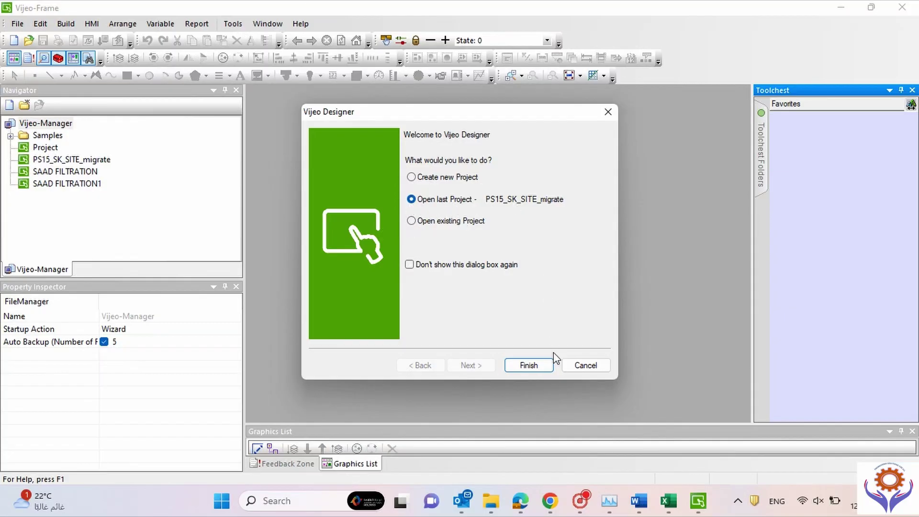
# Step: Start a new project named DEMO with a single target and no project password
pyautogui.click(411, 177)
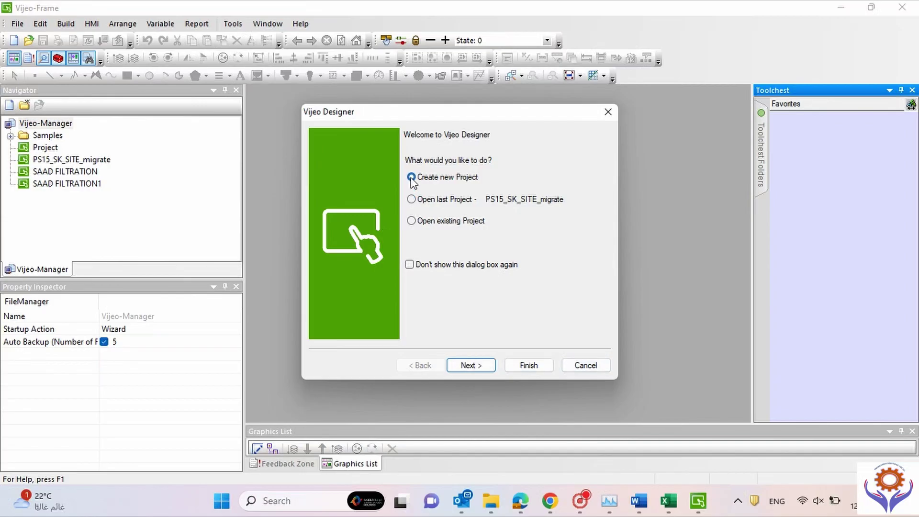
pyautogui.click(471, 364)
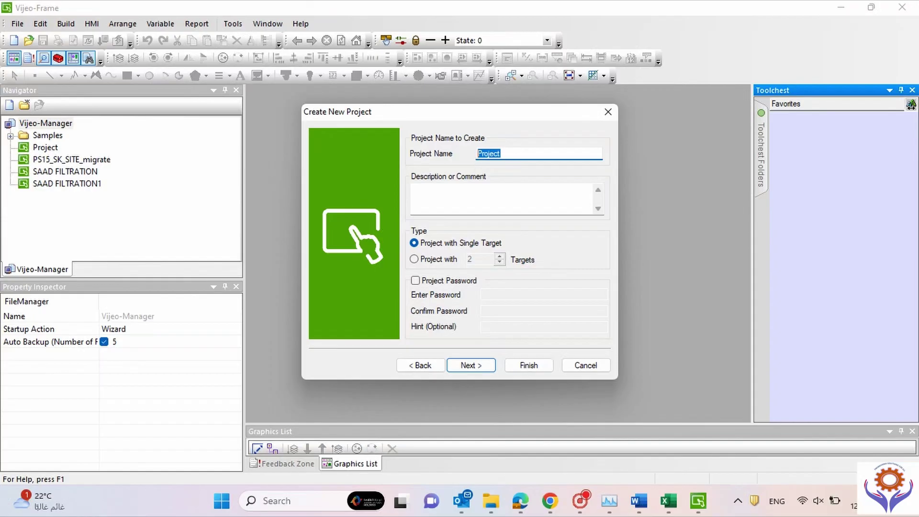
pyautogui.write('DEMO')
pyautogui.click(414, 280)
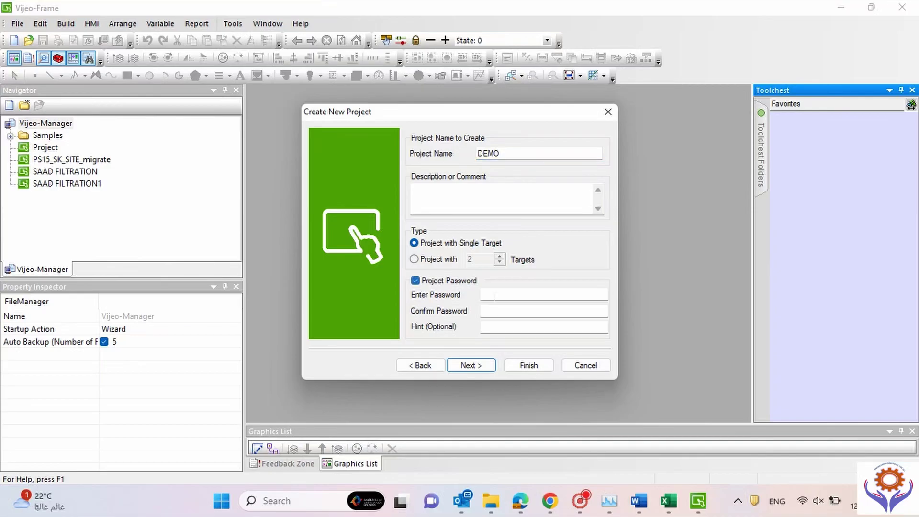
pyautogui.click(416, 281)
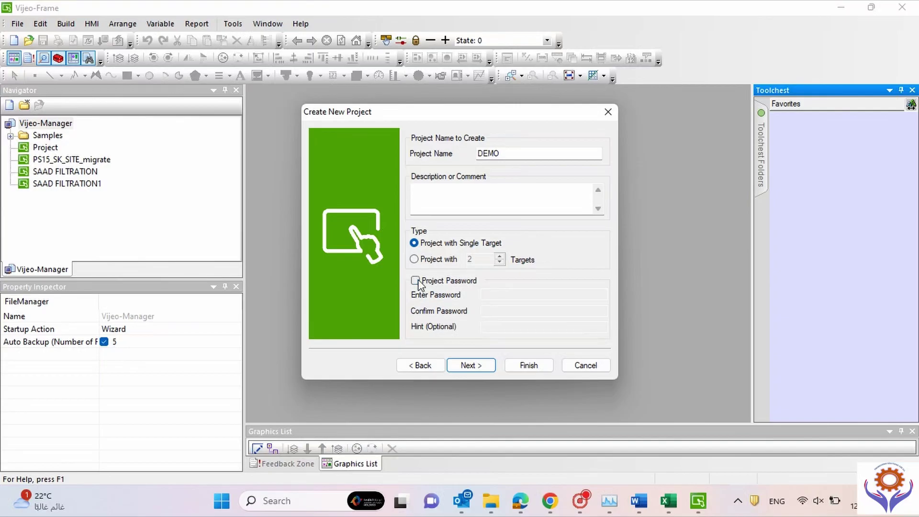
pyautogui.click(473, 366)
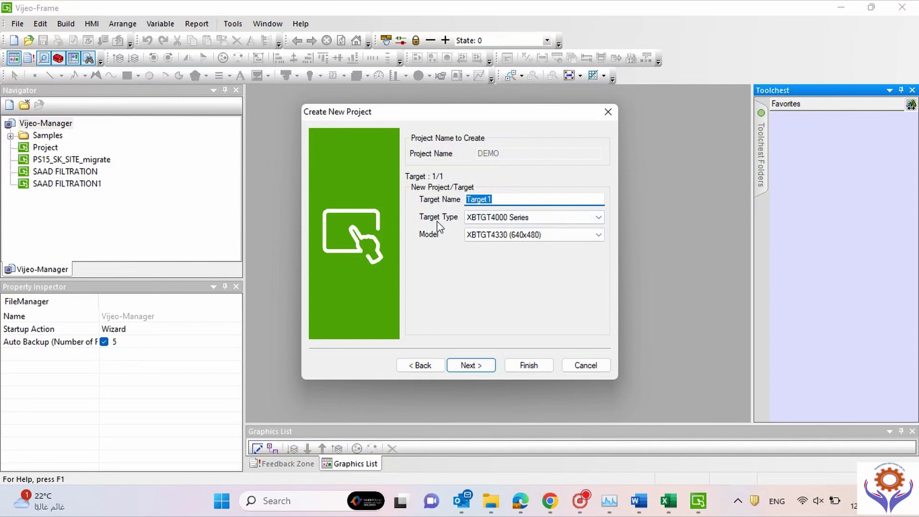
# Step: Set the target type to XBTGT5000 Series and the model to XBTGT5430 (800x600)
pyautogui.click(598, 218)
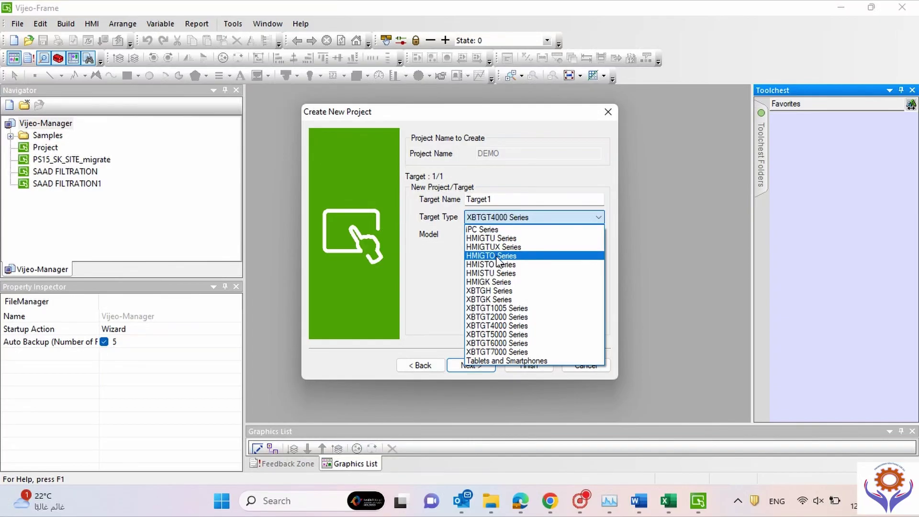
pyautogui.click(483, 335)
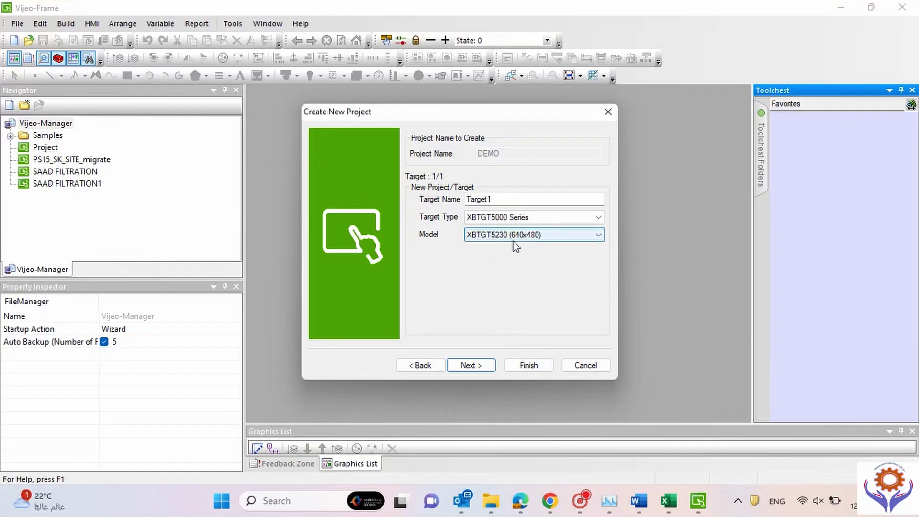
pyautogui.click(564, 233)
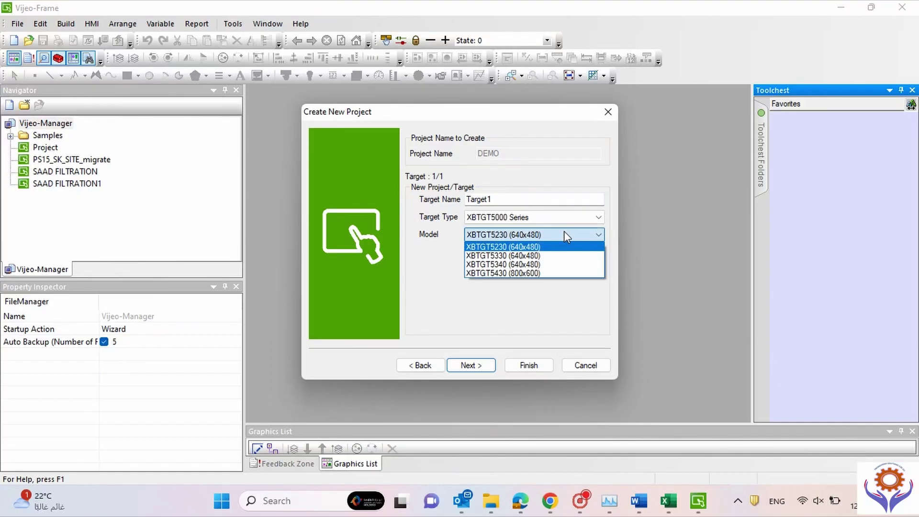
pyautogui.click(547, 276)
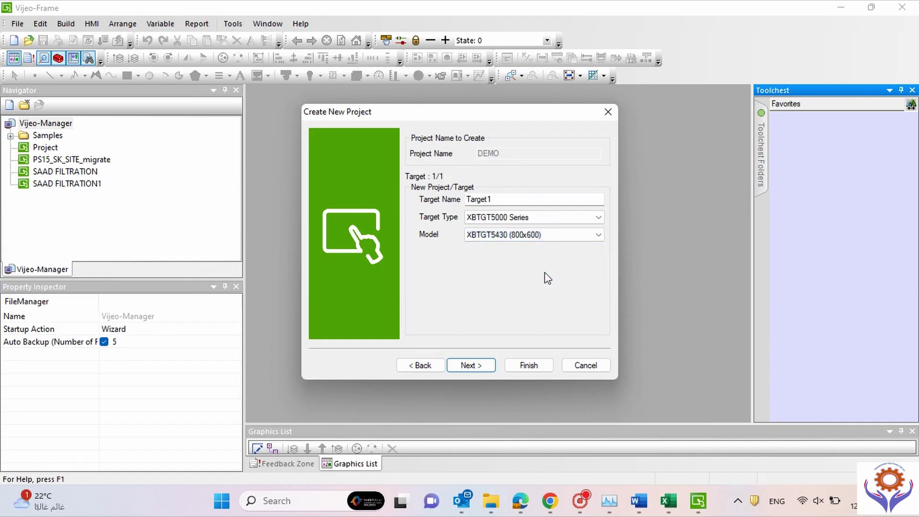
# Step: Try the XBTGT6000 Series as target type and check which models it offers
pyautogui.click(555, 224)
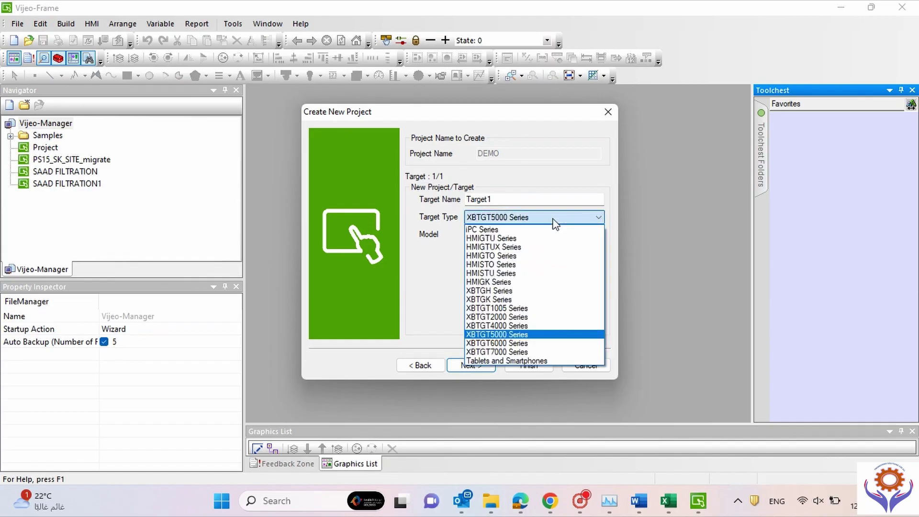
pyautogui.click(512, 341)
pyautogui.click(535, 235)
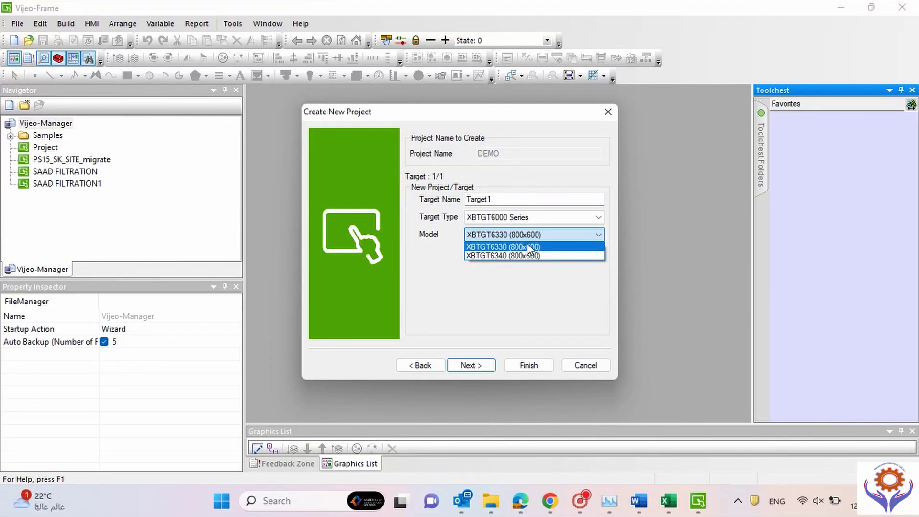
# Step: Switch the target type back to XBTGT5000 Series with model XBTGT5430 (800x600) and continue to the network setup
pyautogui.click(519, 217)
pyautogui.click(518, 216)
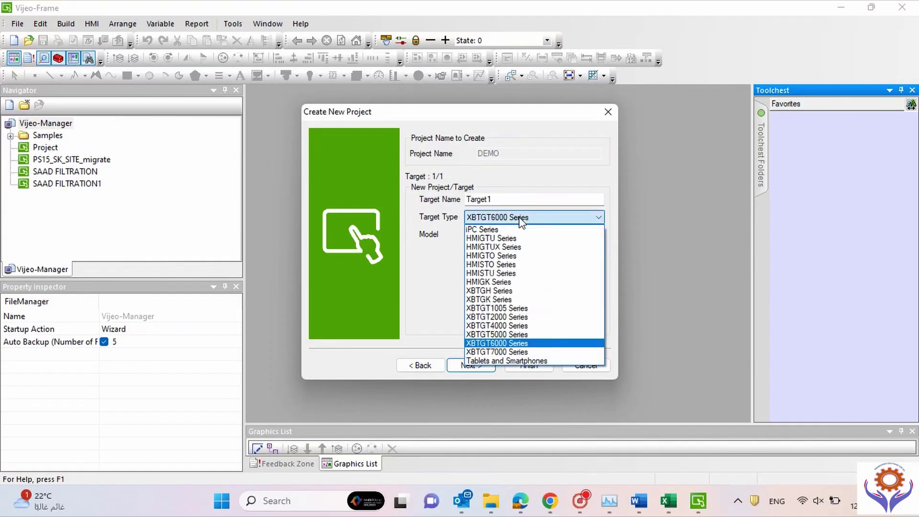
pyautogui.click(505, 334)
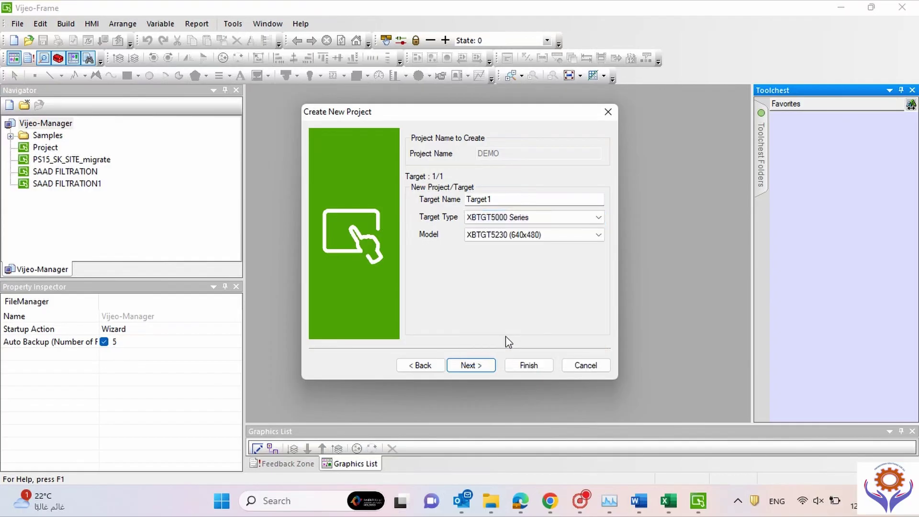
pyautogui.click(506, 235)
pyautogui.click(506, 236)
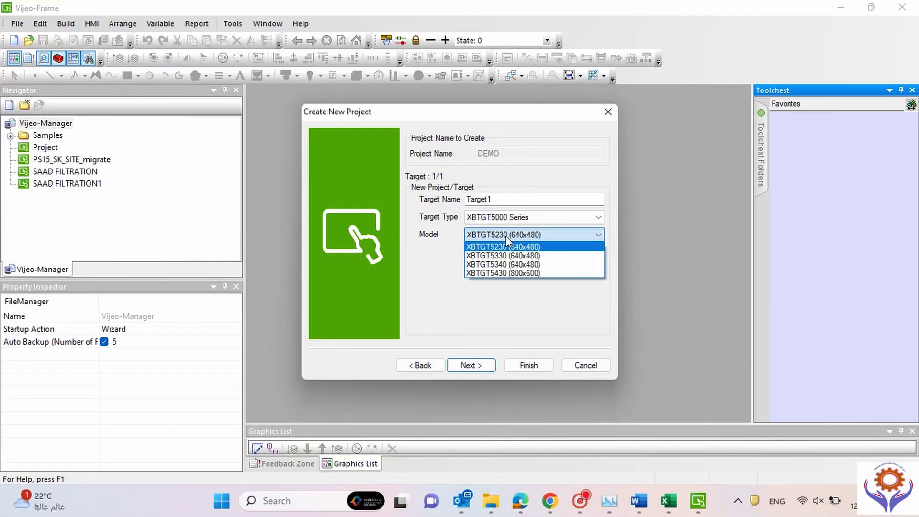
pyautogui.click(508, 274)
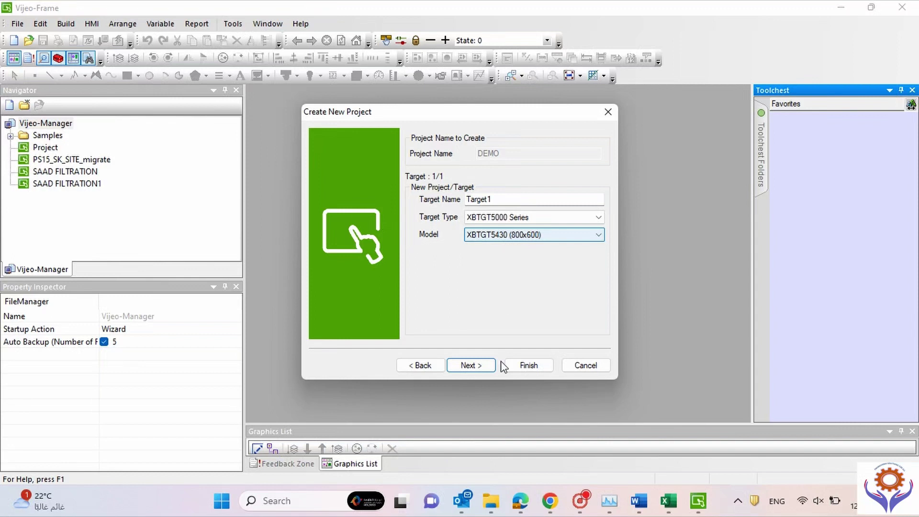
pyautogui.click(483, 366)
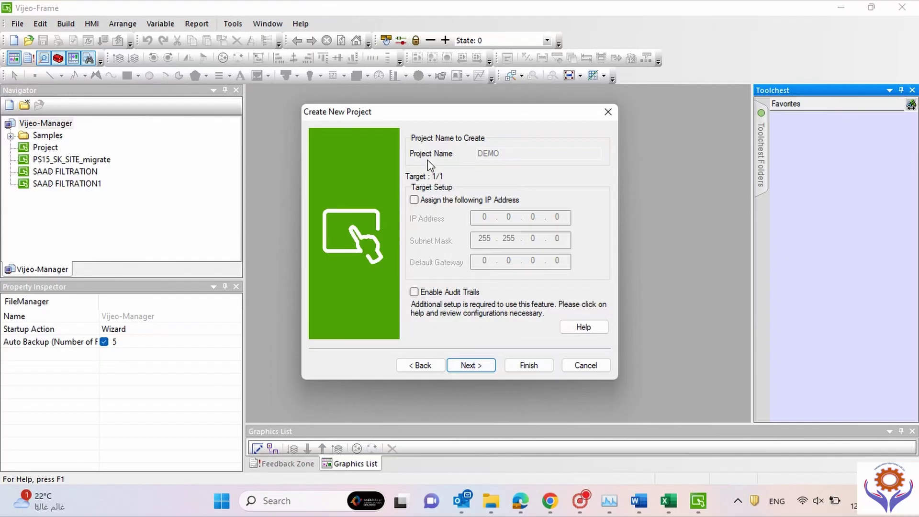
# Step: Assign the target the IP address 192.168.0.1 with subnet mask 255.255.255.0 and continue to the equipment list
pyautogui.click(414, 200)
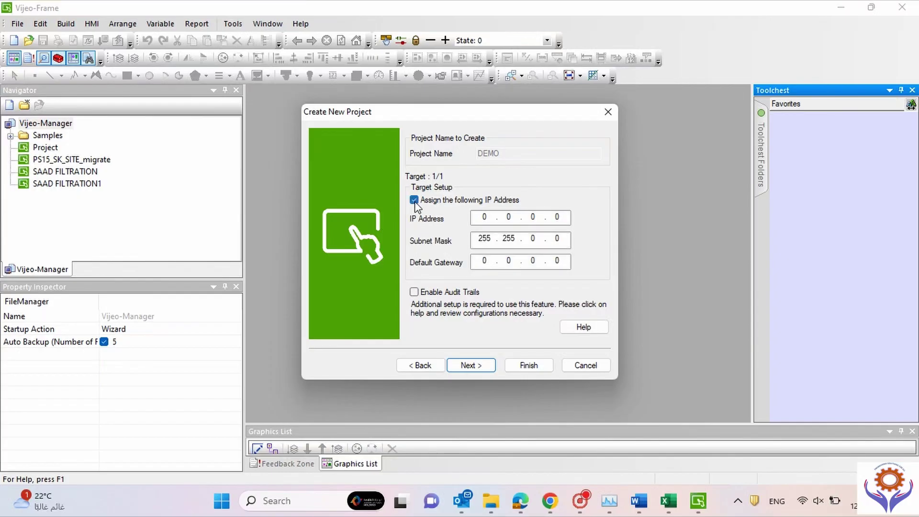
pyautogui.press('Tab')
pyautogui.write('192 . 168 . 0 . 1')
pyautogui.click(544, 246)
pyautogui.doubleClick(533, 238)
pyautogui.write('255.')
pyautogui.click(486, 367)
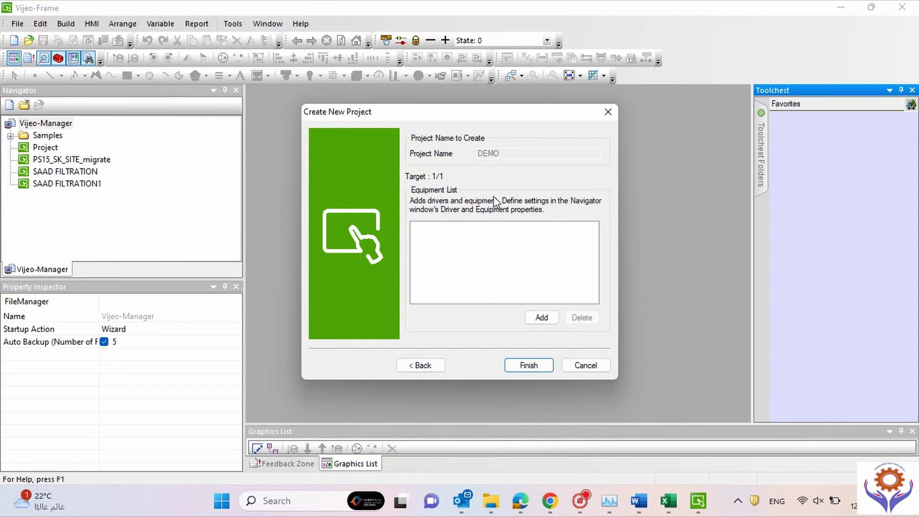
# Step: Add the Modbus TCP/IP driver with Modbus Equipment and finish creating the project
pyautogui.click(542, 317)
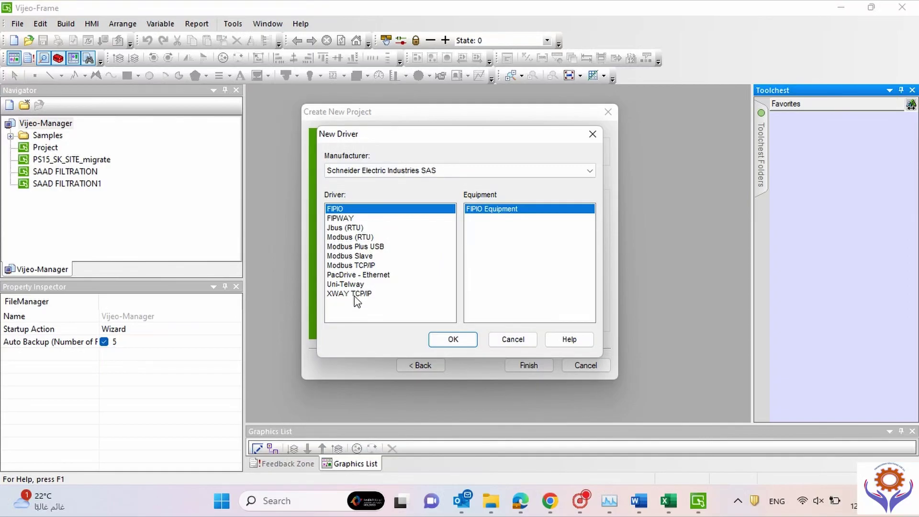
pyautogui.click(344, 265)
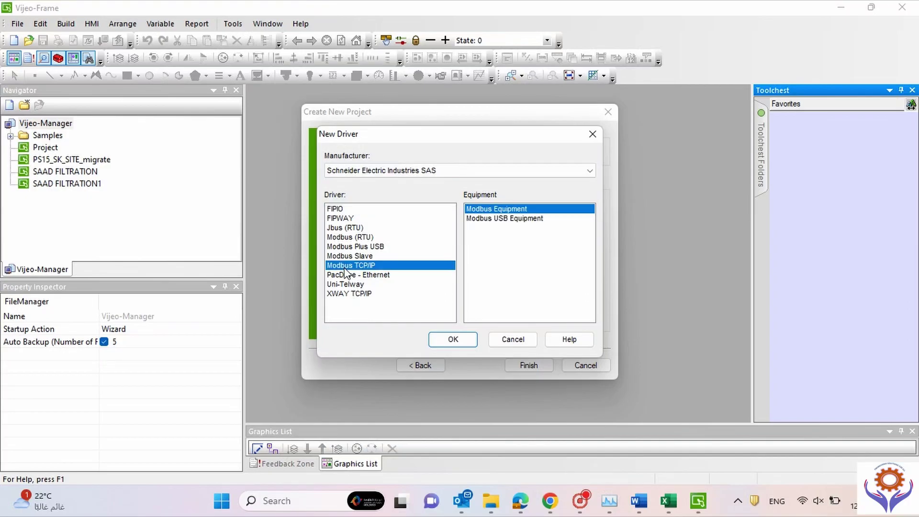
pyautogui.press('Return')
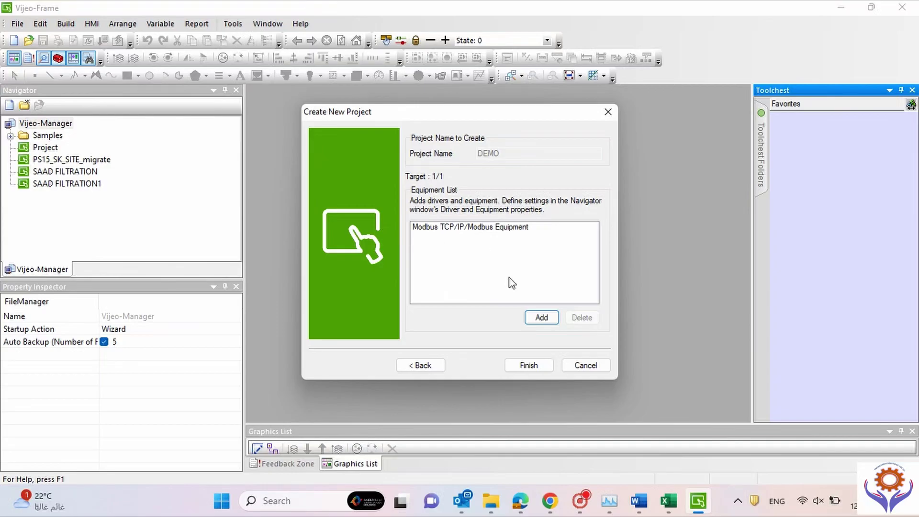
pyautogui.click(528, 365)
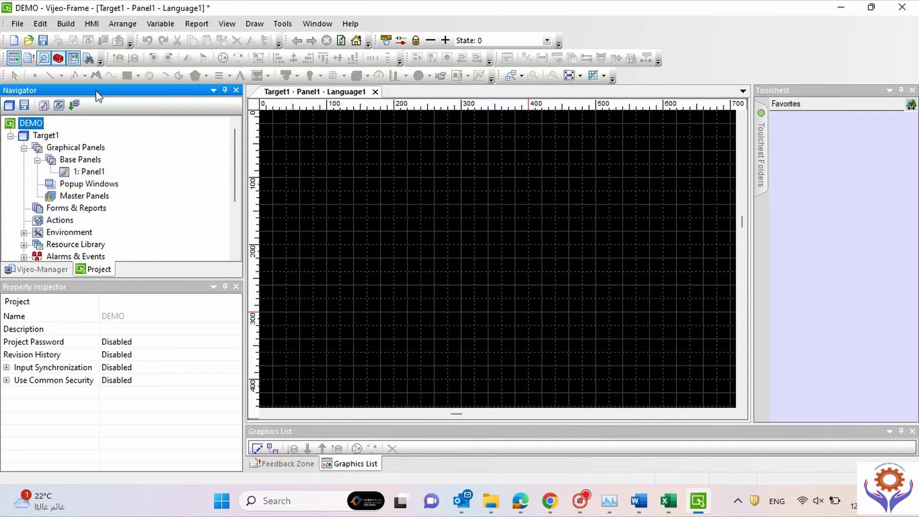
# Step: Examine the file commands available in the open project, including New Target and Import/Export
pyautogui.click(16, 25)
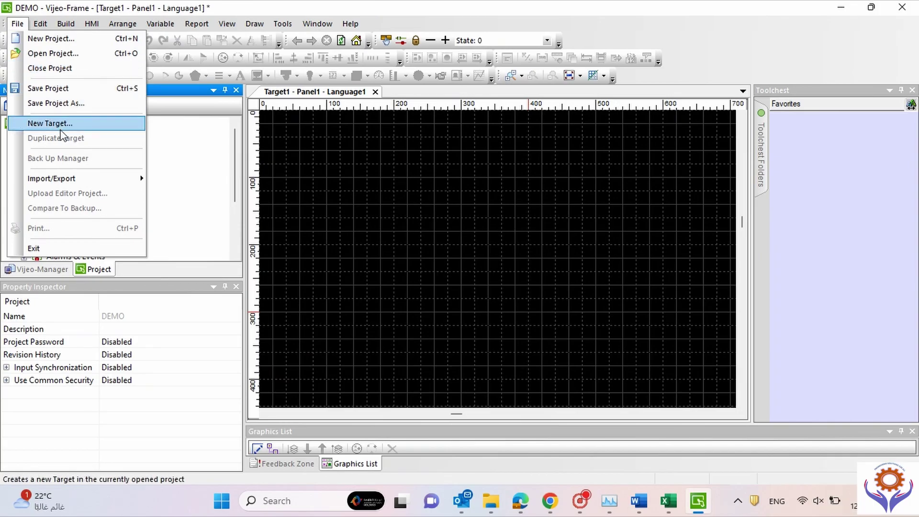
pyautogui.press('Escape')
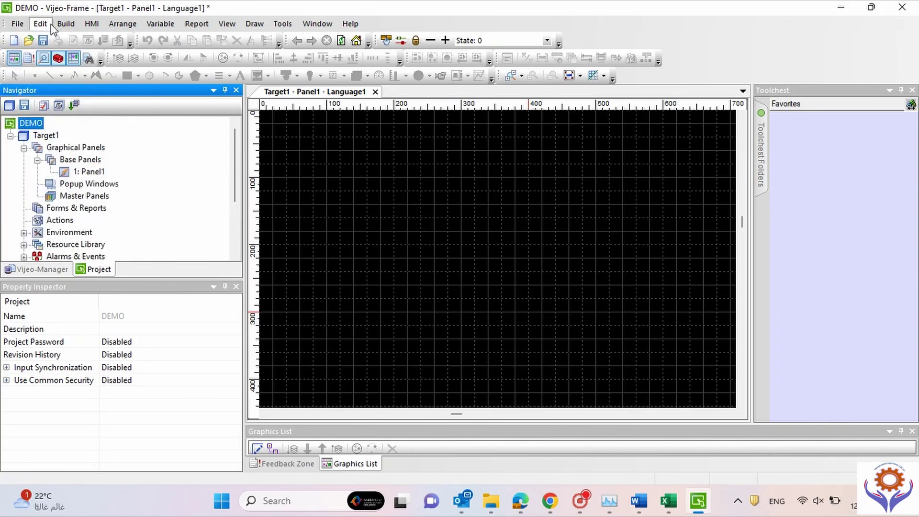
pyautogui.click(65, 23)
pyautogui.click(18, 23)
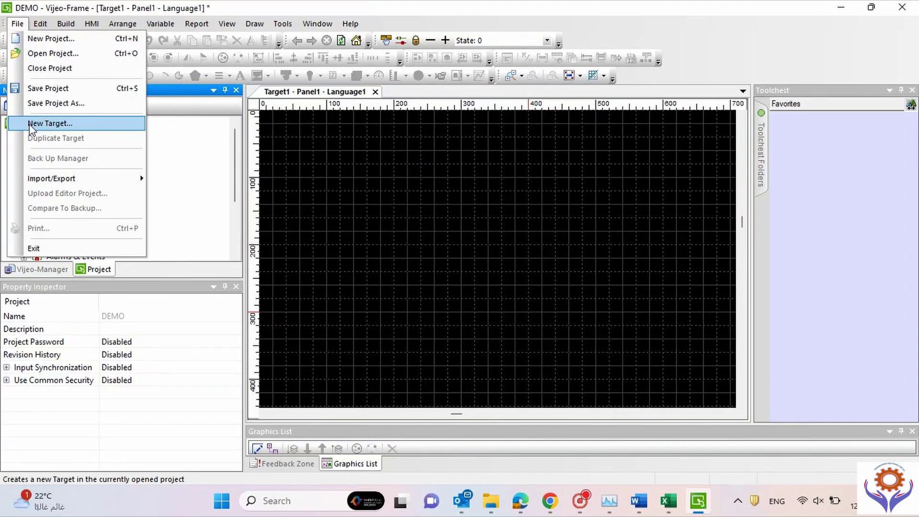
pyautogui.click(163, 164)
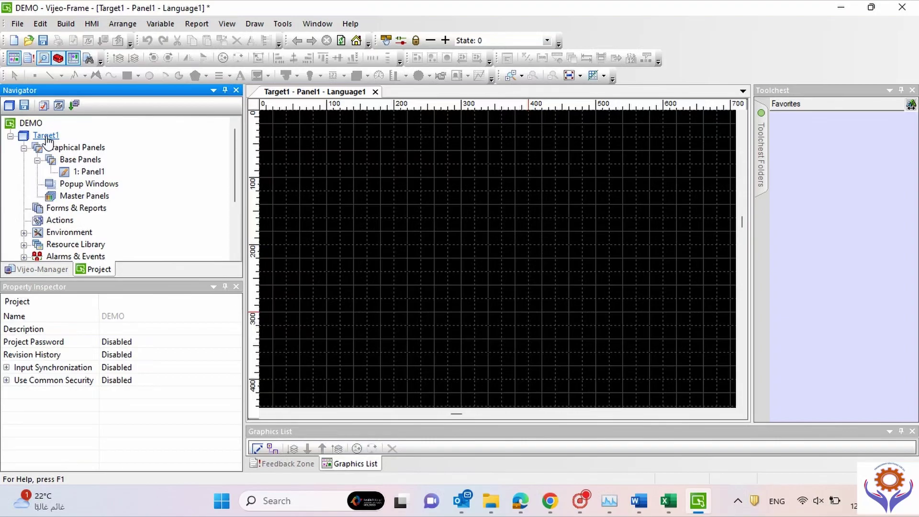
pyautogui.click(19, 29)
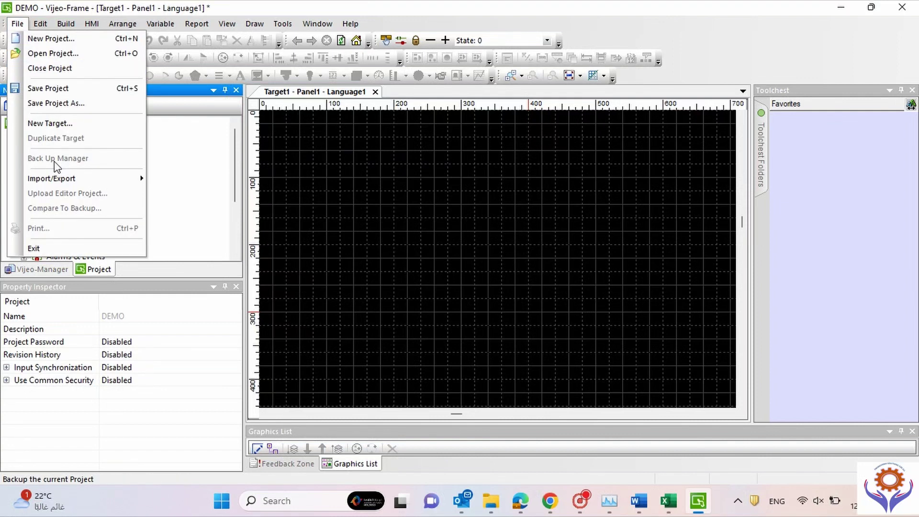
pyautogui.moveTo(53, 180)
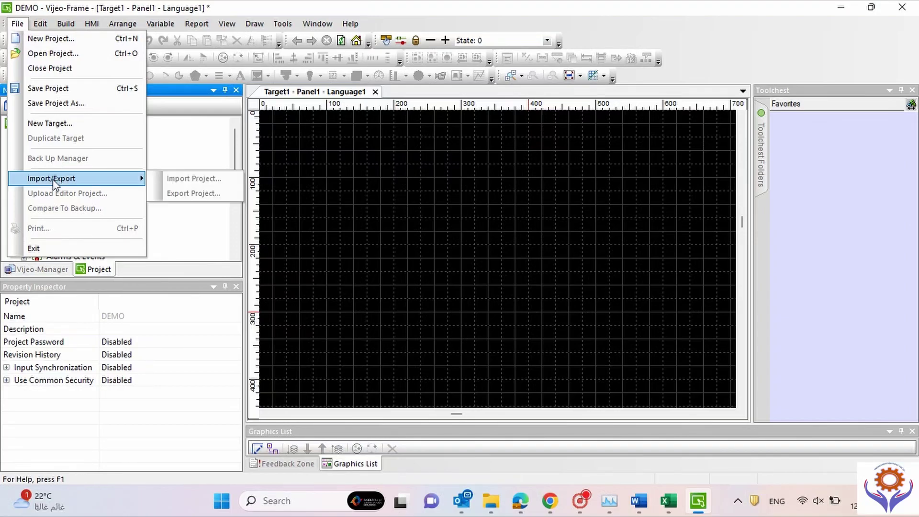
pyautogui.click(195, 130)
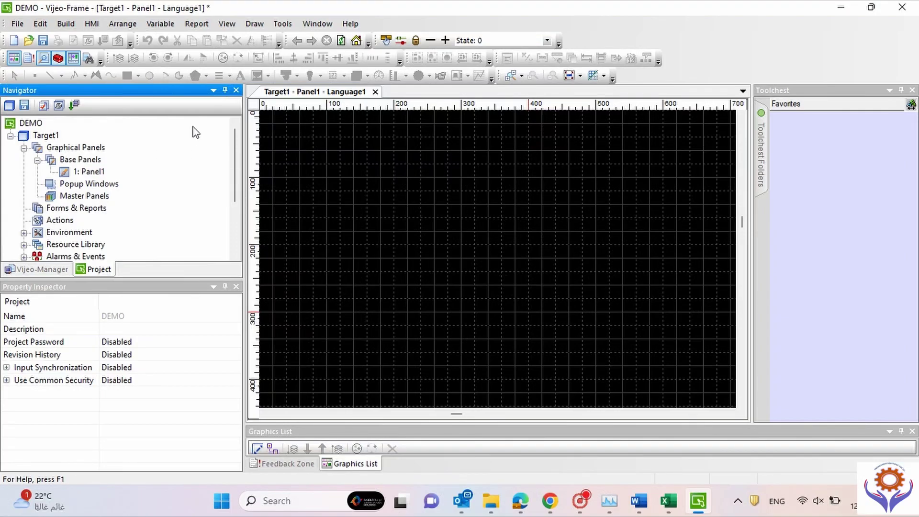
# Step: Show the Vijeo-Manager project list, select its root and examine the project import and upload commands
pyautogui.click(42, 269)
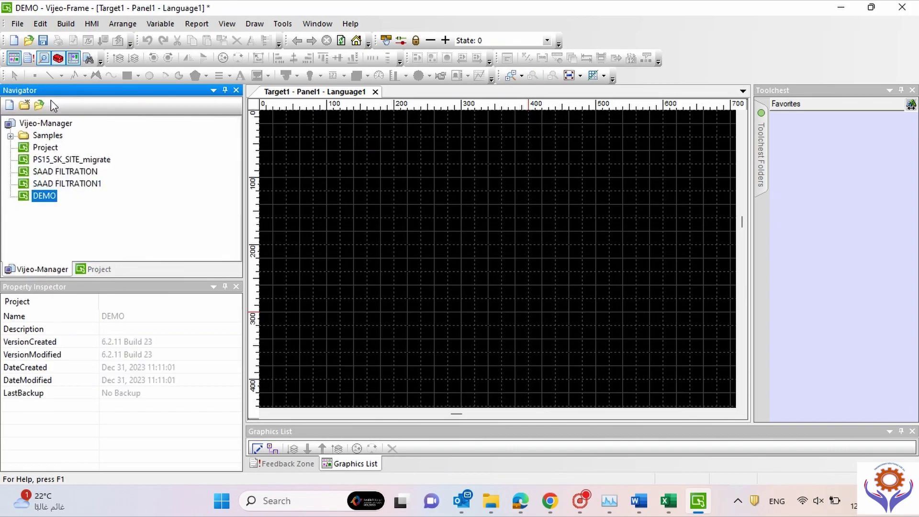
pyautogui.click(50, 126)
pyautogui.click(17, 24)
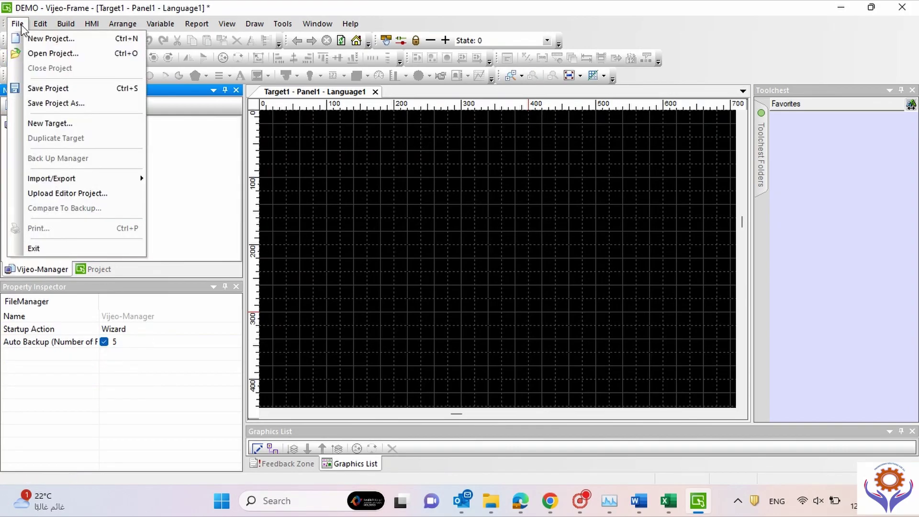
pyautogui.moveTo(57, 178)
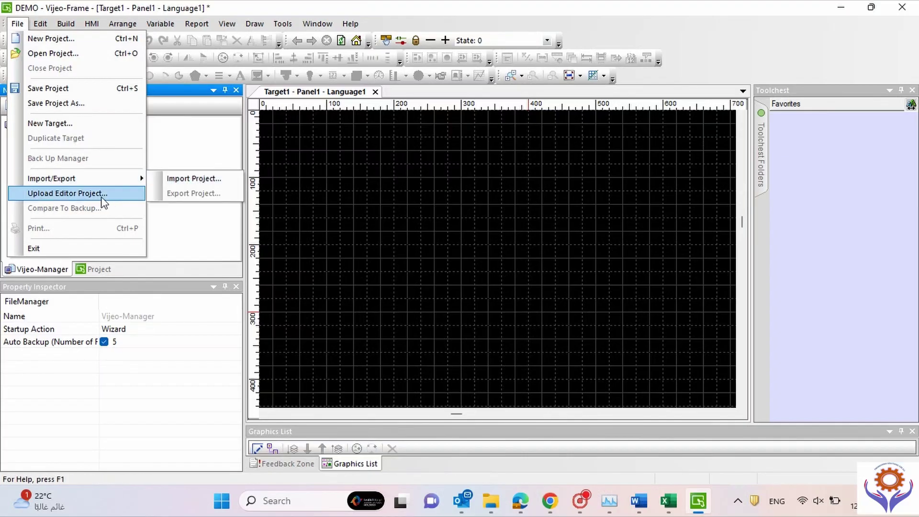
pyautogui.click(203, 162)
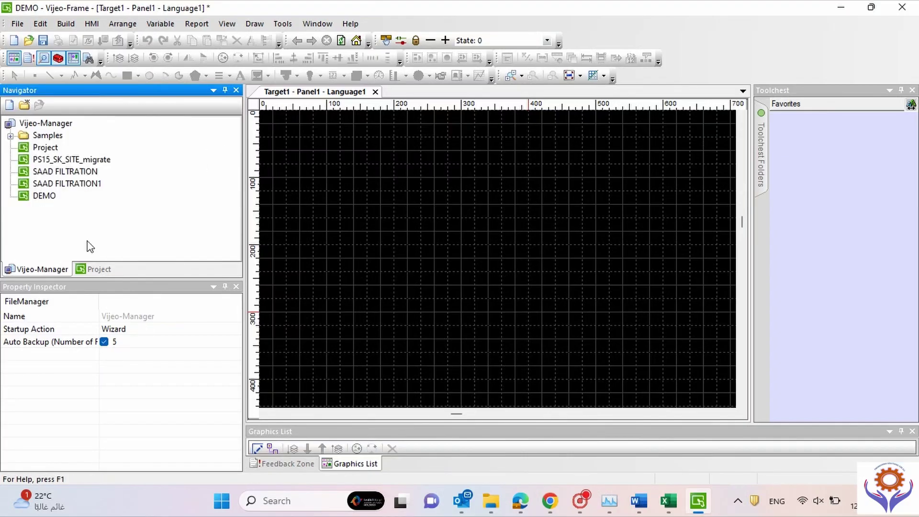
# Step: Return to the DEMO project, select Panel1 and review the file commands and build options, leaving the options unchanged
pyautogui.click(89, 269)
pyautogui.click(90, 172)
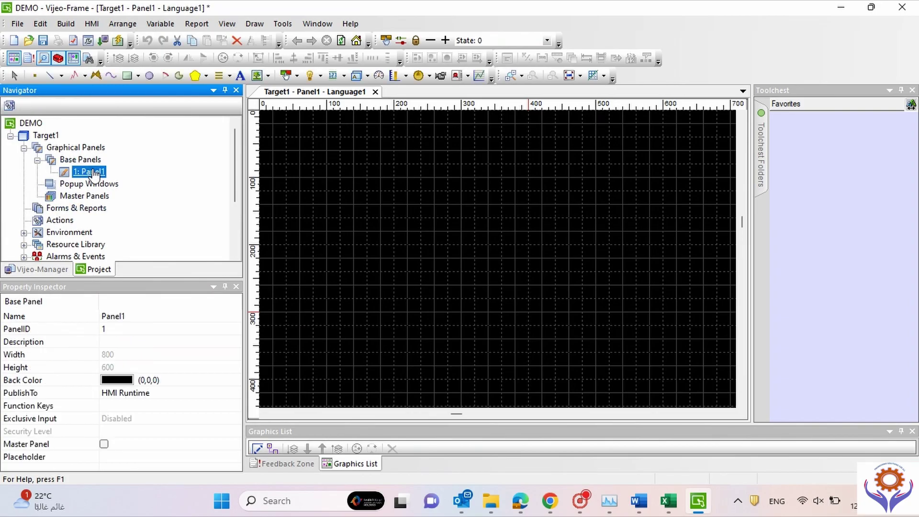
pyautogui.click(19, 25)
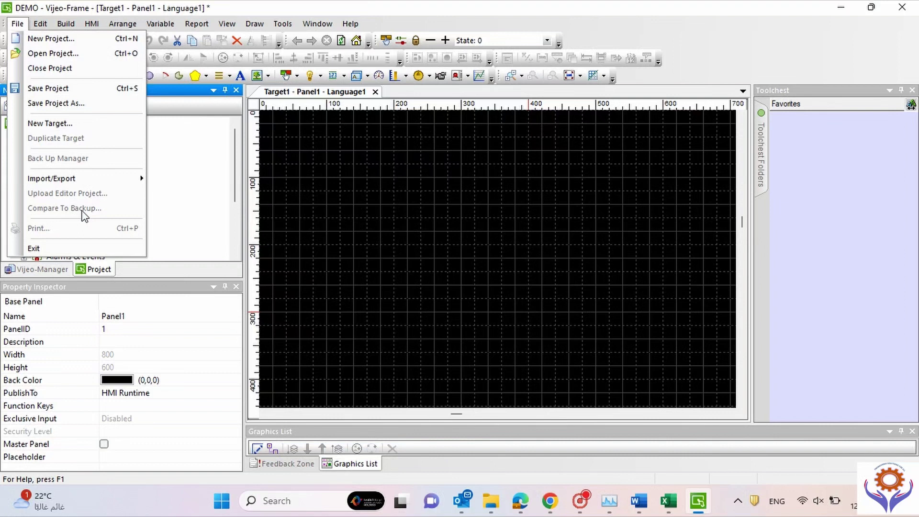
pyautogui.moveTo(40, 25)
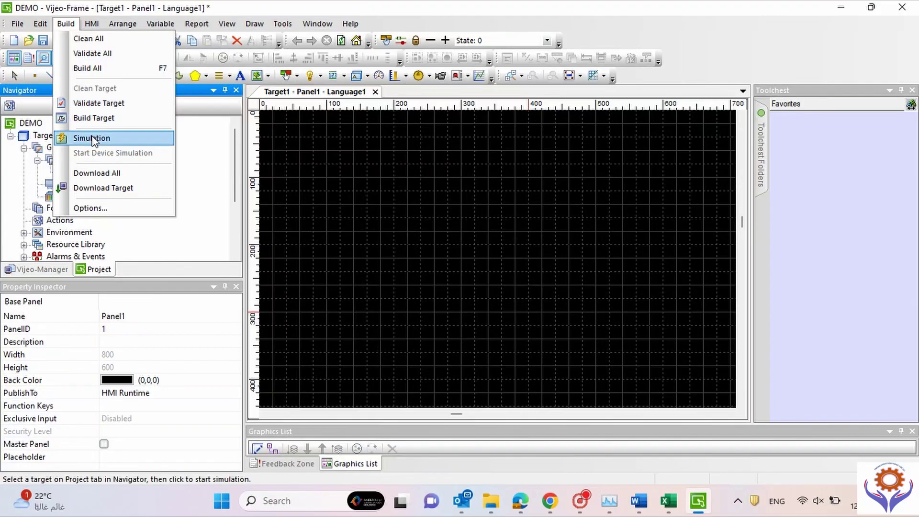
pyautogui.click(88, 205)
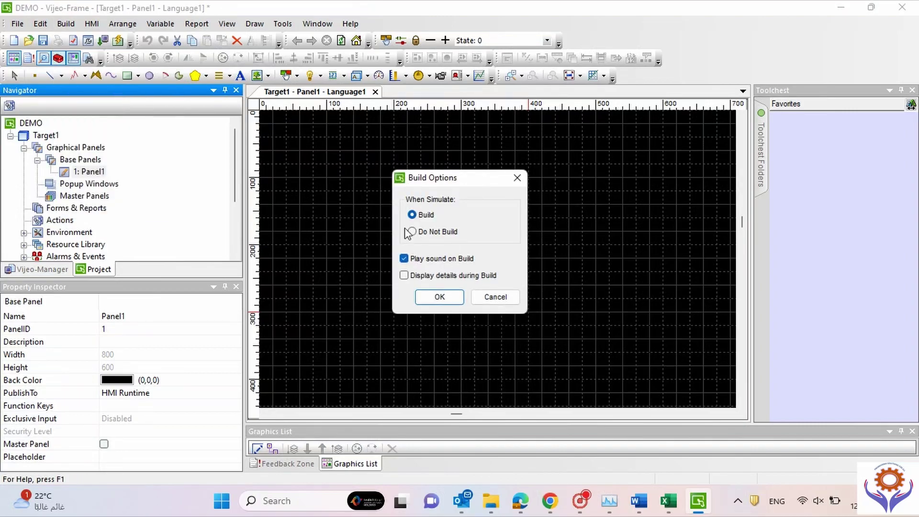
pyautogui.click(507, 298)
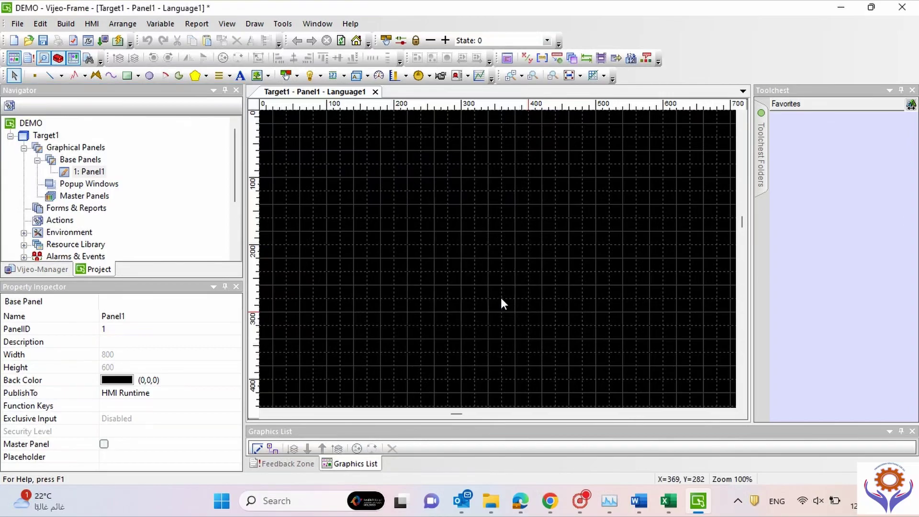
# Step: Examine the build, HMI, arrange, variable and report commands available for the open panel
pyautogui.click(71, 24)
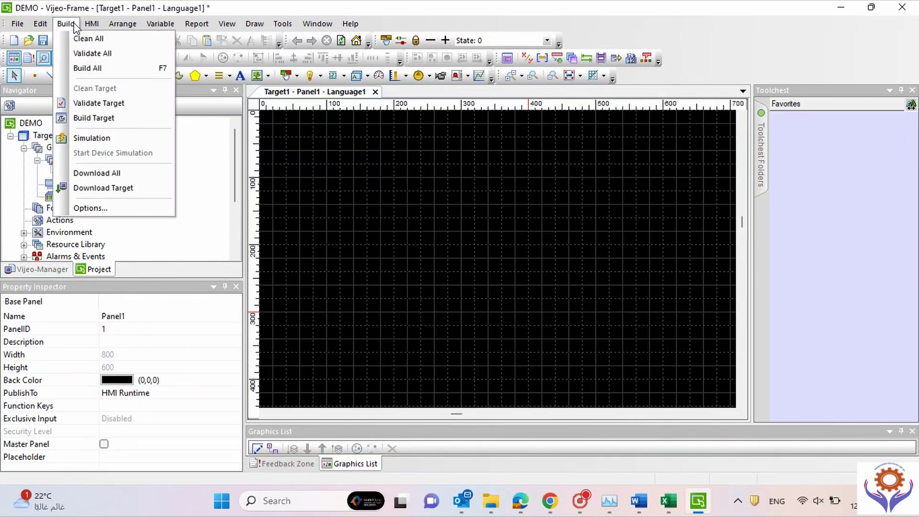
pyautogui.moveTo(91, 25)
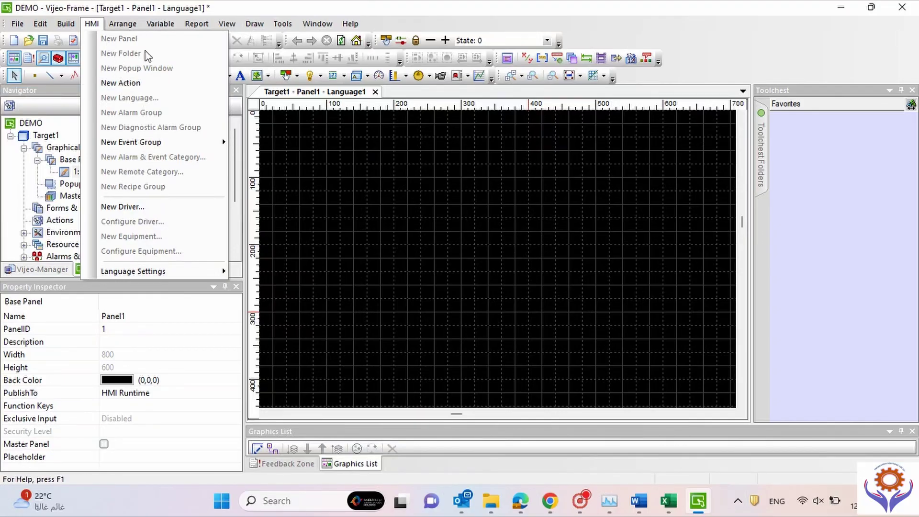
pyautogui.moveTo(120, 25)
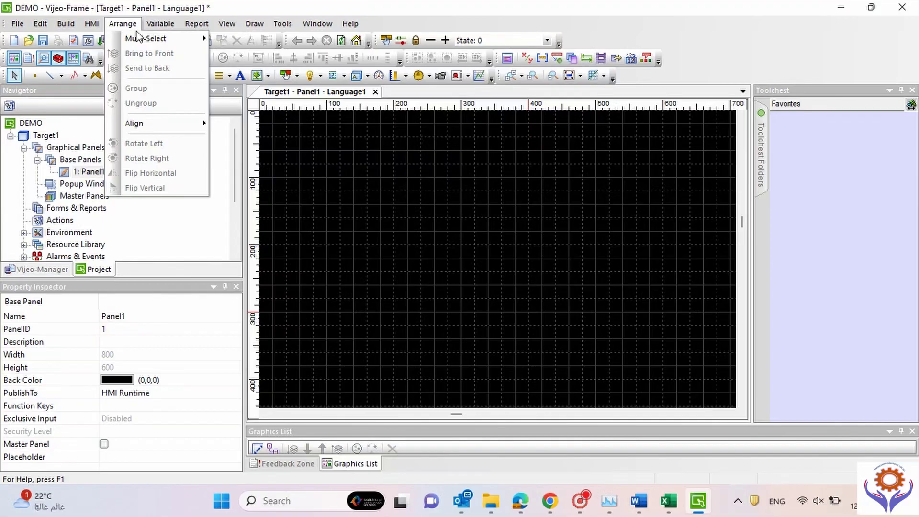
pyautogui.moveTo(151, 25)
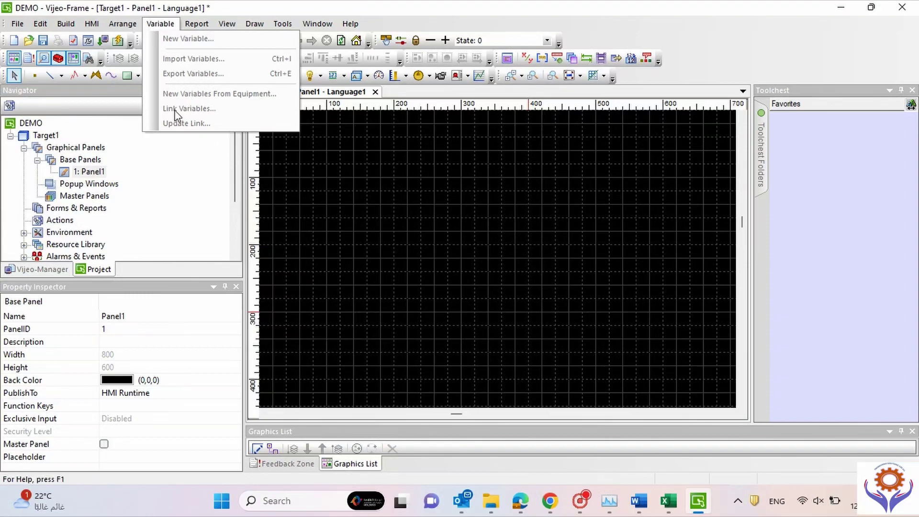
pyautogui.moveTo(195, 25)
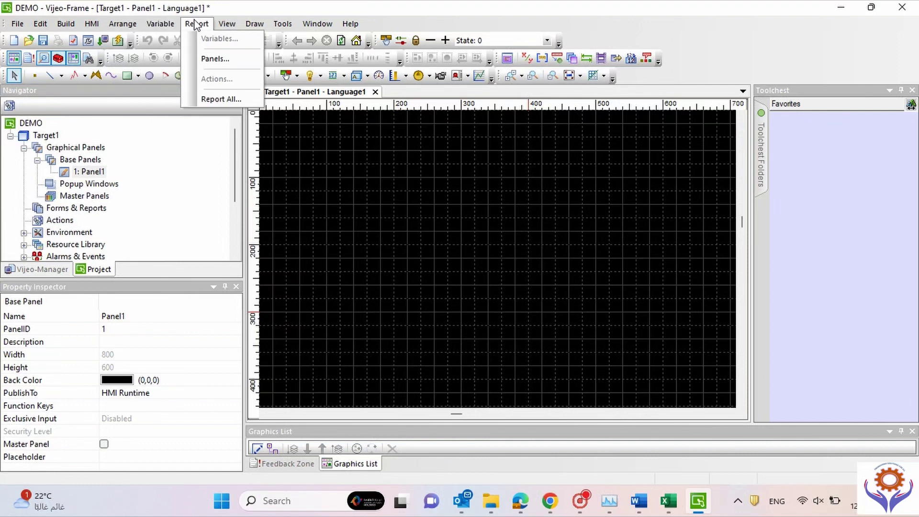
# Step: Switch the panel's grid display to the Dot style
pyautogui.moveTo(227, 25)
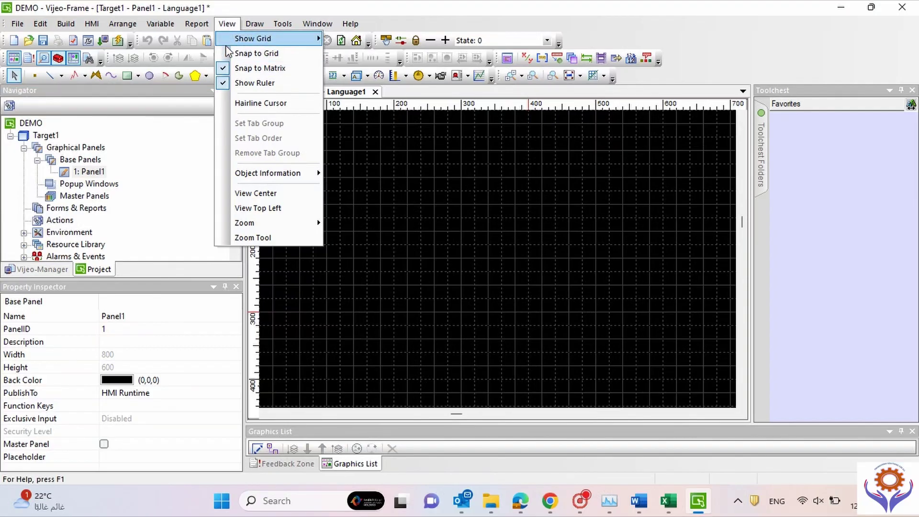
pyautogui.moveTo(225, 42)
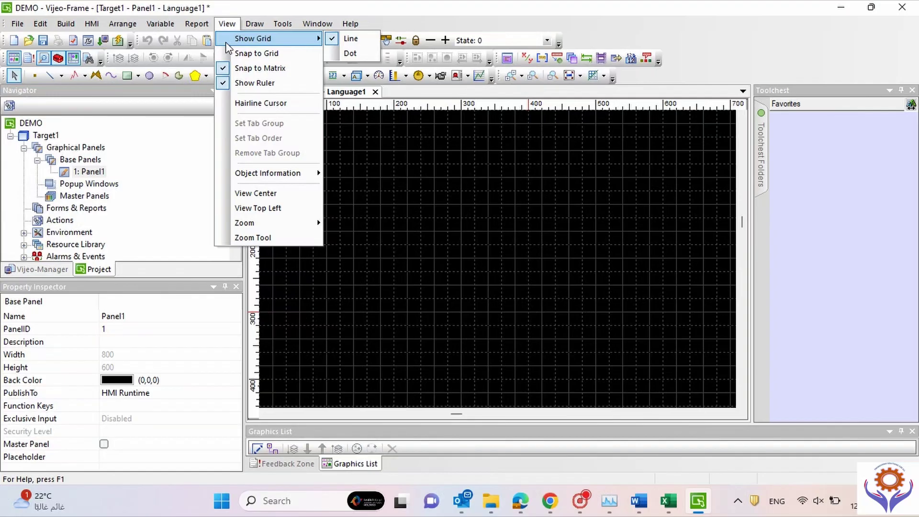
pyautogui.click(364, 56)
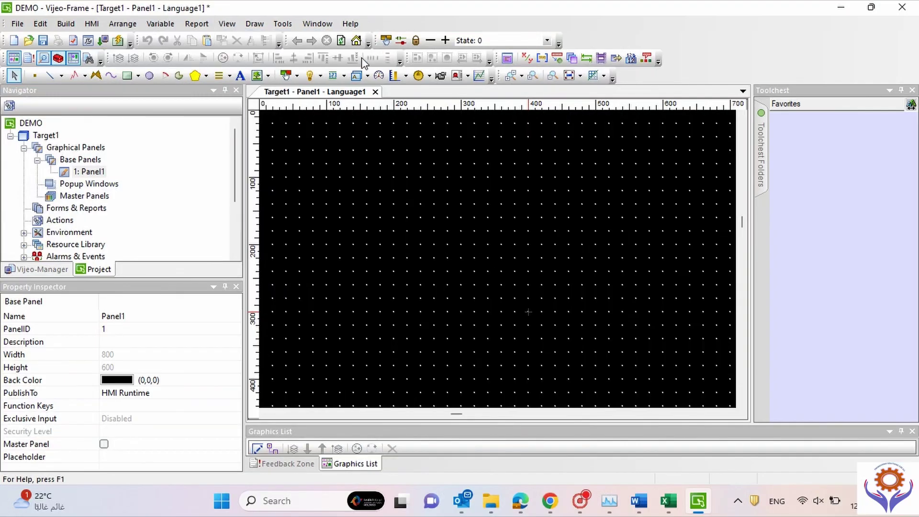
# Step: Examine the view, tools, window and help commands, including the InfoViewer and User Manuals entries
pyautogui.click(227, 24)
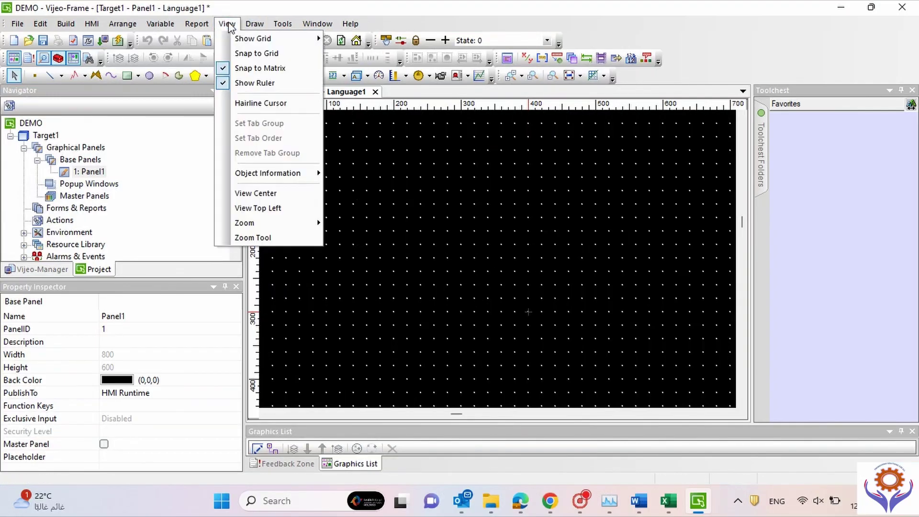
pyautogui.click(387, 153)
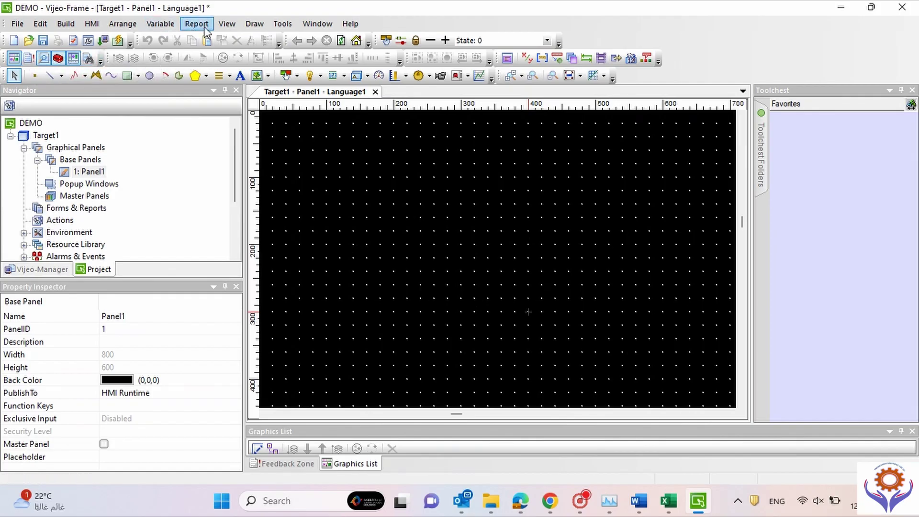
pyautogui.click(229, 28)
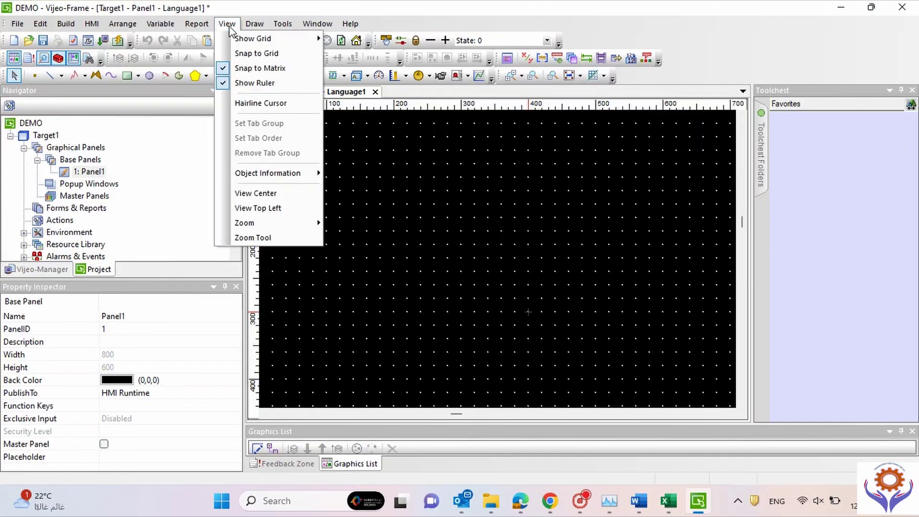
pyautogui.moveTo(262, 27)
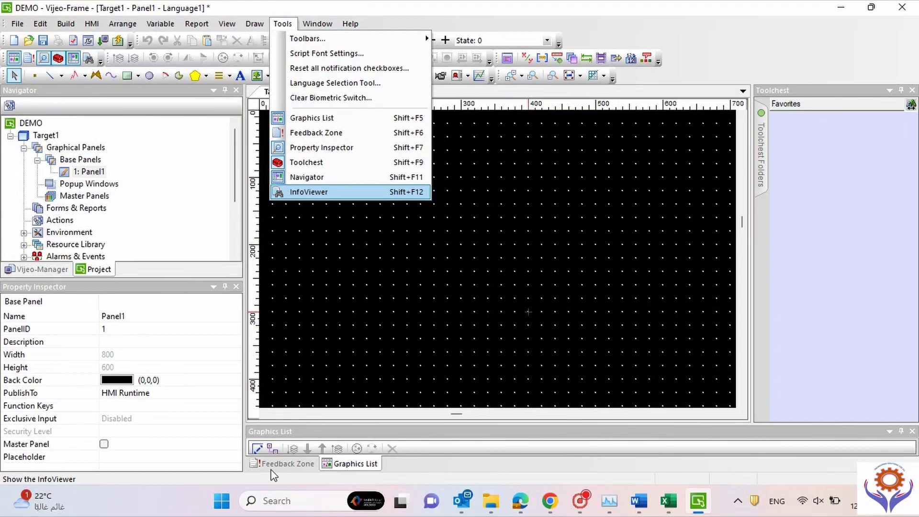
pyautogui.click(386, 342)
pyautogui.click(314, 24)
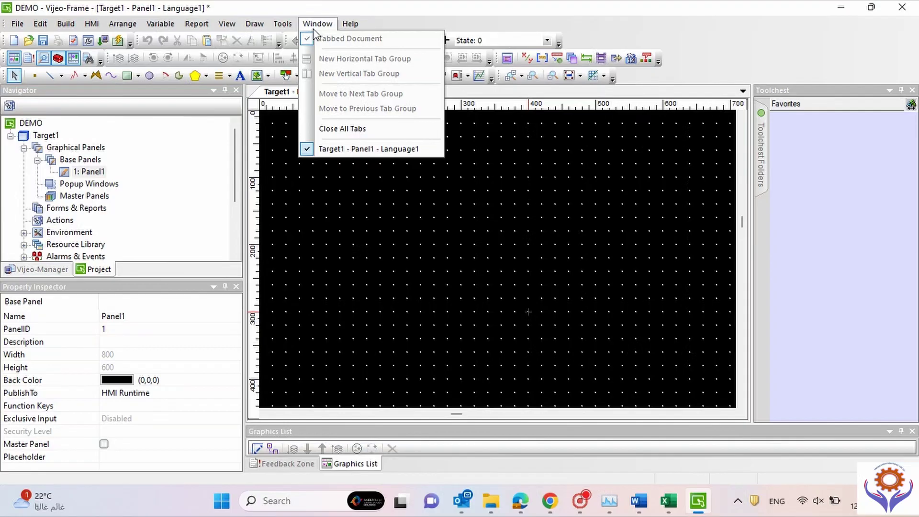
pyautogui.moveTo(348, 24)
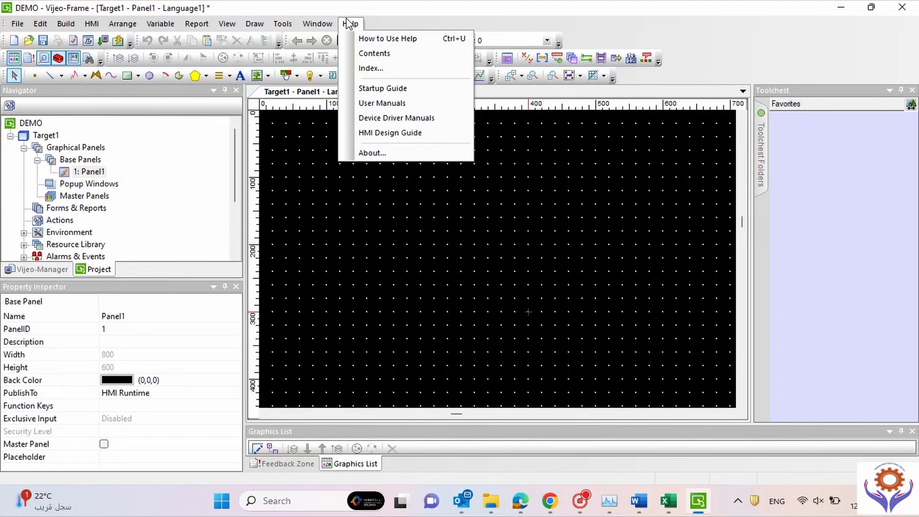
pyautogui.click(383, 103)
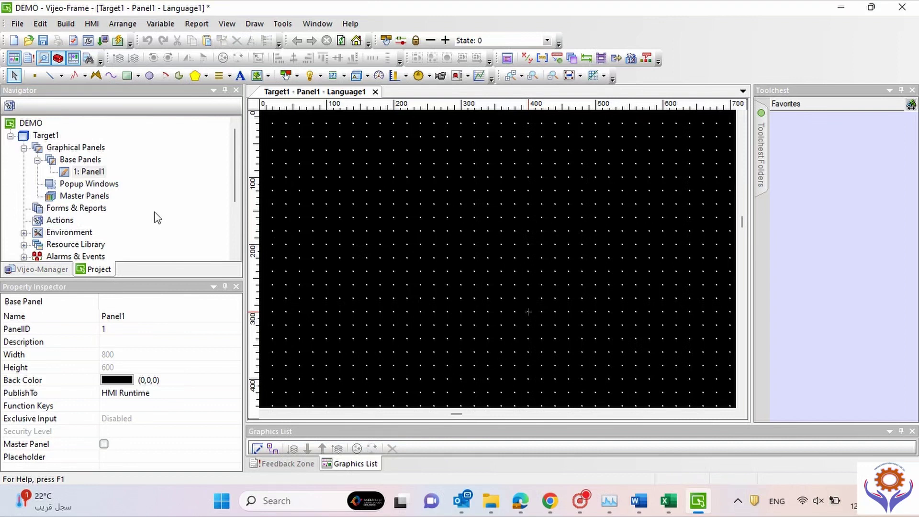
# Step: Import the FINAL_BACKUP_PS16_HMI archive from the vdz folder as a project in Vijeo-Manager
pyautogui.click(42, 268)
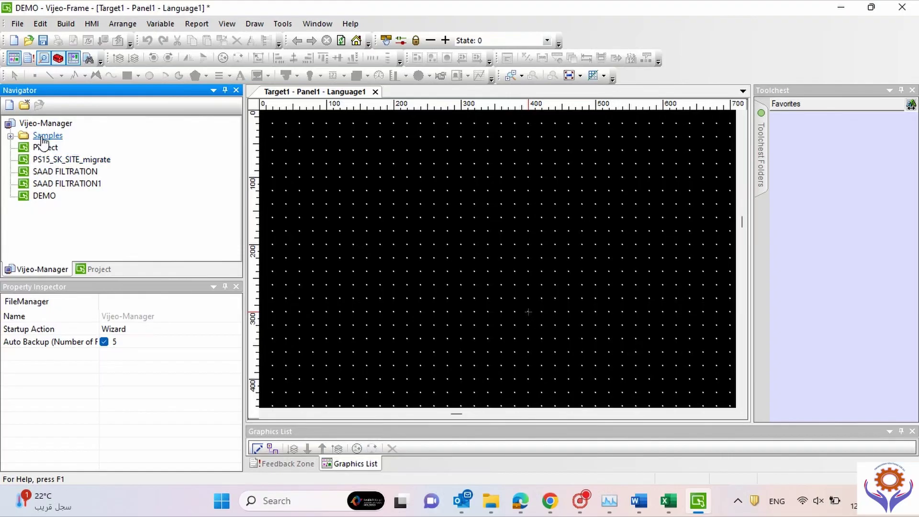
pyautogui.click(17, 24)
pyautogui.moveTo(67, 184)
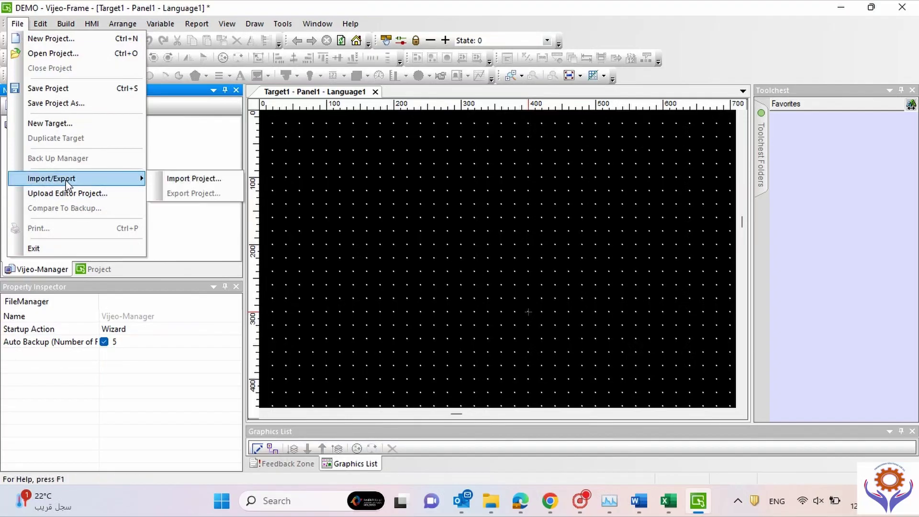
pyautogui.click(222, 180)
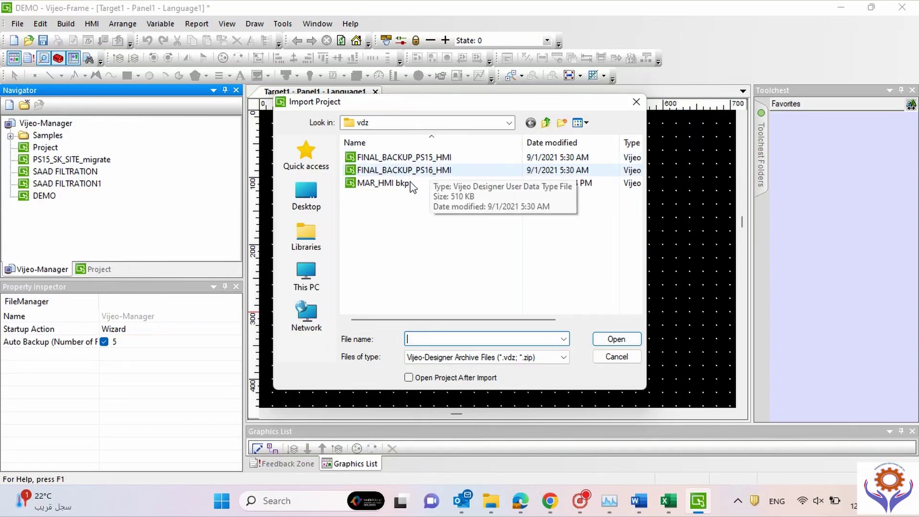
pyautogui.click(384, 173)
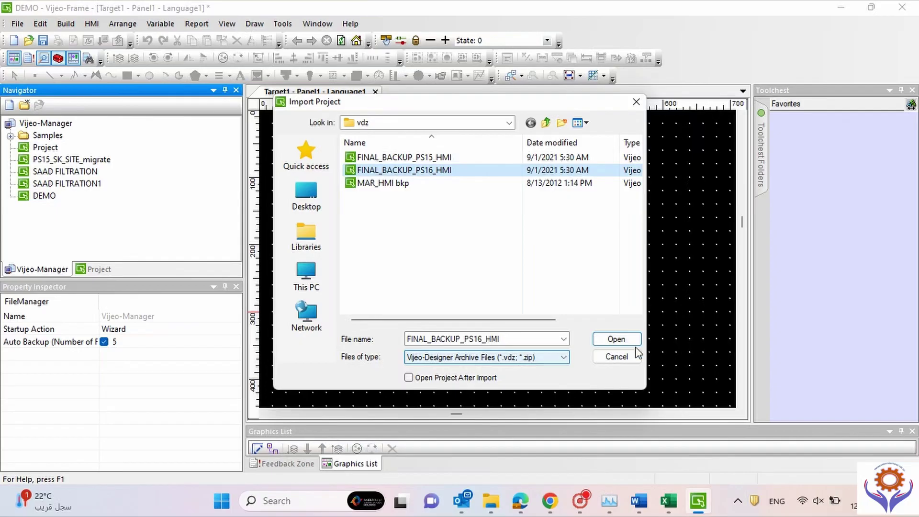
pyautogui.click(616, 339)
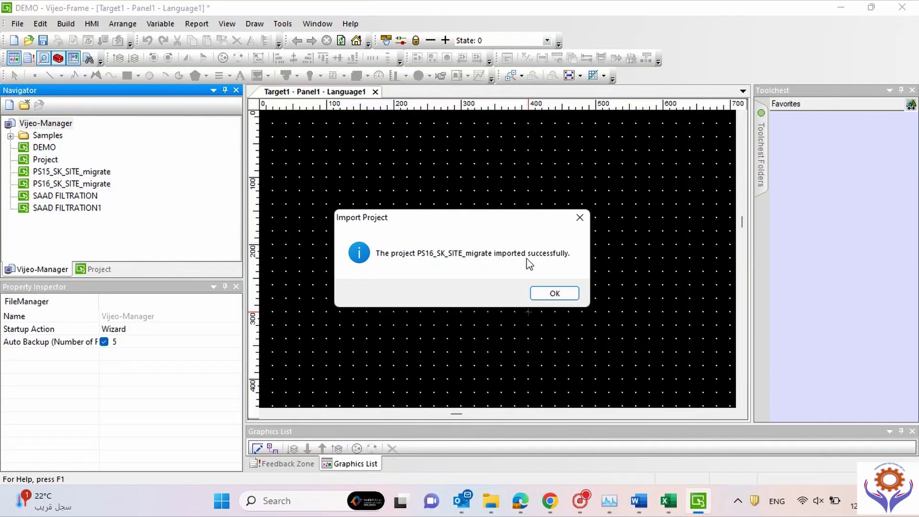
pyautogui.click(558, 299)
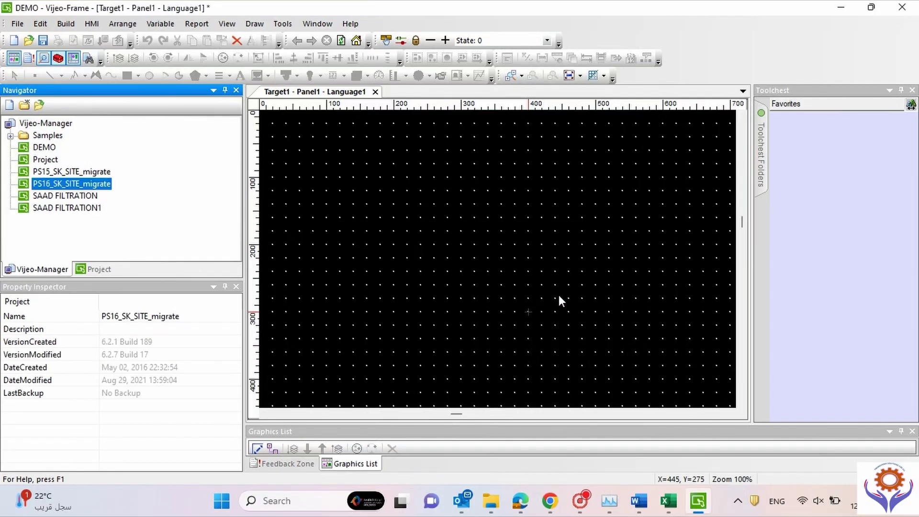
# Step: Open the PS15_SK_SITE_migrate project, saving the changes made to DEMO
pyautogui.doubleClick(73, 173)
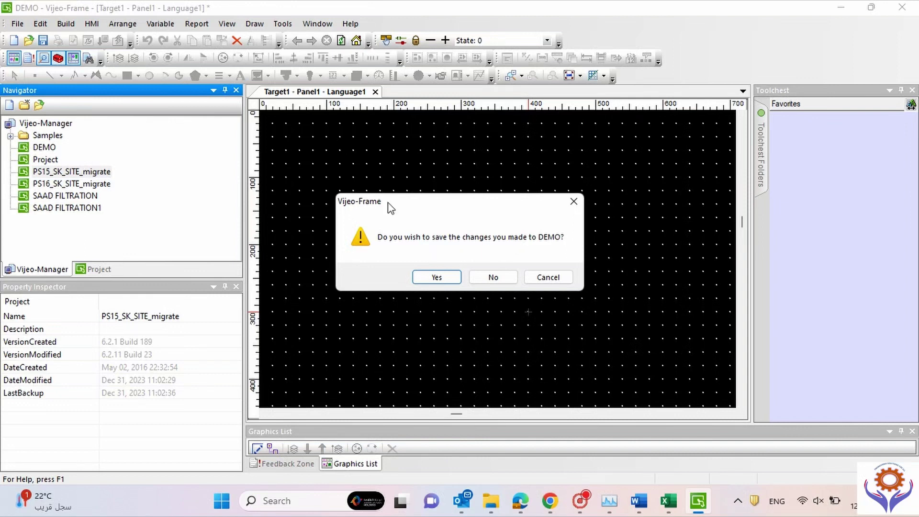
pyautogui.click(436, 281)
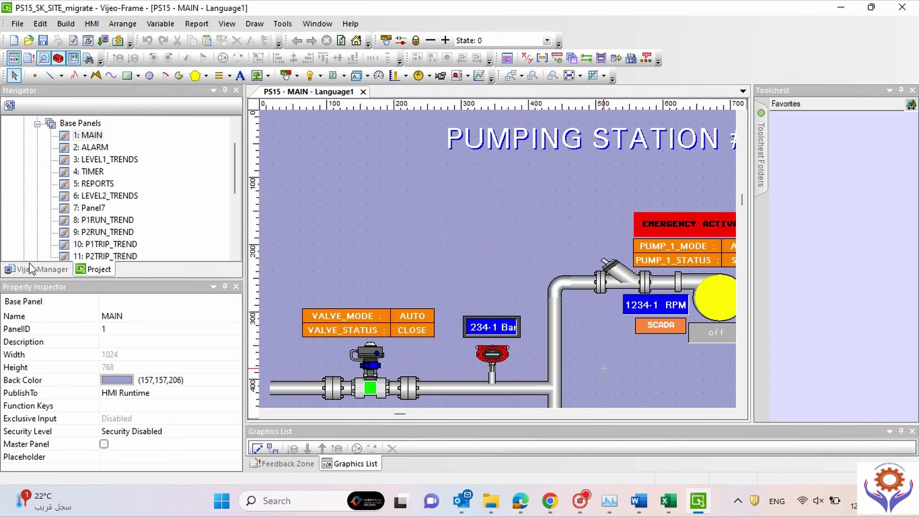
pyautogui.scroll(1, 230, 144)
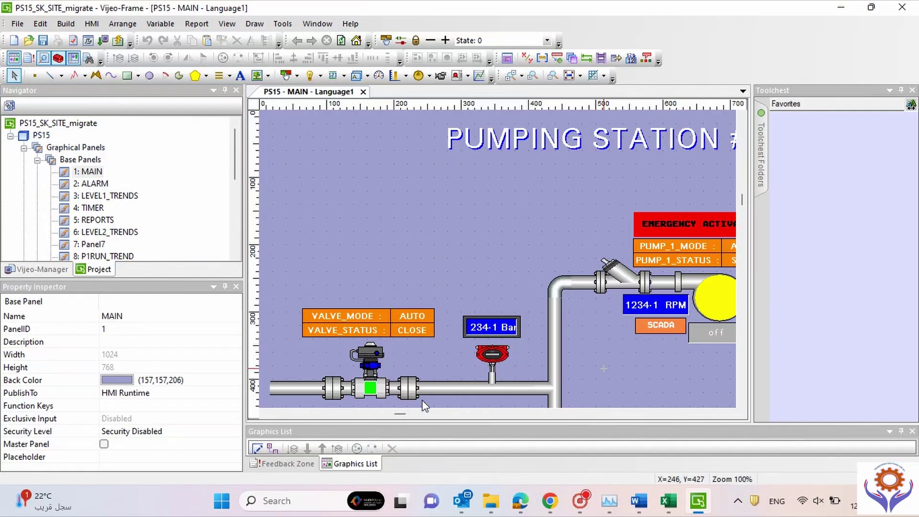
# Step: Look over the full MAIN panel of the pumping station, from the valve section across to the level tank
pyautogui.moveTo(406, 416)
pyautogui.moveTo(406, 416); pyautogui.dragTo(646, 424)
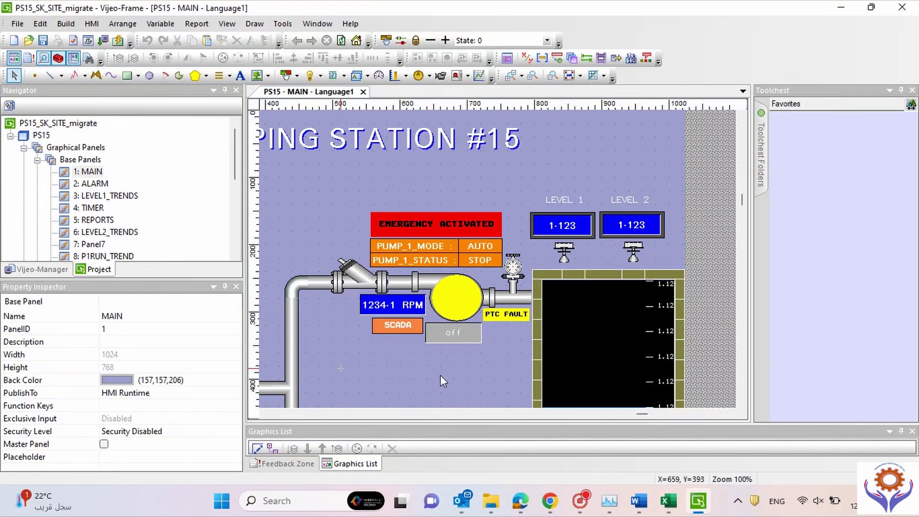
pyautogui.moveTo(644, 416)
pyautogui.moveTo(643, 416); pyautogui.dragTo(359, 416)
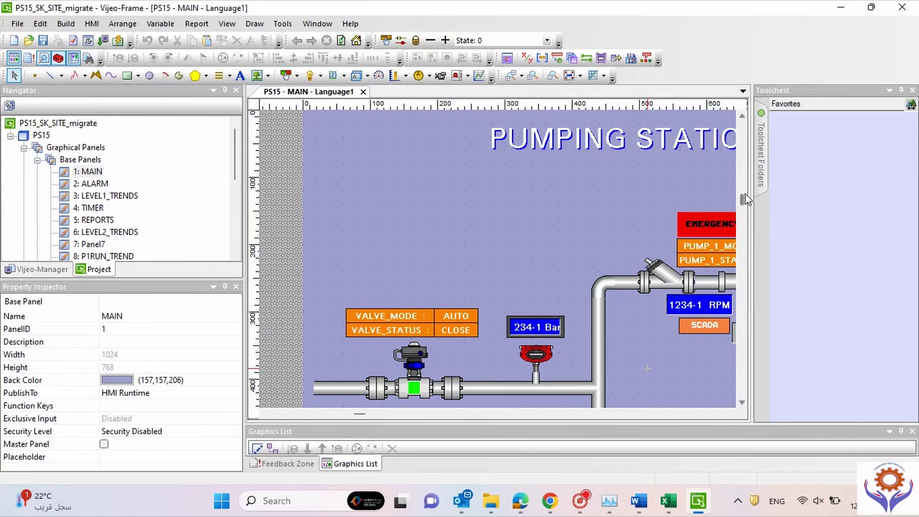
pyautogui.scroll(5, 742, 200)
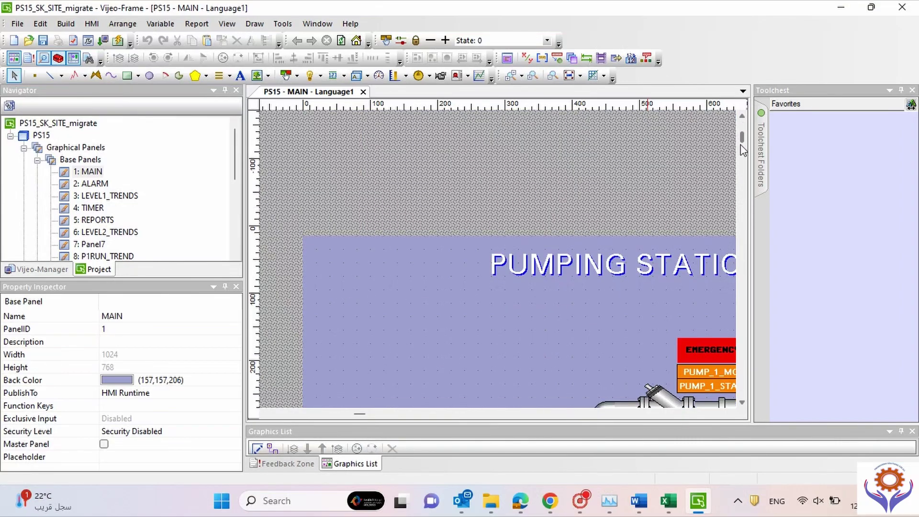
pyautogui.scroll(-5, 743, 141)
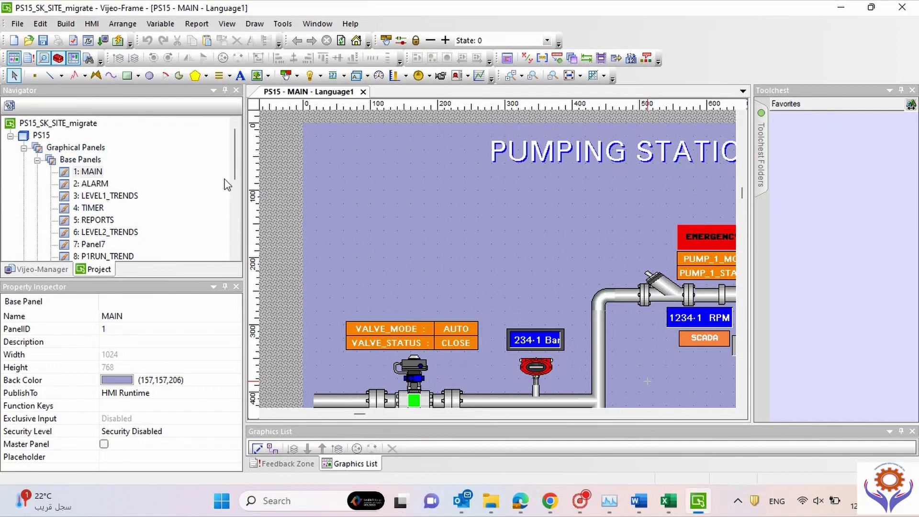
# Step: Open the ALARM base panel of the PS15 target for viewing
pyautogui.scroll(-1, 237, 170)
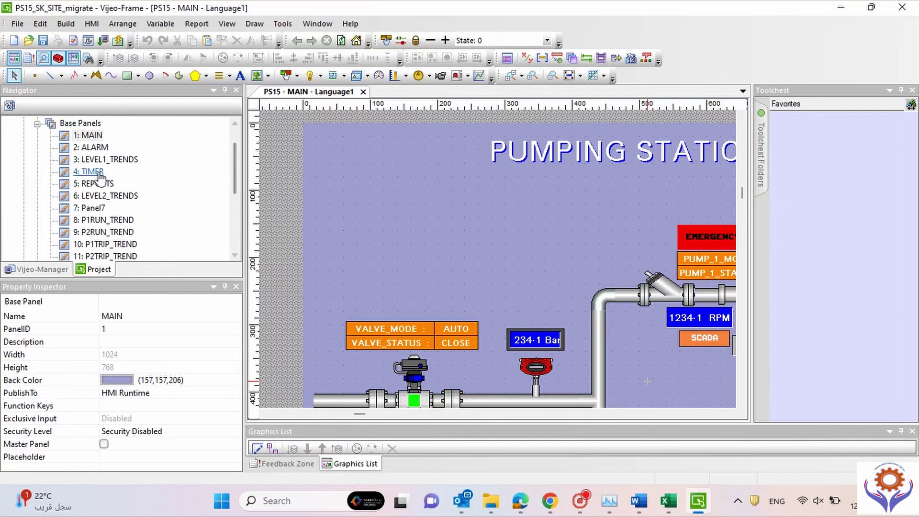
pyautogui.doubleClick(91, 146)
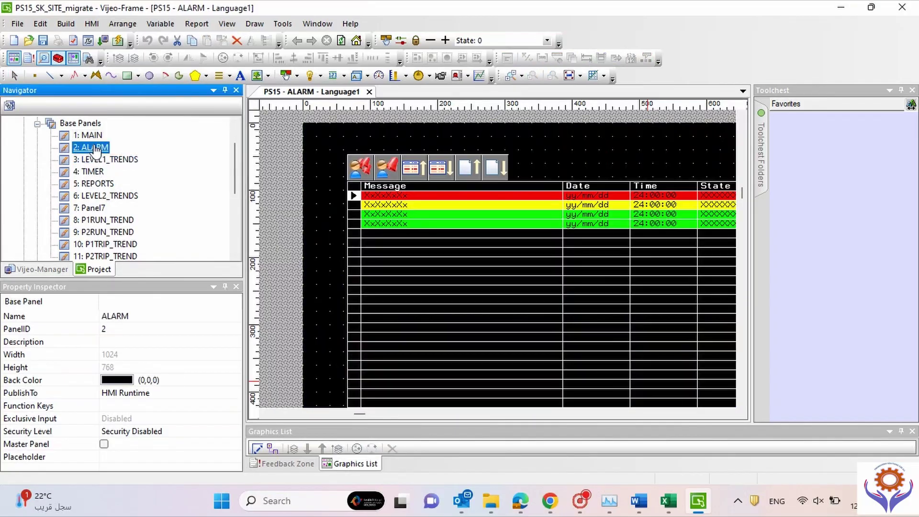
# Step: Open the LEVEL1_TRENDS and LEVEL2_TRENDS base panels of the PS15 target for viewing
pyautogui.doubleClick(110, 160)
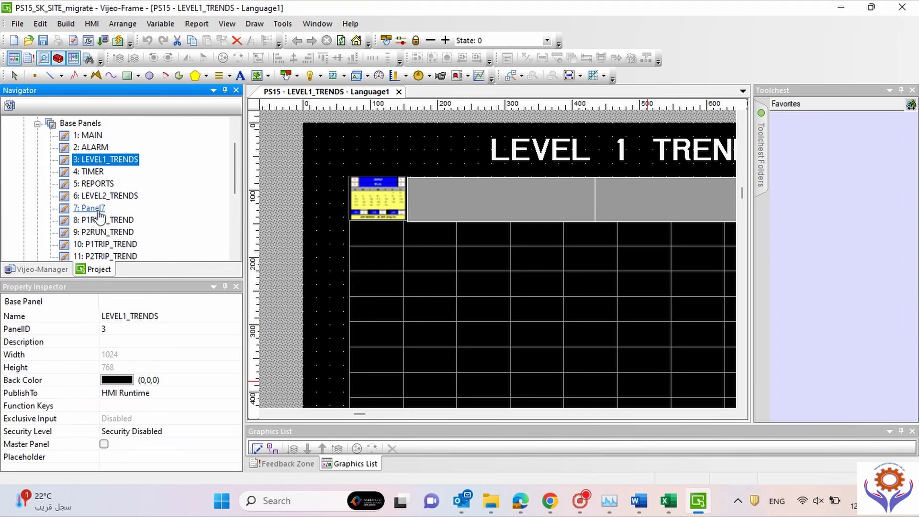
pyautogui.doubleClick(105, 195)
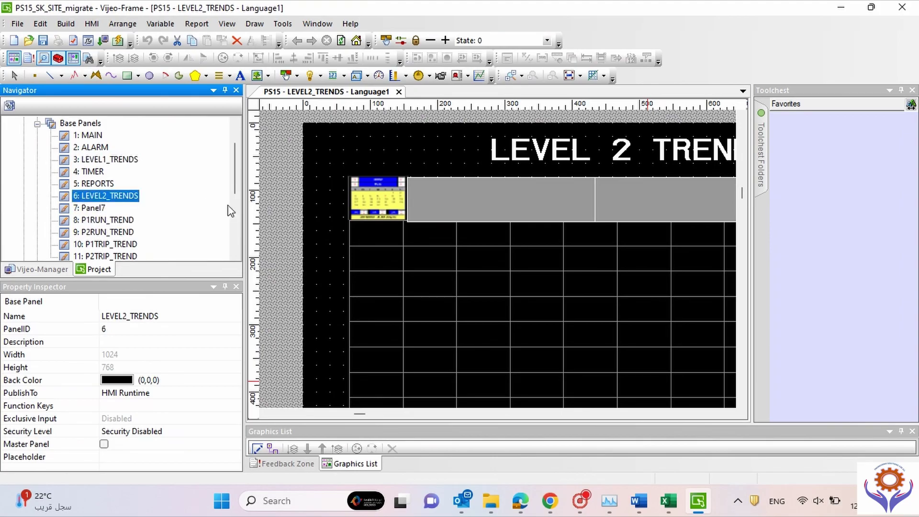
# Step: Open the MOV popup panel of Window1 to view the motorized valve controls
pyautogui.scroll(-3, 235, 176)
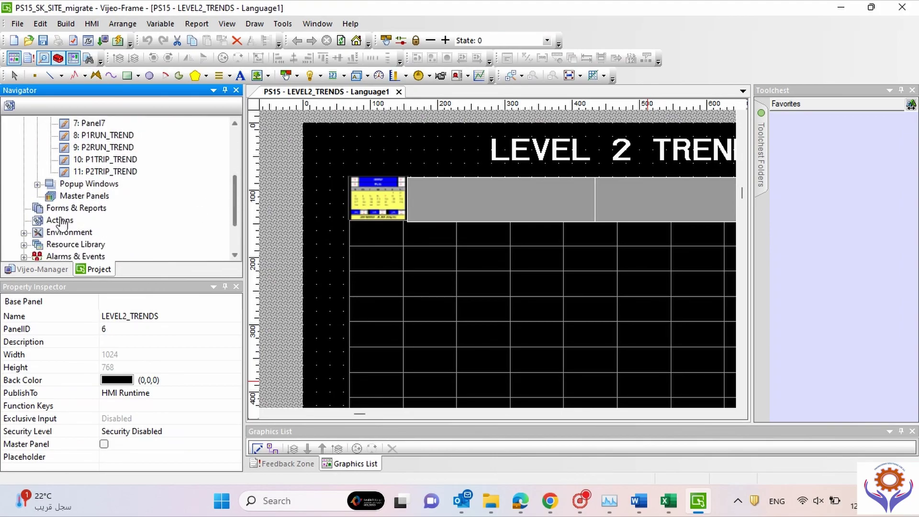
pyautogui.click(37, 184)
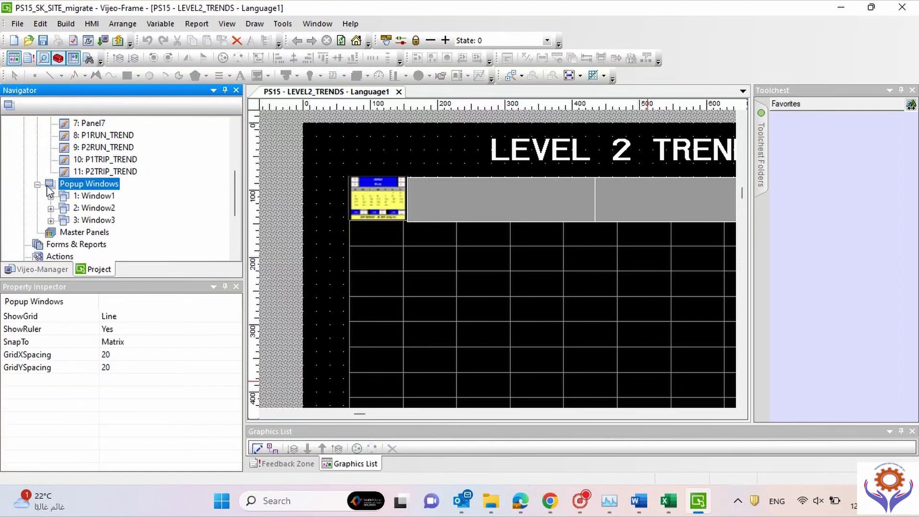
pyautogui.doubleClick(76, 198)
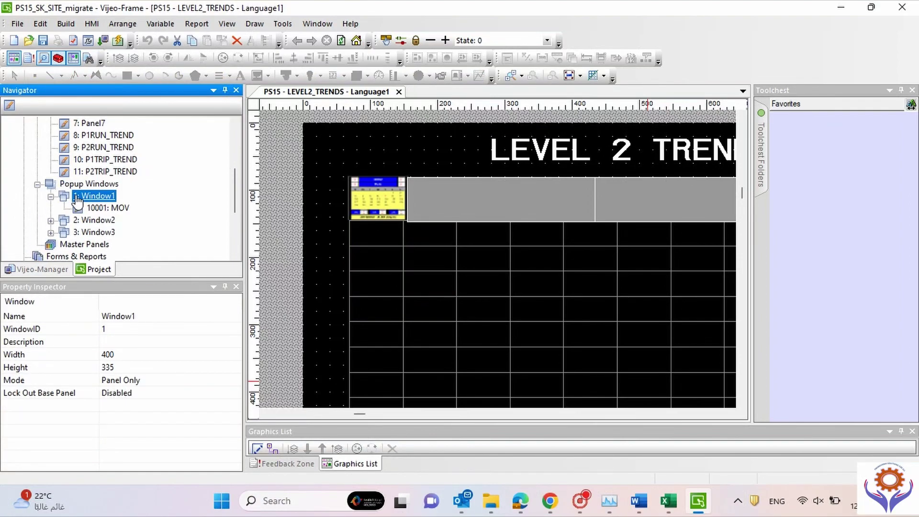
pyautogui.click(111, 209)
pyautogui.doubleClick(112, 209)
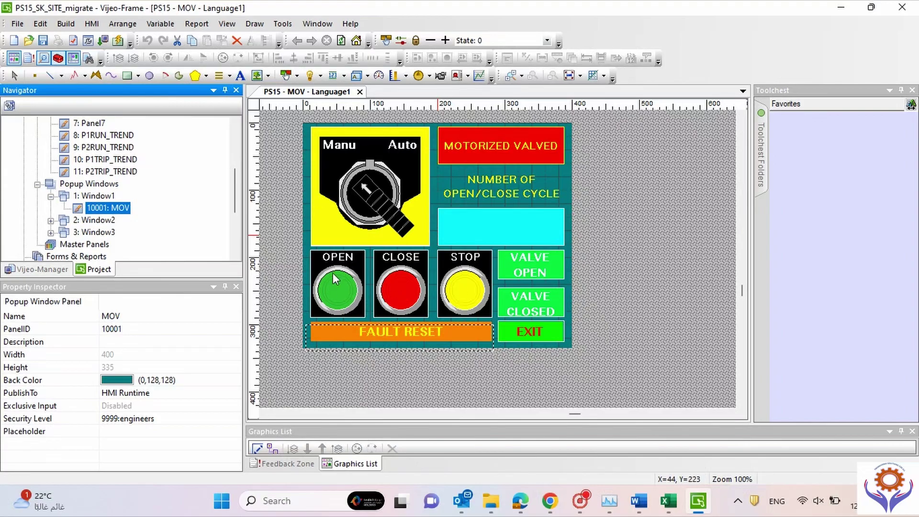
# Step: Open the PUMP1 popup panel of Window2 to view the pump controls
pyautogui.click(85, 222)
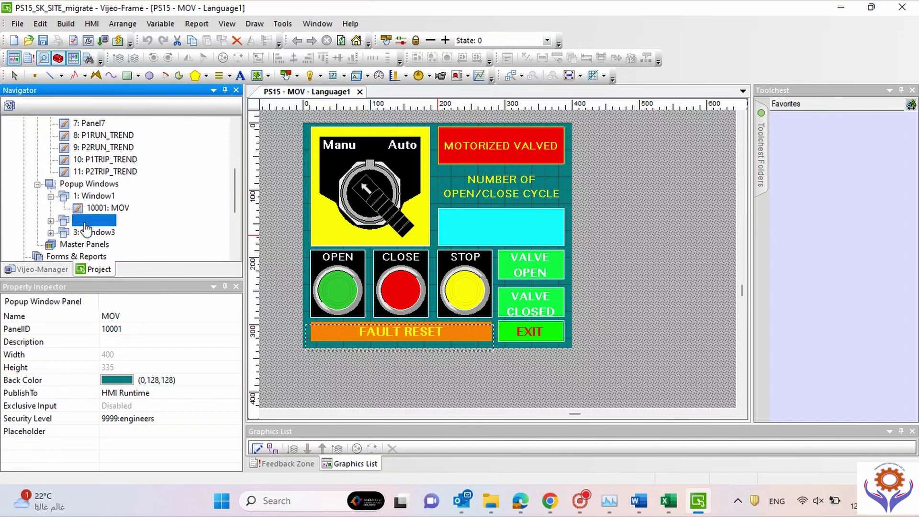
pyautogui.doubleClick(86, 225)
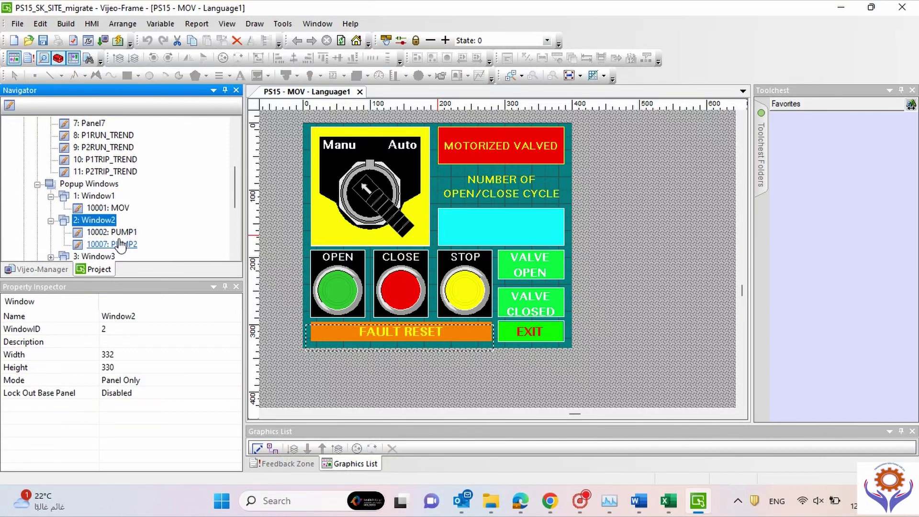
pyautogui.doubleClick(111, 233)
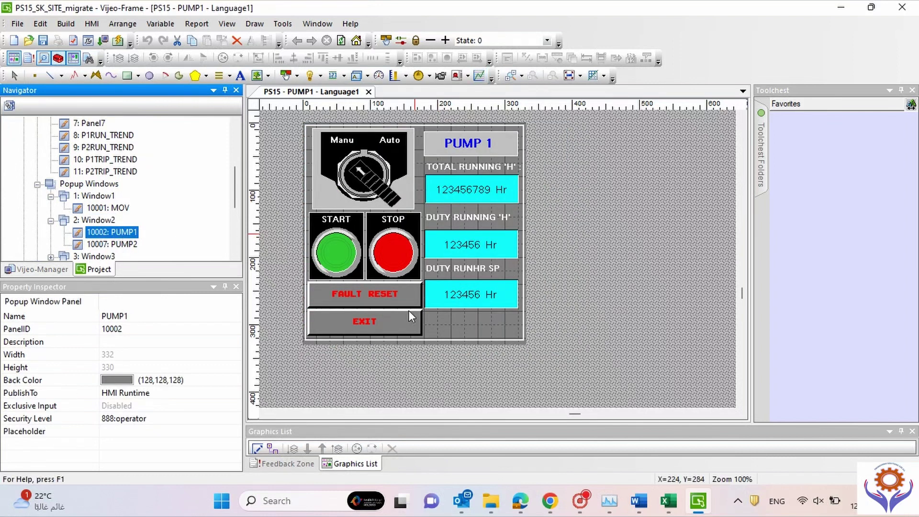
# Step: Open the Actions list of the PS15 target for viewing
pyautogui.moveTo(233, 188); pyautogui.dragTo(234, 218)
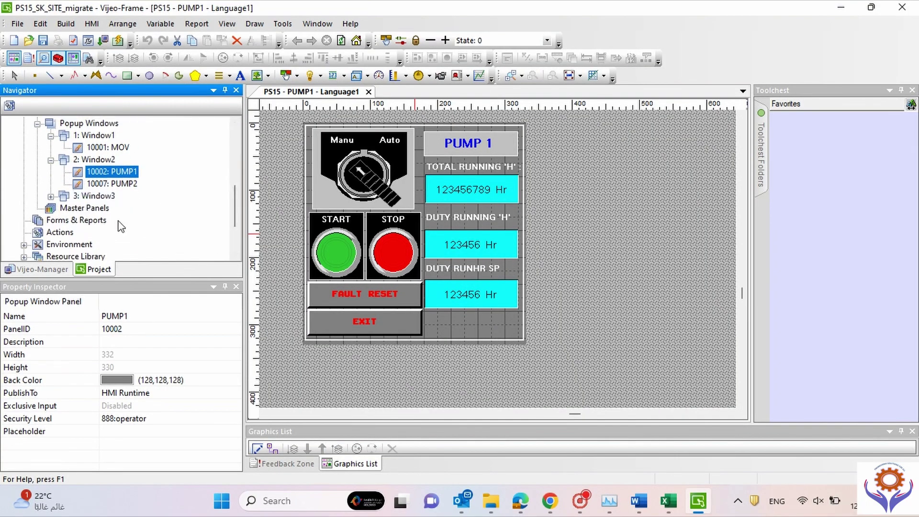
pyautogui.moveTo(233, 206); pyautogui.dragTo(233, 220)
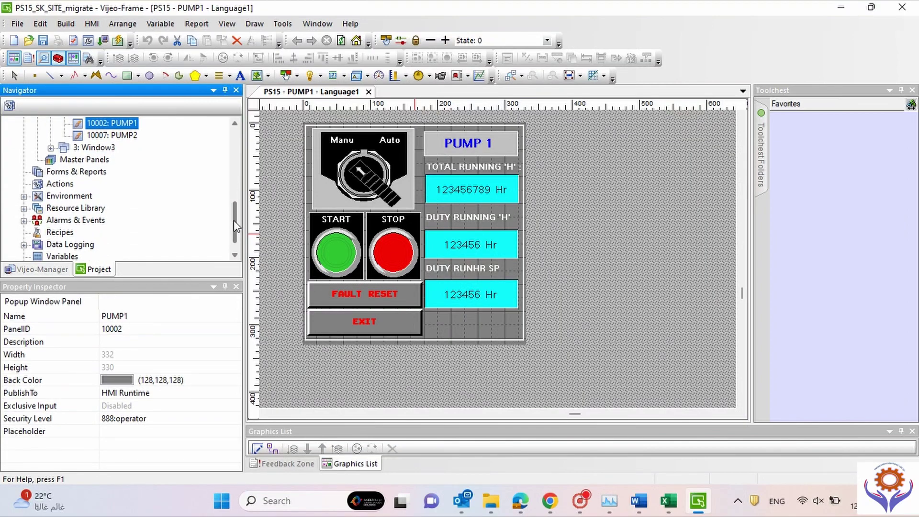
pyautogui.doubleClick(59, 186)
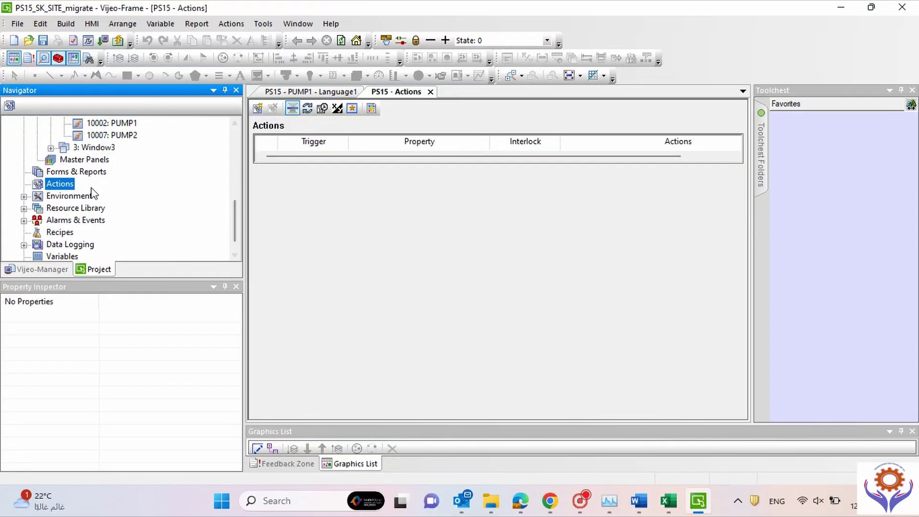
# Step: Explore the Data Files of the Environment node, viewing the Browser Files properties and opening the Sound and Text file editors
pyautogui.click(23, 196)
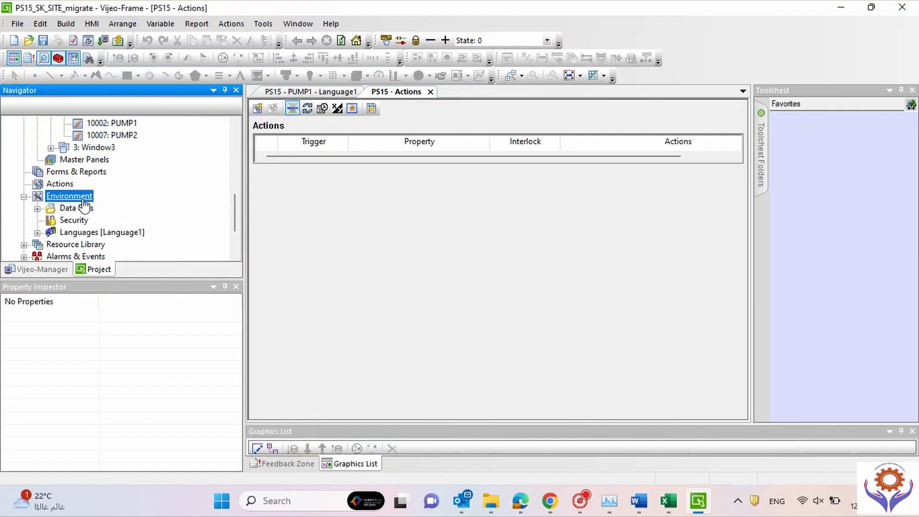
pyautogui.click(37, 209)
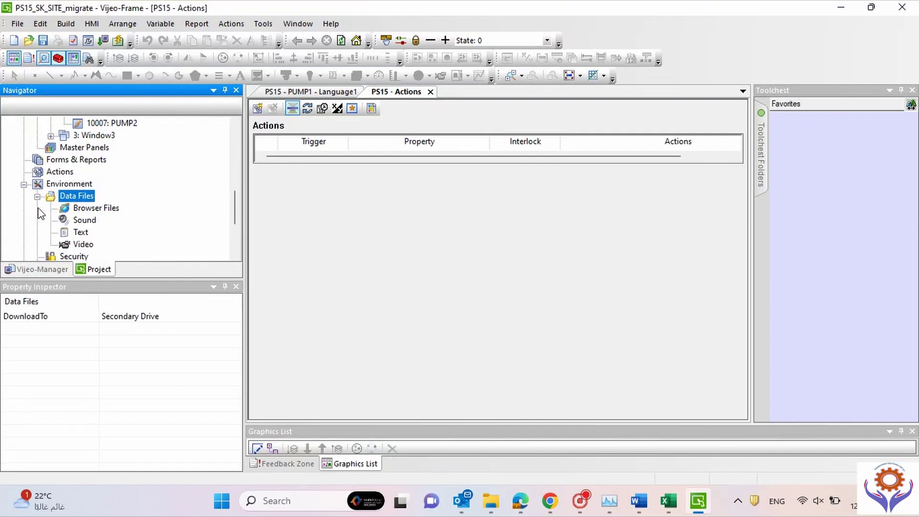
pyautogui.click(89, 210)
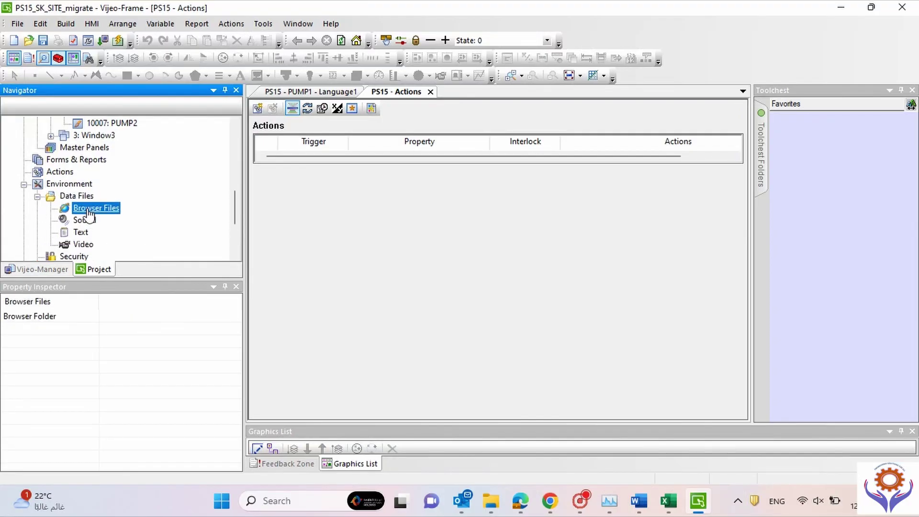
pyautogui.click(29, 317)
pyautogui.doubleClick(91, 222)
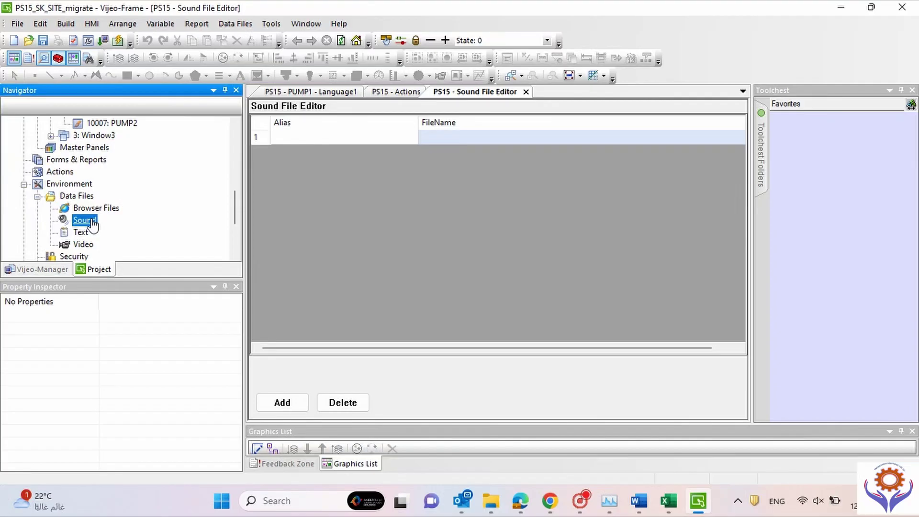
pyautogui.doubleClick(83, 232)
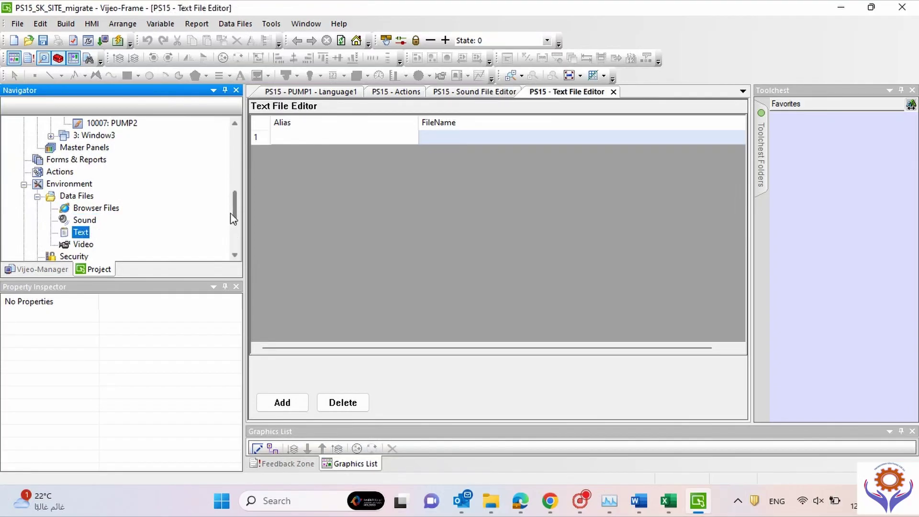
# Step: Collapse Data Files and open the PS15 Security settings to examine the engineers and operator groups and their security levels
pyautogui.moveTo(234, 217); pyautogui.dragTo(235, 238)
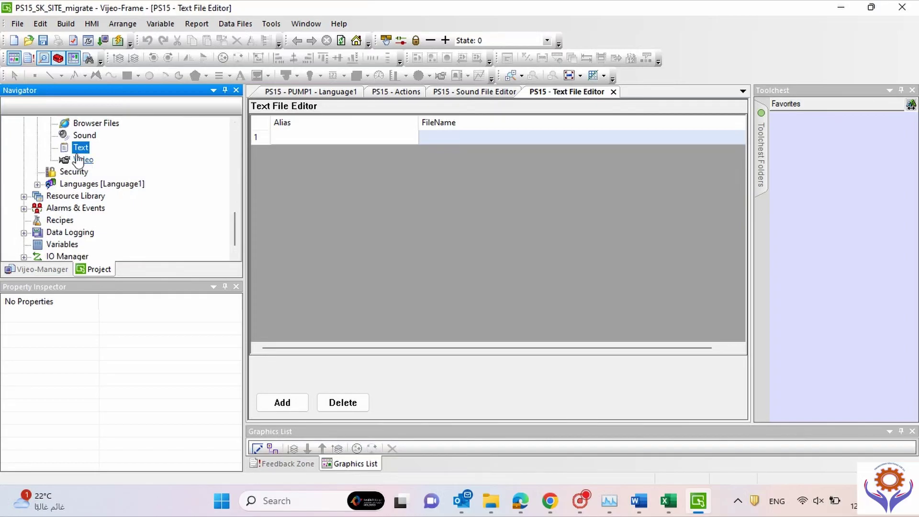
pyautogui.moveTo(235, 226); pyautogui.dragTo(235, 214)
pyautogui.click(37, 160)
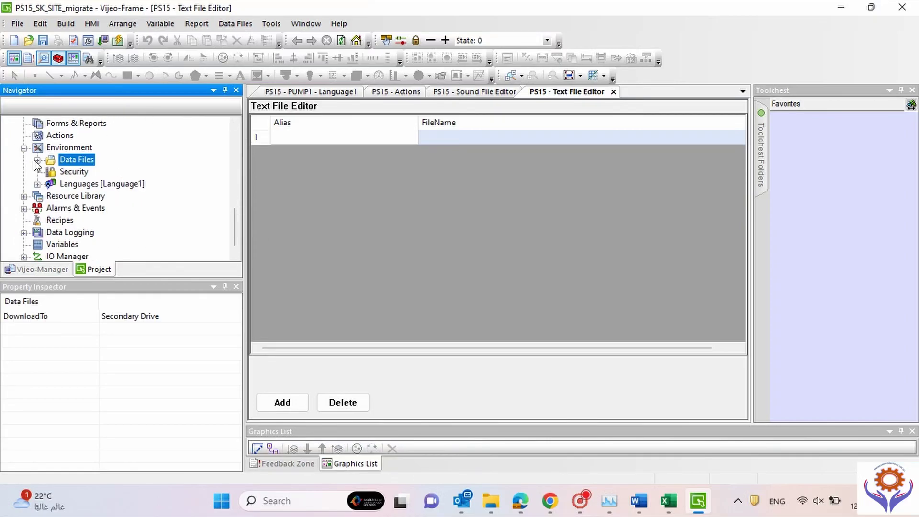
pyautogui.doubleClick(74, 172)
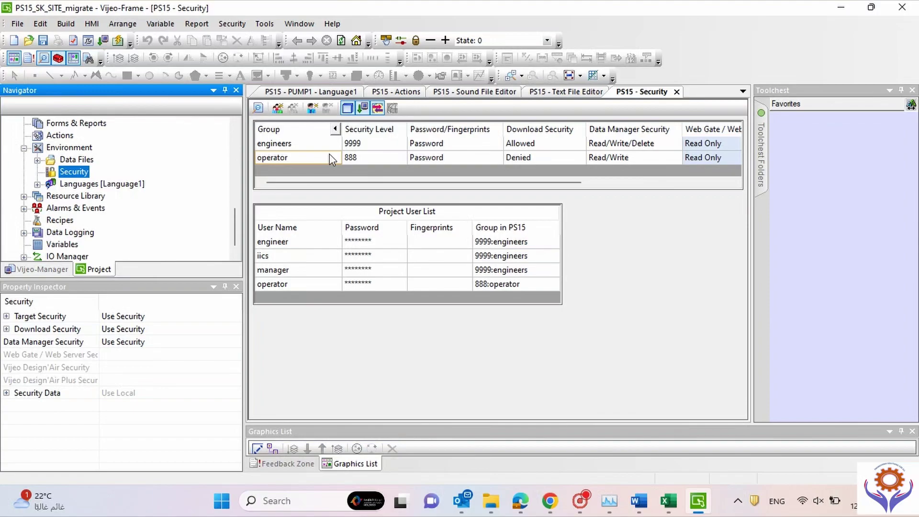
pyautogui.click(309, 143)
pyautogui.click(375, 148)
pyautogui.click(283, 158)
pyautogui.click(374, 159)
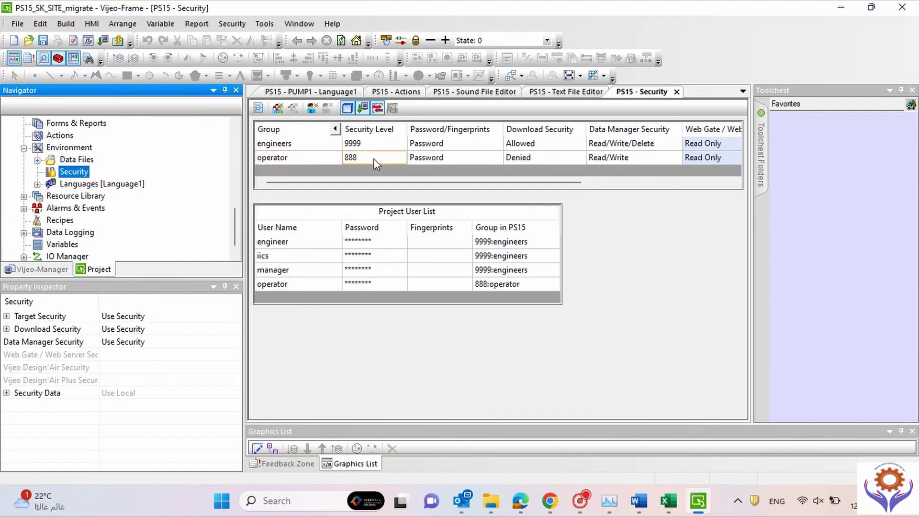
# Step: Add a security group with its default name and set its Data Manager Security to Read Only
pyautogui.click(278, 111)
pyautogui.click(325, 174)
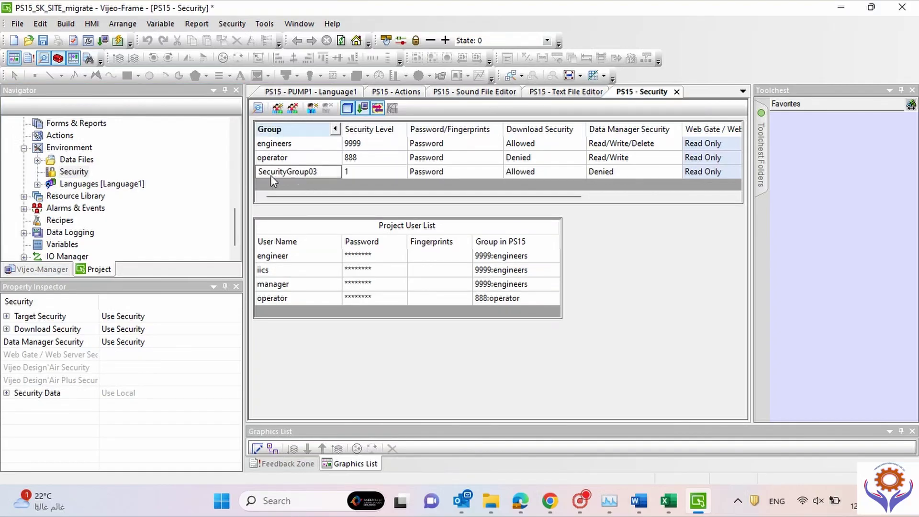
pyautogui.press('Return')
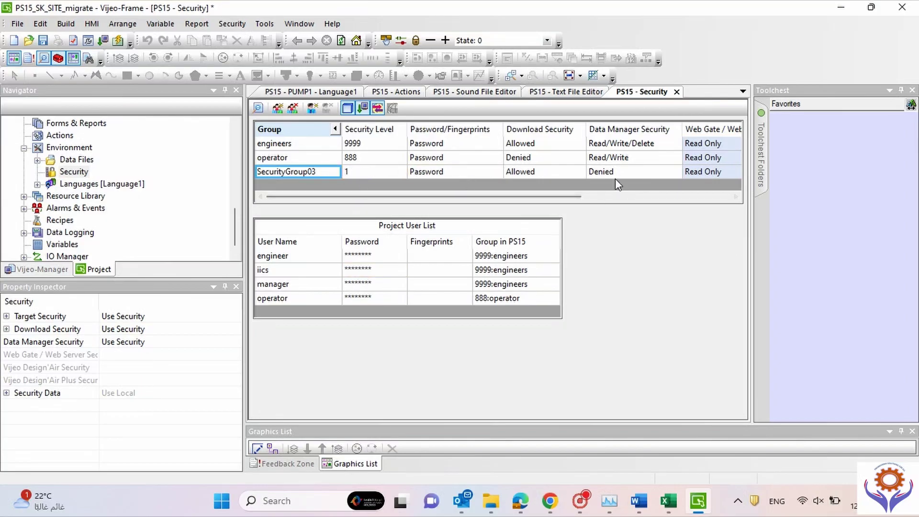
pyautogui.click(607, 146)
pyautogui.click(636, 158)
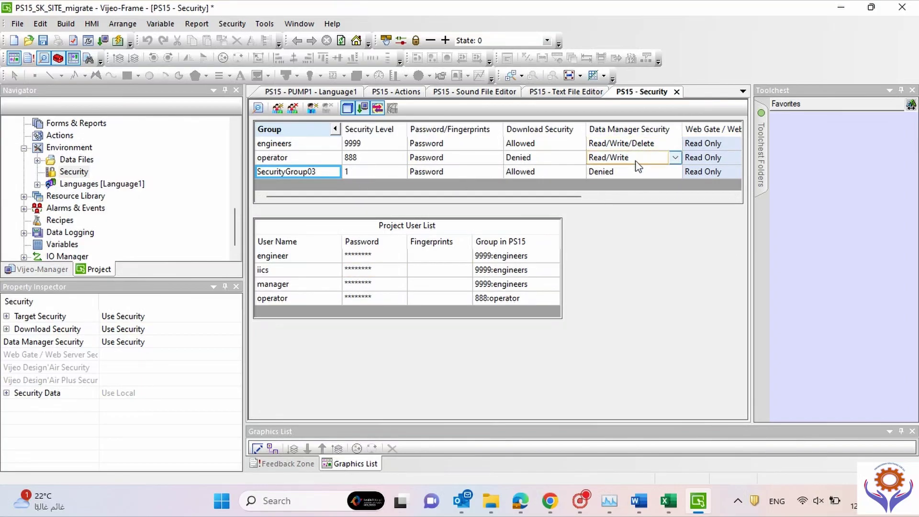
pyautogui.click(624, 172)
pyautogui.click(676, 173)
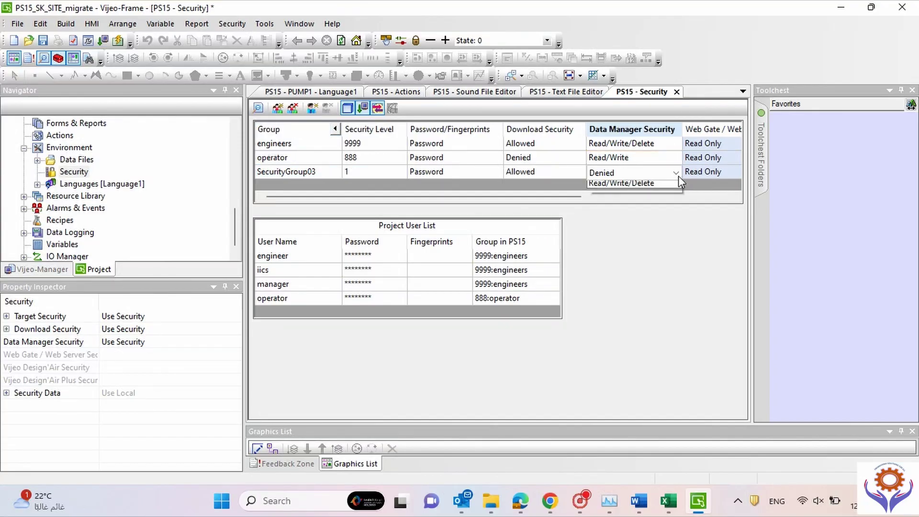
pyautogui.click(636, 197)
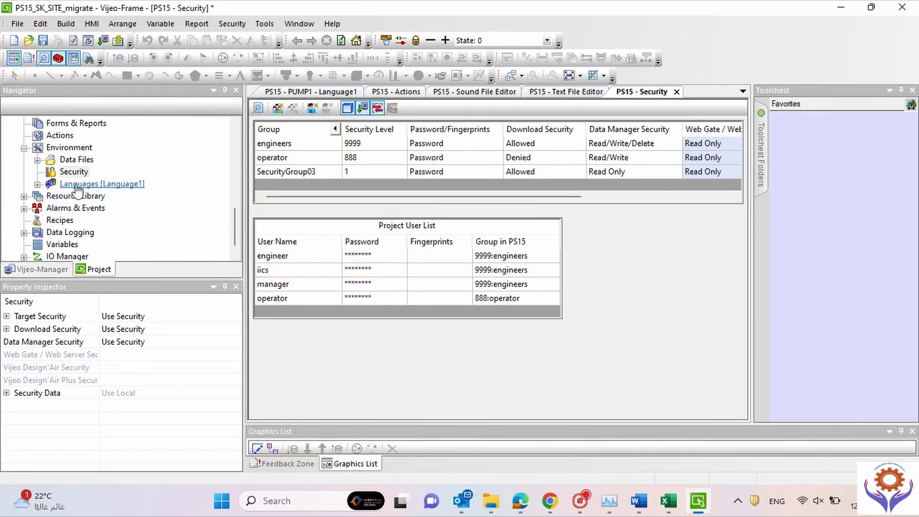
# Step: Expand Languages in the Environment node and view the properties of Language1
pyautogui.moveTo(234, 213); pyautogui.dragTo(235, 225)
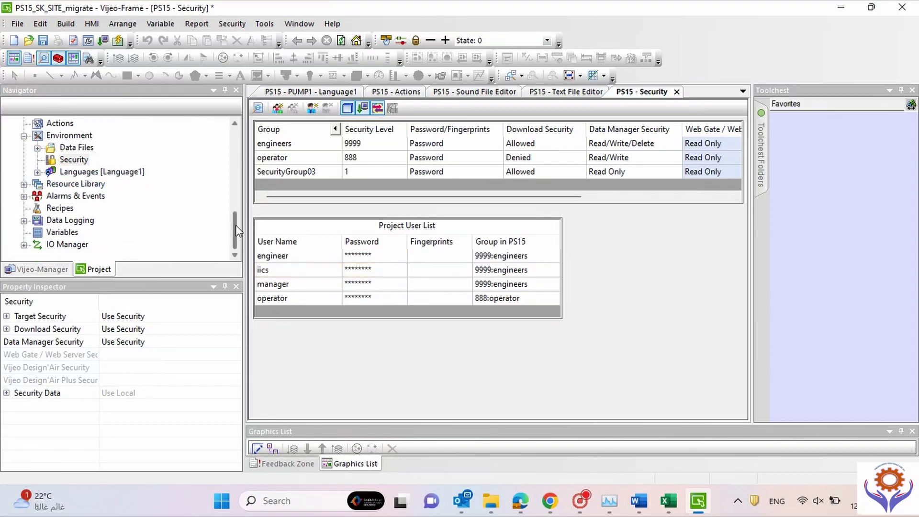
pyautogui.doubleClick(41, 171)
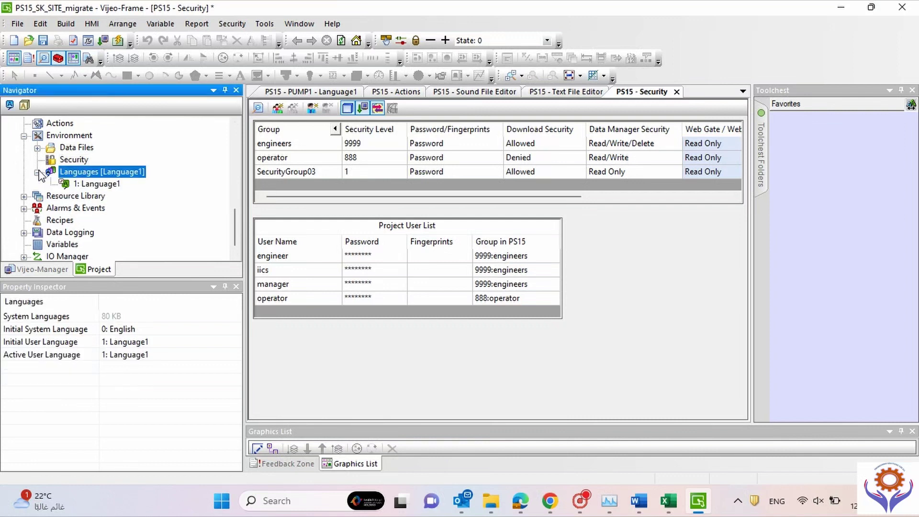
pyautogui.click(86, 185)
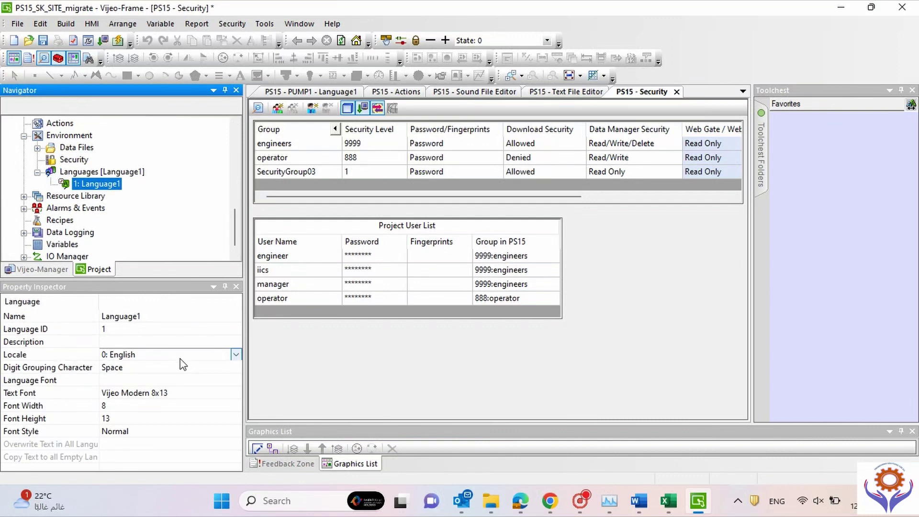
# Step: Expand the Resource Library to view its resource types, and collapse it again
pyautogui.scroll(-1, 233, 229)
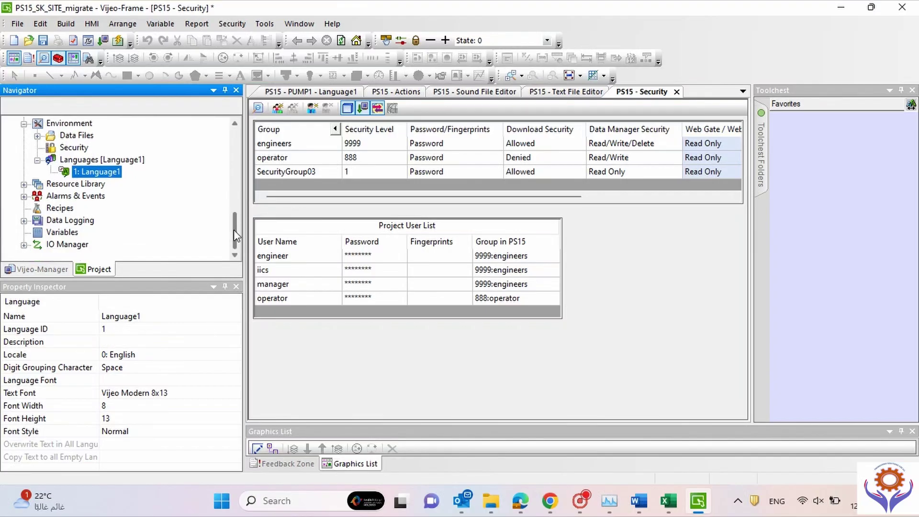
pyautogui.click(37, 184)
pyautogui.click(24, 183)
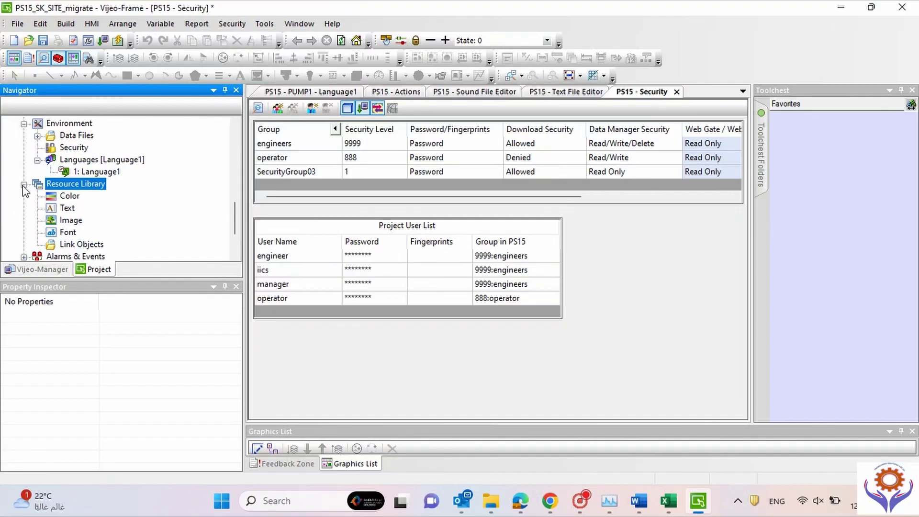
pyautogui.click(23, 184)
# Step: Open LoggingGroup01 under Data Logging to view its logged variables and device addresses
pyautogui.click(24, 220)
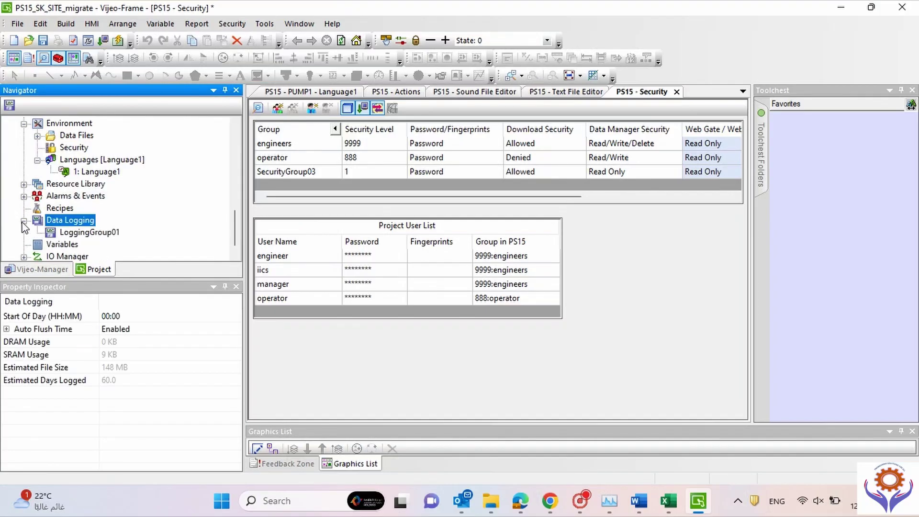
pyautogui.doubleClick(89, 234)
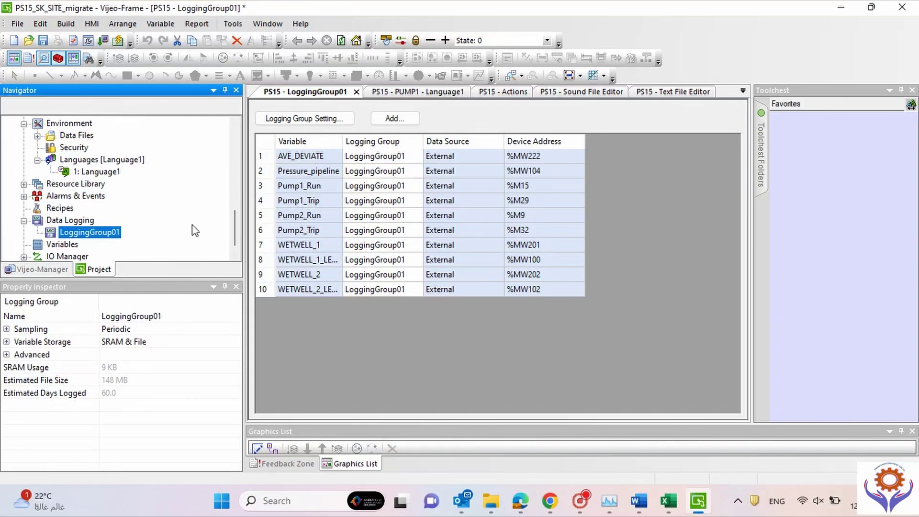
# Step: Collapse Data Logging and open the Variable Editor of the PS15 target
pyautogui.click(23, 220)
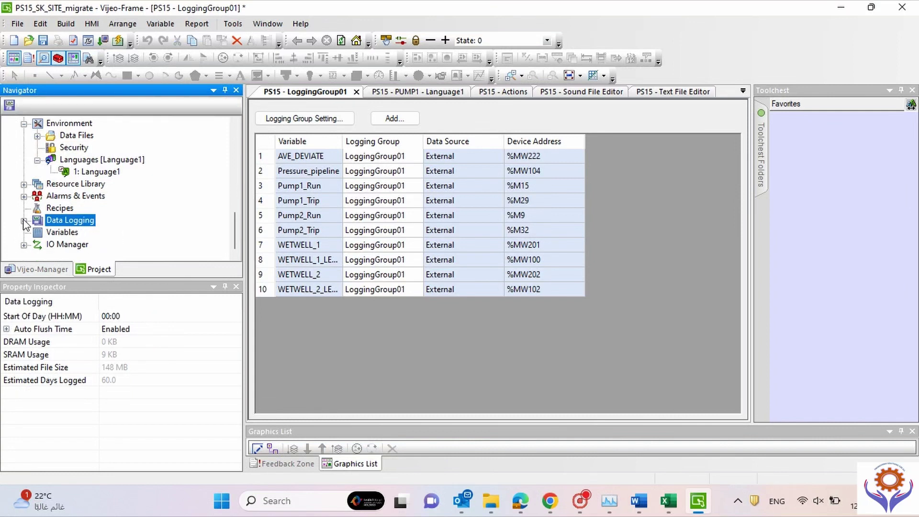
pyautogui.doubleClick(56, 233)
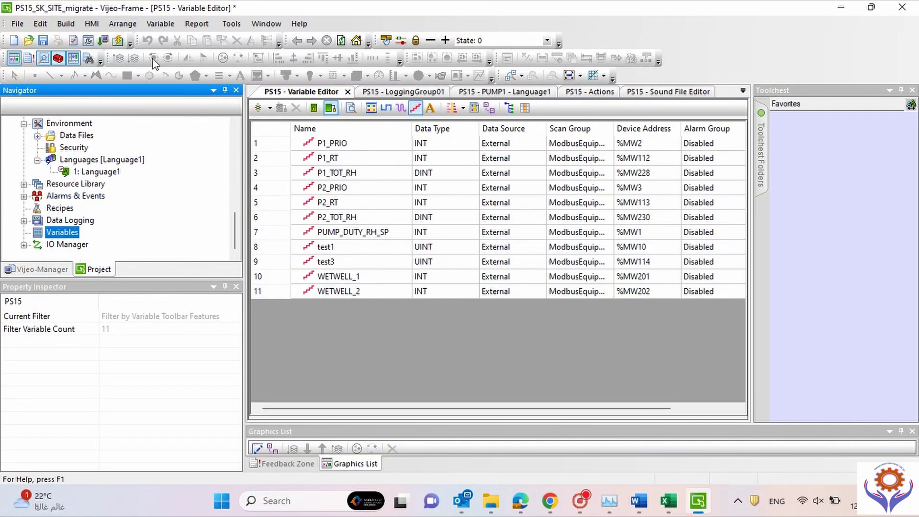
pyautogui.click(161, 24)
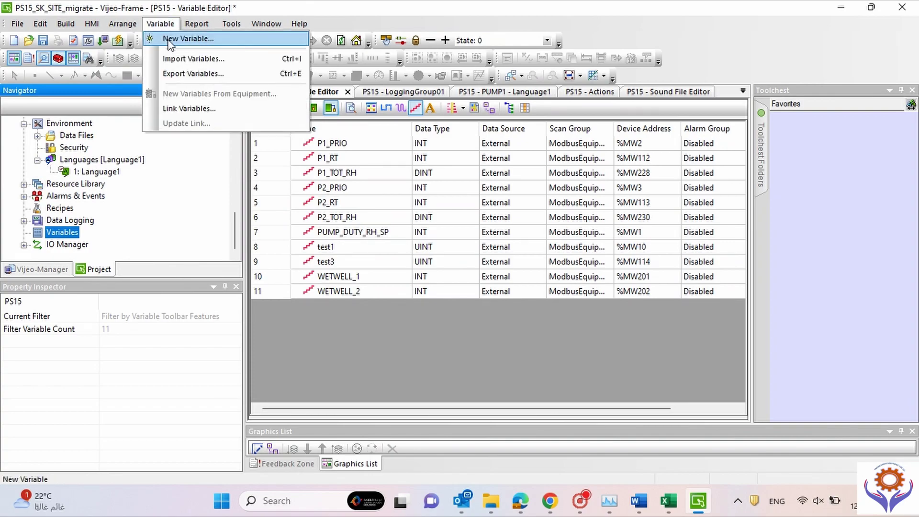
pyautogui.click(152, 249)
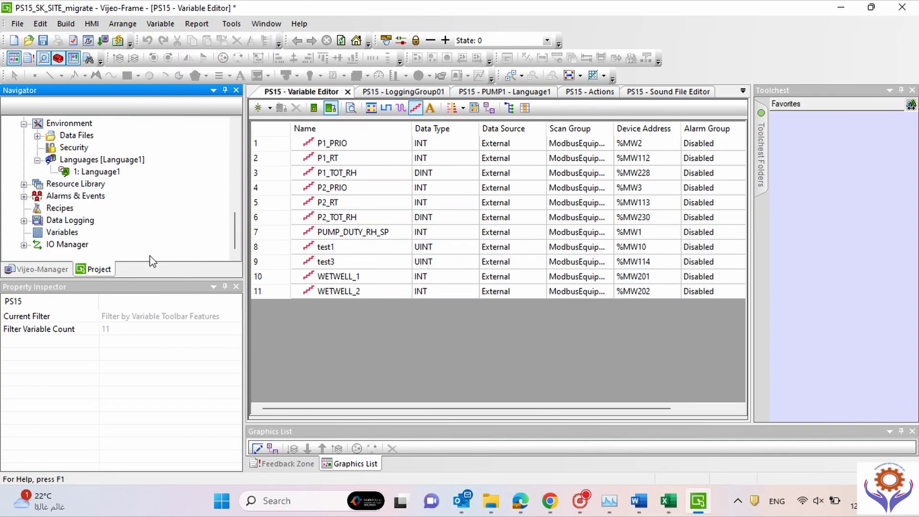
# Step: Expand the IO Manager of PS15 down to its Modbus equipment and view the driver configuration of ModbusTCPIP01
pyautogui.click(23, 245)
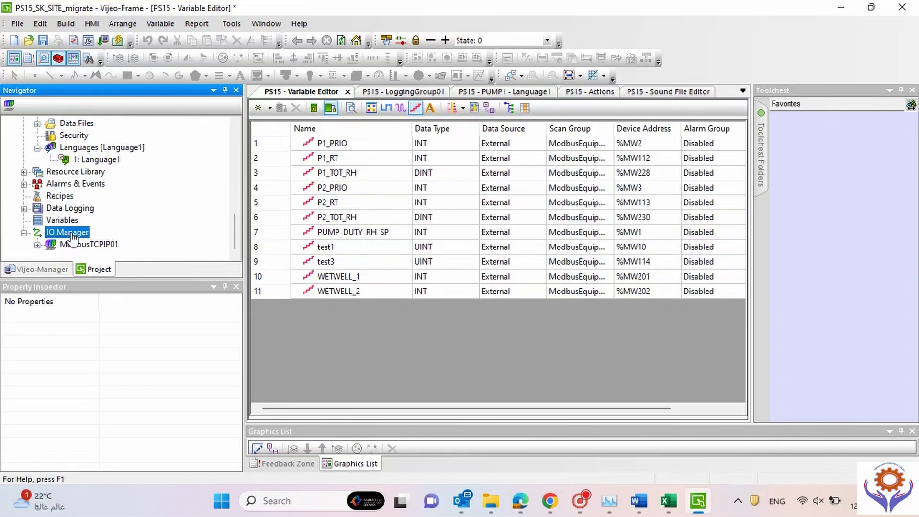
pyautogui.click(51, 244)
pyautogui.click(37, 245)
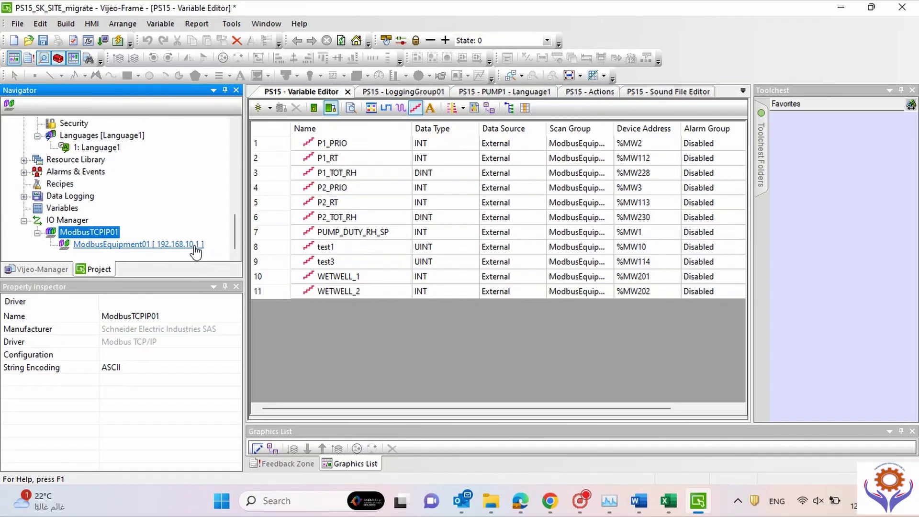
pyautogui.doubleClick(81, 234)
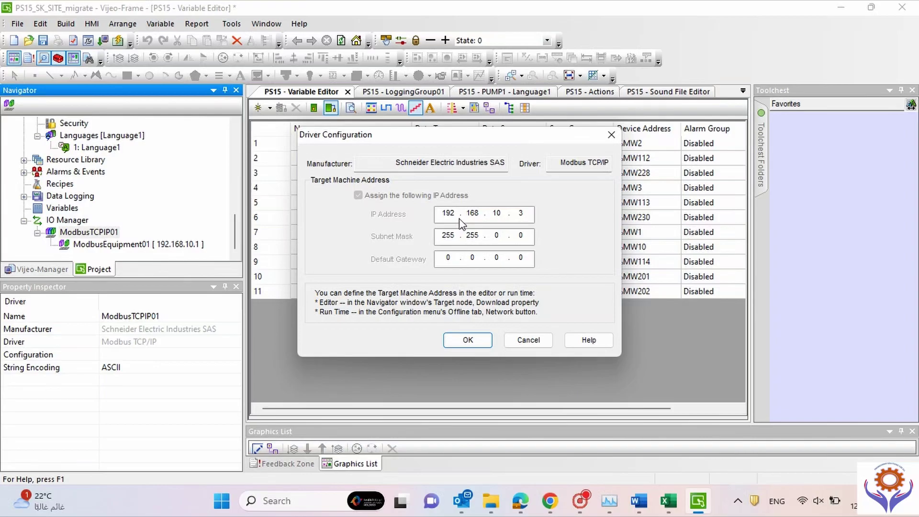
pyautogui.click(528, 340)
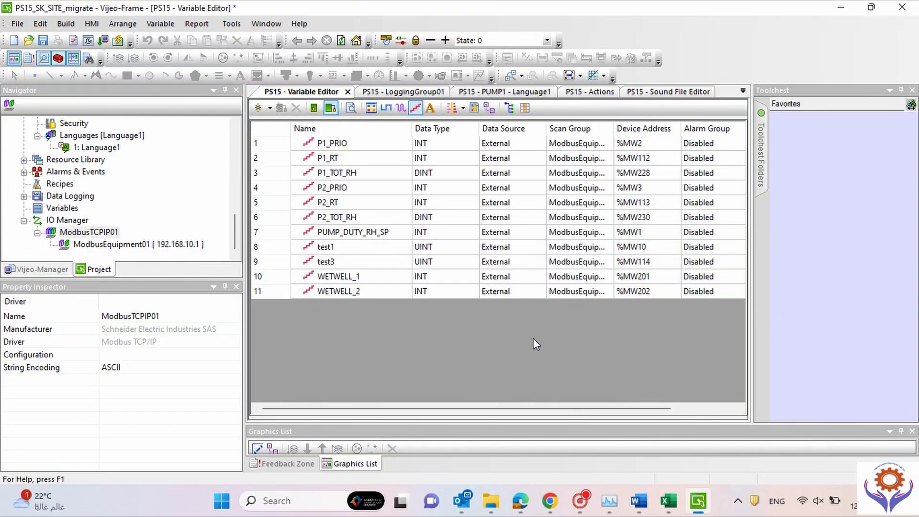
# Step: View the equipment configuration of ModbusEquipment01, including its IP address, and close it without changes
pyautogui.doubleClick(115, 245)
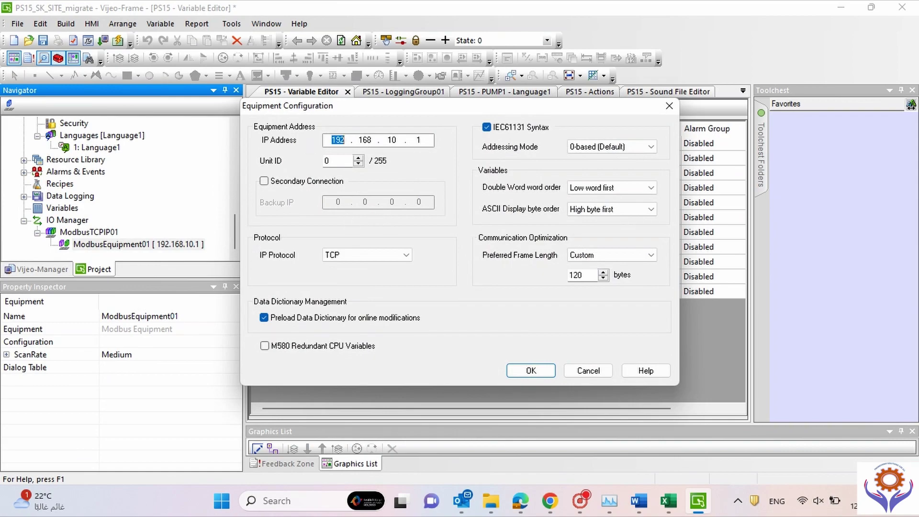
pyautogui.click(420, 140)
pyautogui.click(600, 372)
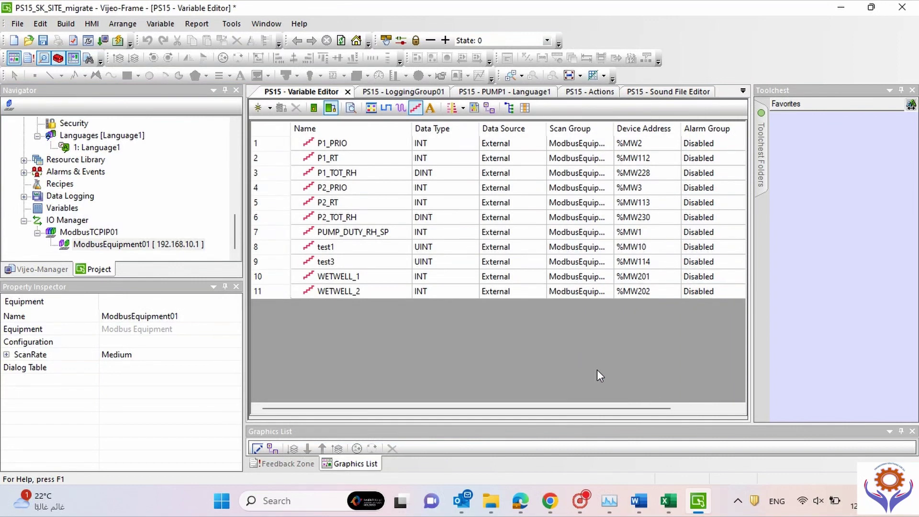
# Step: Open the DEMO project, discarding the changes made to PS15_SK_SITE_migrate
pyautogui.click(28, 271)
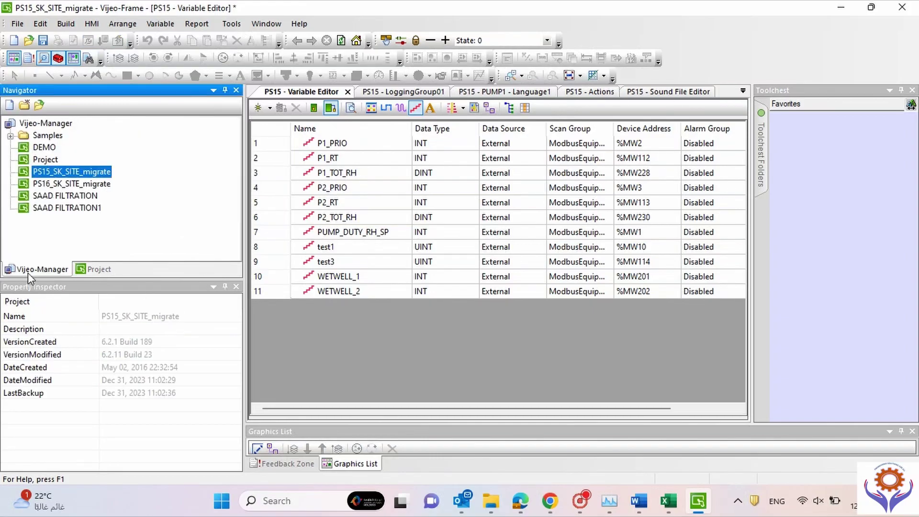
pyautogui.doubleClick(48, 149)
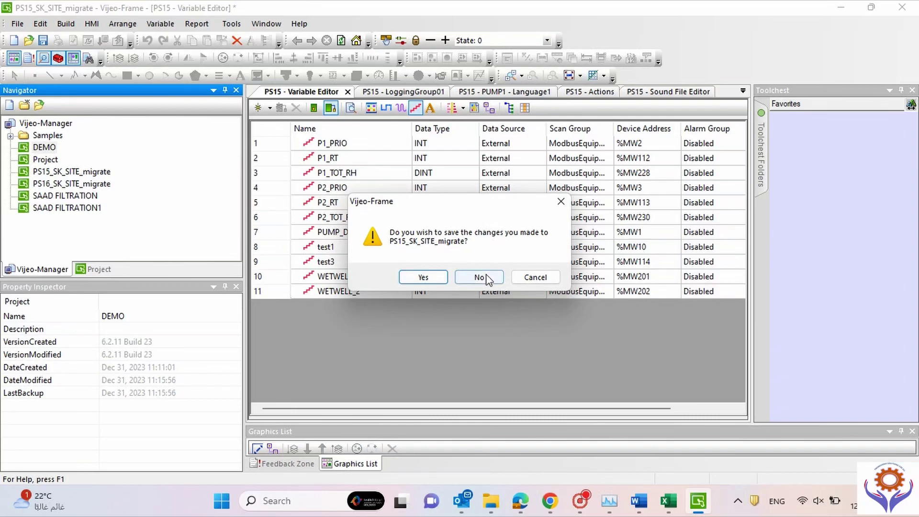
pyautogui.click(479, 278)
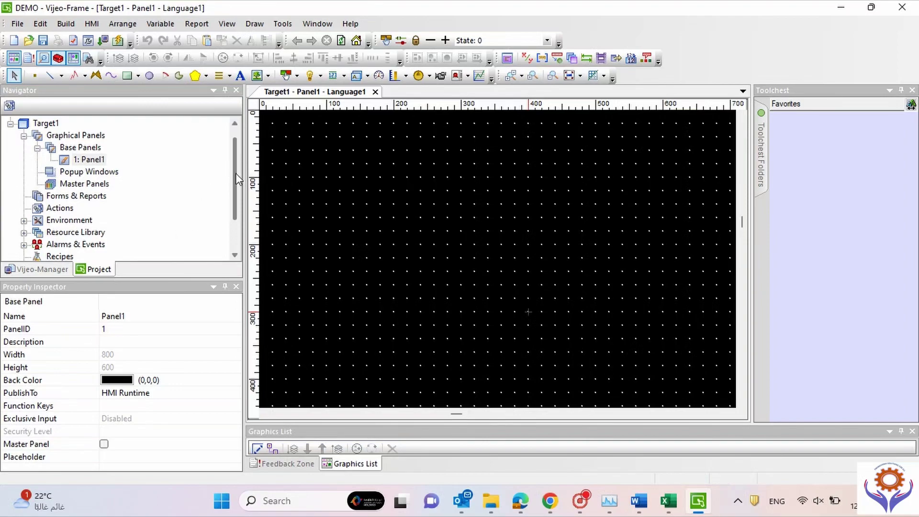
# Step: Expand the IO Manager of the DEMO project to view the ModbusTCPIP01 driver and its equipment
pyautogui.moveTo(235, 179)
pyautogui.mouseDown()
pyautogui.moveTo(235, 210)
pyautogui.moveTo(234, 173)
pyautogui.mouseUp()
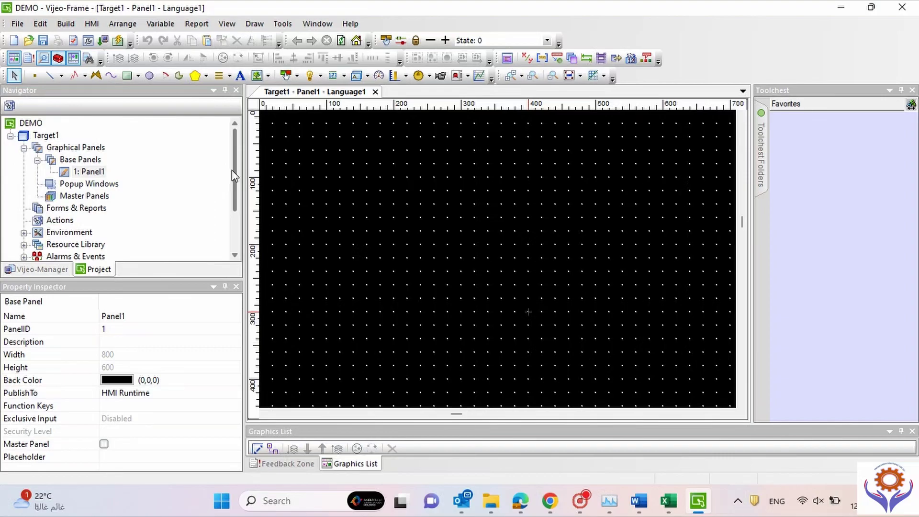
pyautogui.moveTo(232, 171); pyautogui.dragTo(231, 222)
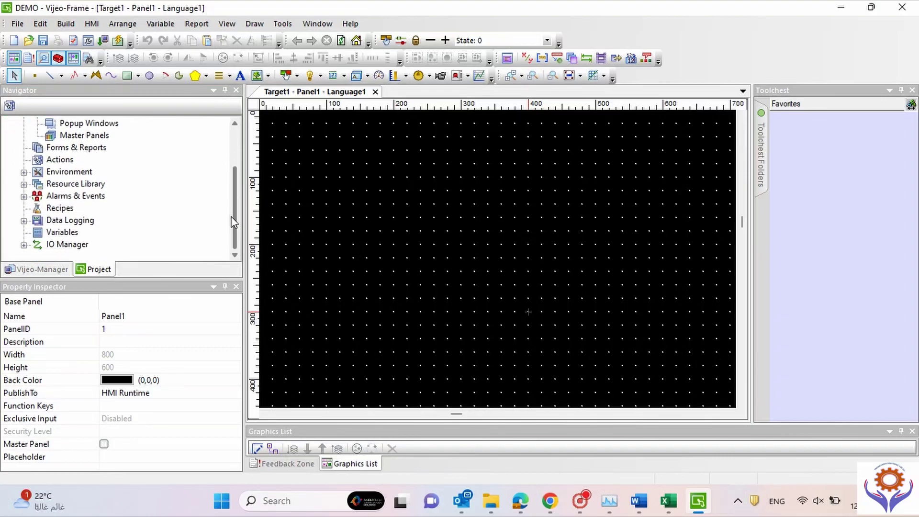
pyautogui.click(24, 245)
pyautogui.click(24, 245)
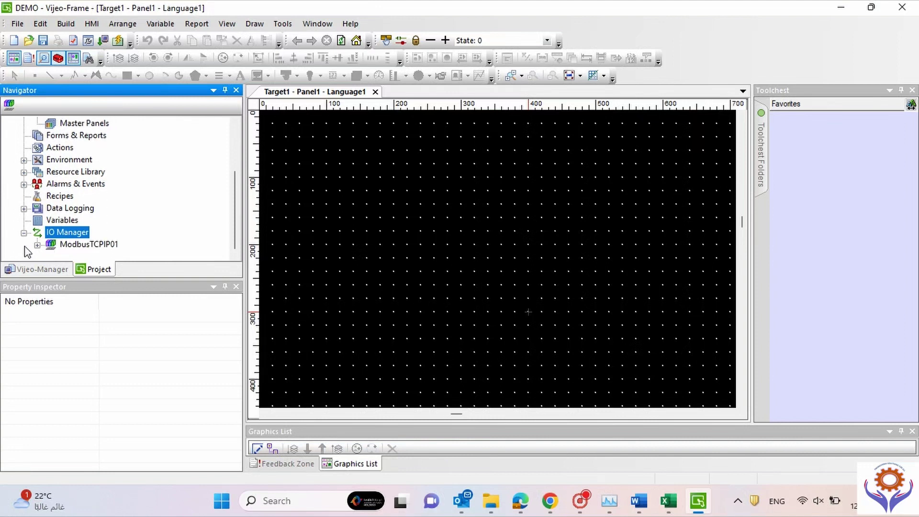
pyautogui.doubleClick(91, 244)
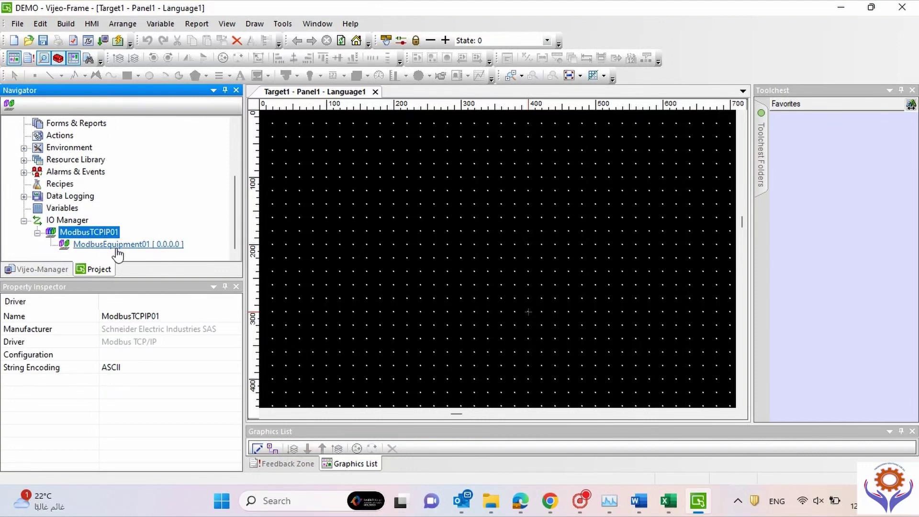
pyautogui.moveTo(231, 231)
pyautogui.mouseDown()
pyautogui.moveTo(231, 216)
pyautogui.moveTo(231, 236)
pyautogui.mouseUp()
# Step: Add a Schneider Electric Modbus (RTU) driver with Modbus Equipment to the IO Manager
pyautogui.click(58, 221)
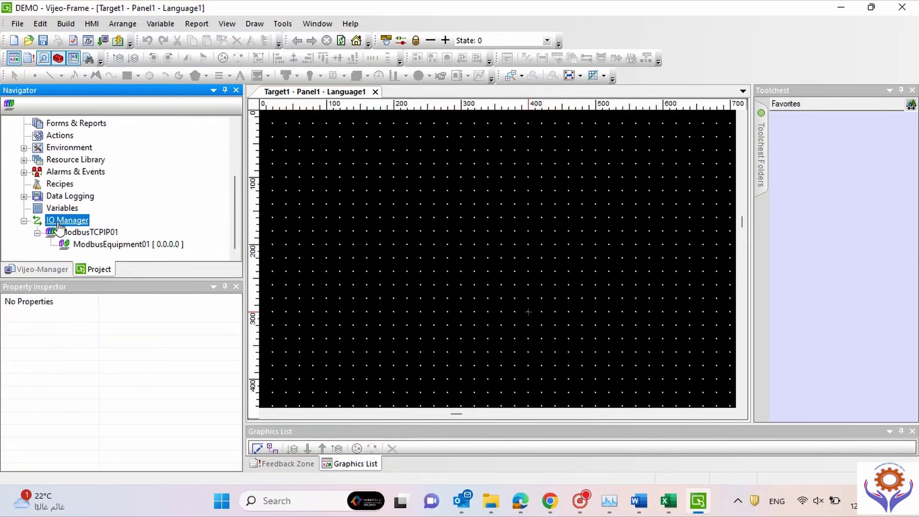
pyautogui.rightClick(59, 223)
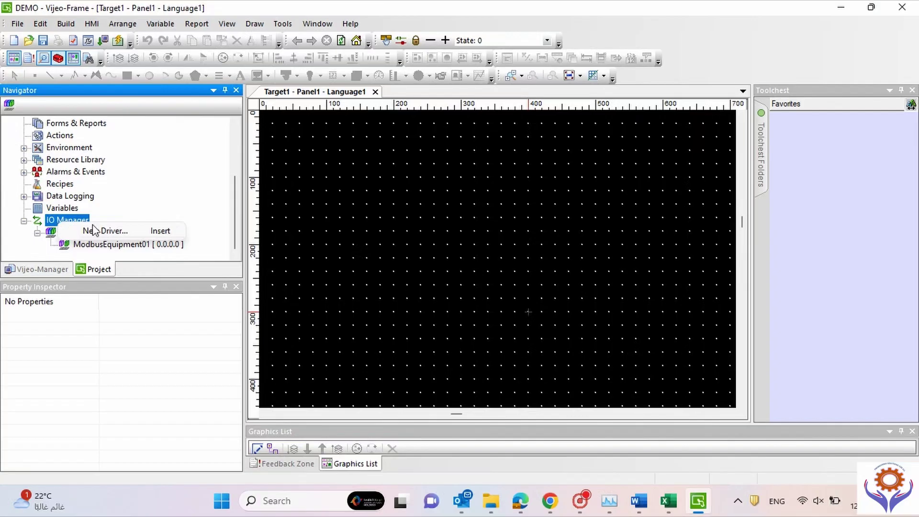
pyautogui.click(123, 231)
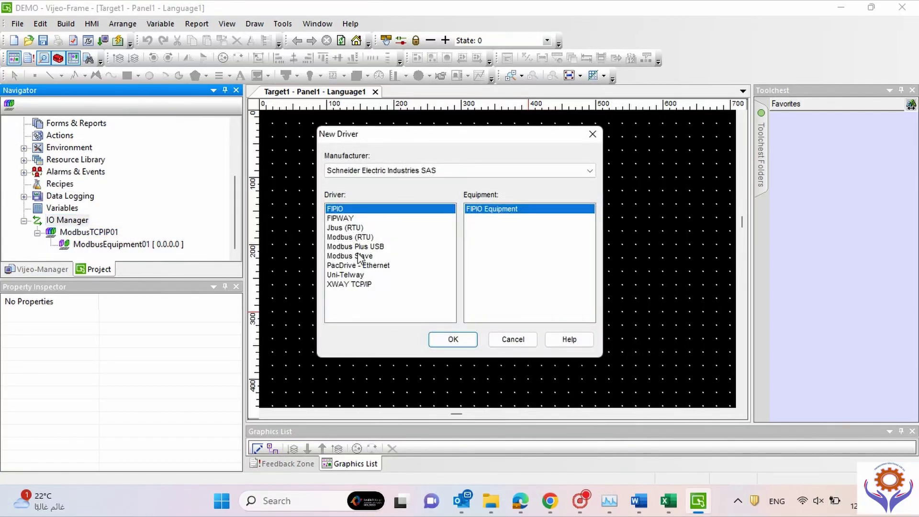
pyautogui.click(356, 237)
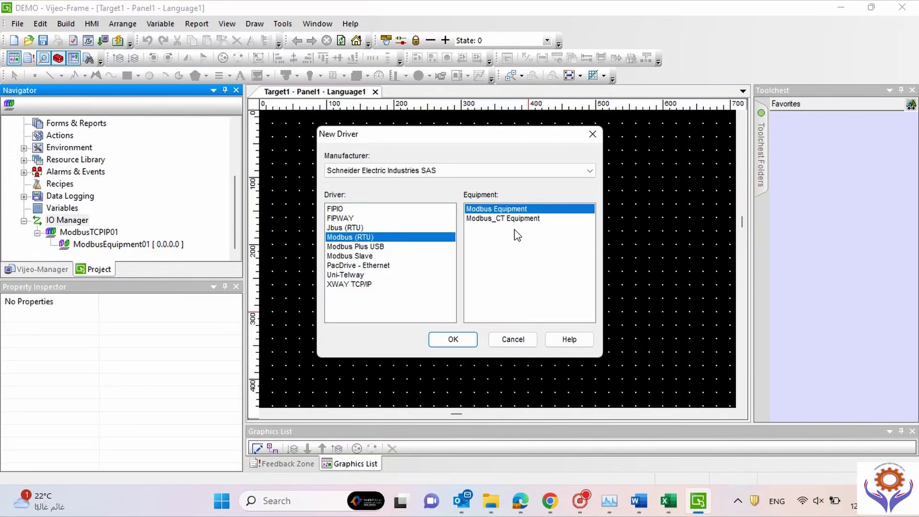
pyautogui.click(355, 259)
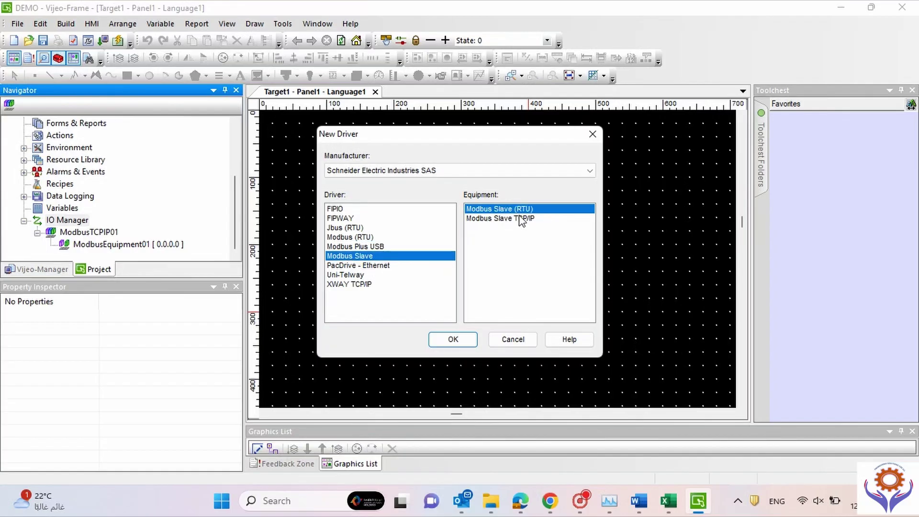
pyautogui.click(356, 238)
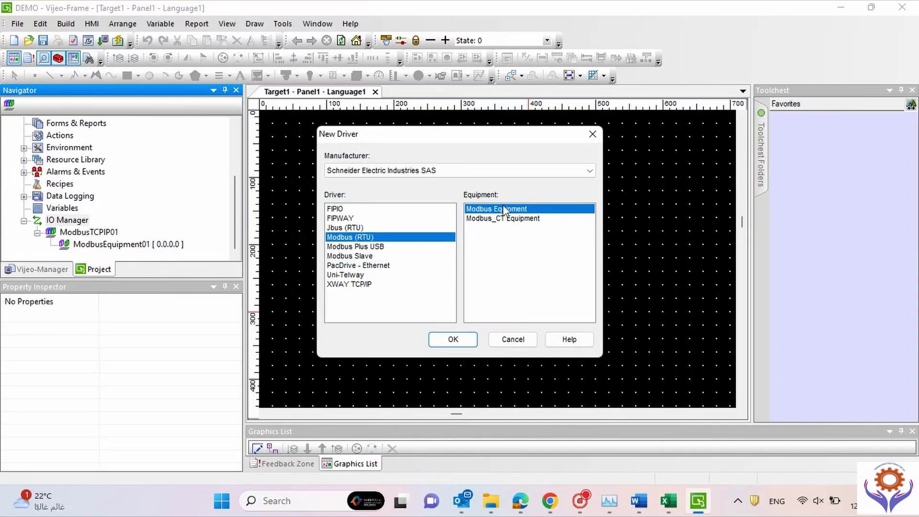
pyautogui.click(453, 340)
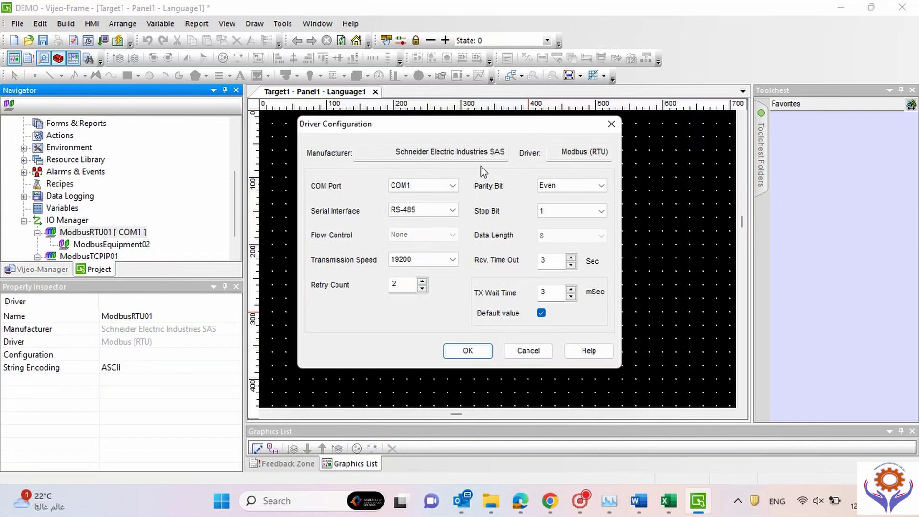
# Step: Review the Modbus RTU driver's port, interface, speed and parity options, and accept the configuration with COM1, RS-485, 19200 and Even parity
pyautogui.click(578, 185)
pyautogui.click(433, 211)
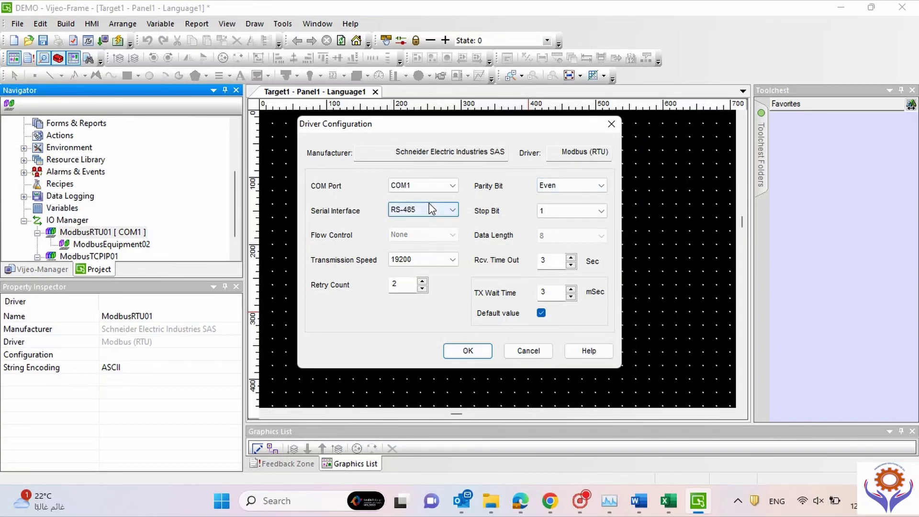
pyautogui.click(449, 191)
pyautogui.click(451, 188)
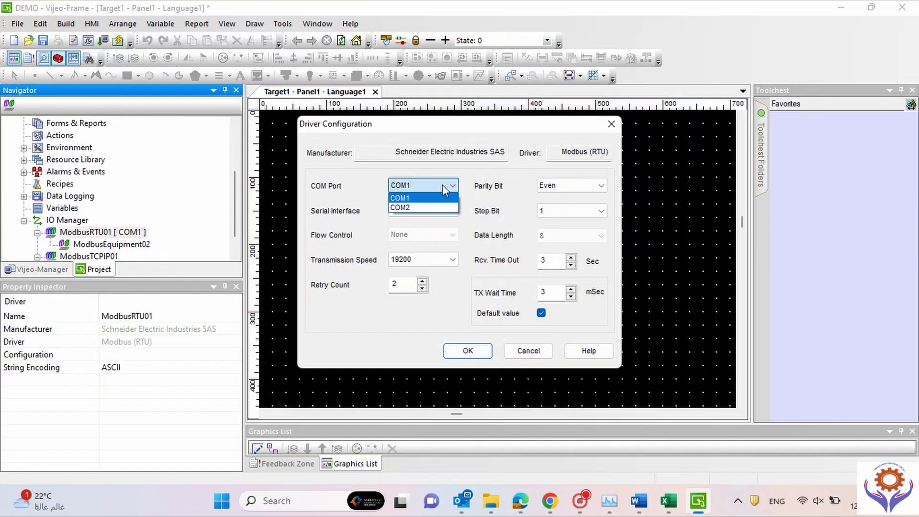
pyautogui.click(460, 166)
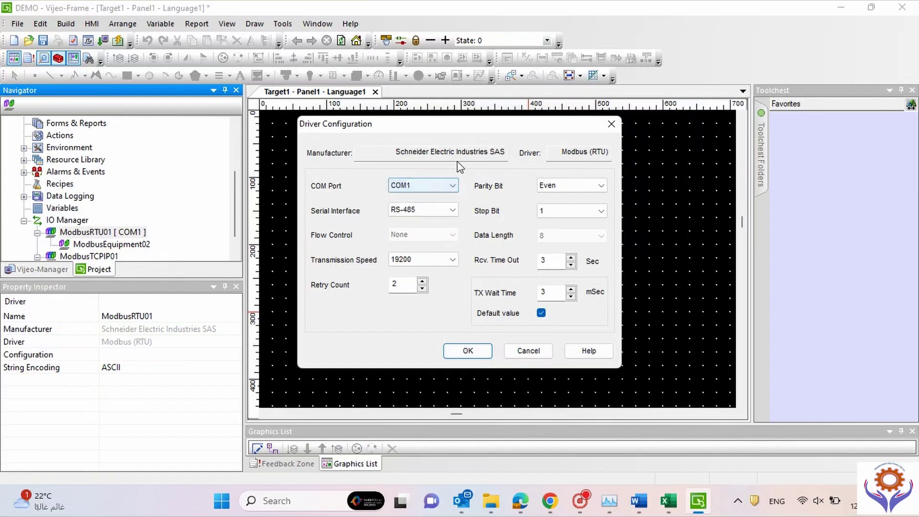
pyautogui.click(455, 211)
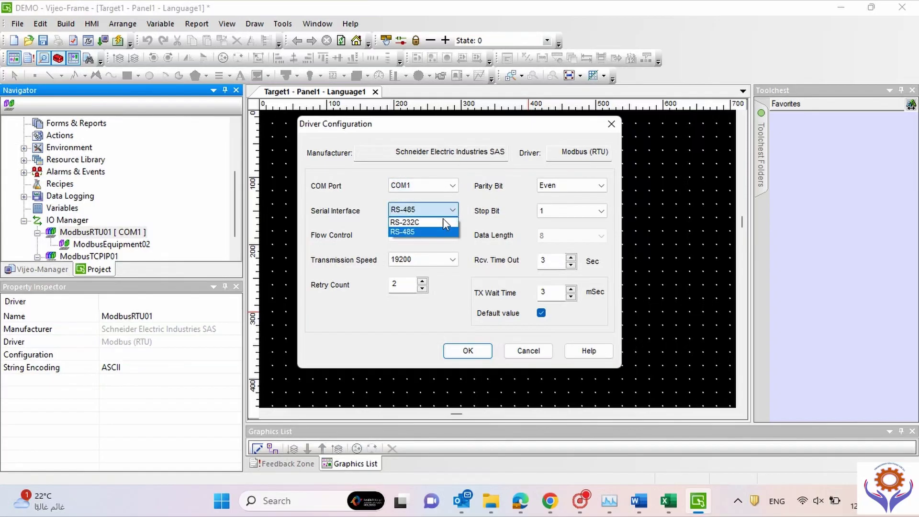
pyautogui.click(369, 198)
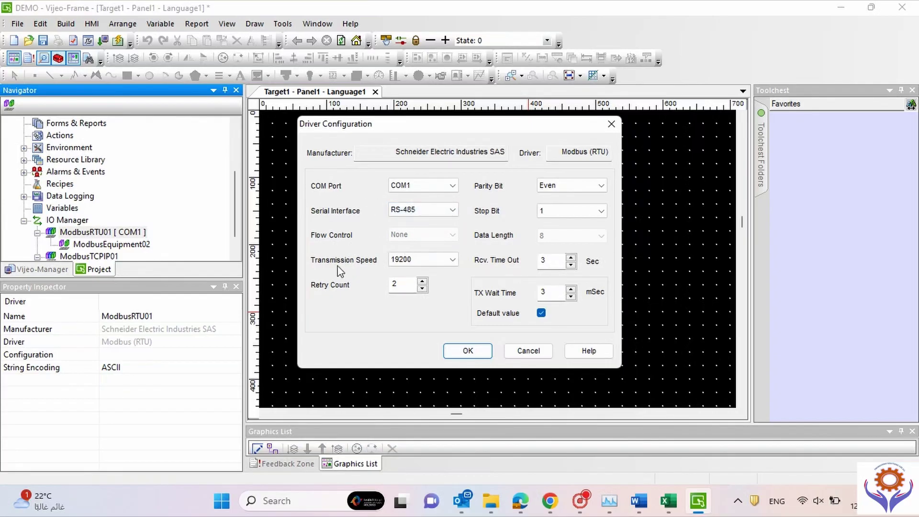
pyautogui.click(452, 260)
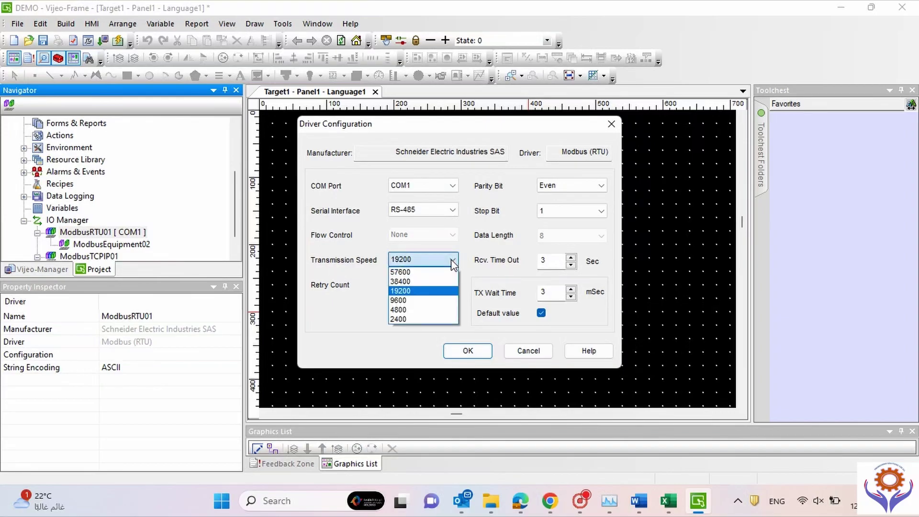
pyautogui.click(415, 292)
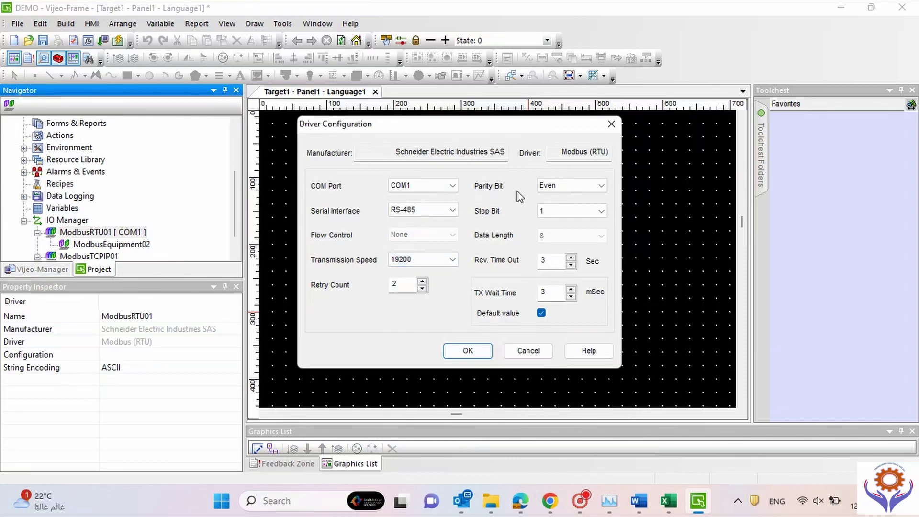
pyautogui.click(586, 187)
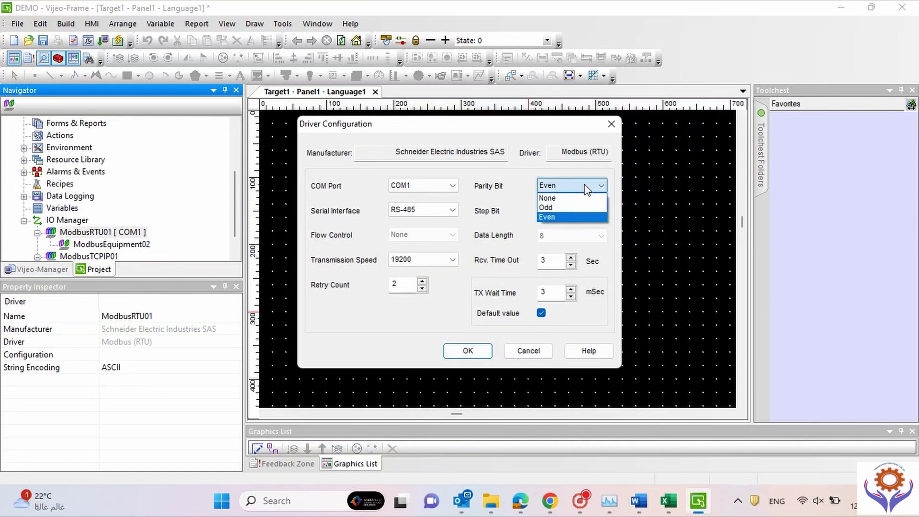
pyautogui.click(553, 187)
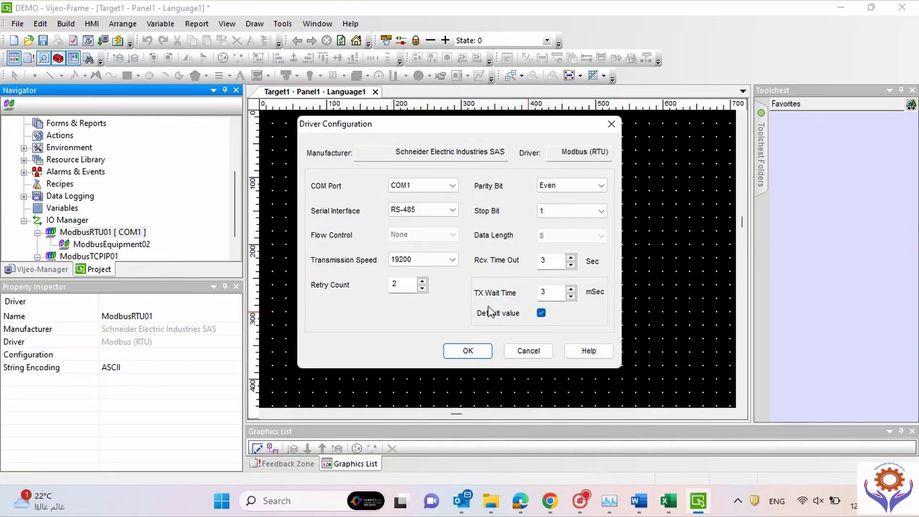
pyautogui.click(468, 350)
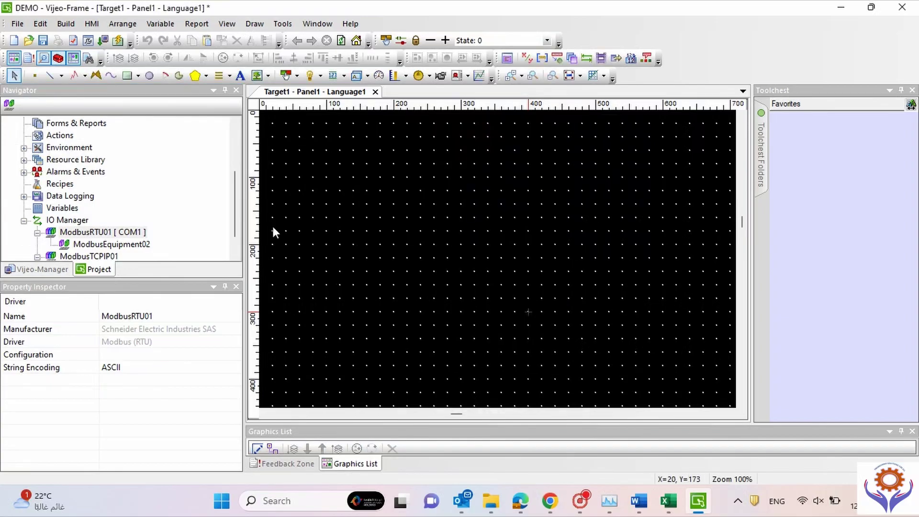
# Step: Enter 192.168.0.1 as the IP address of ModbusEquipment01 under ModbusTCPIP01, and cancel the configuration change
pyautogui.scroll(-1, 234, 193)
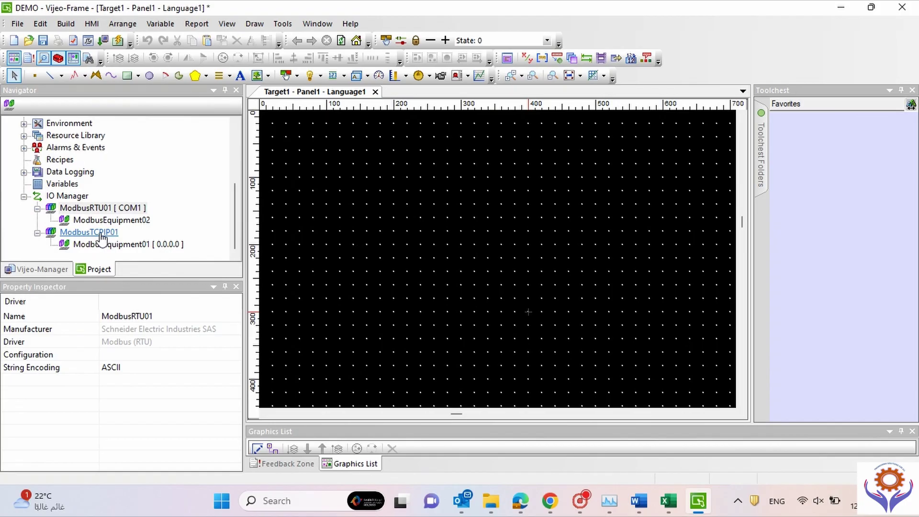
pyautogui.doubleClick(125, 244)
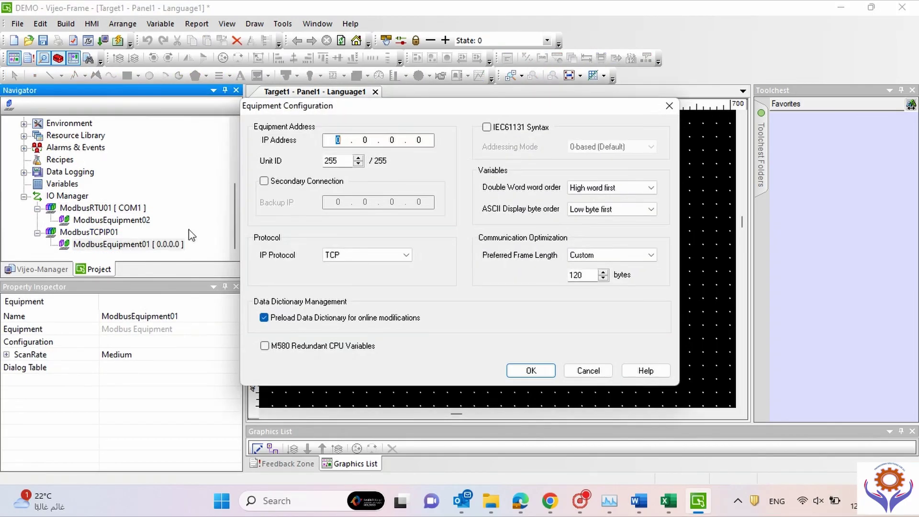
pyautogui.write('192 . 168 . 0')
pyautogui.press('.')
pyautogui.write('1')
pyautogui.click(599, 373)
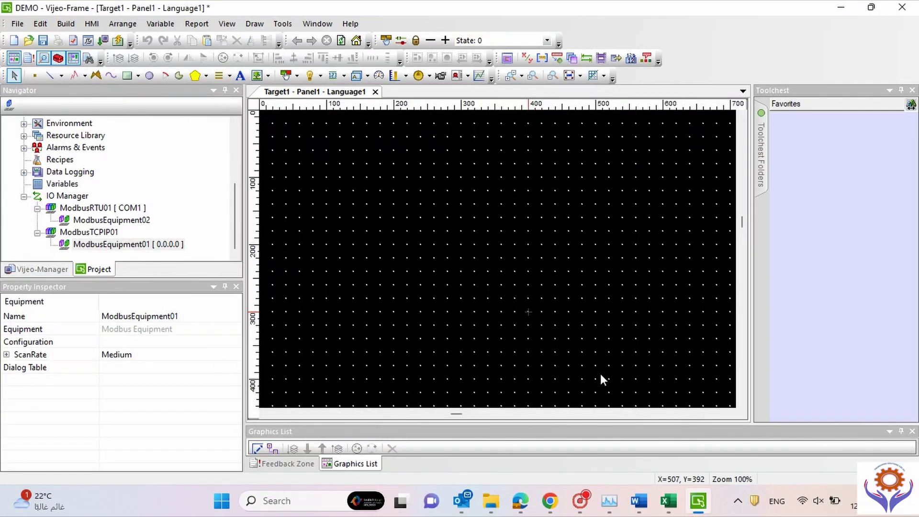
# Step: Configure ModbusEquipment01 under ModbusTCPIP01 with IP address 192.168.0.2, unit ID 1 and the TCP protocol
pyautogui.doubleClick(89, 232)
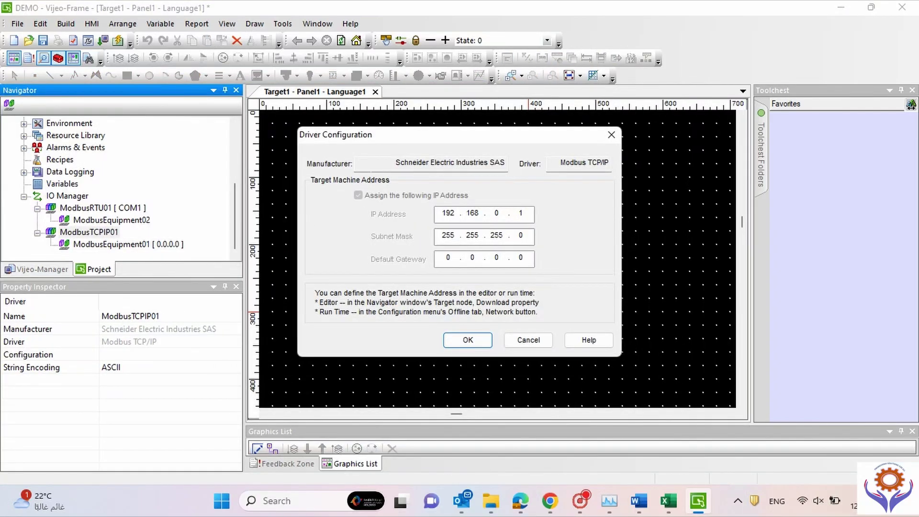
pyautogui.click(528, 339)
pyautogui.doubleClick(152, 245)
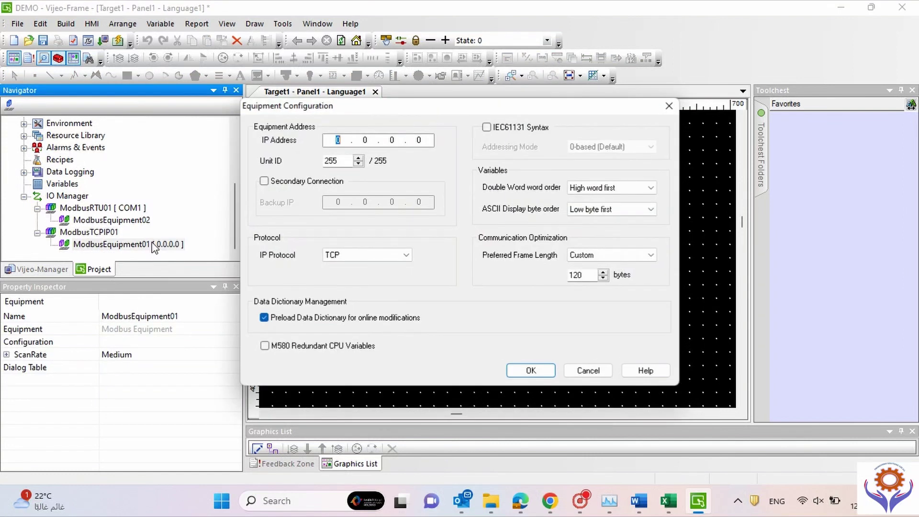
pyautogui.write('192 . 1')
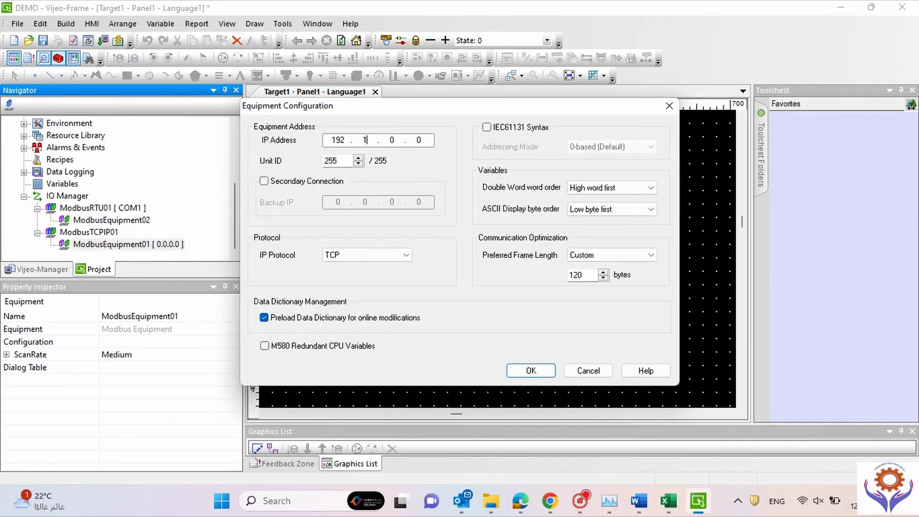
pyautogui.write('68 . 0 . 2')
pyautogui.press('Tab')
pyautogui.write('1')
pyautogui.click(381, 255)
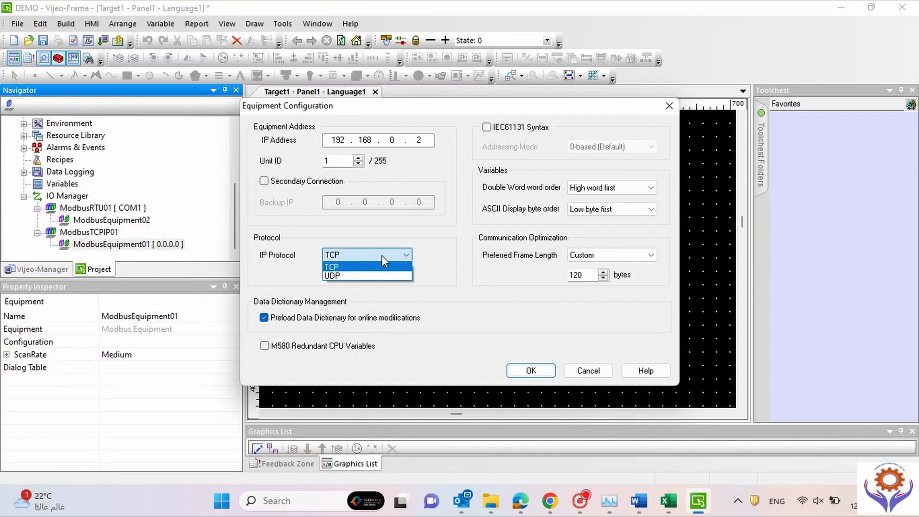
pyautogui.click(382, 256)
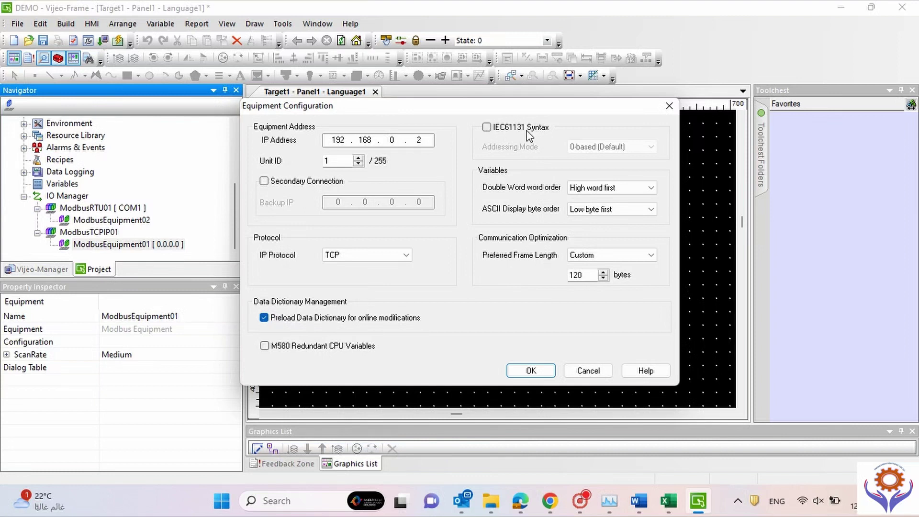
# Step: Review the IEC61131 addressing mode, word order and byte order options, and accept the ModbusEquipment01 configuration with IEC61131 syntax disabled
pyautogui.click(487, 128)
pyautogui.click(636, 148)
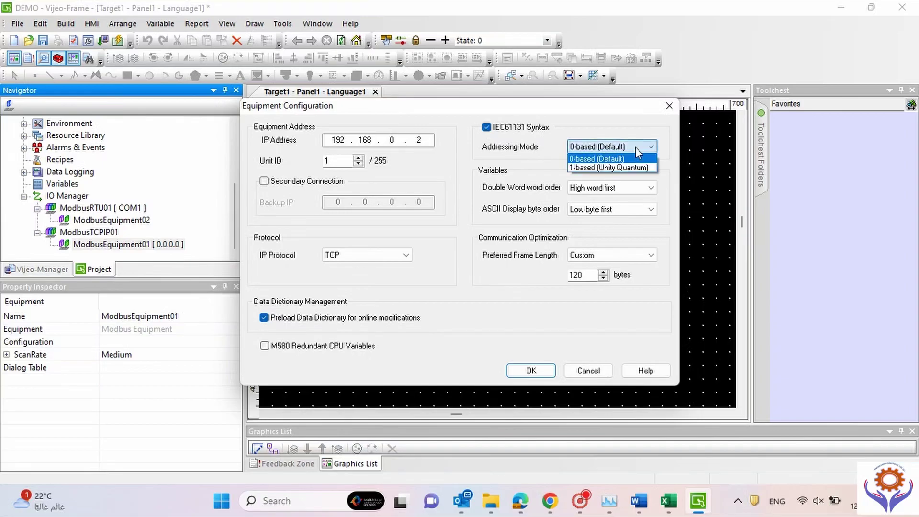
pyautogui.click(615, 163)
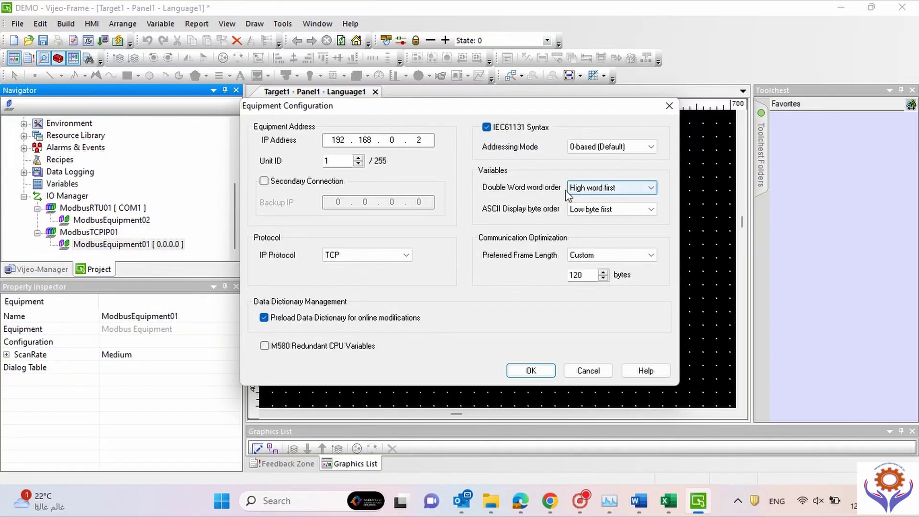
pyautogui.click(625, 186)
pyautogui.click(627, 200)
pyautogui.click(626, 210)
pyautogui.click(625, 210)
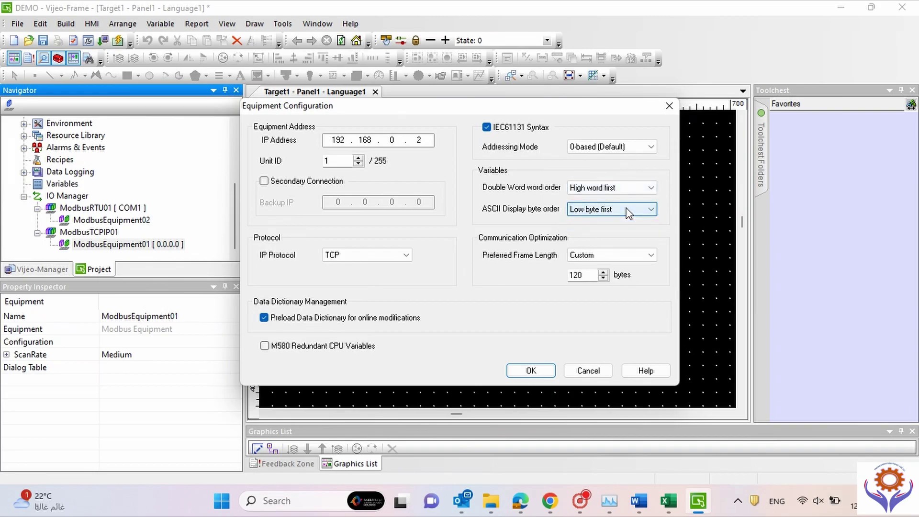
pyautogui.click(531, 372)
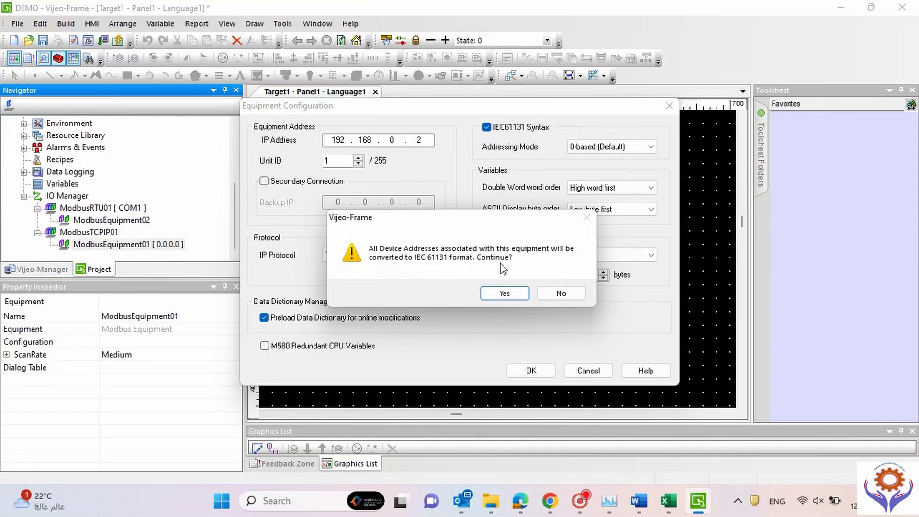
pyautogui.click(559, 290)
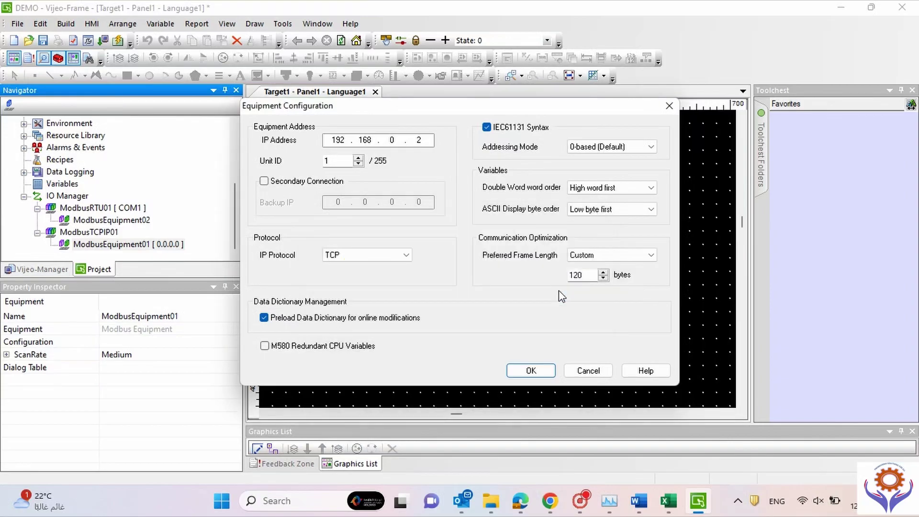
pyautogui.click(488, 127)
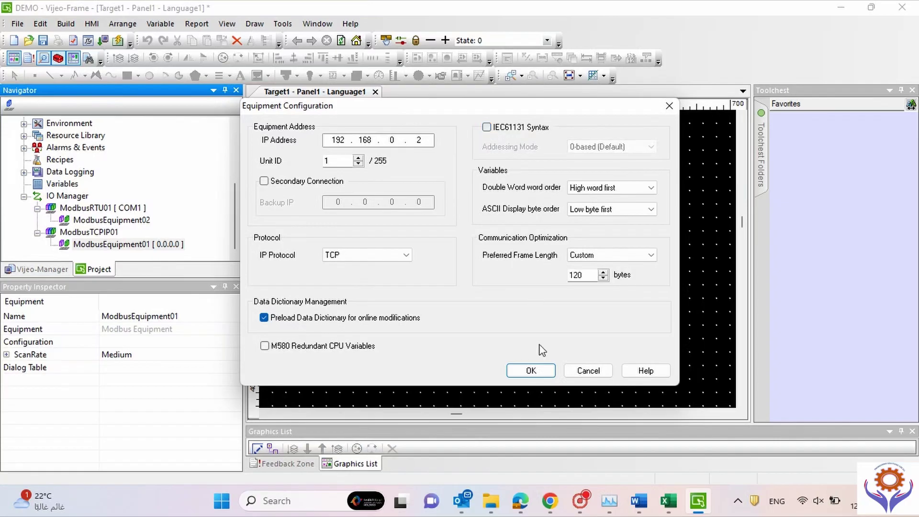
pyautogui.click(530, 370)
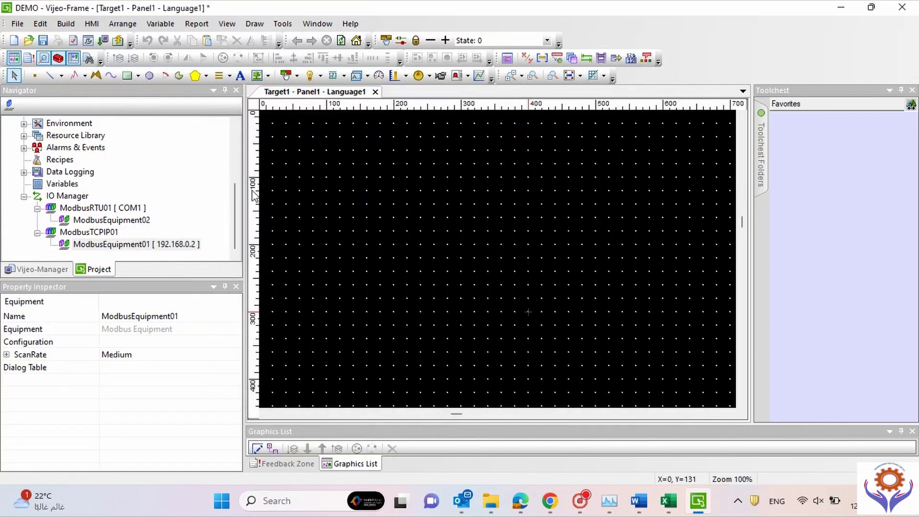
# Step: Open the Variable Editor for Target1 from the project's Variables node
pyautogui.moveTo(237, 205); pyautogui.dragTo(233, 136)
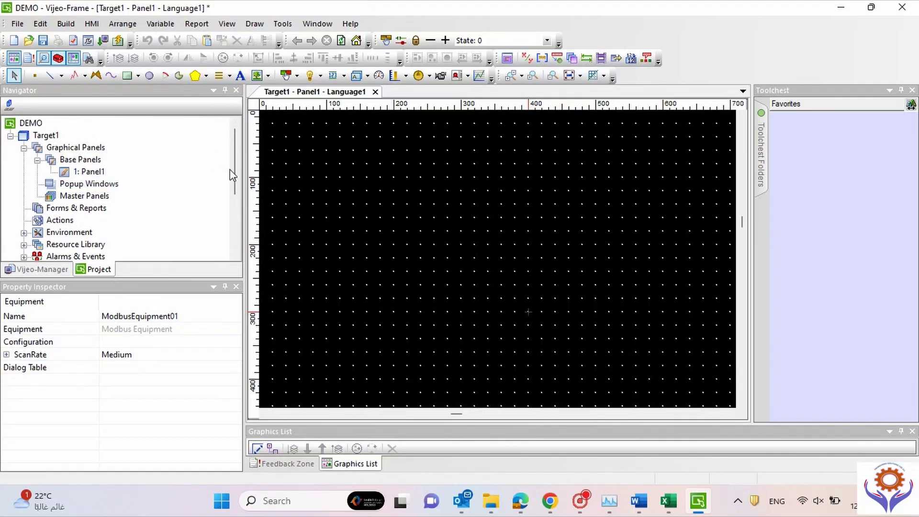
pyautogui.moveTo(234, 154); pyautogui.dragTo(237, 197)
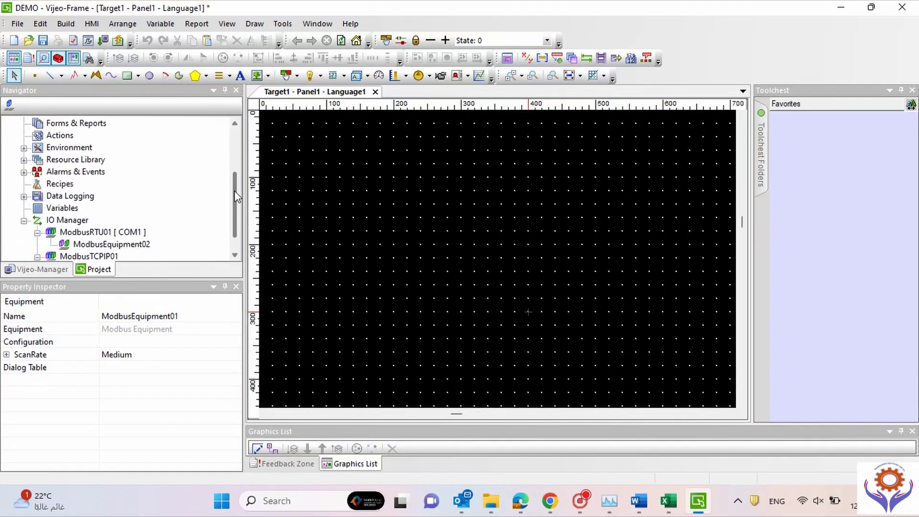
pyautogui.doubleClick(56, 211)
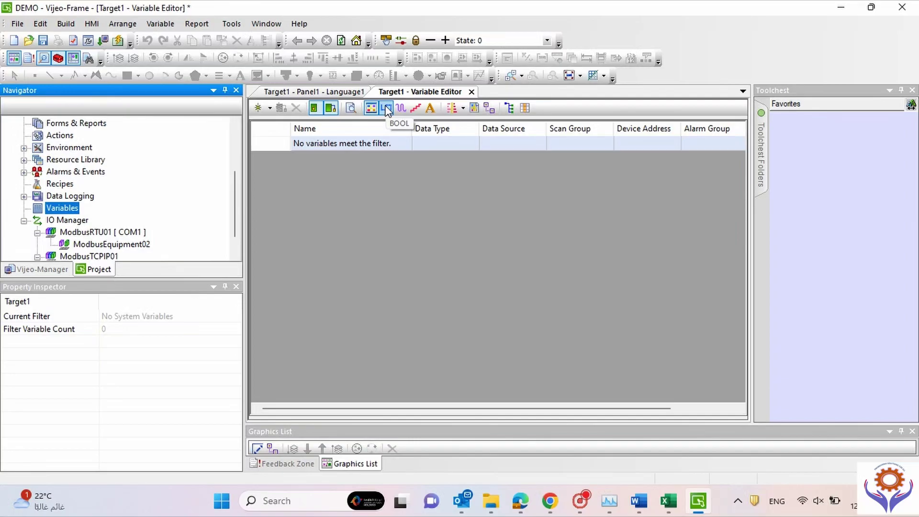
pyautogui.click(414, 113)
# Step: Start a new variable named PUMP_RUN with data type BOOL and the description PUMP_RUN
pyautogui.click(258, 108)
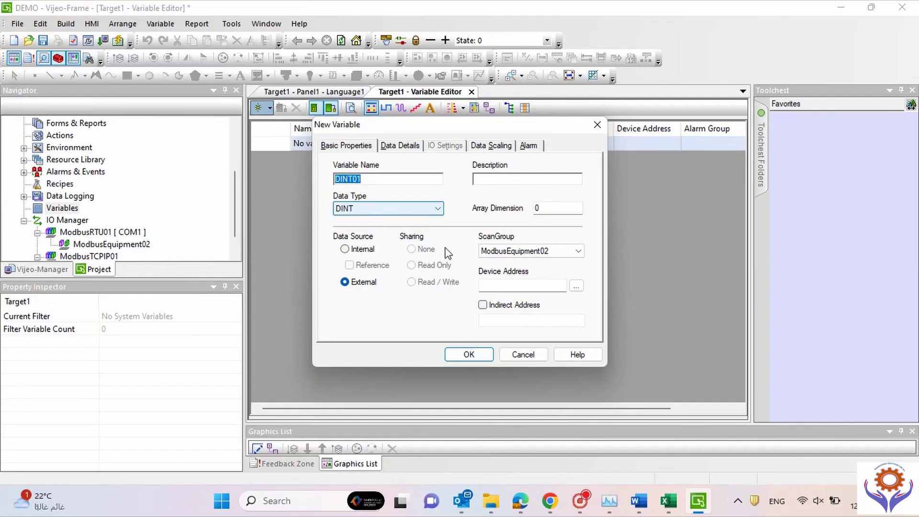
pyautogui.write('PUMP_RUN')
pyautogui.click(437, 208)
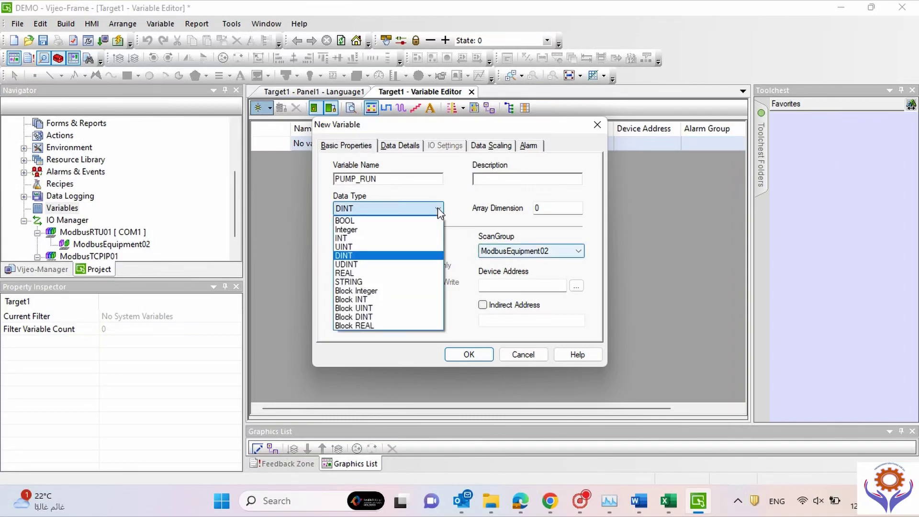
pyautogui.click(340, 220)
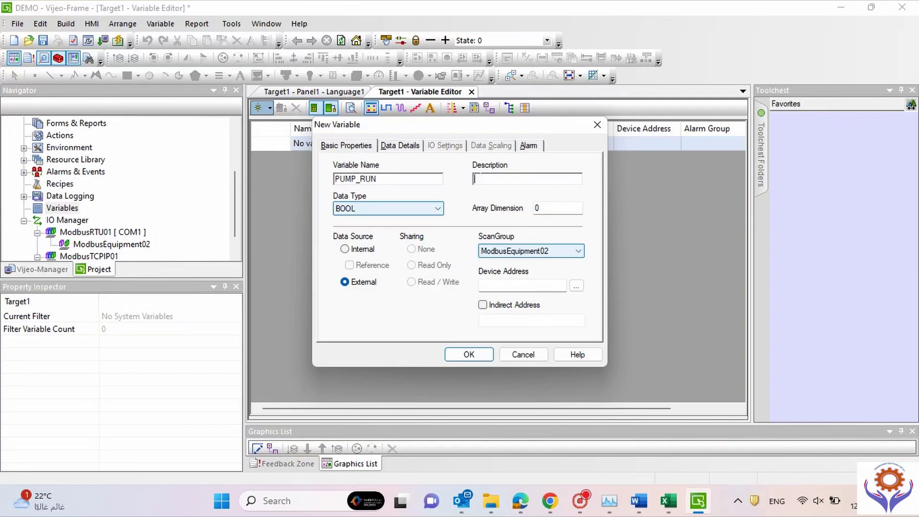
pyautogui.hotkey('shift', 'Tab')
pyautogui.hotkey('ctrl', 'c')
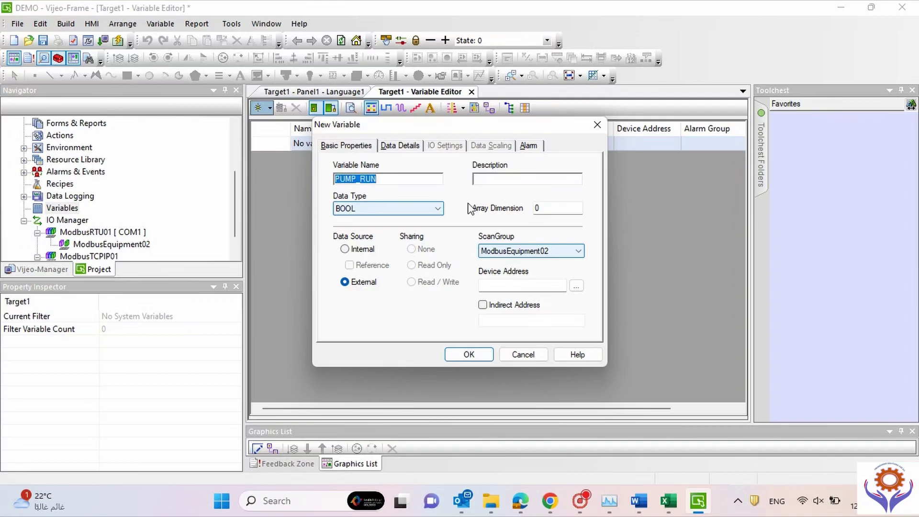
pyautogui.press('Tab')
pyautogui.hotkey('ctrl', 'v')
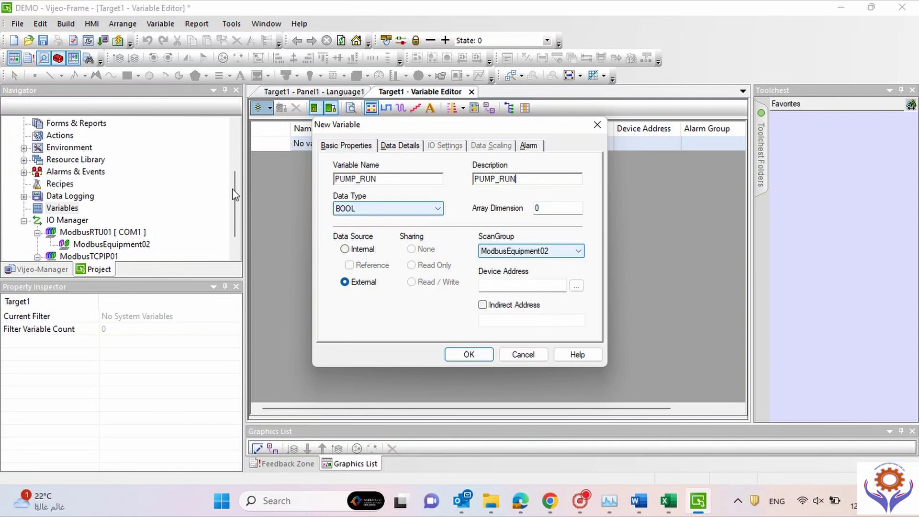
# Step: Assign PUMP_RUN to scan group ModbusEquipment01 with address 30001 + i, j, offset 200 and bit 1, and create the variable
pyautogui.click(238, 216)
pyautogui.click(577, 253)
pyautogui.click(526, 271)
pyautogui.click(576, 286)
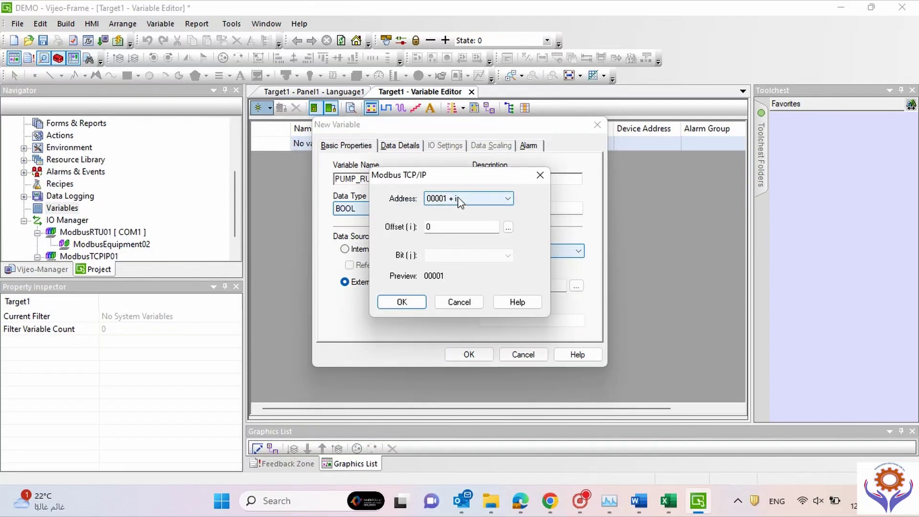
pyautogui.click(509, 199)
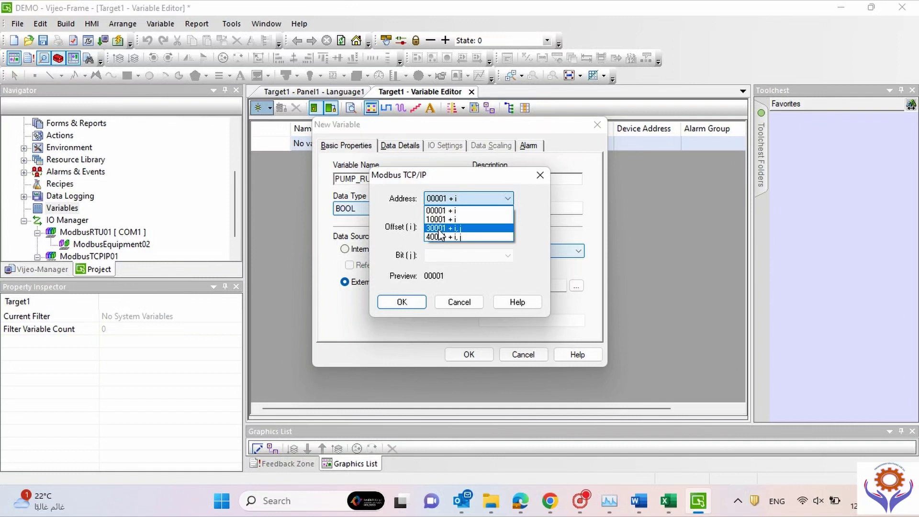
pyautogui.click(464, 228)
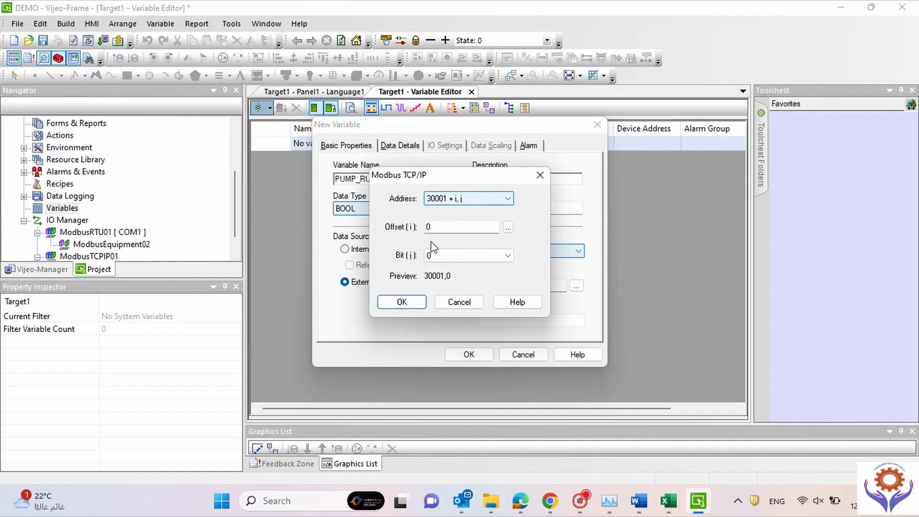
pyautogui.click(426, 227)
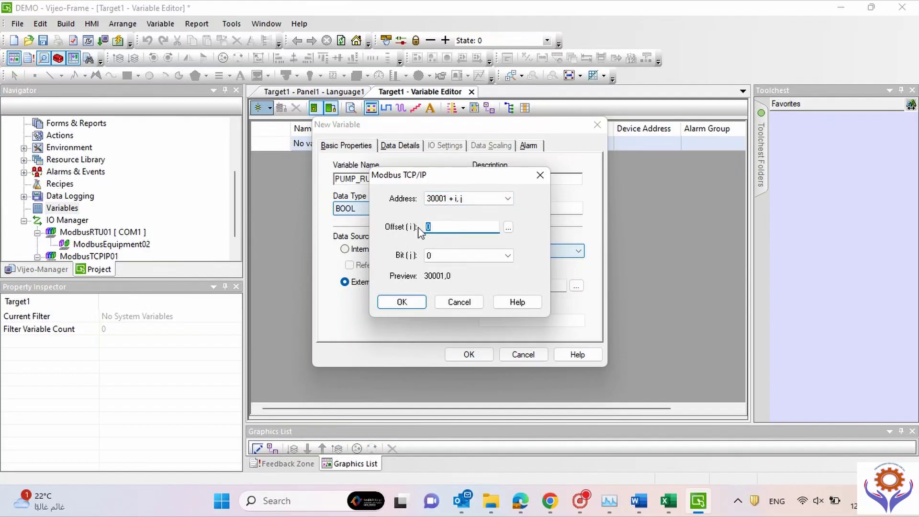
pyautogui.write('200')
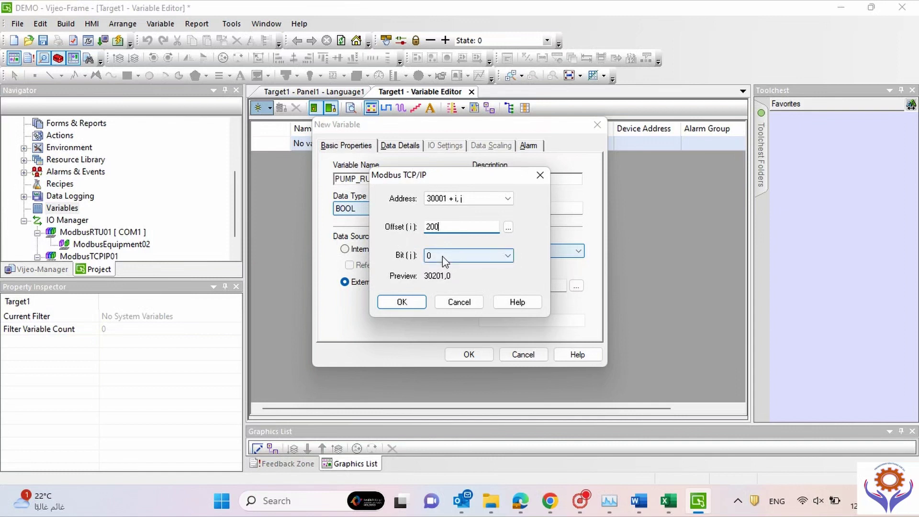
pyautogui.click(507, 255)
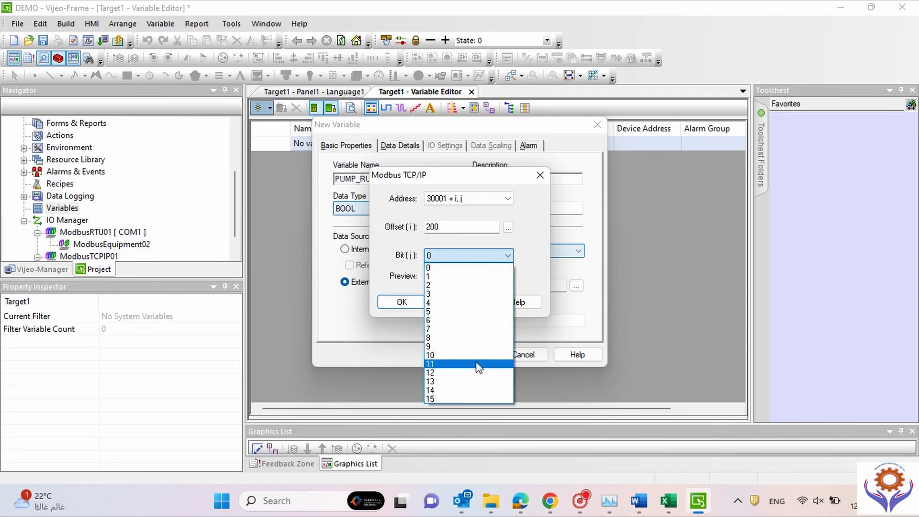
pyautogui.click(450, 278)
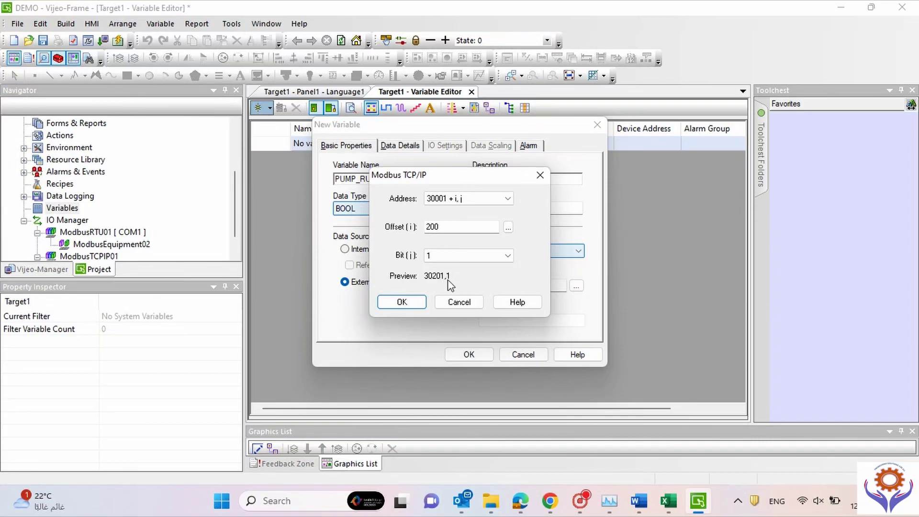
pyautogui.click(417, 301)
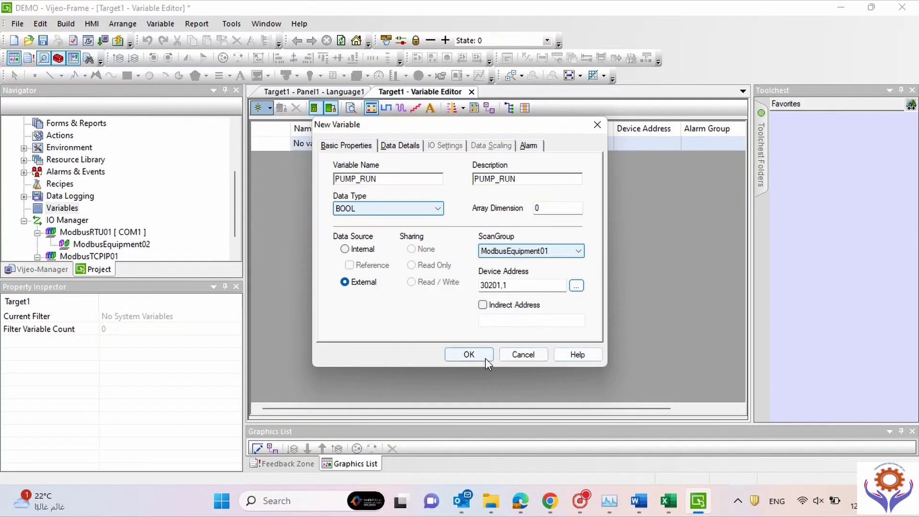
pyautogui.click(469, 355)
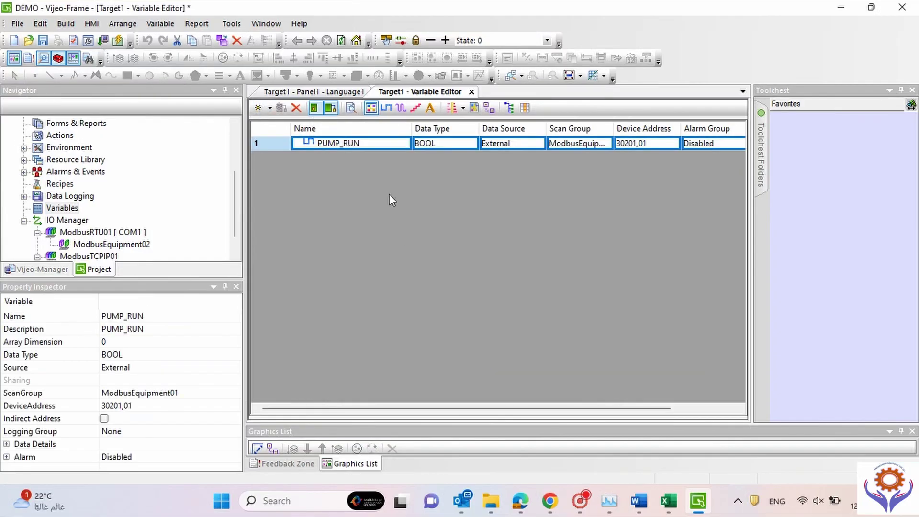
# Step: Copy the PUMP_RUN variable and paste two duplicates of it into the variable list
pyautogui.rightClick(273, 145)
pyautogui.click(319, 190)
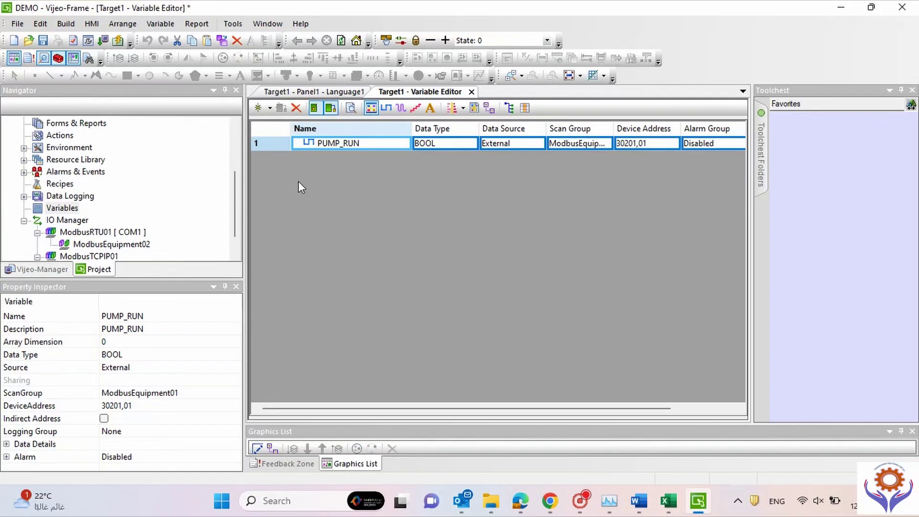
pyautogui.rightClick(268, 142)
pyautogui.click(310, 202)
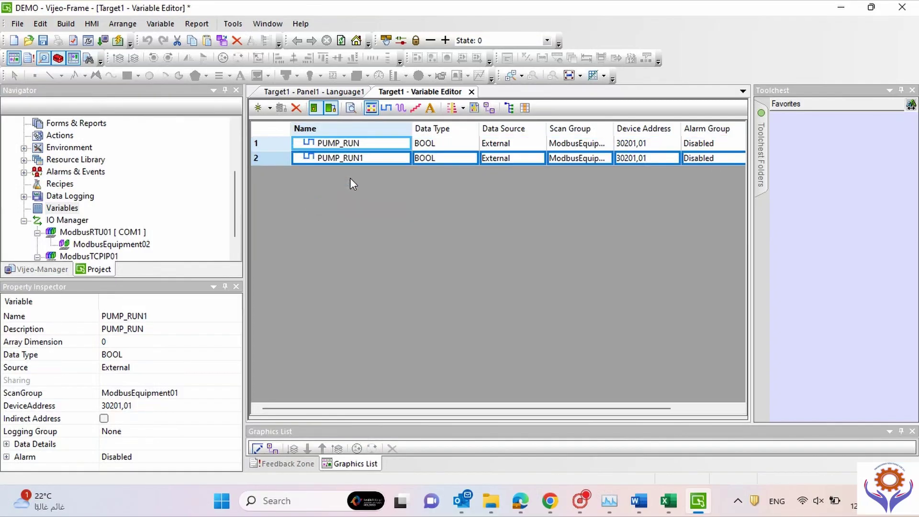
pyautogui.rightClick(270, 161)
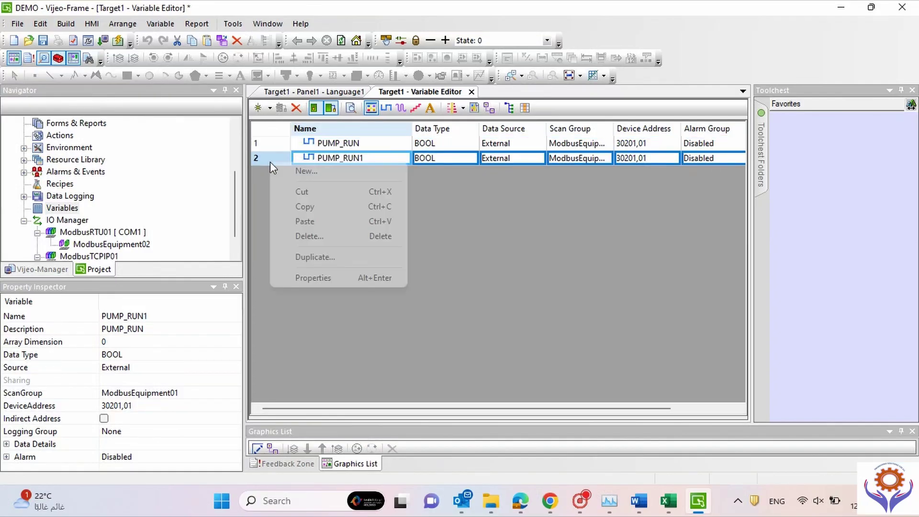
pyautogui.click(311, 222)
# Step: Rename the first duplicated variable, PUMP_RUN1, as PUMP_TRIP
pyautogui.click(384, 159)
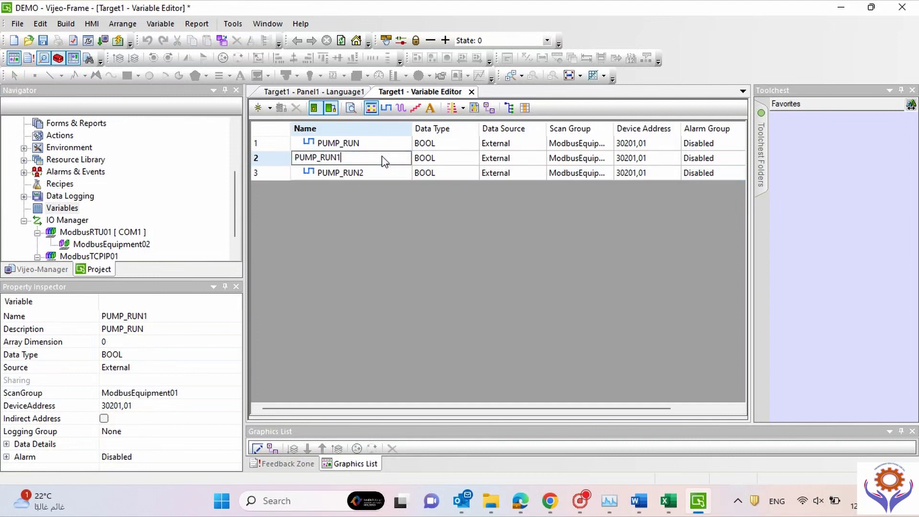
pyautogui.press('BackSpace')
pyautogui.press('BackSpace')
pyautogui.press('BackSpace')
pyautogui.press('BackSpace')
pyautogui.write('trip')
pyautogui.press('BackSpace')
pyautogui.press('BackSpace')
pyautogui.press('BackSpace')
pyautogui.press('BackSpace')
pyautogui.write('TRIP')
pyautogui.press('Return')
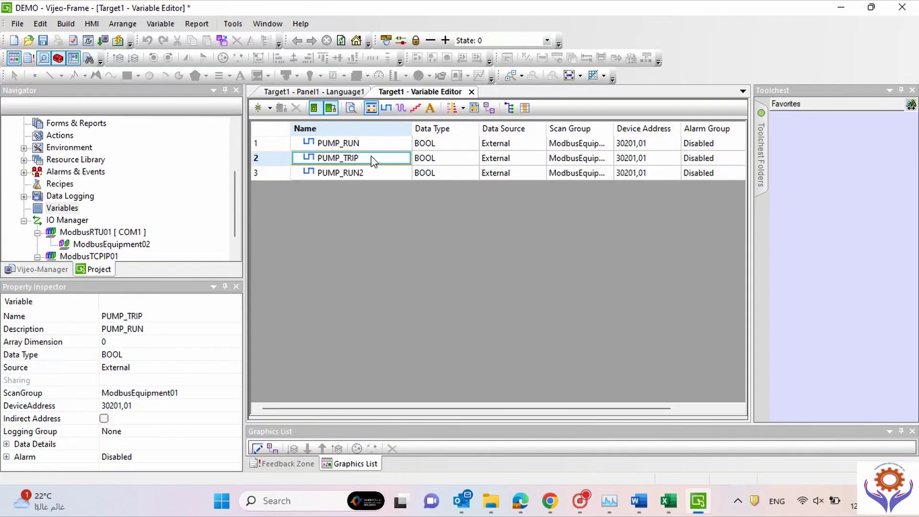
# Step: Set the device address of the PUMP_TRIP variable to 30201,02
pyautogui.click(657, 159)
pyautogui.click(651, 162)
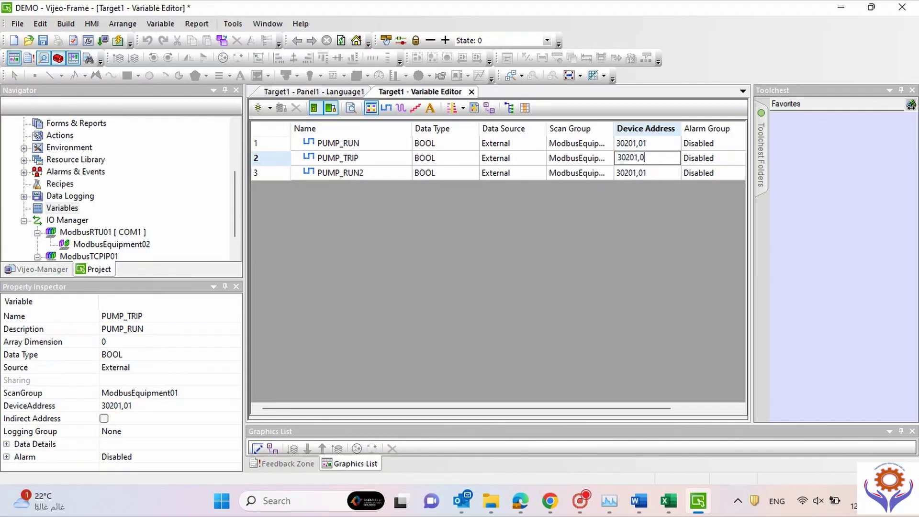
pyautogui.press('BackSpace')
pyautogui.write('2')
pyautogui.click(674, 158)
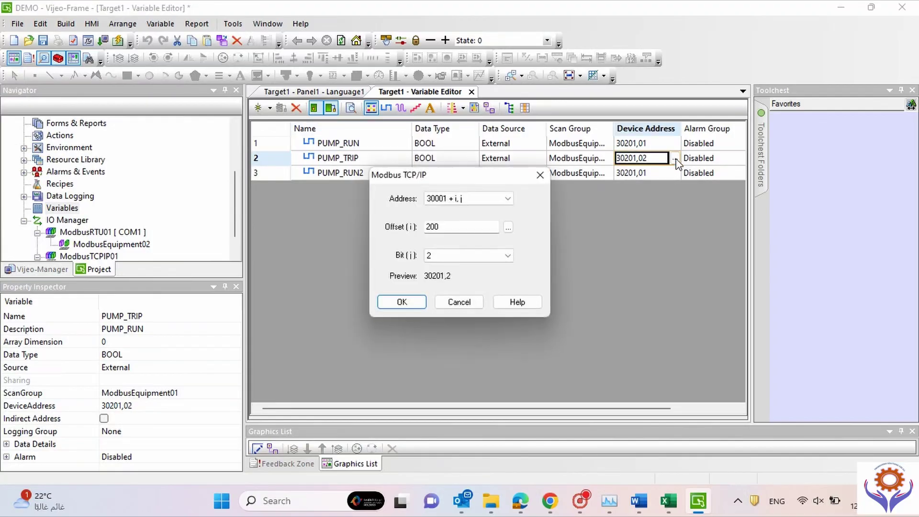
pyautogui.click(458, 300)
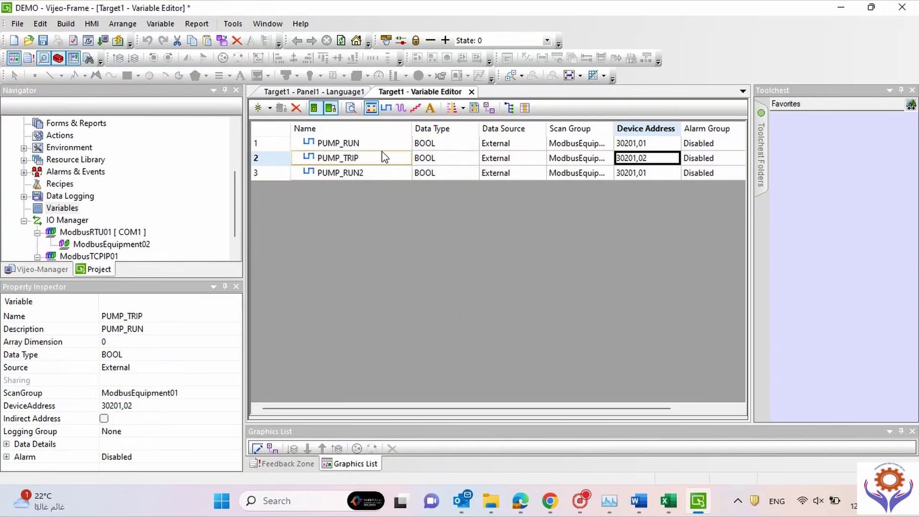
# Step: Examine the data type, data source and scan group options available for the PUMP_RUN variable
pyautogui.click(471, 146)
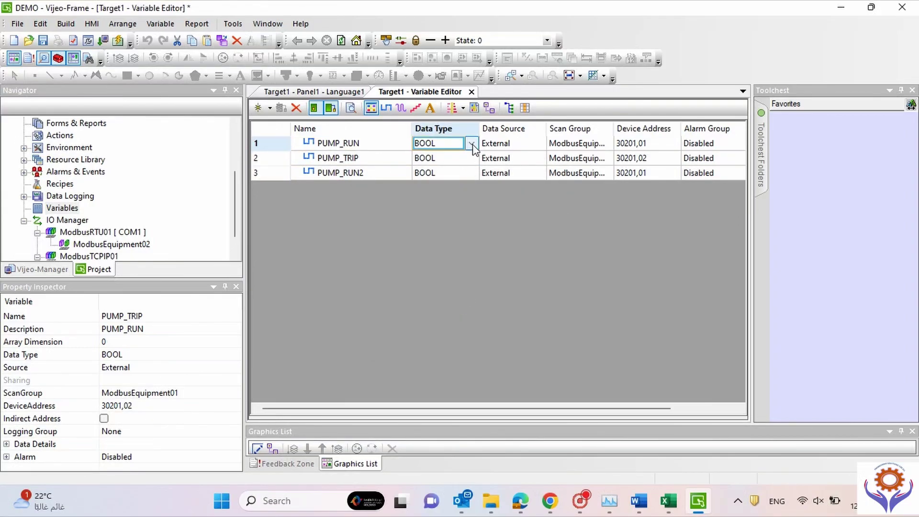
pyautogui.click(472, 144)
pyautogui.click(472, 144)
pyautogui.click(538, 143)
pyautogui.click(540, 144)
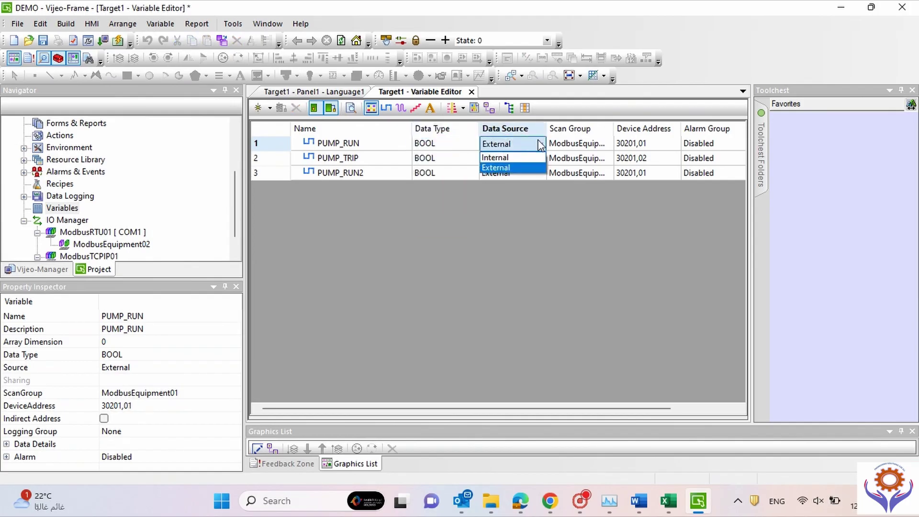
pyautogui.click(592, 144)
pyautogui.click(609, 146)
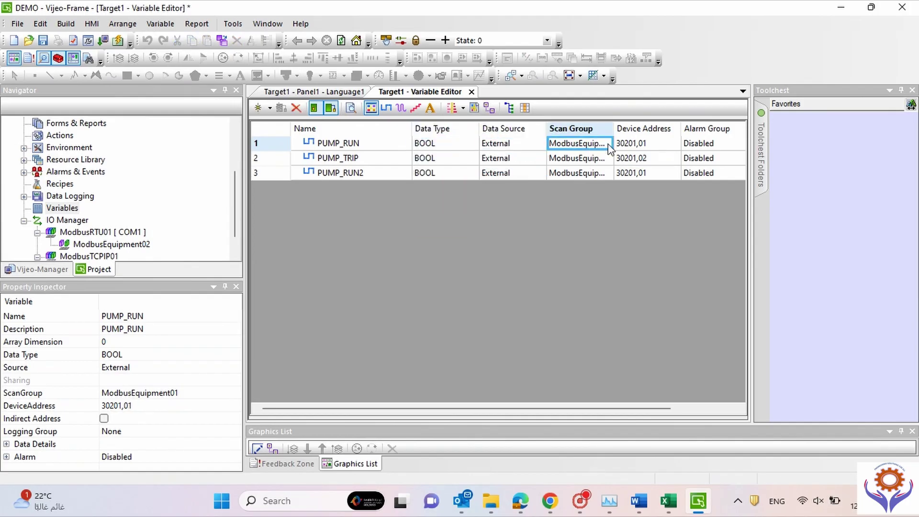
pyautogui.click(607, 144)
pyautogui.click(627, 266)
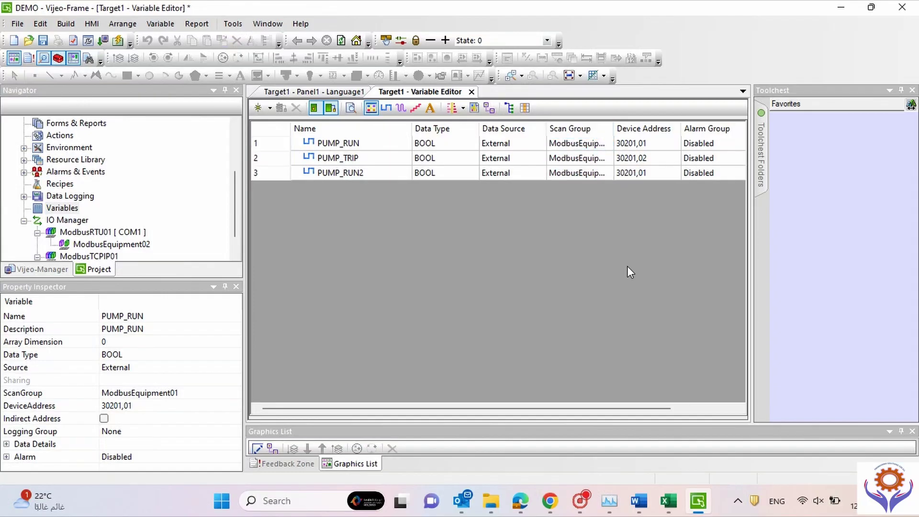
# Step: Assign the PUMP_TRIP variable to alarm group AlarmGroup1 and logging group LoggingGroup01
pyautogui.click(713, 158)
pyautogui.click(740, 160)
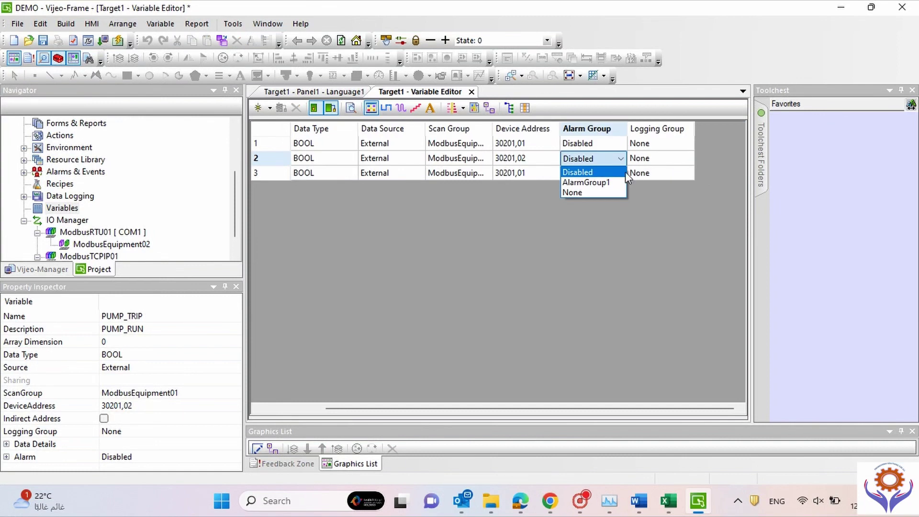
pyautogui.click(606, 186)
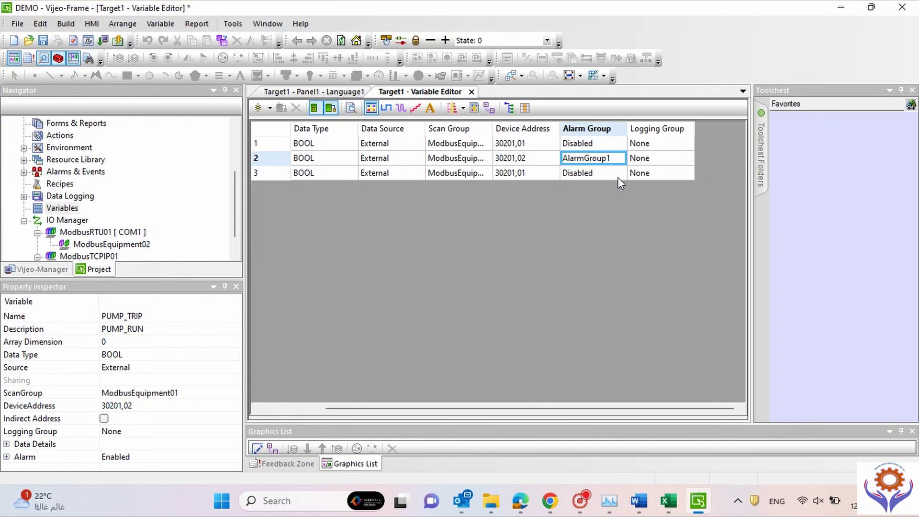
pyautogui.click(660, 159)
pyautogui.click(693, 156)
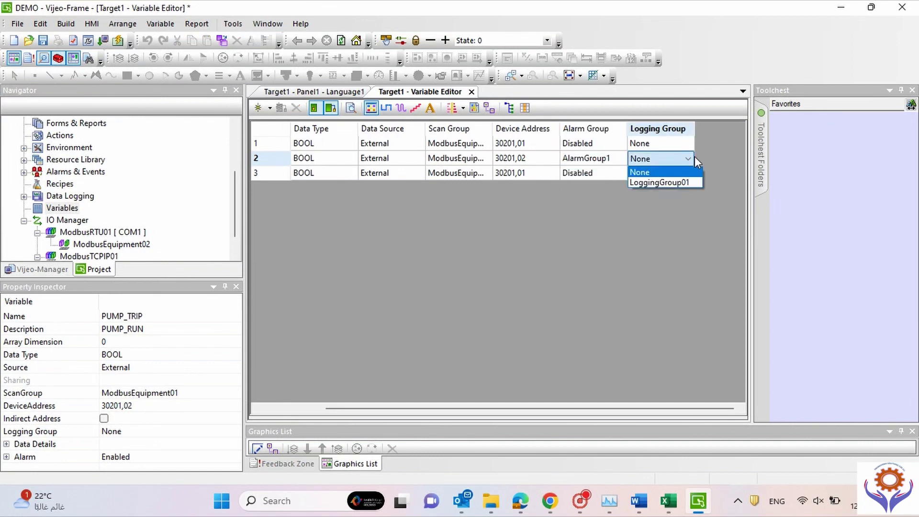
pyautogui.click(683, 182)
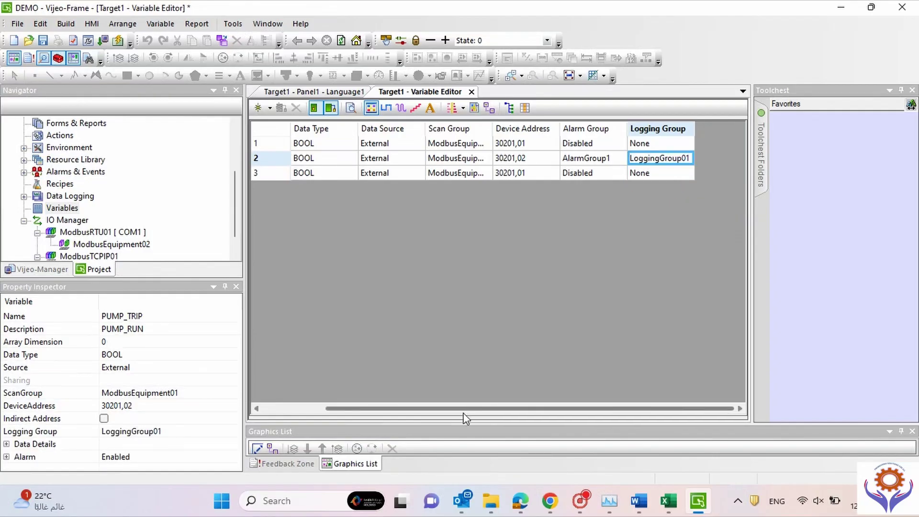
# Step: Rename the remaining duplicated variable, PUMP_RUN2, as PUMP_AUTO
pyautogui.moveTo(462, 410); pyautogui.dragTo(375, 414)
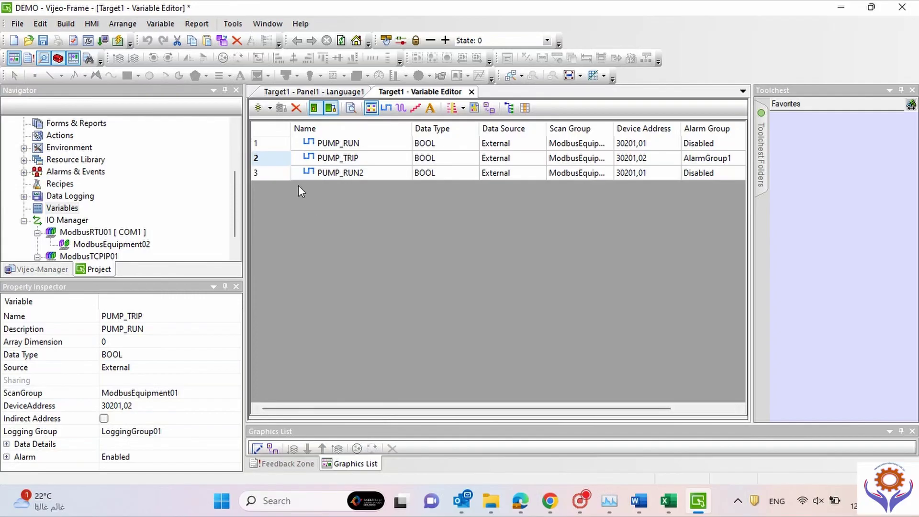
pyautogui.click(372, 174)
pyautogui.click(371, 174)
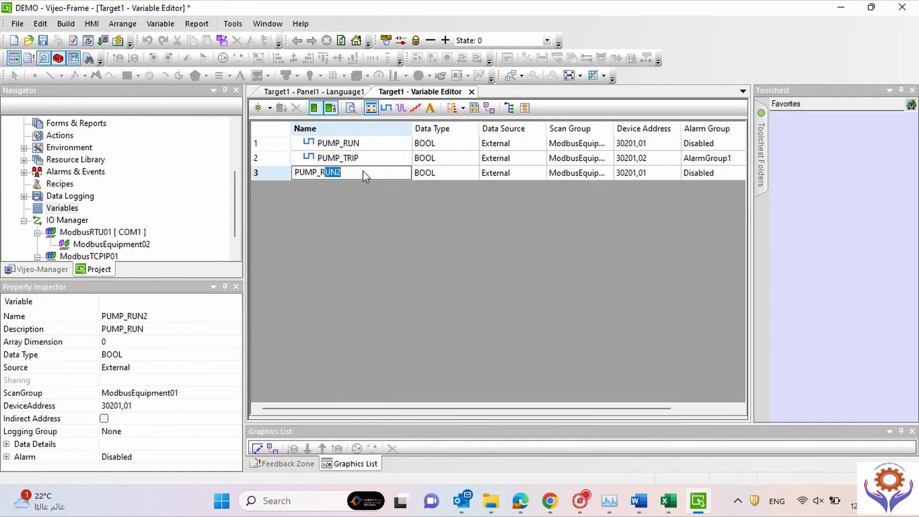
pyautogui.press('BackSpace')
pyautogui.press('BackSpace')
pyautogui.write('AUTO')
pyautogui.press('Return')
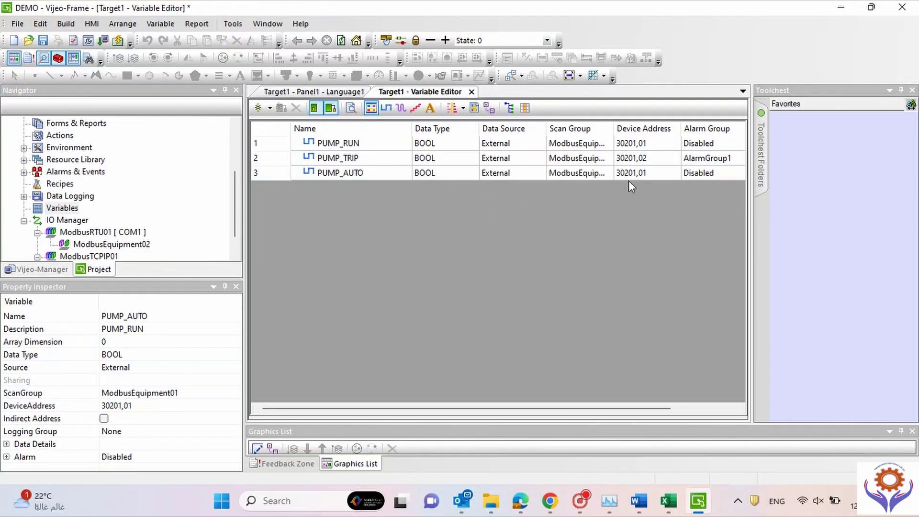
# Step: Set the device address of the PUMP_AUTO variable to 30201,03
pyautogui.click(657, 170)
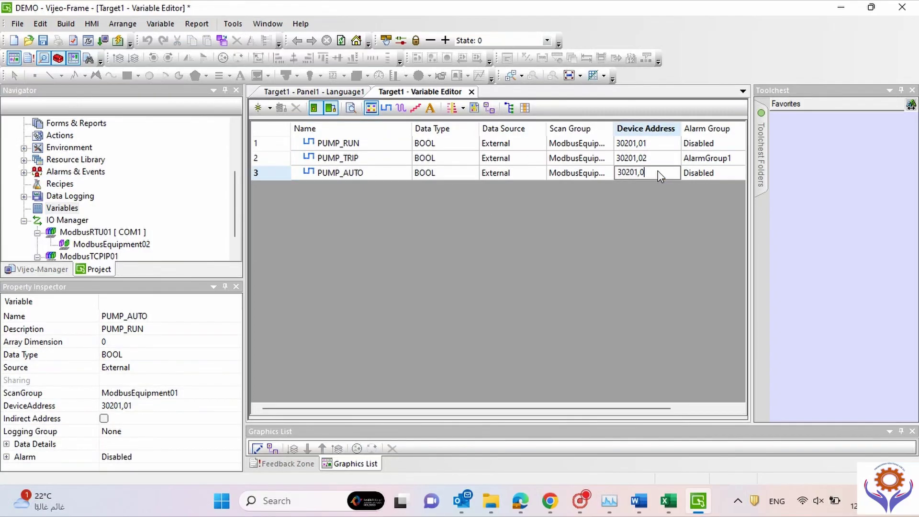
pyautogui.write('30201,03')
pyautogui.press('Return')
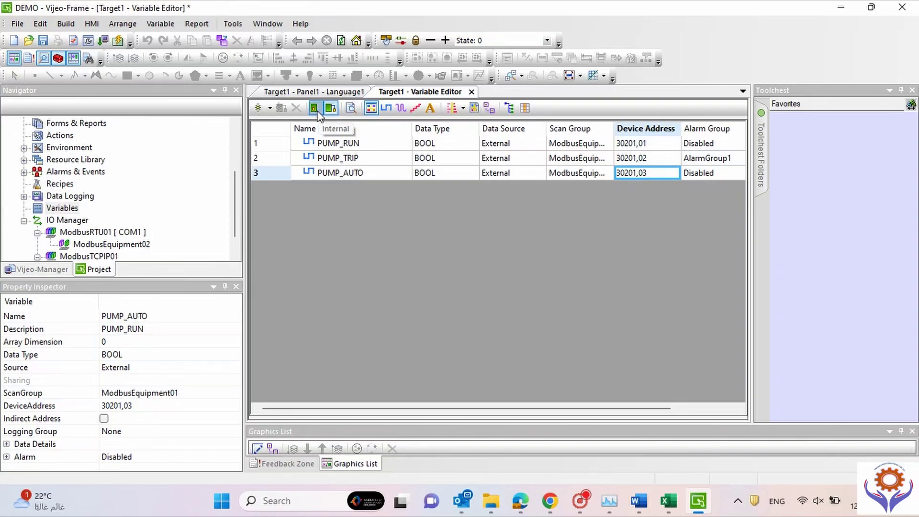
# Step: Start a new variable named PUMP_SCADA_CMD with data type BOOL
pyautogui.click(258, 108)
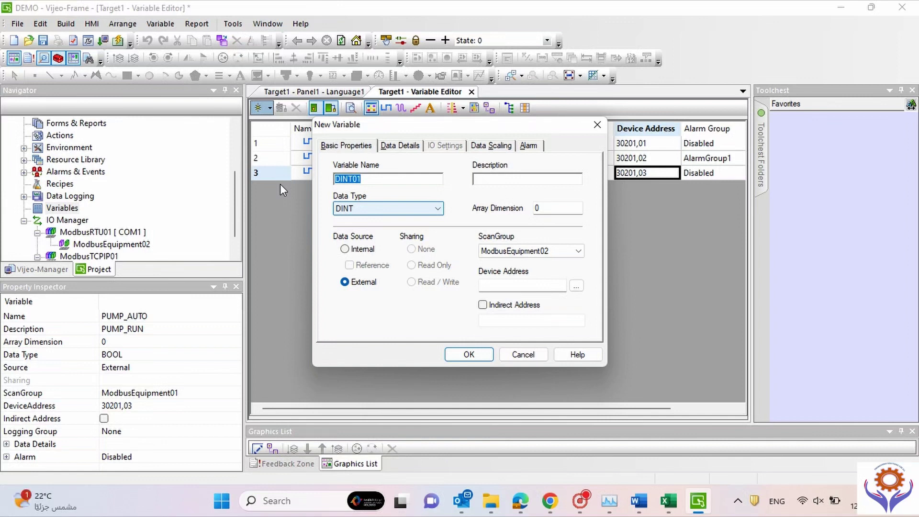
pyautogui.write('PUMP_SCADA_CMD')
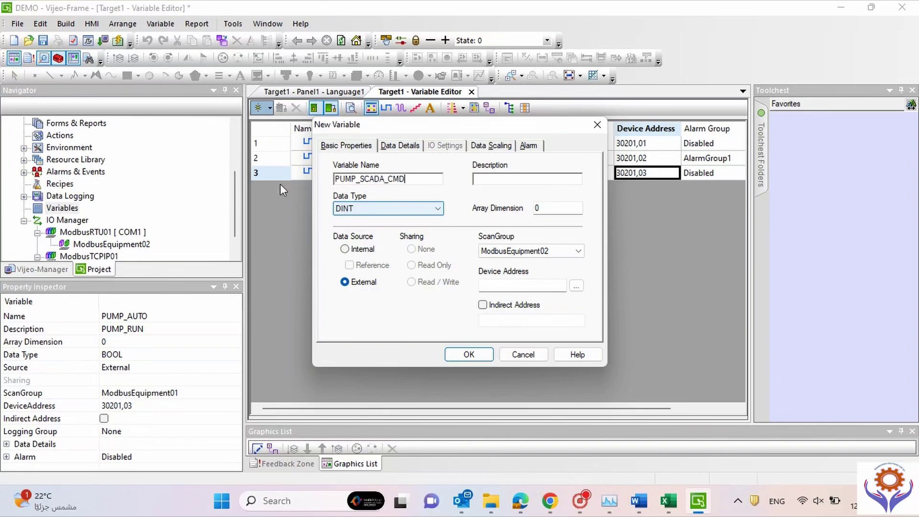
pyautogui.press('Return')
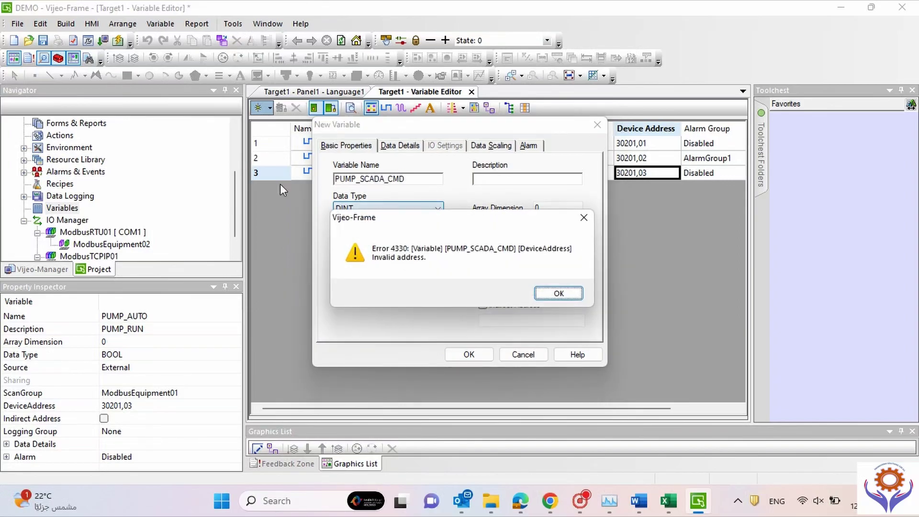
pyautogui.click(559, 293)
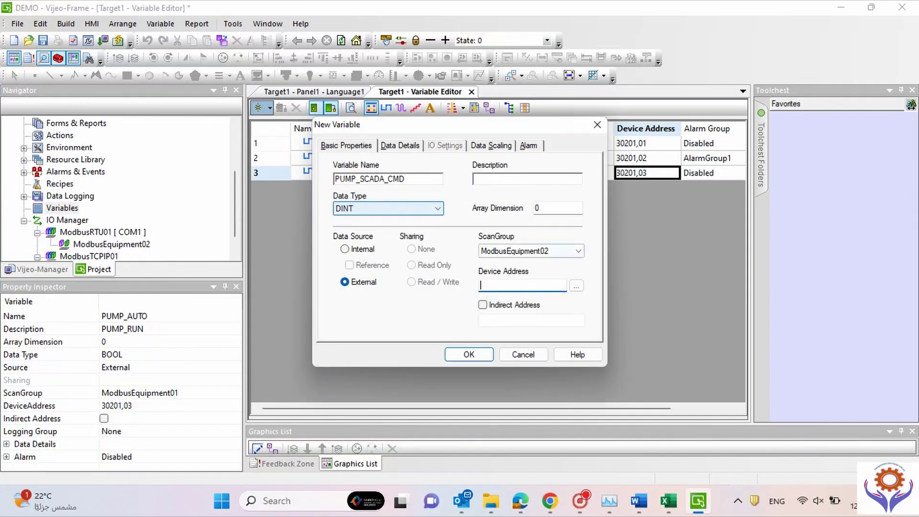
pyautogui.click(438, 209)
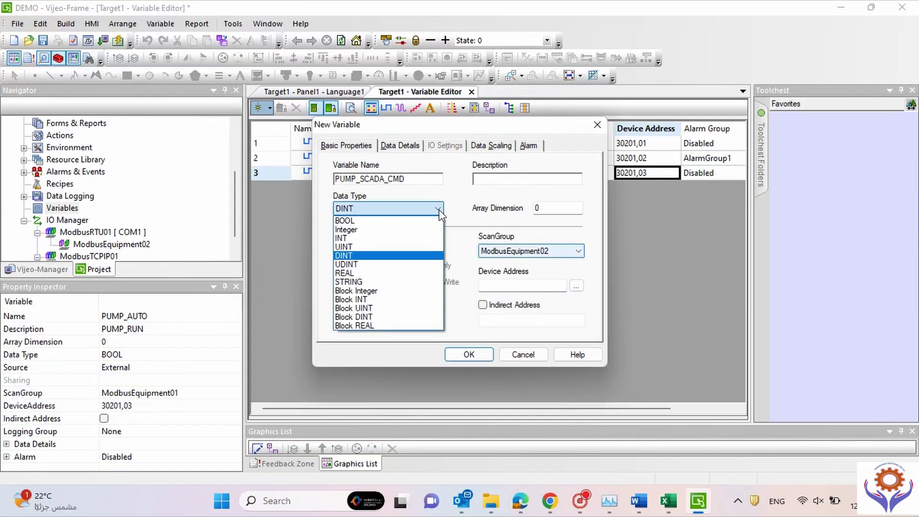
pyautogui.click(345, 220)
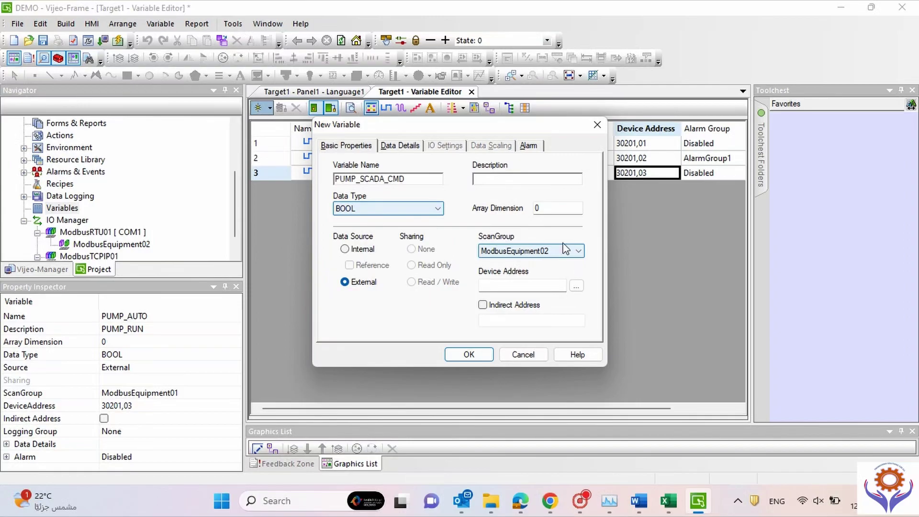
# Step: Open the Modbus (RTU) device address settings for PUMP_SCADA_CMD and choose the address format 00001 + i
pyautogui.click(575, 286)
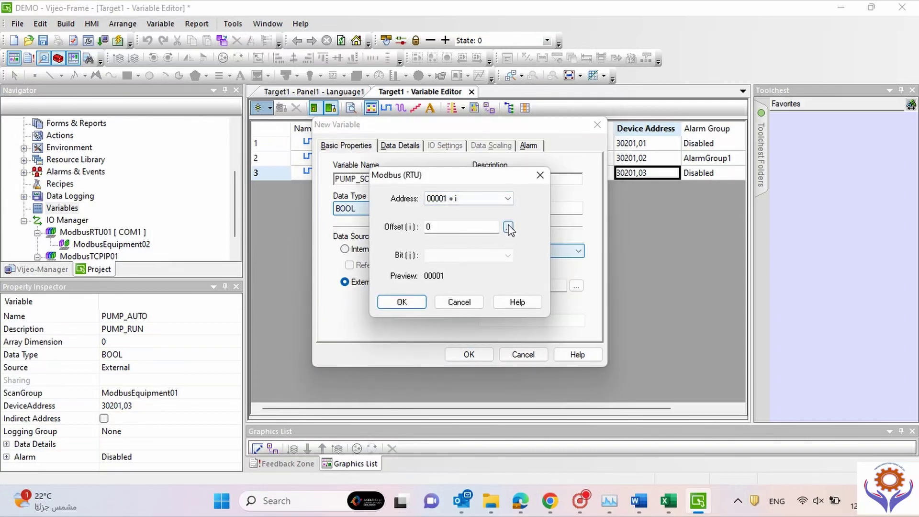
pyautogui.click(508, 227)
pyautogui.click(602, 363)
pyautogui.click(507, 198)
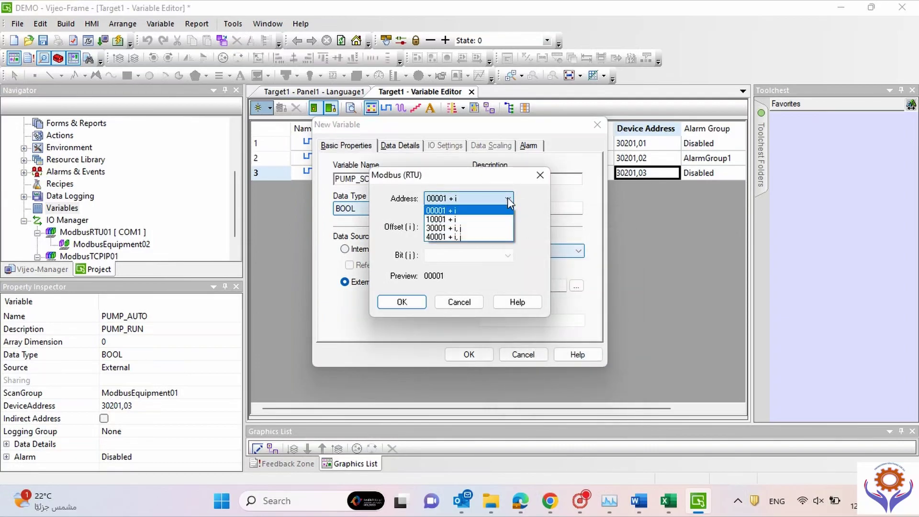
pyautogui.click(444, 234)
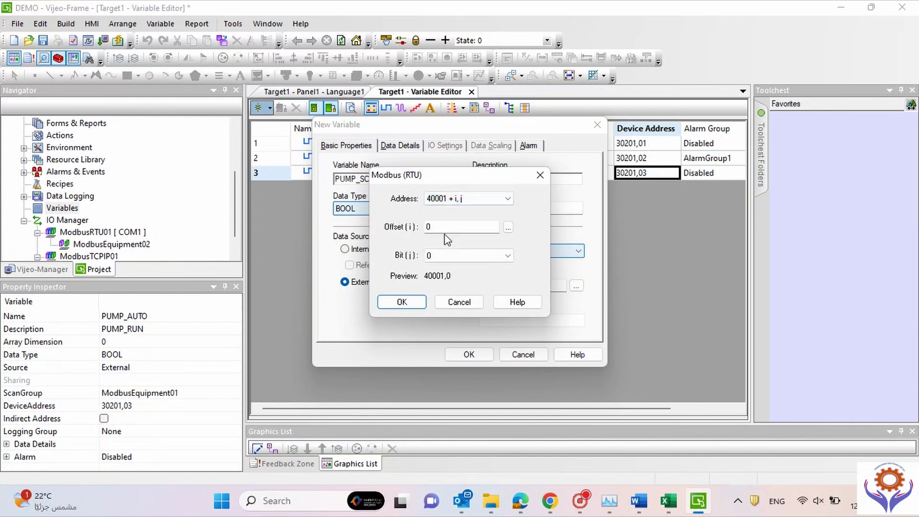
pyautogui.click(500, 200)
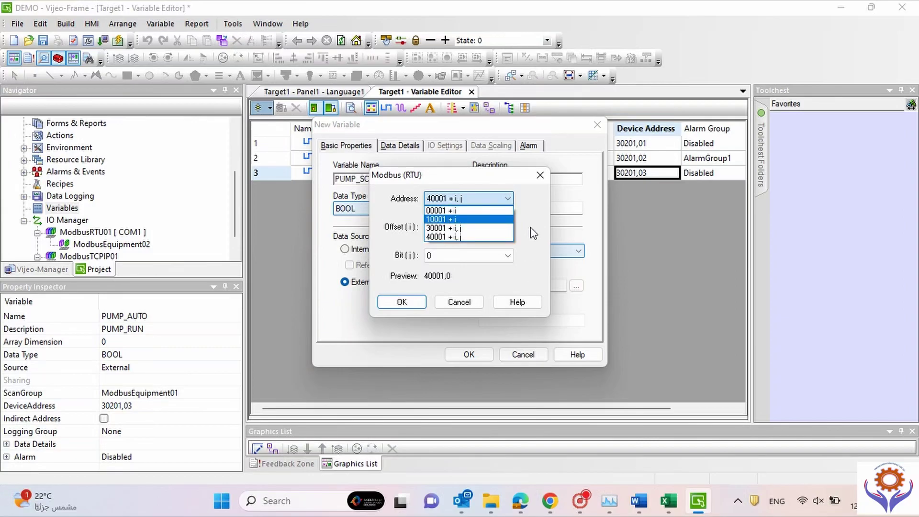
pyautogui.click(445, 211)
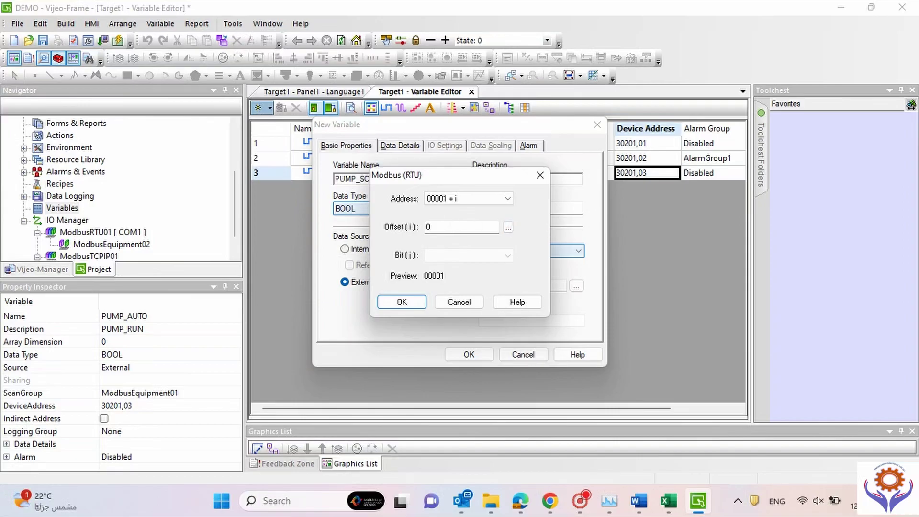
# Step: Set the Modbus address offset to 301 and create the PUMP_SCADA_CMD variable
pyautogui.moveTo(479, 227); pyautogui.dragTo(396, 226)
pyautogui.write('2')
pyautogui.press('BackSpace')
pyautogui.write('301')
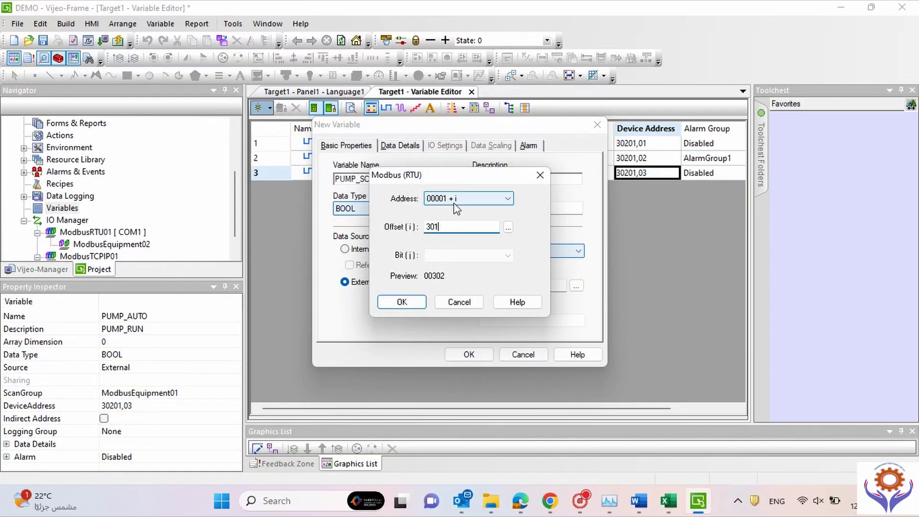
pyautogui.moveTo(440, 180); pyautogui.dragTo(440, 218)
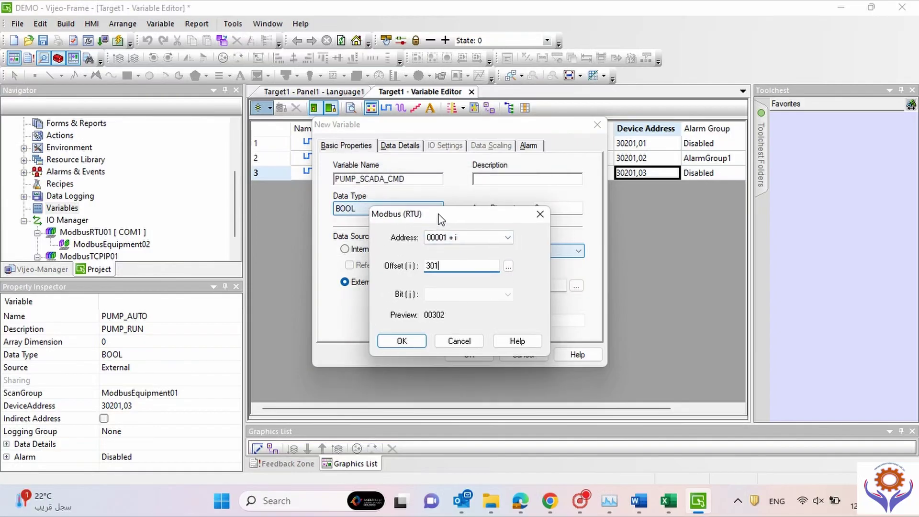
pyautogui.click(410, 344)
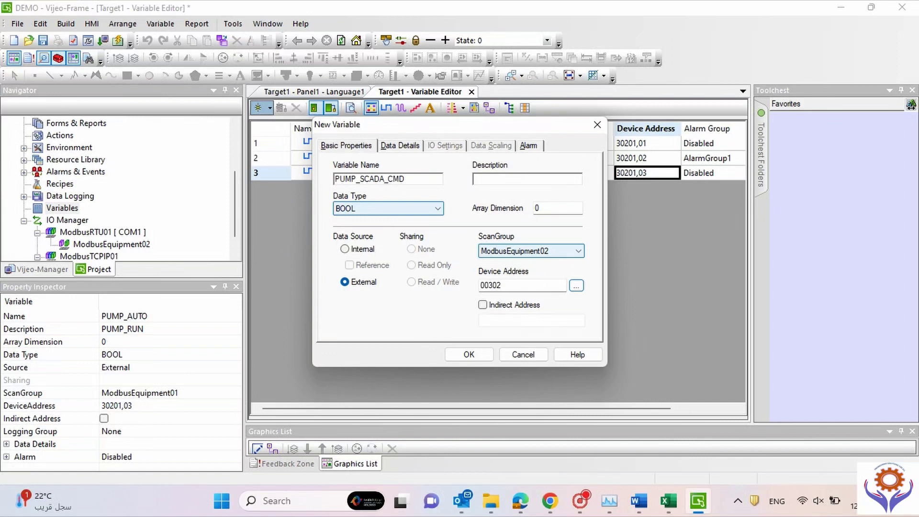
pyautogui.click(473, 354)
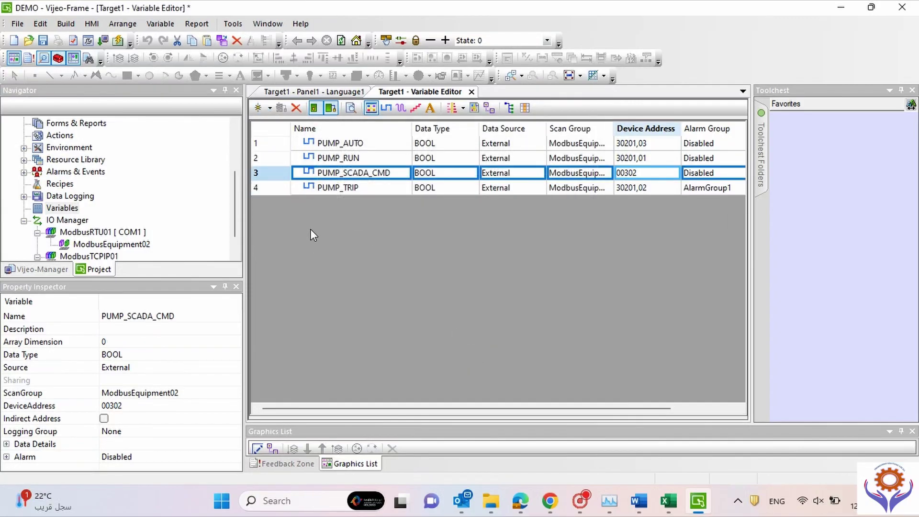
pyautogui.click(641, 173)
pyautogui.click(630, 144)
pyautogui.click(631, 175)
pyautogui.press('Return')
# Step: Start a new variable named TANK_LEVEL with data type REAL
pyautogui.click(259, 108)
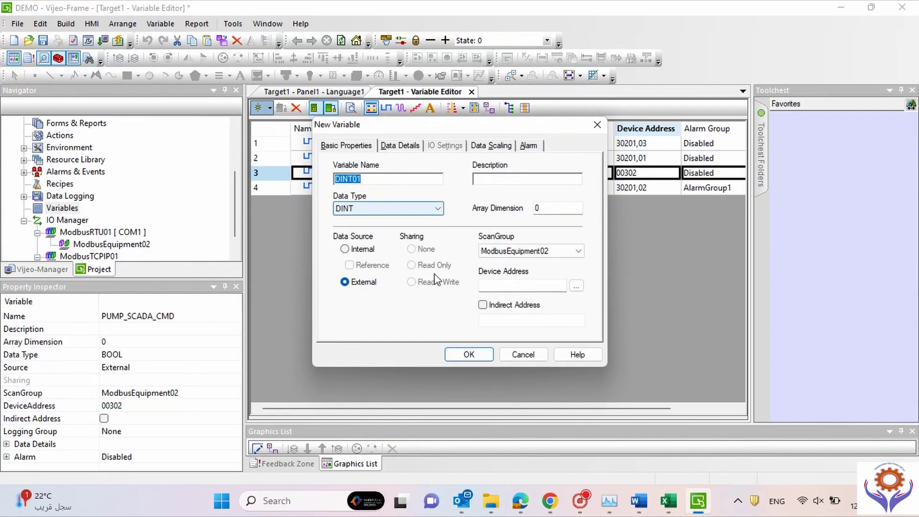
pyautogui.click(405, 208)
pyautogui.click(376, 238)
pyautogui.click(438, 208)
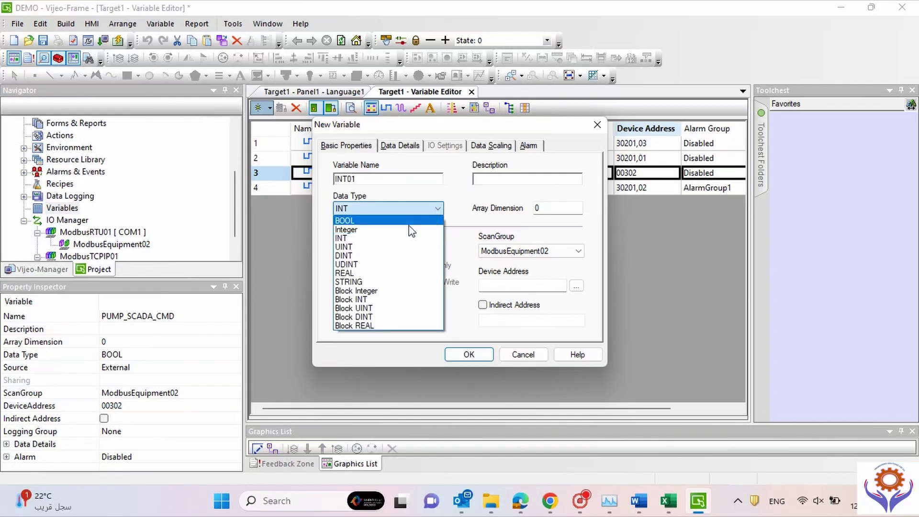
pyautogui.click(377, 273)
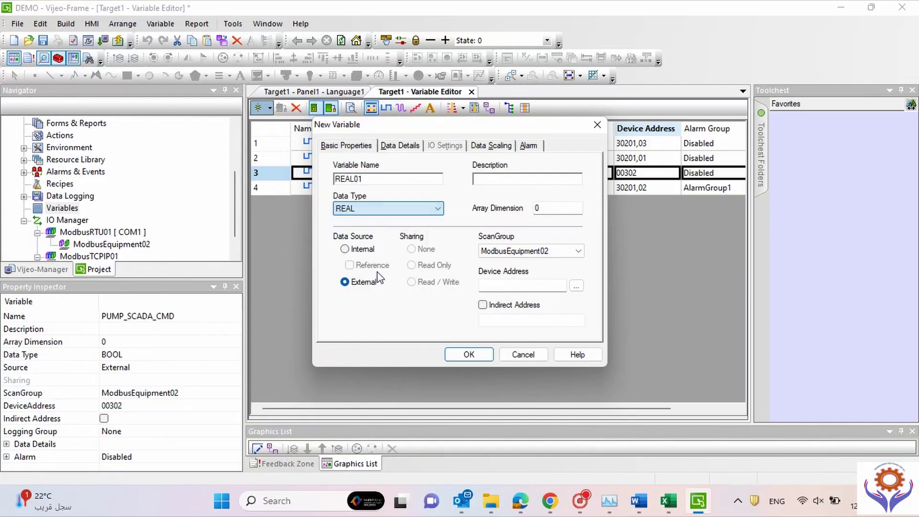
pyautogui.moveTo(363, 178); pyautogui.dragTo(311, 181)
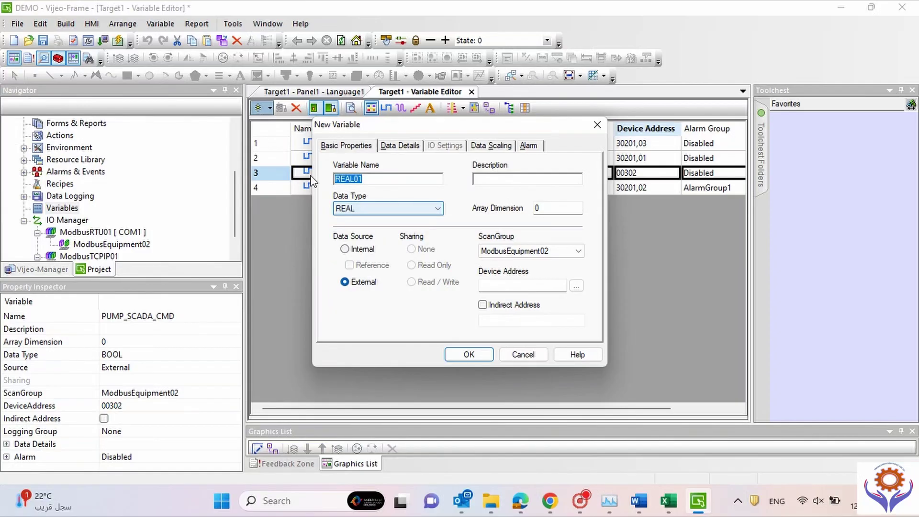
pyautogui.write('t')
pyautogui.press('BackSpace')
pyautogui.write('TANK_LEVEL')
# Step: Assign TANK_LEVEL to scan group ModbusEquipment02, set its Modbus 40001 + i address offset to 400, and create the variable
pyautogui.click(578, 250)
pyautogui.click(579, 264)
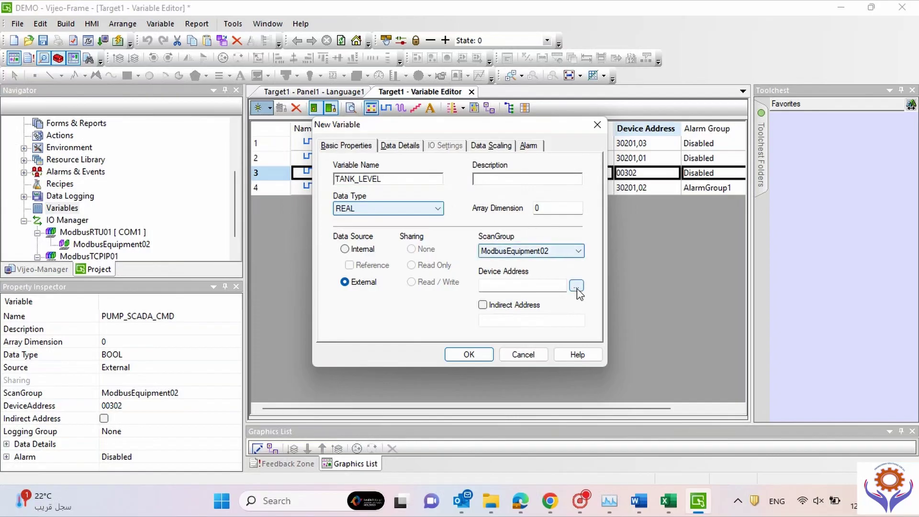
pyautogui.click(577, 287)
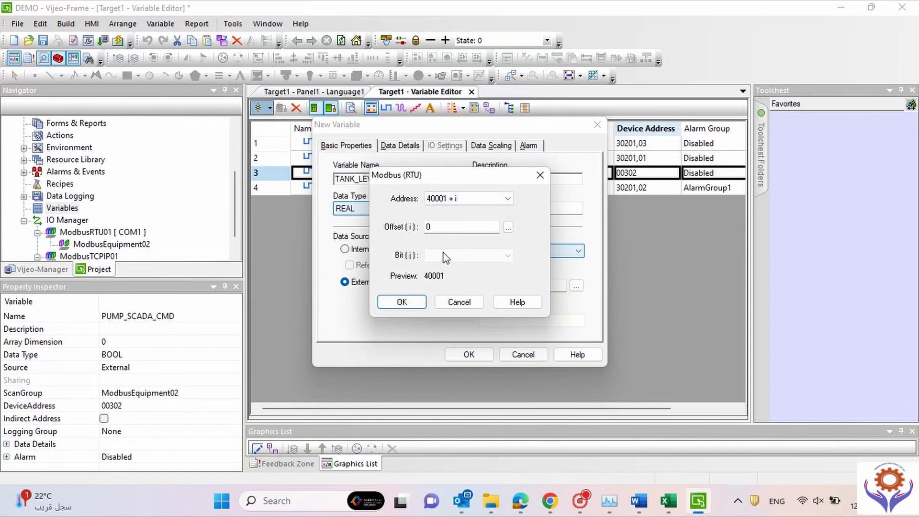
pyautogui.press('Tab')
pyautogui.write('400')
pyautogui.click(406, 302)
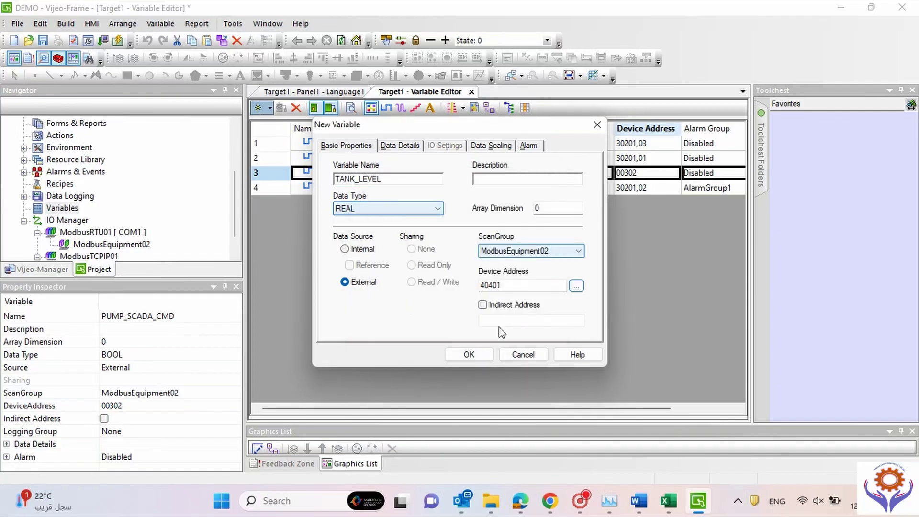
pyautogui.click(467, 354)
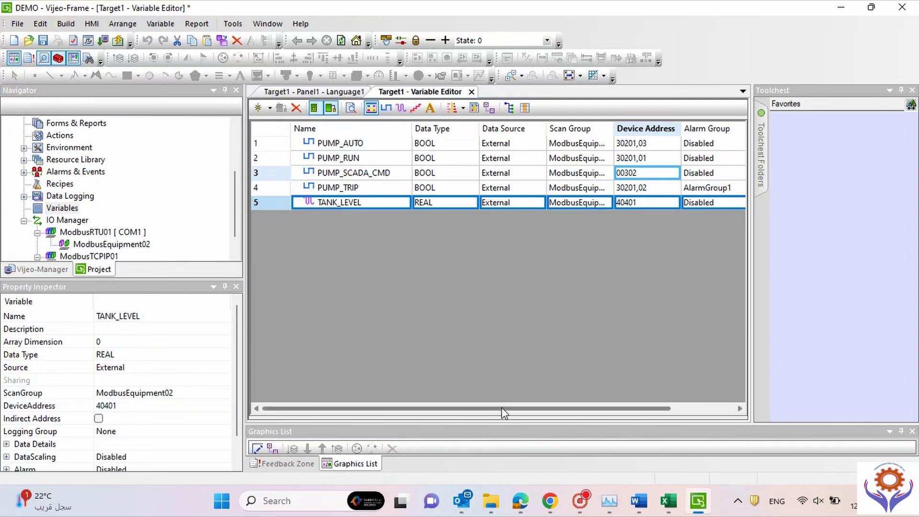
# Step: Set the logging group of the TANK_LEVEL variable to LoggingGroup01
pyautogui.moveTo(504, 411); pyautogui.dragTo(607, 414)
pyautogui.click(659, 203)
pyautogui.click(687, 203)
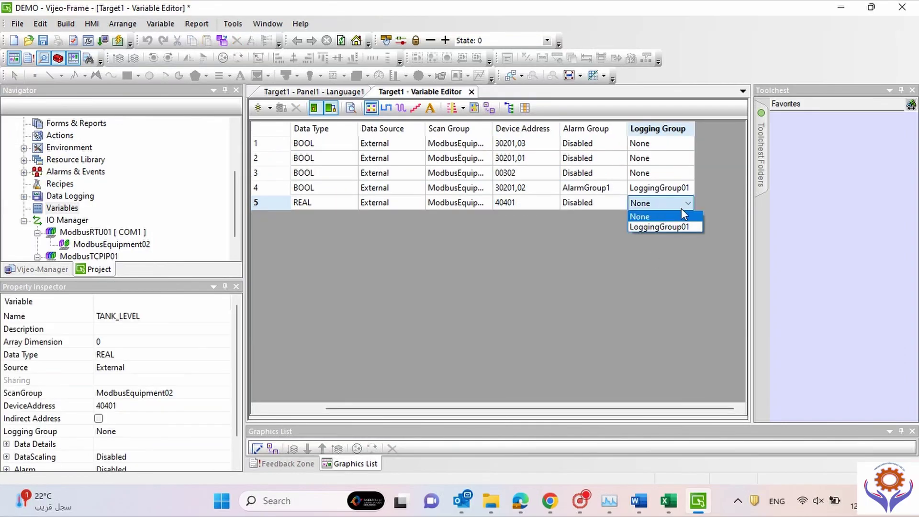
pyautogui.click(681, 223)
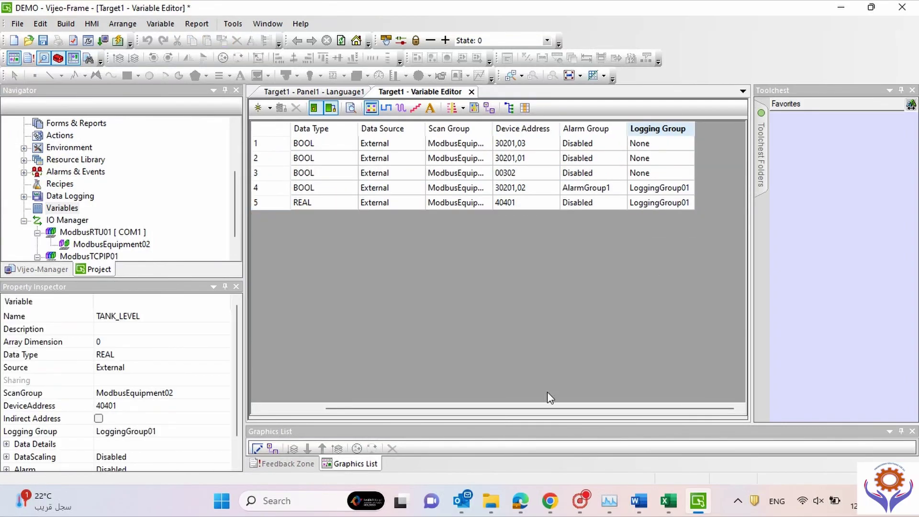
pyautogui.moveTo(540, 409); pyautogui.dragTo(395, 410)
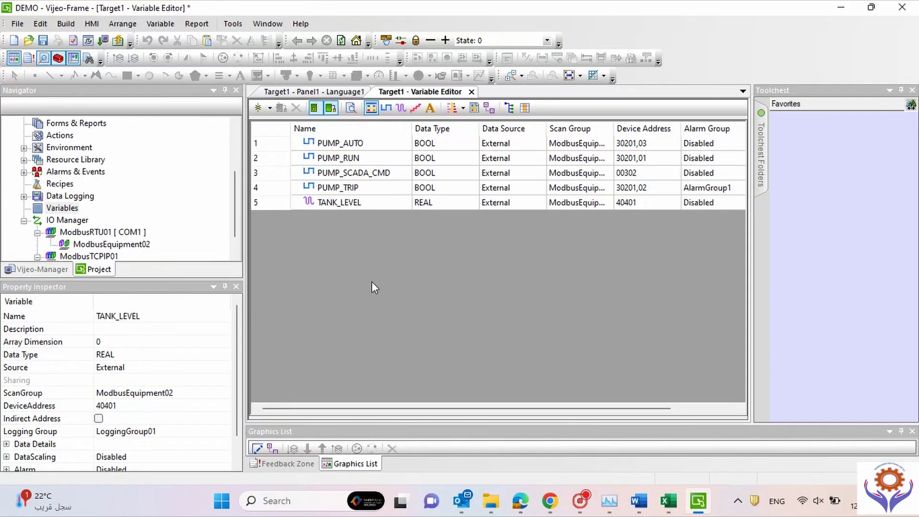
pyautogui.moveTo(389, 409); pyautogui.dragTo(491, 410)
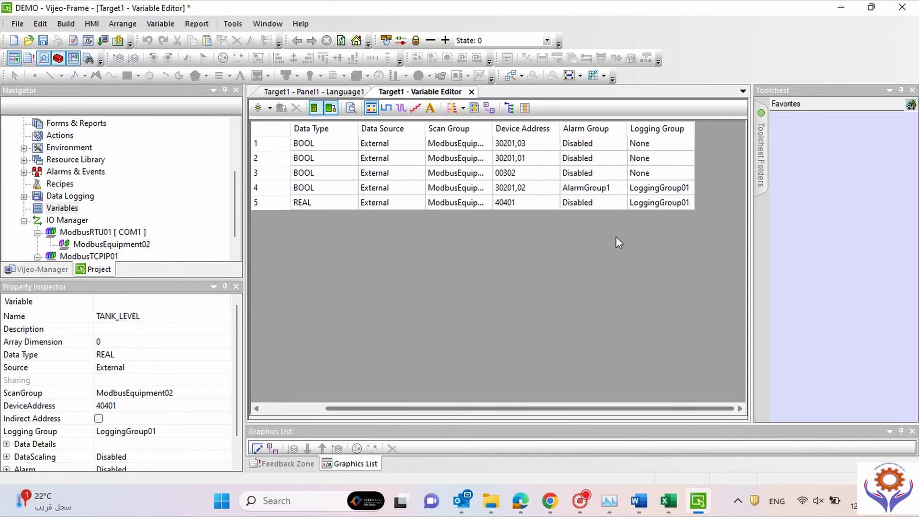
pyautogui.click(659, 202)
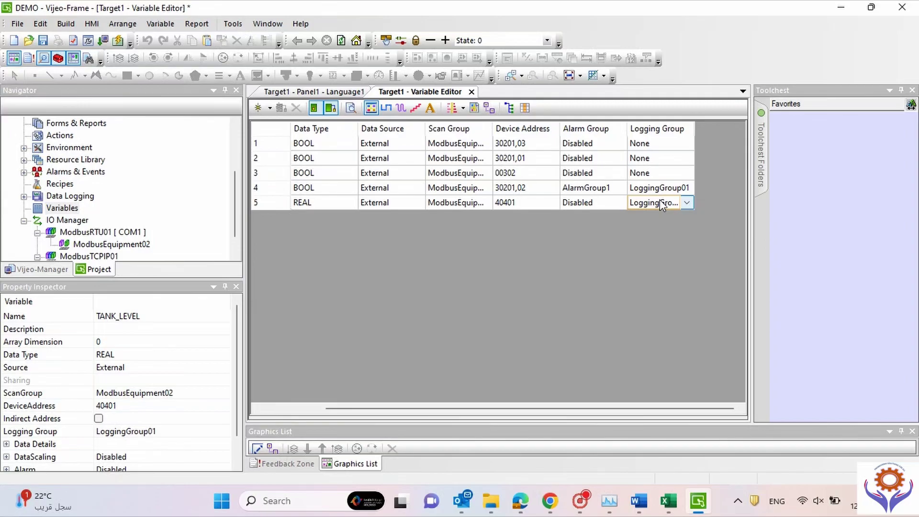
pyautogui.click(601, 205)
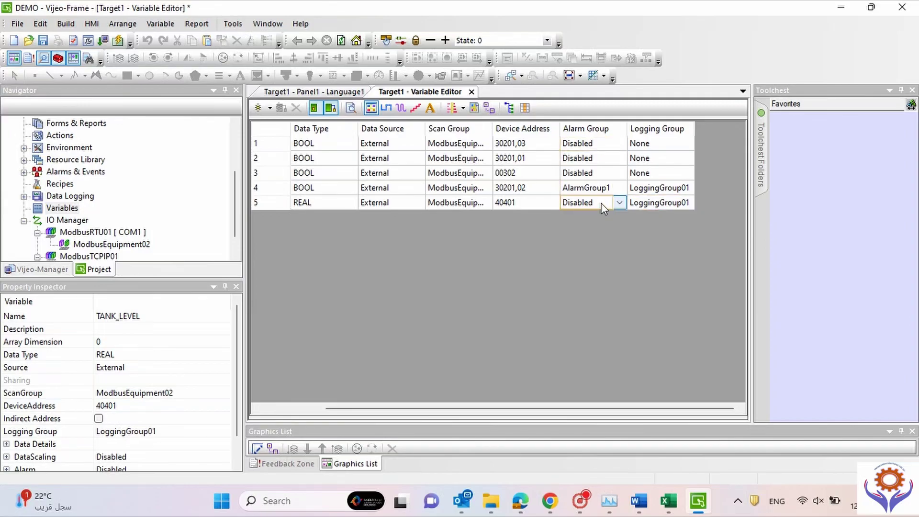
pyautogui.click(619, 203)
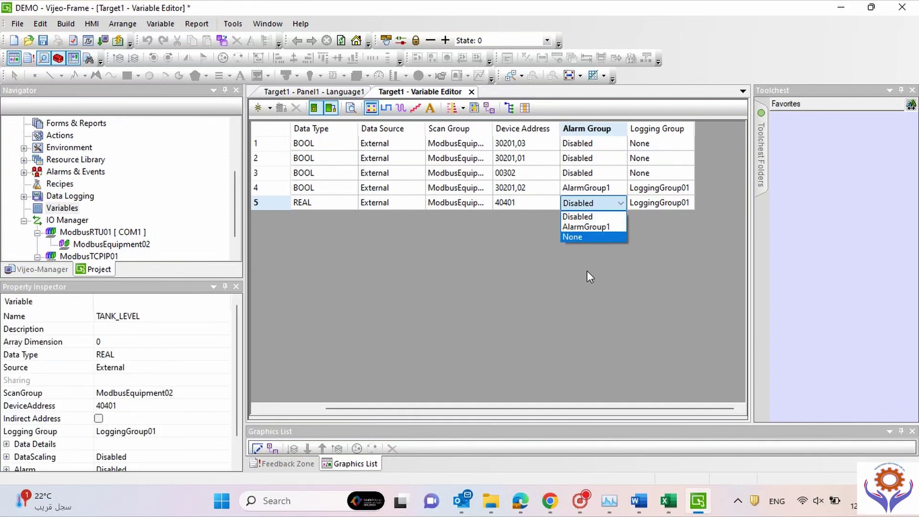
pyautogui.click(573, 274)
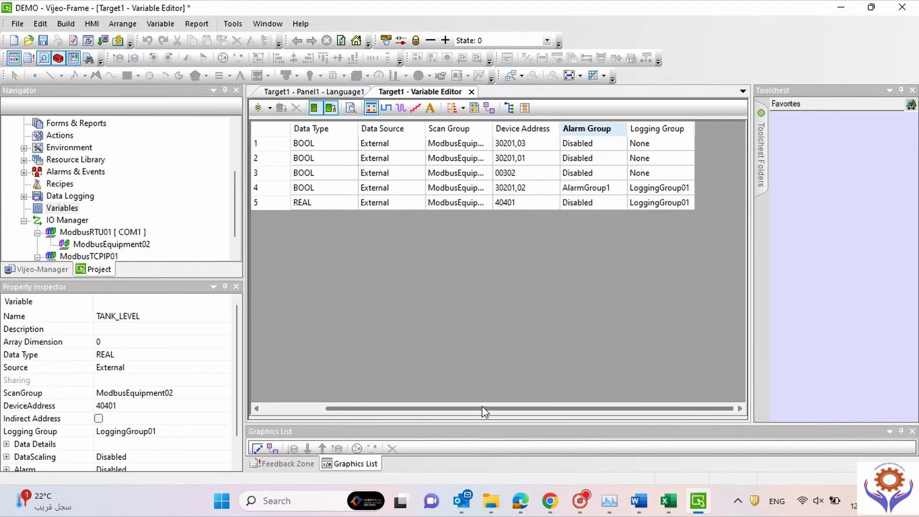
# Step: Open the data details in the properties of the TANK_LEVEL variable
pyautogui.moveTo(481, 408); pyautogui.dragTo(369, 411)
pyautogui.doubleClick(274, 203)
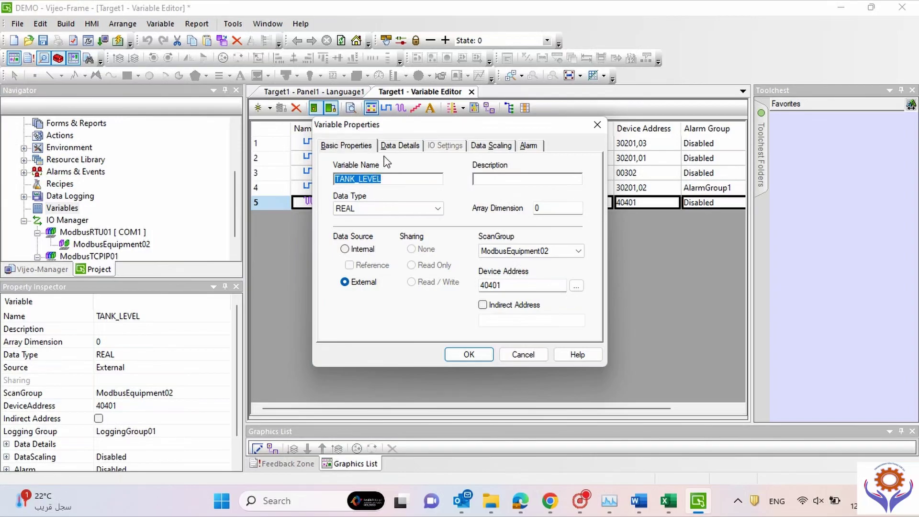
pyautogui.click(395, 148)
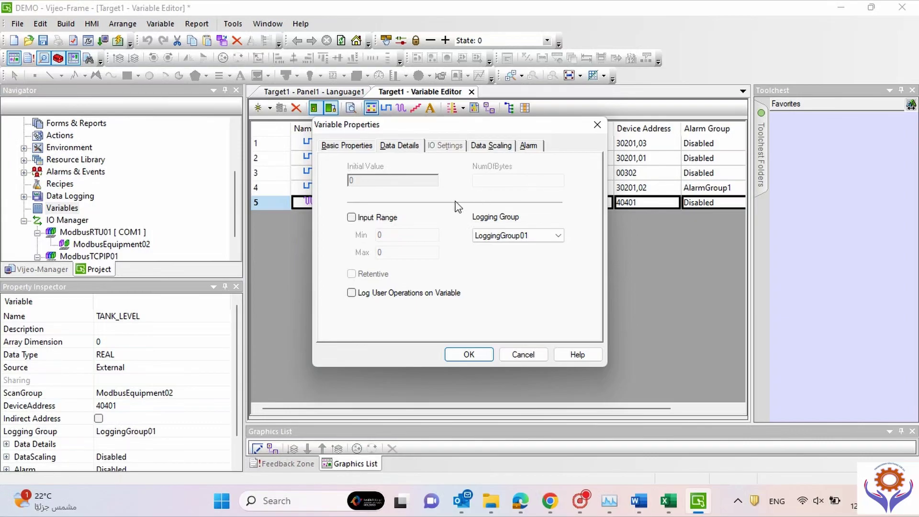
pyautogui.click(351, 218)
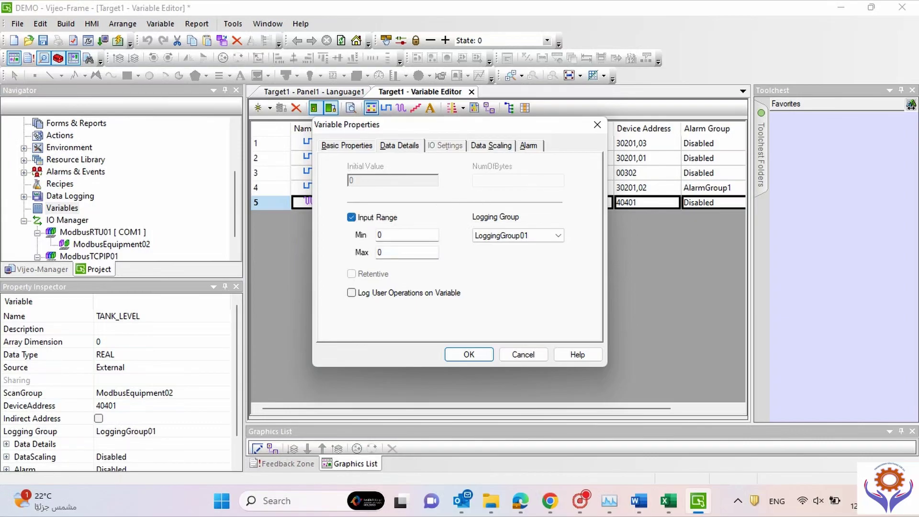
pyautogui.doubleClick(399, 257)
pyautogui.write('5')
pyautogui.click(352, 218)
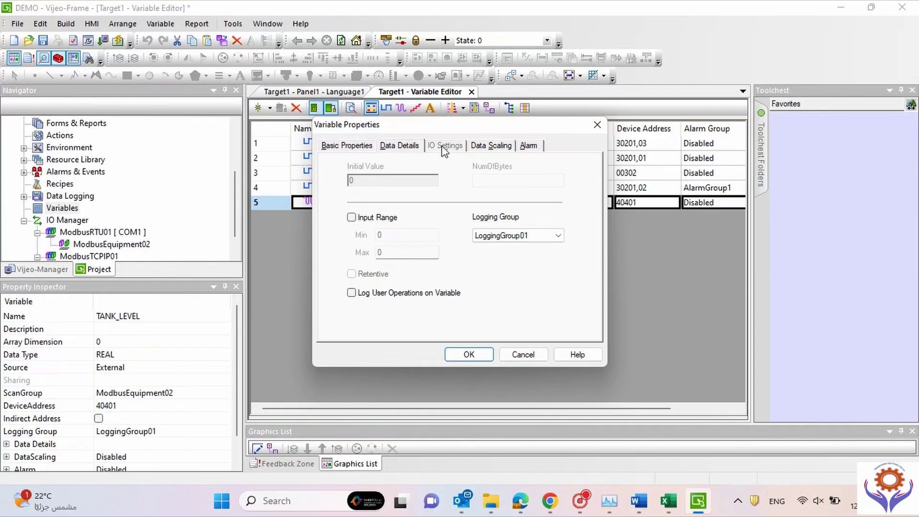
# Step: Enable data scaling for TANK_LEVEL with a scaled maximum of 10 and apply the variable properties
pyautogui.click(503, 145)
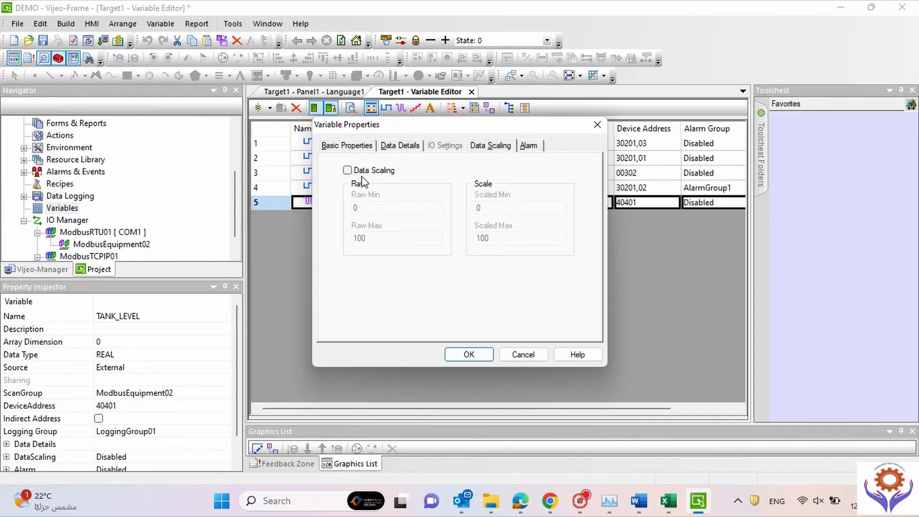
pyautogui.click(347, 170)
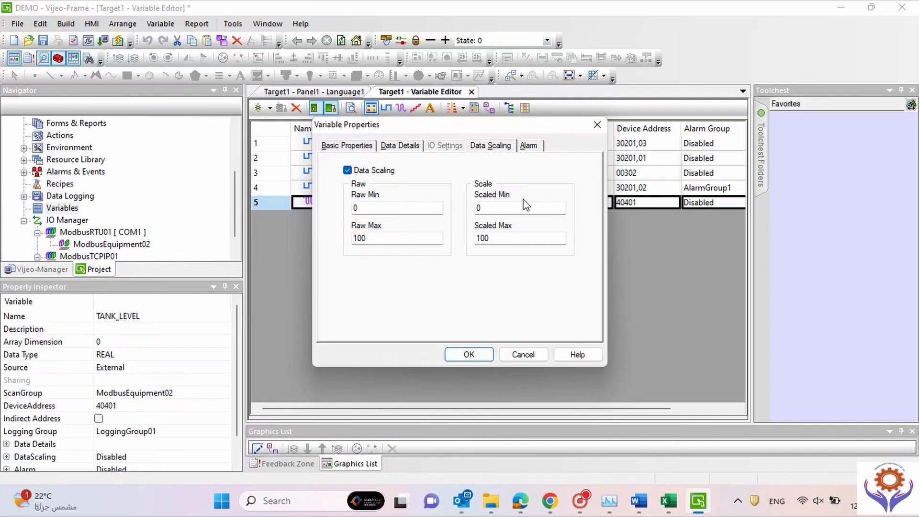
pyautogui.doubleClick(483, 238)
pyautogui.write('1')
pyautogui.click(471, 357)
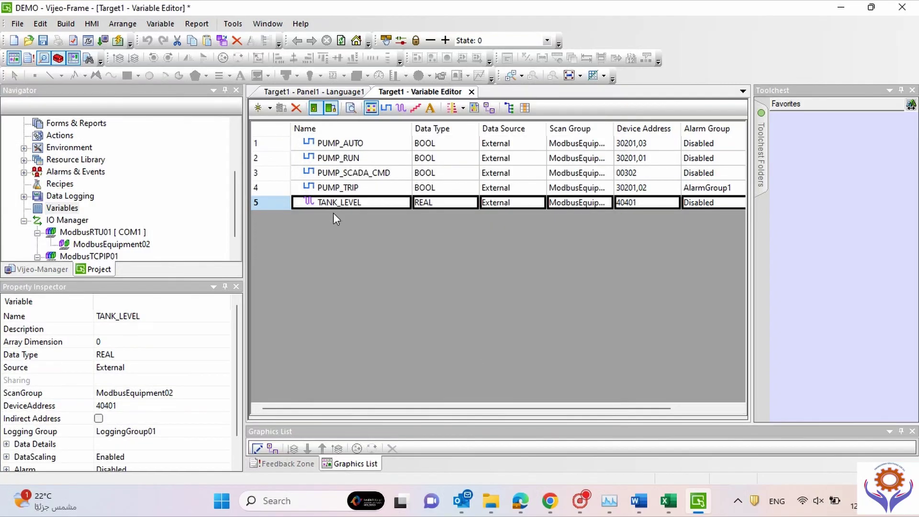
# Step: Enable limit alarms in AlarmGroup1 for TANK_LEVEL with the LoLo threshold at 0.5 and the HiHi threshold at 9.0
pyautogui.doubleClick(269, 202)
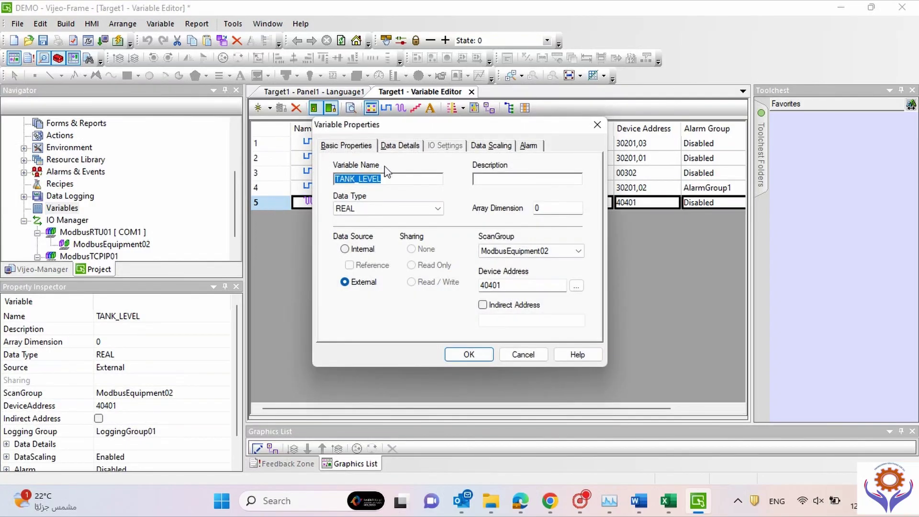
pyautogui.click(490, 146)
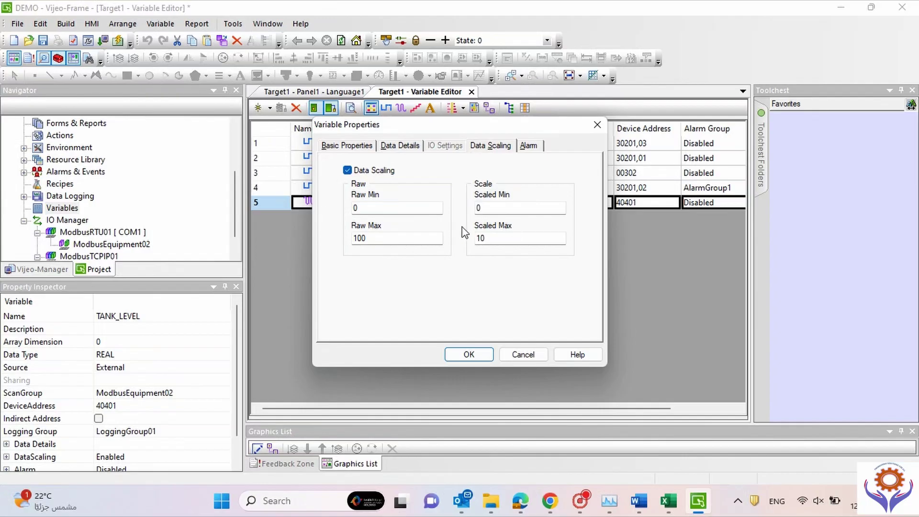
pyautogui.click(534, 147)
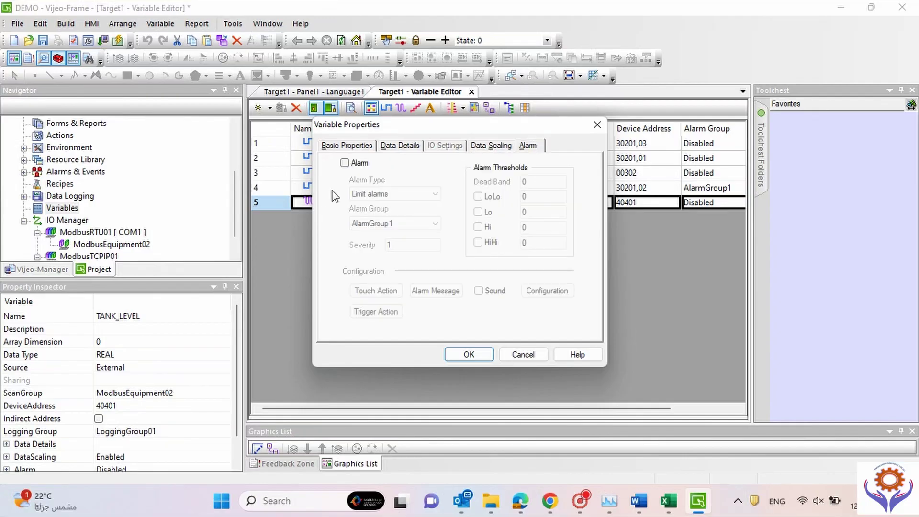
pyautogui.click(344, 163)
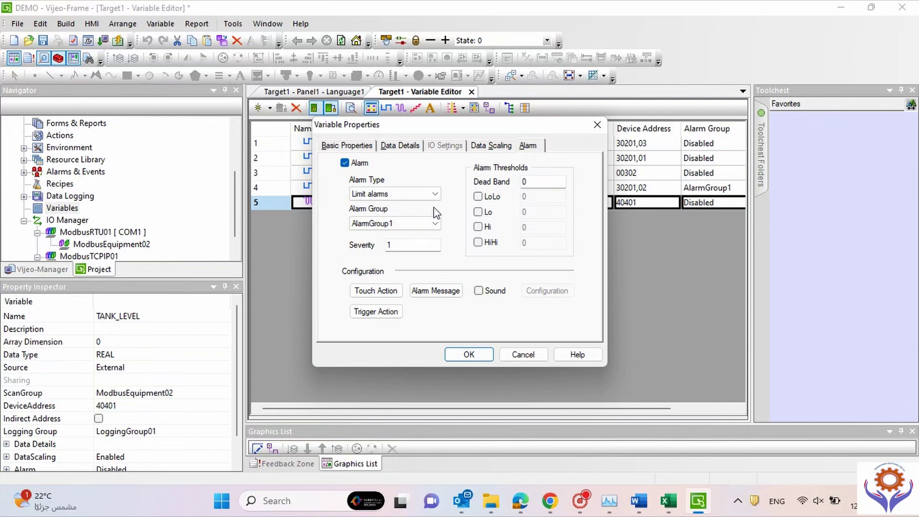
pyautogui.click(478, 197)
pyautogui.press('Tab')
pyautogui.write('0.5')
pyautogui.click(479, 242)
pyautogui.press('Tab')
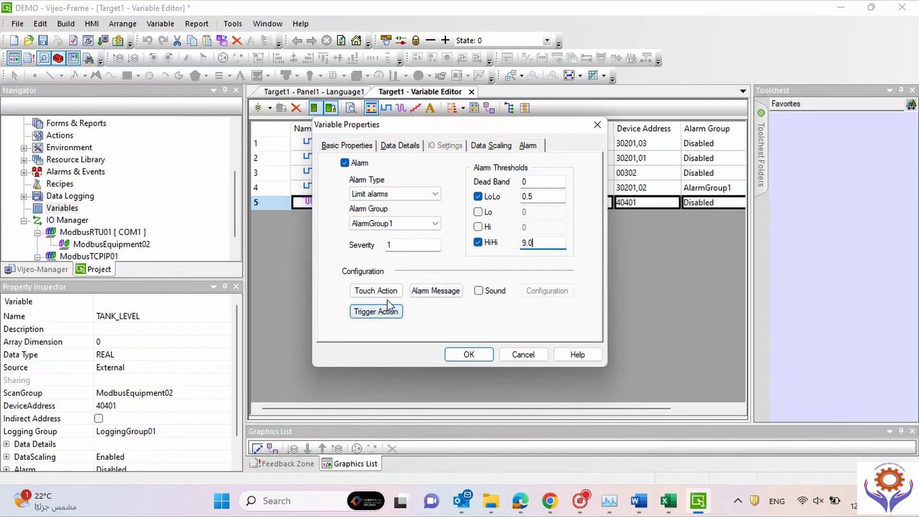
pyautogui.click(471, 354)
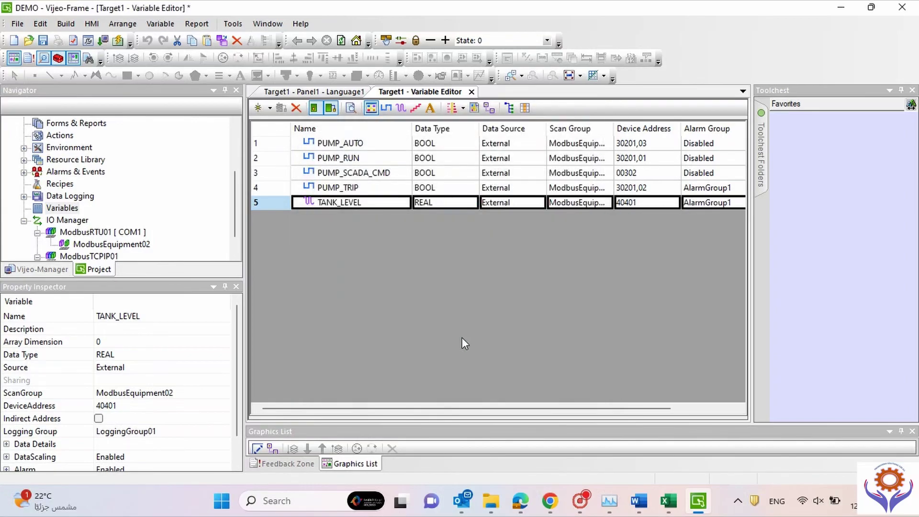
# Step: Save the DEMO project and close the Variable Editor
pyautogui.moveTo(452, 406); pyautogui.dragTo(358, 406)
pyautogui.moveTo(237, 209); pyautogui.dragTo(235, 170)
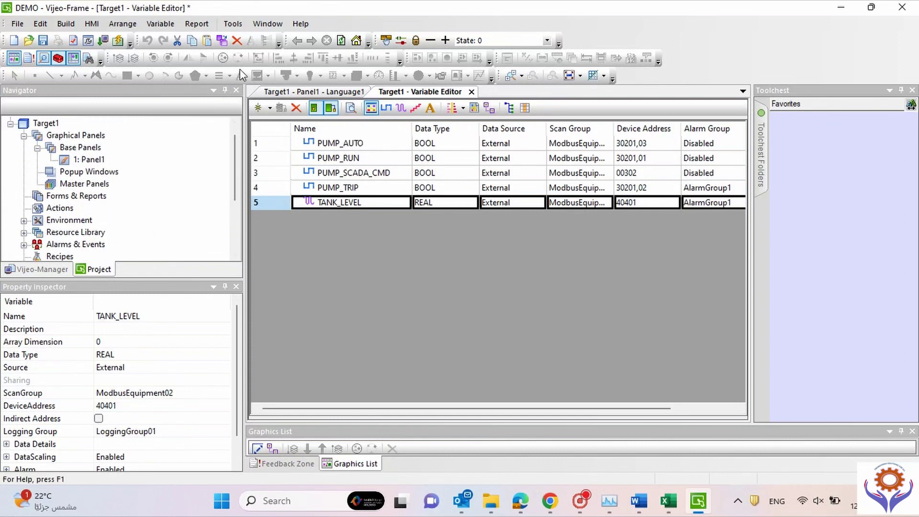
pyautogui.click(43, 40)
pyautogui.click(471, 92)
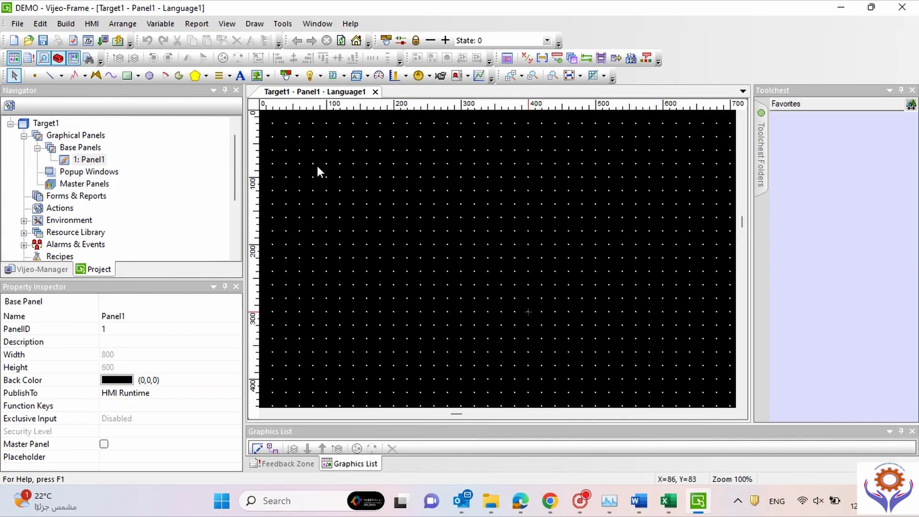
# Step: Set Panel1's background color to grey (128,128,128)
pyautogui.click(91, 160)
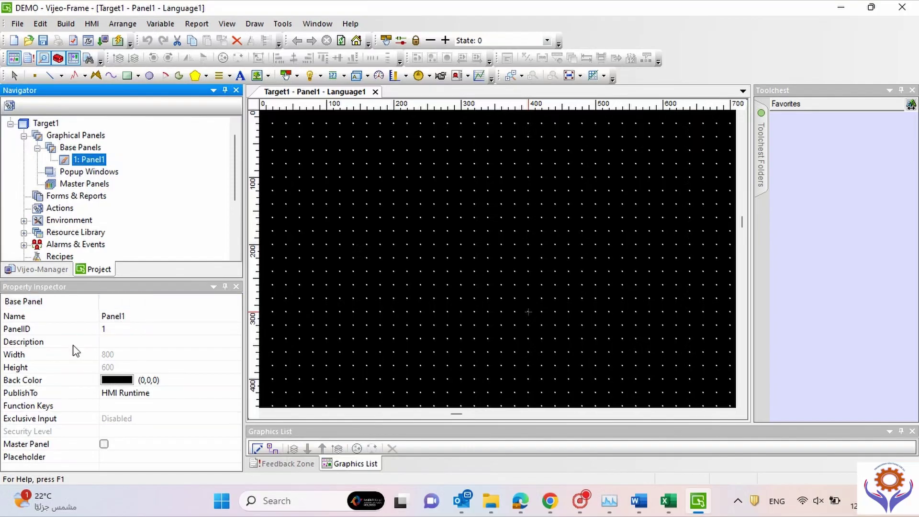
pyautogui.click(142, 317)
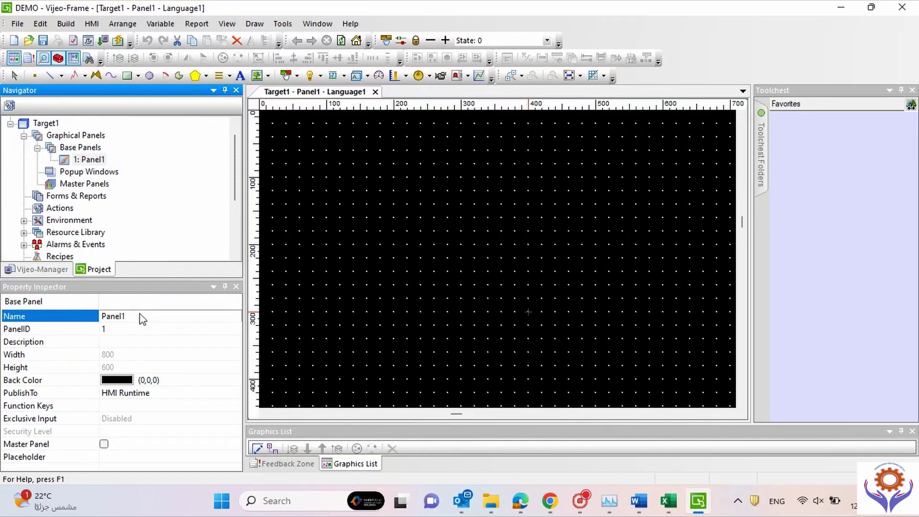
pyautogui.click(165, 329)
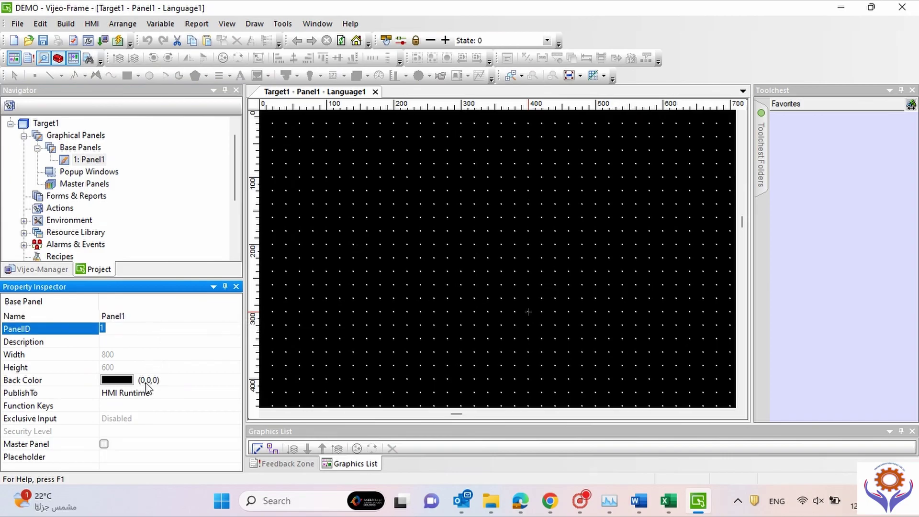
pyautogui.click(120, 381)
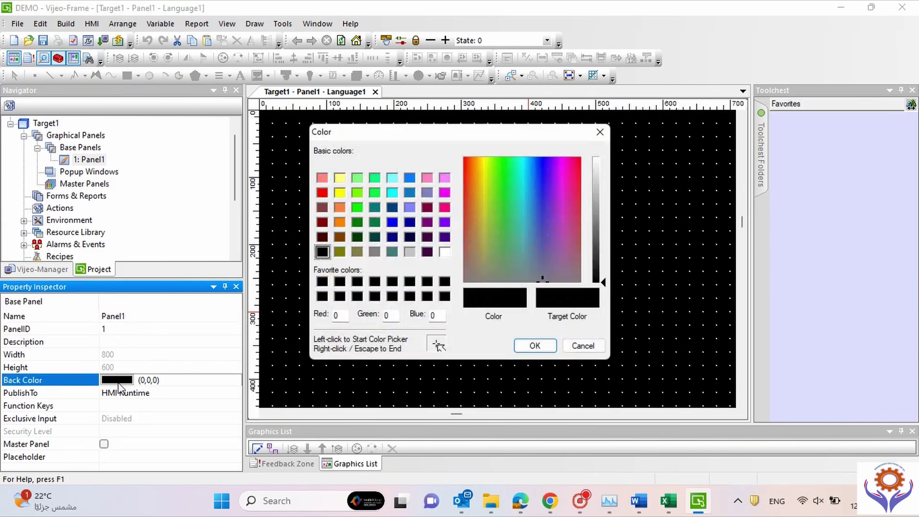
pyautogui.click(375, 252)
pyautogui.click(534, 346)
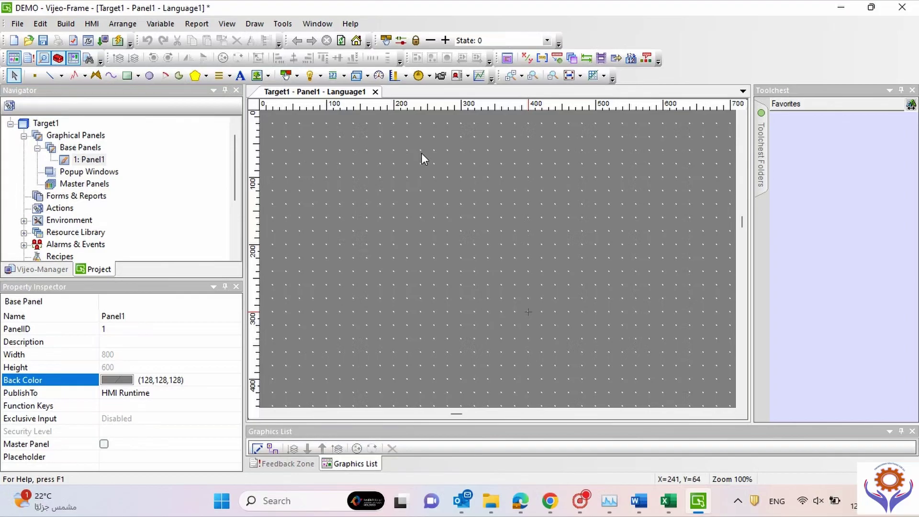
pyautogui.click(149, 75)
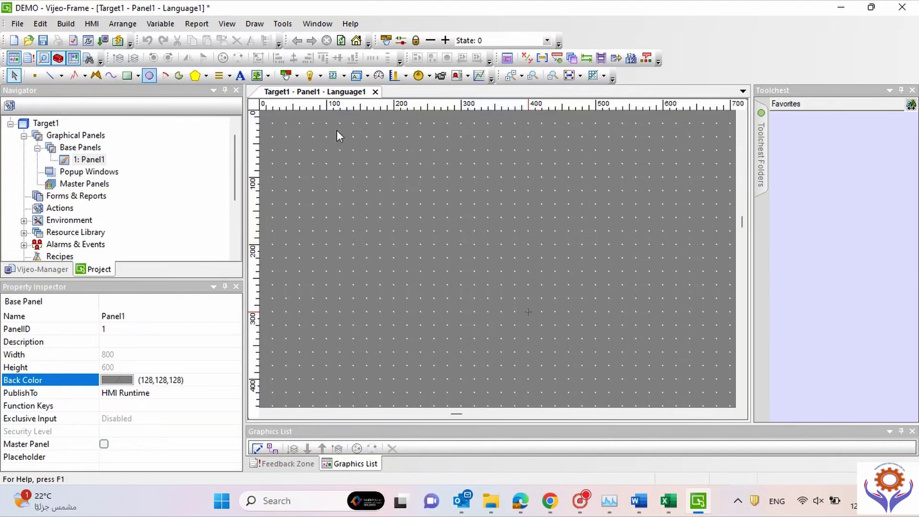
pyautogui.press('Escape')
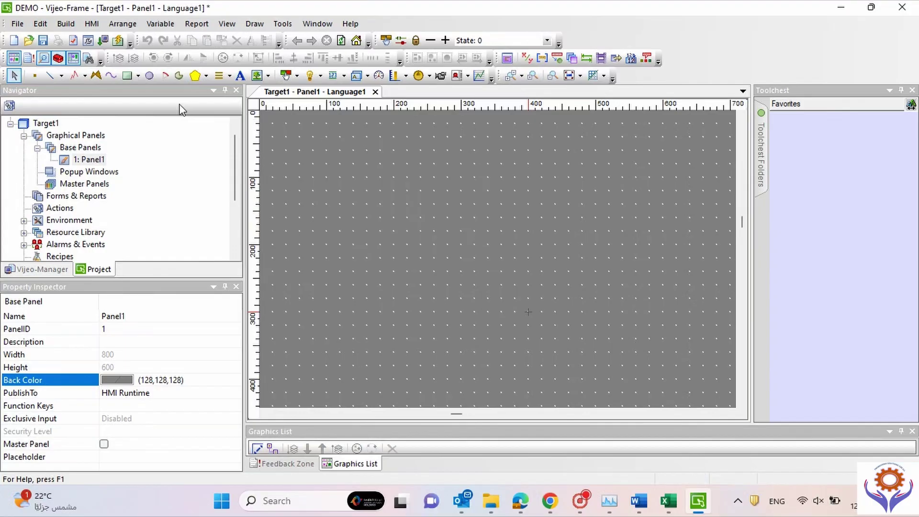
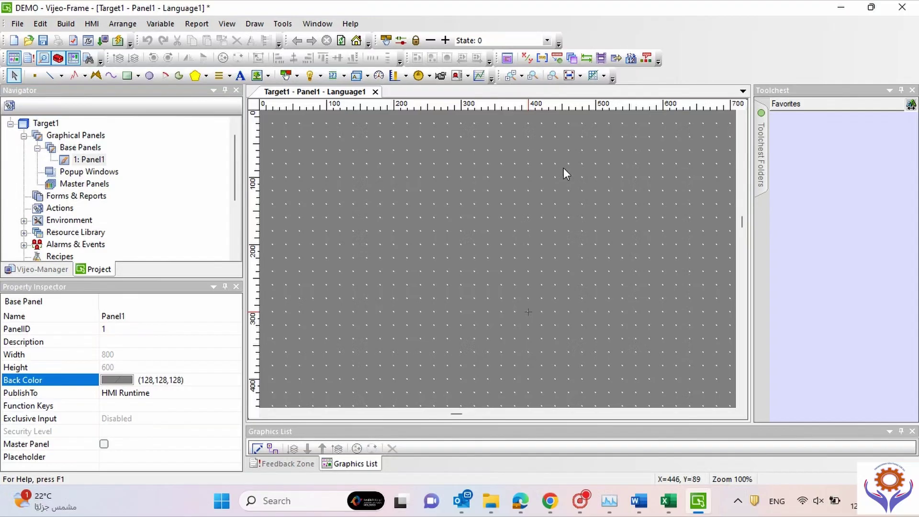
# Step: Display the TankGraph parts from the Graph folder of the Toolchest
pyautogui.moveTo(761, 154)
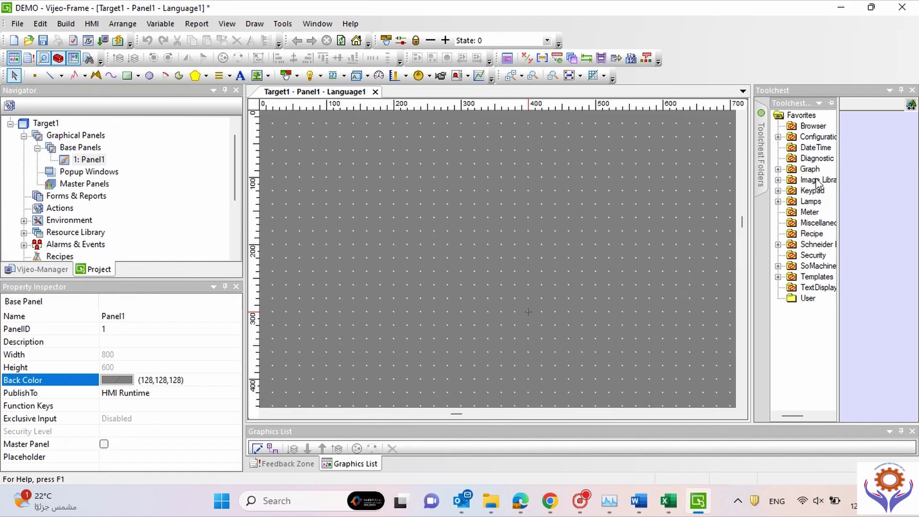
pyautogui.click(764, 160)
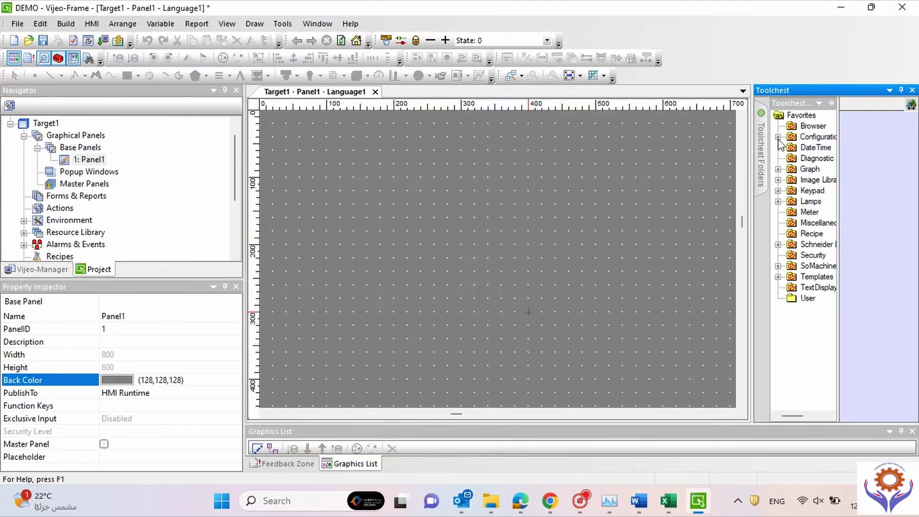
pyautogui.click(777, 138)
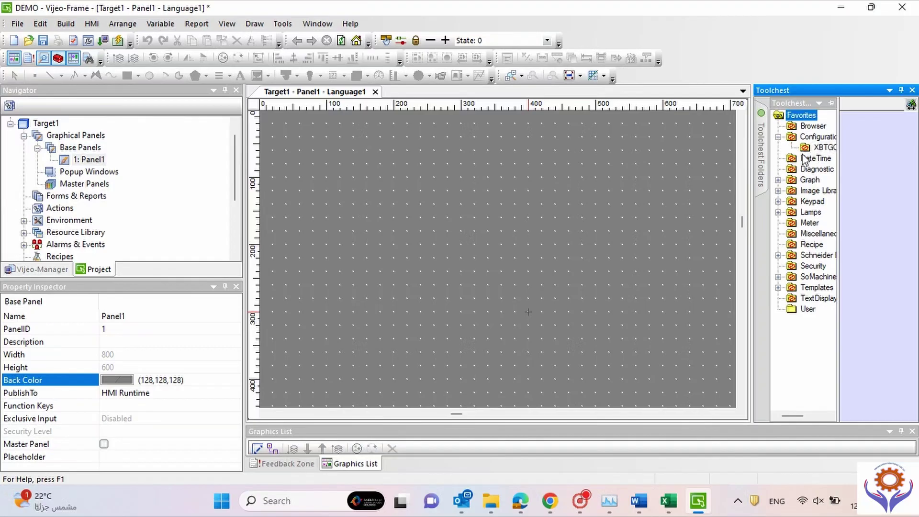
pyautogui.click(777, 137)
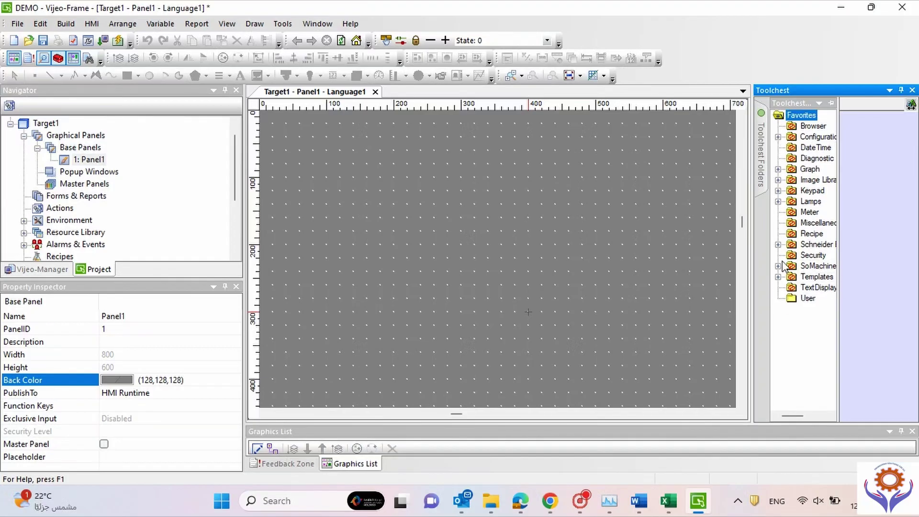
pyautogui.click(778, 169)
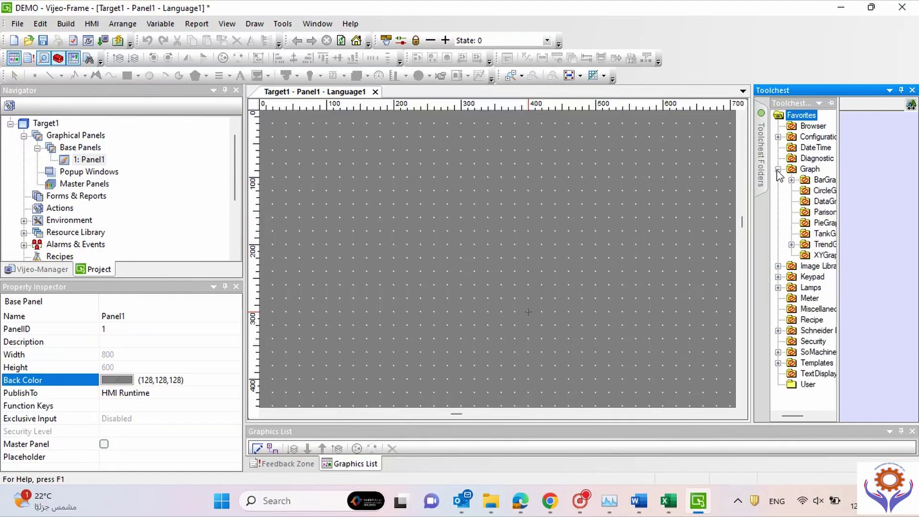
pyautogui.doubleClick(819, 182)
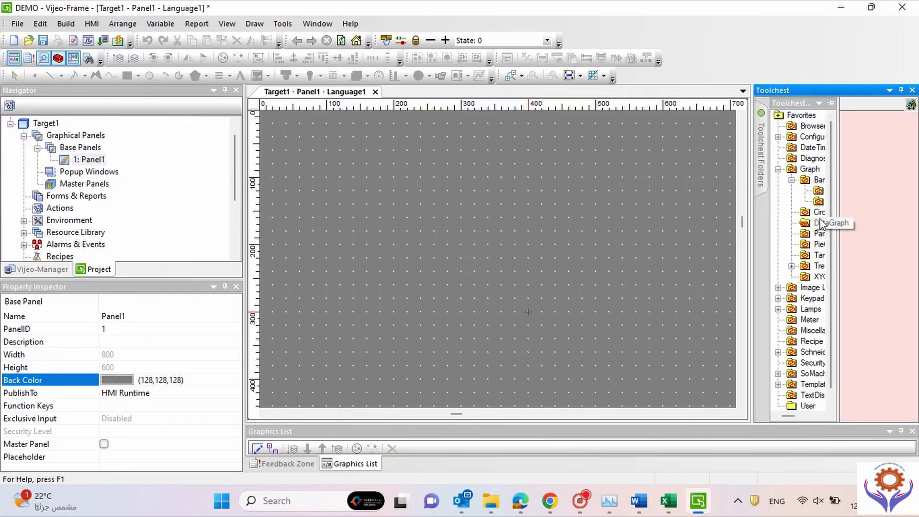
pyautogui.click(817, 257)
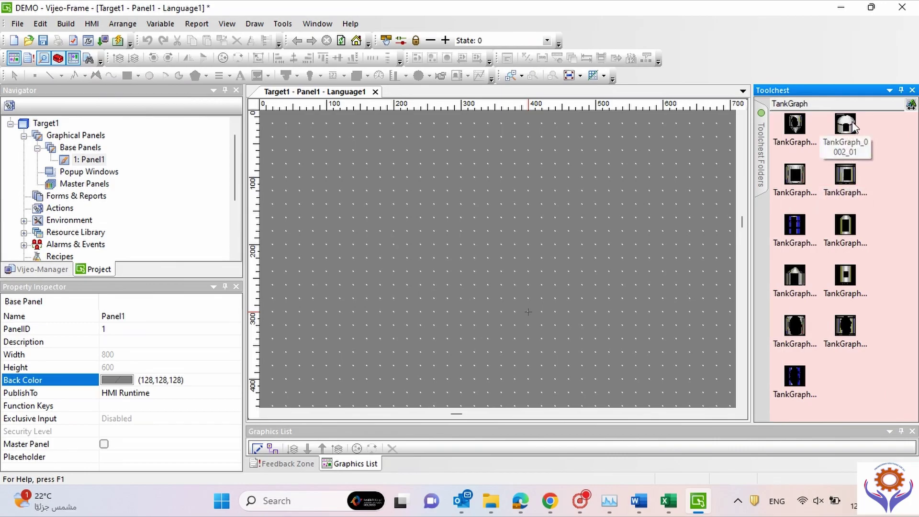
# Step: Place the TankGraph_0002_01 tank at about Left 480, Top 200 and the TankGraph_0003_01 tank at about Left 440, Top 80 on Panel1
pyautogui.moveTo(845, 124); pyautogui.dragTo(628, 285)
pyautogui.click(677, 241)
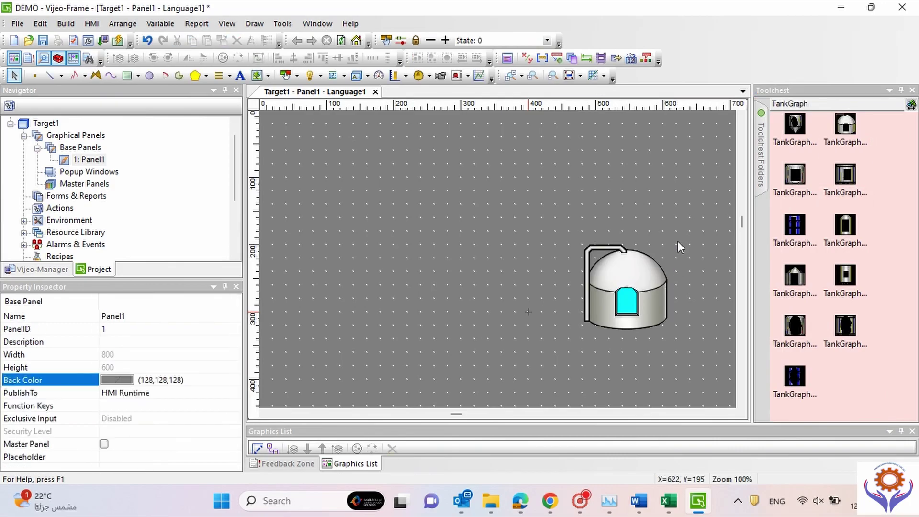
pyautogui.click(794, 187)
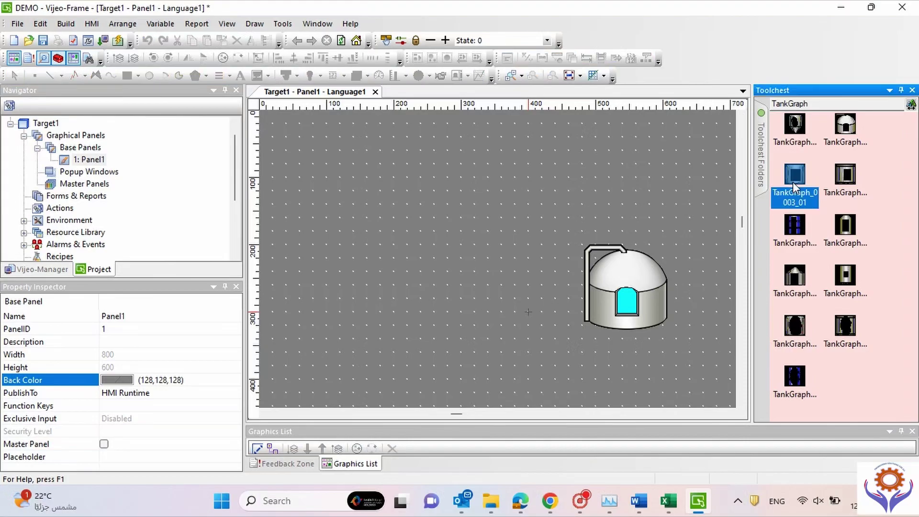
pyautogui.moveTo(794, 206); pyautogui.dragTo(597, 202)
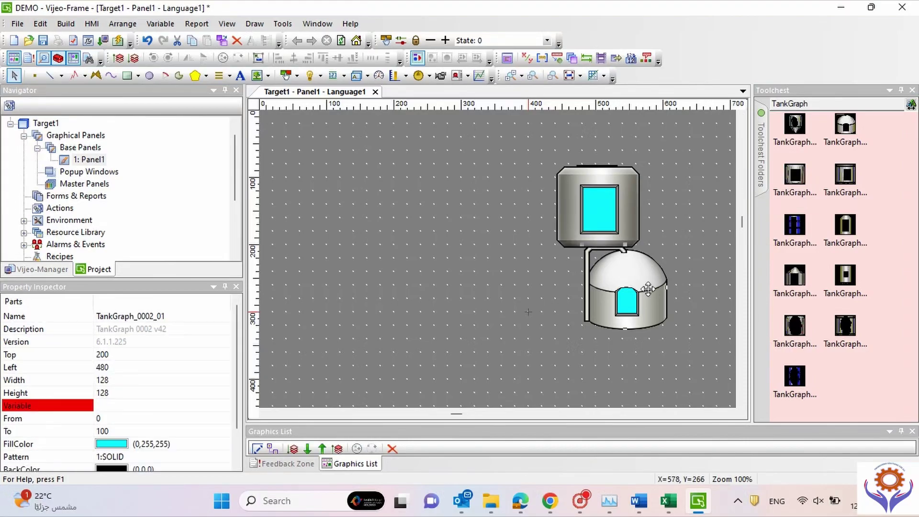
# Step: Delete the domed TankGraph_0002_01 tank and move TankGraph_0003_01 to Left 500, Top 260
pyautogui.press('Delete')
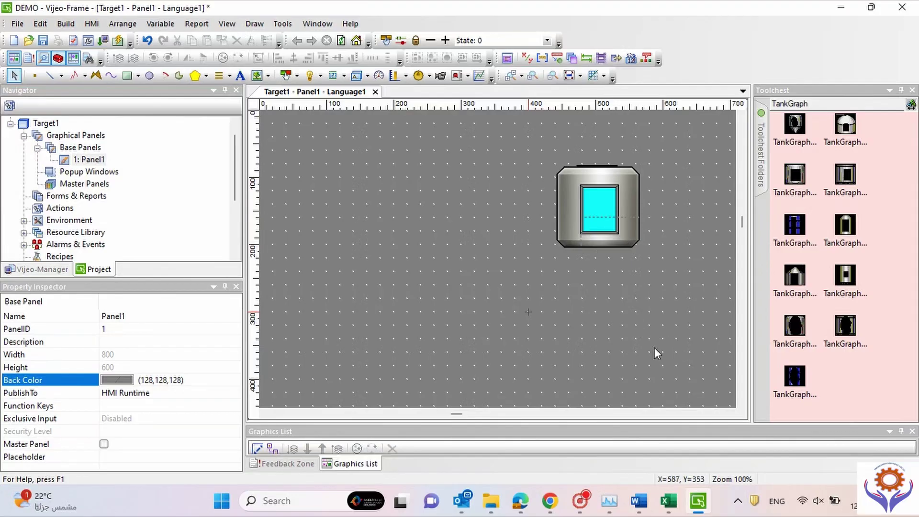
pyautogui.moveTo(587, 183); pyautogui.dragTo(675, 355)
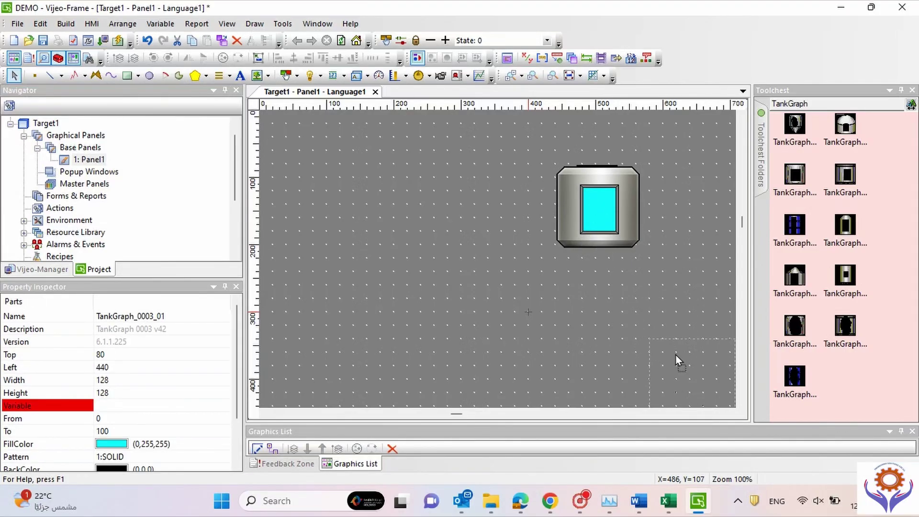
pyautogui.moveTo(626, 297); pyautogui.dragTo(628, 298)
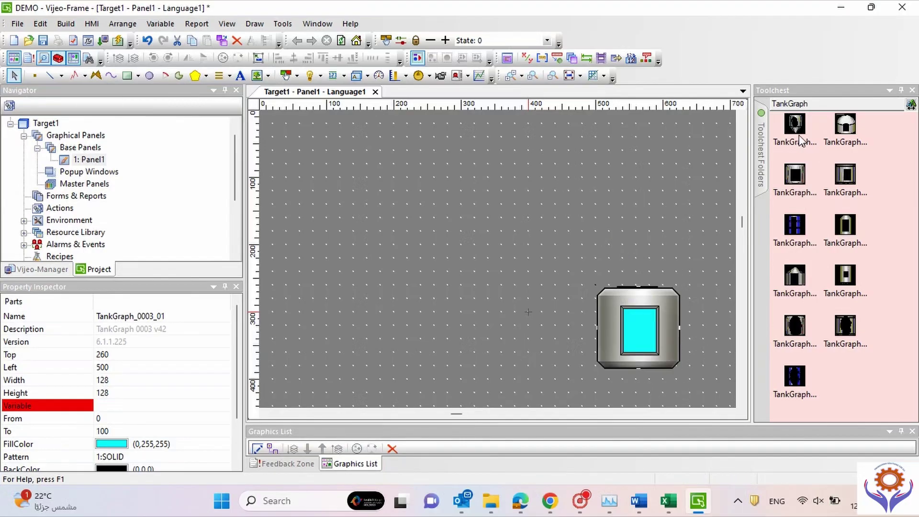
# Step: Widen the Toolchest and its folder list so that the full folder names are readable
pyautogui.moveTo(764, 138)
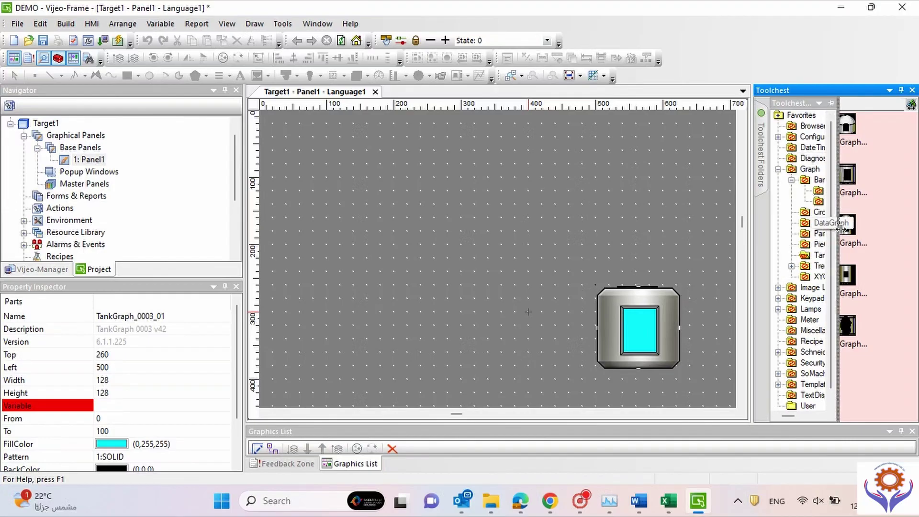
pyautogui.moveTo(915, 236); pyautogui.dragTo(905, 239)
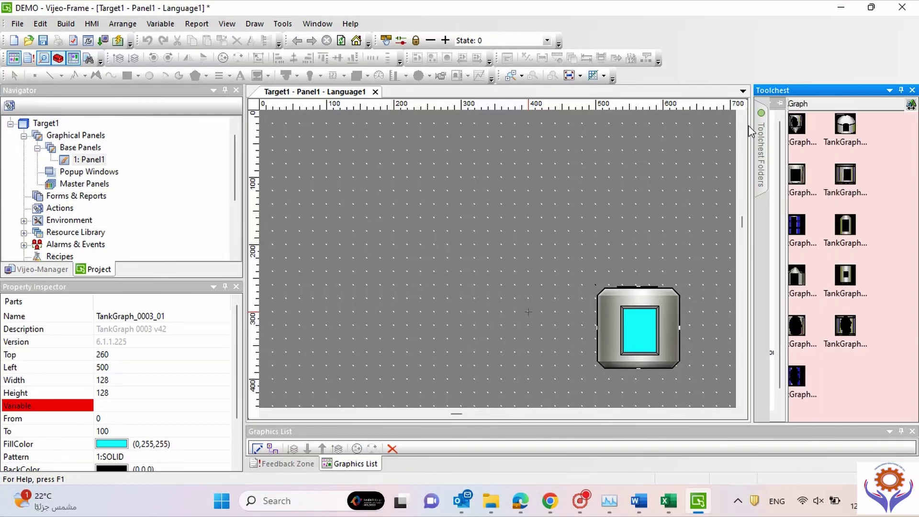
pyautogui.moveTo(752, 139); pyautogui.dragTo(573, 140)
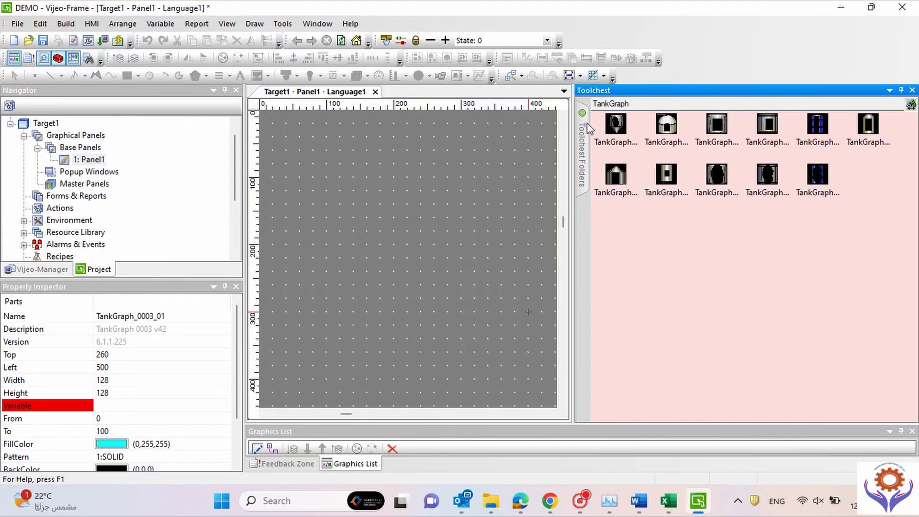
pyautogui.moveTo(585, 128)
pyautogui.click(719, 103)
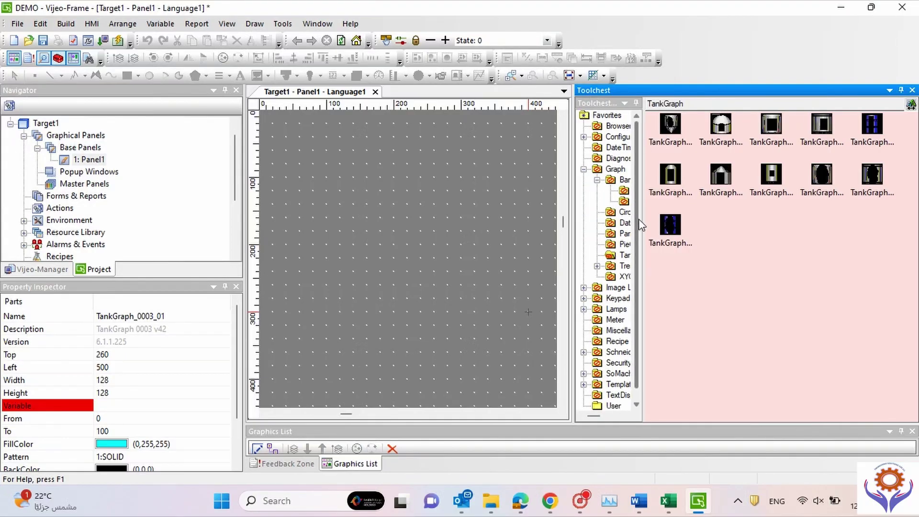
pyautogui.moveTo(641, 219); pyautogui.dragTo(713, 220)
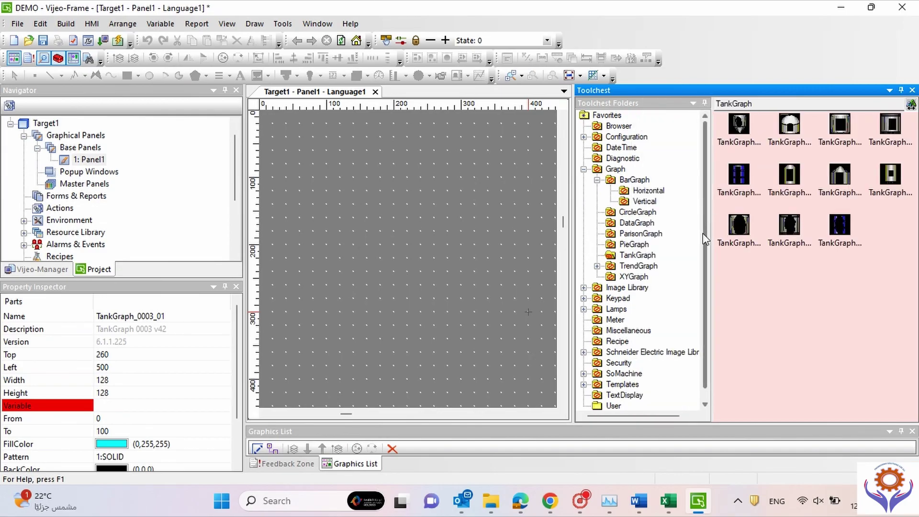
# Step: Examine the TrendGraph subfolders and the Special and Tower Light lamp parts in the Toolchest
pyautogui.scroll(-1, 703, 233)
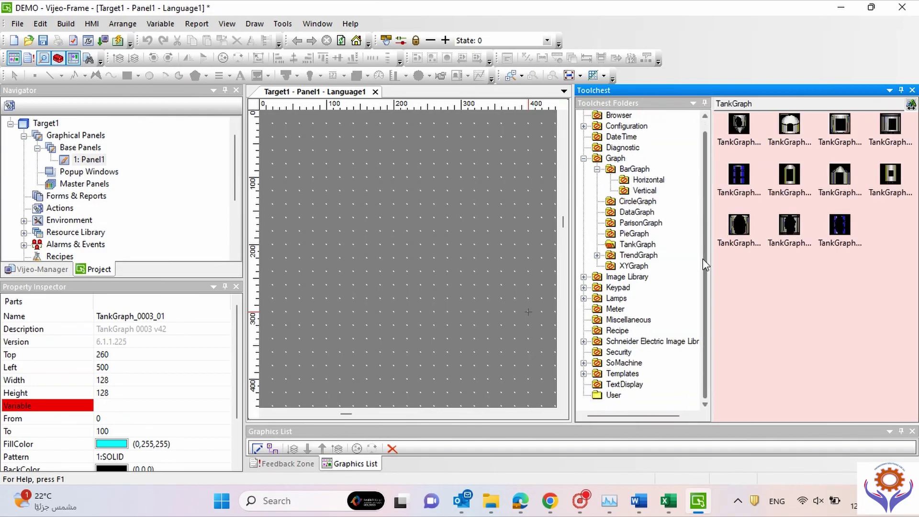
pyautogui.click(597, 255)
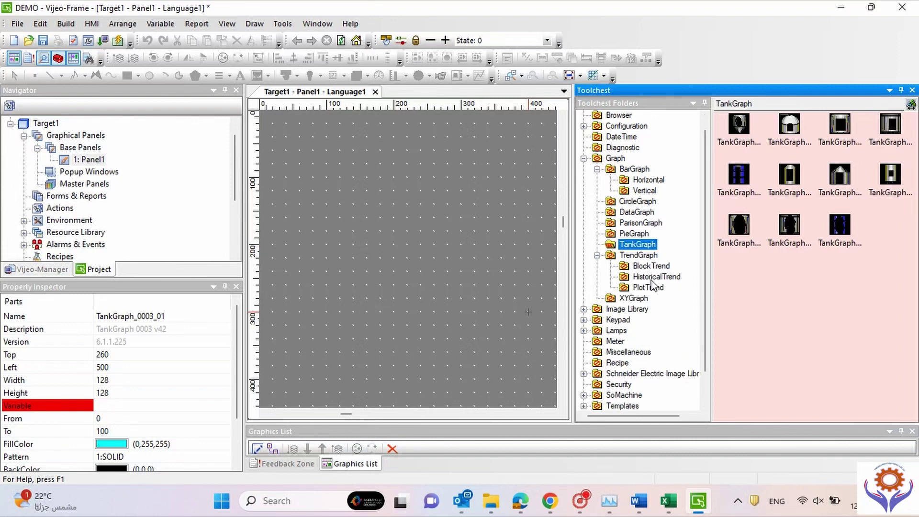
pyautogui.scroll(-1, 705, 271)
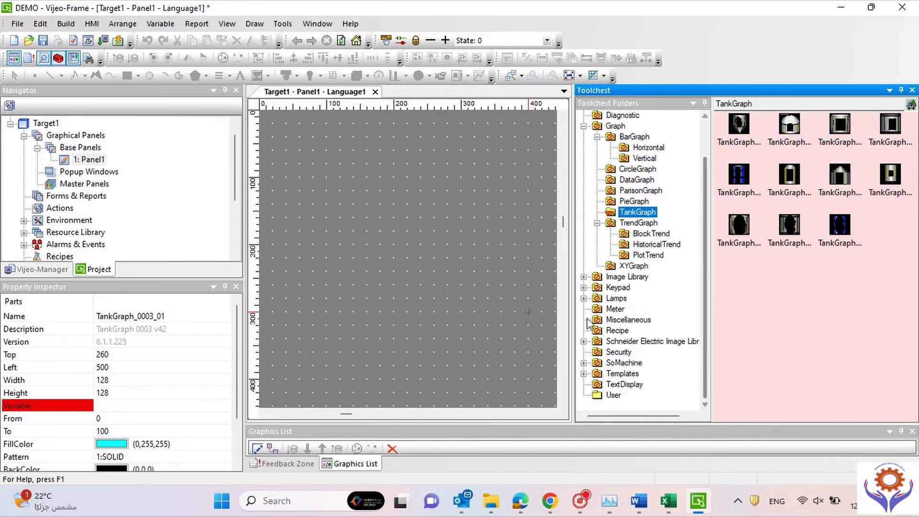
pyautogui.click(583, 298)
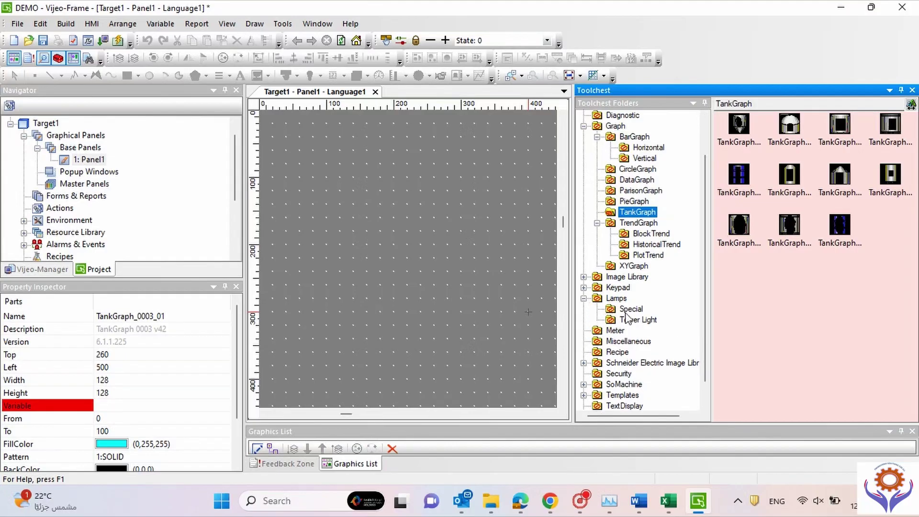
pyautogui.click(627, 310)
pyautogui.click(630, 320)
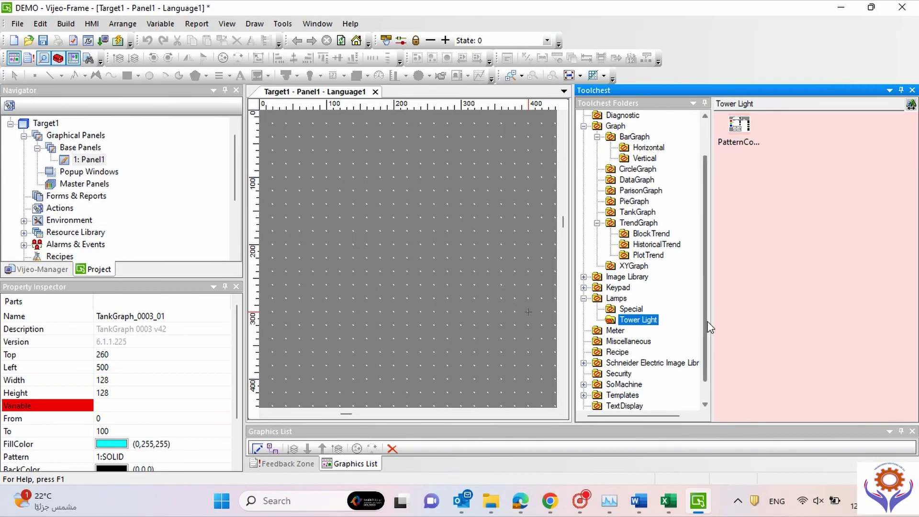
pyautogui.scroll(-1, 709, 327)
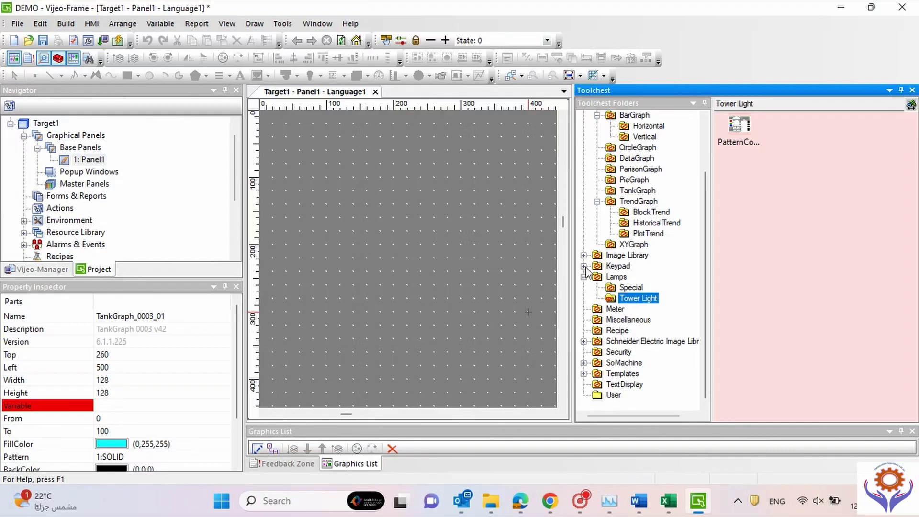
# Step: Browse the Schneider Electric Image Library's Boilers and Buttons images
pyautogui.click(583, 341)
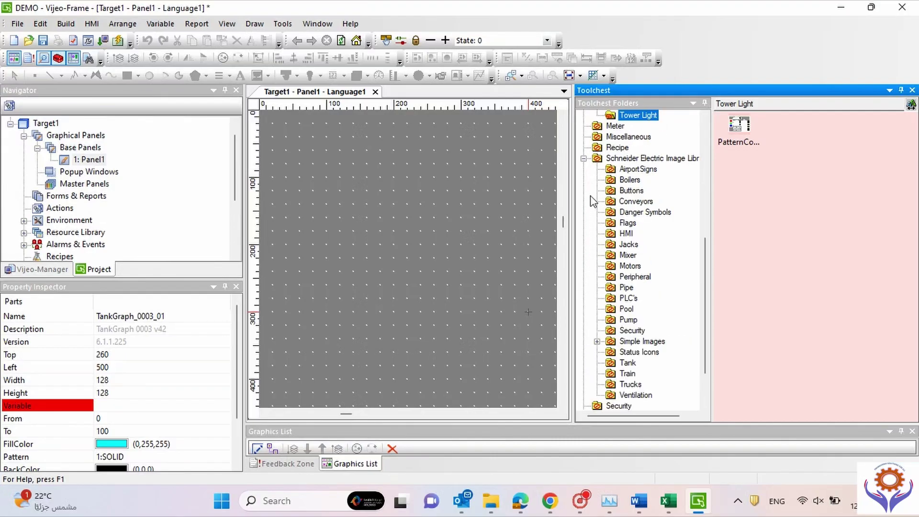
pyautogui.click(672, 161)
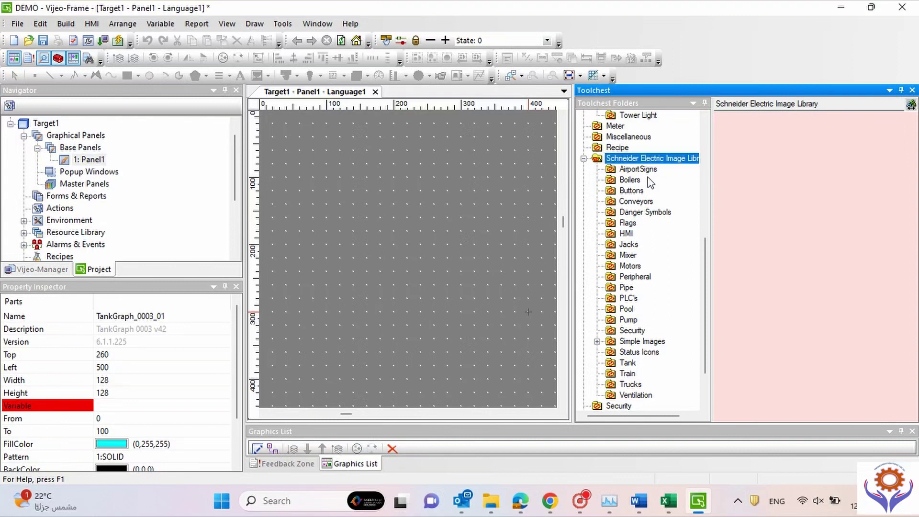
pyautogui.click(633, 183)
pyautogui.click(633, 191)
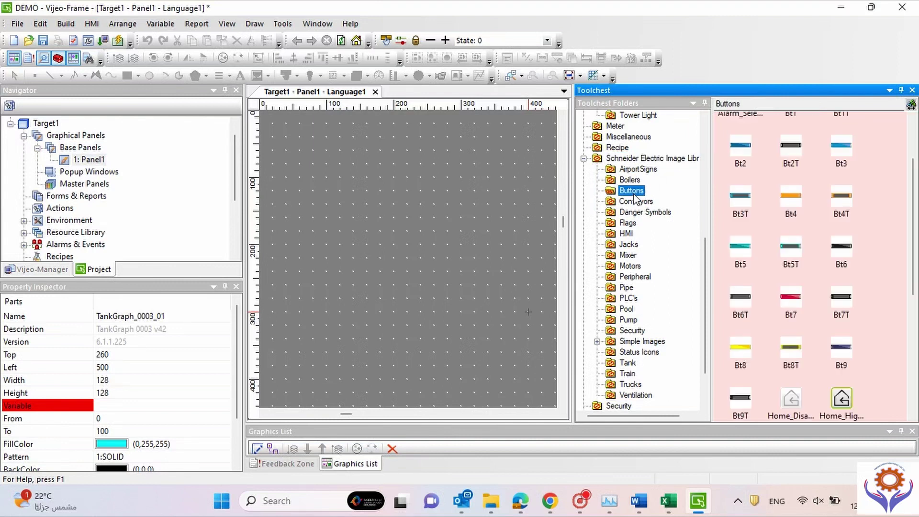
# Step: Browse the Conveyors, Pipe, Pump and Tank images in the Schneider Electric Image Library
pyautogui.click(636, 213)
pyautogui.click(628, 203)
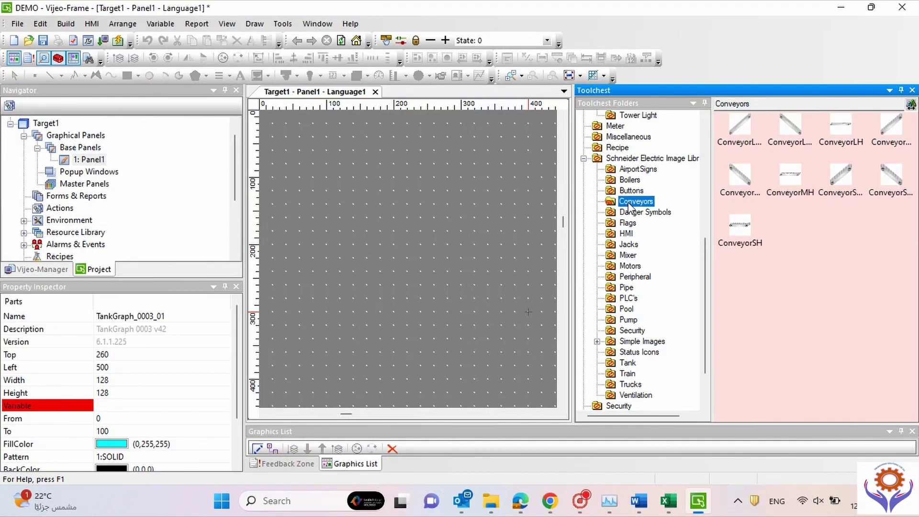
pyautogui.click(624, 290)
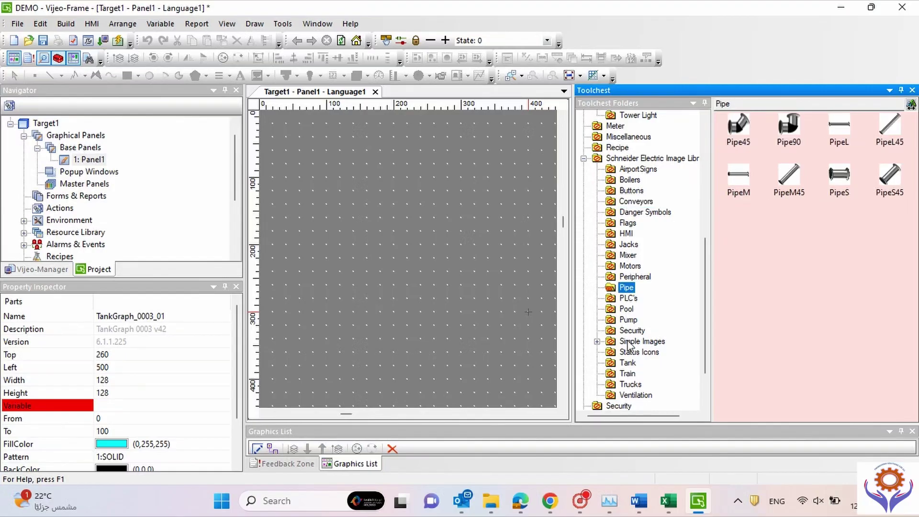
pyautogui.click(629, 321)
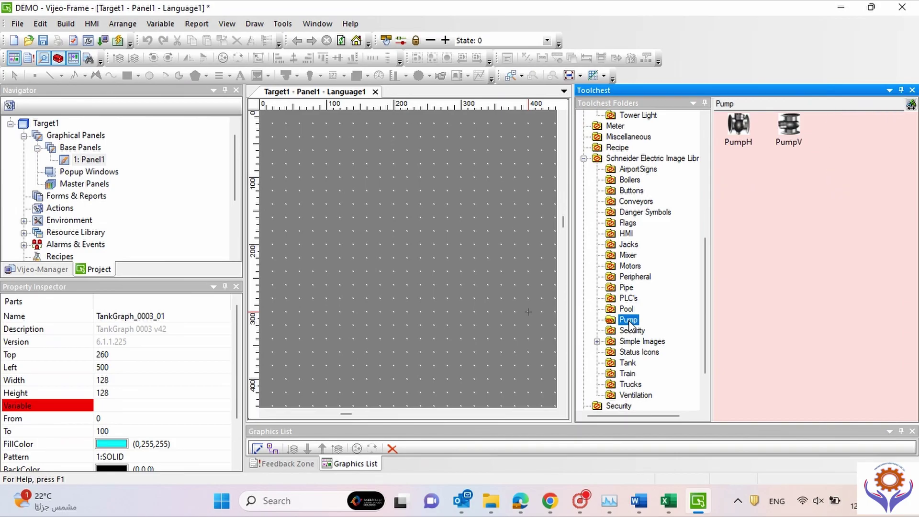
pyautogui.click(628, 363)
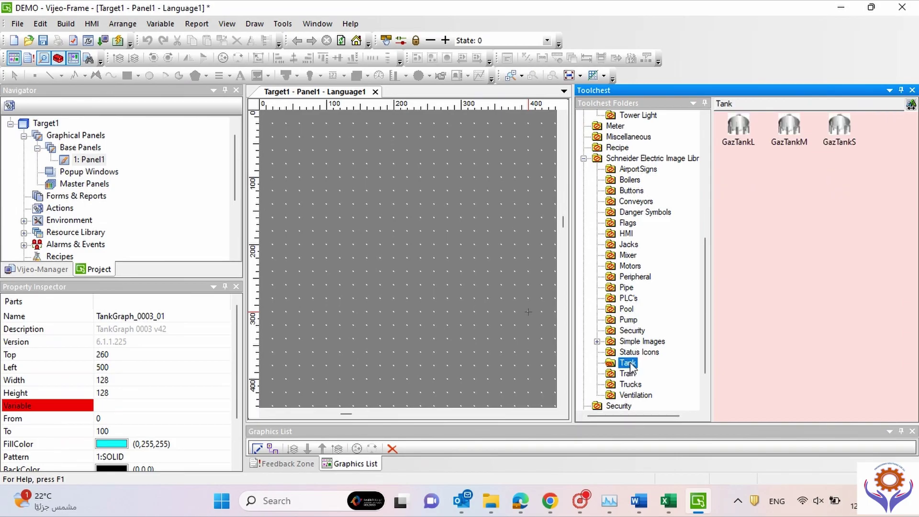
pyautogui.click(637, 319)
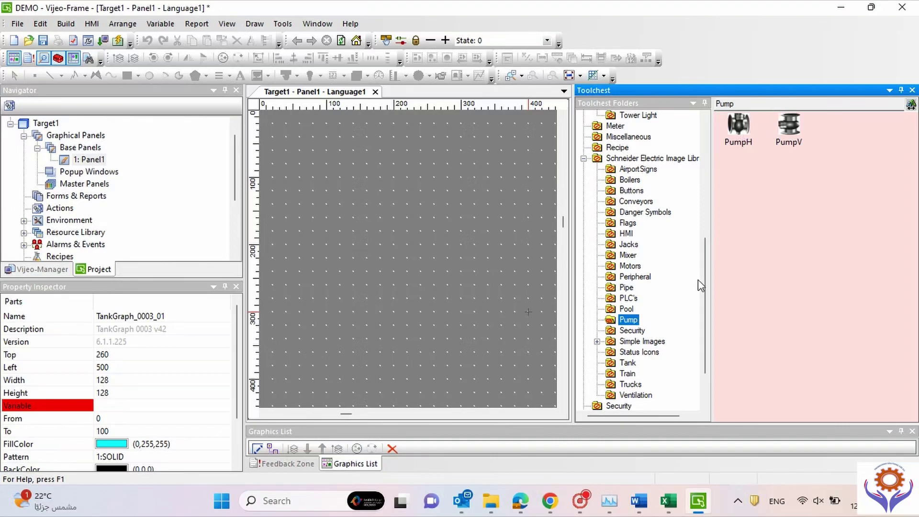
# Step: Open the folder import dialog for the Toolchest's User folder and close it without importing anything
pyautogui.moveTo(704, 286); pyautogui.dragTo(706, 313)
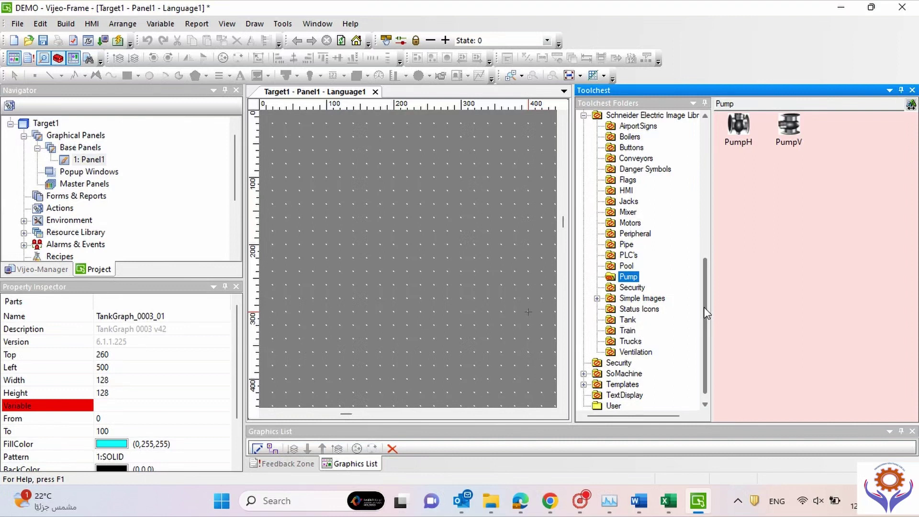
pyautogui.scroll(-1, 706, 313)
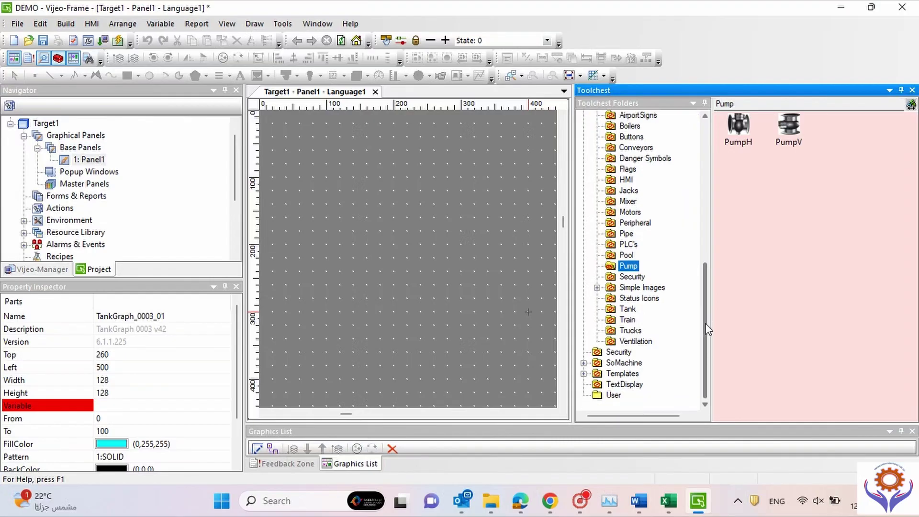
pyautogui.click(612, 396)
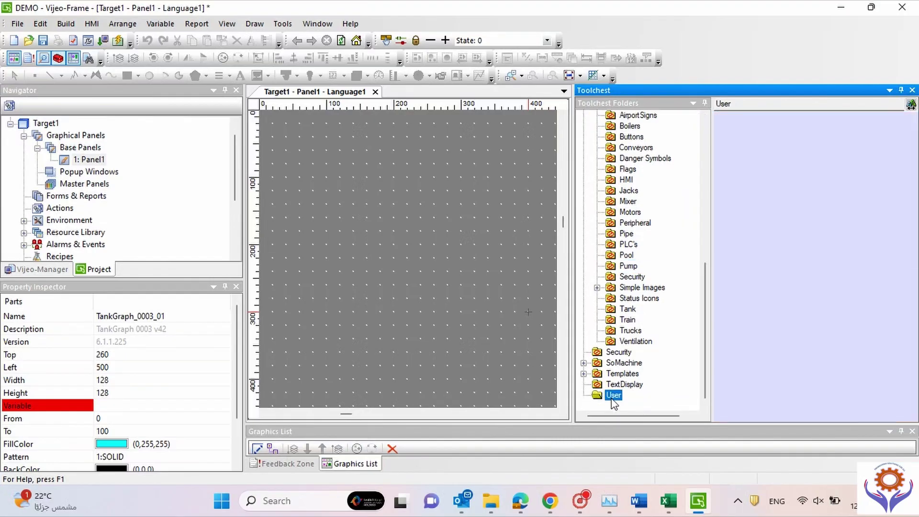
pyautogui.rightClick(613, 396)
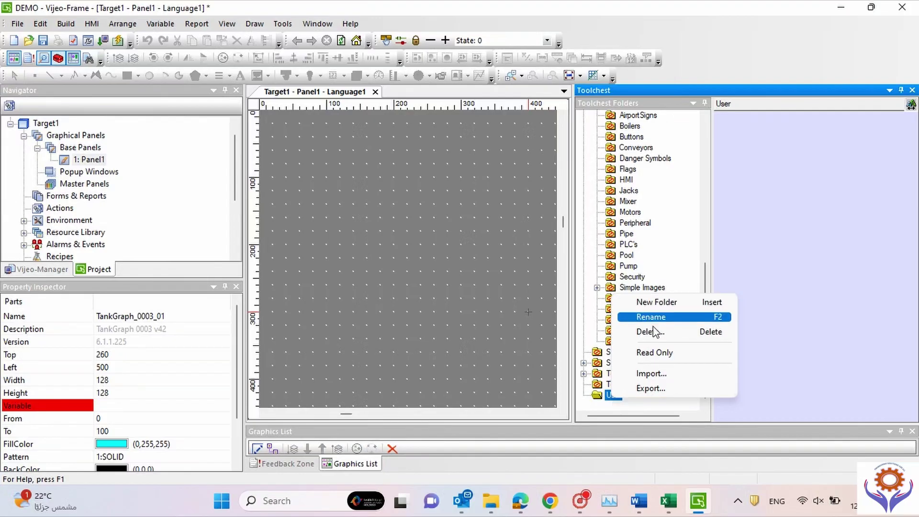
pyautogui.click(659, 374)
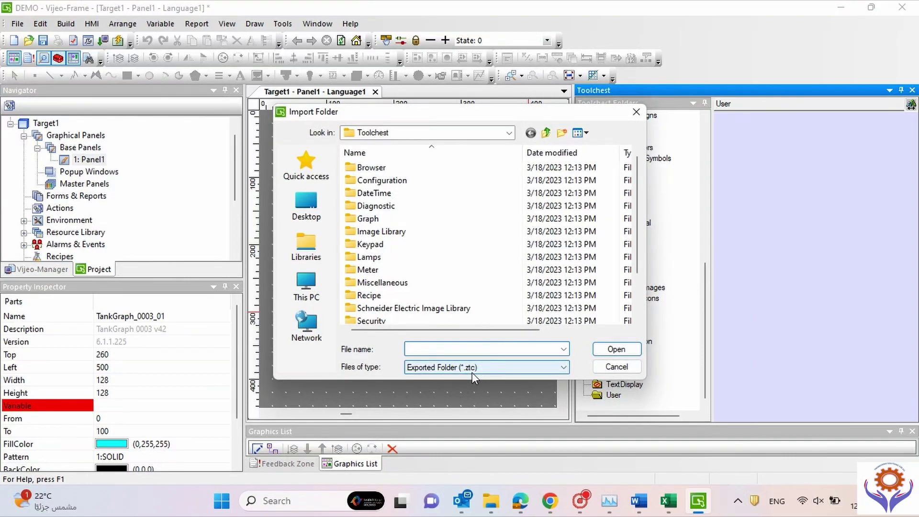
pyautogui.click(608, 368)
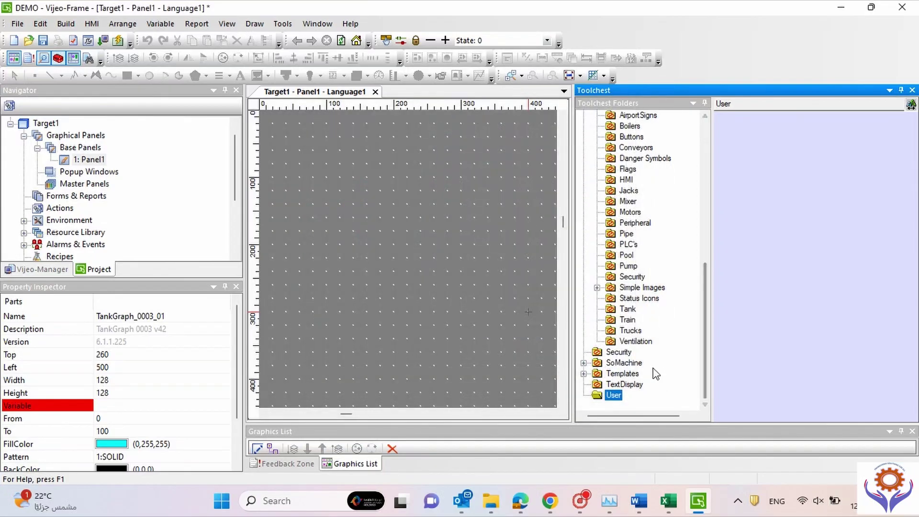
# Step: Look through the Templates and SoMachine folders and the Train images in the Toolchest
pyautogui.click(610, 384)
pyautogui.click(609, 377)
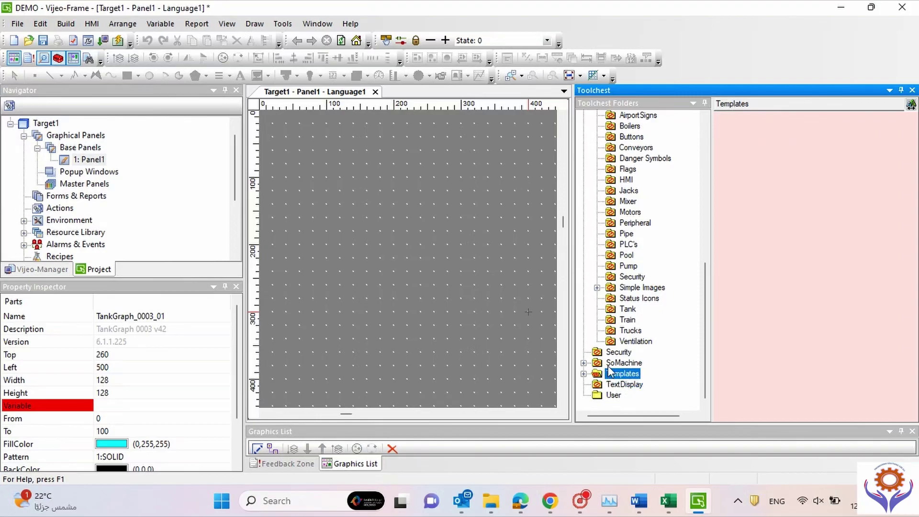
pyautogui.click(609, 364)
pyautogui.click(611, 342)
pyautogui.click(627, 320)
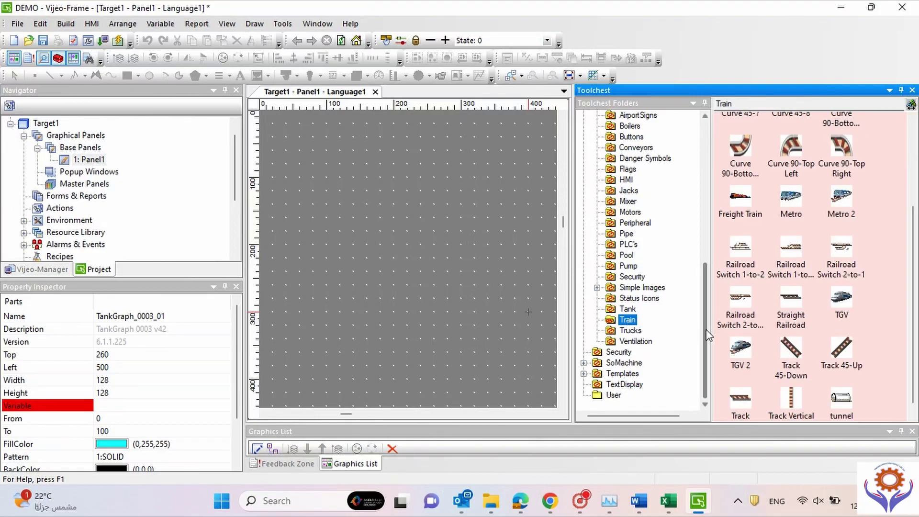
# Step: Place the PumpH image from the Pump folder on Panel1 at Top 140, Left 180
pyautogui.scroll(1, 707, 327)
pyautogui.click(627, 287)
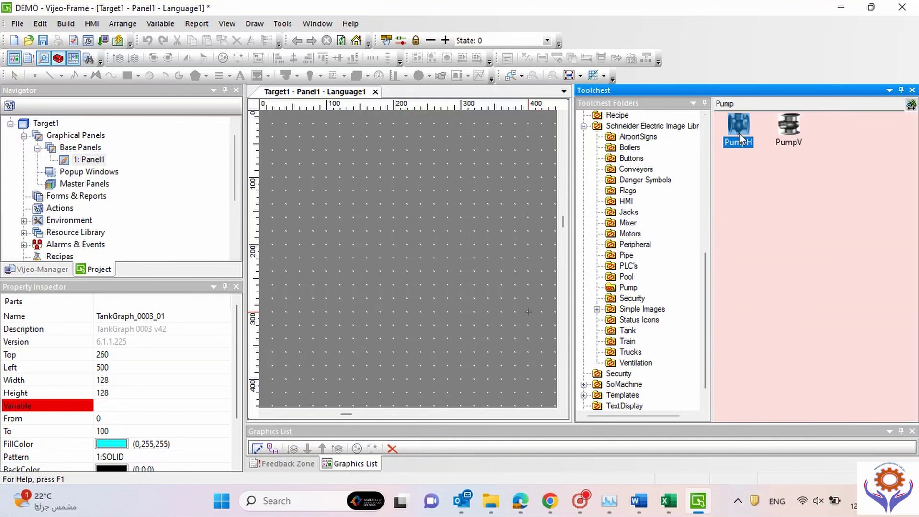
pyautogui.moveTo(789, 125); pyautogui.dragTo(446, 249)
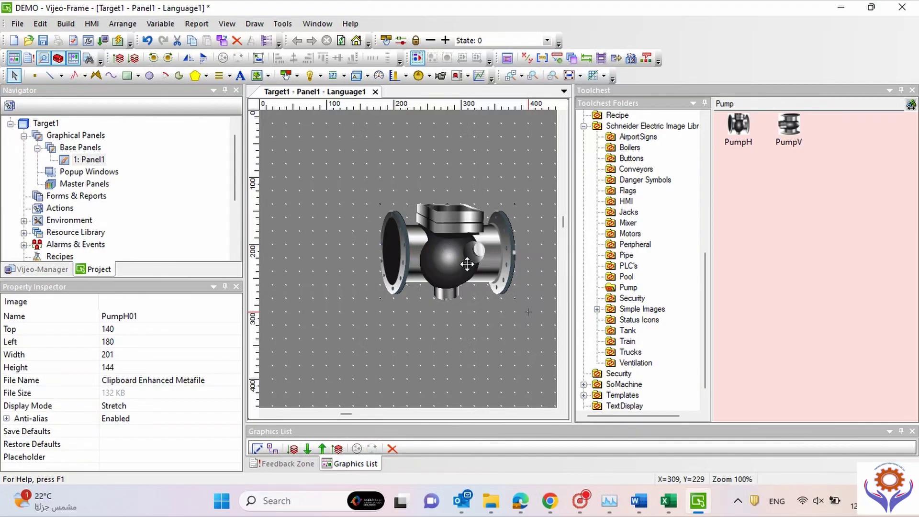
# Step: Place the full-circle meter Meter_01_01 on Panel1 at Top 20, Left 20, and delete it again
pyautogui.moveTo(700, 293); pyautogui.dragTo(698, 205)
pyautogui.click(616, 276)
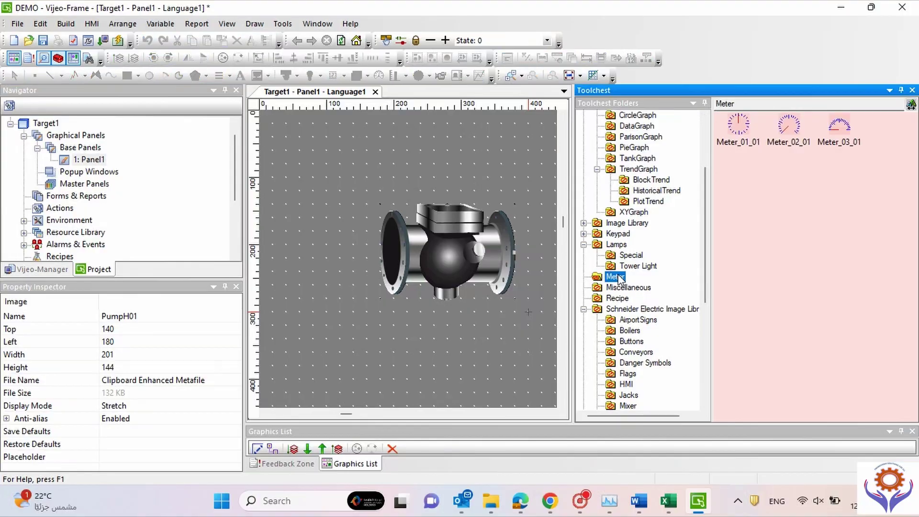
pyautogui.click(632, 266)
pyautogui.click(622, 277)
pyautogui.moveTo(839, 126); pyautogui.dragTo(391, 173)
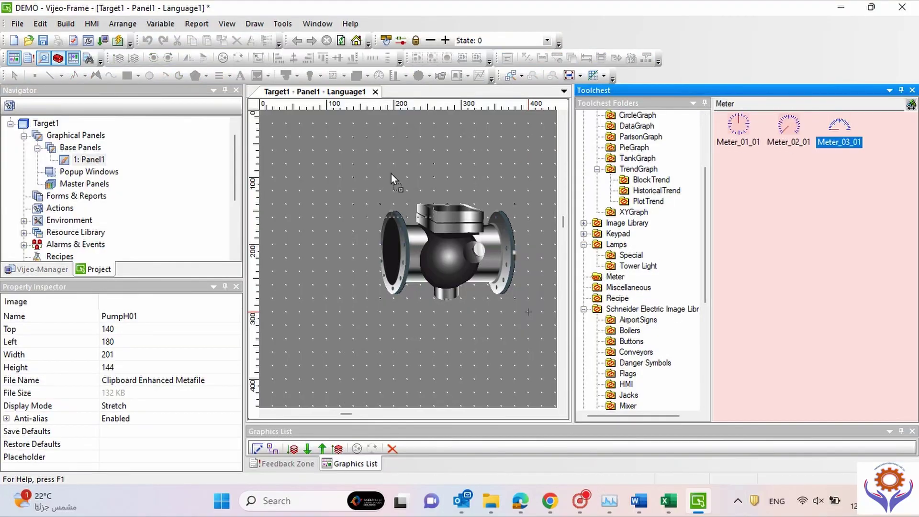
pyautogui.moveTo(320, 175); pyautogui.dragTo(320, 169)
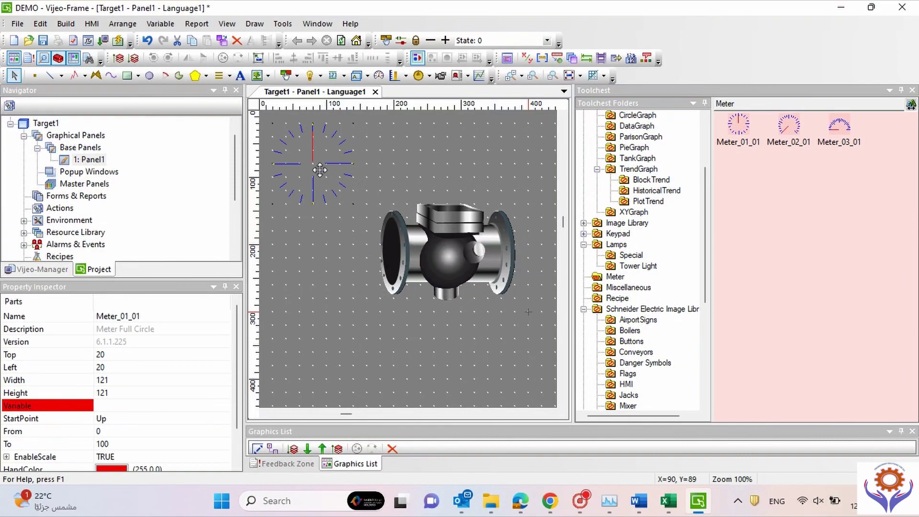
pyautogui.press('Delete')
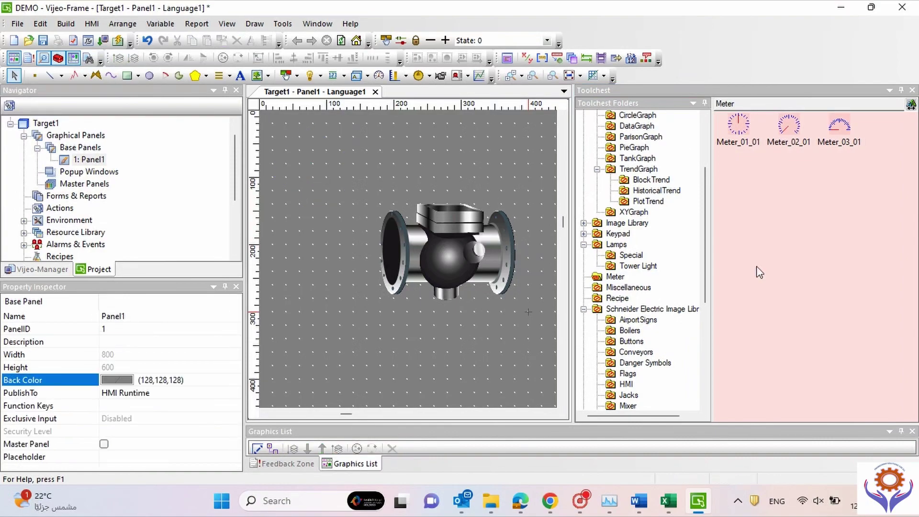
# Step: Look through the Browser, Configuration and DateTime parts in the Toolchest
pyautogui.moveTo(704, 237); pyautogui.dragTo(702, 163)
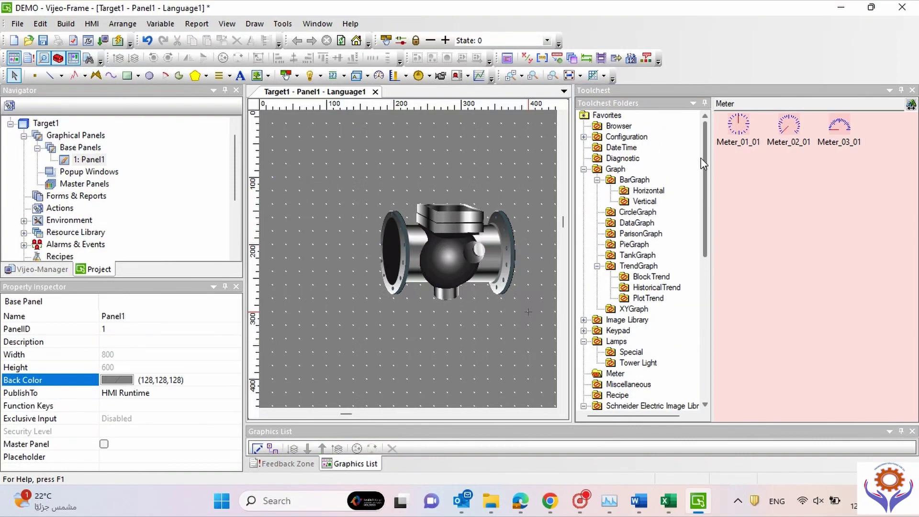
pyautogui.click(621, 127)
pyautogui.click(627, 137)
pyautogui.click(625, 148)
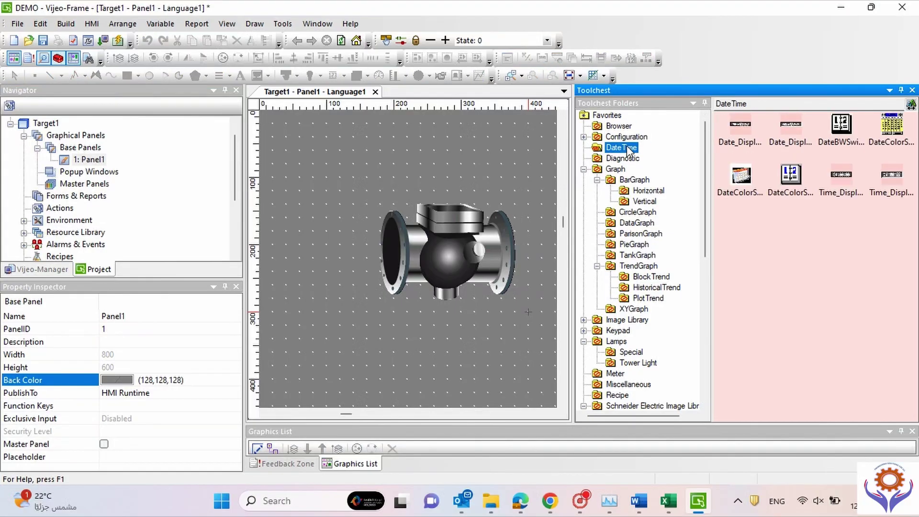
pyautogui.click(618, 128)
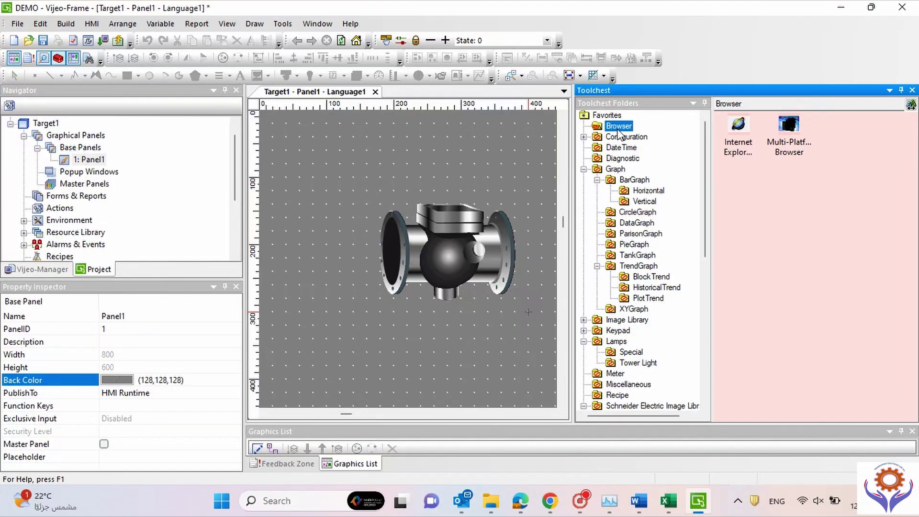
# Step: Browse the Peripheral, Pump and PLC's images in the Schneider Electric Image Library and pick out the M340 image
pyautogui.moveTo(708, 211); pyautogui.dragTo(707, 357)
pyautogui.click(629, 181)
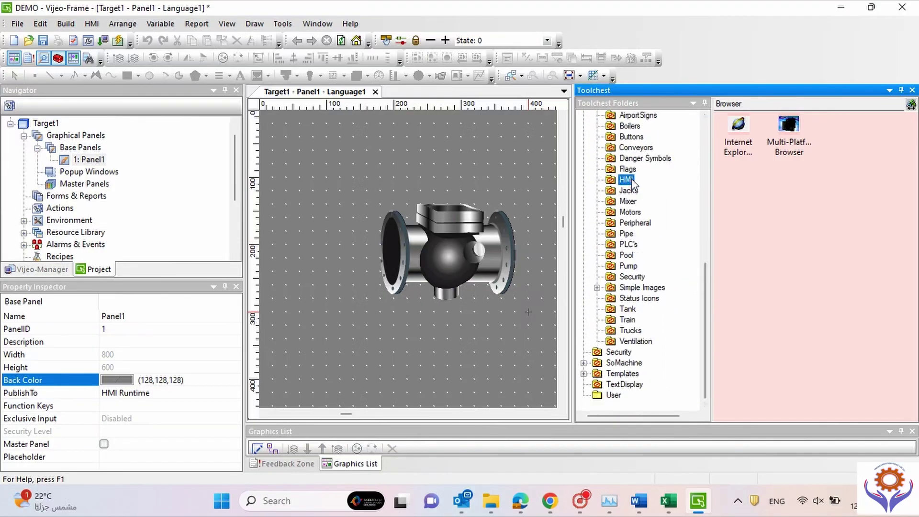
pyautogui.click(629, 191)
pyautogui.click(631, 223)
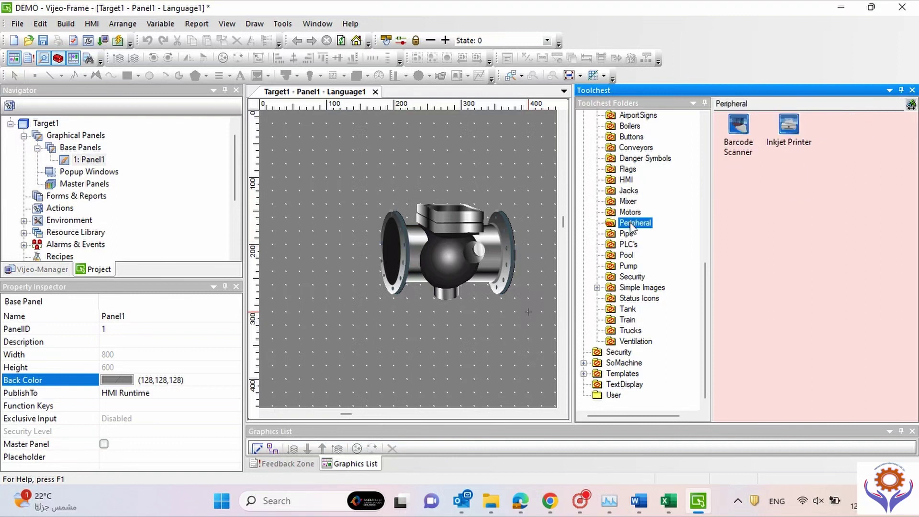
pyautogui.click(628, 244)
pyautogui.click(628, 265)
pyautogui.click(628, 257)
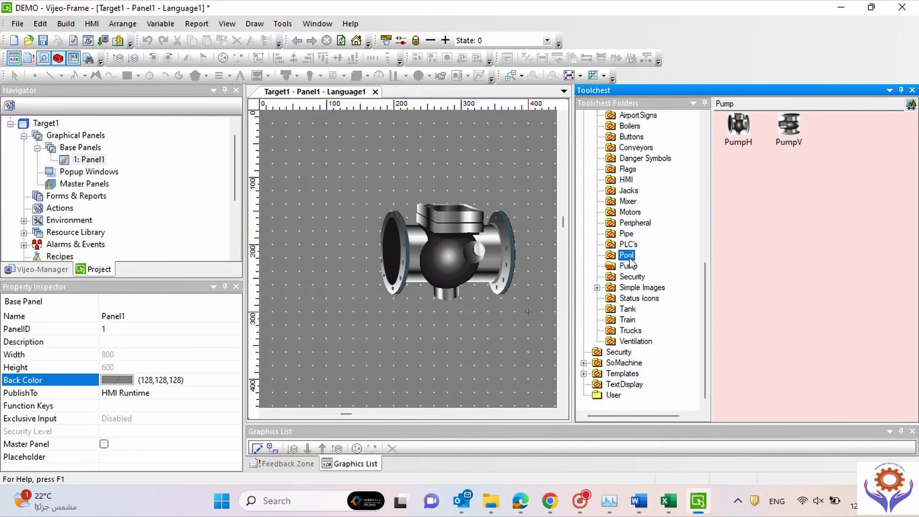
pyautogui.click(628, 244)
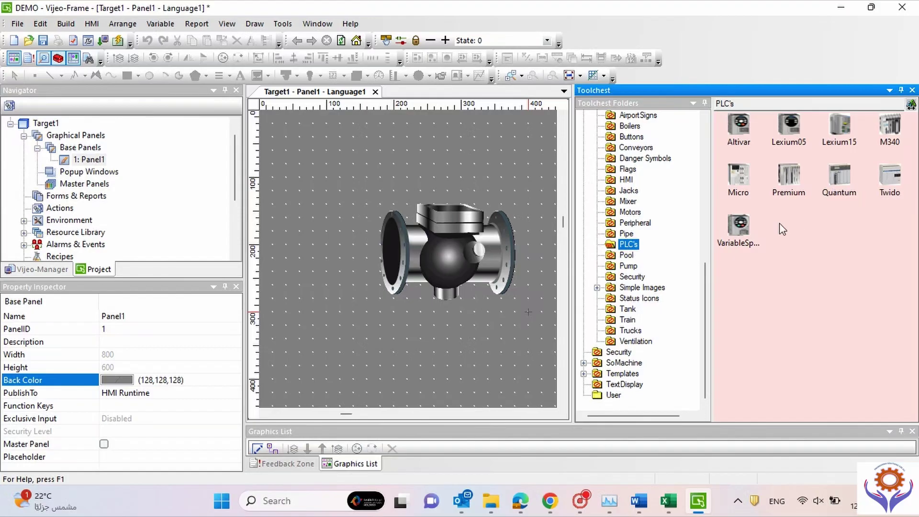
pyautogui.click(901, 133)
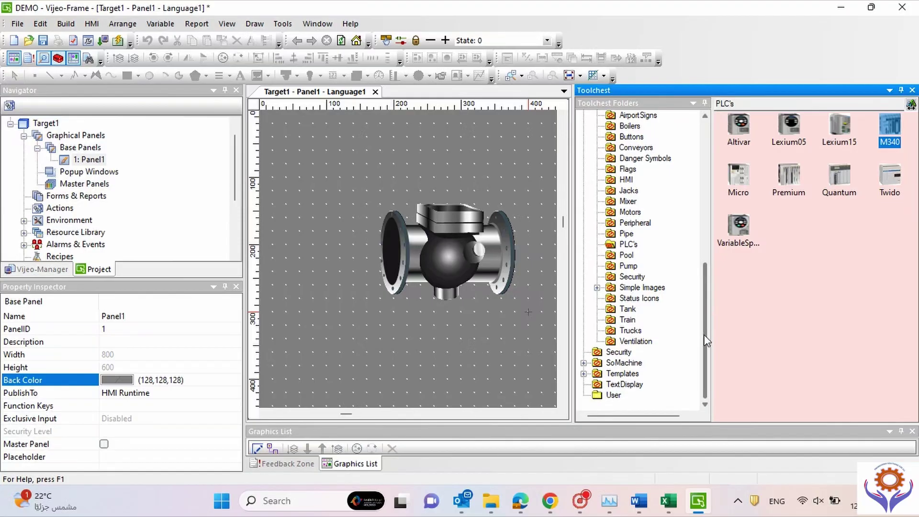
# Step: Check the SoMachine and Templates folders, and return to the main Schneider Electric Image Library folder
pyautogui.click(617, 363)
pyautogui.click(619, 373)
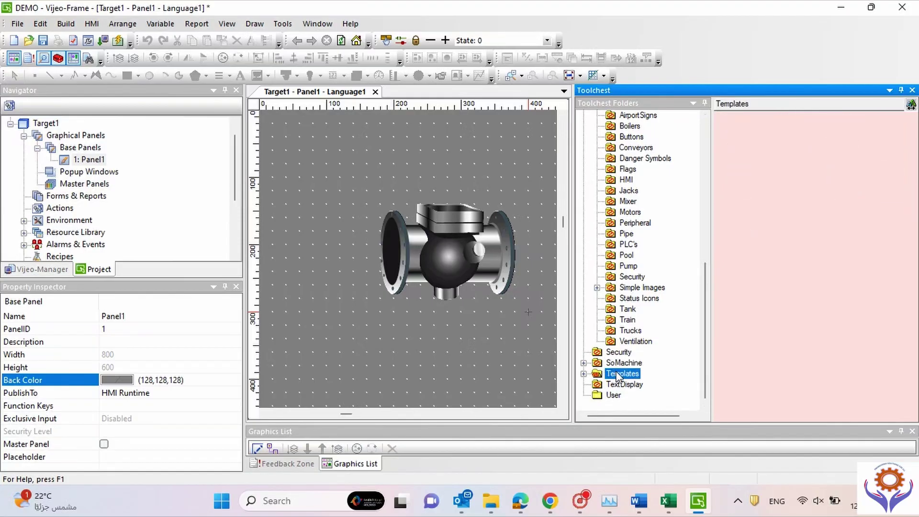
pyautogui.click(583, 374)
pyautogui.scroll(-2, 703, 352)
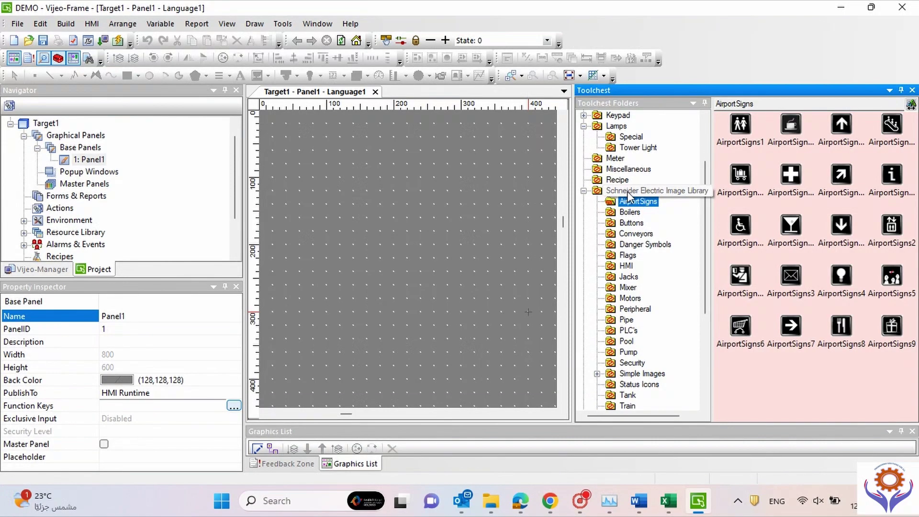
pyautogui.click(628, 192)
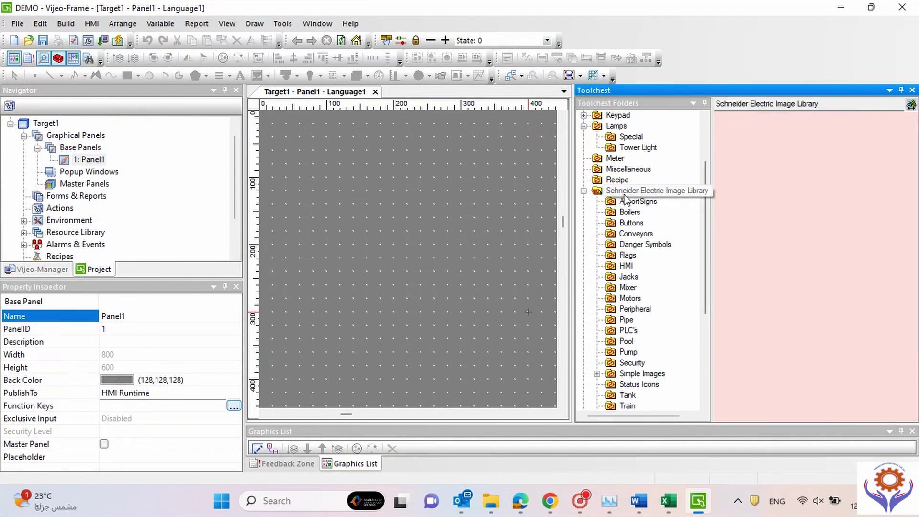
pyautogui.click(624, 192)
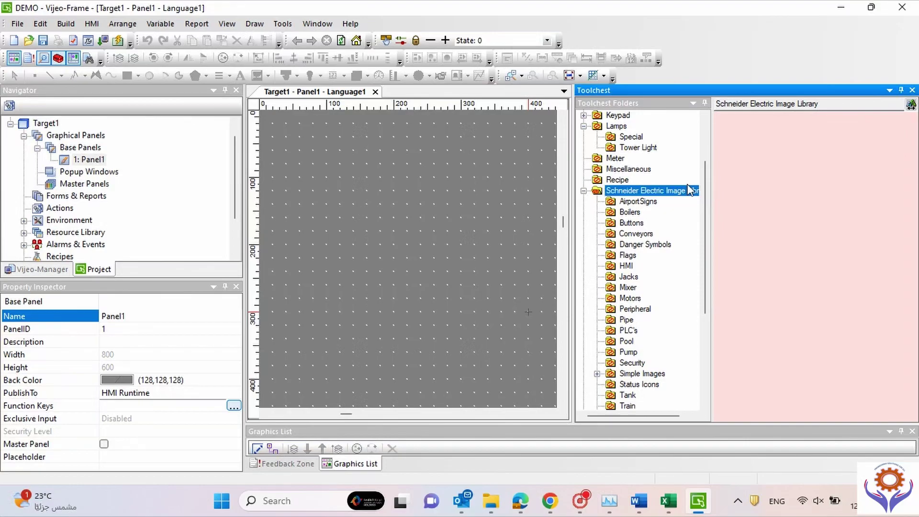
# Step: Look through the Boilers, Conveyors and HMI folders of the Schneider Electric Image Library, and collapse that library
pyautogui.click(629, 212)
pyautogui.click(636, 233)
pyautogui.click(626, 266)
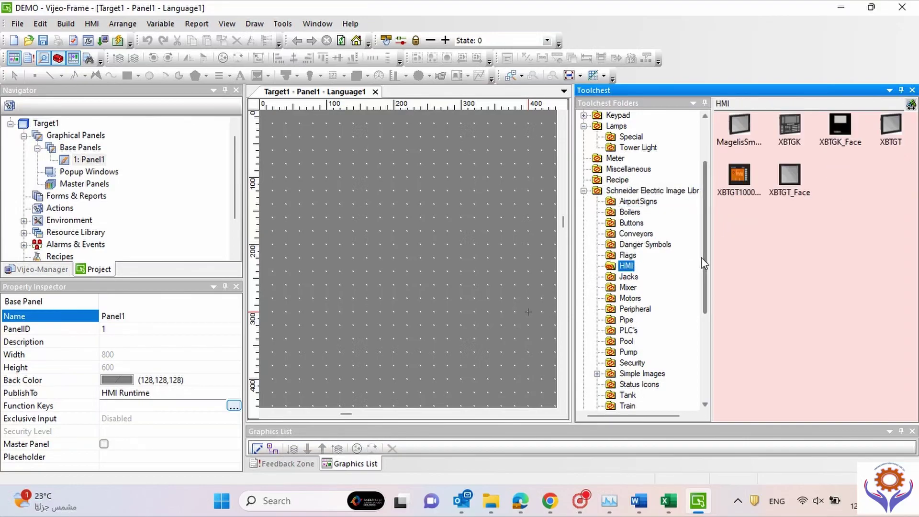
pyautogui.moveTo(703, 257); pyautogui.dragTo(705, 205)
pyautogui.click(583, 266)
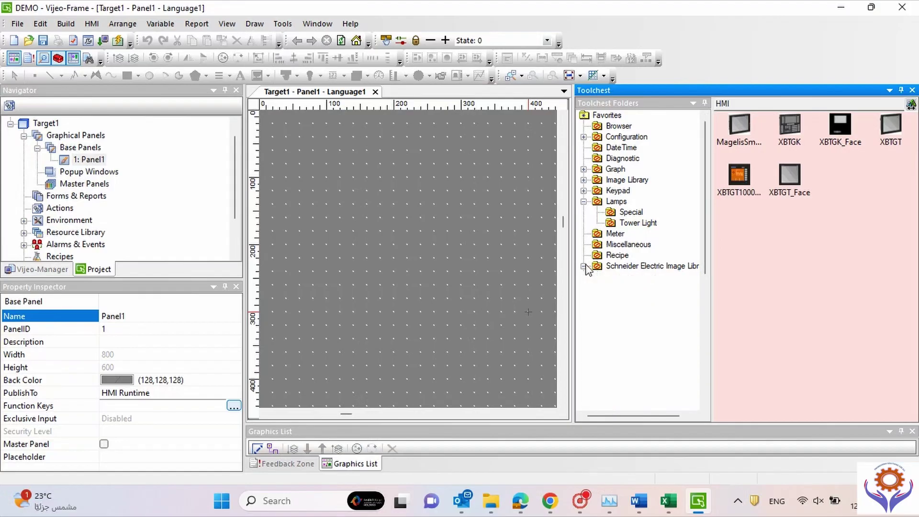
# Step: Expand the Image Library and look through its categories from Air Conditioning to Food, including Chemical, Conveyors, Belt and Finishing
pyautogui.click(584, 180)
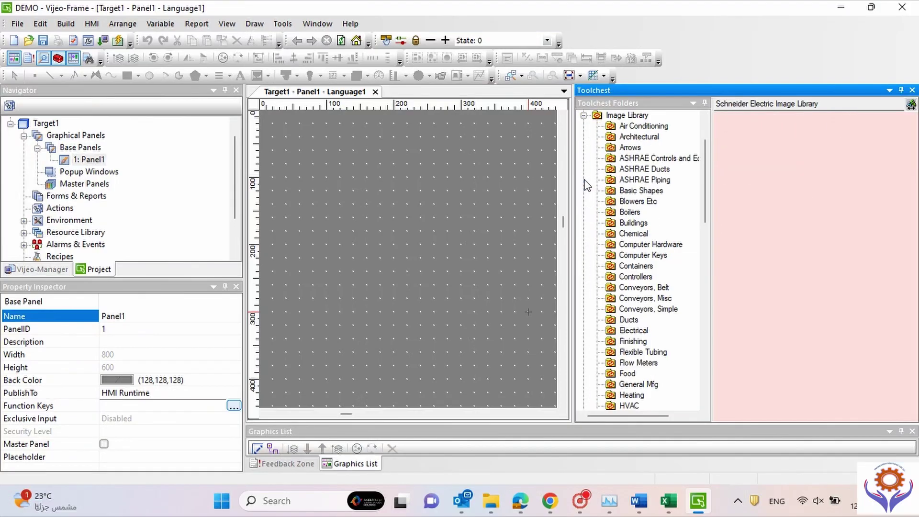
pyautogui.click(625, 127)
pyautogui.click(629, 145)
pyautogui.click(633, 168)
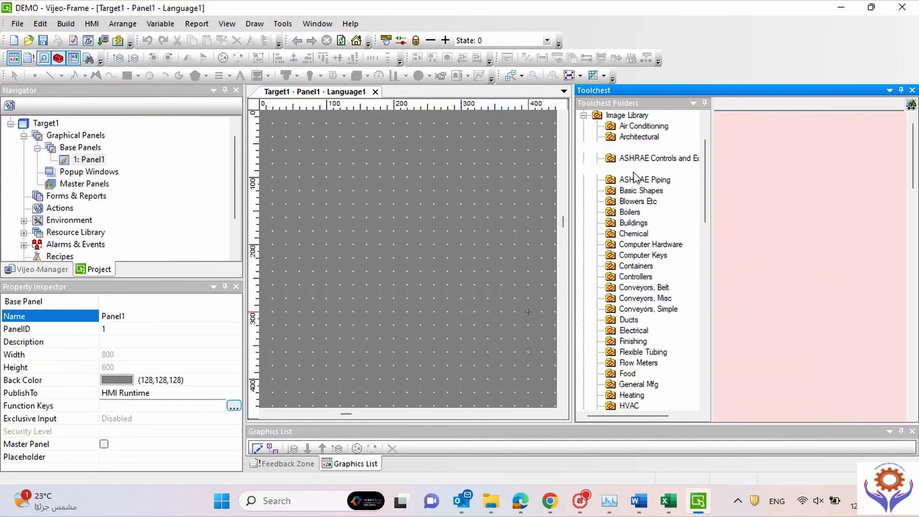
pyautogui.click(639, 237)
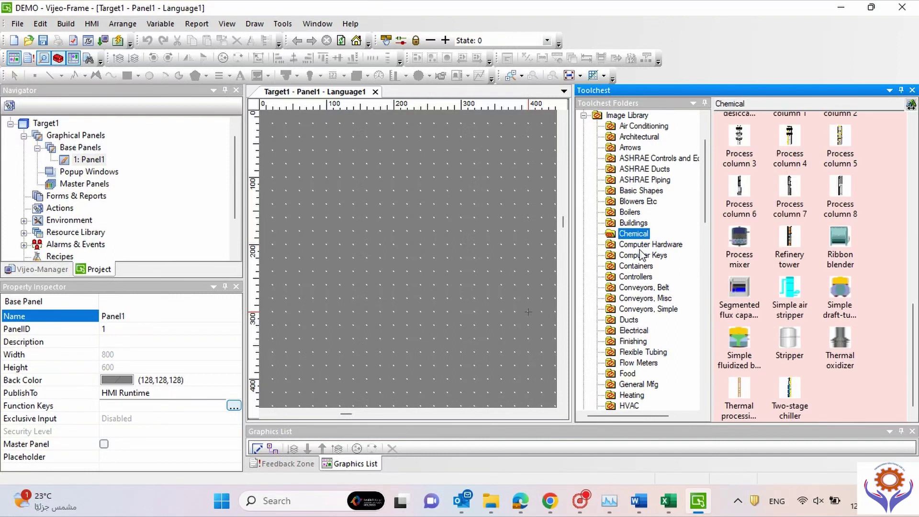
pyautogui.moveTo(707, 208); pyautogui.dragTo(706, 229)
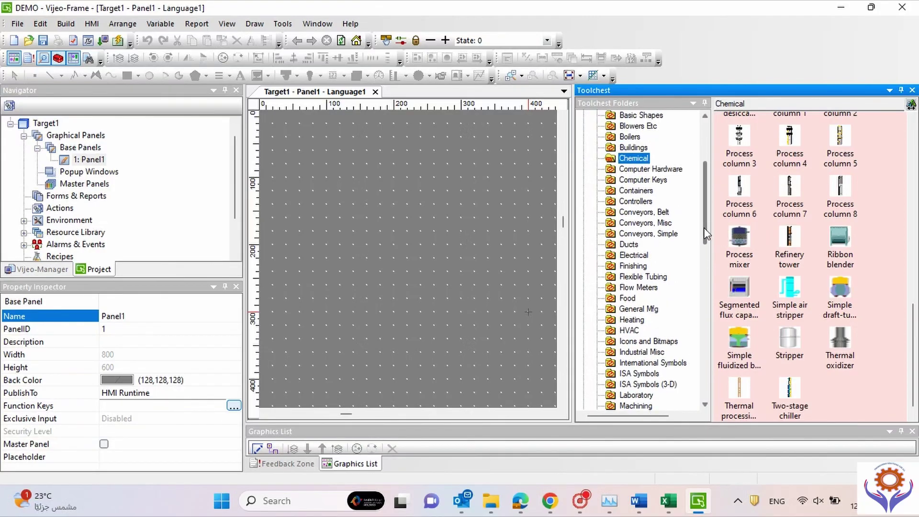
pyautogui.click(631, 171)
pyautogui.click(632, 188)
pyautogui.click(635, 212)
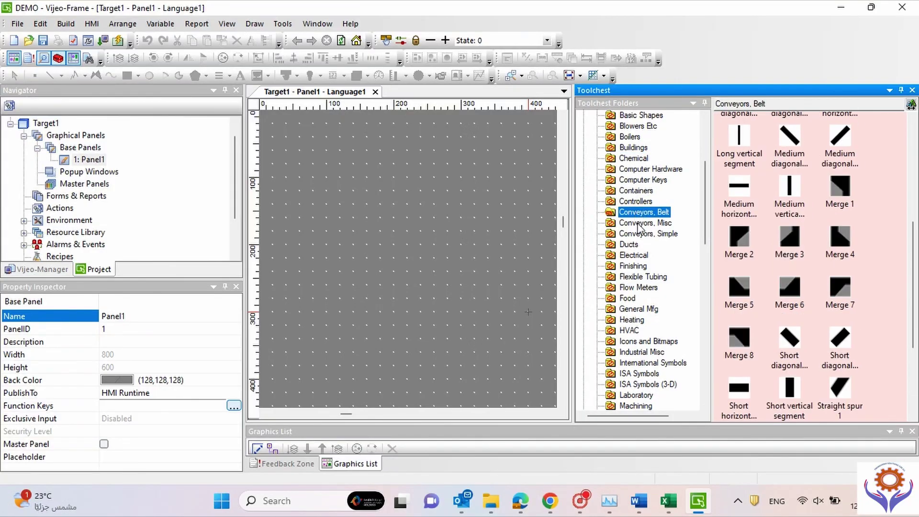
pyautogui.click(636, 245)
pyautogui.click(640, 266)
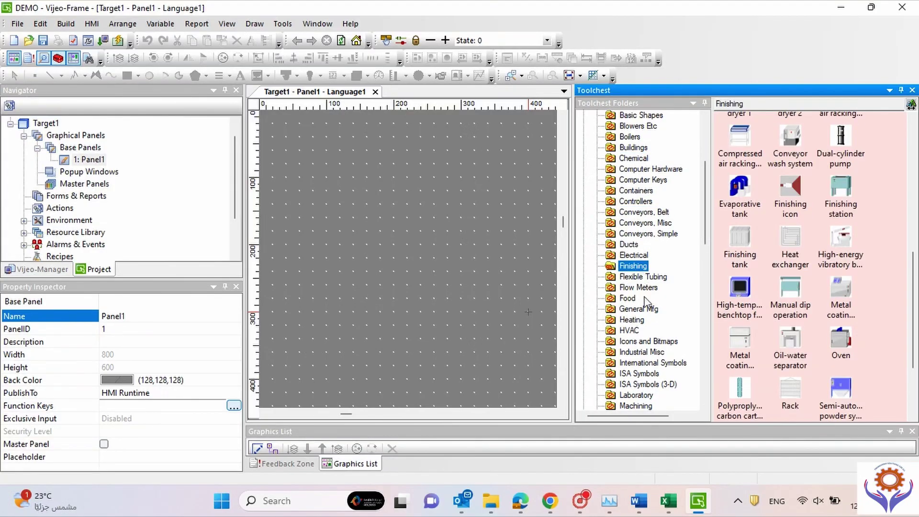
pyautogui.click(630, 299)
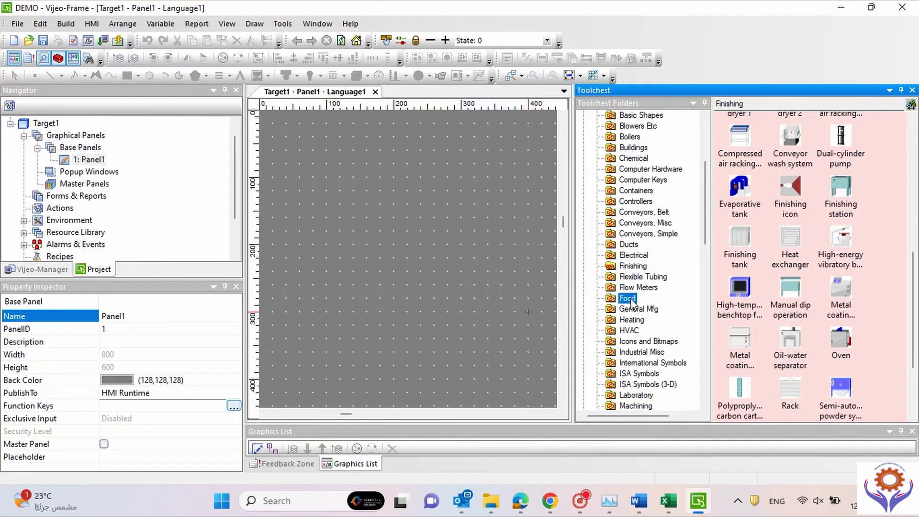
# Step: Place the Explosion-proof pump from the Pumps category on Panel1 and move it to about left 268, top 220
pyautogui.moveTo(704, 226); pyautogui.dragTo(702, 299)
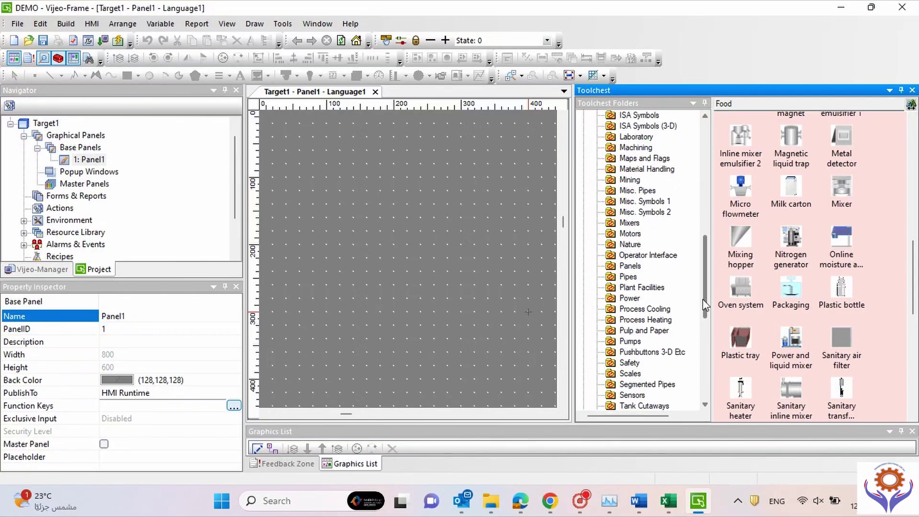
pyautogui.click(630, 341)
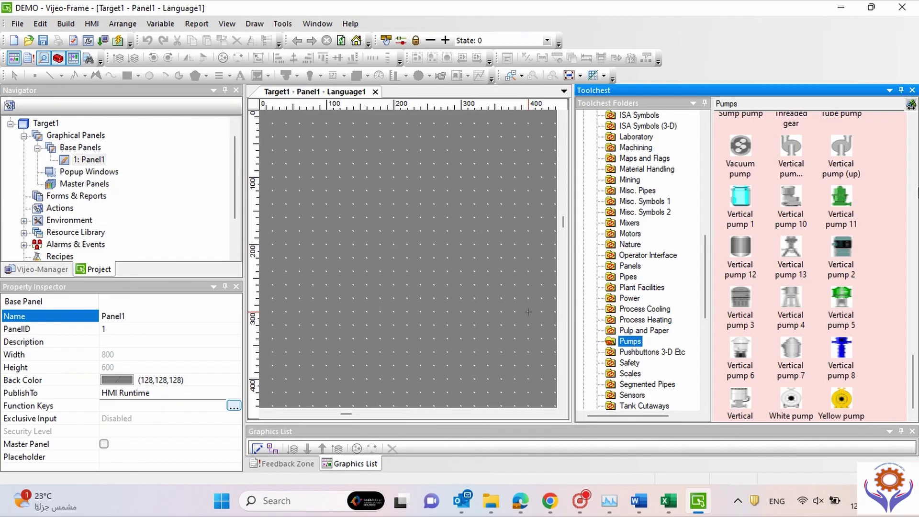
pyautogui.moveTo(914, 397); pyautogui.dragTo(904, 150)
pyautogui.scroll(-6, 905, 165)
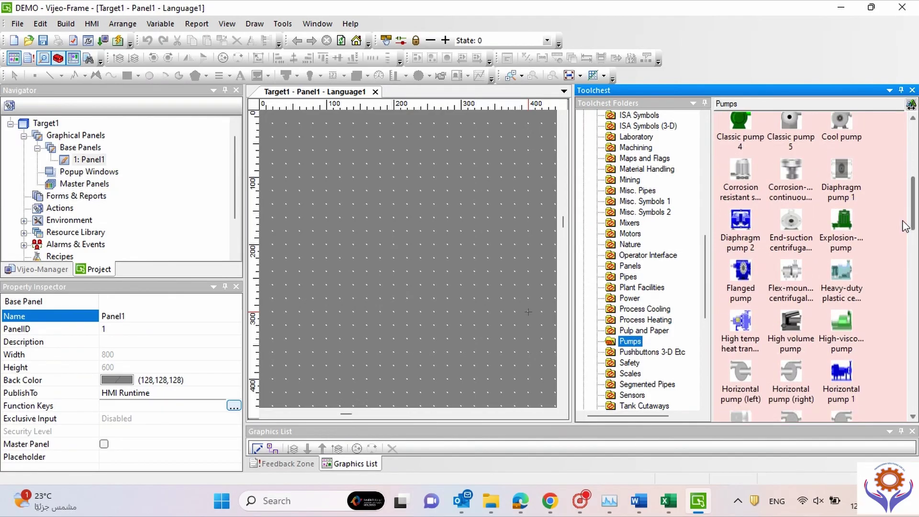
pyautogui.click(842, 192)
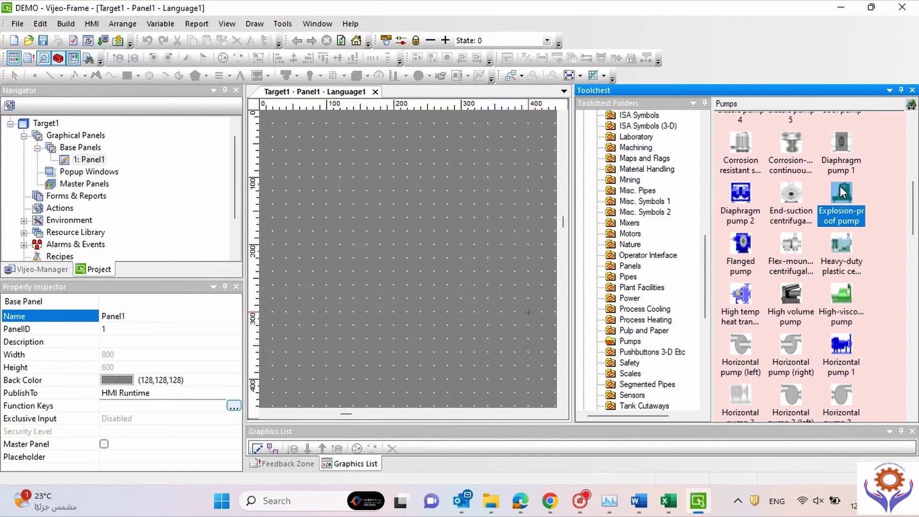
pyautogui.moveTo(842, 191); pyautogui.dragTo(371, 247)
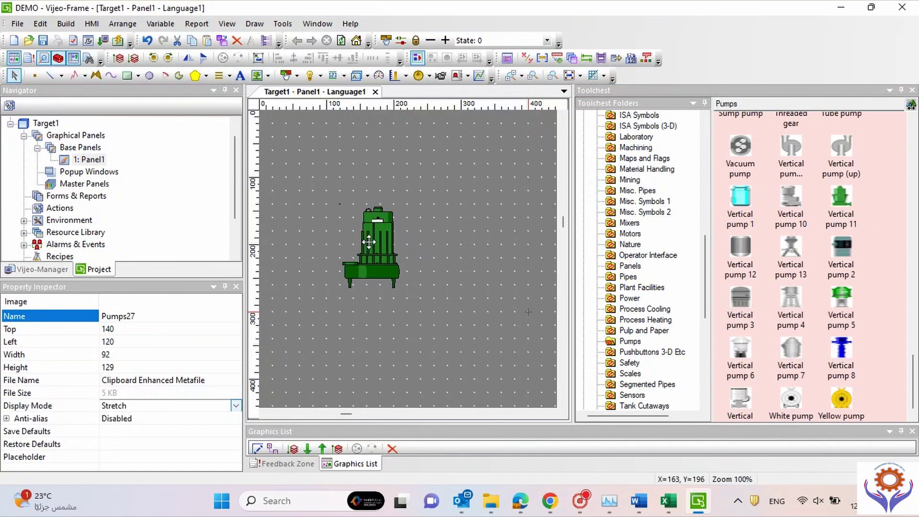
pyautogui.moveTo(473, 293); pyautogui.dragTo(475, 292)
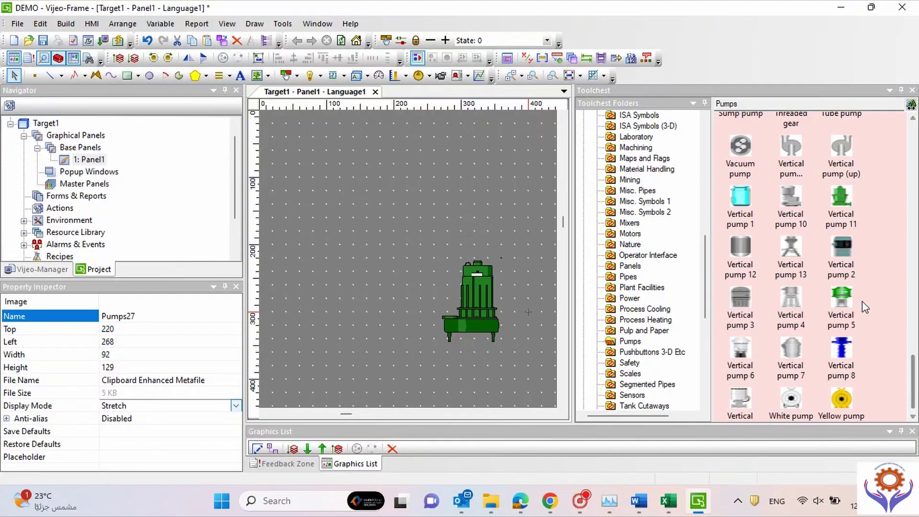
# Step: Place Vertical pump 5 on Panel1 beside the explosion-proof pump, at about left 140, top 160
pyautogui.click(841, 295)
pyautogui.moveTo(842, 295); pyautogui.dragTo(370, 258)
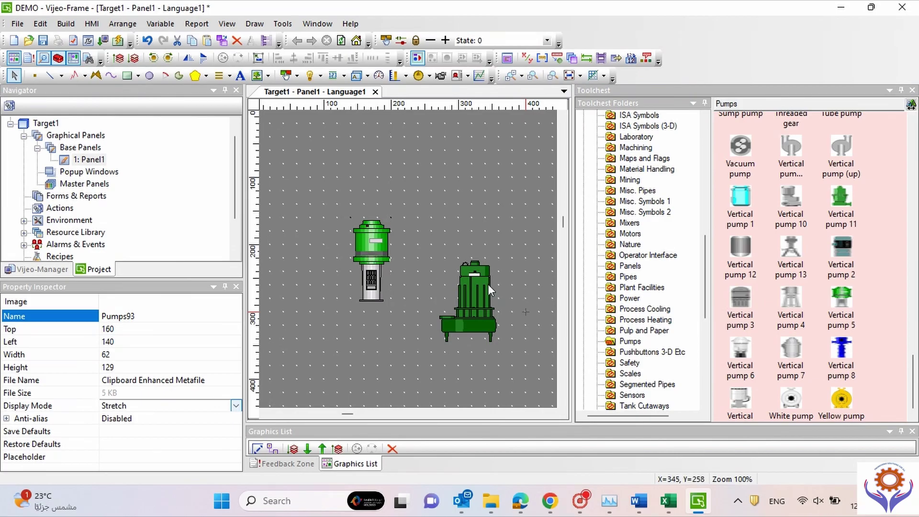
pyautogui.scroll(-1, 913, 390)
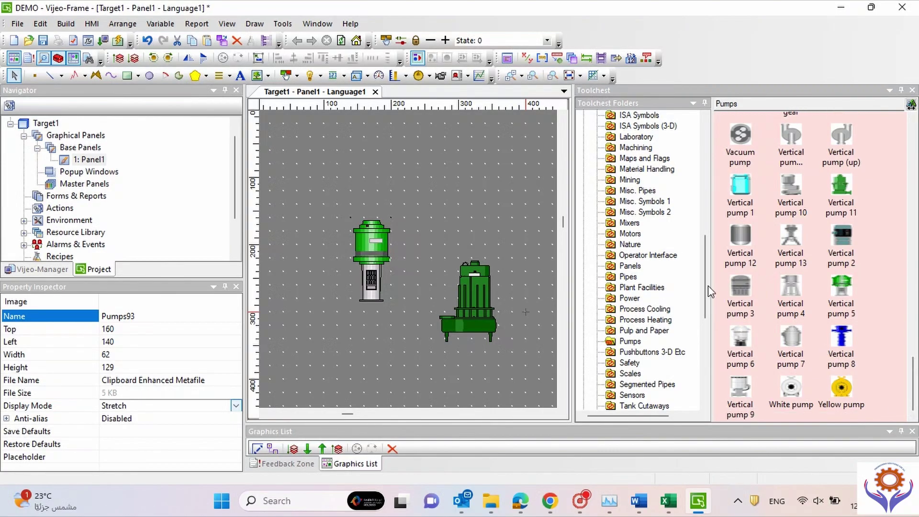
# Step: Place the Rotary plug valve from the Valves category above the explosion-proof pump, at about left 280, top 40
pyautogui.moveTo(708, 285); pyautogui.dragTo(703, 316)
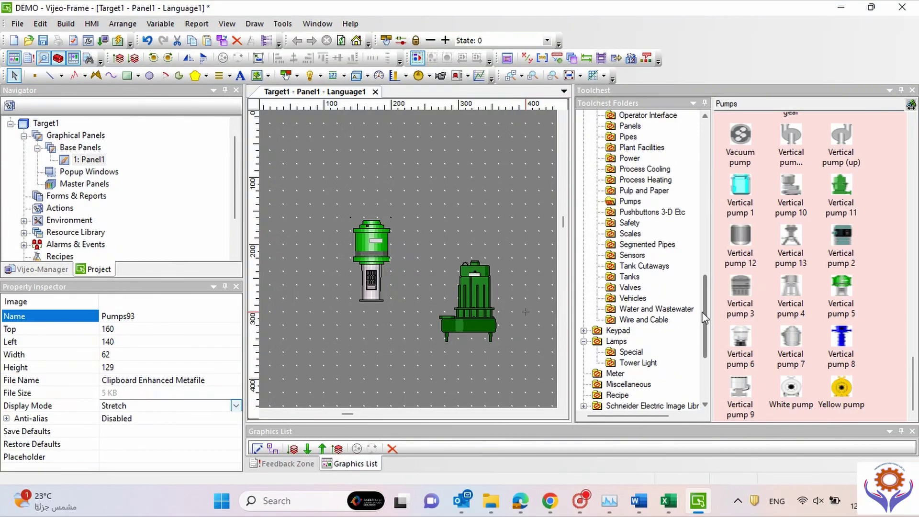
pyautogui.click(626, 288)
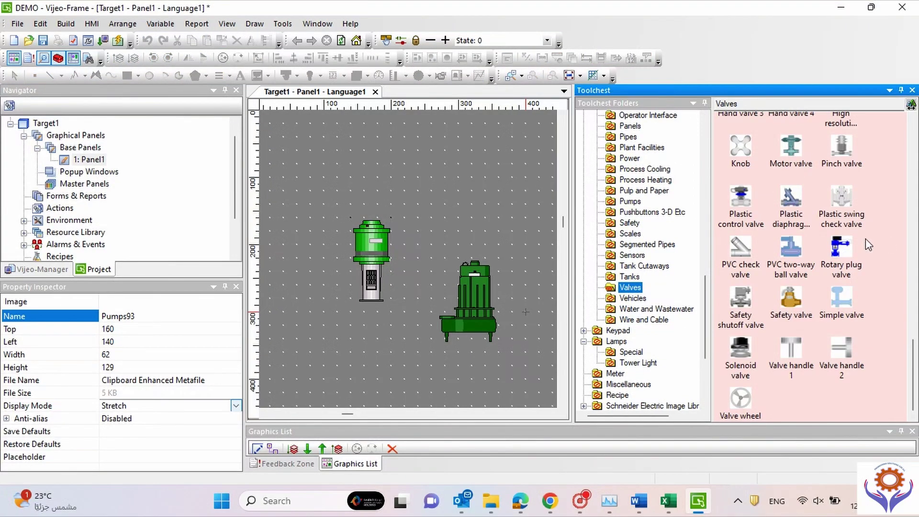
pyautogui.moveTo(847, 251); pyautogui.dragTo(488, 180)
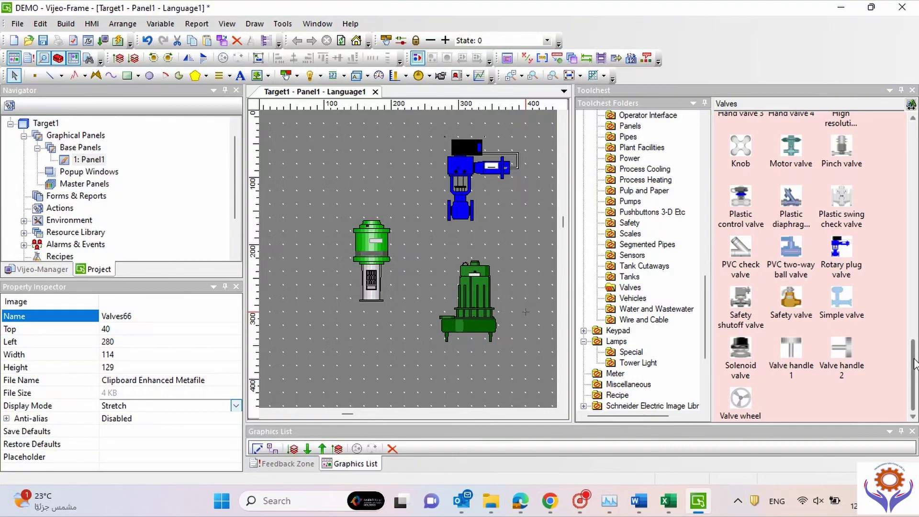
# Step: Place the Control valve with diaphragm activator above the vertical pump at about left 100, top 0, and delete the rotary plug valve
pyautogui.moveTo(912, 363); pyautogui.dragTo(908, 282)
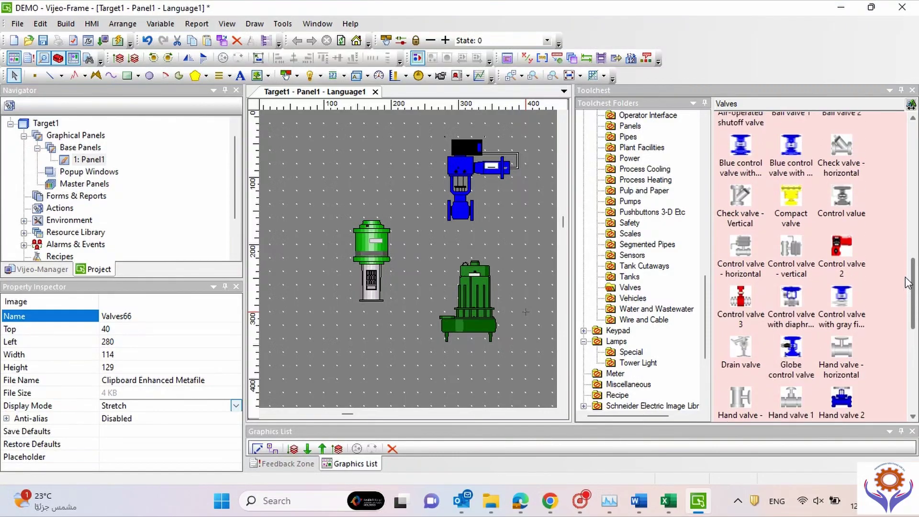
pyautogui.click(791, 306)
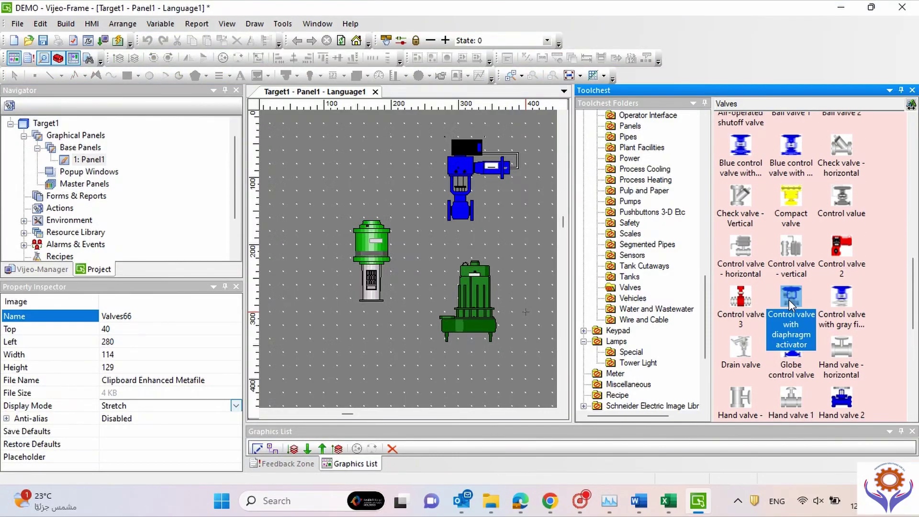
pyautogui.moveTo(790, 306); pyautogui.dragTo(341, 158)
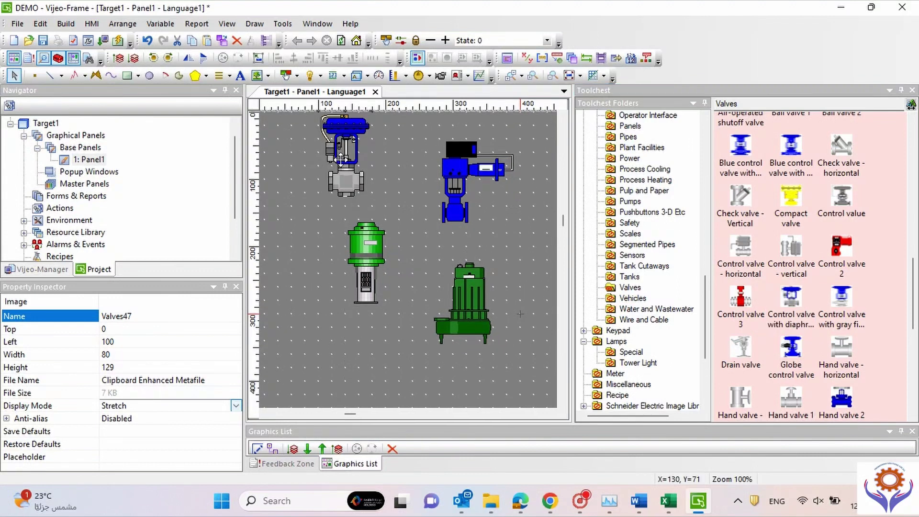
pyautogui.click(447, 183)
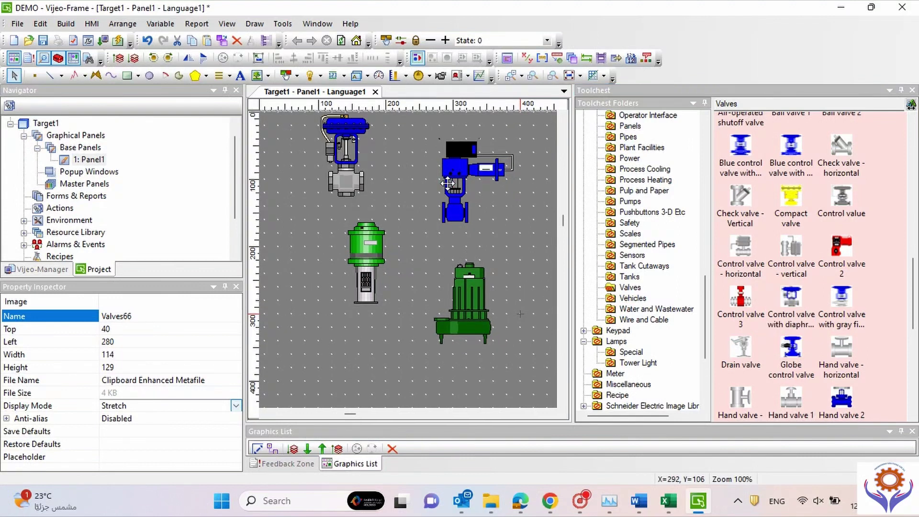
pyautogui.press('Delete')
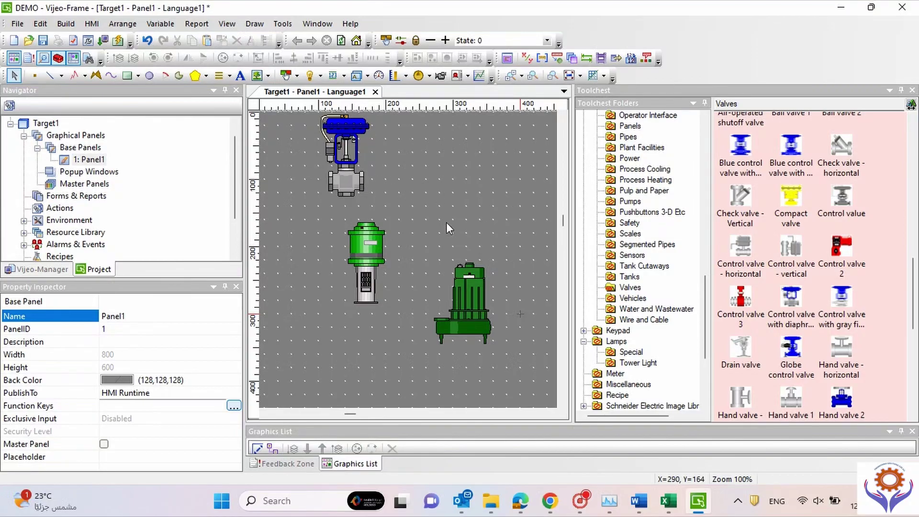
# Step: Place the Storage facility 5 tank from the Tanks category above the explosion-proof pump, beside the control valve
pyautogui.click(630, 276)
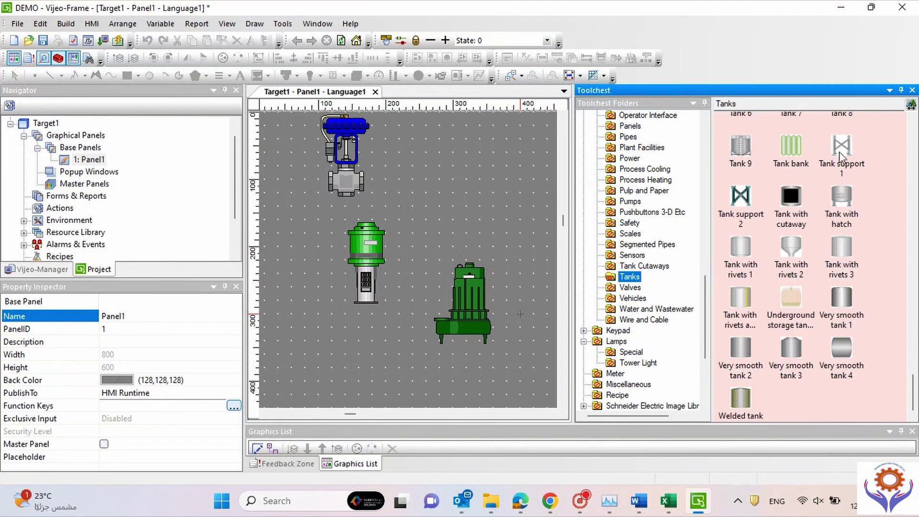
pyautogui.moveTo(911, 385)
pyautogui.mouseDown()
pyautogui.moveTo(903, 184)
pyautogui.moveTo(902, 269)
pyautogui.mouseUp()
pyautogui.click(838, 237)
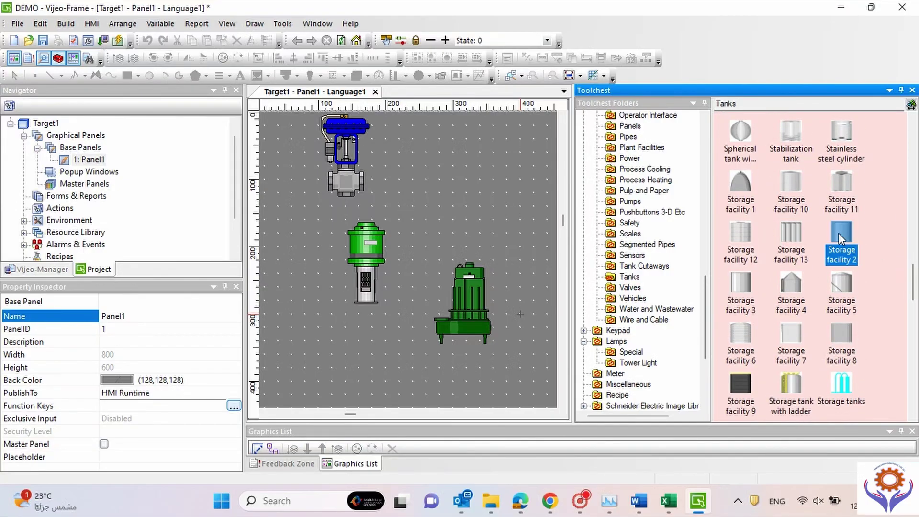
pyautogui.moveTo(844, 286); pyautogui.dragTo(450, 185)
pyautogui.click(538, 249)
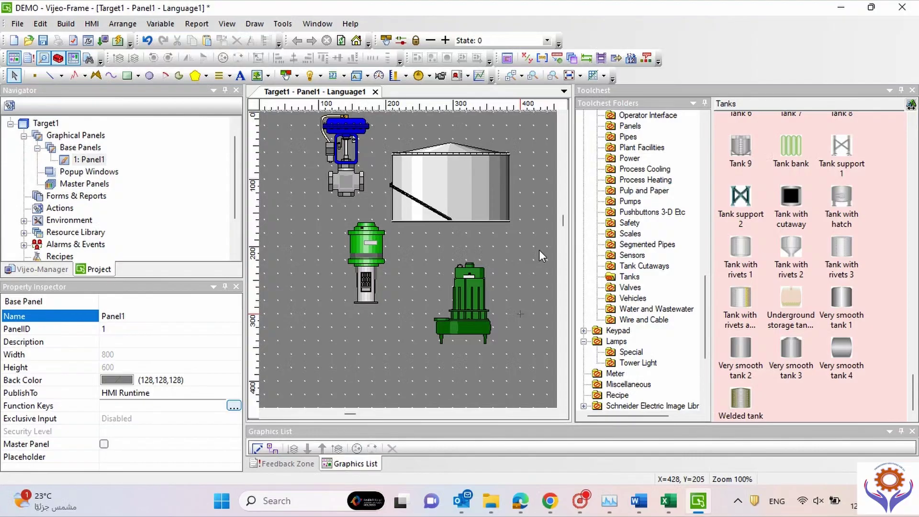
# Step: Place the Right angle 1 pipe from the Pipes category beside the vertical pump, at about left 40, top 200
pyautogui.moveTo(706, 315); pyautogui.dragTo(705, 262)
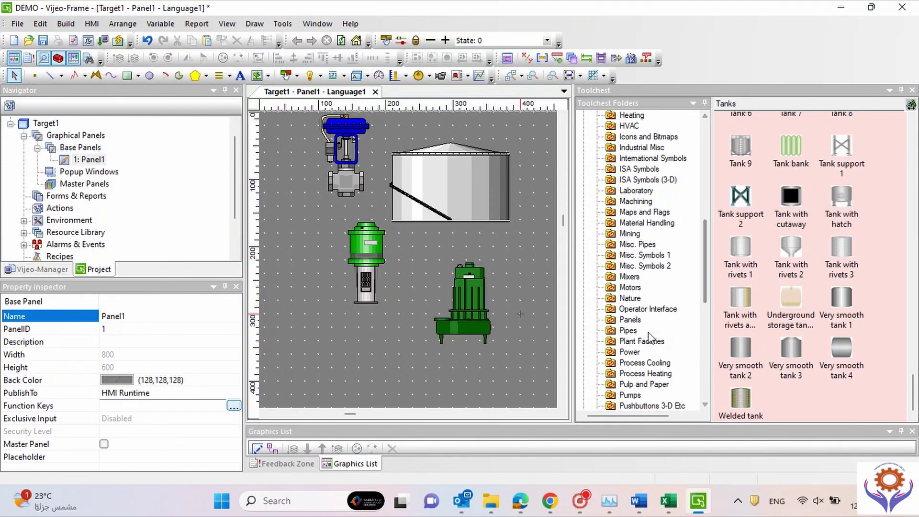
pyautogui.click(632, 330)
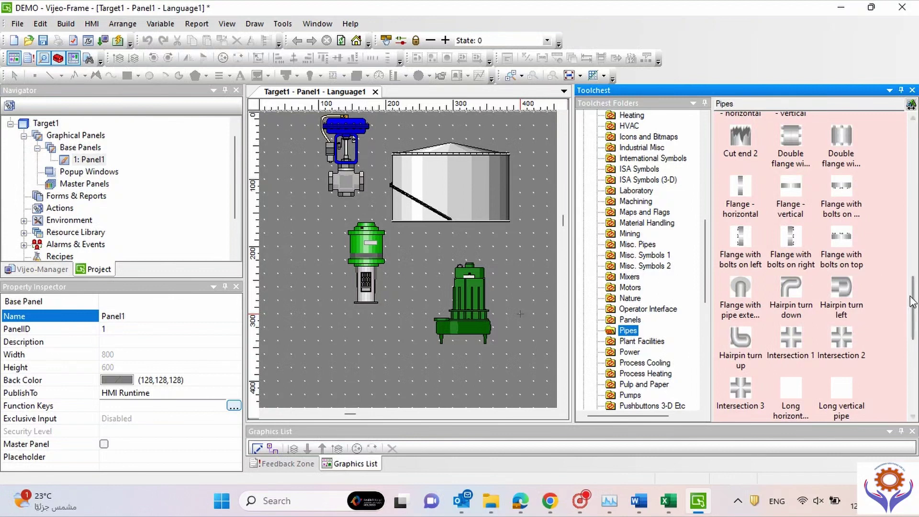
pyautogui.moveTo(907, 305); pyautogui.dragTo(912, 354)
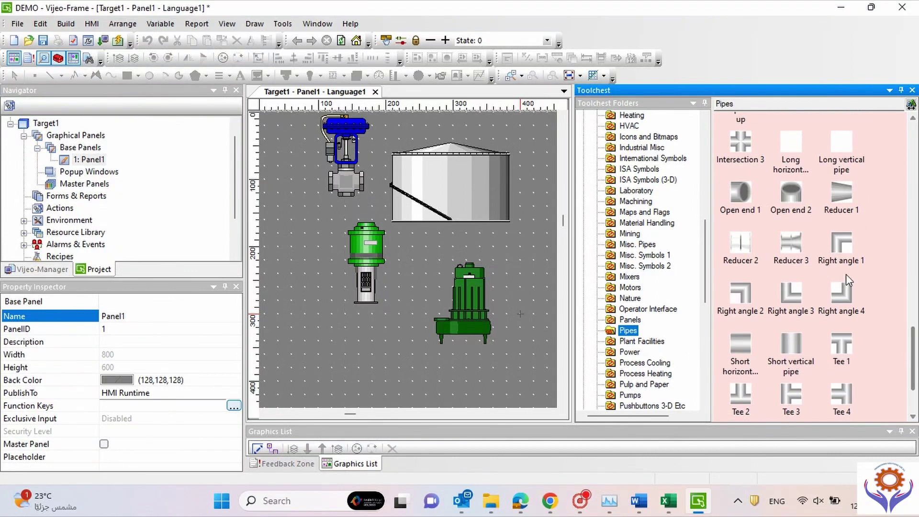
pyautogui.click(838, 240)
pyautogui.moveTo(831, 243); pyautogui.dragTo(320, 289)
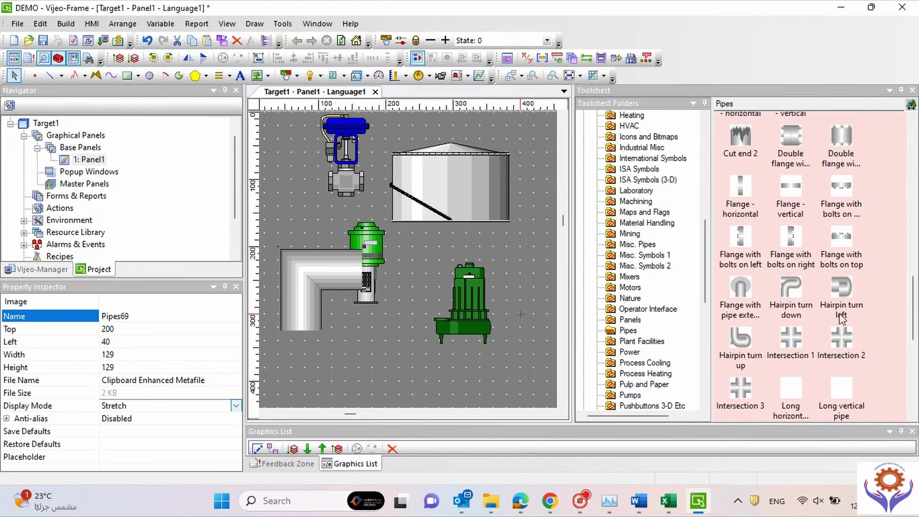
# Step: Place the short horizontal pipe below the right-angle pipe, at about left 60, top 300
pyautogui.moveTo(912, 317); pyautogui.dragTo(913, 382)
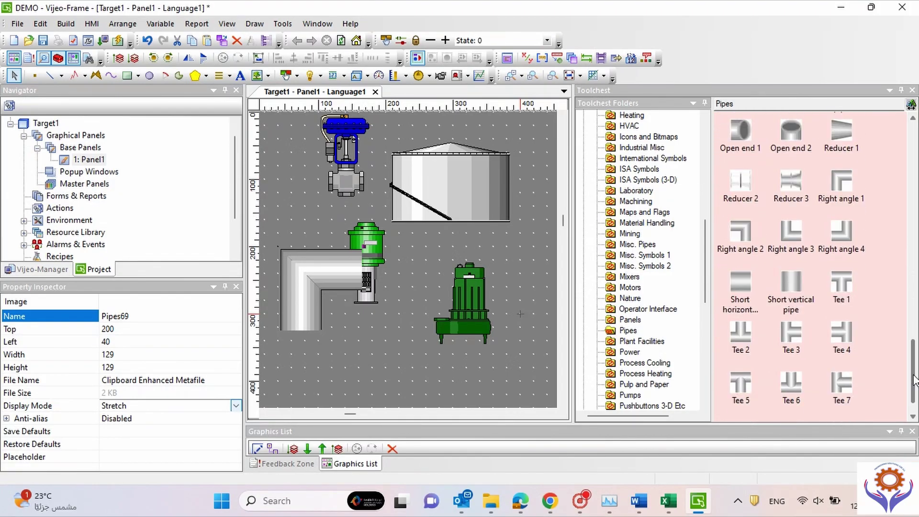
pyautogui.moveTo(743, 294); pyautogui.dragTo(363, 330)
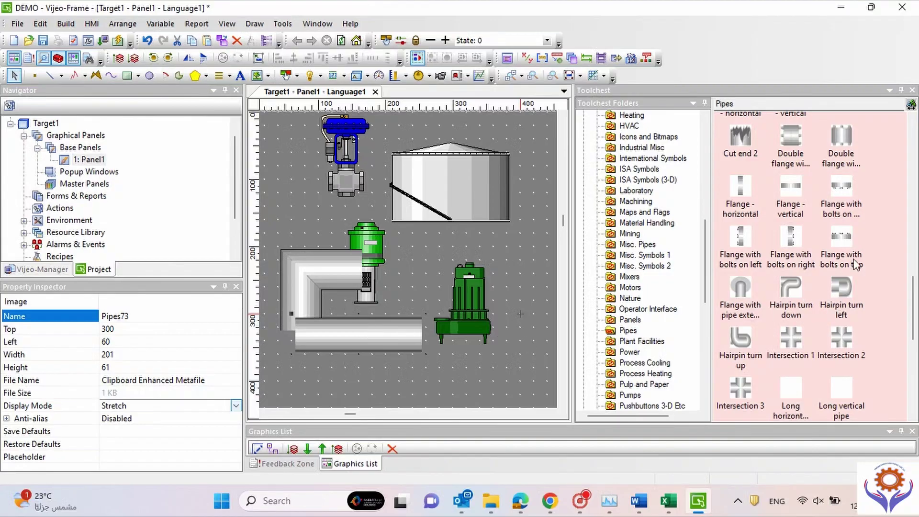
pyautogui.moveTo(911, 311); pyautogui.dragTo(911, 248)
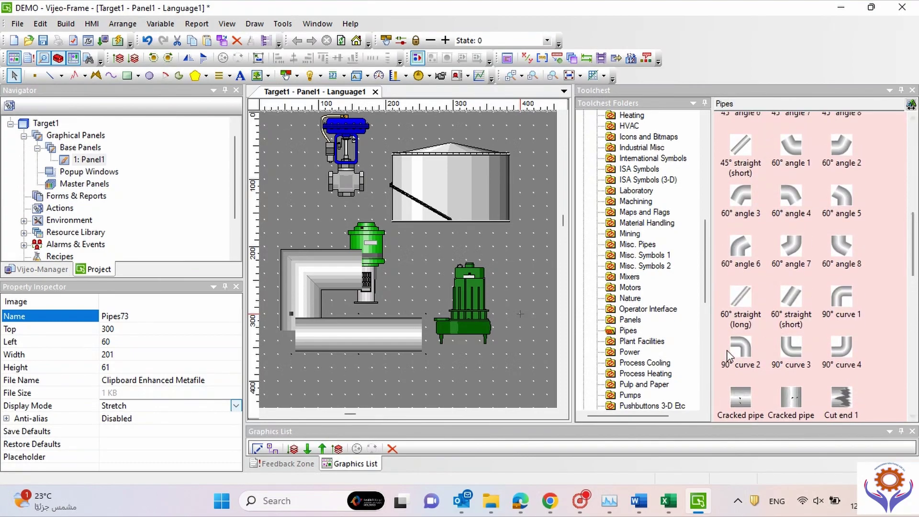
# Step: Place the 90° curve 2 pipe over the explosion-proof pump, at about left 240, top 220
pyautogui.moveTo(729, 356); pyautogui.dragTo(711, 340)
pyautogui.moveTo(547, 334); pyautogui.dragTo(491, 316)
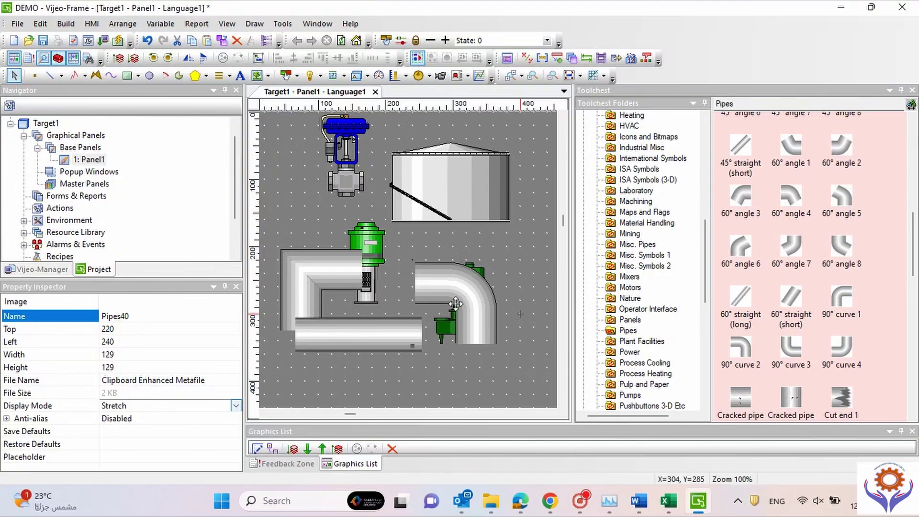
# Step: Browse the ISA Symbols (3-D), Misc. Symbols 1, Misc. Pipes and Mining image categories
pyautogui.moveTo(911, 262); pyautogui.dragTo(907, 168)
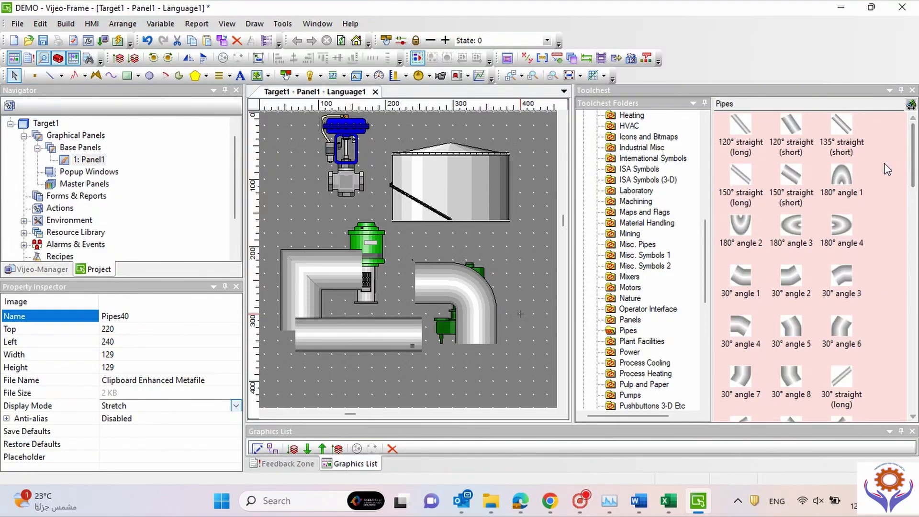
pyautogui.click(645, 179)
pyautogui.click(635, 256)
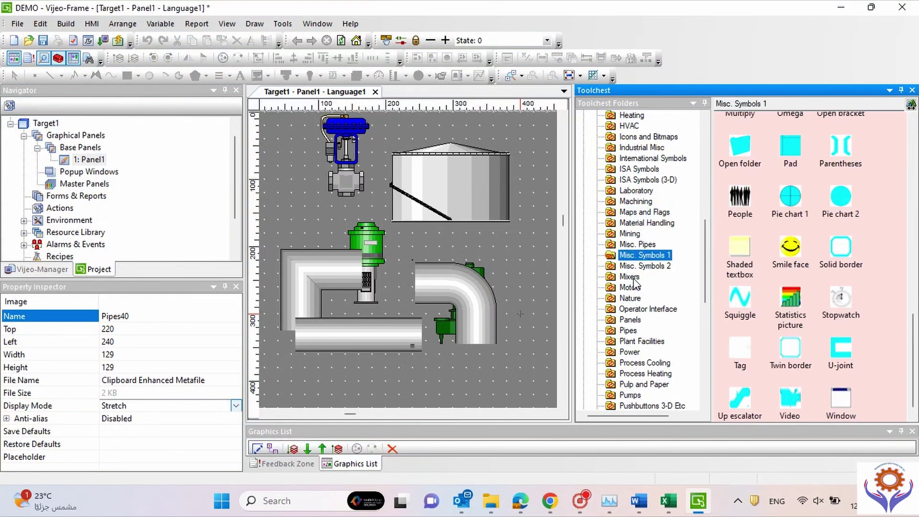
pyautogui.click(632, 245)
pyautogui.click(628, 234)
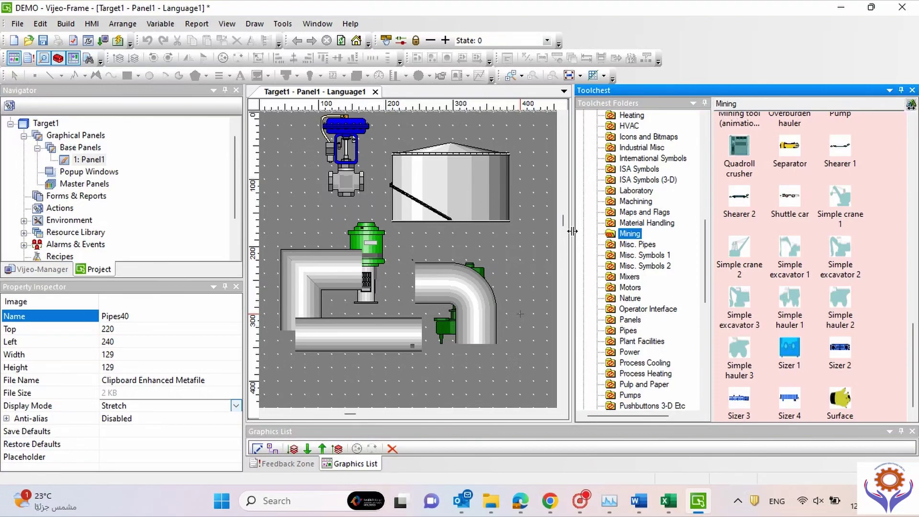
# Step: Widen the panel's drawing area and delete the tank part with the cyan level display
pyautogui.moveTo(572, 231); pyautogui.dragTo(793, 208)
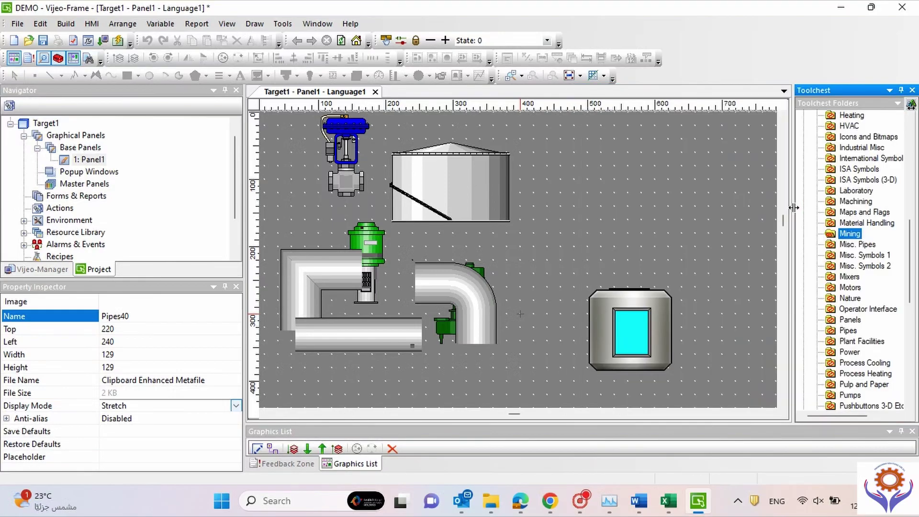
pyautogui.click(715, 279)
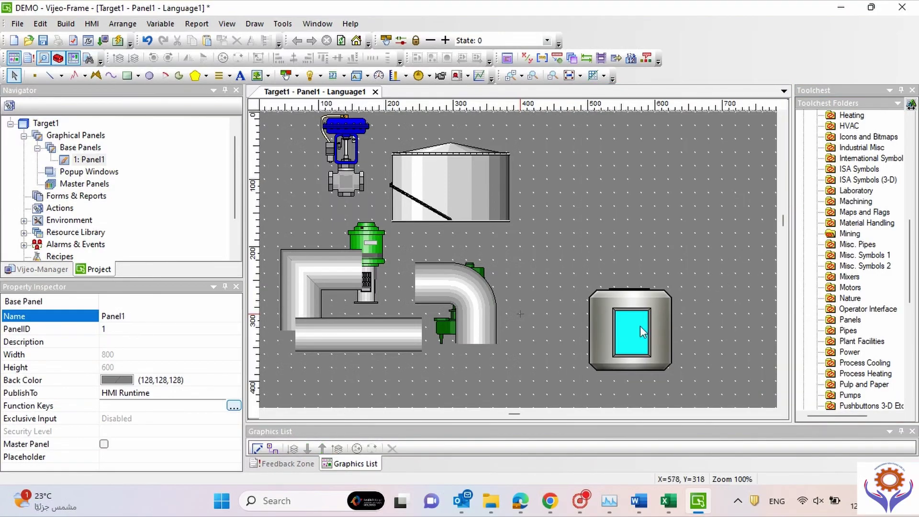
pyautogui.moveTo(617, 298); pyautogui.dragTo(674, 310)
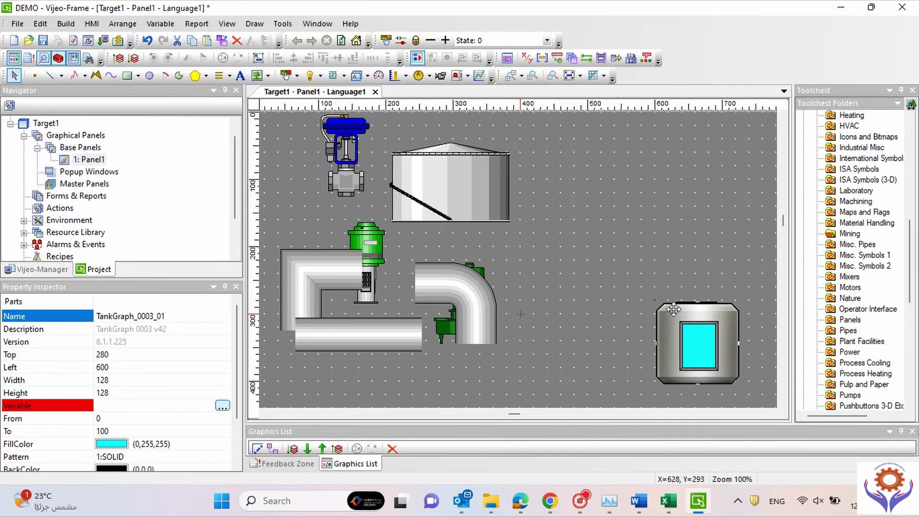
pyautogui.press('Delete')
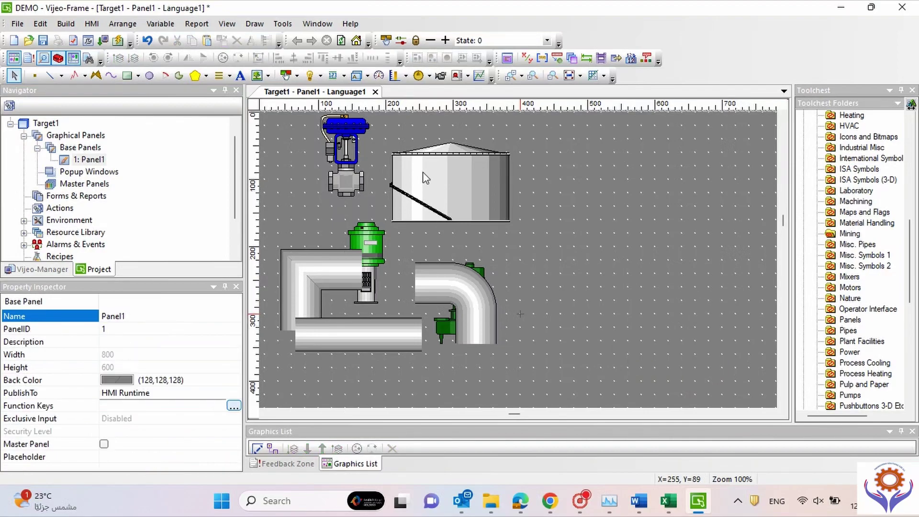
# Step: Move the storage tank to about left 569, top 271, leaving its animation properties unset
pyautogui.doubleClick(422, 172)
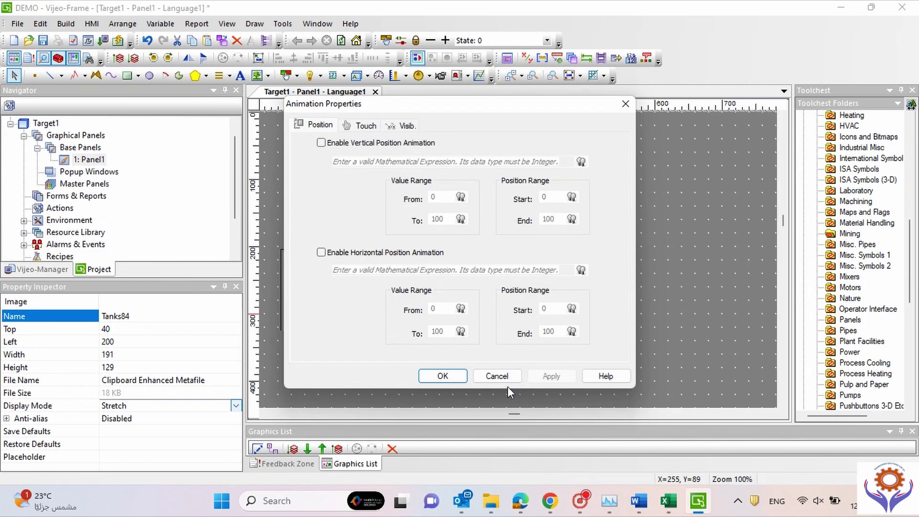
pyautogui.click(507, 378)
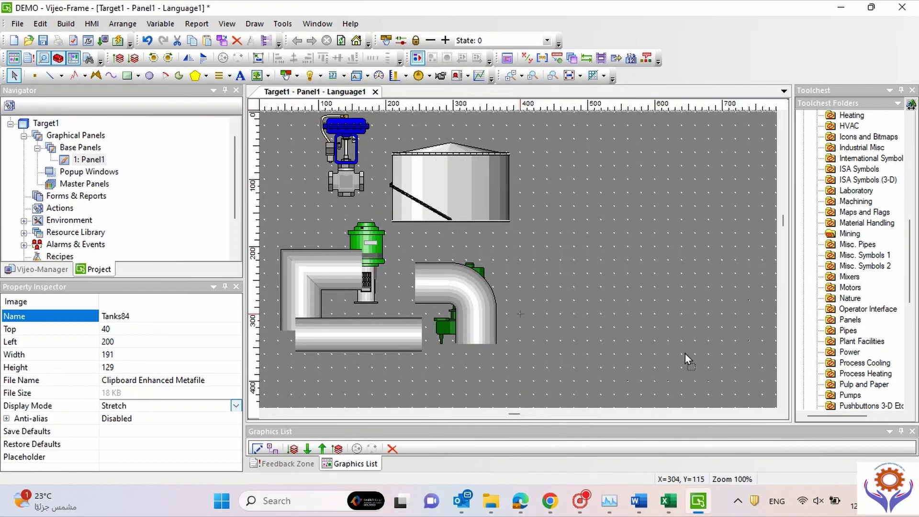
pyautogui.moveTo(699, 351); pyautogui.dragTo(698, 350)
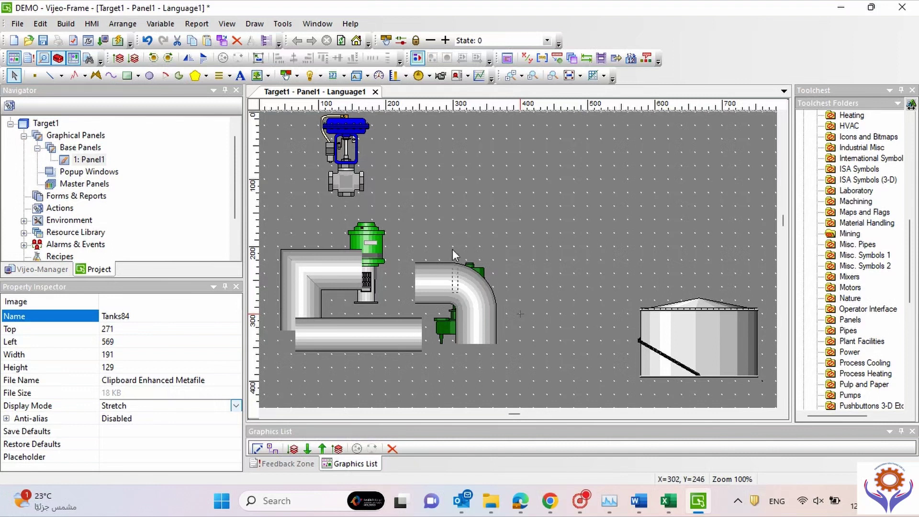
# Step: Move the 90° curved pipe off the explosion-proof pump, up to the former place of the storage tank
pyautogui.click(454, 185)
pyautogui.click(455, 270)
pyautogui.moveTo(453, 274); pyautogui.dragTo(506, 141)
pyautogui.click(363, 329)
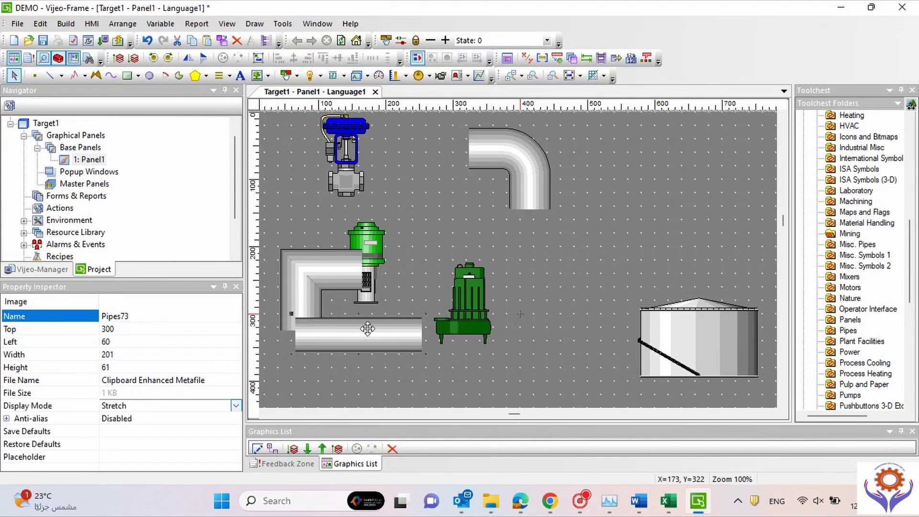
pyautogui.click(480, 308)
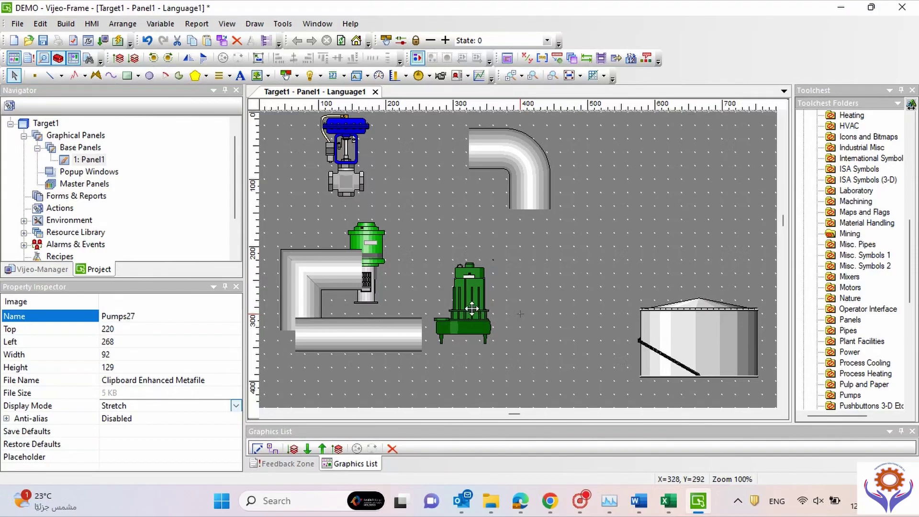
# Step: Open the Pumps image category and widen the Toolchest to browse its pump graphics
pyautogui.click(914, 295)
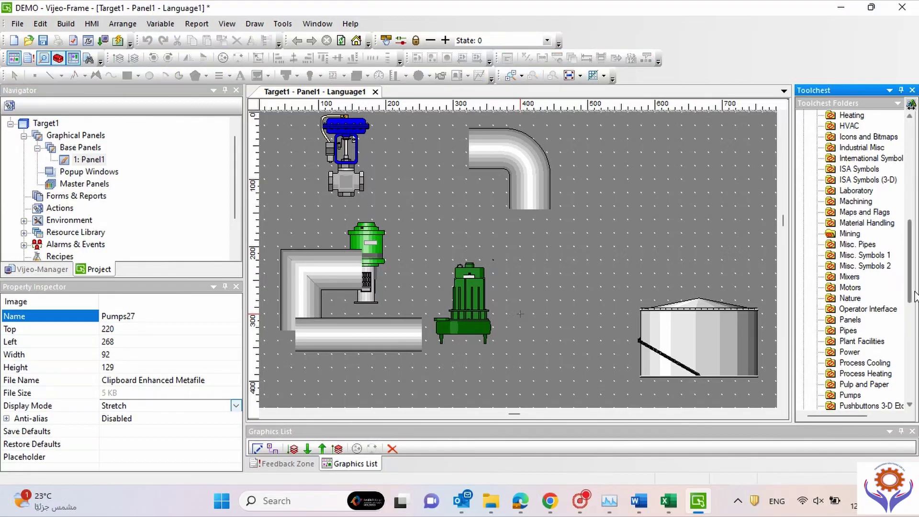
pyautogui.moveTo(913, 290); pyautogui.dragTo(913, 321)
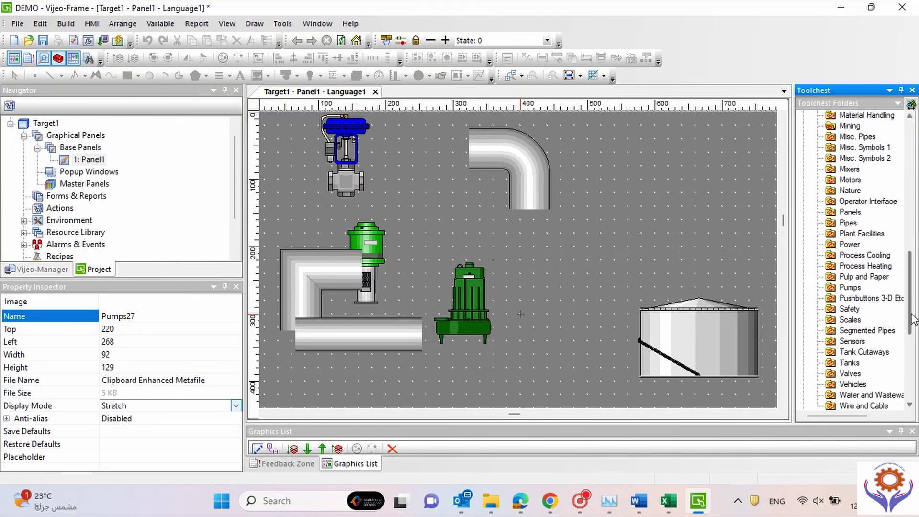
pyautogui.click(849, 288)
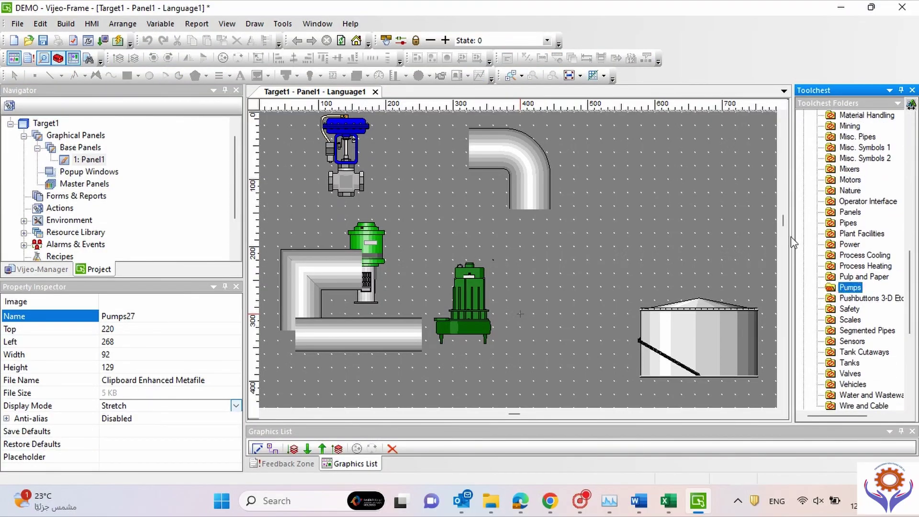
pyautogui.moveTo(791, 239); pyautogui.dragTo(589, 254)
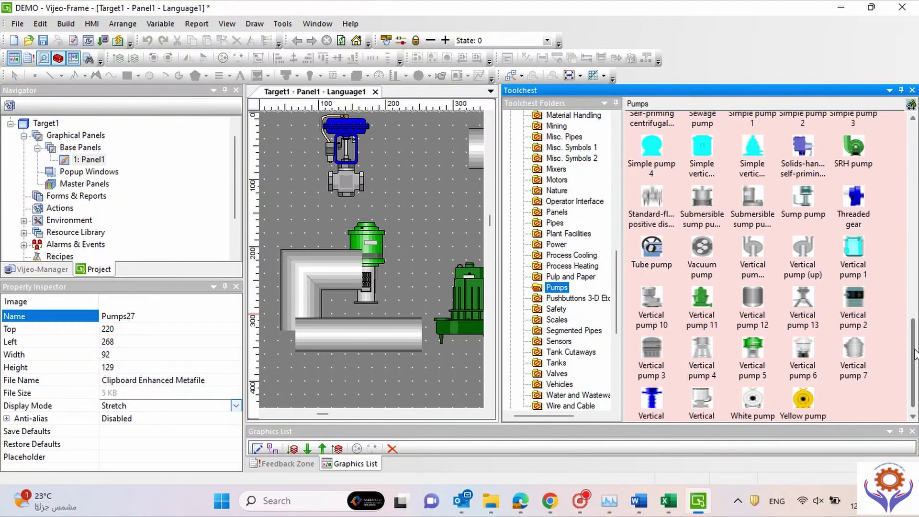
pyautogui.moveTo(914, 356); pyautogui.dragTo(906, 292)
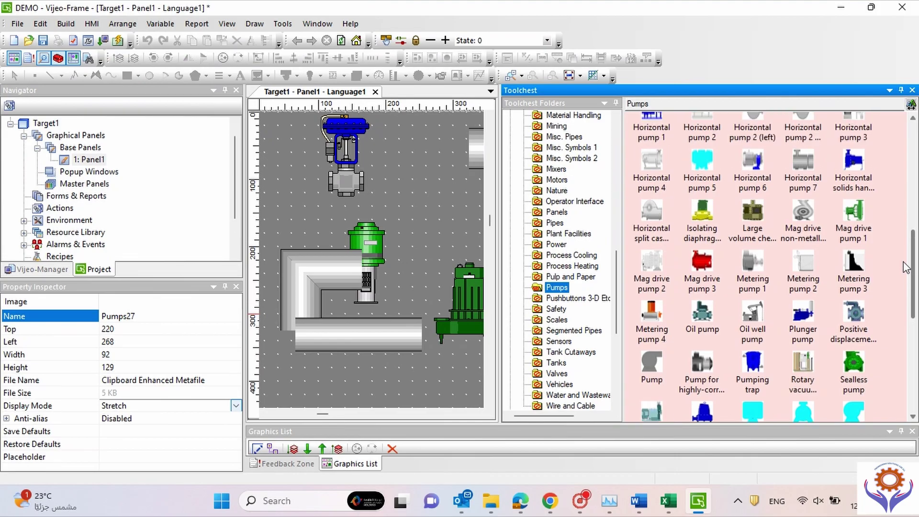
pyautogui.moveTo(906, 276); pyautogui.dragTo(906, 159)
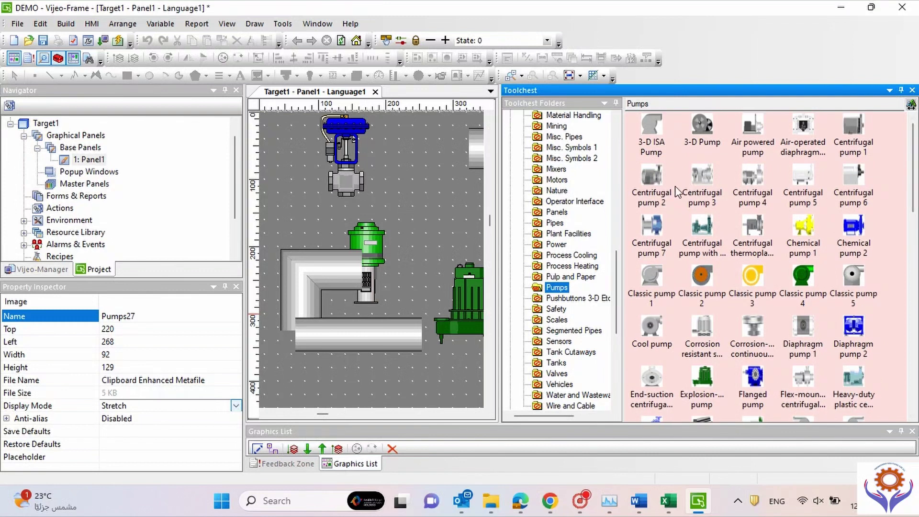
# Step: Place the Centrifugal pump 3 image between the control valve and the vertical pump, at about left 160, top 92
pyautogui.click(652, 185)
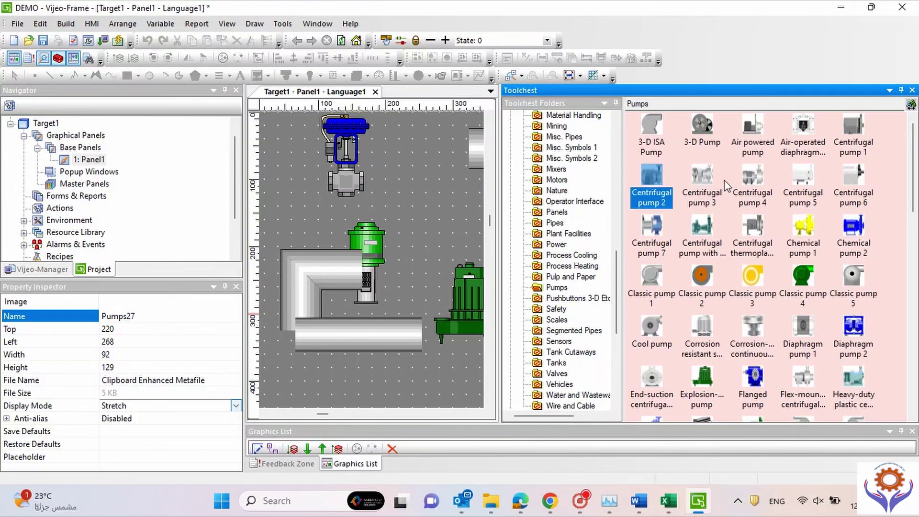
pyautogui.click(706, 181)
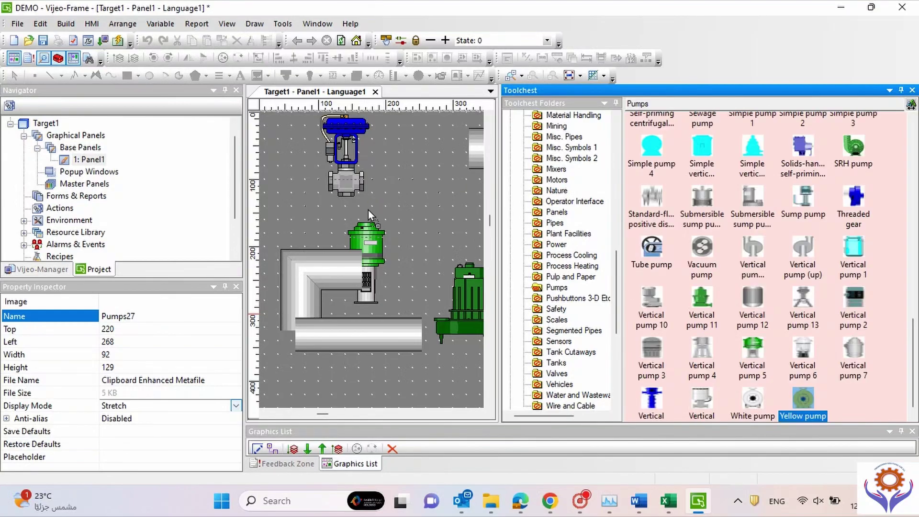
pyautogui.click(367, 208)
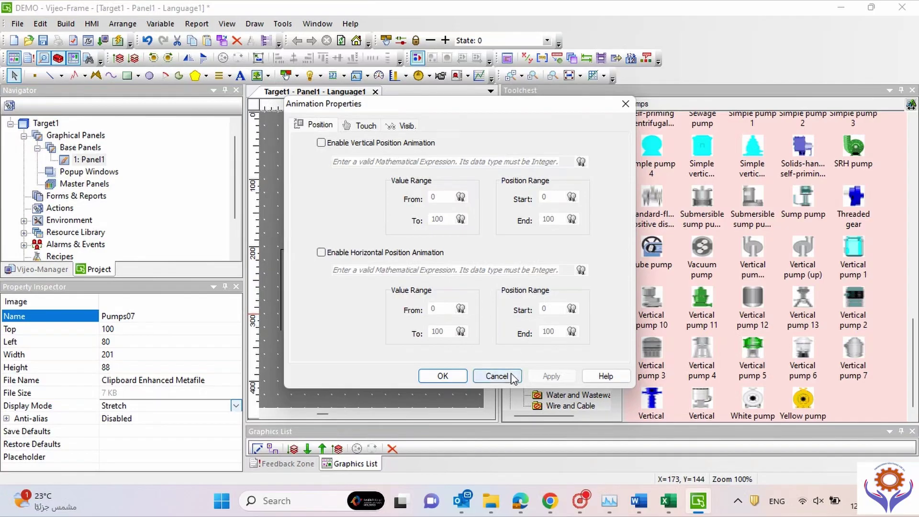
pyautogui.click(497, 375)
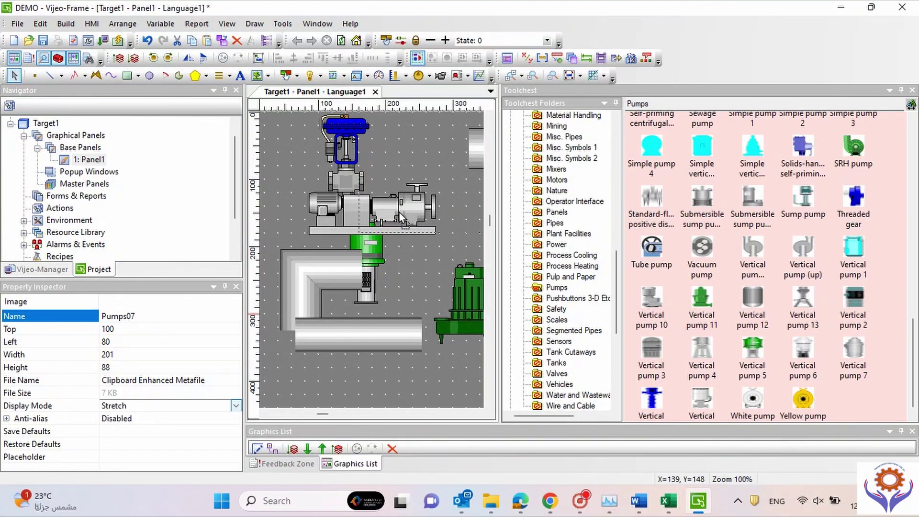
pyautogui.moveTo(404, 218); pyautogui.dragTo(398, 211)
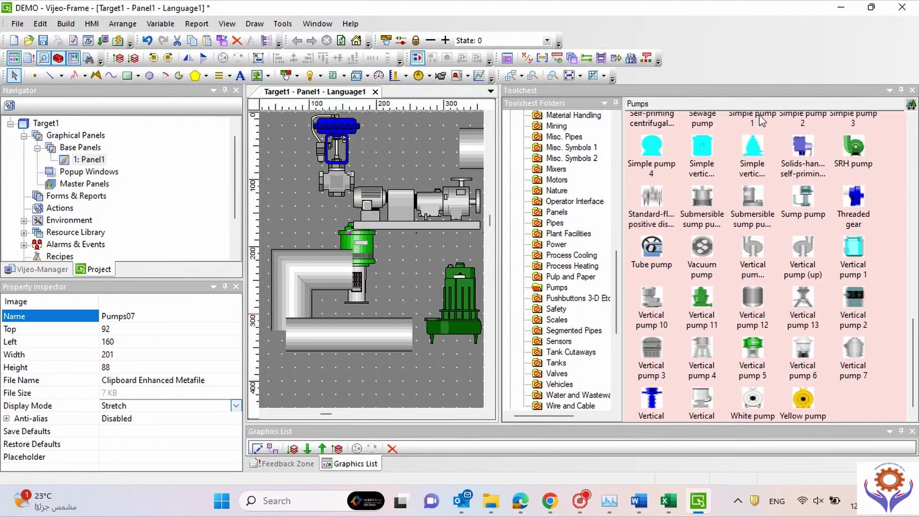
# Step: Collapse the Toolchest and move the centrifugal pump beside the storage tank
pyautogui.click(901, 91)
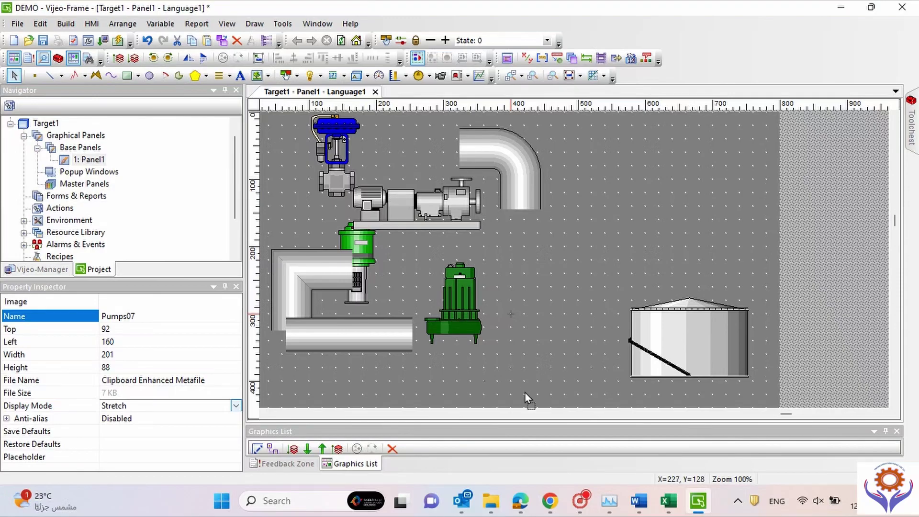
pyautogui.moveTo(510, 329); pyautogui.dragTo(510, 330)
# Step: Delete the explosion-proof pump and the green vertical pump from the panel
pyautogui.click(464, 301)
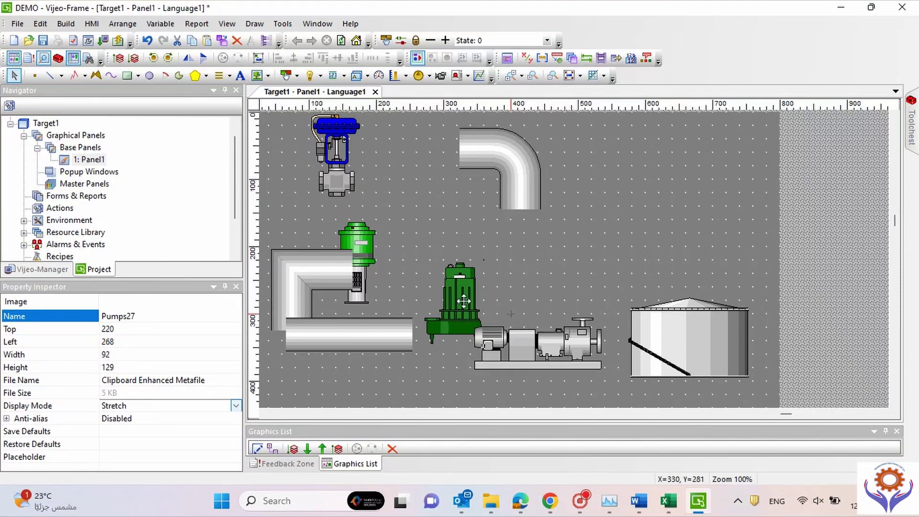
pyautogui.press('Delete')
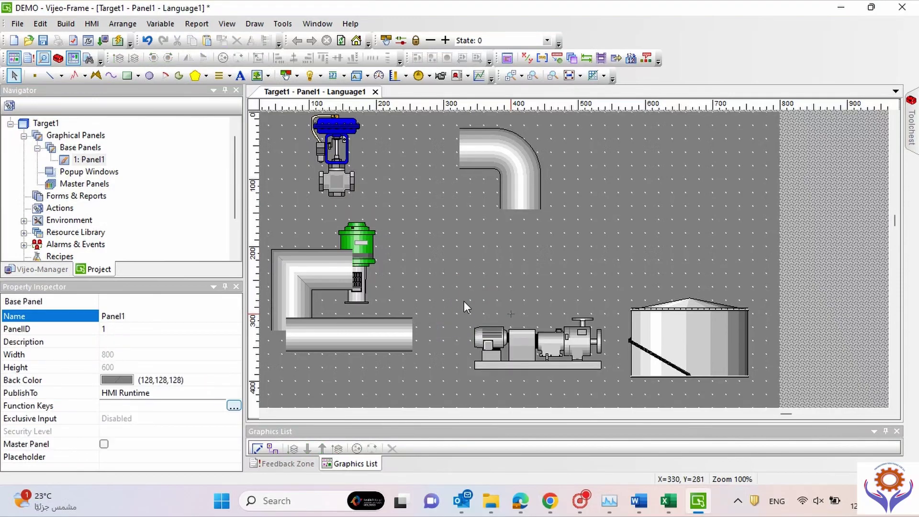
pyautogui.click(361, 235)
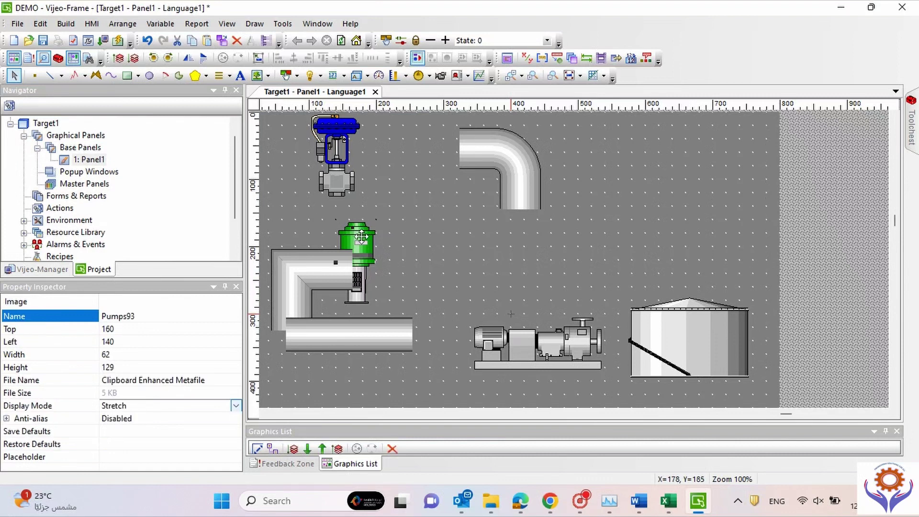
pyautogui.press('Delete')
# Step: Reduce the short horizontal pipe's height to 21 and move it to about left 180, top 300
pyautogui.click(361, 322)
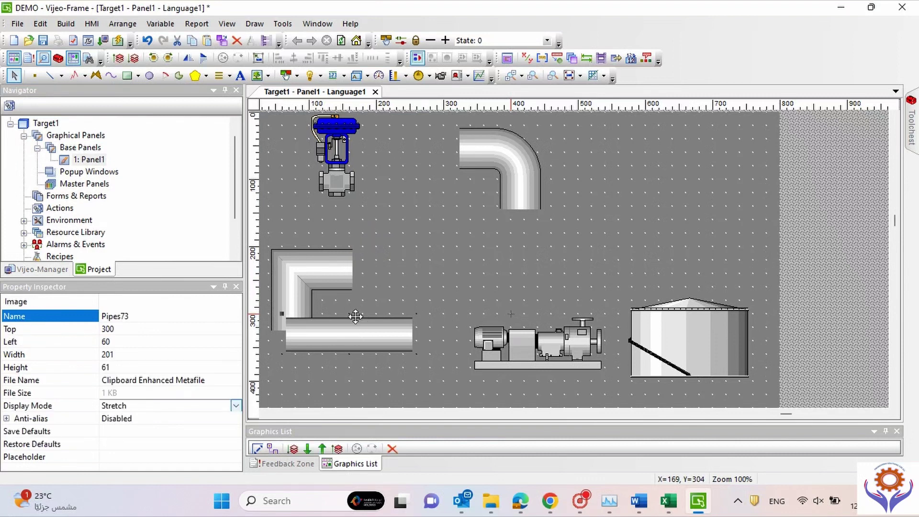
pyautogui.moveTo(351, 318); pyautogui.dragTo(350, 343)
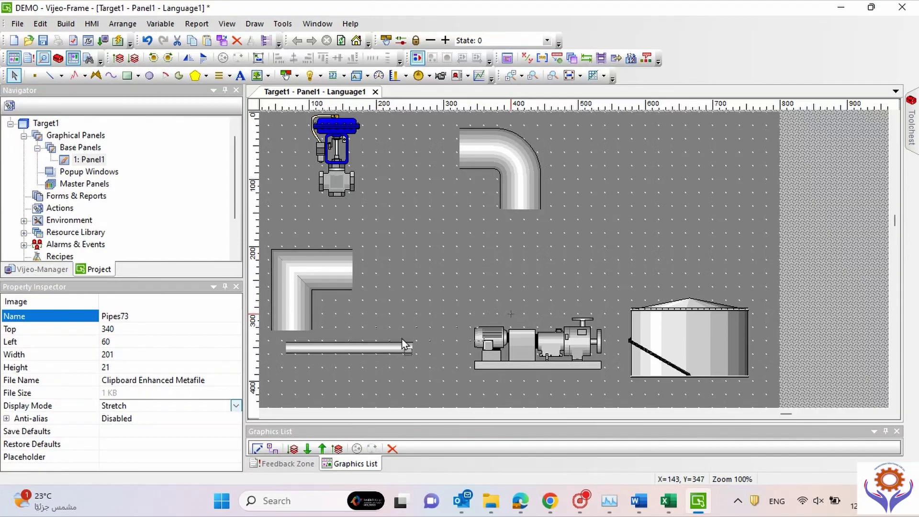
pyautogui.moveTo(417, 320); pyautogui.dragTo(416, 319)
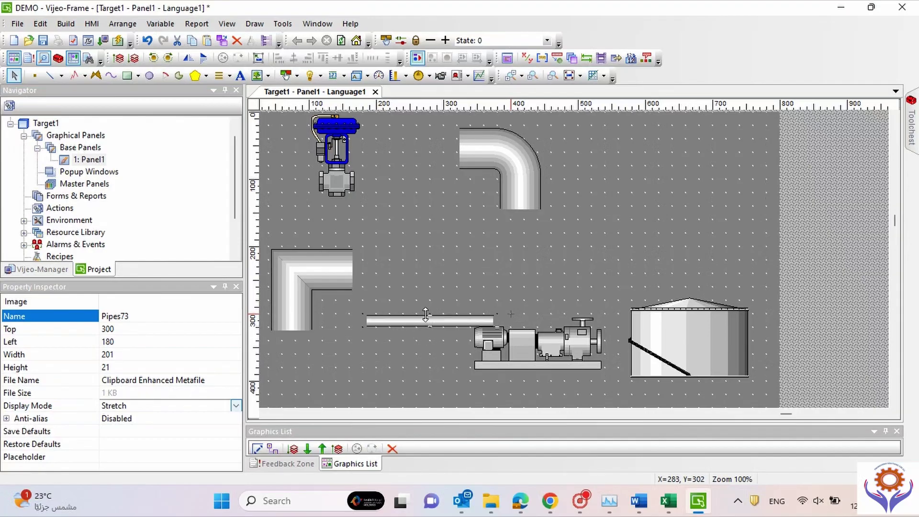
# Step: Shrink the right-angle pipe to about 89 by 89 and move the horizontal pipe against its open end at left 160, top 240
pyautogui.click(300, 270)
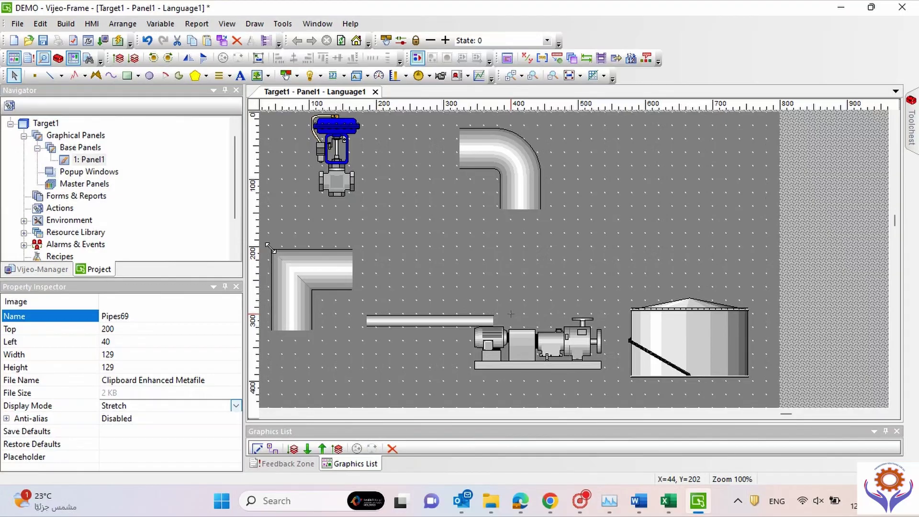
pyautogui.moveTo(270, 246); pyautogui.dragTo(296, 274)
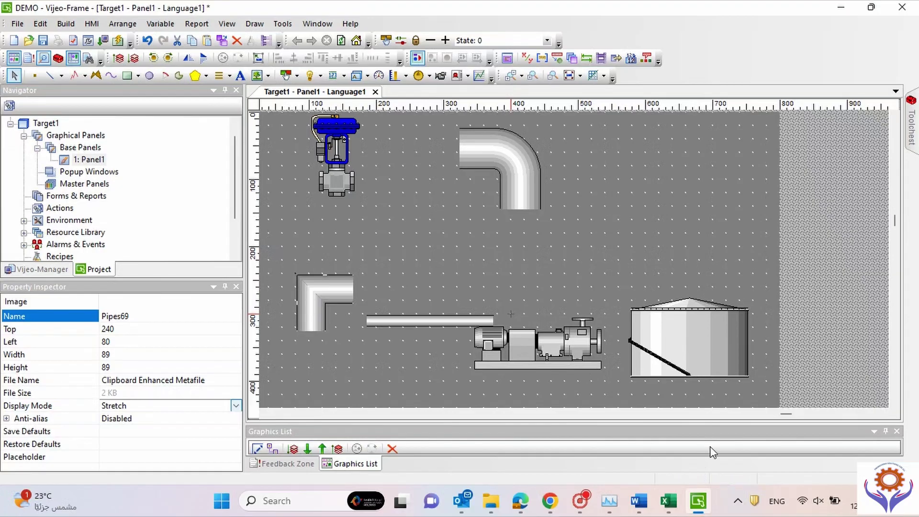
pyautogui.click(460, 321)
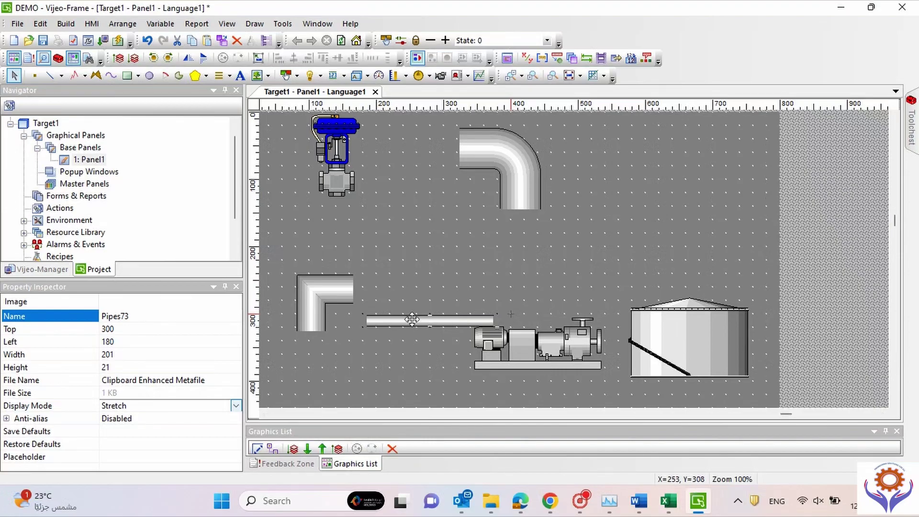
pyautogui.moveTo(412, 319); pyautogui.dragTo(400, 283)
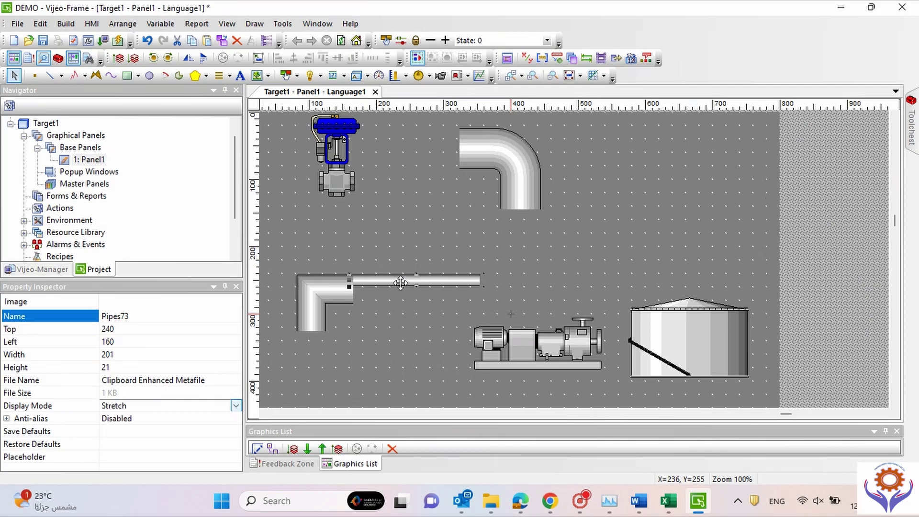
# Step: Move the horizontal pipe over the storage tank's roof and the centrifugal pump to left 180, top 320
pyautogui.click(409, 337)
pyautogui.moveTo(465, 285); pyautogui.dragTo(653, 311)
pyautogui.moveTo(532, 348); pyautogui.dragTo(385, 354)
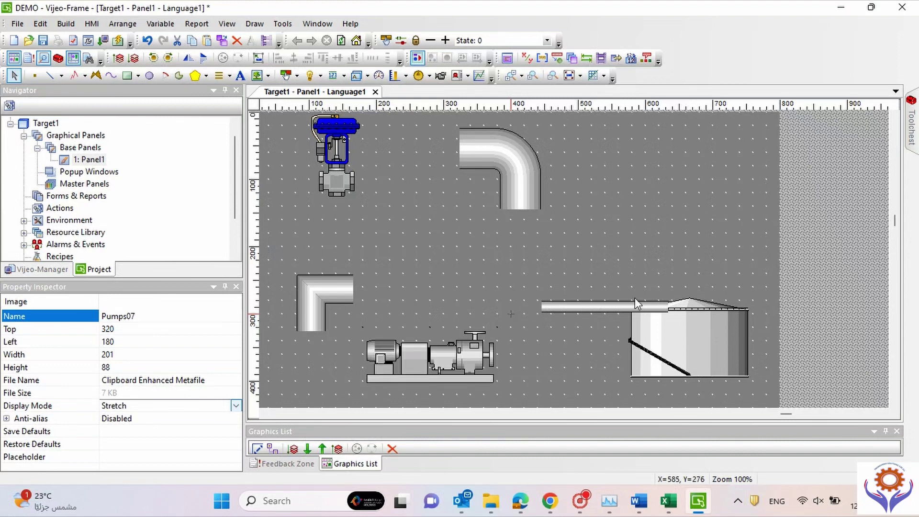
pyautogui.click(473, 285)
# Step: Shrink the control valve to about 60 by 109 and move it between the centrifugal pump and the storage tank
pyautogui.doubleClick(346, 151)
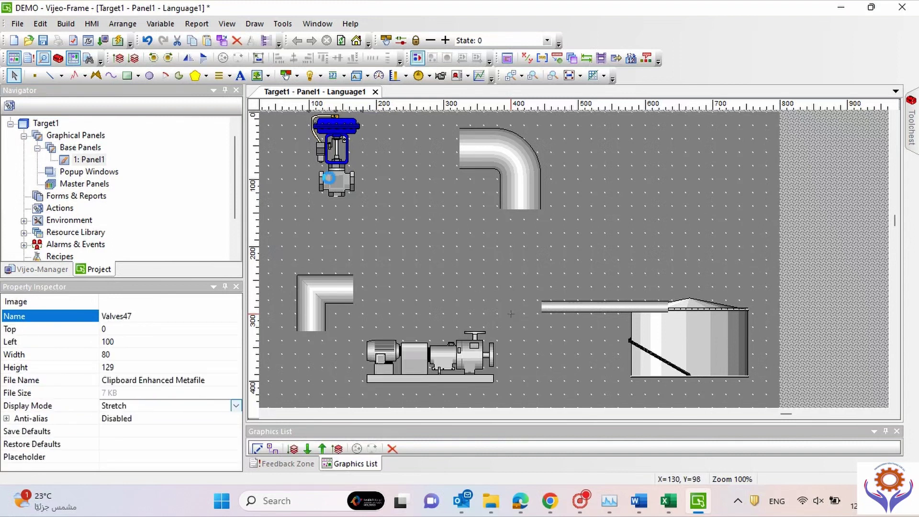
pyautogui.click(625, 104)
pyautogui.moveTo(364, 114); pyautogui.dragTo(350, 128)
pyautogui.moveTo(522, 365); pyautogui.dragTo(517, 353)
# Step: Move the centrifugal pump to the lower-left part of the panel, directly beneath the right-angle pipe
pyautogui.click(370, 360)
pyautogui.click(371, 360)
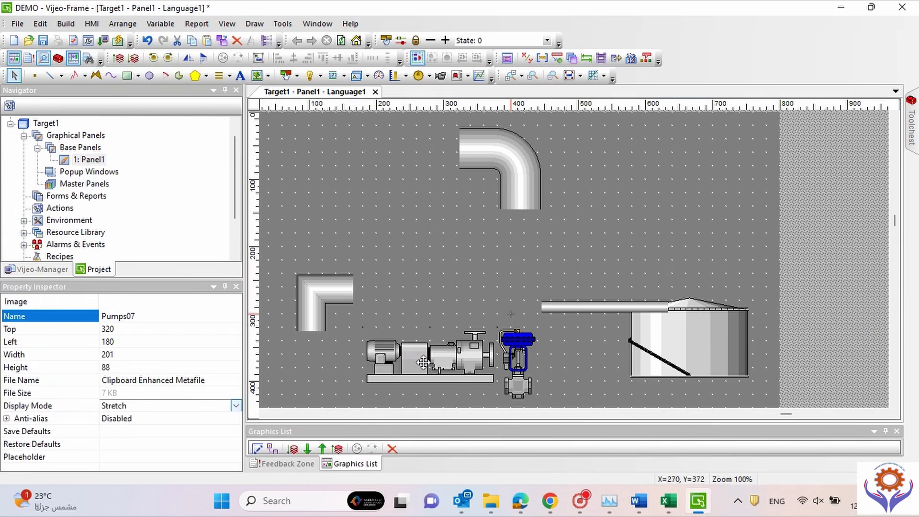
pyautogui.moveTo(407, 360); pyautogui.dragTo(325, 356)
# Step: Shrink the right-angle pipe to about 29 by 29 and place it on the pump's outlet at left 220, top 289
pyautogui.click(323, 292)
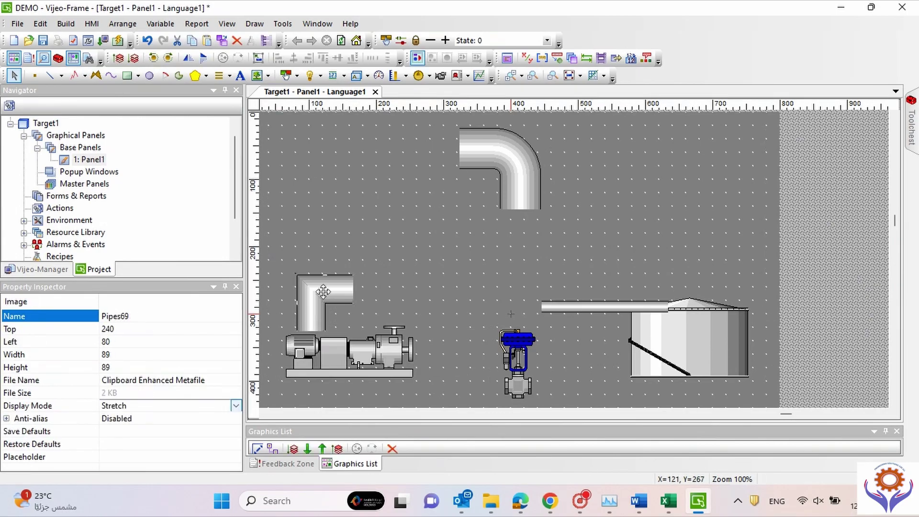
pyautogui.moveTo(437, 245); pyautogui.dragTo(437, 246)
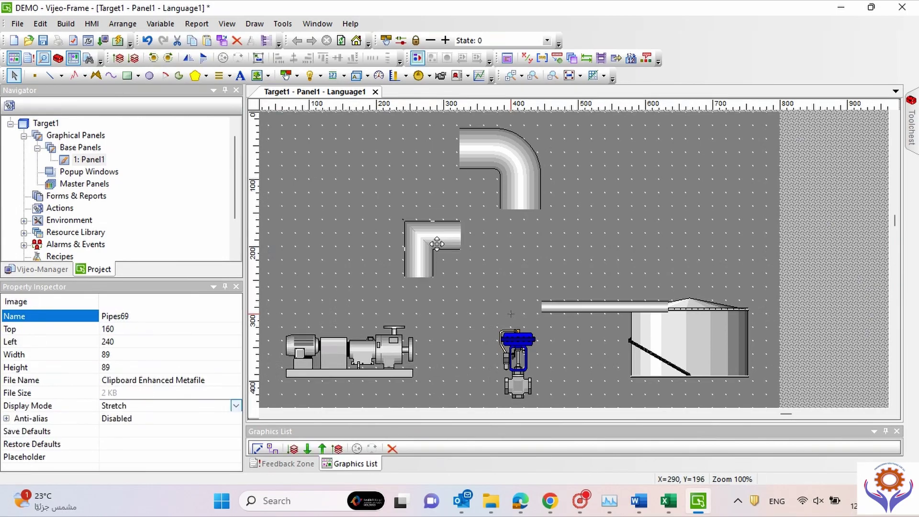
pyautogui.moveTo(401, 220); pyautogui.dragTo(430, 247)
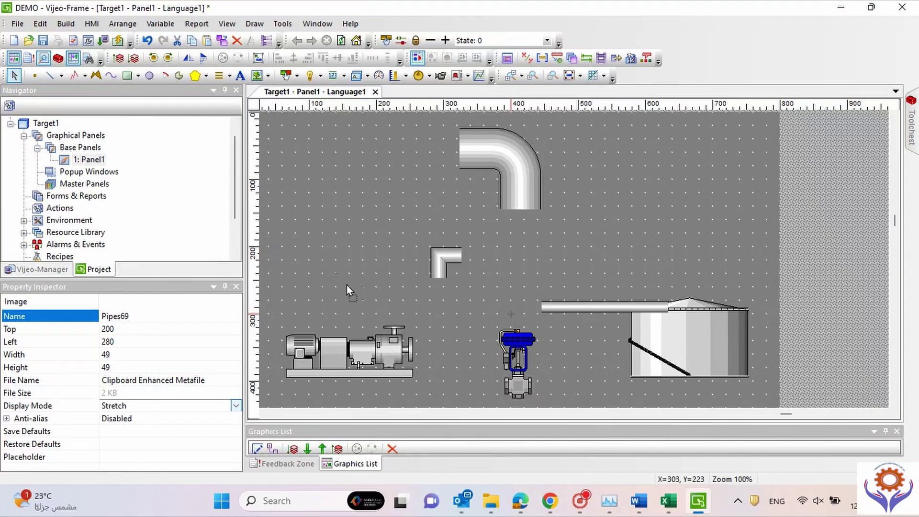
pyautogui.moveTo(392, 305); pyautogui.dragTo(390, 324)
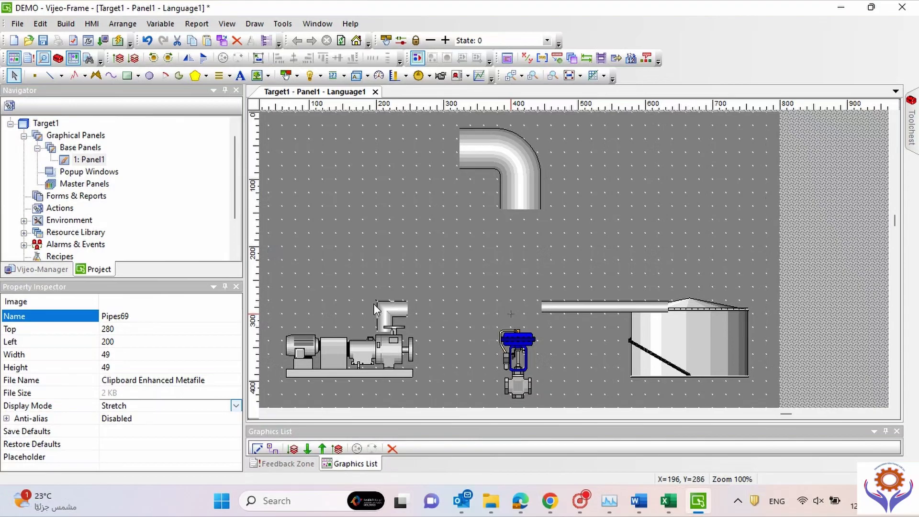
pyautogui.moveTo(386, 307)
pyautogui.mouseDown()
pyautogui.moveTo(399, 316)
pyautogui.moveTo(400, 306)
pyautogui.mouseUp()
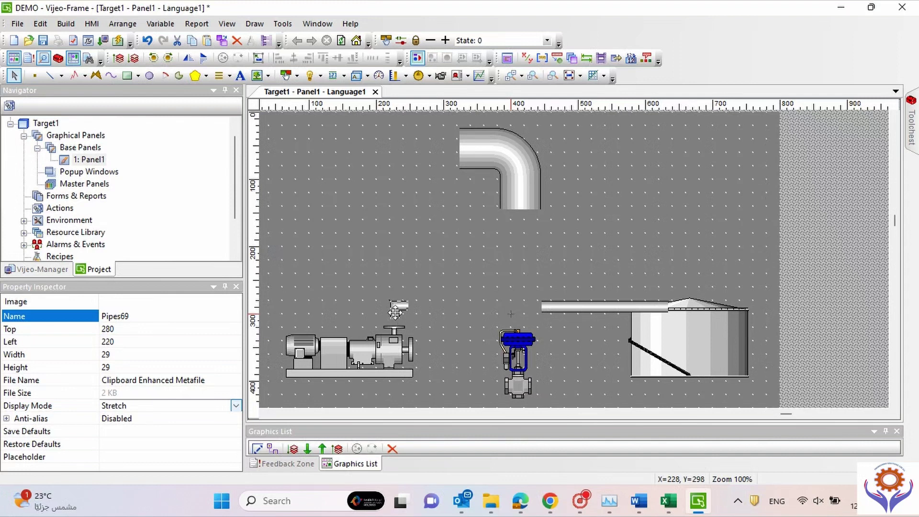
pyautogui.moveTo(395, 312); pyautogui.dragTo(394, 313)
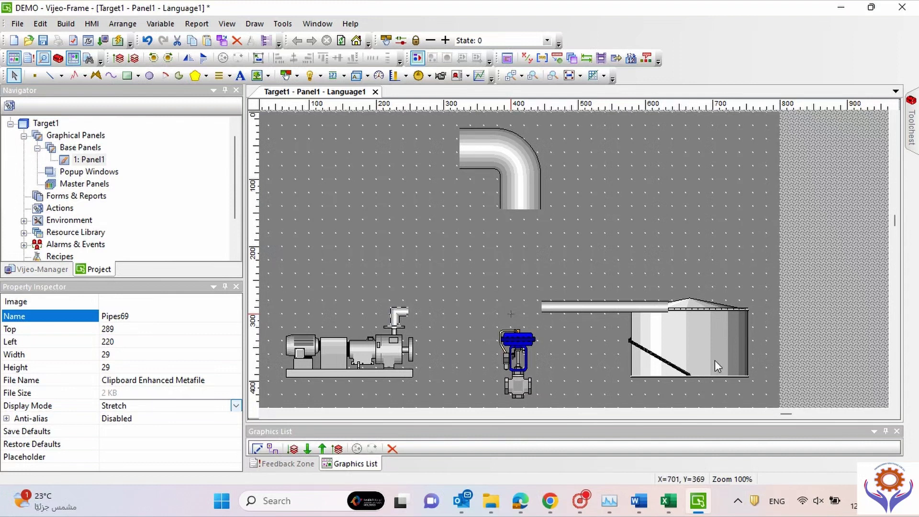
# Step: Move the storage tank closer to the pump and place the control valve on the tank's far side at left 660, top 291
pyautogui.click(598, 365)
pyautogui.click(692, 353)
pyautogui.doubleClick(692, 353)
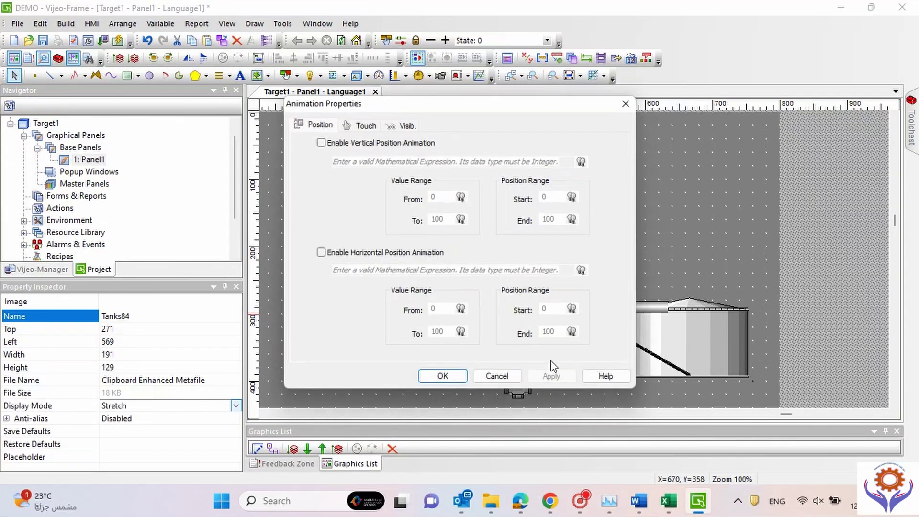
pyautogui.click(496, 375)
pyautogui.moveTo(703, 343); pyautogui.dragTo(583, 342)
pyautogui.click(522, 385)
pyautogui.moveTo(522, 384); pyautogui.dragTo(709, 364)
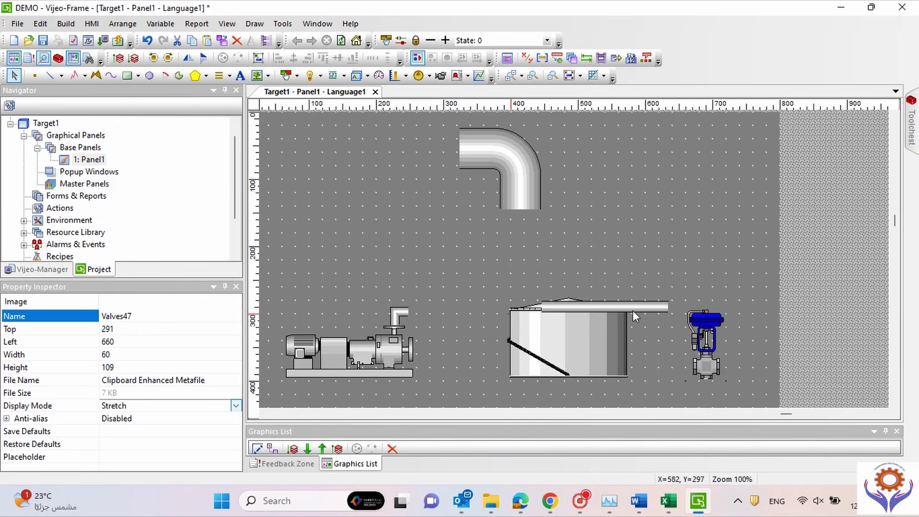
# Step: Move the horizontal pipe to left 240, top 279, between the right-angle pipe and the storage tank
pyautogui.click(583, 309)
pyautogui.moveTo(584, 305); pyautogui.dragTo(556, 307)
pyautogui.moveTo(448, 311); pyautogui.dragTo(448, 310)
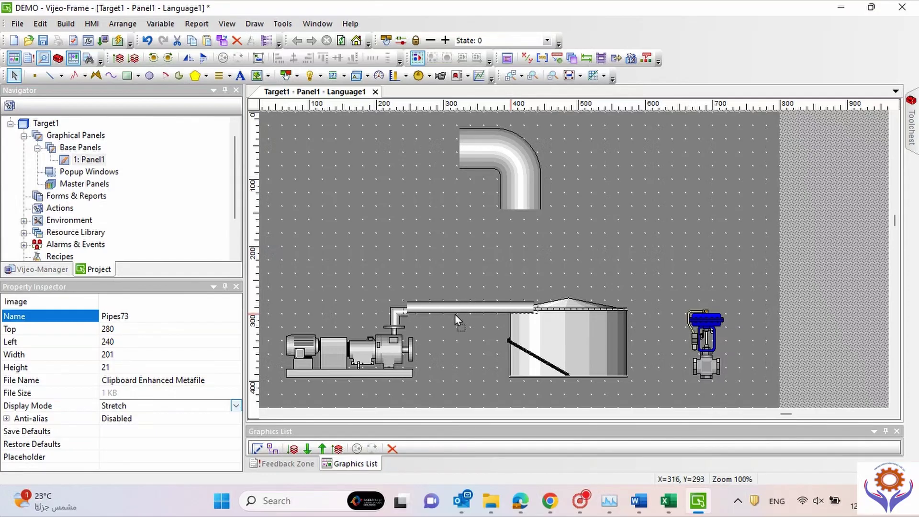
pyautogui.moveTo(454, 314); pyautogui.dragTo(454, 313)
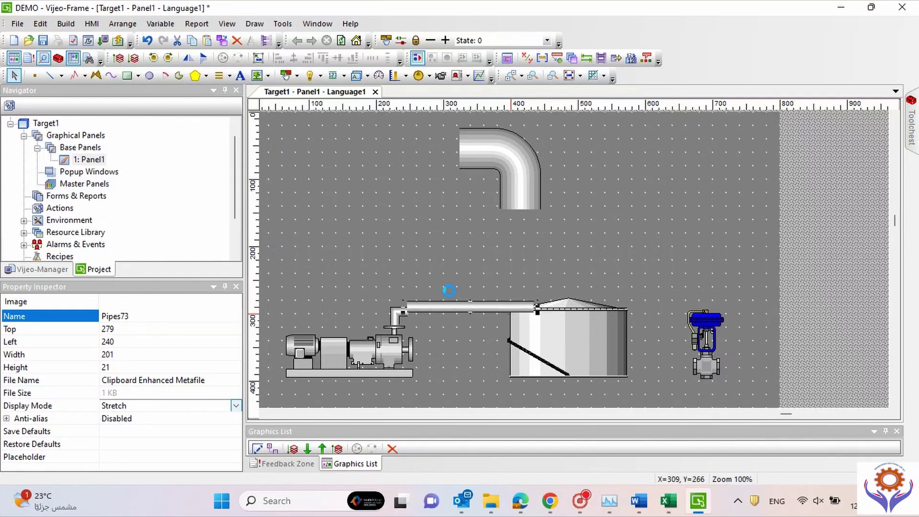
# Step: Nudge the horizontal pipe down to top 285 and stretch it upward to top 280 with a height of 26
pyautogui.press('Down')
pyautogui.press('Down')
pyautogui.press('Down')
pyautogui.press('Down')
pyautogui.press('Down')
pyautogui.press('Down')
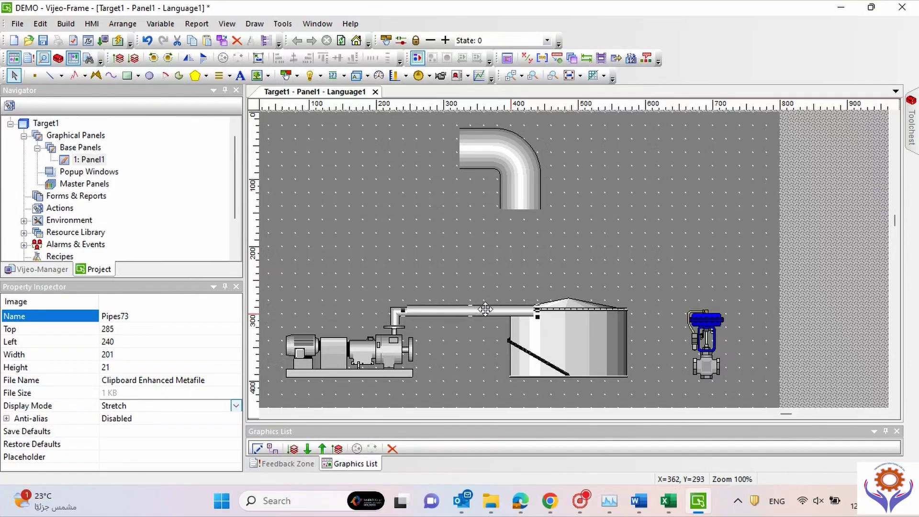
pyautogui.moveTo(471, 306); pyautogui.dragTo(471, 301)
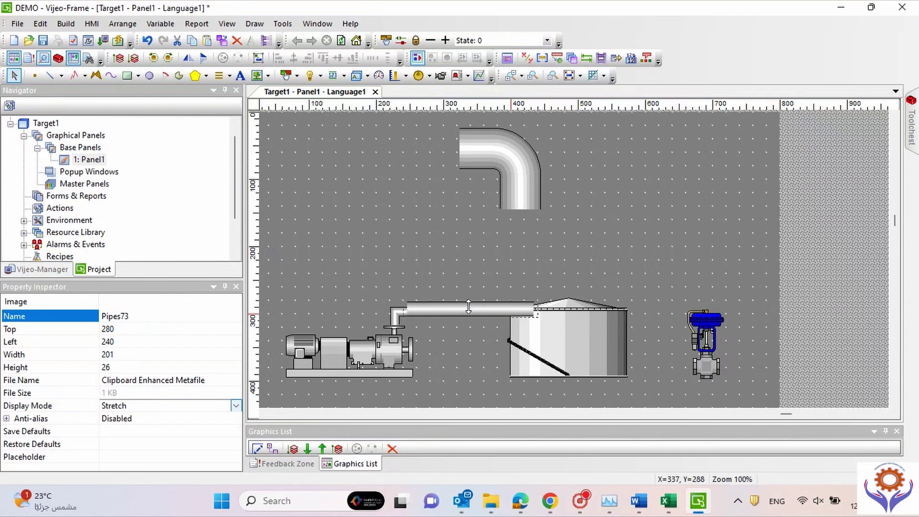
pyautogui.hotkey('ctrl', 'z')
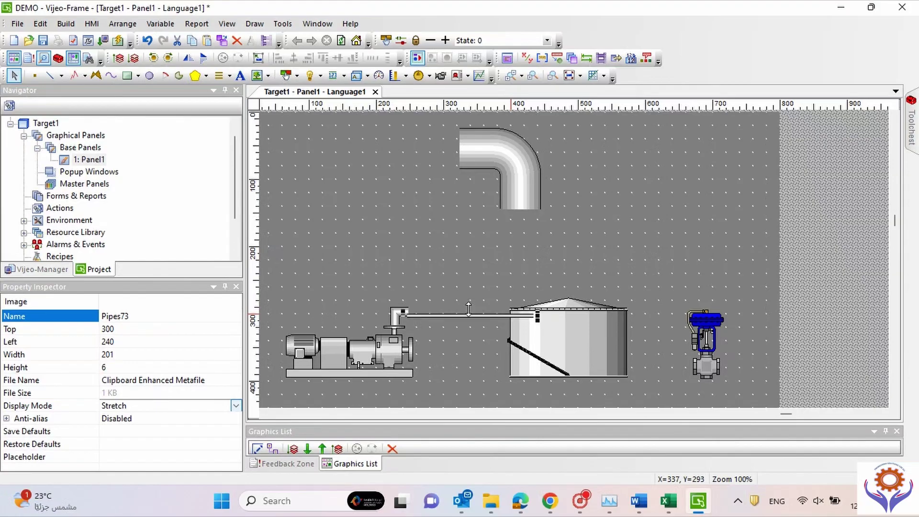
pyautogui.hotkey('ctrl', 'y')
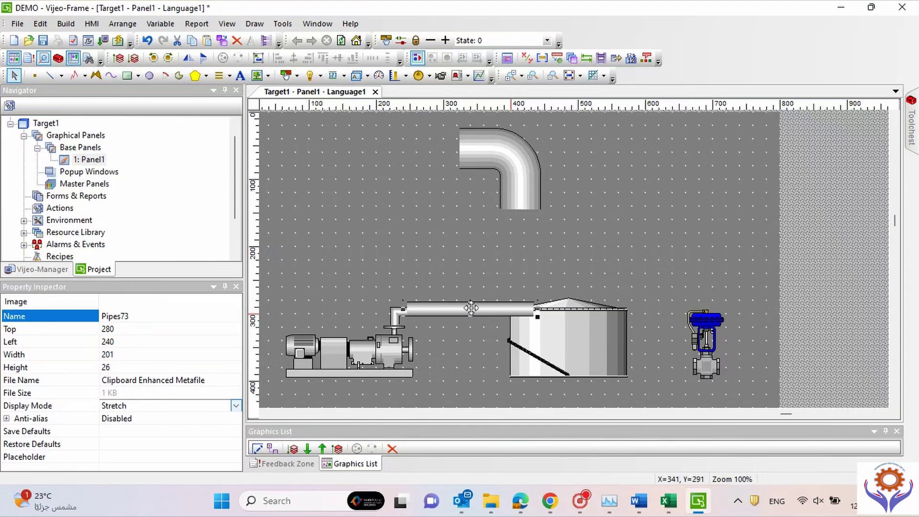
# Step: Delete the large curved pipe elbow from the upper part of the panel
pyautogui.click(425, 259)
pyautogui.click(466, 308)
pyautogui.click(474, 327)
pyautogui.click(531, 164)
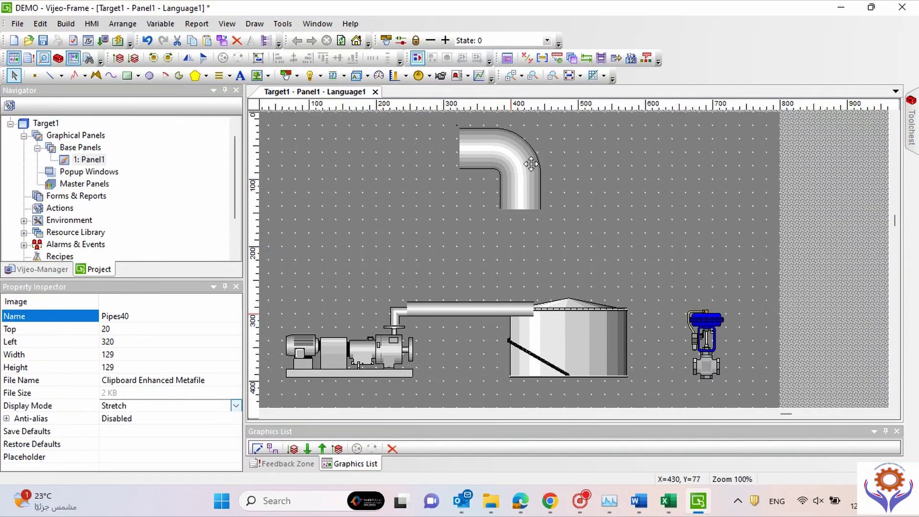
pyautogui.press('Delete')
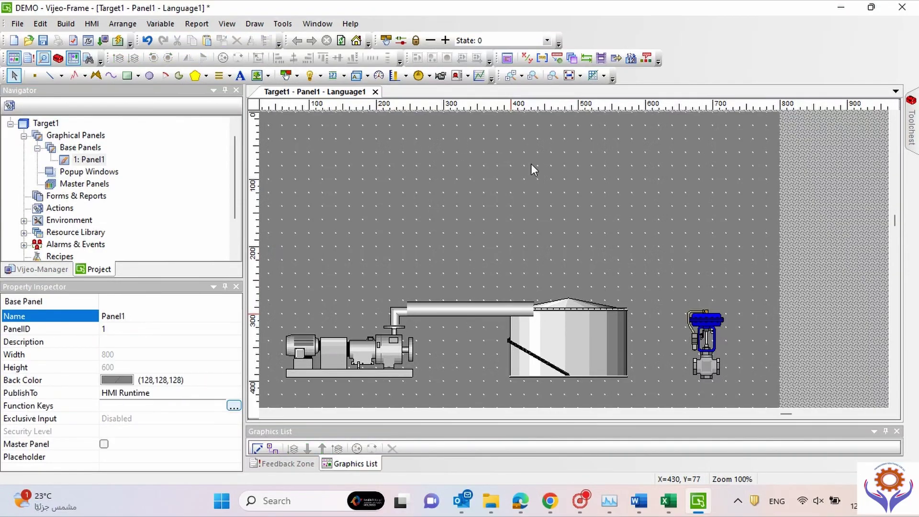
# Step: Try to resize the horizontal pipe's height between the pump and the tank, and undo the resize
pyautogui.click(468, 308)
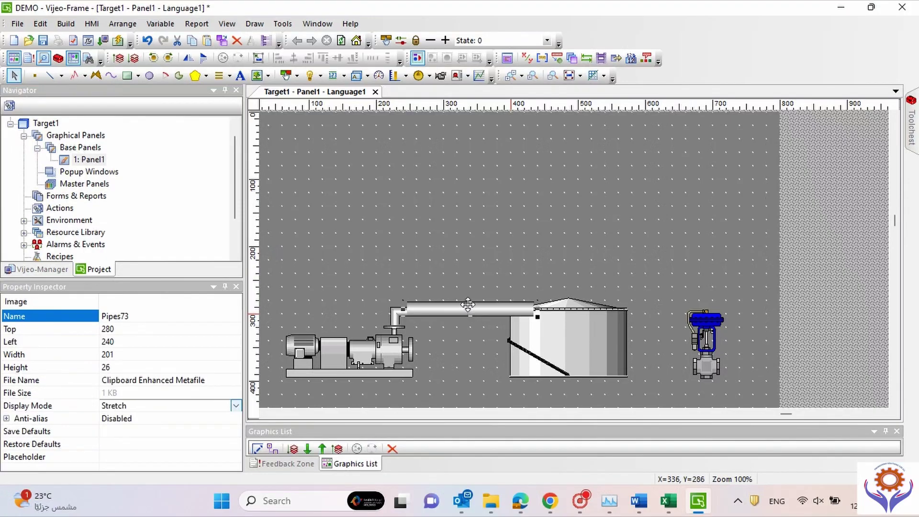
pyautogui.rightClick(459, 309)
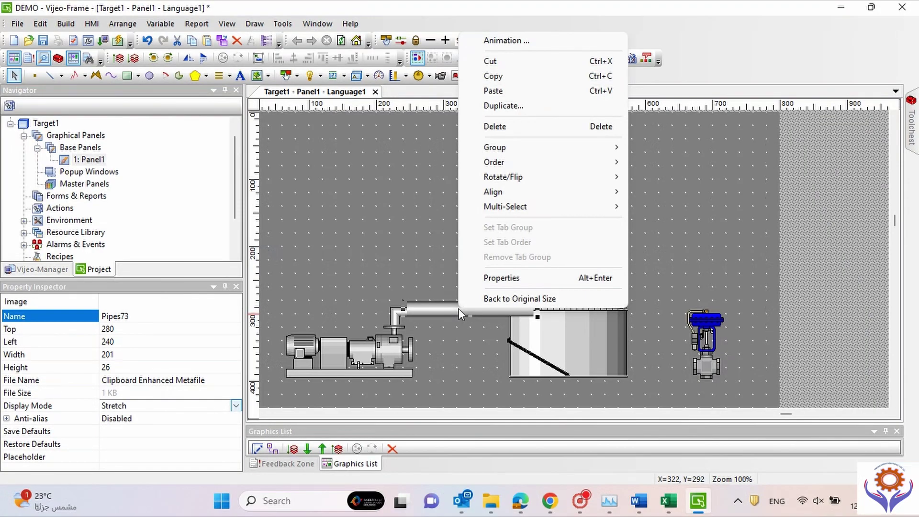
pyautogui.moveTo(484, 152)
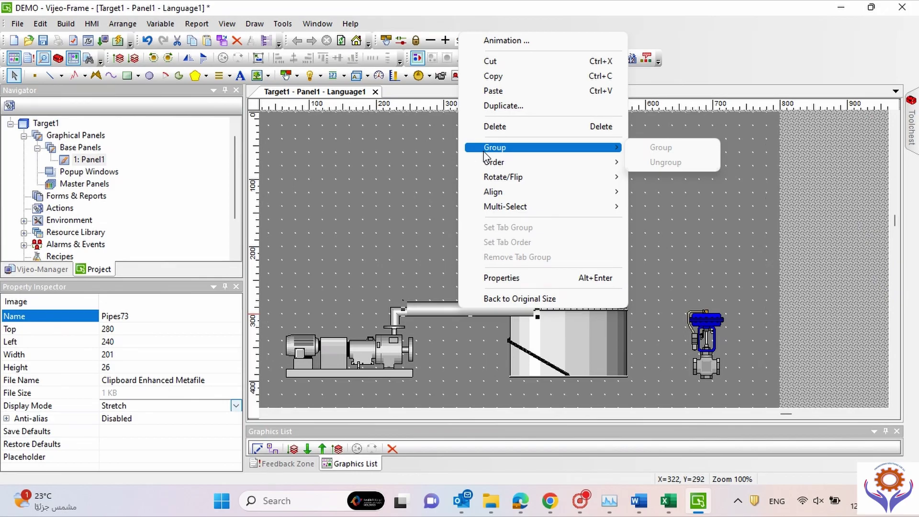
pyautogui.click(434, 305)
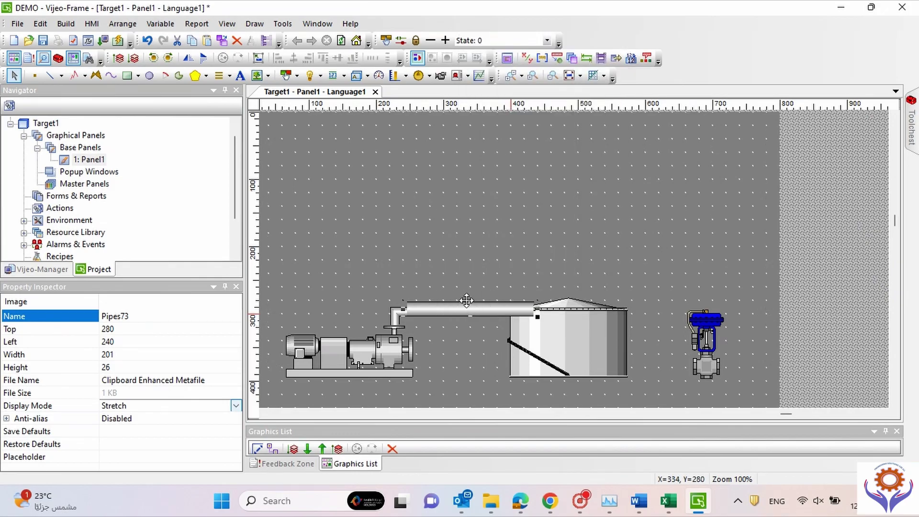
pyautogui.moveTo(467, 302)
pyautogui.mouseDown()
pyautogui.moveTo(471, 313)
pyautogui.moveTo(468, 300)
pyautogui.mouseUp()
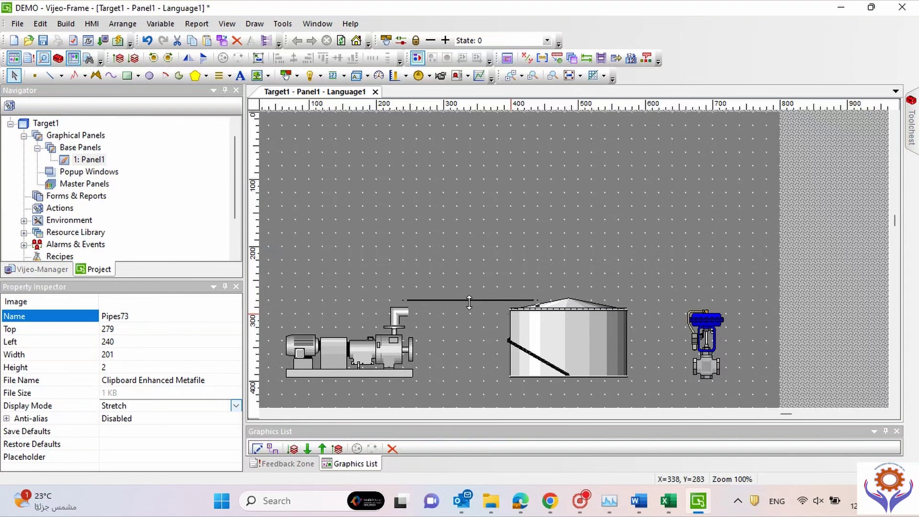
pyautogui.hotkey('ctrl', 'z')
# Step: Move the horizontal pipe up to top 260 and reduce its height to 20
pyautogui.moveTo(465, 306); pyautogui.dragTo(454, 260)
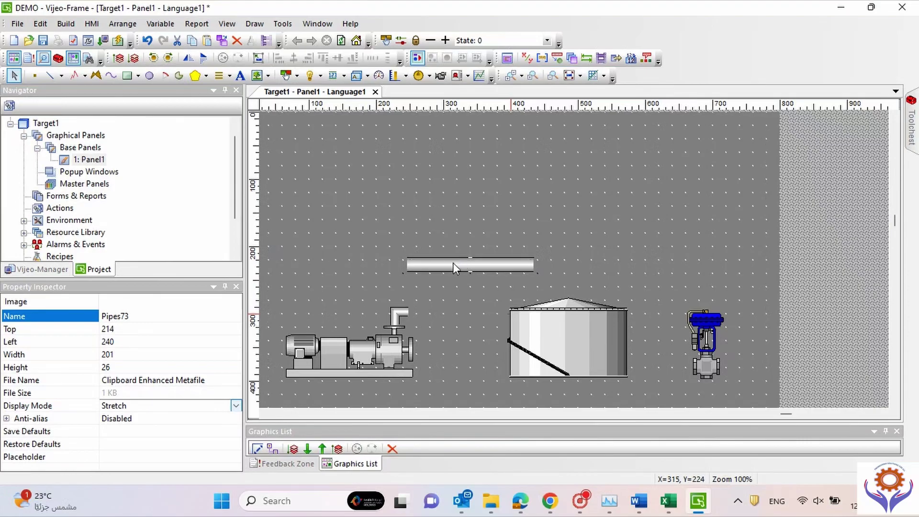
pyautogui.moveTo(452, 284); pyautogui.dragTo(451, 289)
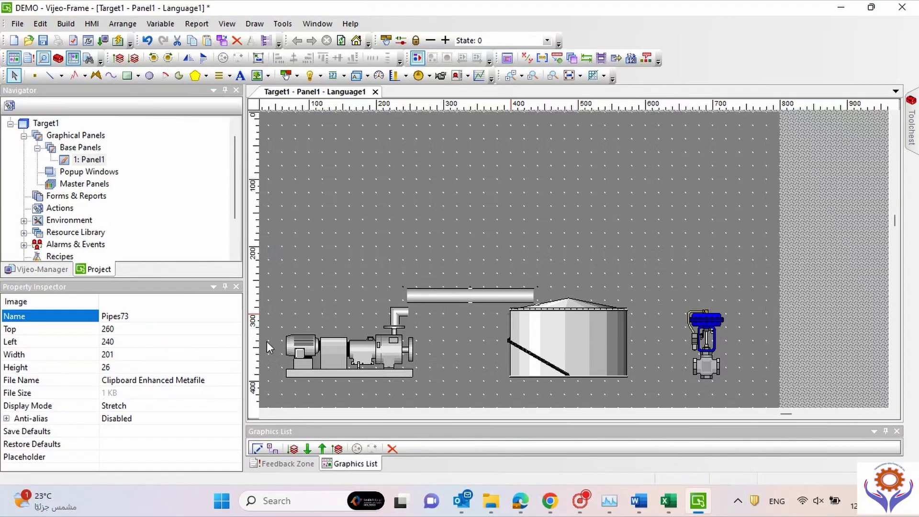
pyautogui.moveTo(470, 300); pyautogui.dragTo(470, 296)
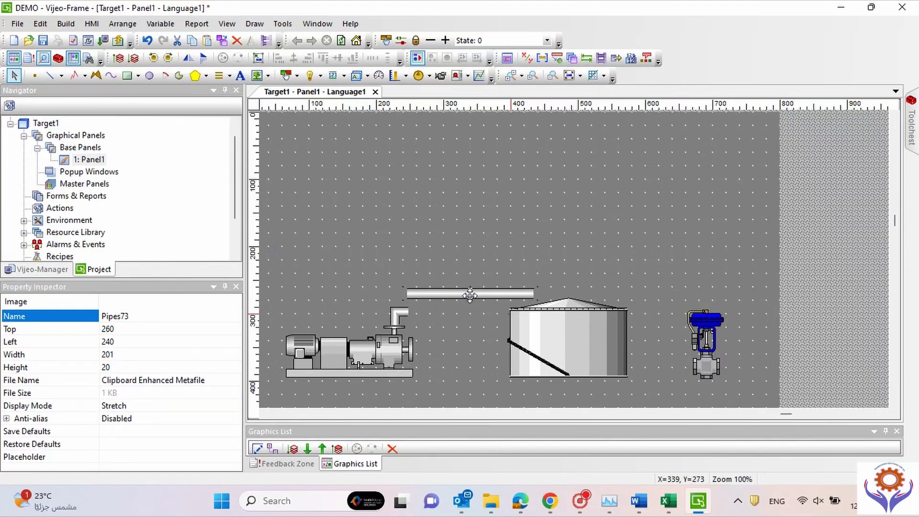
# Step: Try heights of 19 and 10 for the horizontal pipe
pyautogui.click(123, 367)
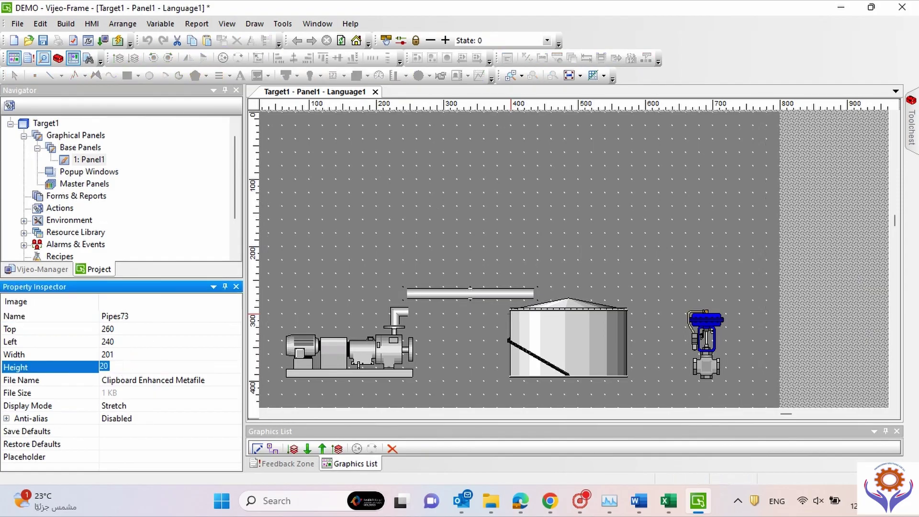
pyautogui.write('19')
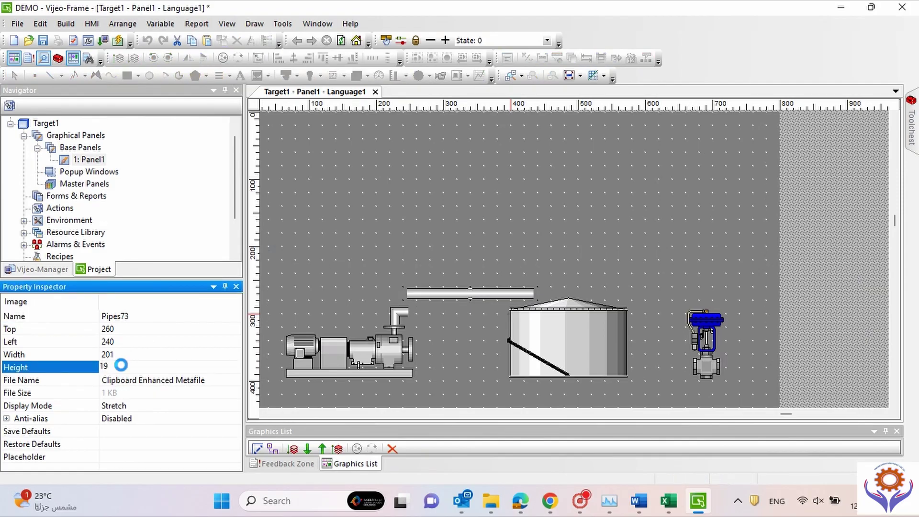
pyautogui.press('Return')
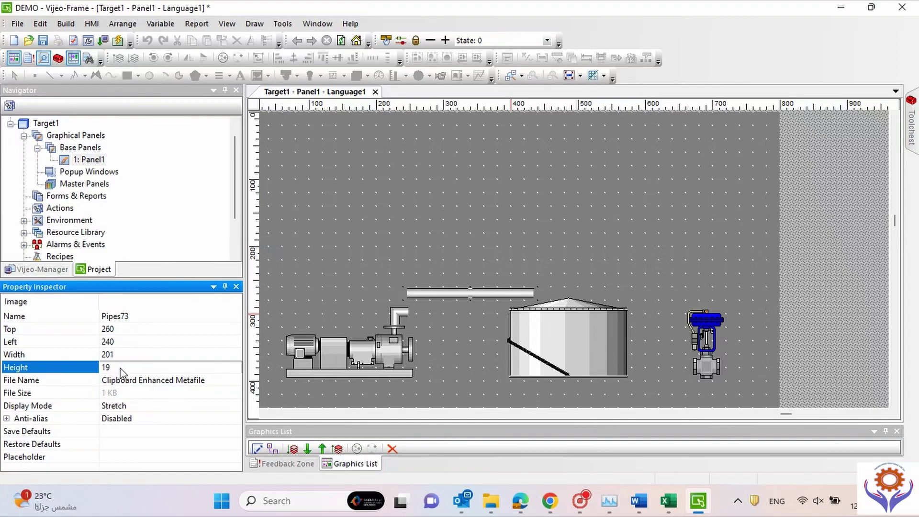
pyautogui.click(120, 368)
pyautogui.write('10')
pyautogui.press('Return')
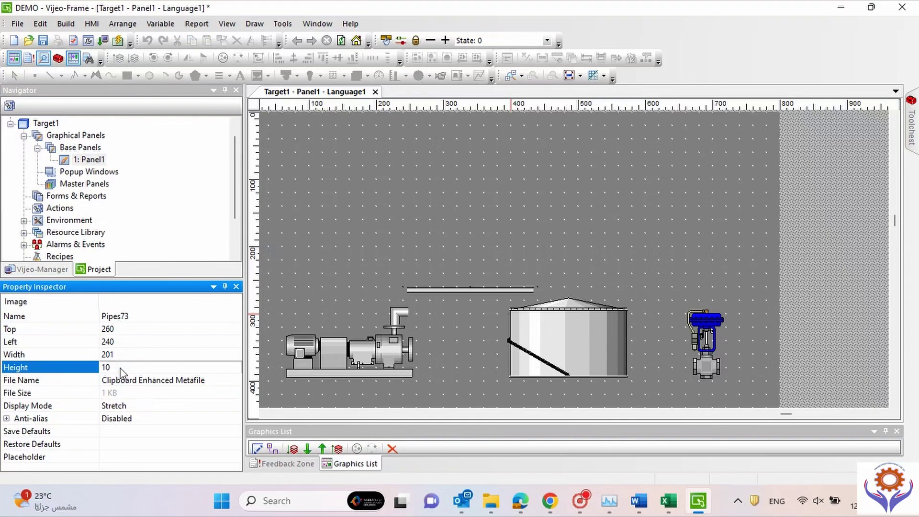
# Step: Set the horizontal pipe's height to 20
pyautogui.click(459, 289)
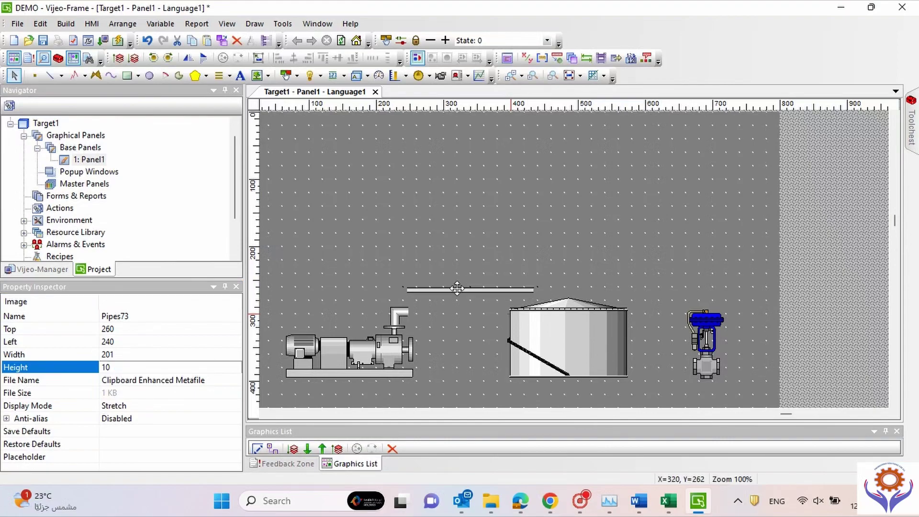
pyautogui.click(107, 367)
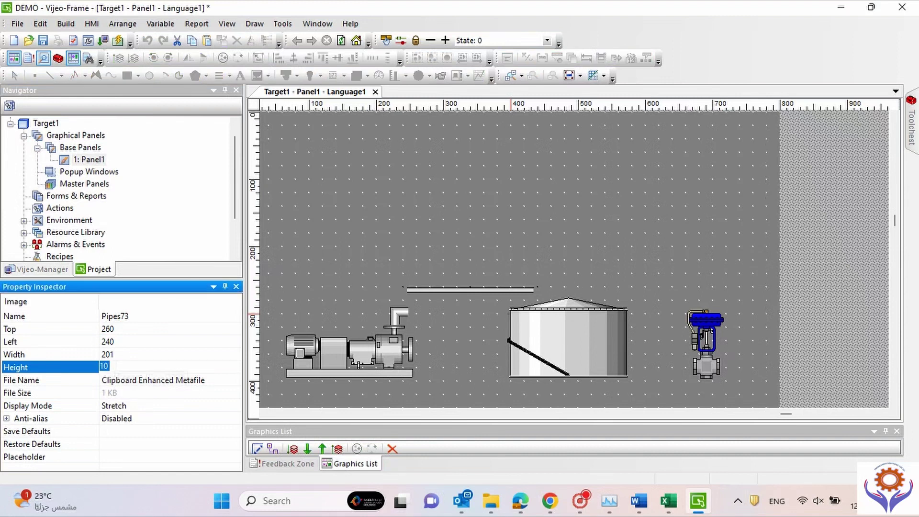
pyautogui.write('2')
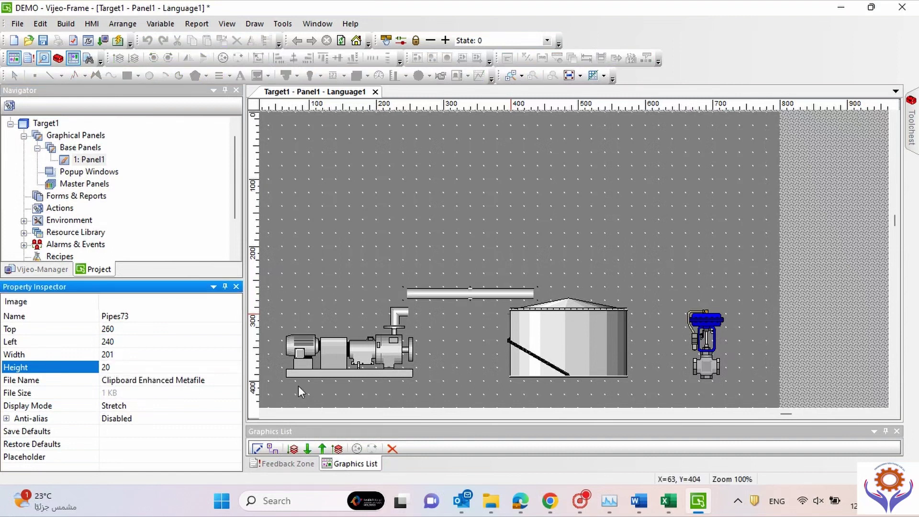
pyautogui.click(458, 296)
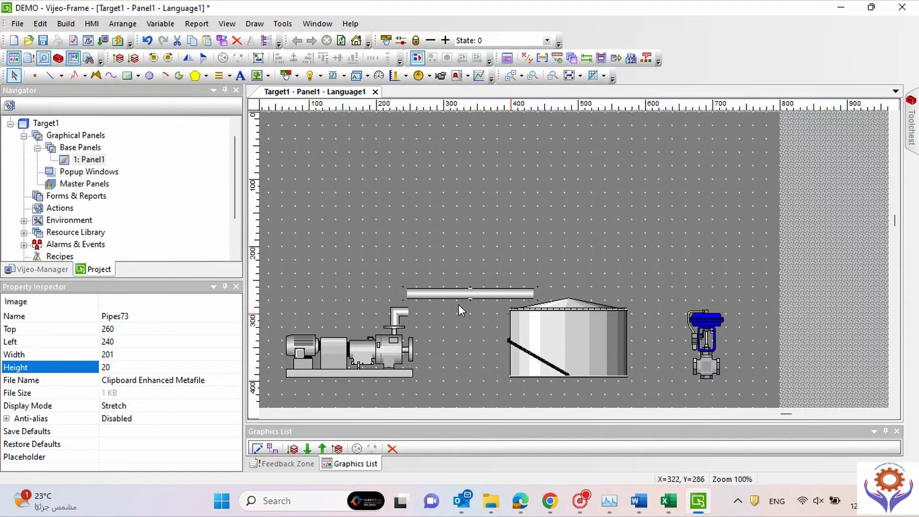
# Step: Move the horizontal pipe between pump and tank down to top 280 and set its height to 16
pyautogui.moveTo(451, 304); pyautogui.dragTo(447, 307)
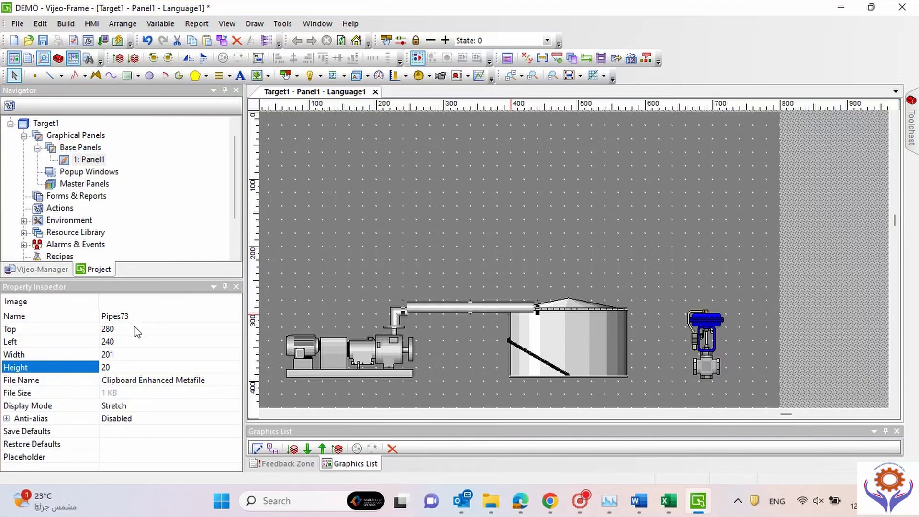
pyautogui.click(119, 330)
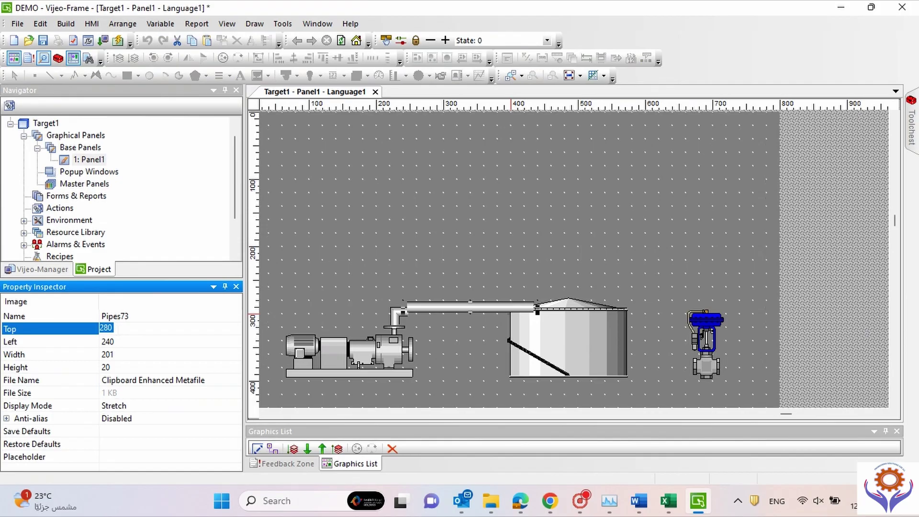
pyautogui.press('Tab')
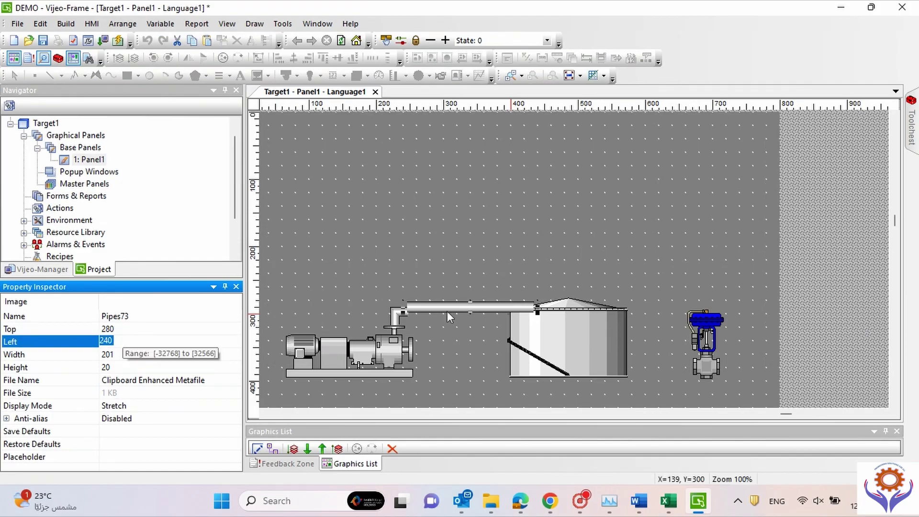
pyautogui.click(489, 309)
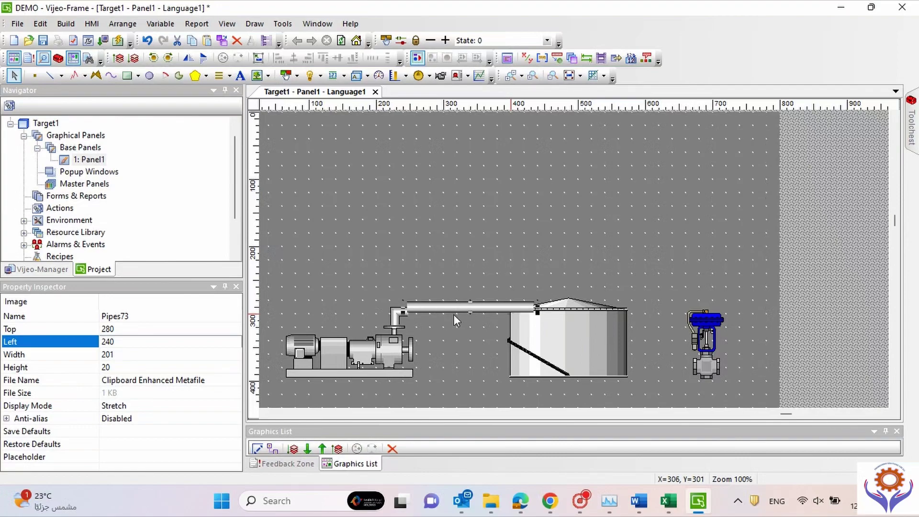
pyautogui.click(127, 367)
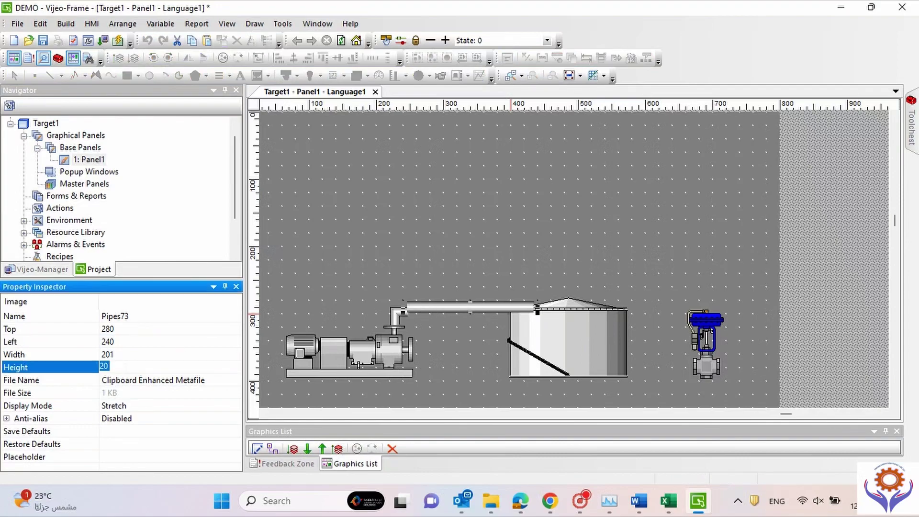
pyautogui.write('16')
pyautogui.press('Return')
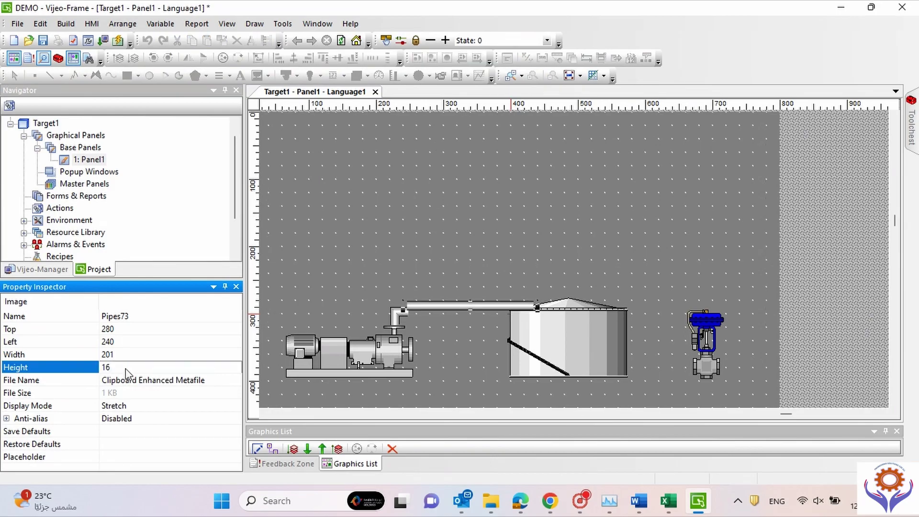
# Step: Try a top position of 270 for the horizontal pipe, and set it to 290
pyautogui.click(460, 308)
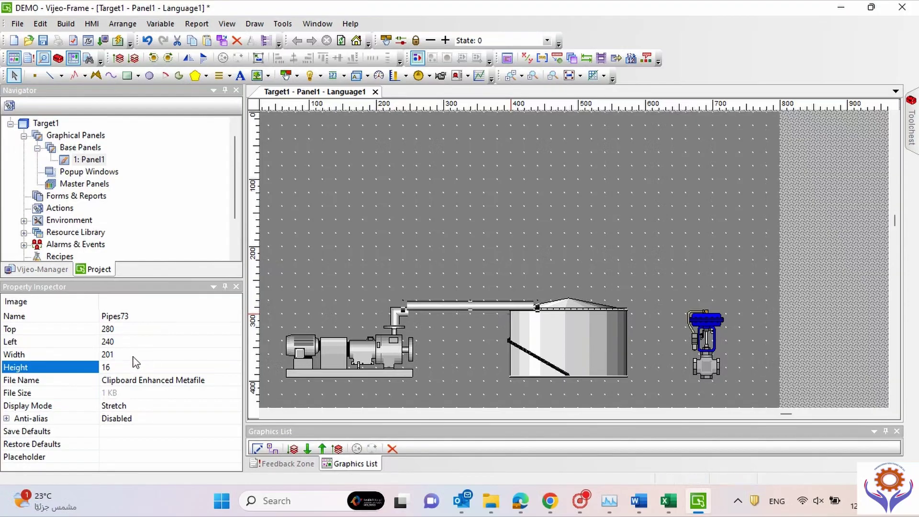
pyautogui.click(130, 341)
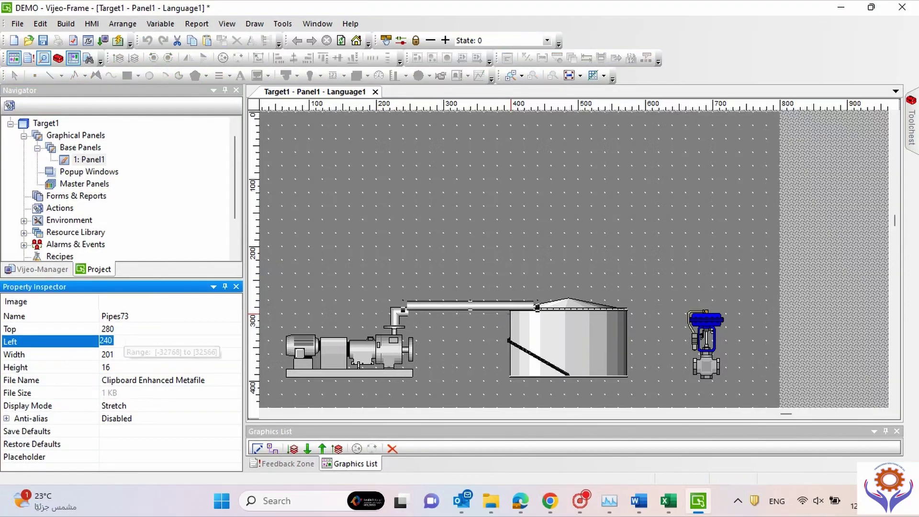
pyautogui.click(105, 329)
pyautogui.write('2')
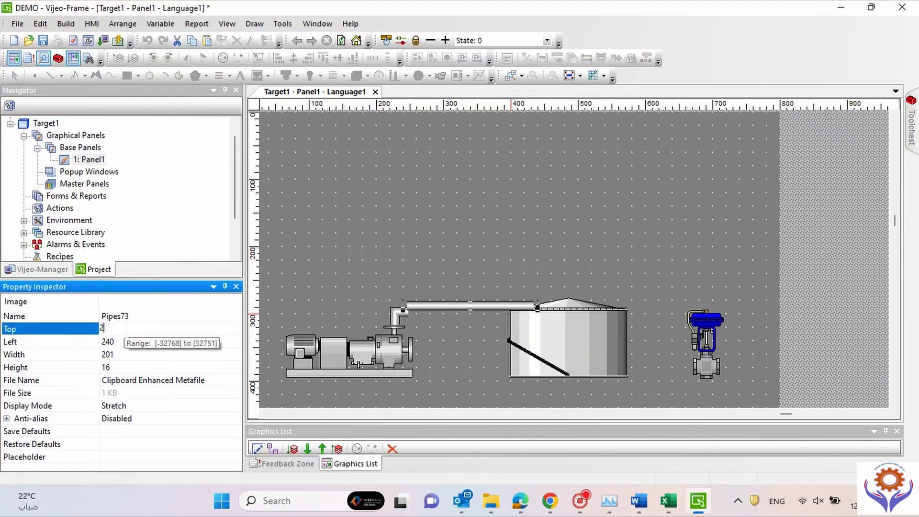
pyautogui.write('70')
pyautogui.press('Return')
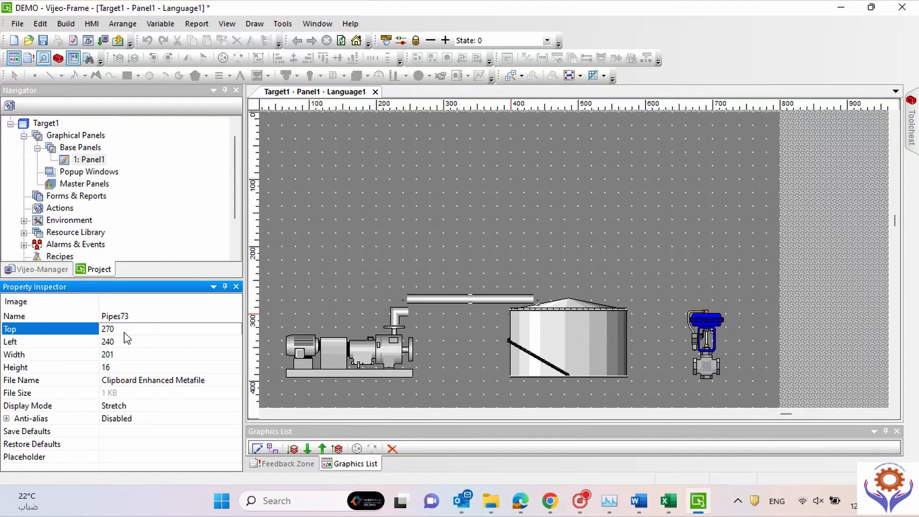
pyautogui.click(124, 333)
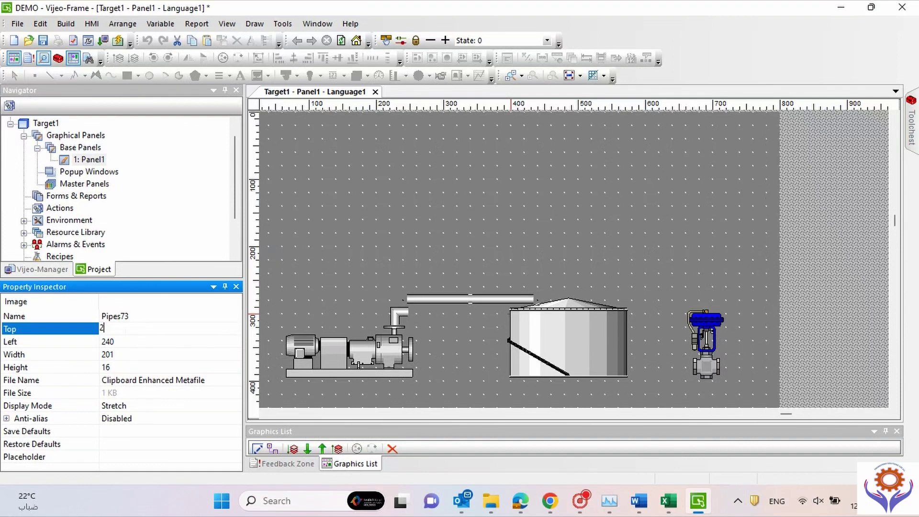
pyautogui.press('Return')
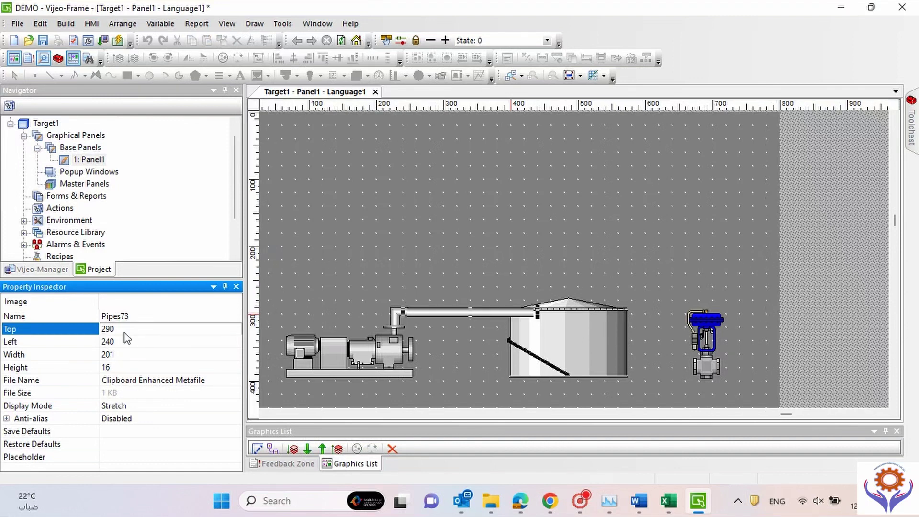
# Step: Move the storage tank right to left position 429 and draw a blue vertical rectangle, 20 wide and 100 high, on it
pyautogui.click(595, 335)
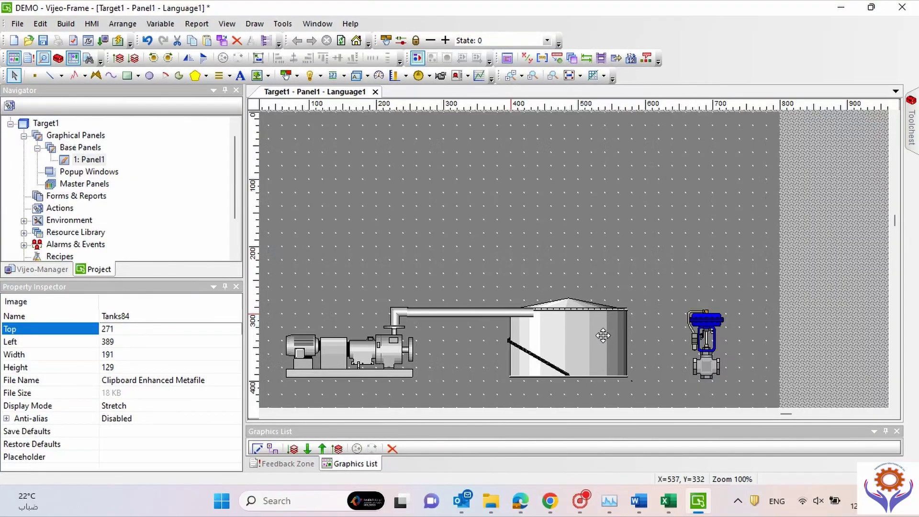
pyautogui.moveTo(578, 343); pyautogui.dragTo(604, 343)
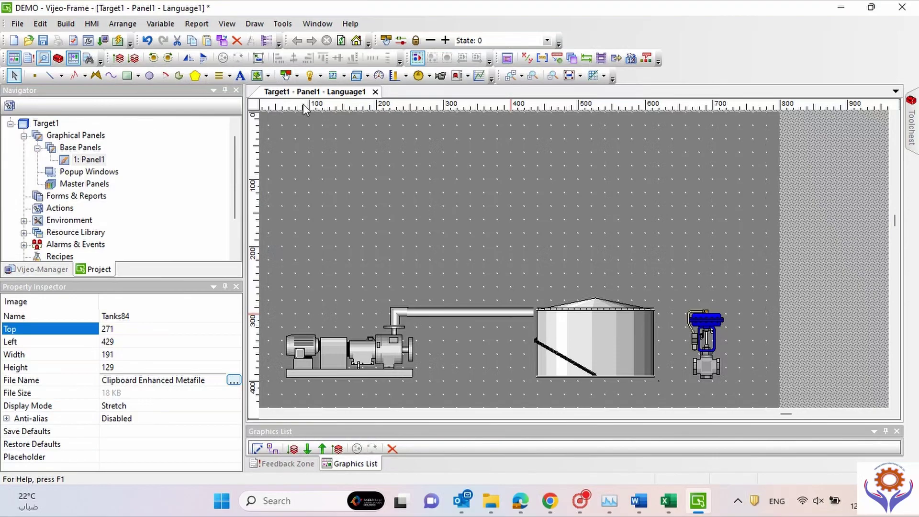
pyautogui.click(125, 76)
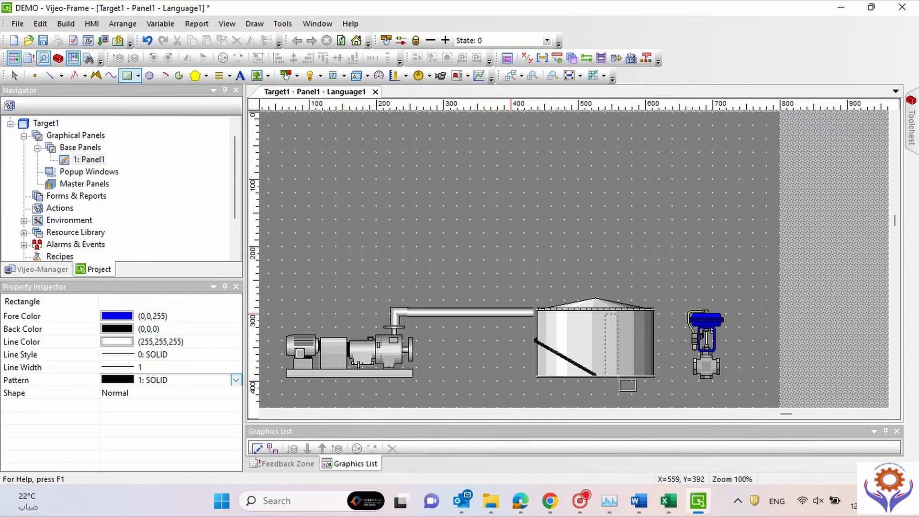
pyautogui.moveTo(617, 379); pyautogui.dragTo(618, 379)
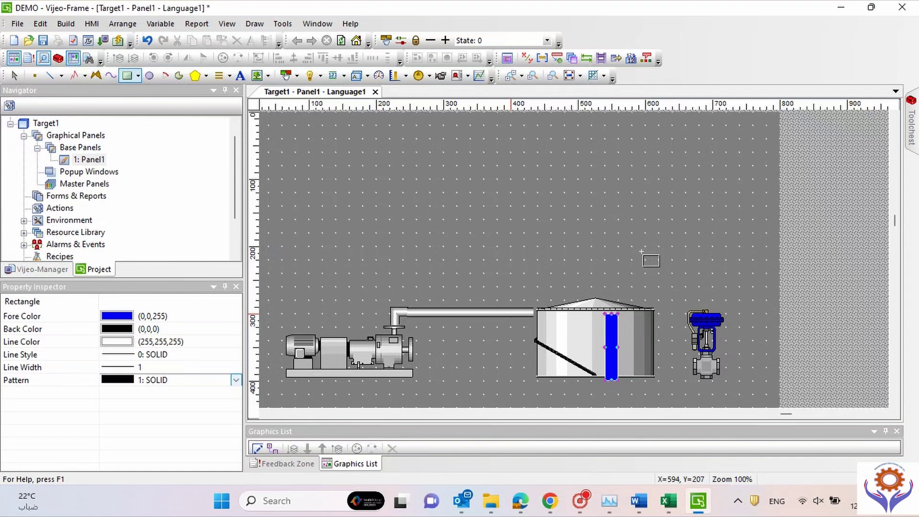
pyautogui.press('Escape')
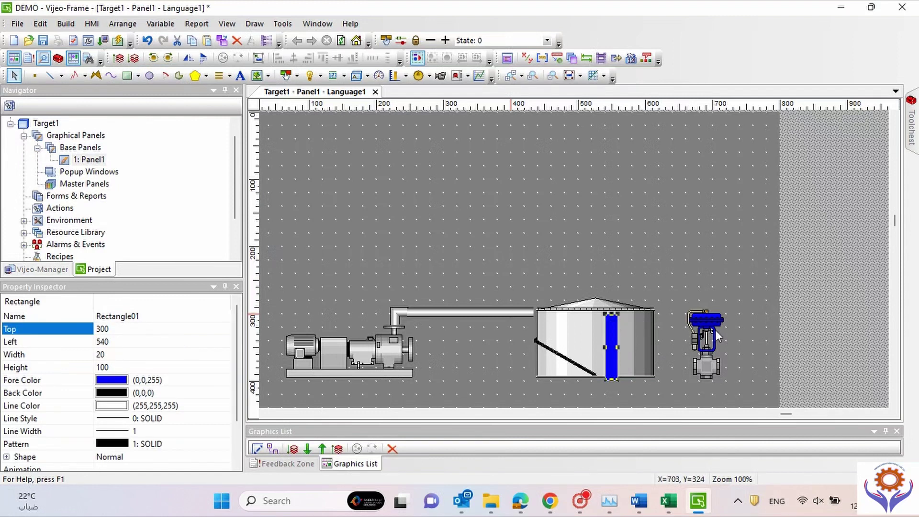
# Step: Draw a blue rectangle 40 wide and 20 high on the pump's motor and move it up to top 340
pyautogui.click(305, 343)
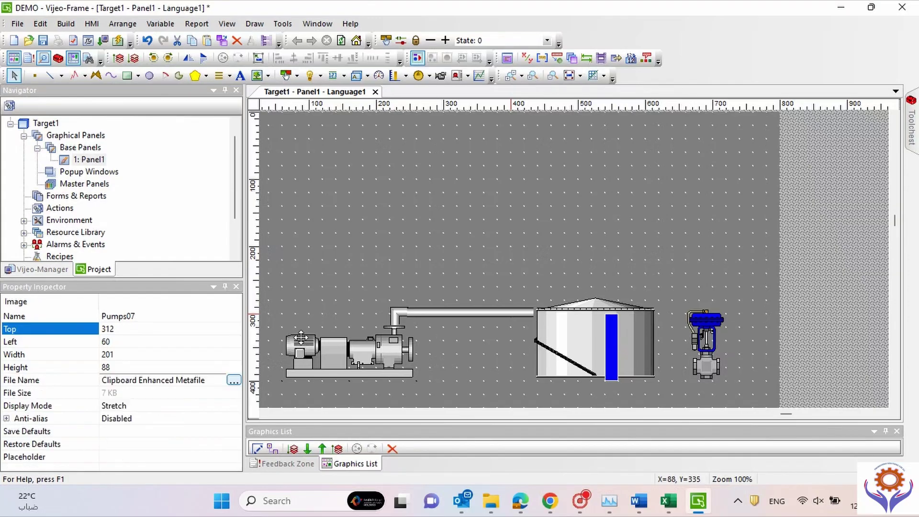
pyautogui.click(126, 75)
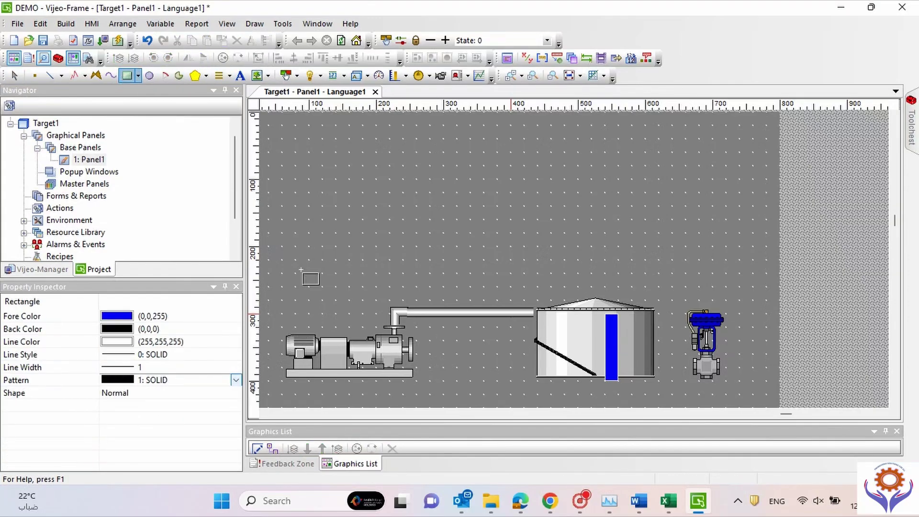
pyautogui.moveTo(297, 345); pyautogui.dragTo(295, 368)
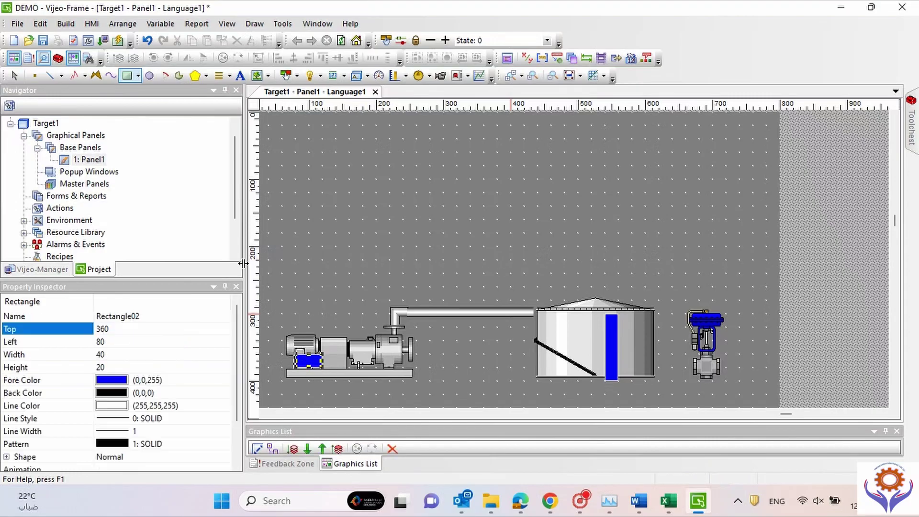
pyautogui.moveTo(310, 362)
pyautogui.mouseDown()
pyautogui.moveTo(309, 349)
pyautogui.moveTo(301, 352)
pyautogui.mouseUp()
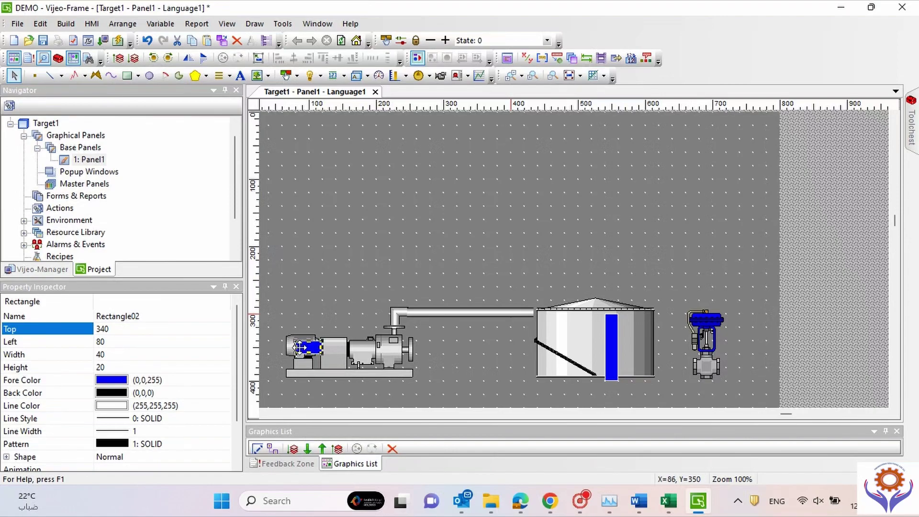
# Step: Examine the position, touch and visibility animation options available for the pump image
pyautogui.doubleClick(287, 345)
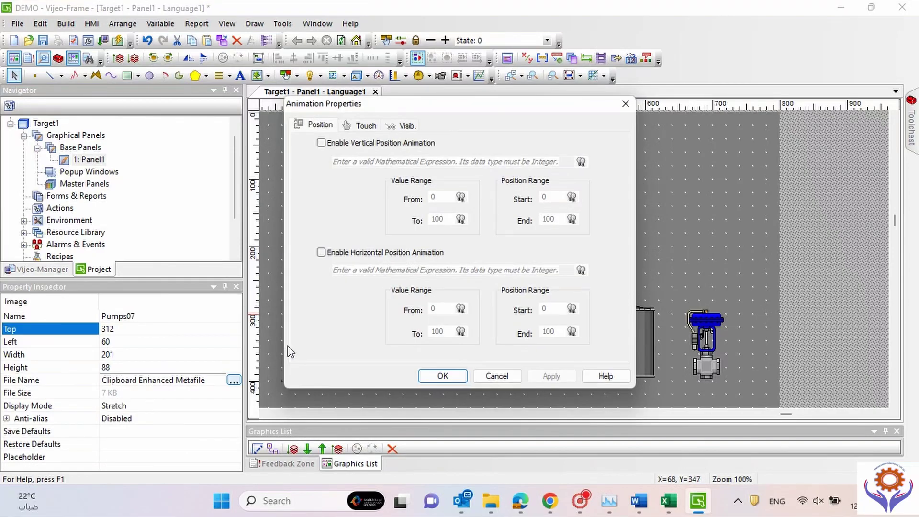
pyautogui.click(497, 375)
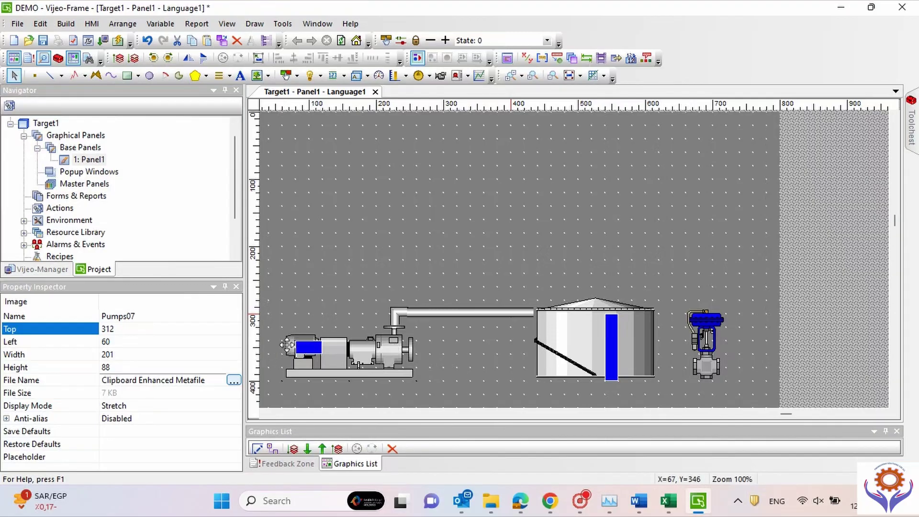
pyautogui.doubleClick(285, 344)
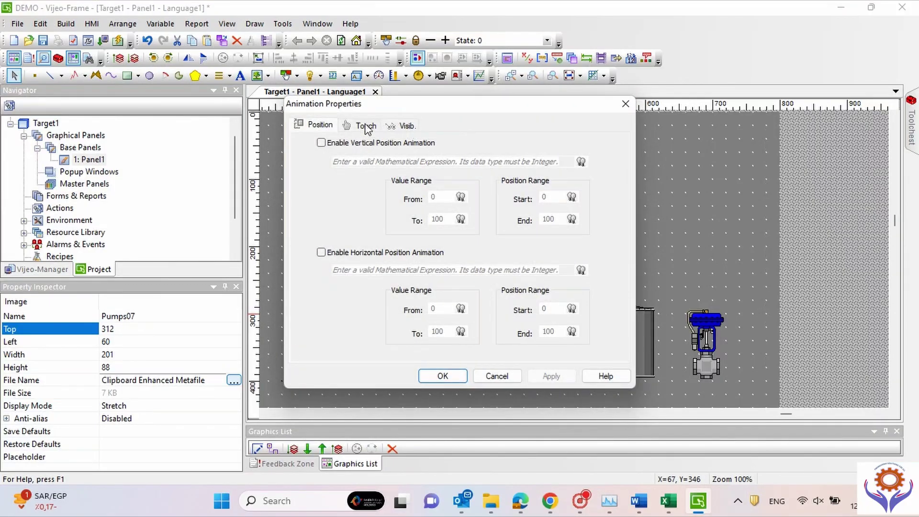
pyautogui.click(411, 124)
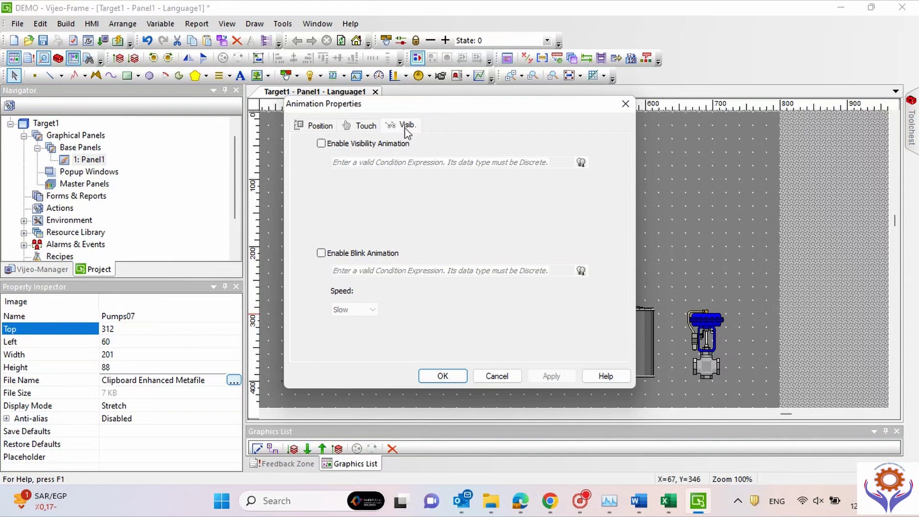
pyautogui.click(321, 143)
pyautogui.click(325, 152)
pyautogui.click(315, 127)
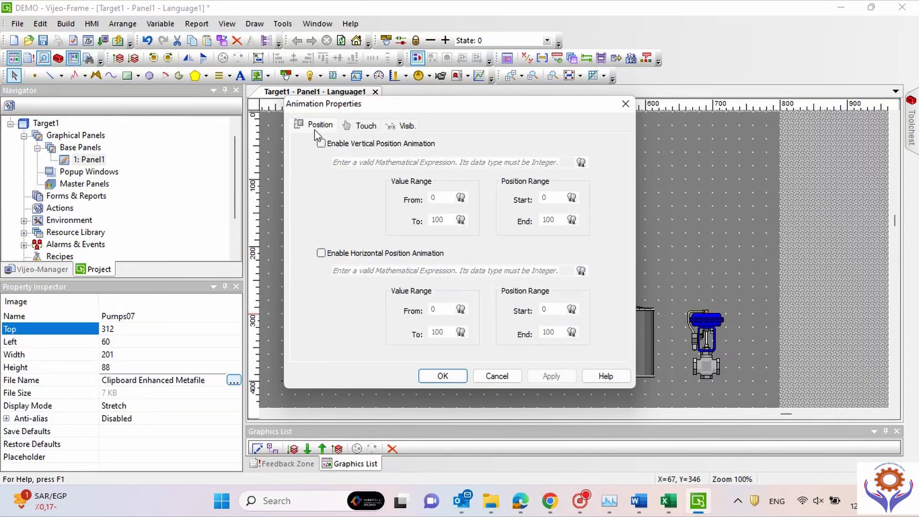
pyautogui.click(348, 135)
pyautogui.click(322, 132)
pyautogui.click(356, 126)
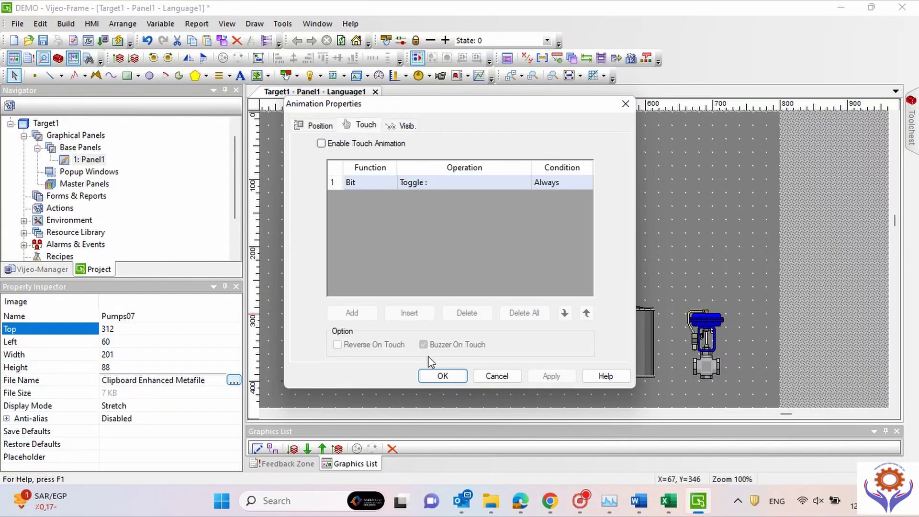
pyautogui.click(497, 376)
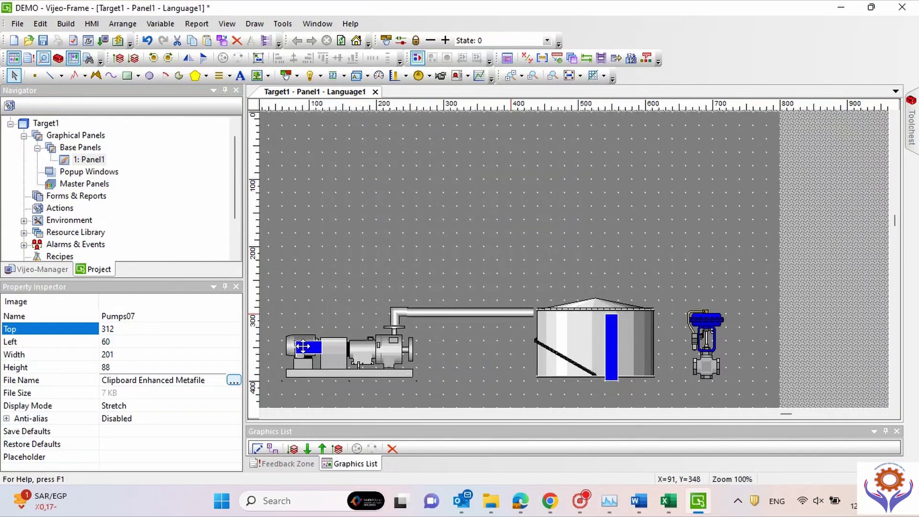
pyautogui.moveTo(296, 348); pyautogui.dragTo(283, 352)
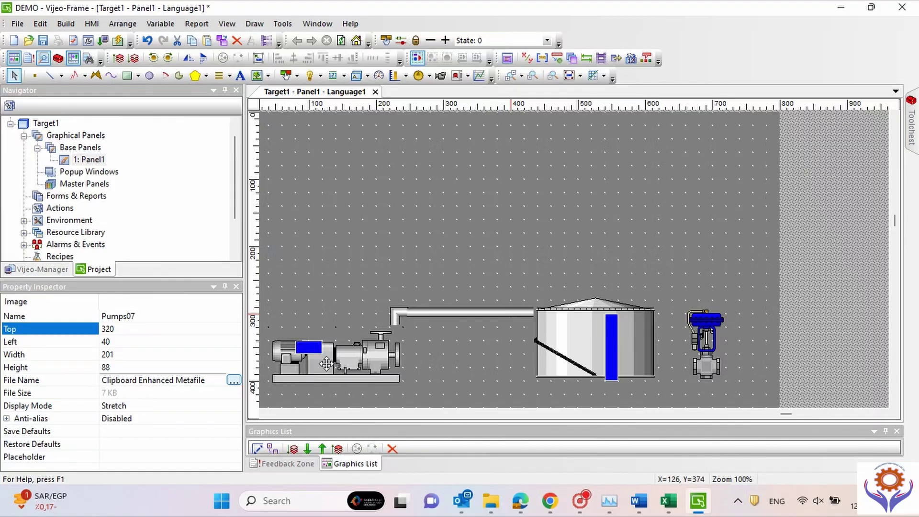
pyautogui.hotkey('ctrl', 'z')
pyautogui.doubleClick(305, 347)
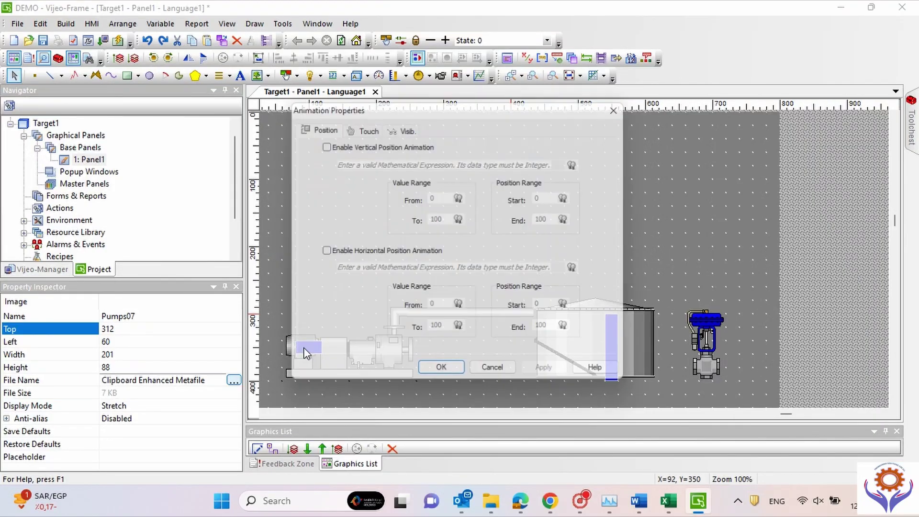
pyautogui.click(494, 375)
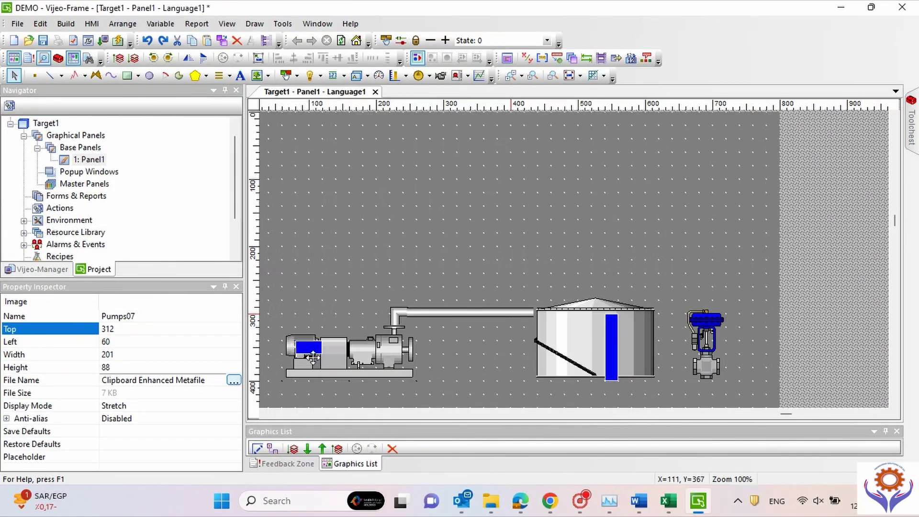
# Step: Nudge the small blue rectangle on the pump's motor to left position 71
pyautogui.click(334, 306)
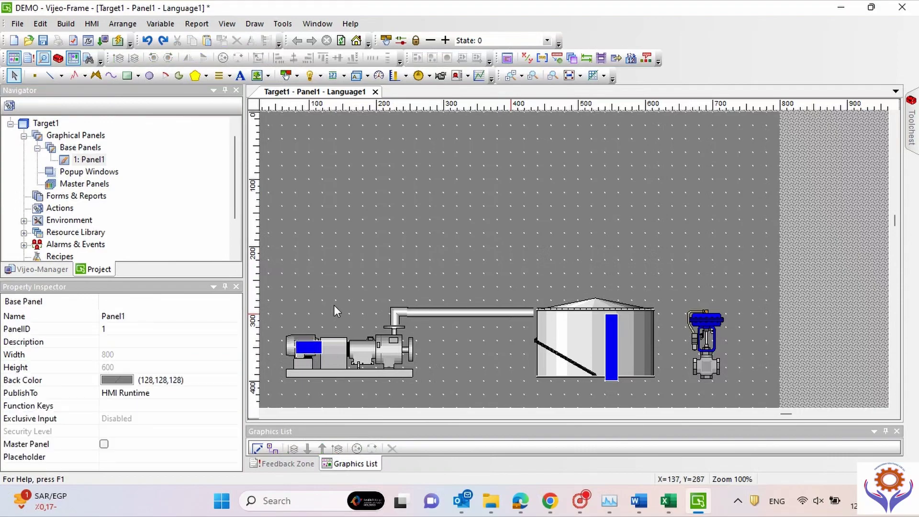
pyautogui.click(308, 348)
pyautogui.moveTo(309, 347); pyautogui.dragTo(309, 347)
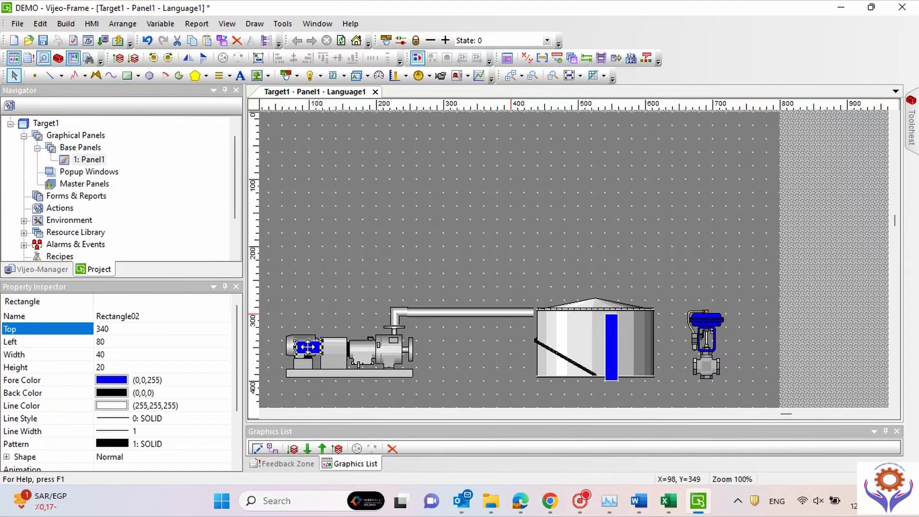
pyautogui.press('Left')
pyautogui.press('Left')
pyautogui.press('Left')
pyautogui.press('Left')
pyautogui.press('Left')
pyautogui.press('Left')
pyautogui.press('Left')
pyautogui.press('Left')
pyautogui.press('Left')
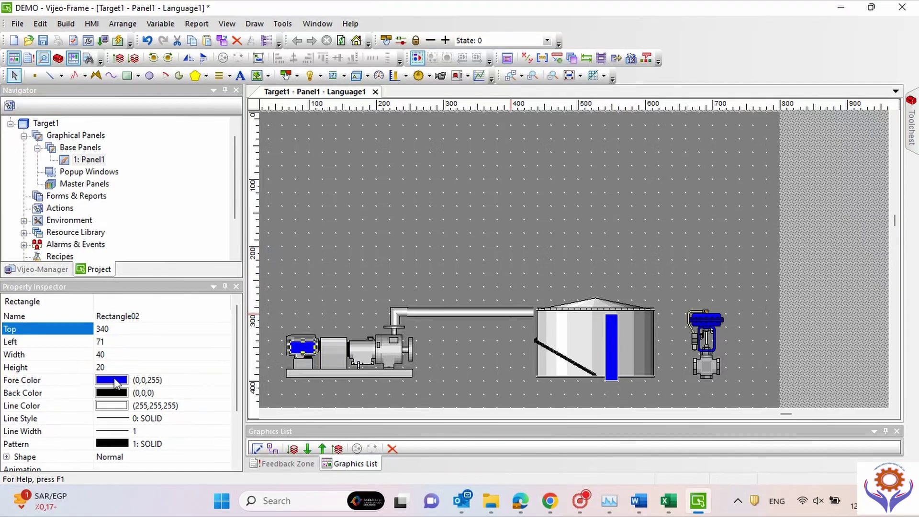
# Step: Change the fore color of the small rectangle on the pump's motor to red (255,0,0)
pyautogui.click(129, 380)
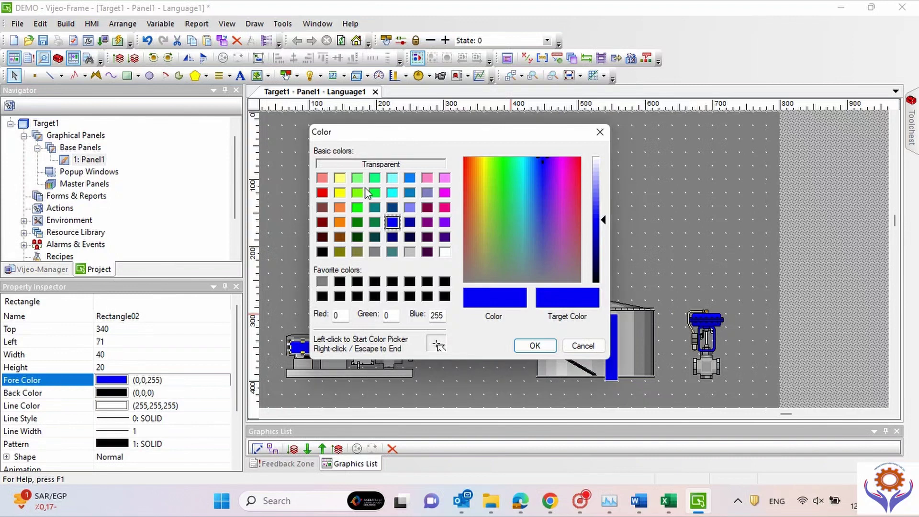
pyautogui.click(323, 194)
pyautogui.click(536, 344)
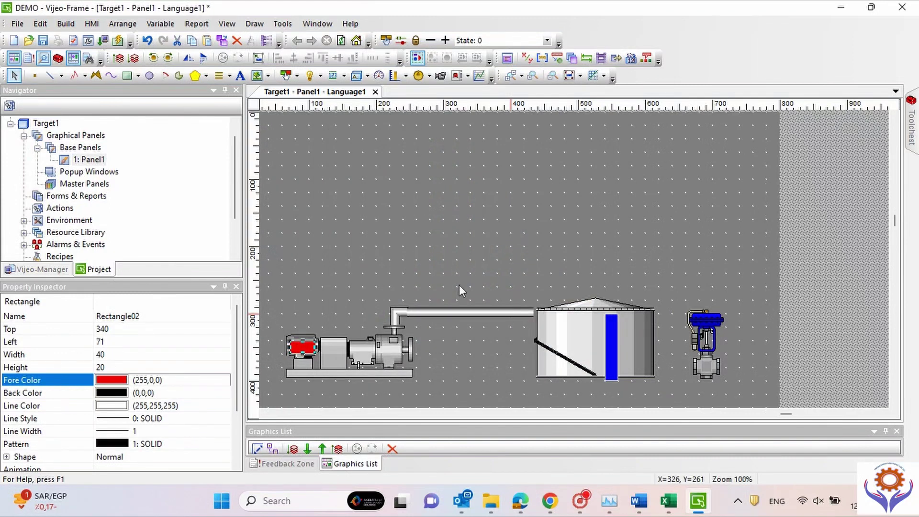
pyautogui.click(457, 282)
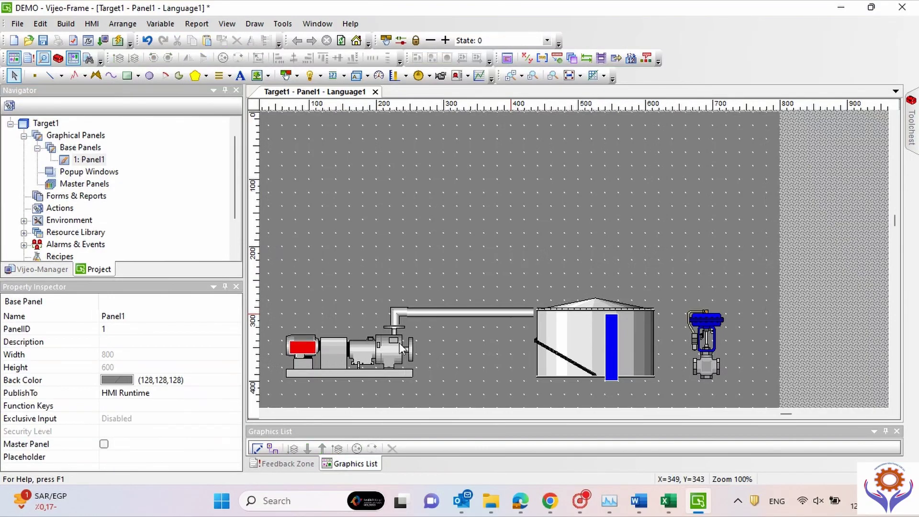
pyautogui.click(302, 348)
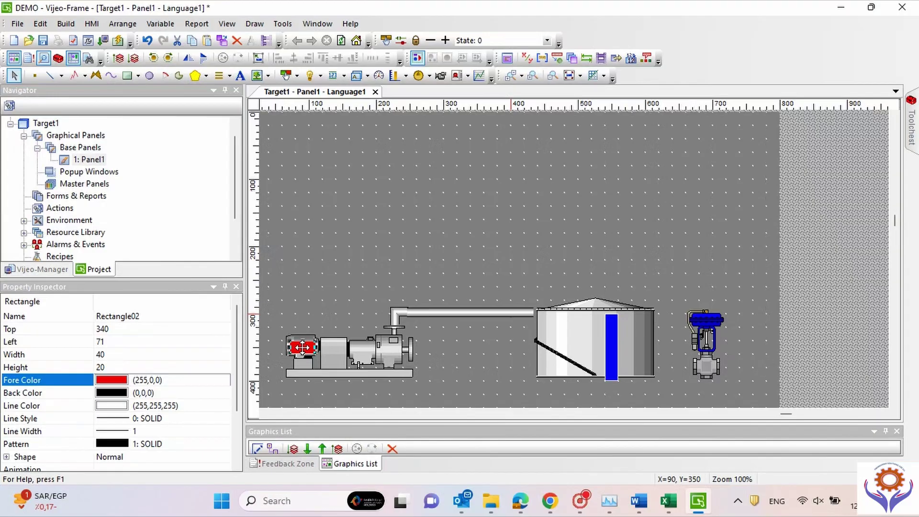
pyautogui.doubleClick(302, 348)
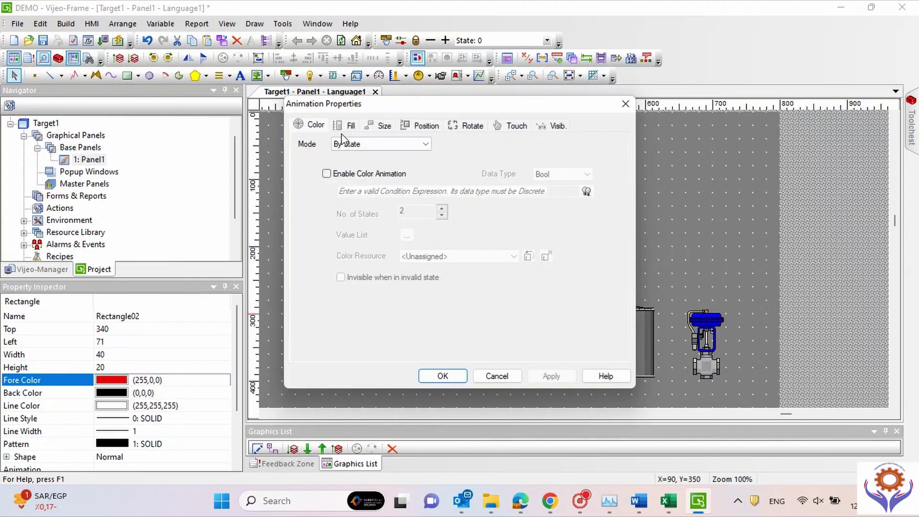
pyautogui.click(495, 376)
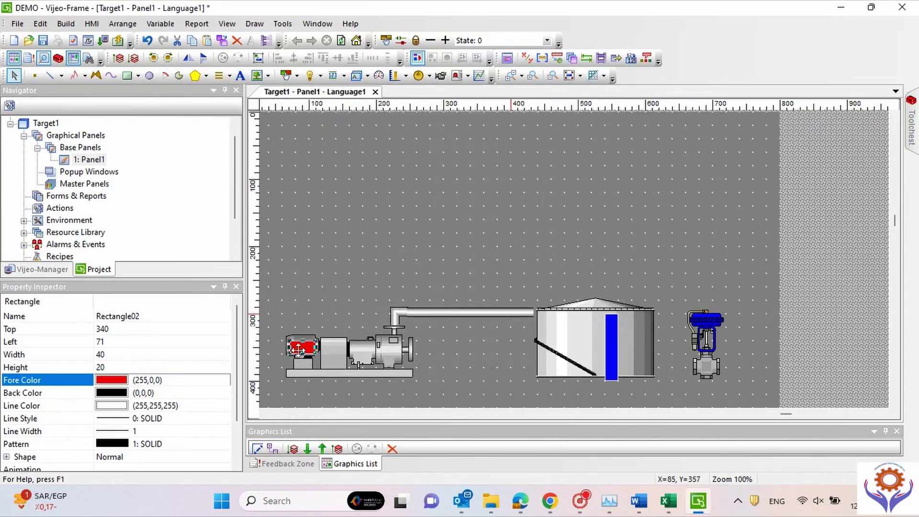
# Step: Enable By State color animation for the red rectangle on the pump's motor, with PUMP_RUN as its condition
pyautogui.doubleClick(298, 349)
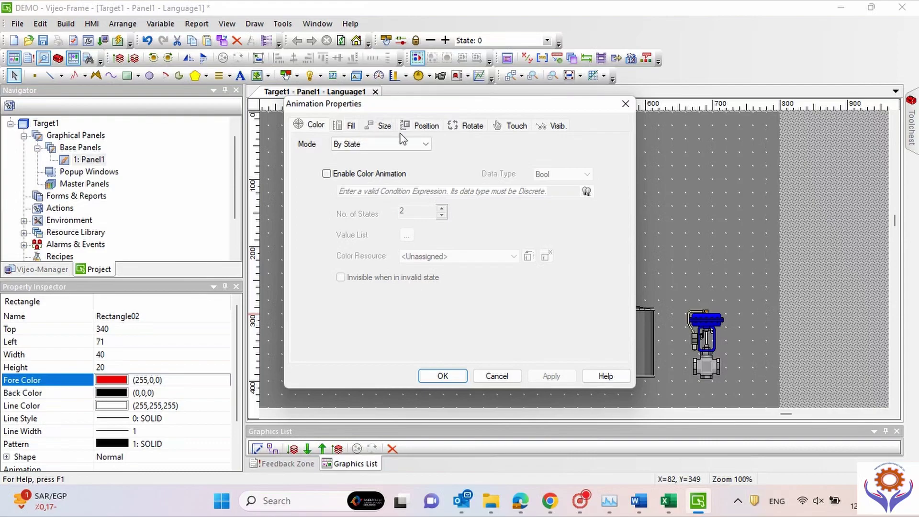
pyautogui.click(404, 144)
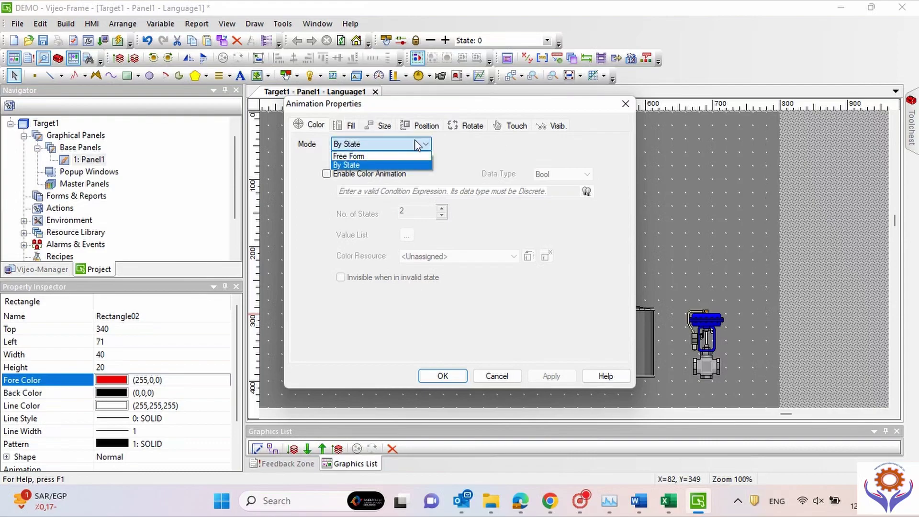
pyautogui.click(501, 142)
pyautogui.click(326, 174)
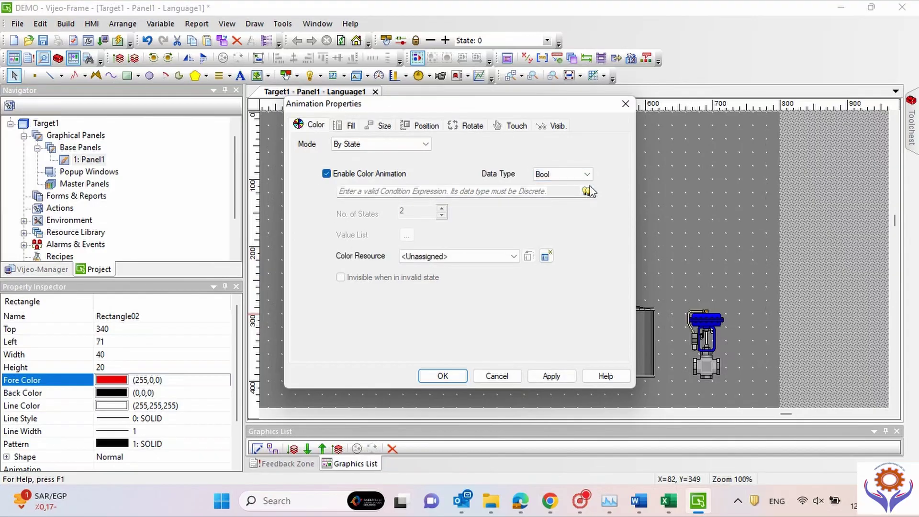
pyautogui.click(586, 191)
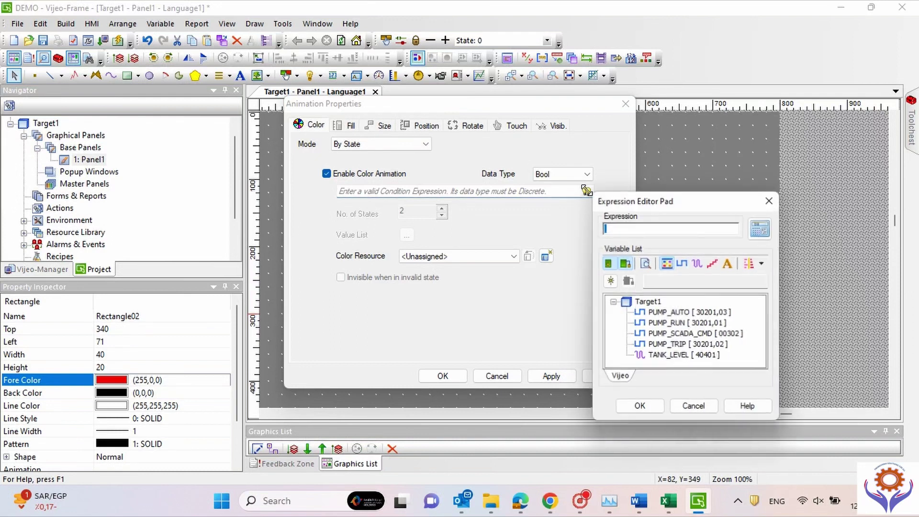
pyautogui.doubleClick(683, 323)
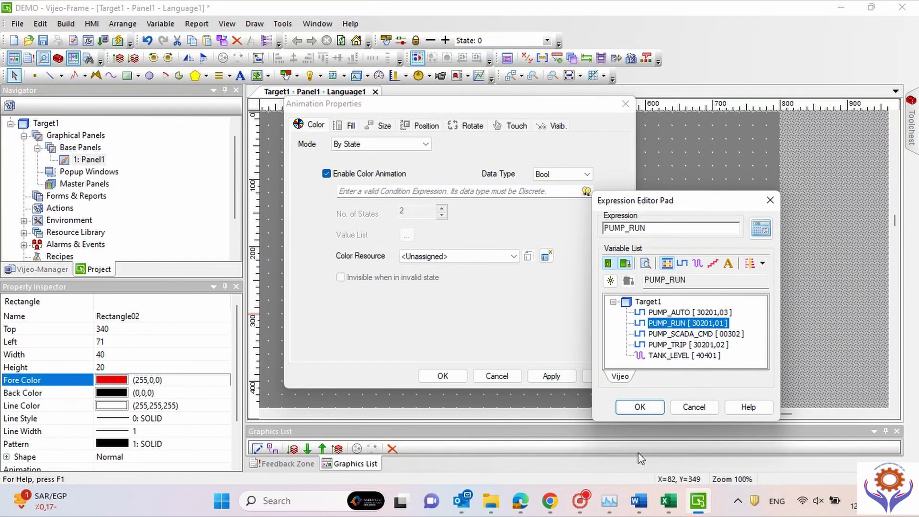
pyautogui.click(639, 407)
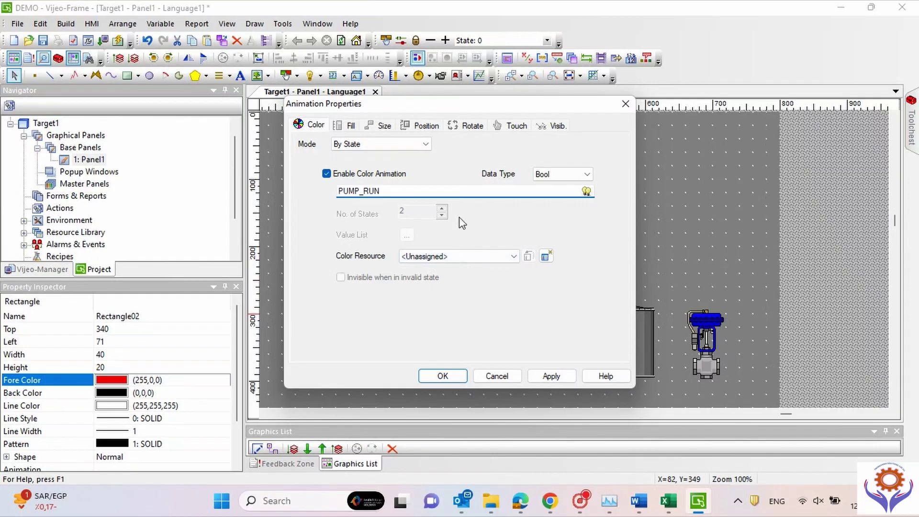
# Step: Try Integer Types as the color animation's data type, check the available color resources, and return the type to Bool
pyautogui.click(559, 174)
pyautogui.click(559, 181)
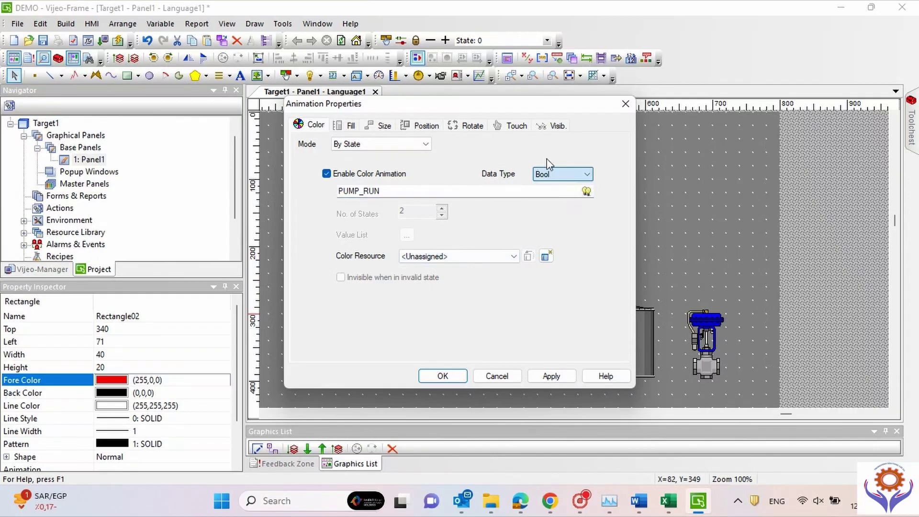
pyautogui.click(587, 173)
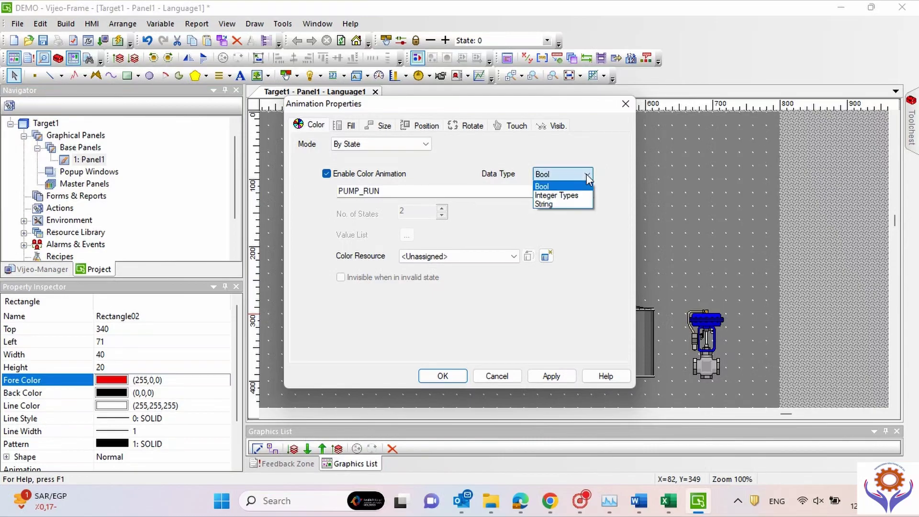
pyautogui.click(557, 196)
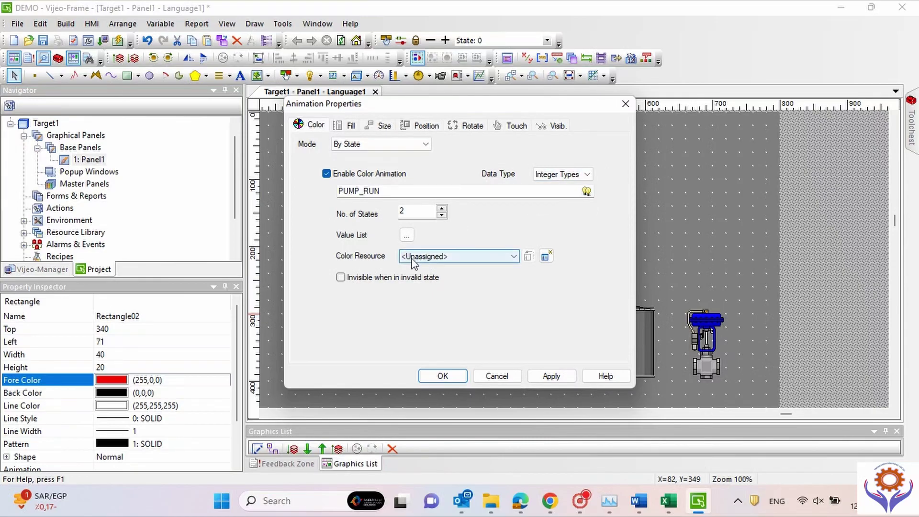
pyautogui.click(515, 257)
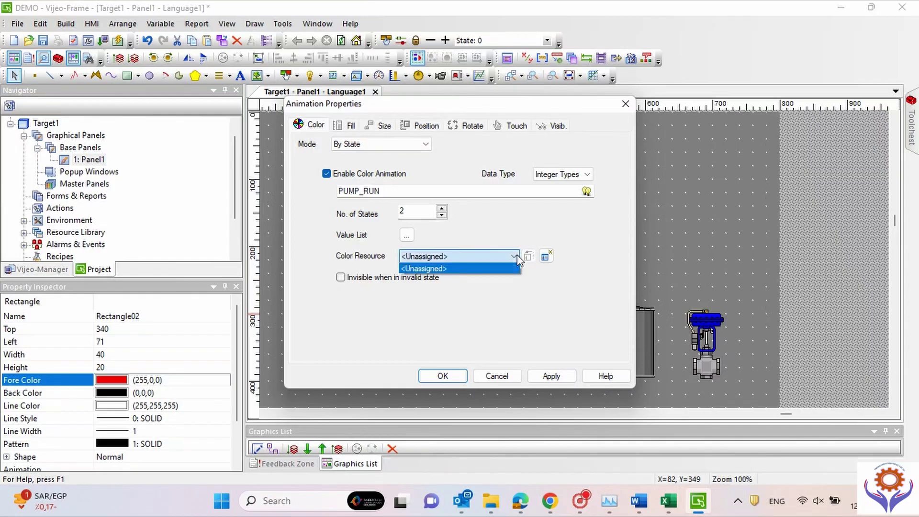
pyautogui.click(516, 257)
pyautogui.click(588, 174)
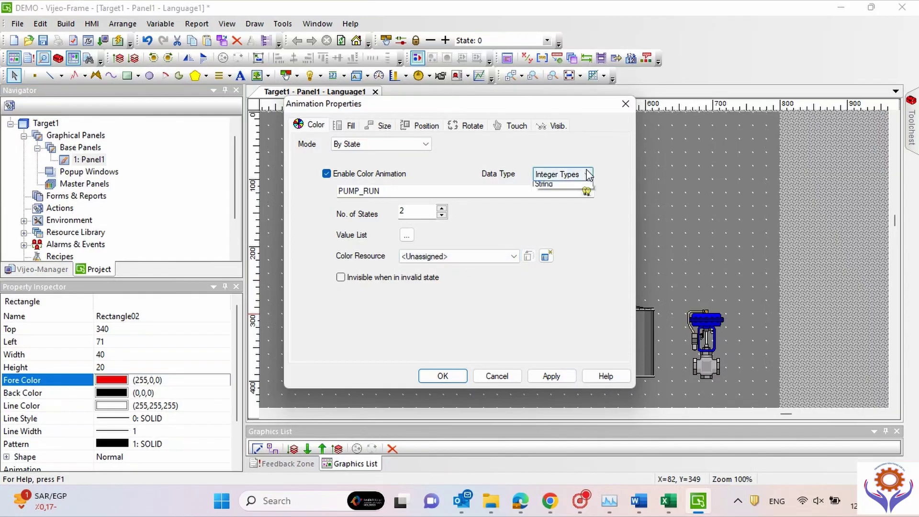
pyautogui.click(565, 185)
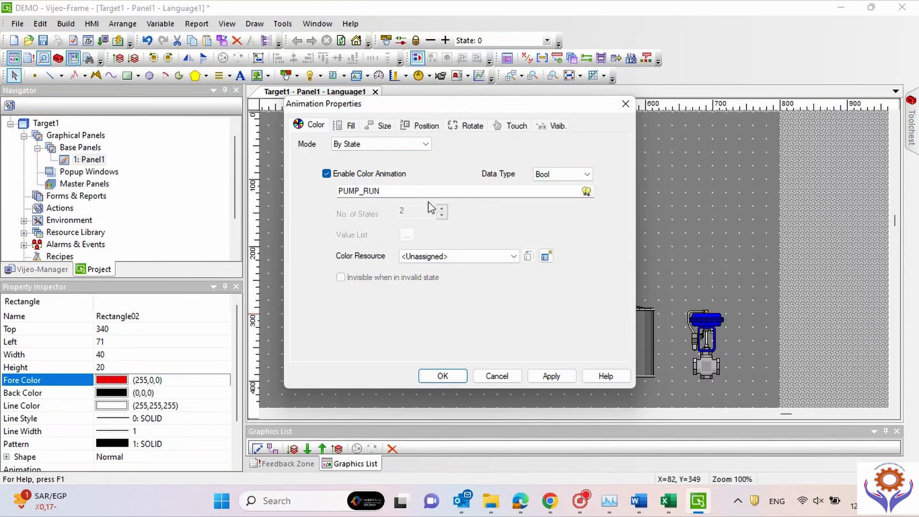
# Step: Look through the fill, size, position, rotate and visibility animation options for the red rectangle
pyautogui.click(344, 126)
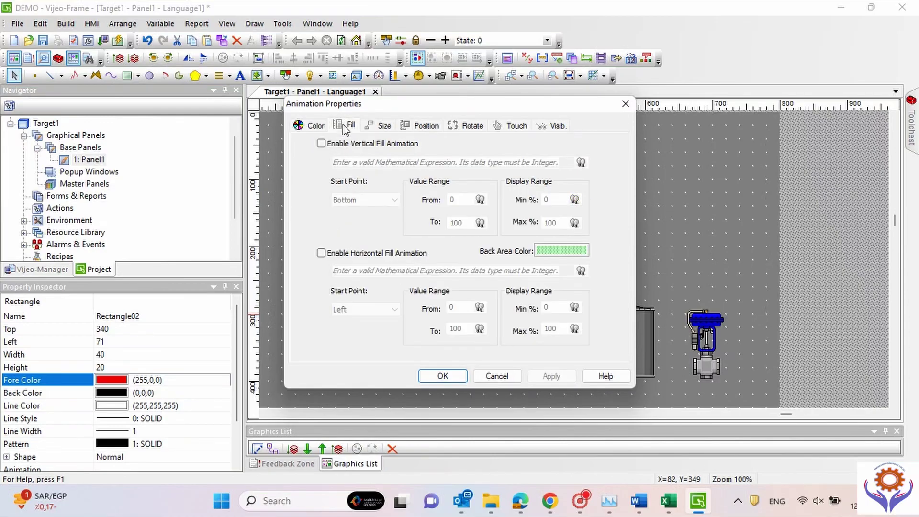
pyautogui.click(383, 126)
pyautogui.click(426, 128)
pyautogui.click(466, 129)
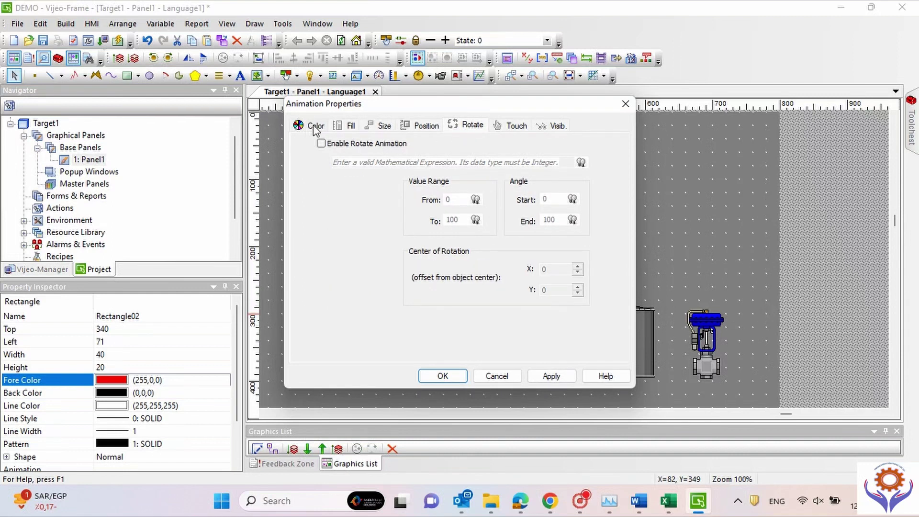
pyautogui.click(555, 127)
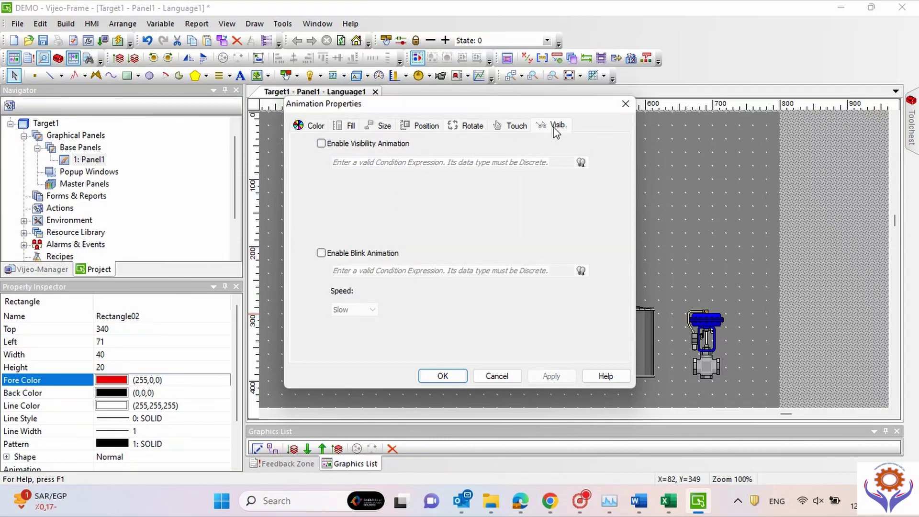
# Step: Enable visibility animation for the red rectangle, reusing the color animation's PUMP_RUN expression as its condition
pyautogui.click(310, 127)
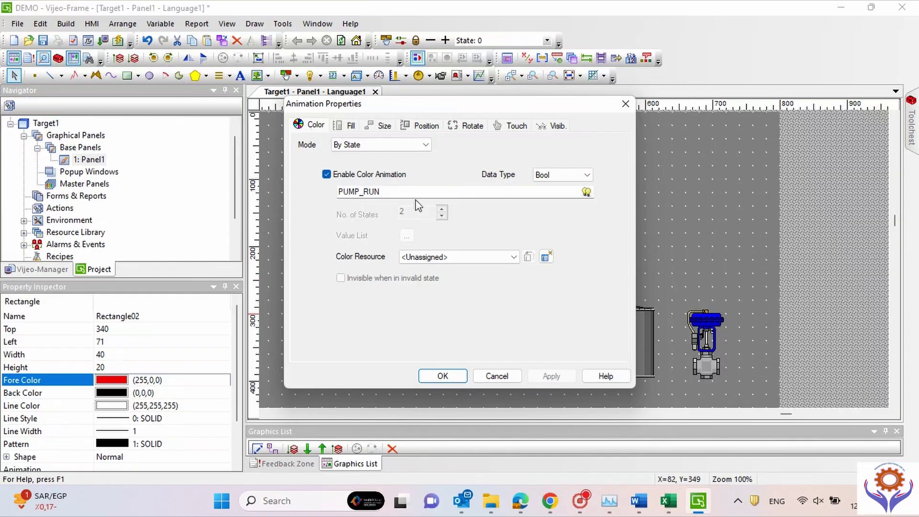
pyautogui.moveTo(383, 191); pyautogui.dragTo(304, 192)
pyautogui.hotkey('ctrl', 'c')
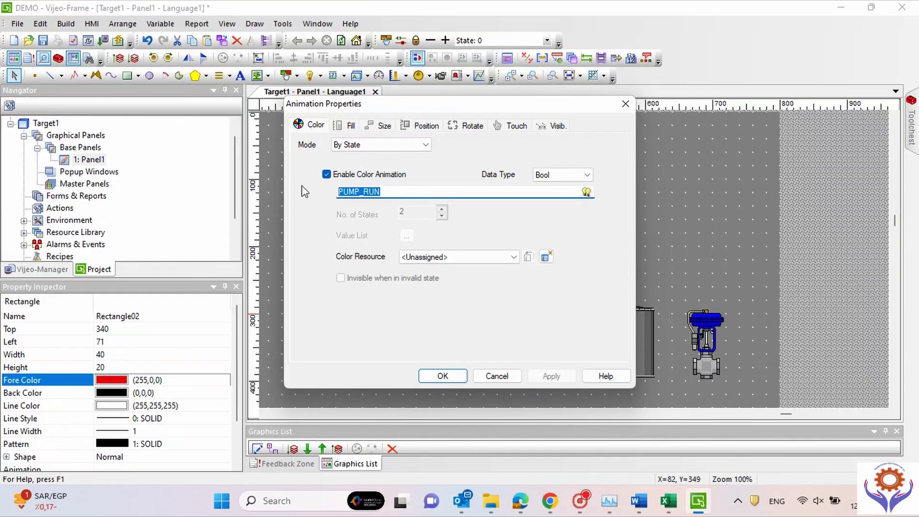
pyautogui.click(561, 125)
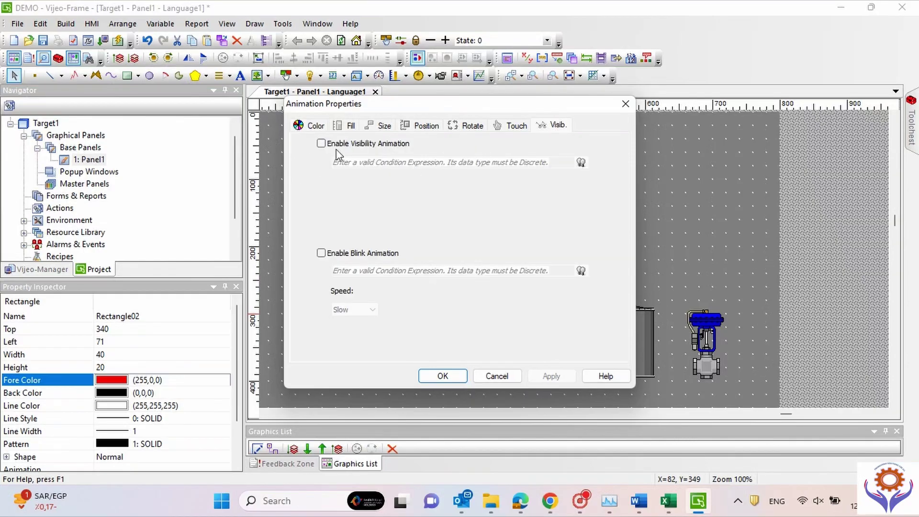
pyautogui.click(321, 144)
pyautogui.click(374, 163)
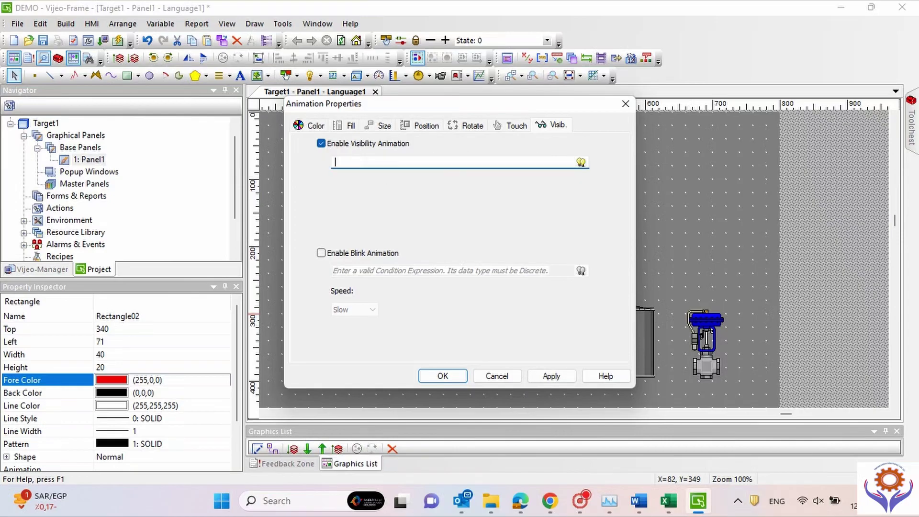
pyautogui.hotkey('ctrl', 'v')
pyautogui.click(557, 379)
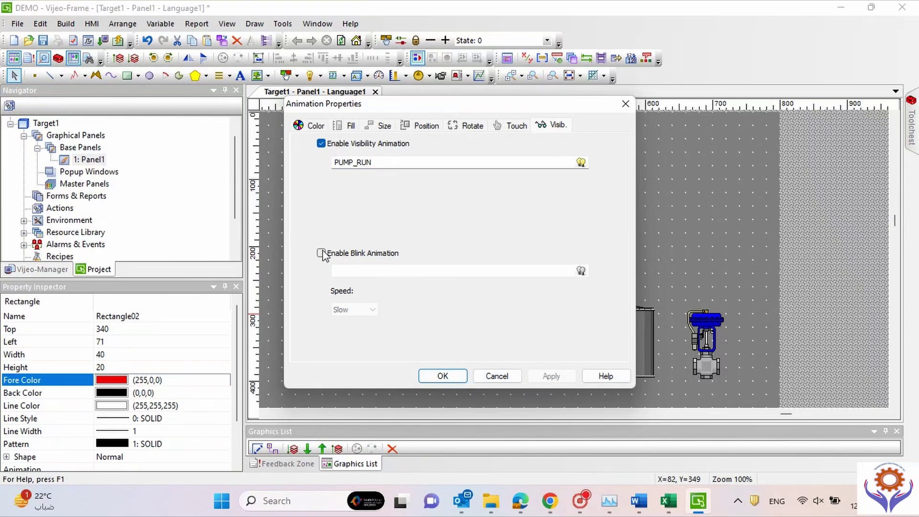
pyautogui.click(442, 375)
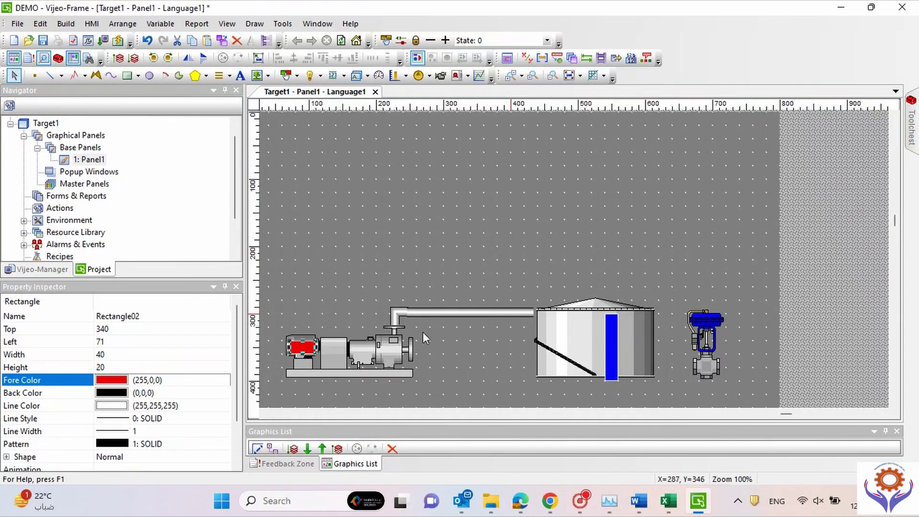
pyautogui.click(383, 253)
# Step: Set the red rectangle's visibility condition to PUMP_RUN==0
pyautogui.doubleClick(299, 348)
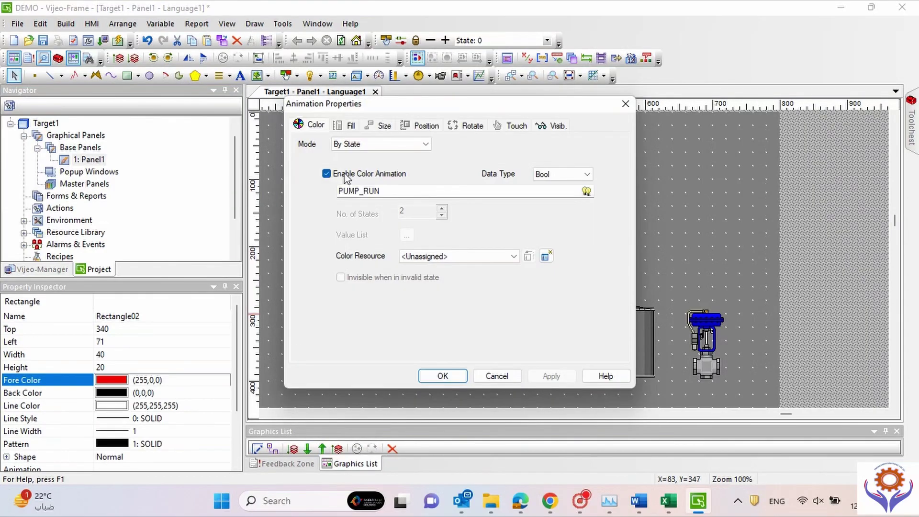
pyautogui.click(555, 128)
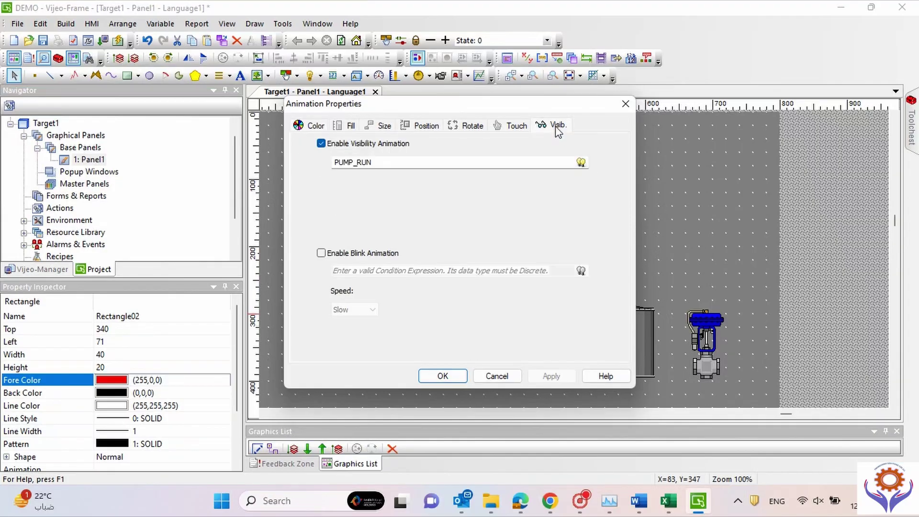
pyautogui.click(372, 163)
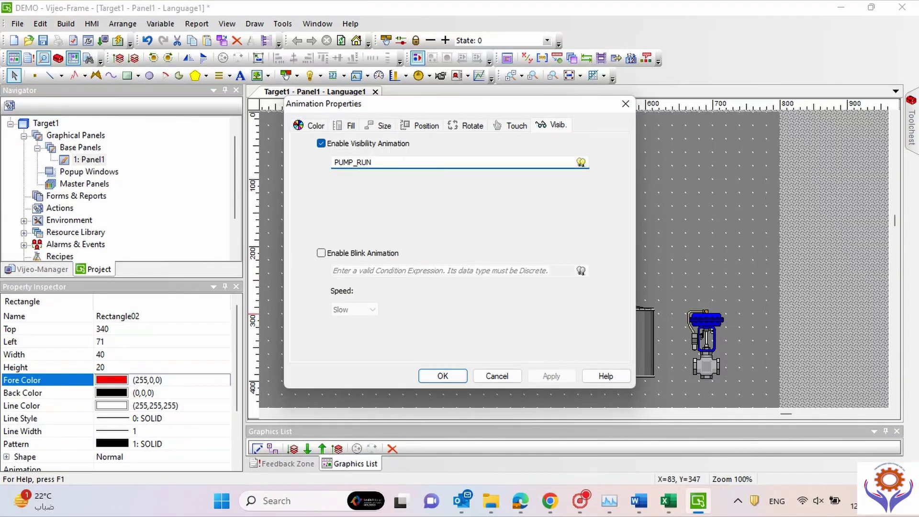
pyautogui.write('==1')
pyautogui.press('BackSpace')
pyautogui.write('0')
pyautogui.click(440, 375)
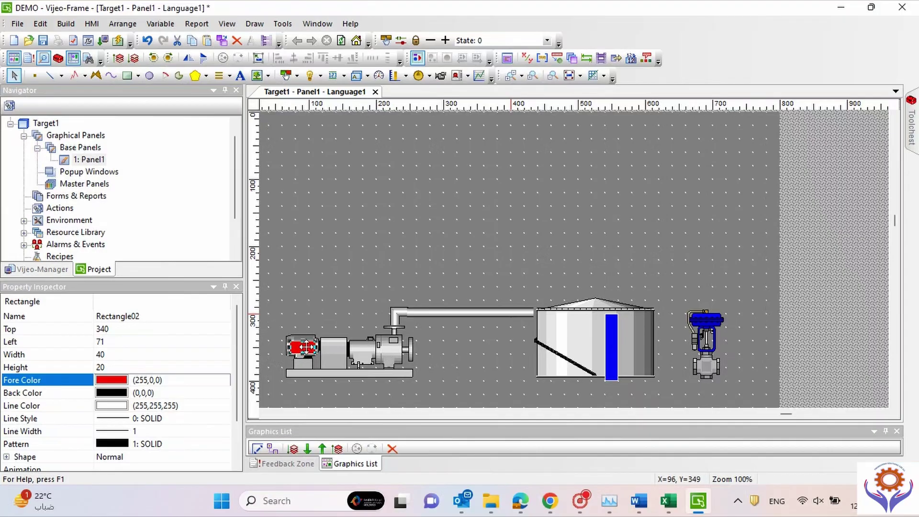
# Step: Paste a duplicate of the red rectangle over the pump motor and disable the duplicate's color animation
pyautogui.click(311, 295)
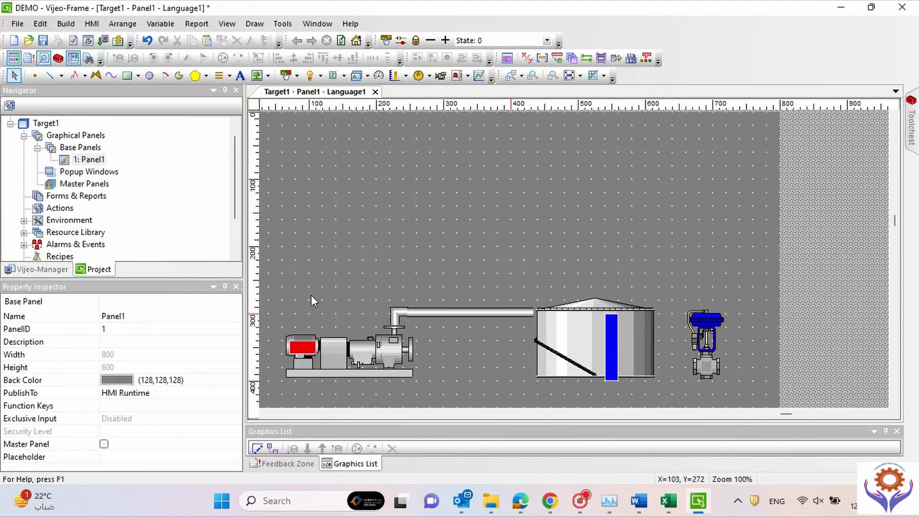
pyautogui.hotkey('ctrl', 'v')
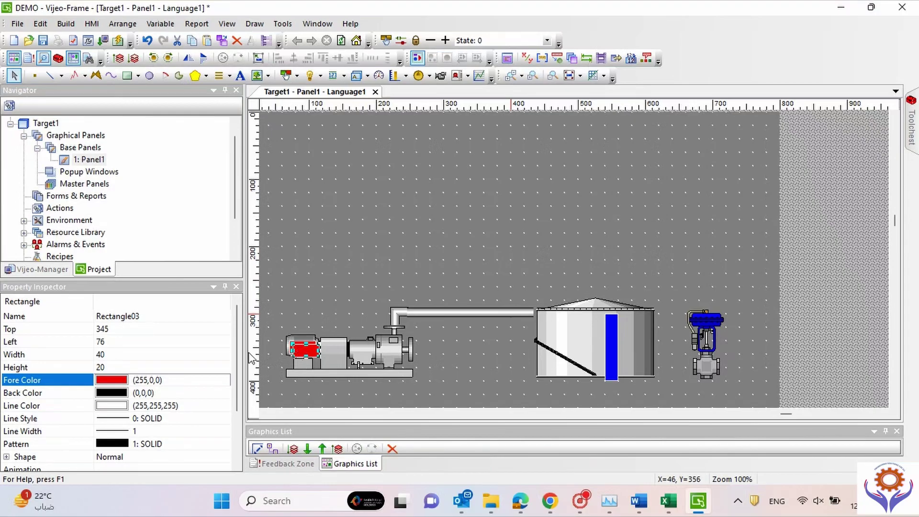
pyautogui.doubleClick(311, 347)
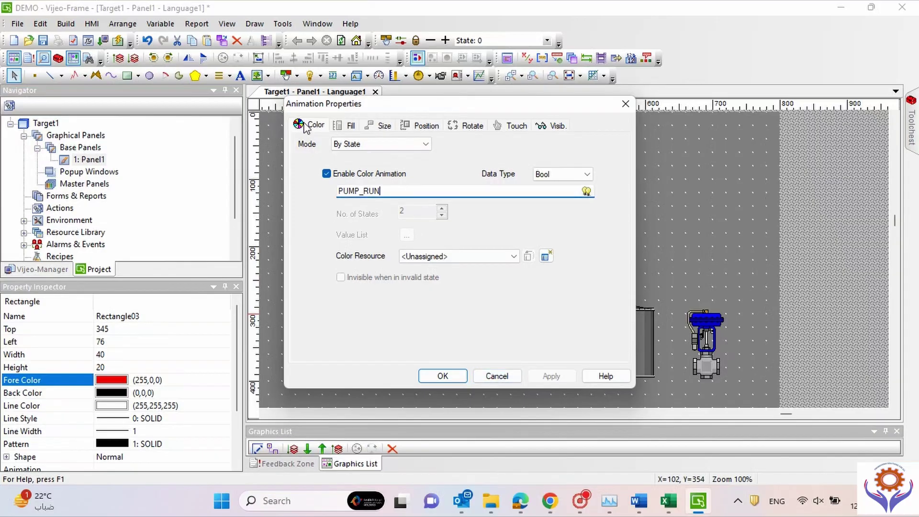
pyautogui.click(326, 174)
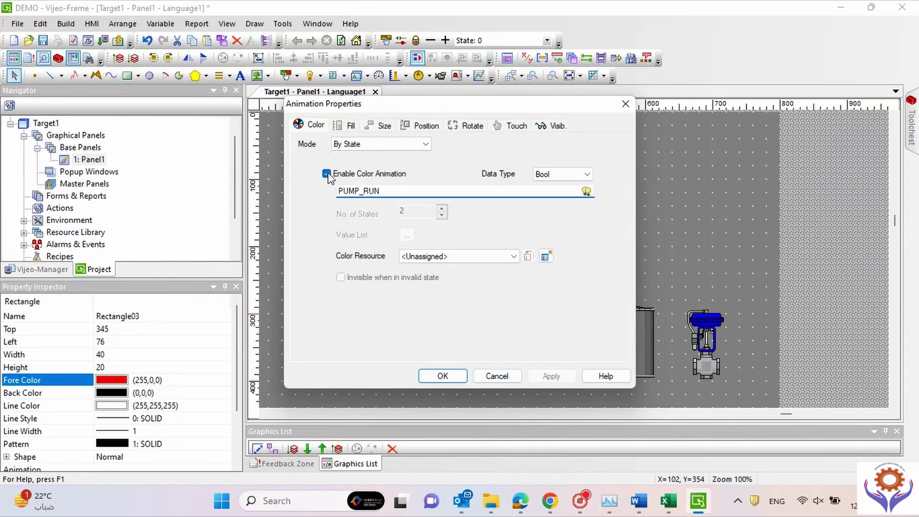
# Step: Set the duplicate rectangle's visibility condition to PUMP_RUN ==1 and apply it
pyautogui.click(551, 126)
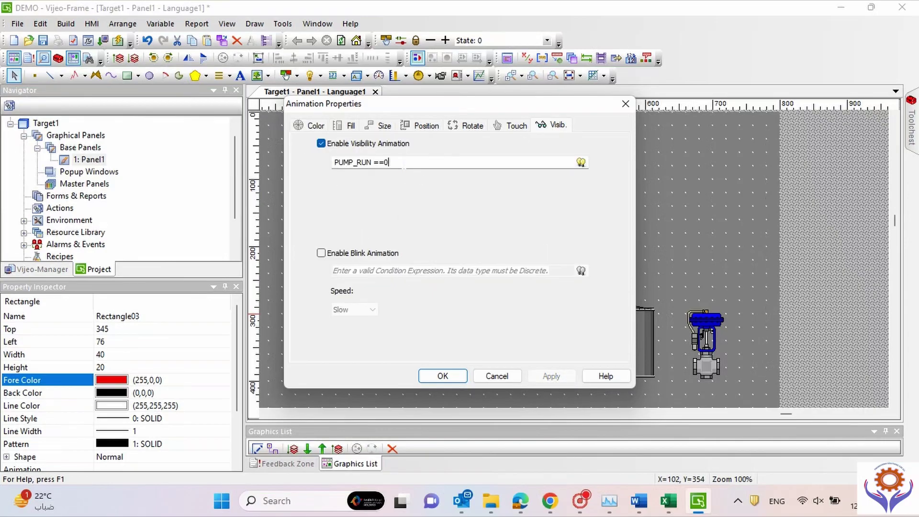
pyautogui.press('BackSpace')
pyautogui.write('1')
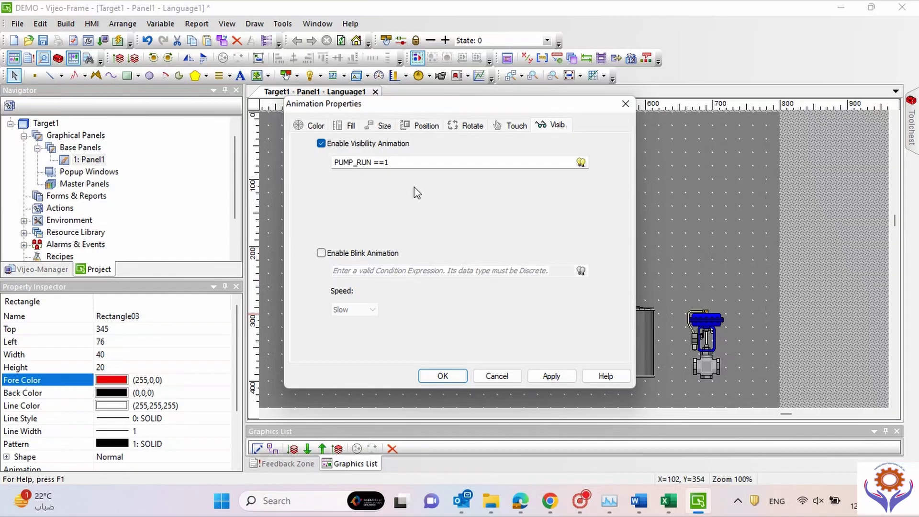
pyautogui.click(549, 375)
pyautogui.click(459, 375)
# Step: Set the duplicate rectangle's fore color to dark green (0,128,0)
pyautogui.click(117, 381)
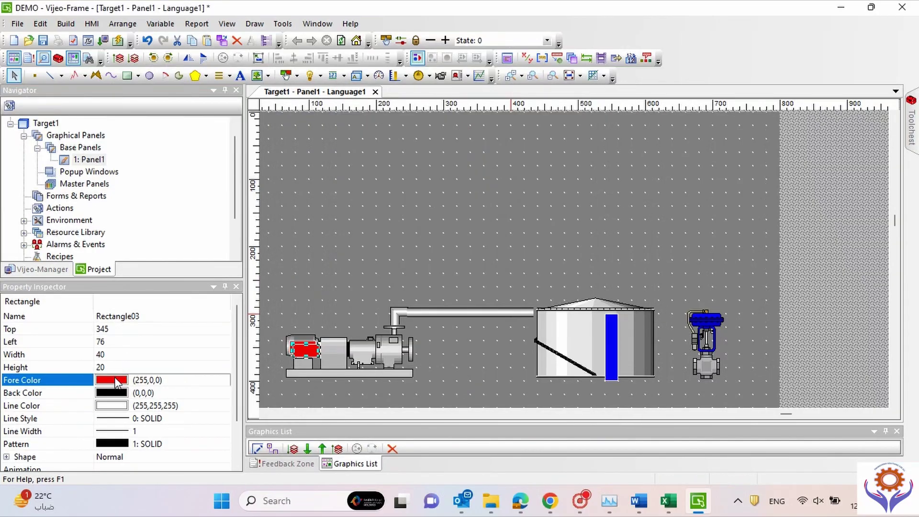
pyautogui.click(120, 381)
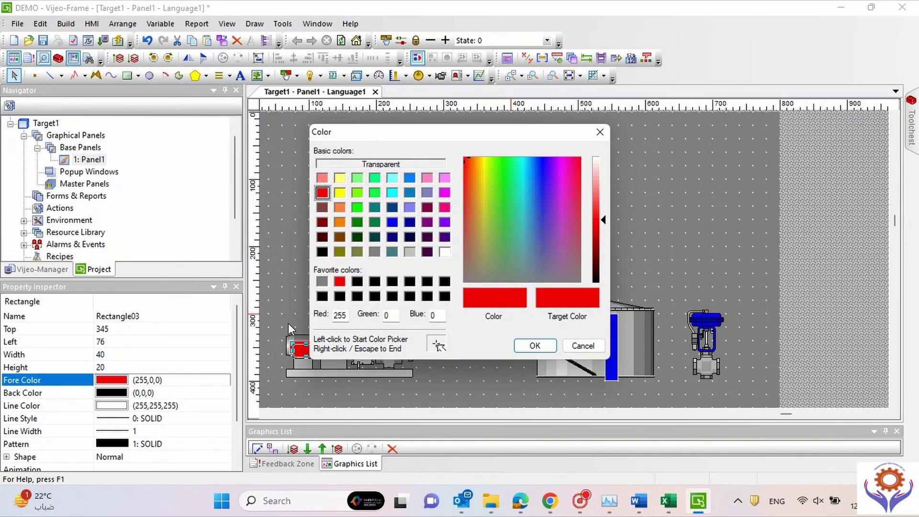
pyautogui.click(362, 205)
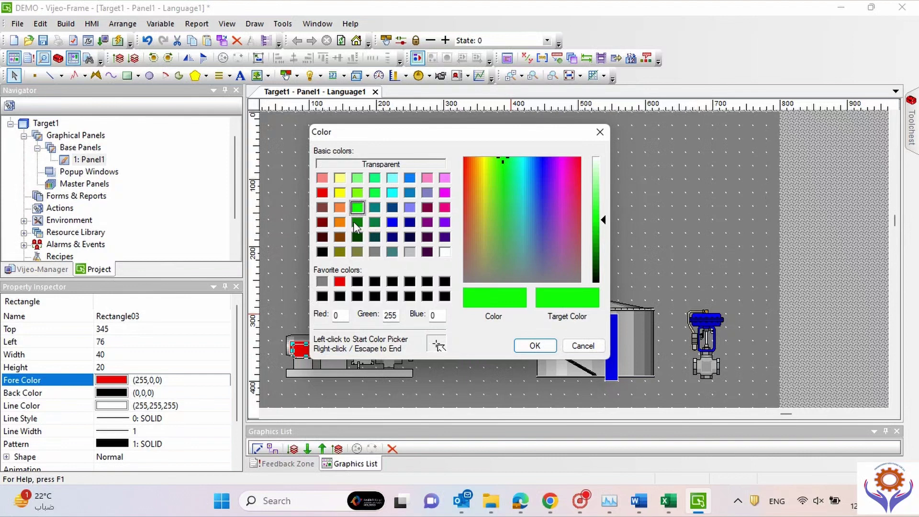
pyautogui.click(356, 222)
pyautogui.click(534, 346)
pyautogui.click(407, 281)
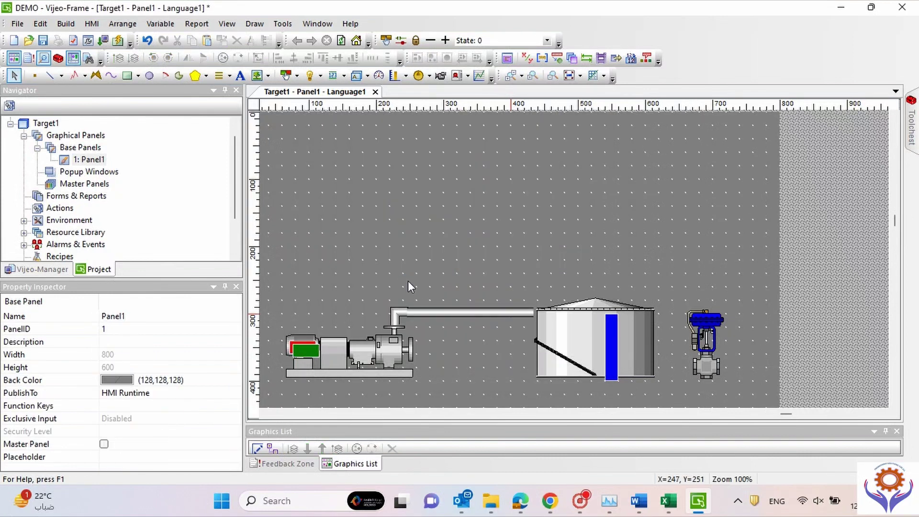
# Step: Disable color animation for the red rectangle, keeping its visibility condition PUMP_RUN ==0
pyautogui.doubleClick(303, 348)
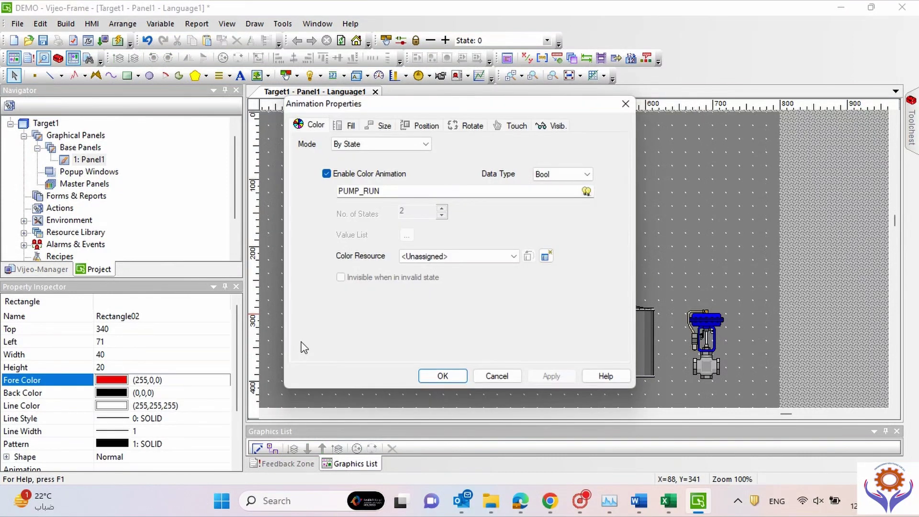
pyautogui.click(325, 173)
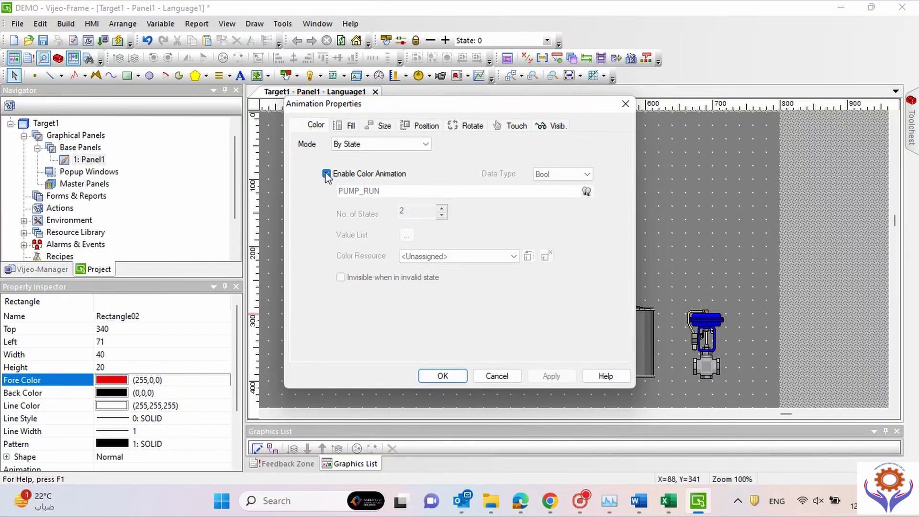
pyautogui.click(552, 127)
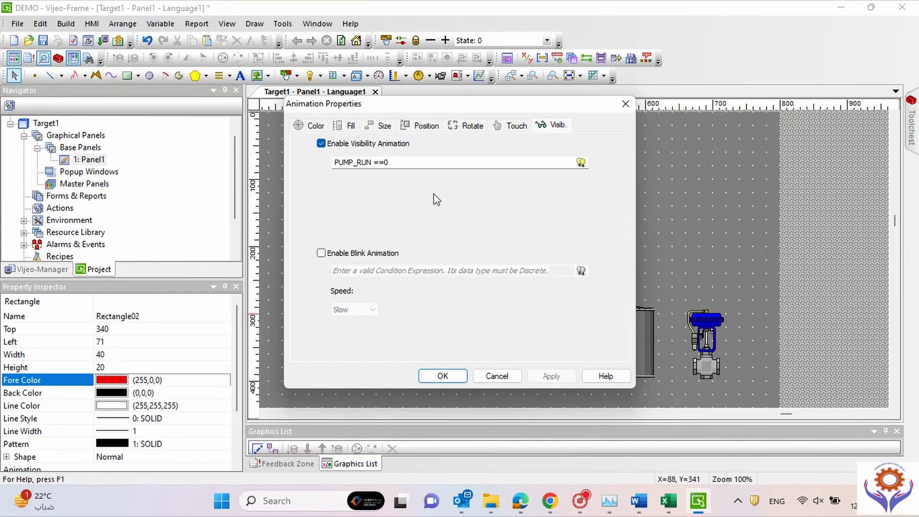
pyautogui.click(459, 378)
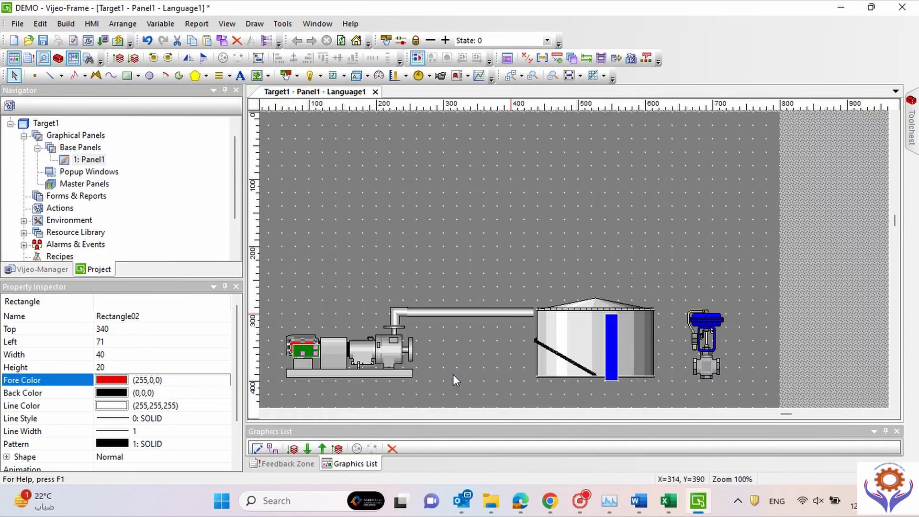
pyautogui.click(417, 264)
# Step: Duplicate the green rectangle and set the copy's visibility condition to PUMP_TRIP ==1
pyautogui.click(301, 353)
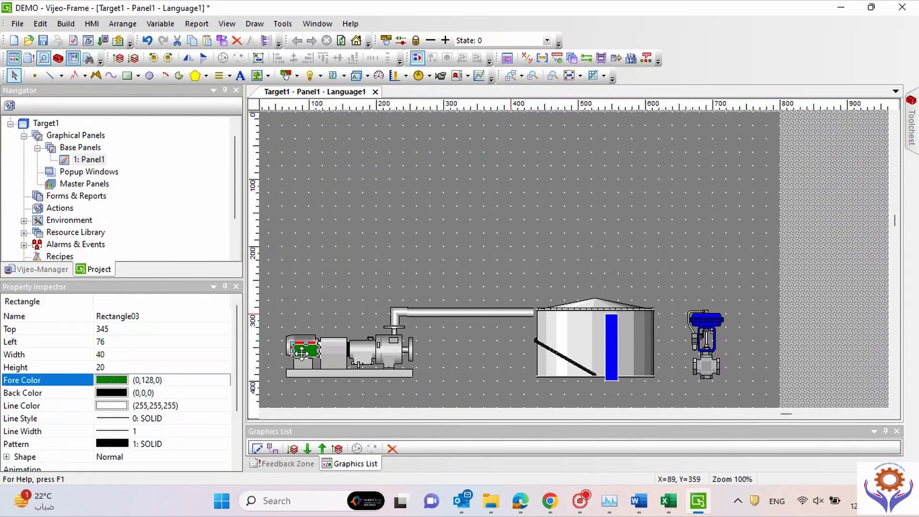
pyautogui.hotkey('ctrl', 'c')
pyautogui.hotkey('ctrl', 'v')
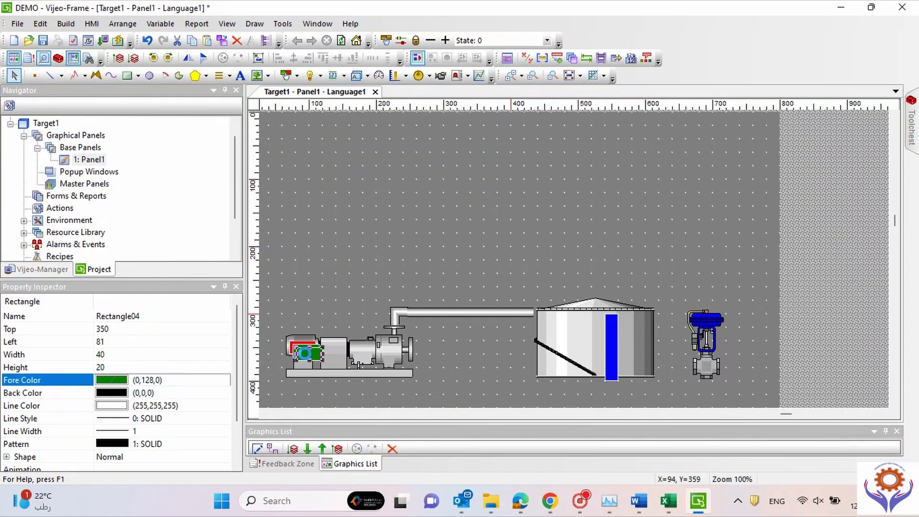
pyautogui.doubleClick(303, 354)
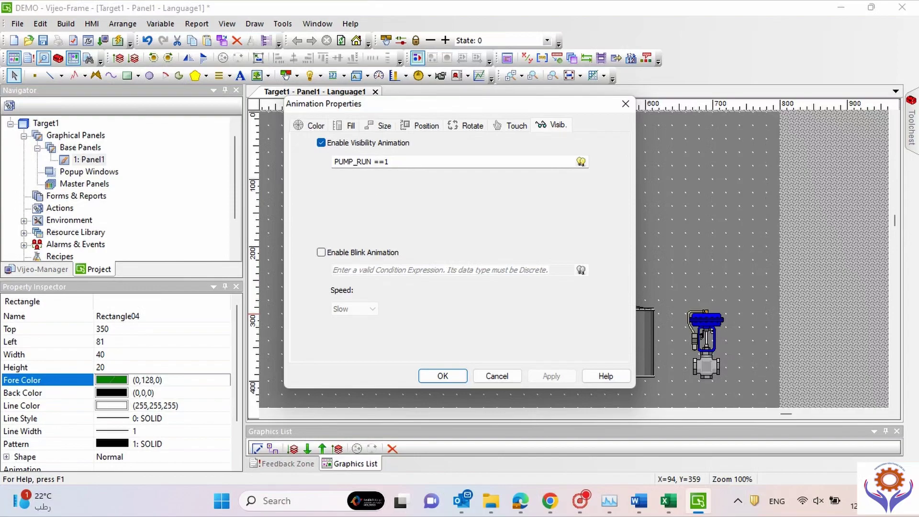
pyautogui.moveTo(372, 161); pyautogui.dragTo(358, 161)
pyautogui.write('TRIP')
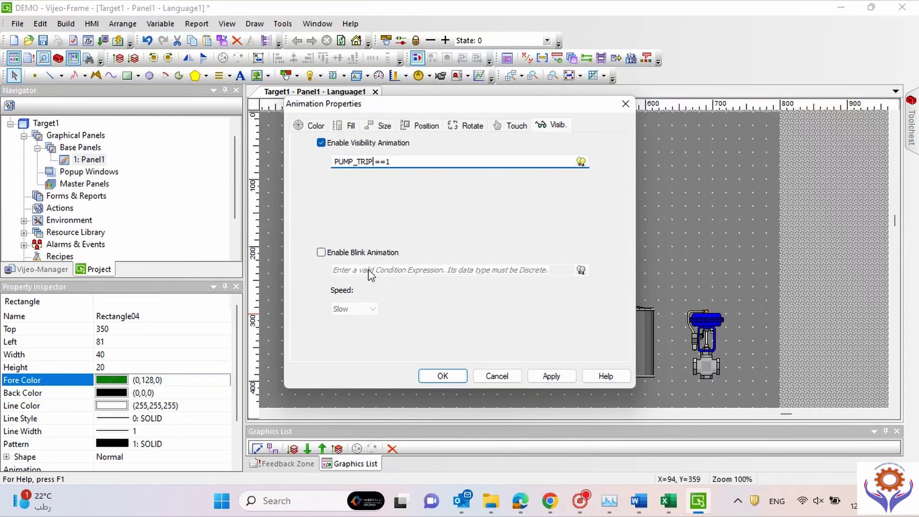
# Step: Enable blink animation for the copy with the same PUMP_TRIP ==1 condition at Slow speed, and apply the settings
pyautogui.click(321, 252)
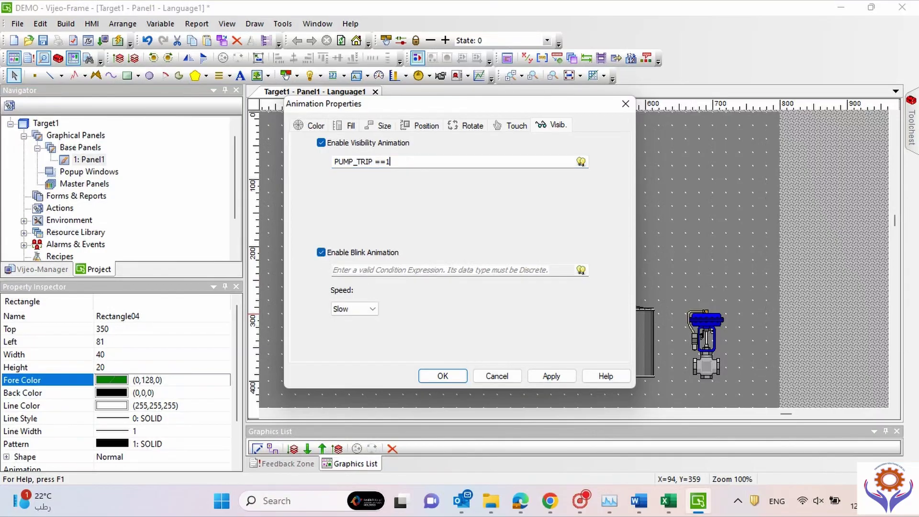
pyautogui.moveTo(394, 162); pyautogui.dragTo(307, 161)
pyautogui.hotkey('ctrl', 'c')
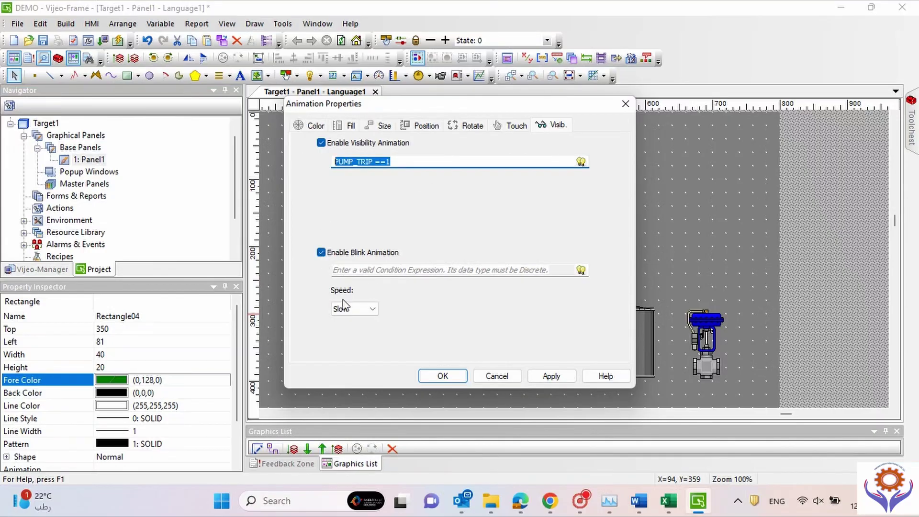
pyautogui.click(344, 270)
pyautogui.hotkey('ctrl', 'v')
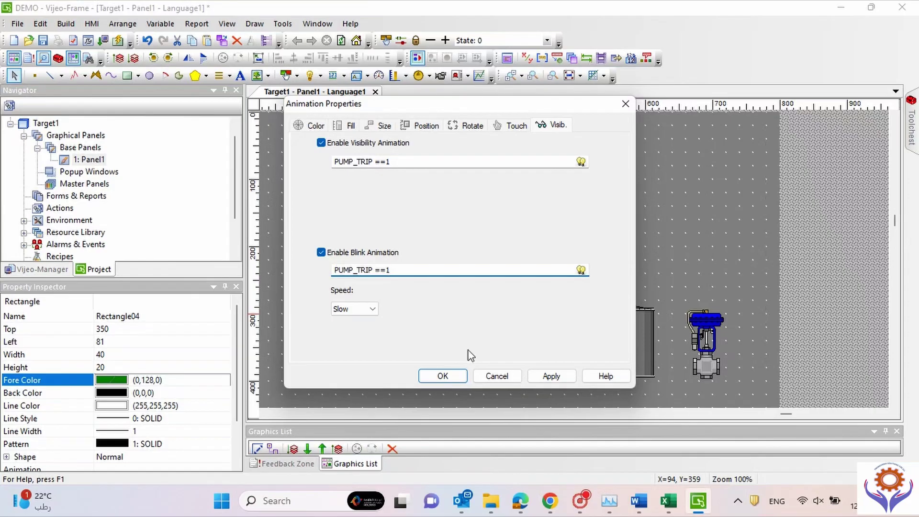
pyautogui.click(370, 308)
pyautogui.click(423, 304)
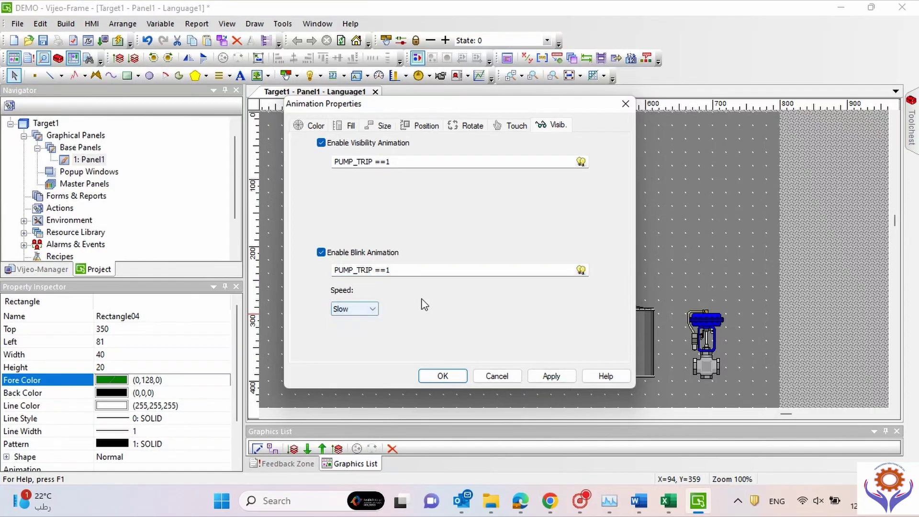
pyautogui.click(549, 376)
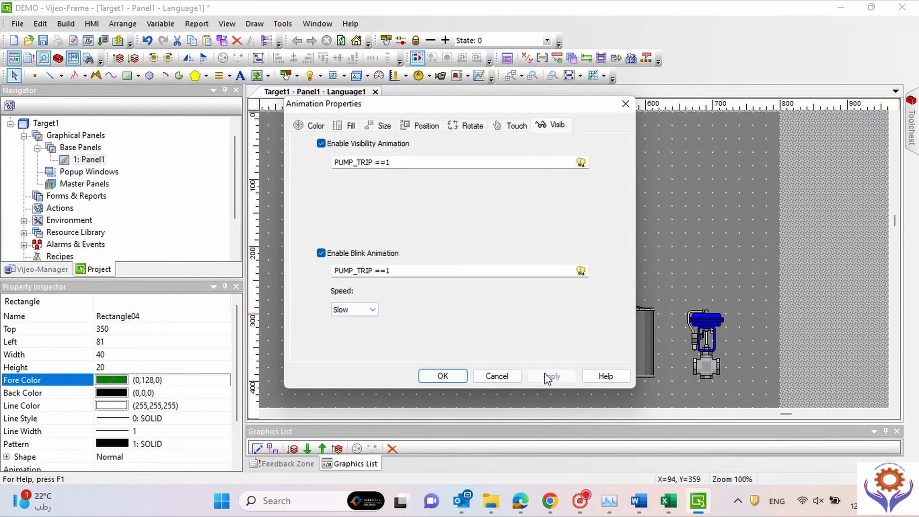
pyautogui.click(441, 377)
# Step: Set the trip rectangle's fore color to yellow (255,255,0) and move it over the red and green rectangles on the pump motor
pyautogui.click(115, 381)
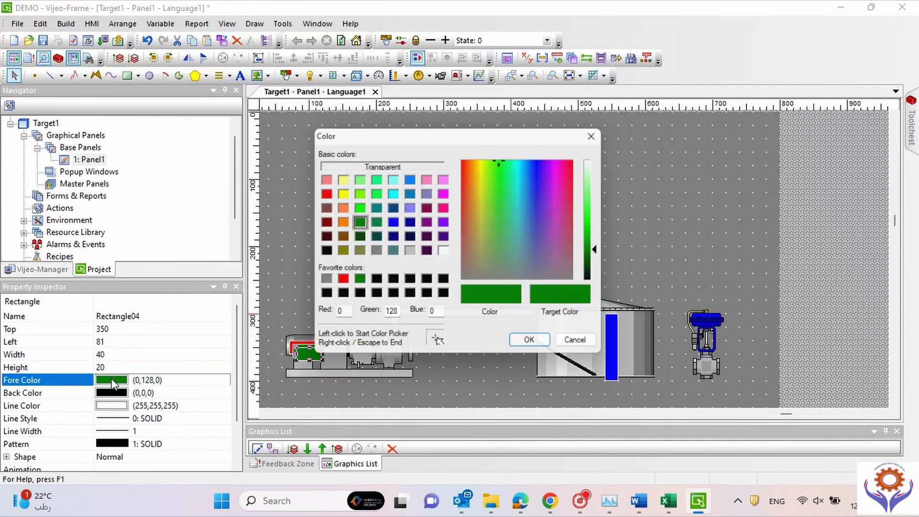
pyautogui.click(340, 193)
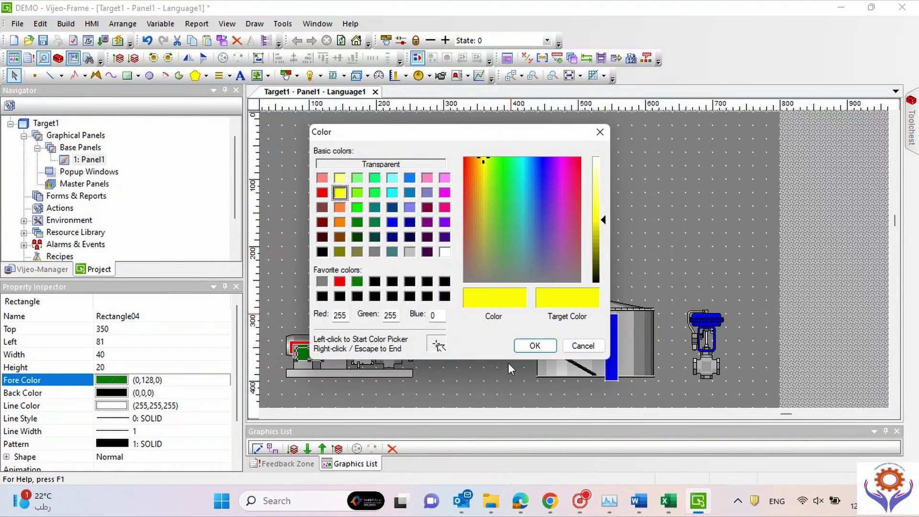
pyautogui.click(533, 345)
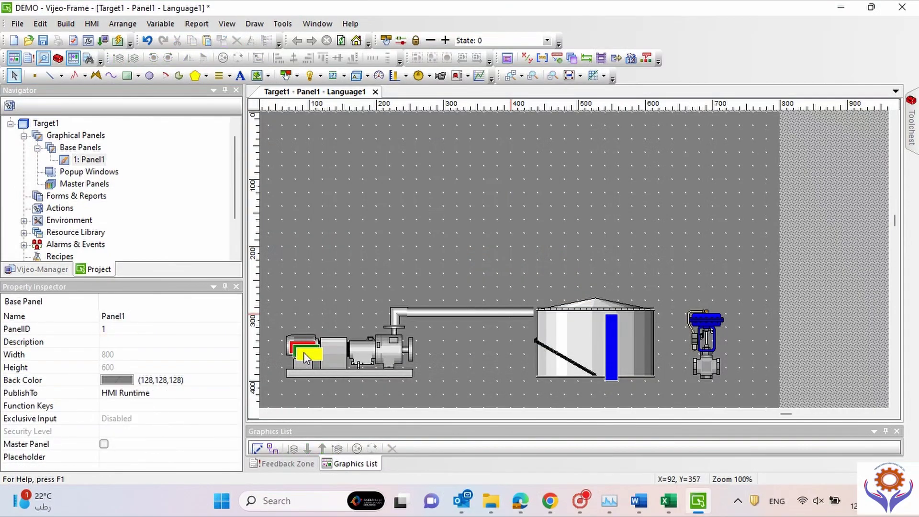
pyautogui.click(302, 354)
pyautogui.moveTo(303, 354); pyautogui.dragTo(297, 349)
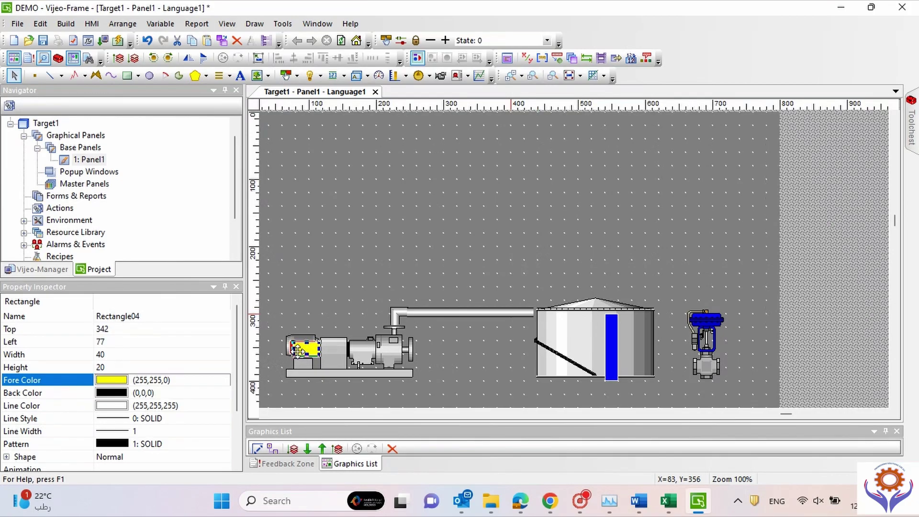
pyautogui.click(312, 319)
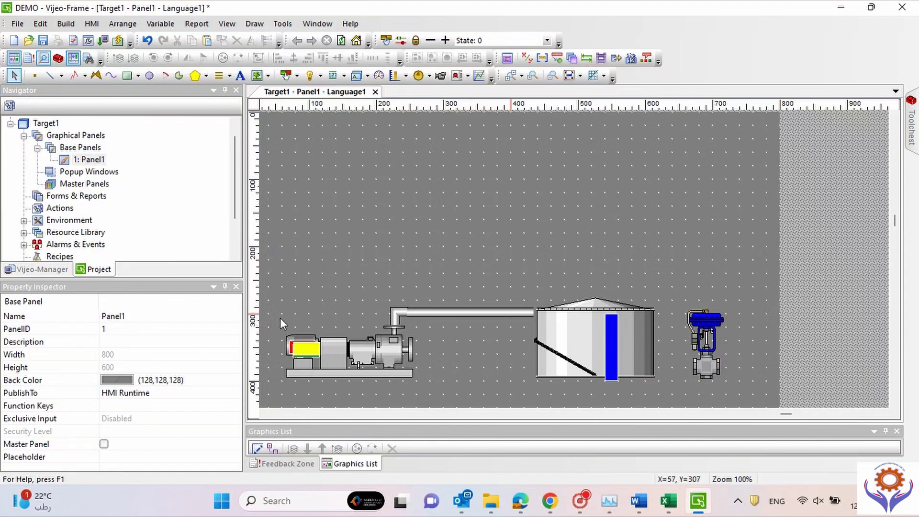
# Step: Select the three stacked pump rectangles, enlarge the graphics list to show them, and align them by center both horizontally and vertically
pyautogui.moveTo(280, 318); pyautogui.dragTo(335, 369)
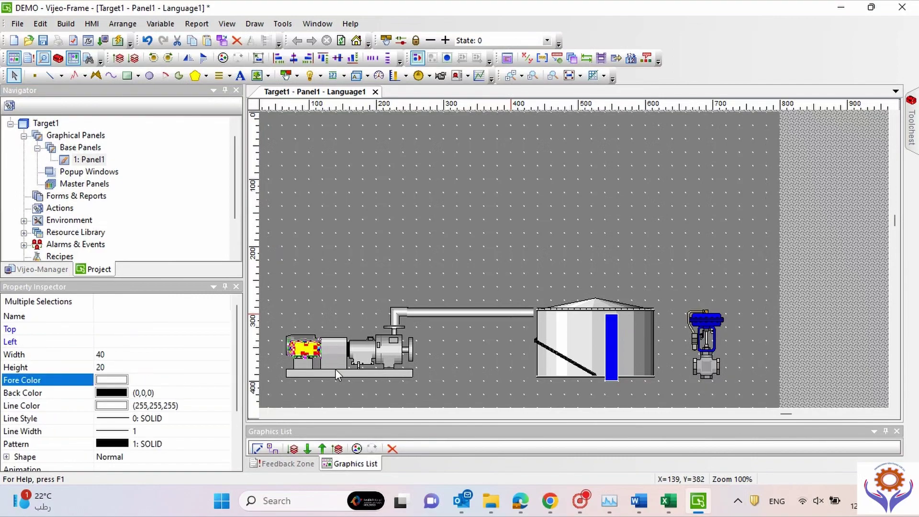
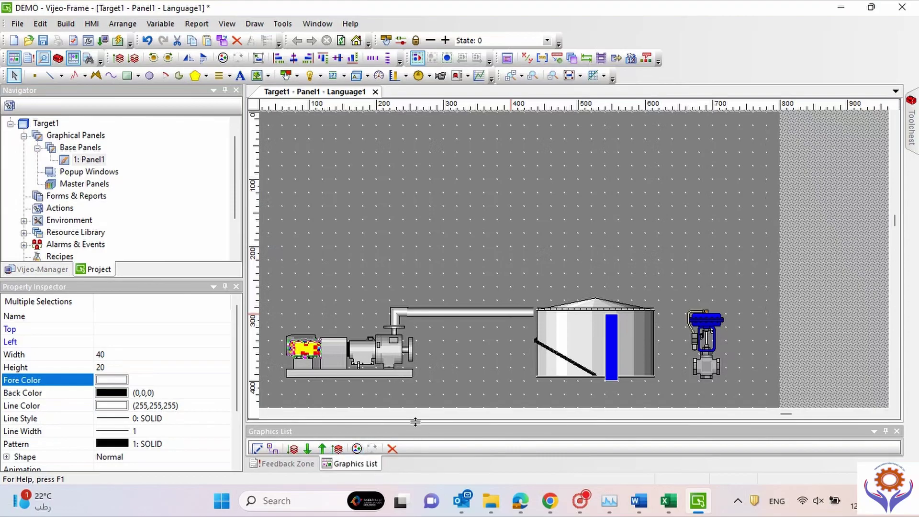
pyautogui.moveTo(415, 423); pyautogui.dragTo(414, 365)
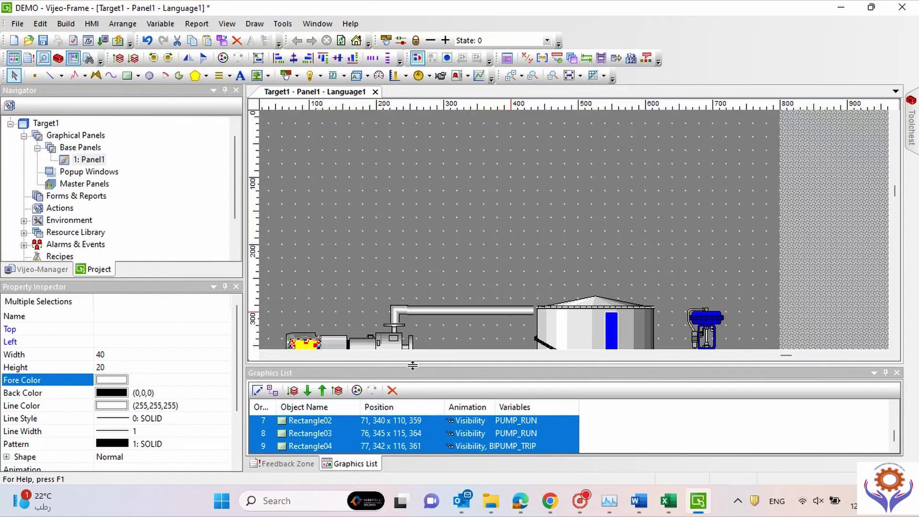
pyautogui.moveTo(412, 365); pyautogui.dragTo(412, 288)
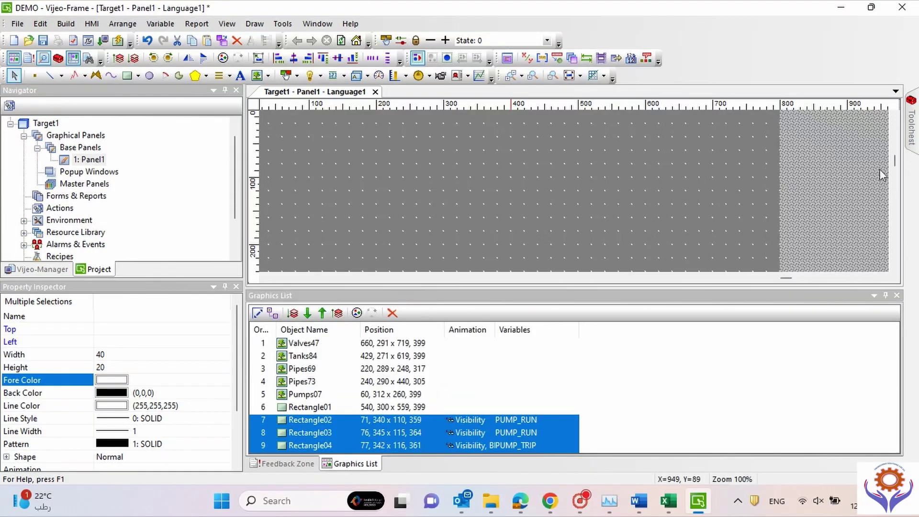
pyautogui.moveTo(894, 161); pyautogui.dragTo(896, 202)
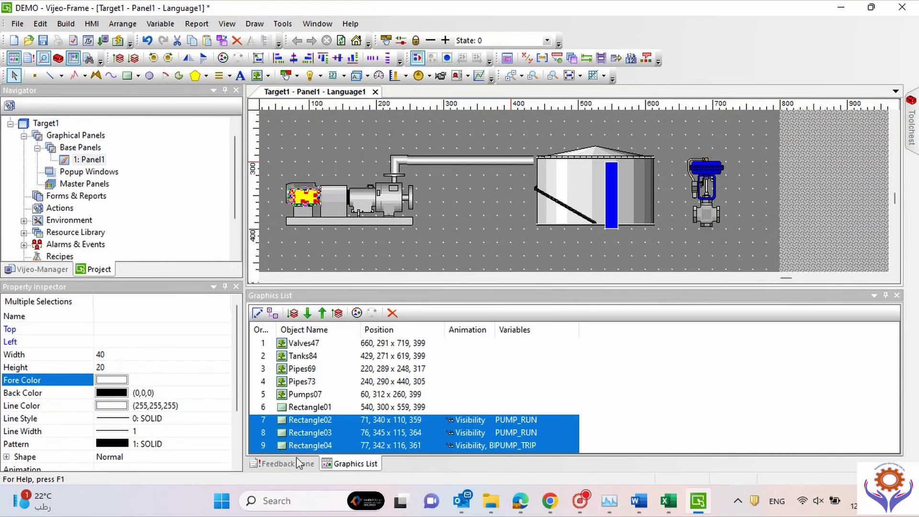
pyautogui.click(293, 58)
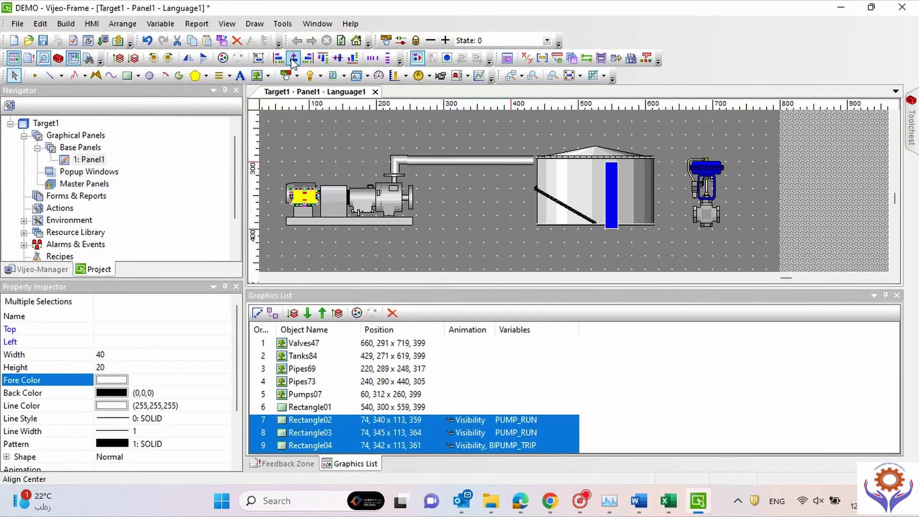
pyautogui.click(338, 59)
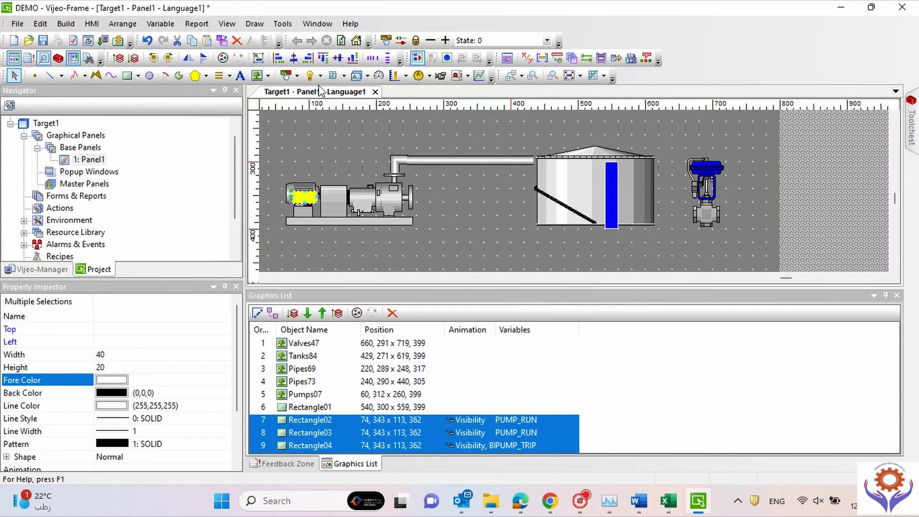
# Step: Group the three stacked pump rectangles and move the group on the pump motor to left 60, top 340
pyautogui.click(356, 314)
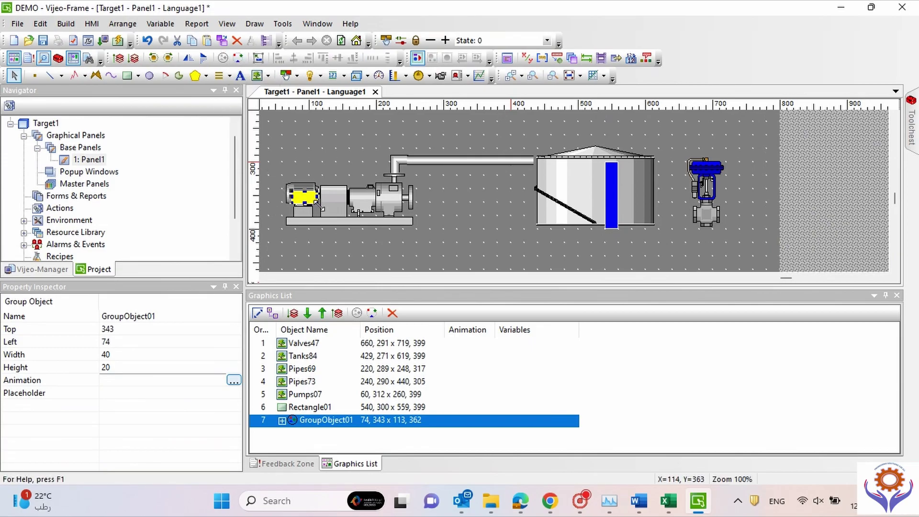
pyautogui.click(321, 243)
pyautogui.doubleClick(300, 198)
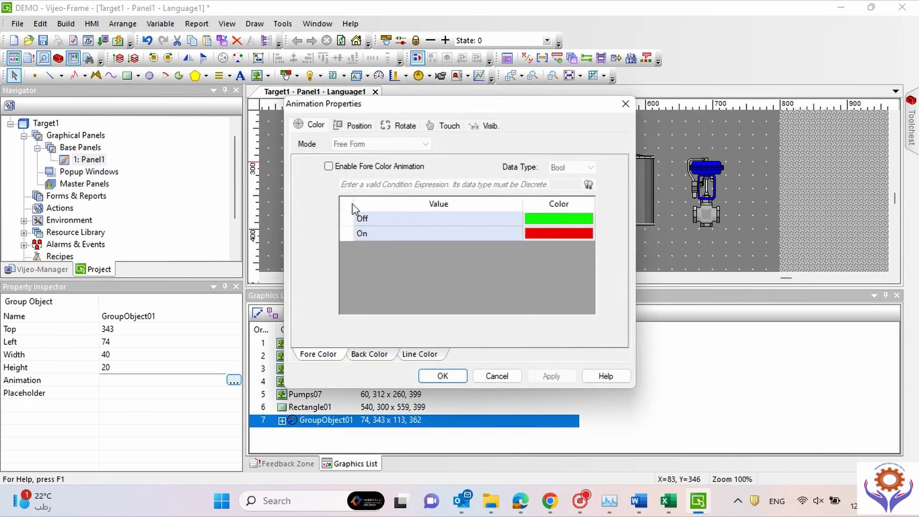
pyautogui.click(497, 376)
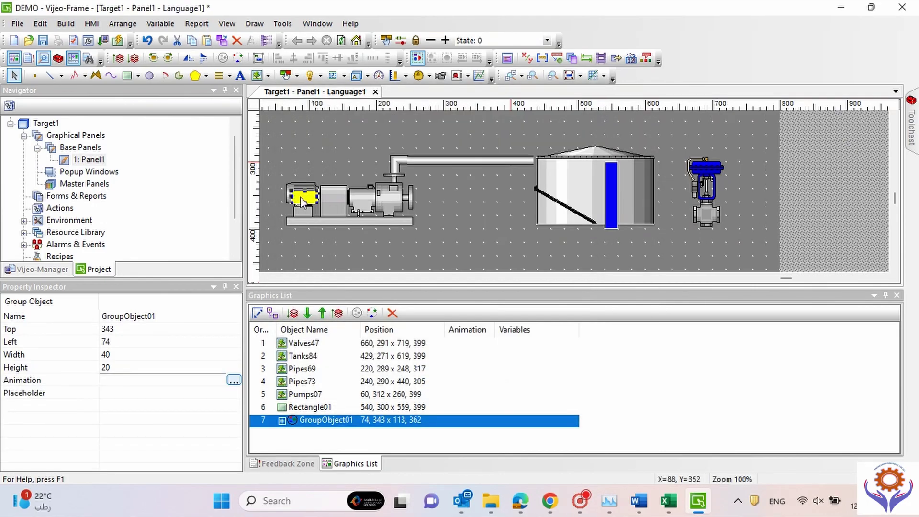
pyautogui.moveTo(301, 200); pyautogui.dragTo(298, 198)
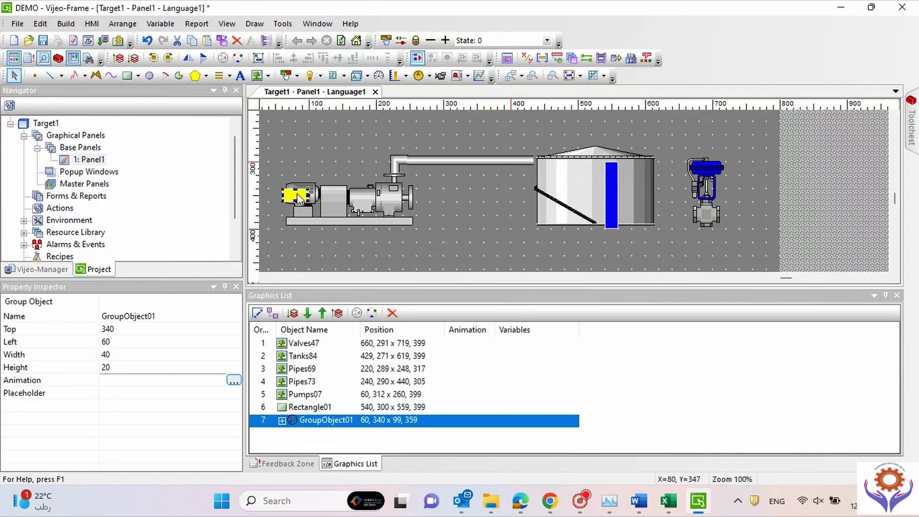
# Step: Review the position, rotation and visibility animation options of the pump rectangle group without changing them
pyautogui.doubleClick(300, 199)
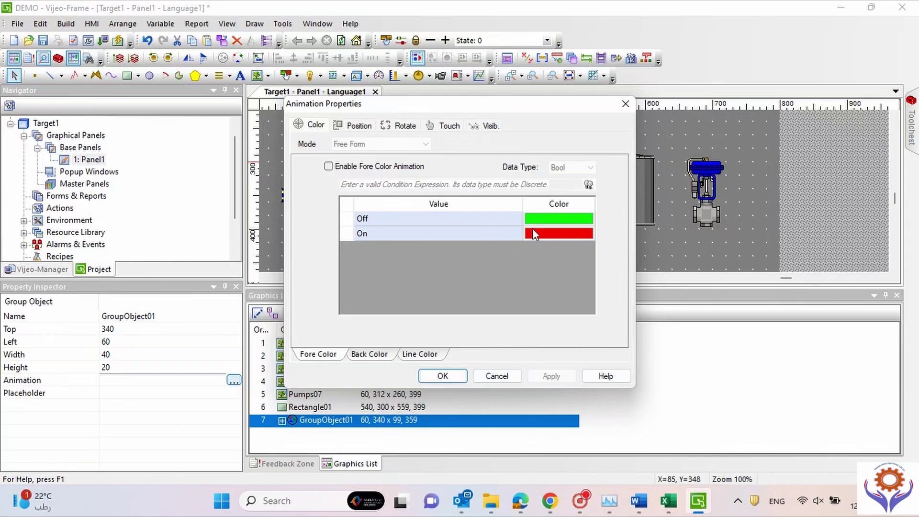
pyautogui.click(360, 128)
pyautogui.click(401, 129)
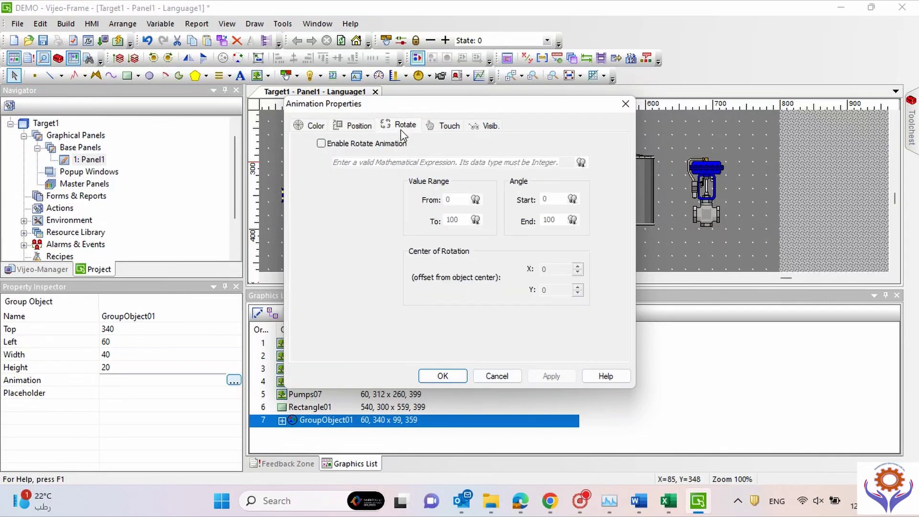
pyautogui.click(477, 127)
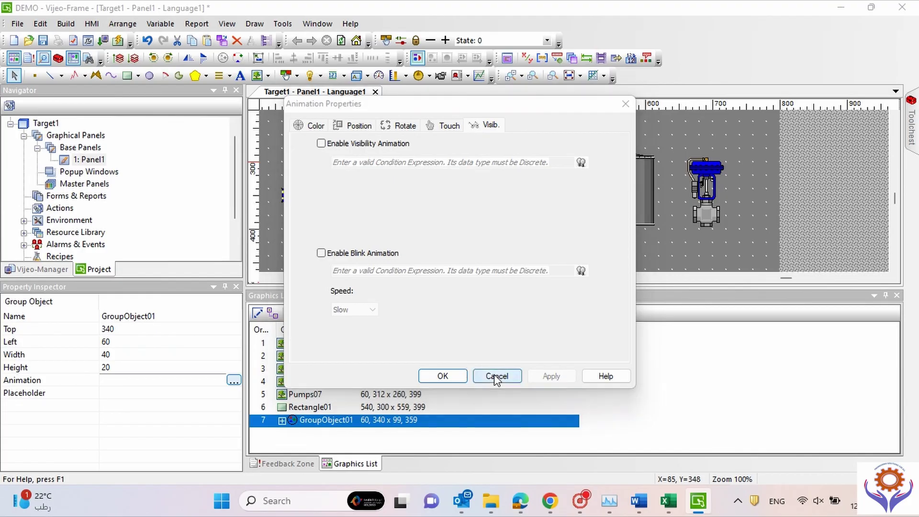
pyautogui.click(496, 375)
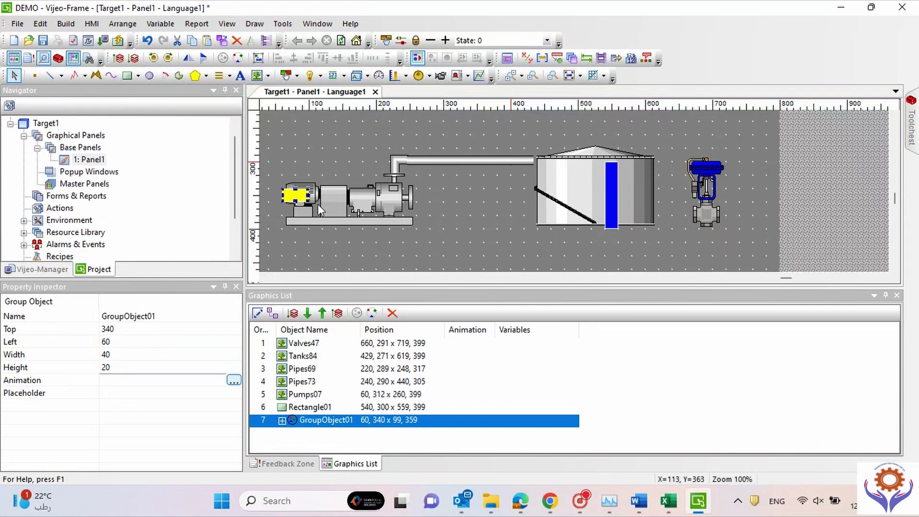
# Step: Enable vertical fill animation for the blue level rectangle on the tank and assign TANK_LEVEL as its expression
pyautogui.click(612, 201)
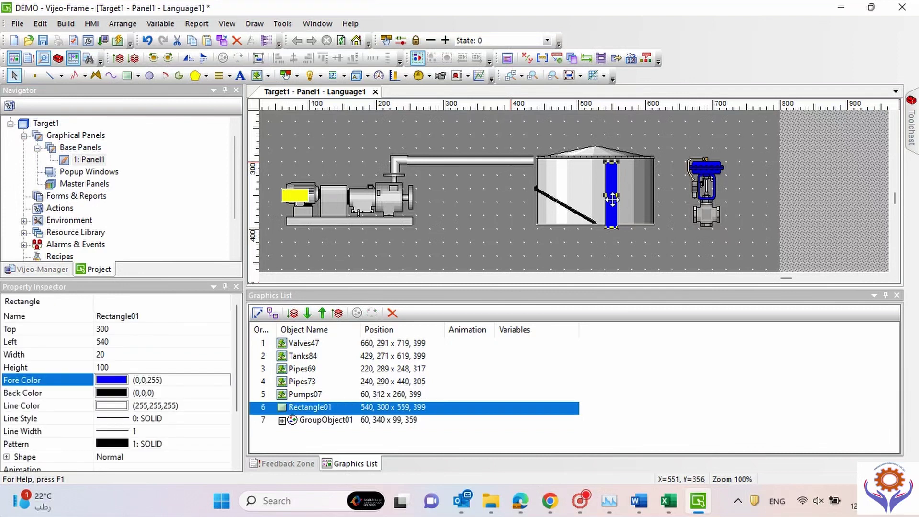
pyautogui.doubleClick(611, 198)
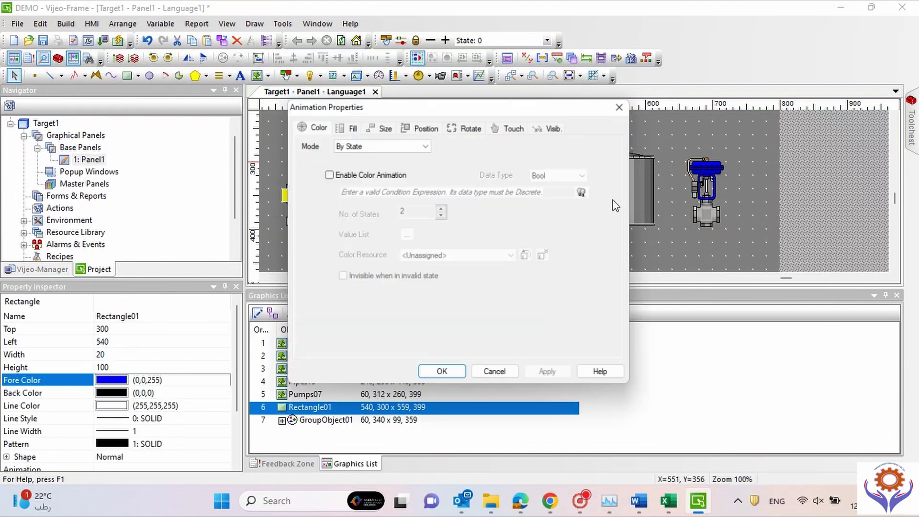
pyautogui.click(351, 128)
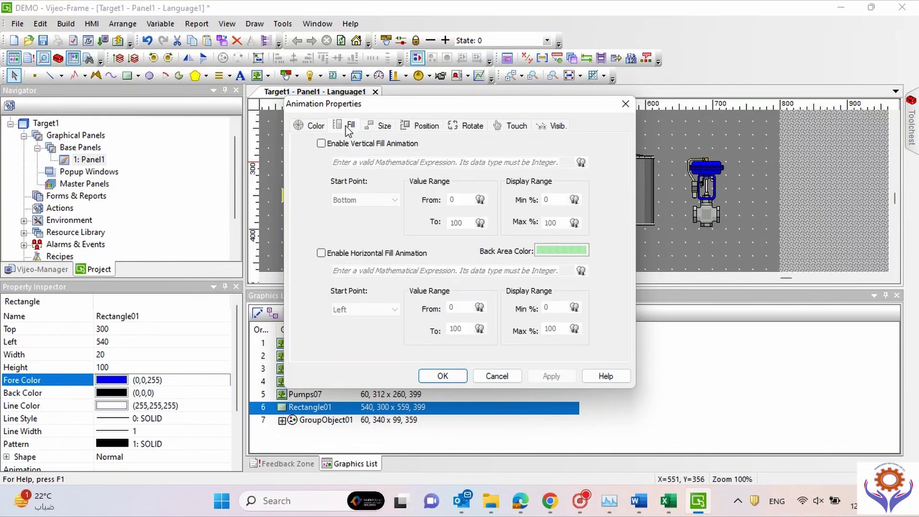
pyautogui.click(320, 143)
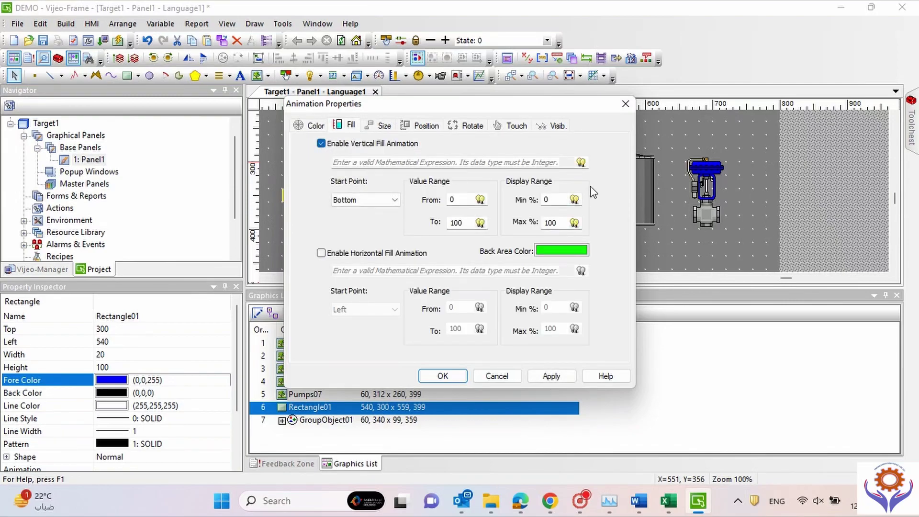
pyautogui.click(580, 163)
pyautogui.click(661, 328)
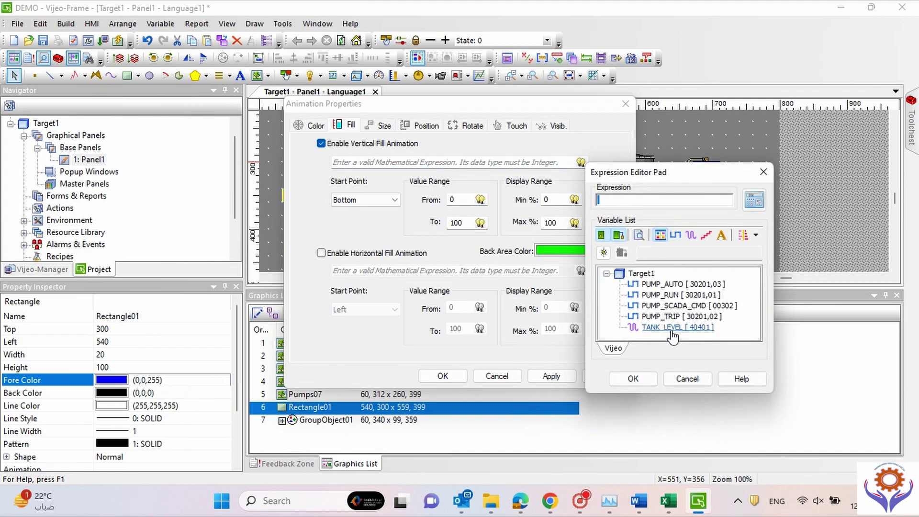
pyautogui.doubleClick(662, 329)
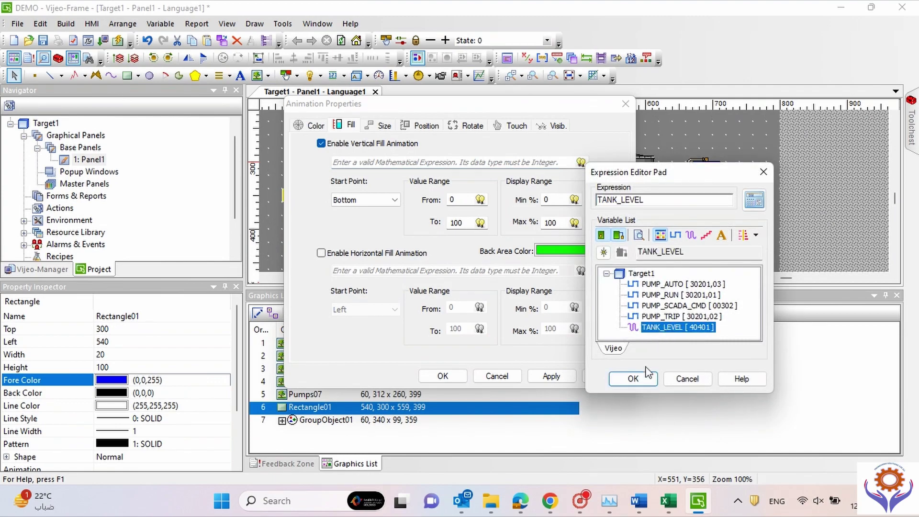
pyautogui.click(631, 378)
# Step: Keep Bottom as the fill start point, set the back area color to grey (192,192,192), and apply the fill animation
pyautogui.click(354, 200)
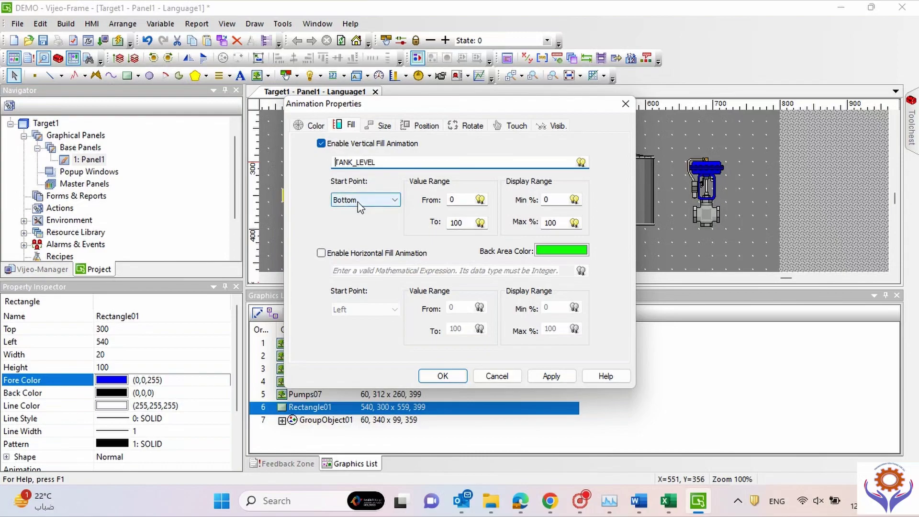
pyautogui.click(378, 203)
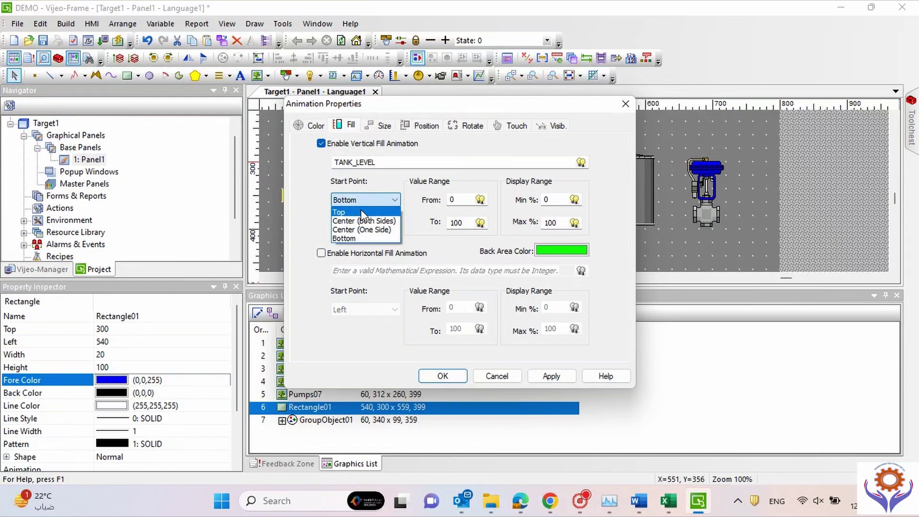
pyautogui.click(381, 182)
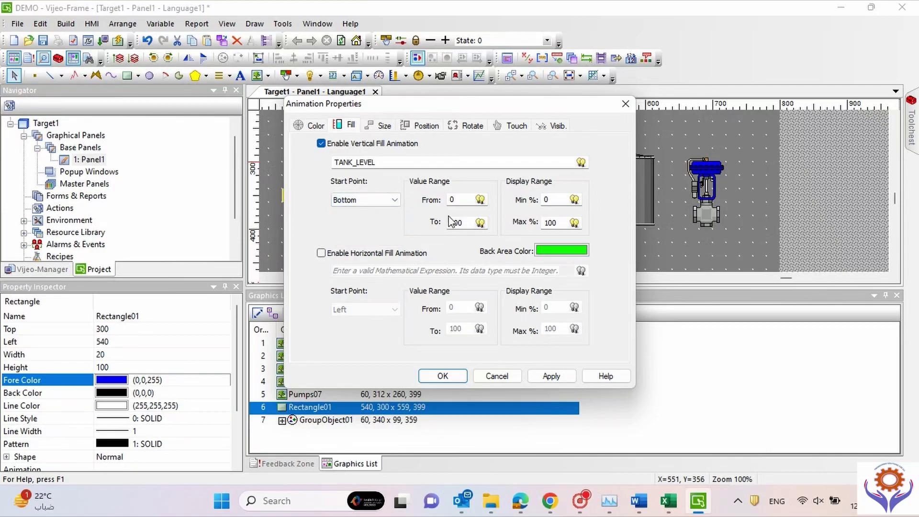
pyautogui.click(543, 252)
pyautogui.click(410, 252)
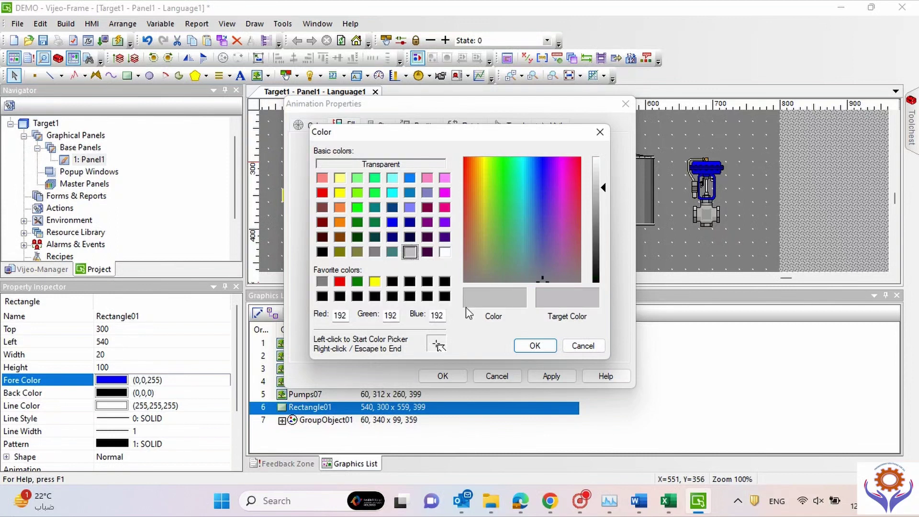
pyautogui.click(536, 346)
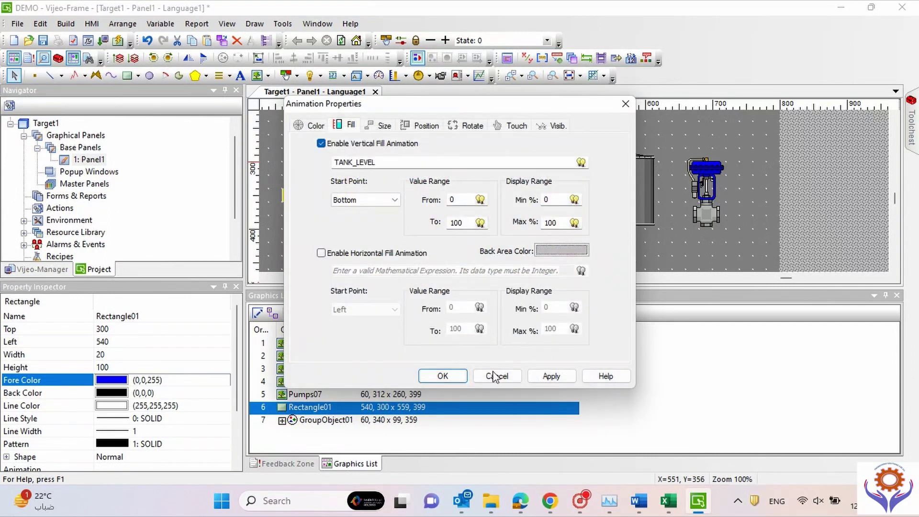
pyautogui.click(541, 377)
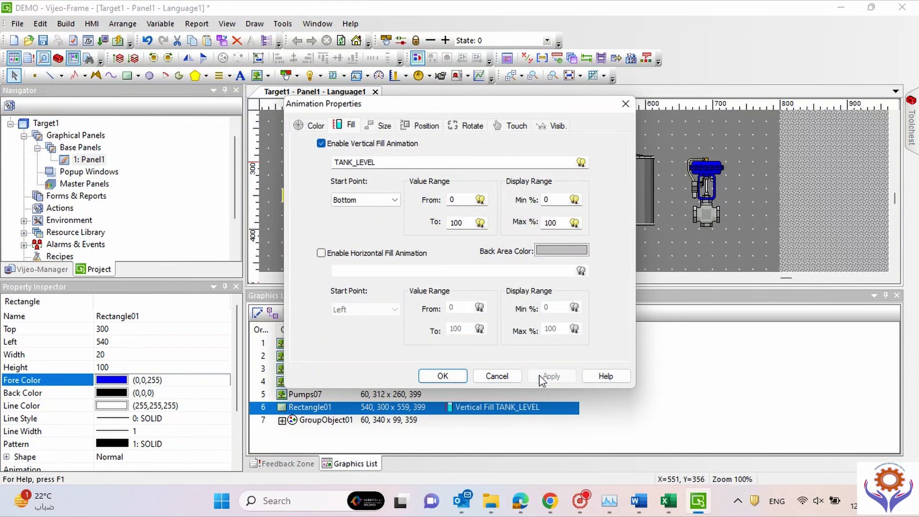
pyautogui.click(441, 375)
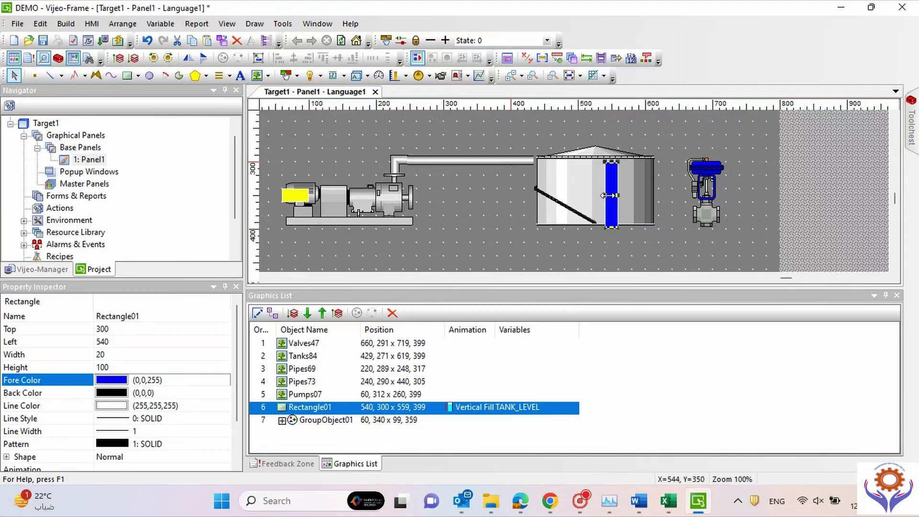
# Step: Nudge the blue level rectangle on the tank up to top position 298
pyautogui.press('Up')
pyautogui.press('Up')
pyautogui.click(894, 113)
pyautogui.click(894, 113)
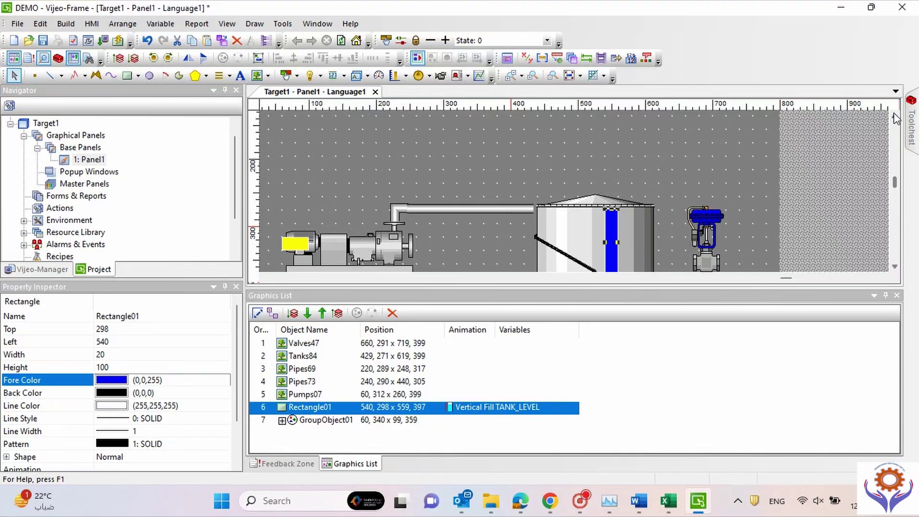
pyautogui.click(894, 266)
pyautogui.click(895, 267)
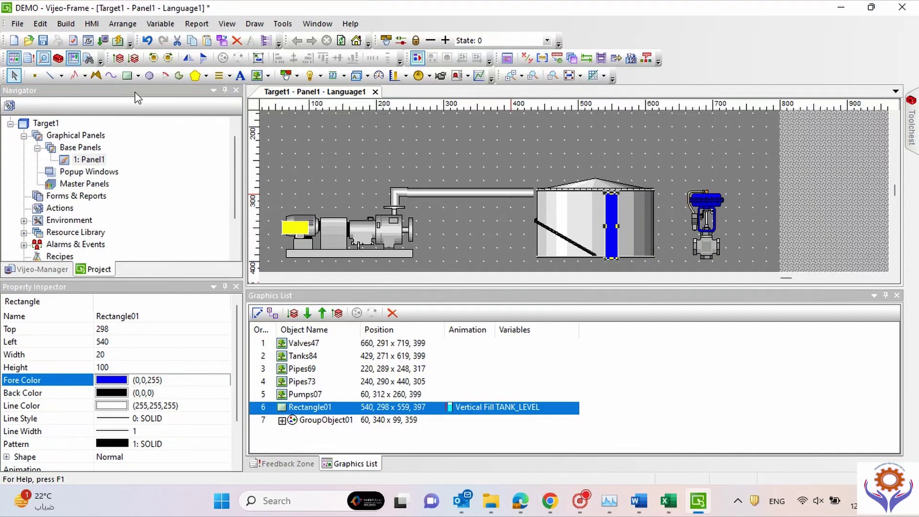
# Step: Draw a rectangle 60 wide and 20 high above the tank, at left 500 and top 220
pyautogui.click(127, 78)
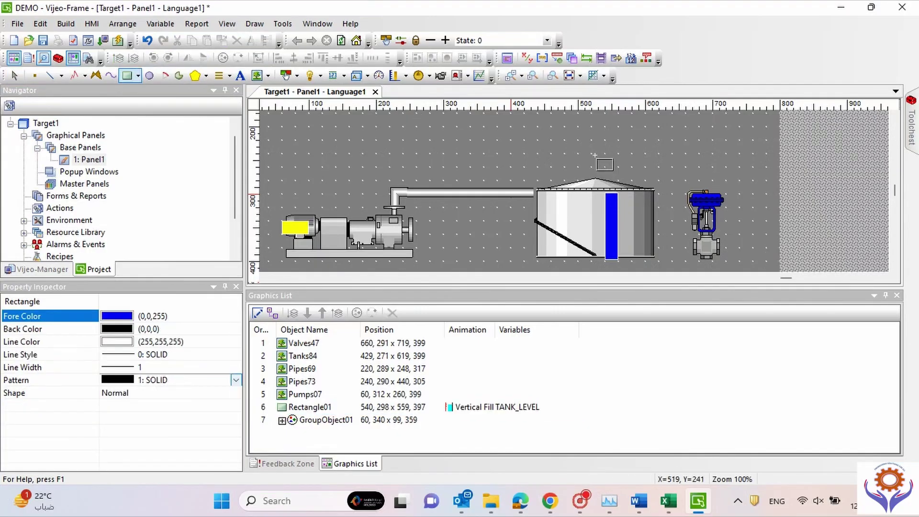
pyautogui.moveTo(578, 141)
pyautogui.mouseDown()
pyautogui.moveTo(591, 154)
pyautogui.moveTo(574, 139)
pyautogui.mouseUp()
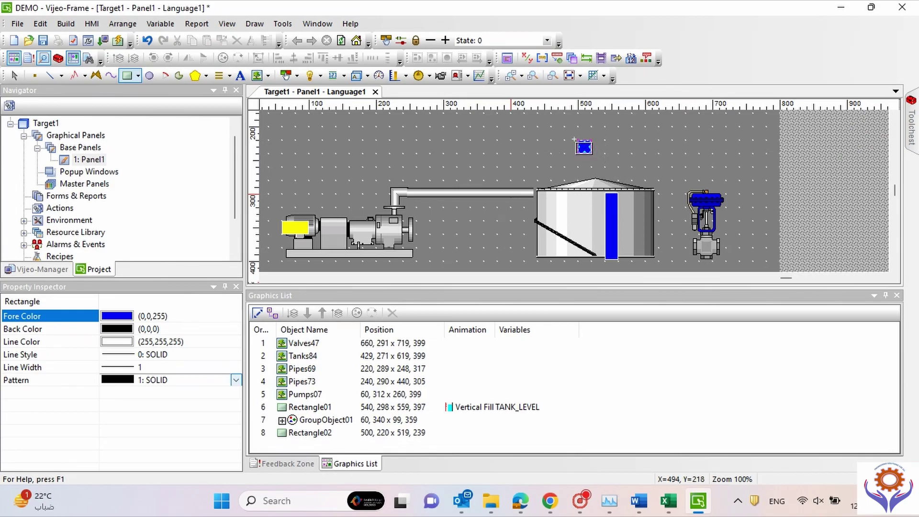
pyautogui.moveTo(578, 141); pyautogui.dragTo(617, 154)
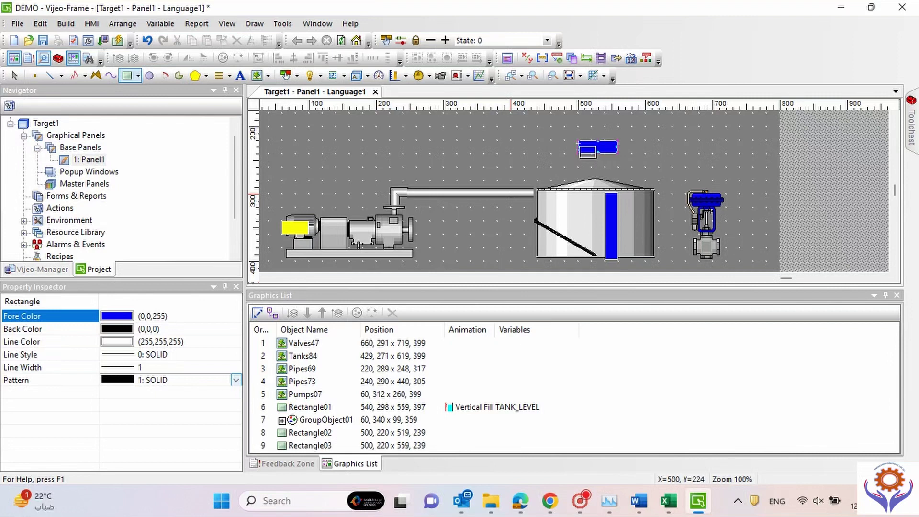
pyautogui.press('Escape')
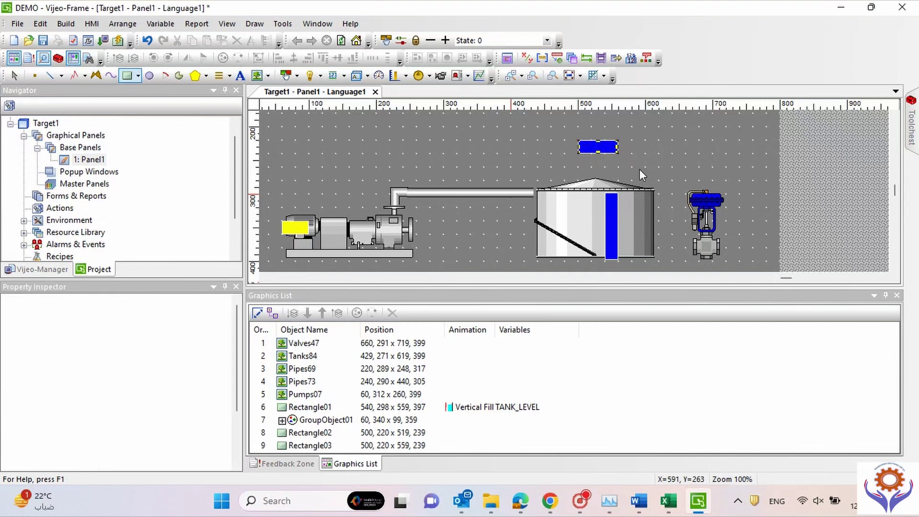
pyautogui.doubleClick(598, 149)
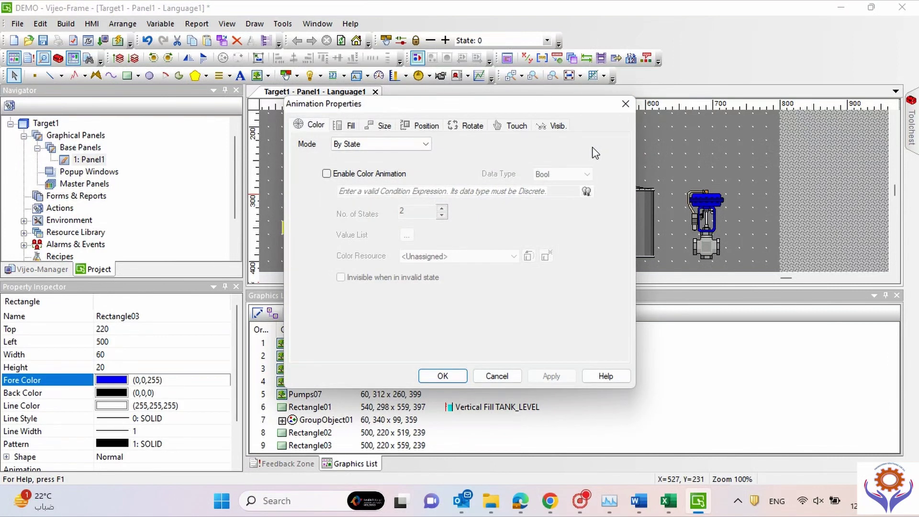
pyautogui.click(497, 376)
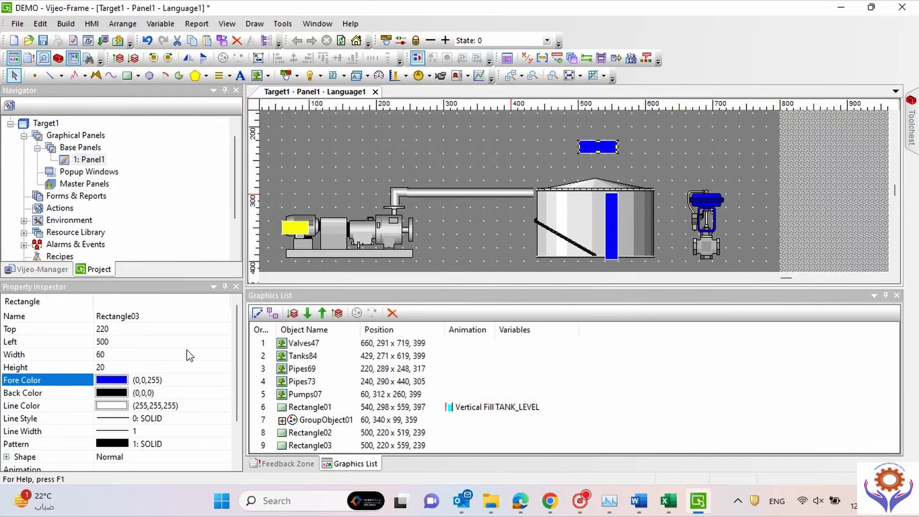
# Step: Set the fore color of the rectangle above the tank to light blue (128,128,255)
pyautogui.click(118, 381)
pyautogui.click(410, 252)
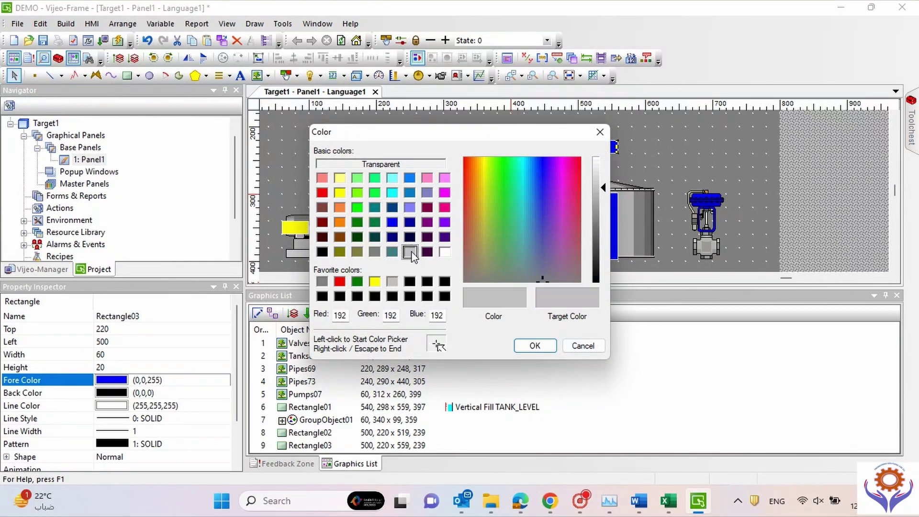
pyautogui.click(410, 207)
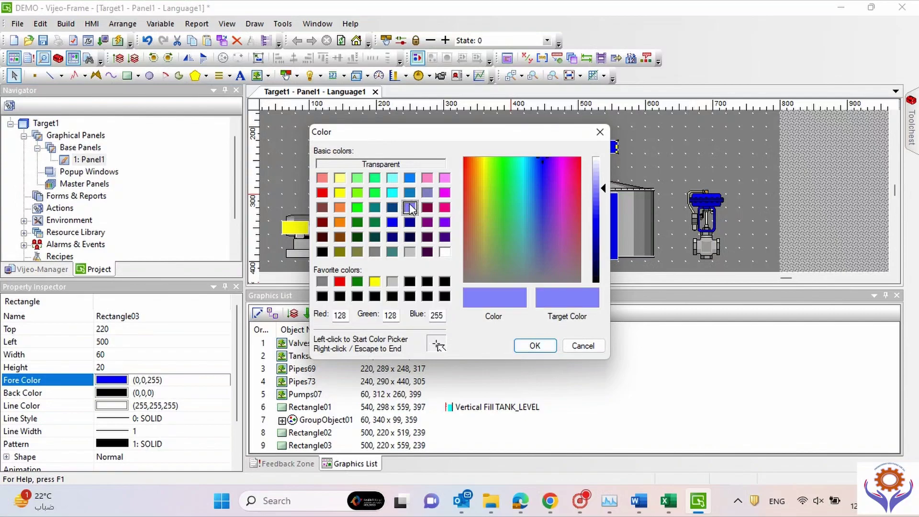
pyautogui.click(529, 345)
pyautogui.click(674, 195)
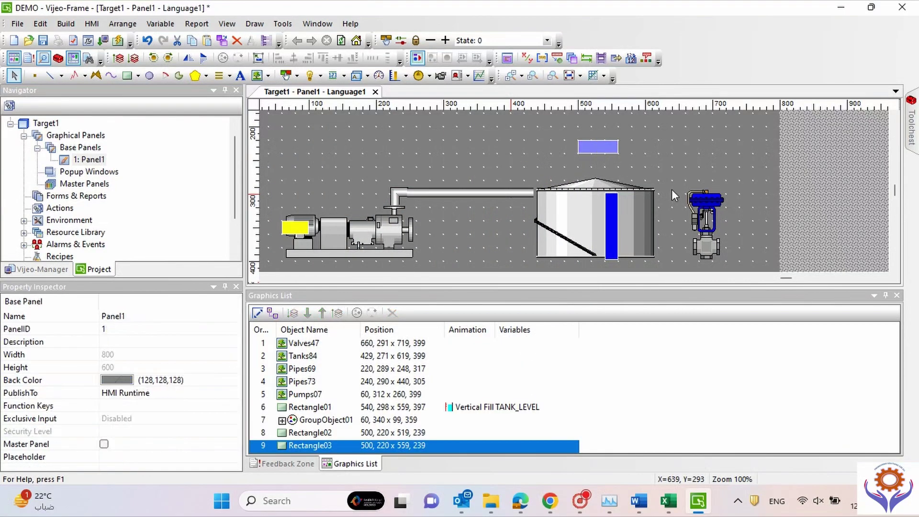
# Step: Place a text object reading TANK LEVEL at the start of the light blue rectangle above the tank
pyautogui.click(599, 147)
pyautogui.click(240, 75)
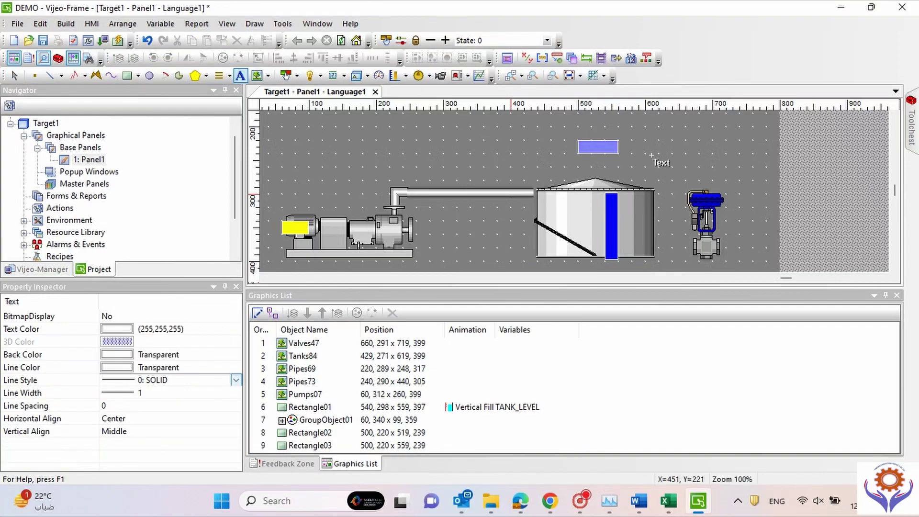
pyautogui.click(580, 142)
pyautogui.moveTo(581, 144); pyautogui.dragTo(585, 152)
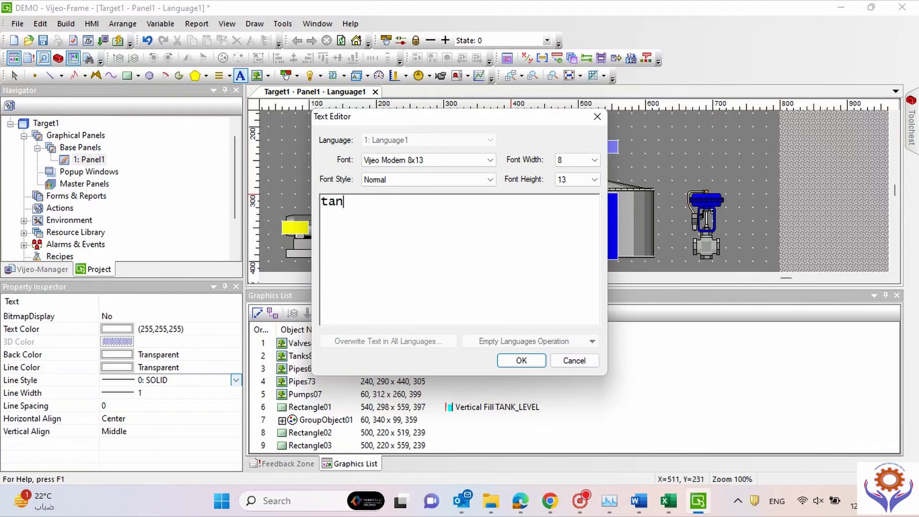
pyautogui.press('BackSpace')
pyautogui.press('BackSpace')
pyautogui.press('BackSpace')
pyautogui.write('TANK level')
pyautogui.press('BackSpace')
pyautogui.press('BackSpace')
pyautogui.press('BackSpace')
pyautogui.write('VEL')
pyautogui.click(537, 360)
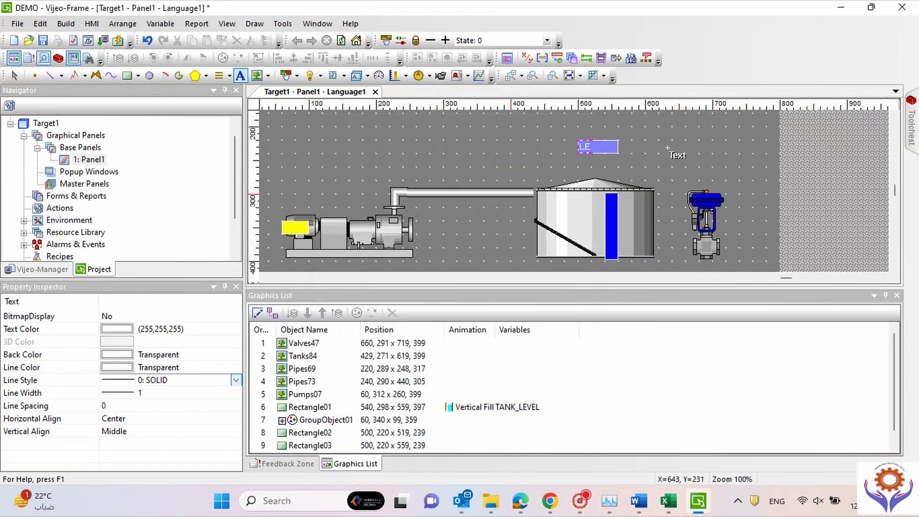
# Step: Enlarge the light blue rectangle above the tank to 120 wide and 40 high
pyautogui.press('Escape')
pyautogui.doubleClick(598, 148)
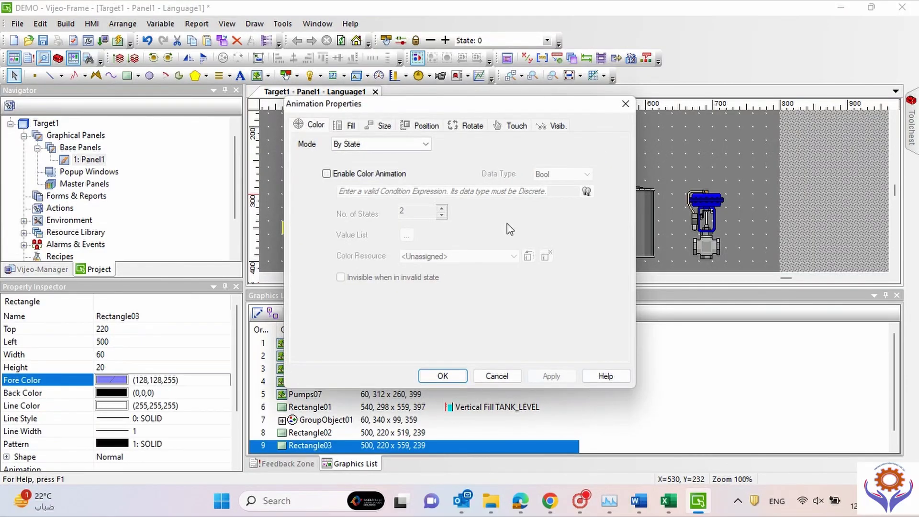
pyautogui.click(497, 376)
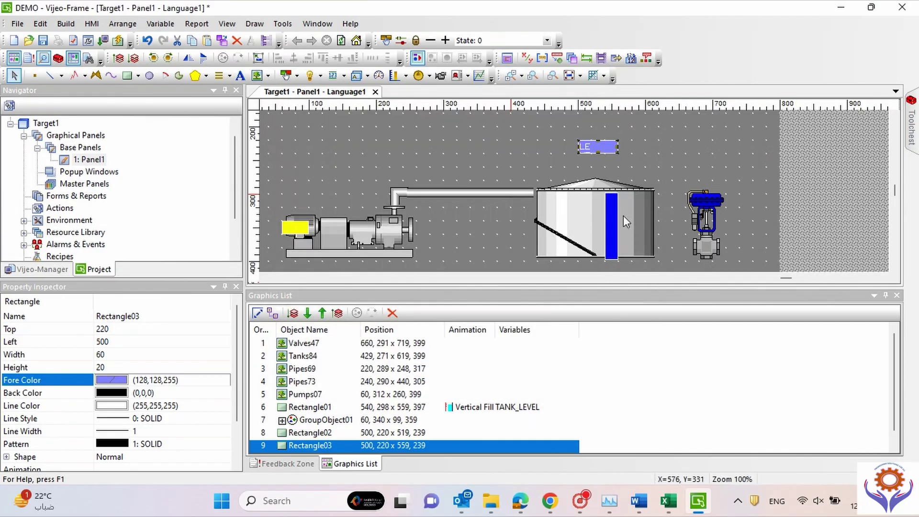
pyautogui.moveTo(618, 146); pyautogui.dragTo(618, 167)
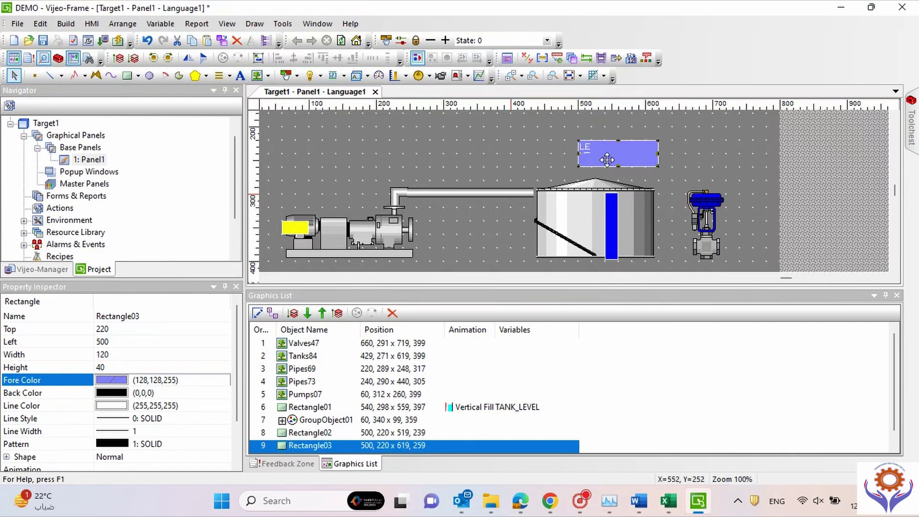
pyautogui.doubleClick(591, 154)
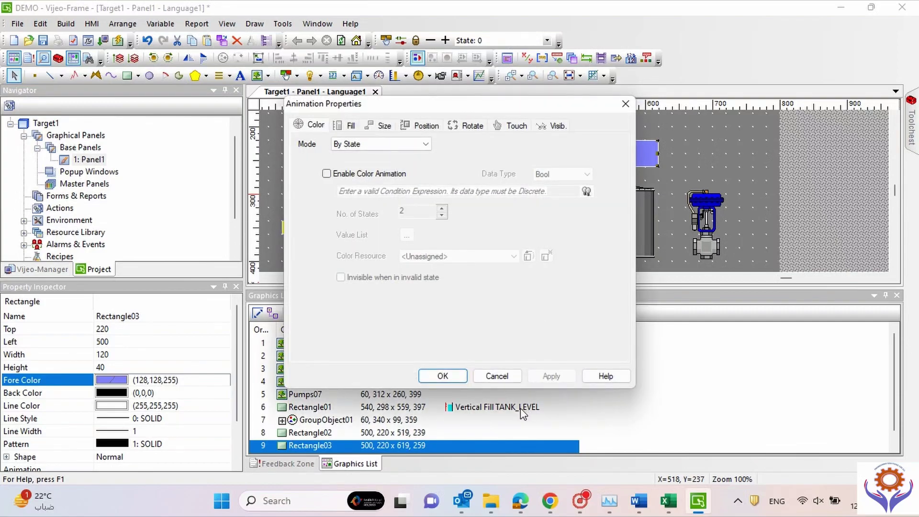
pyautogui.click(498, 378)
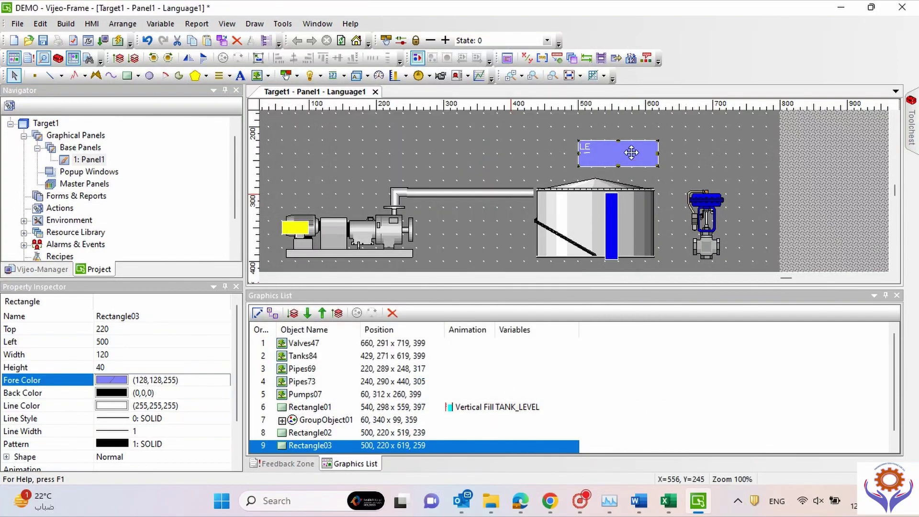
# Step: Widen the TANK LEVEL text object to 120 so it spans the light blue rectangle
pyautogui.click(670, 145)
pyautogui.click(592, 147)
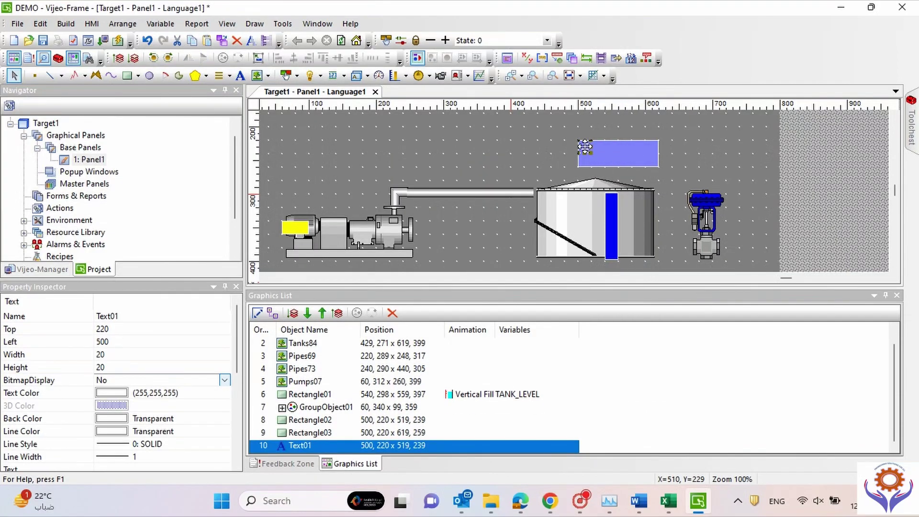
pyautogui.moveTo(589, 148); pyautogui.dragTo(658, 145)
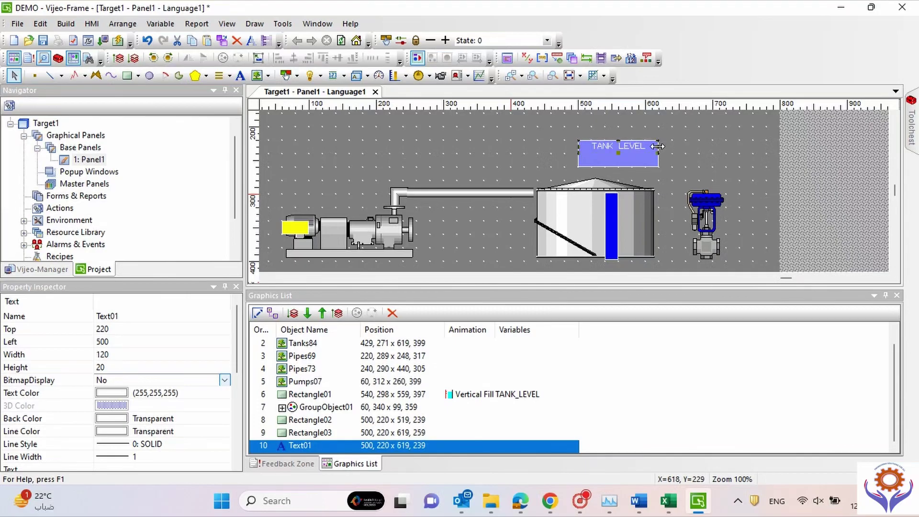
pyautogui.click(676, 154)
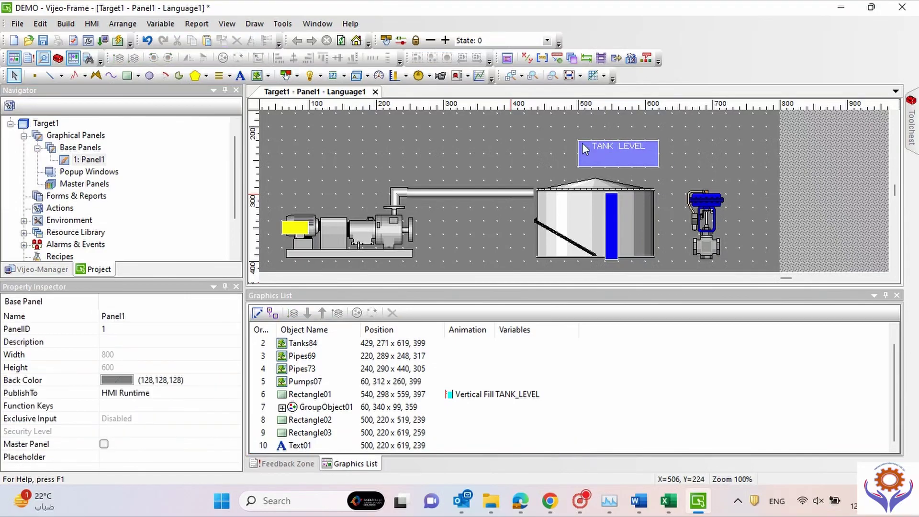
# Step: Place a text object reading ###.## below the TANK LEVEL text in the light blue rectangle
pyautogui.click(241, 76)
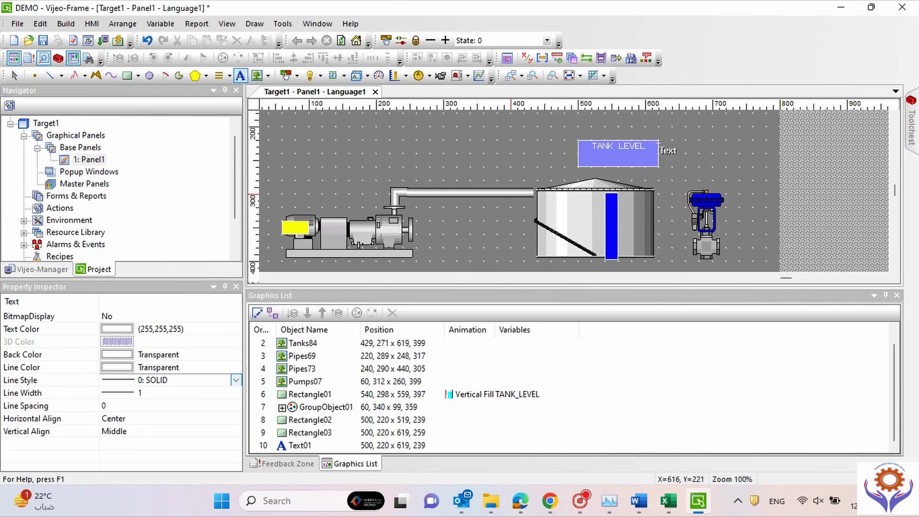
pyautogui.click(607, 157)
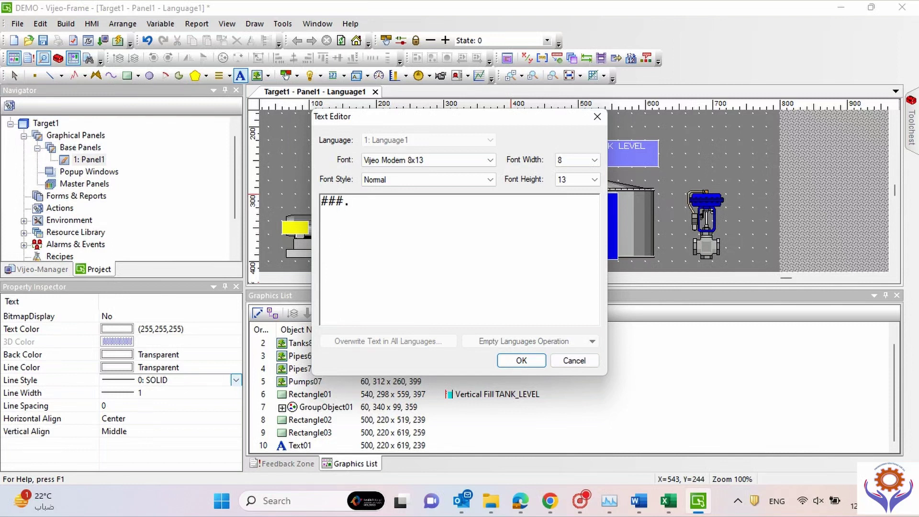
pyautogui.click(520, 360)
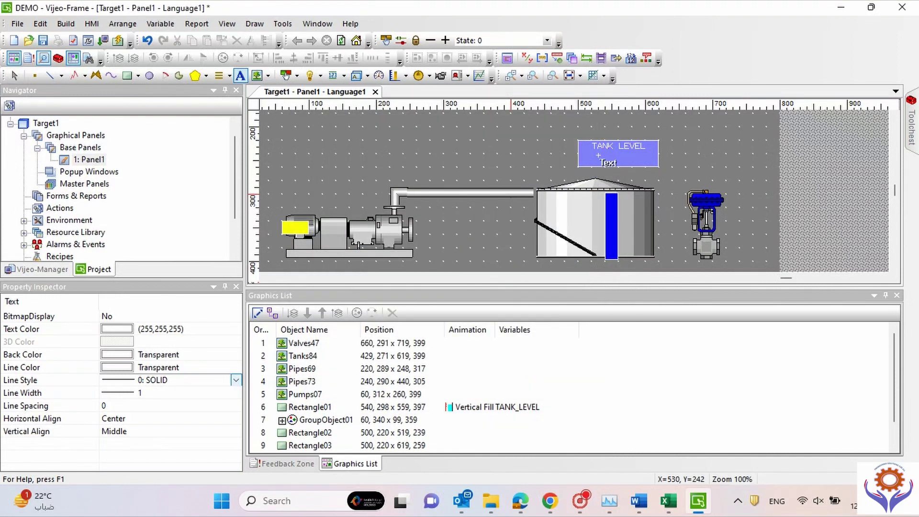
pyautogui.click(598, 155)
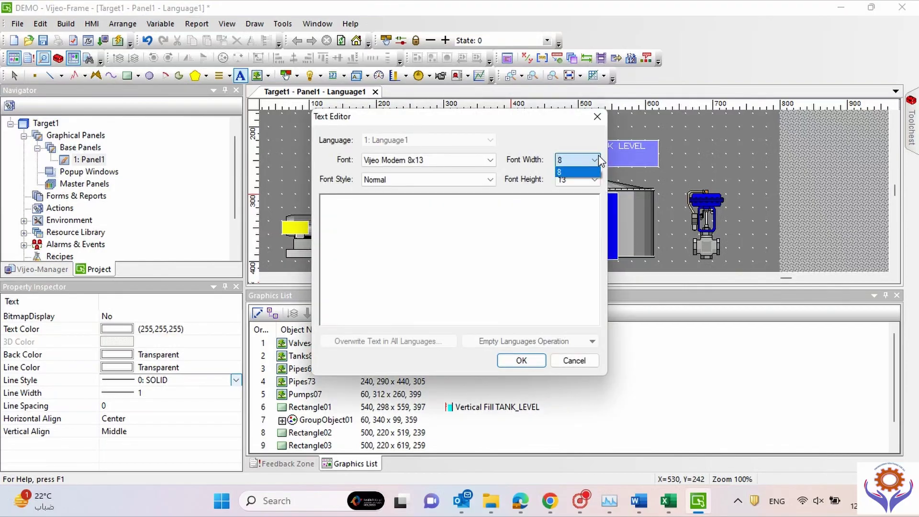
pyautogui.click(570, 366)
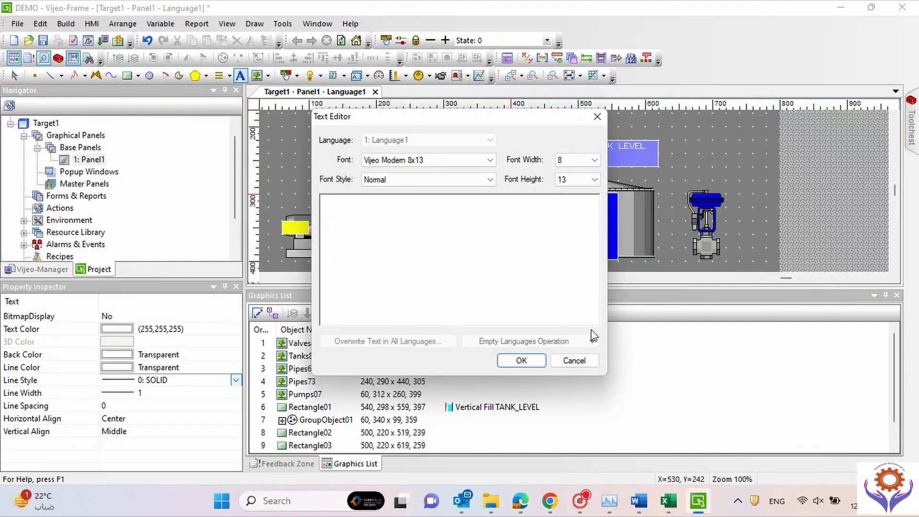
pyautogui.click(573, 360)
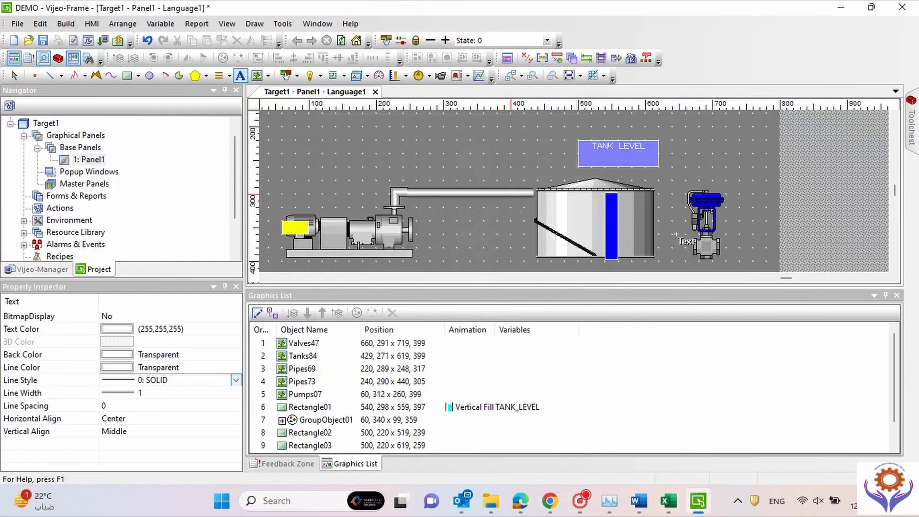
pyautogui.click(587, 155)
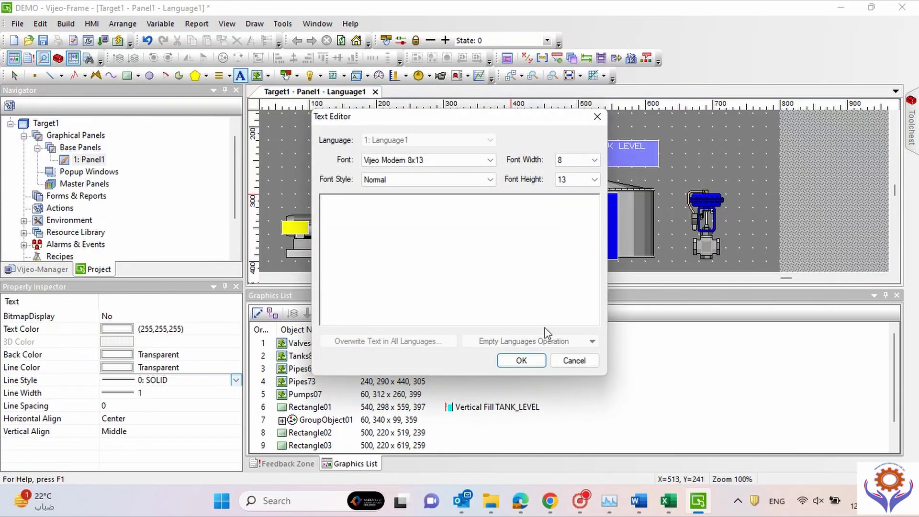
pyautogui.click(572, 362)
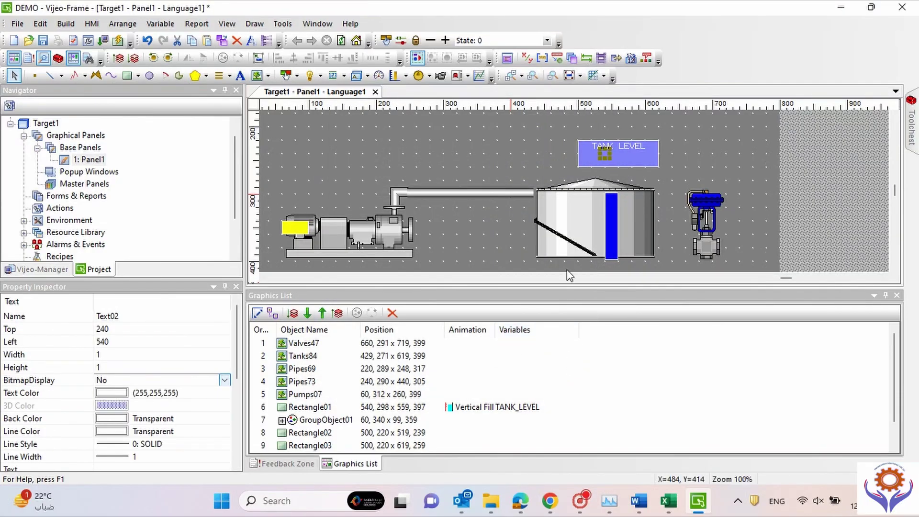
# Step: Resize the ###.## text object to 80 wide and 21 high, at left 520 and top 239
pyautogui.moveTo(633, 155); pyautogui.dragTo(591, 159)
pyautogui.click(701, 156)
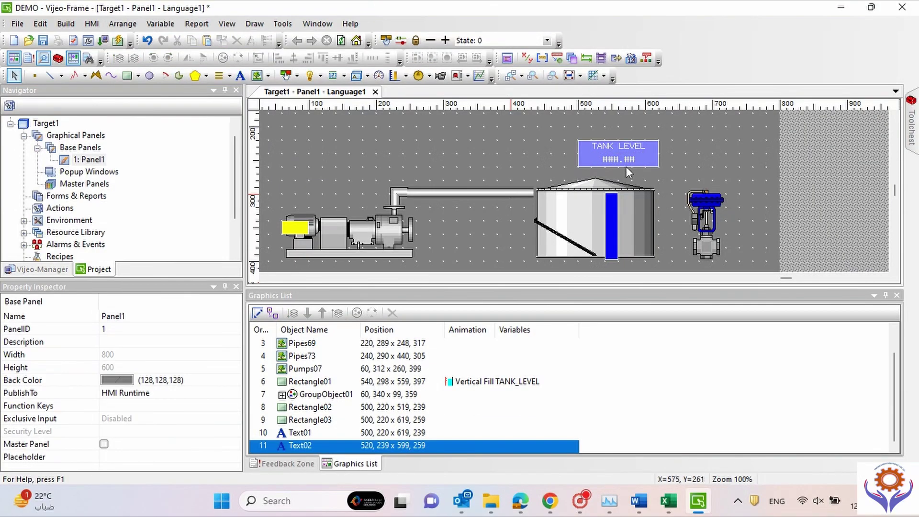
pyautogui.doubleClick(625, 163)
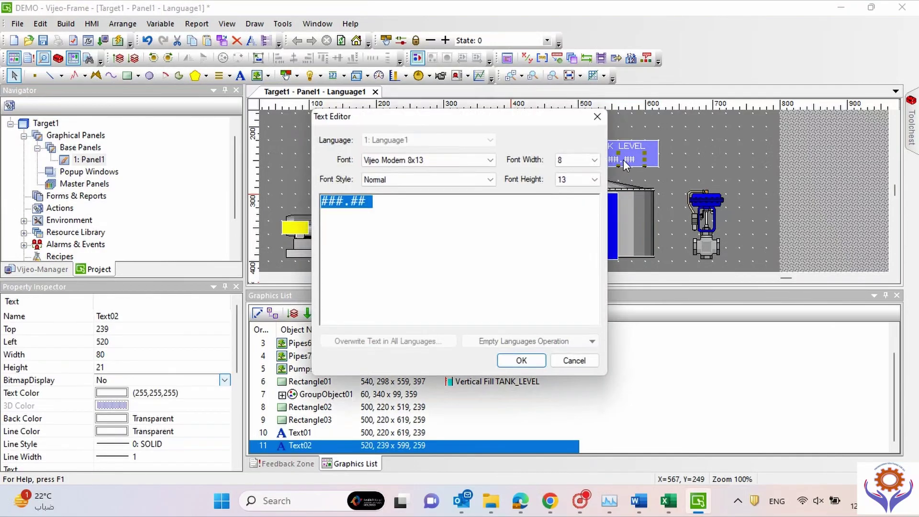
pyautogui.click(573, 360)
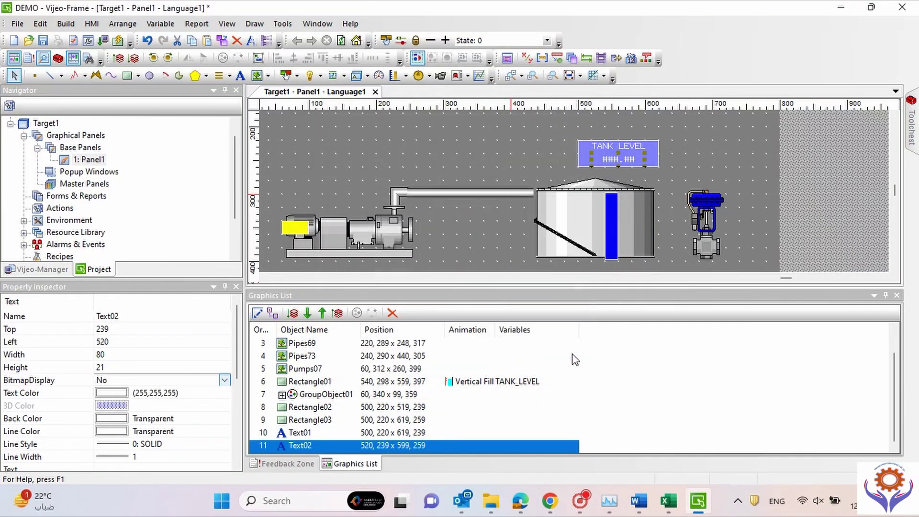
# Step: Examine the color, position, touch, value and visibility animation options for the ###.## text object
pyautogui.rightClick(611, 160)
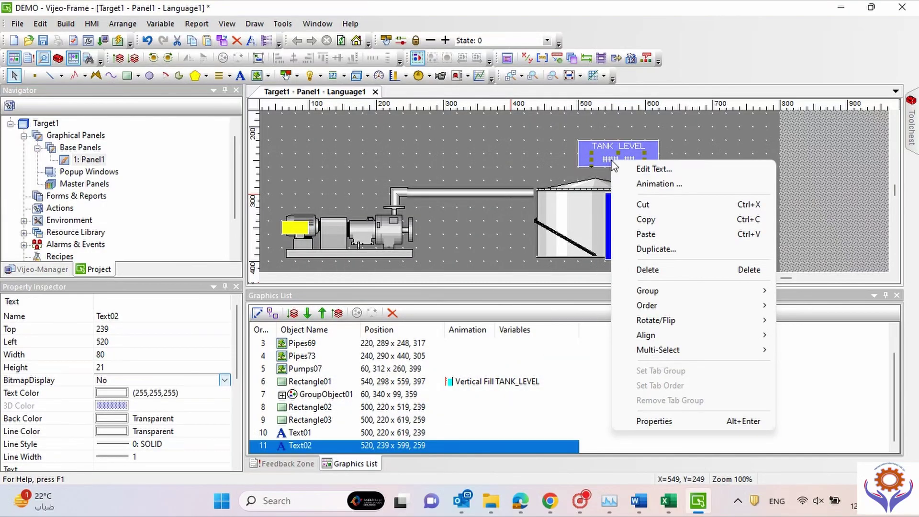
pyautogui.click(652, 185)
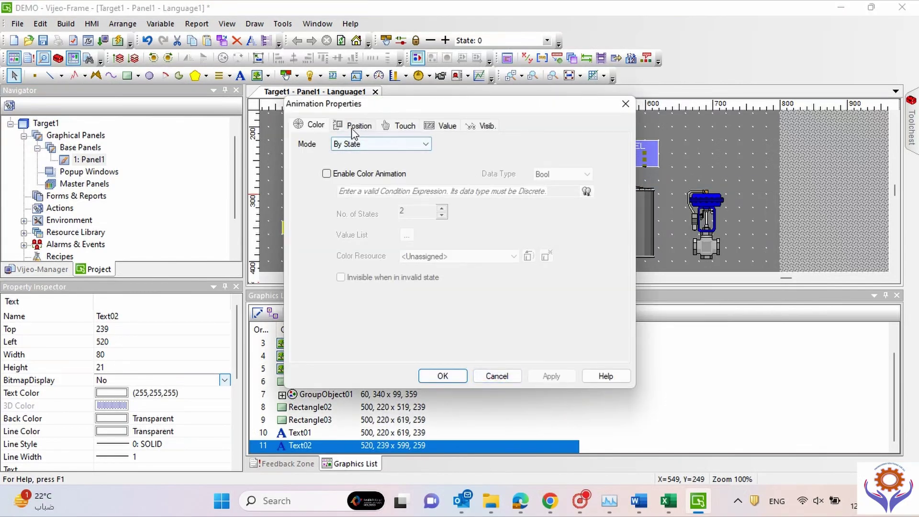
pyautogui.click(425, 127)
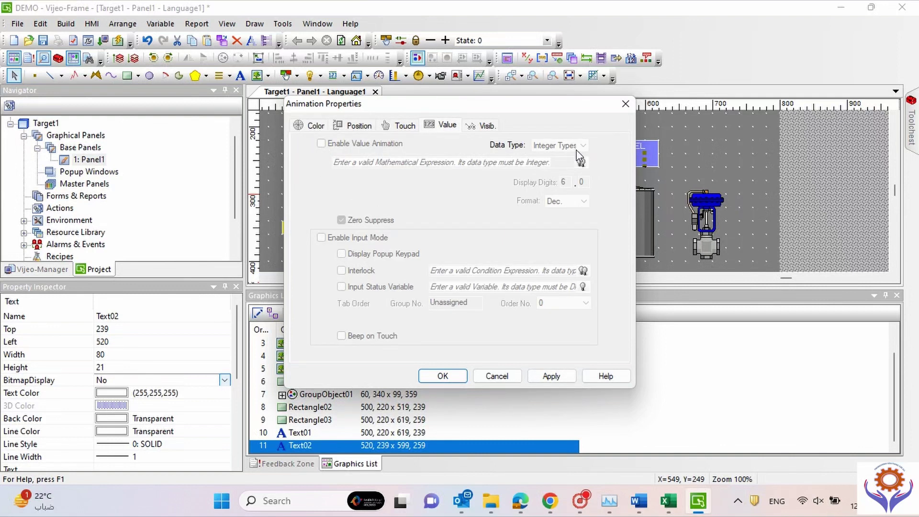
pyautogui.click(473, 128)
pyautogui.click(444, 128)
pyautogui.click(312, 126)
pyautogui.click(339, 127)
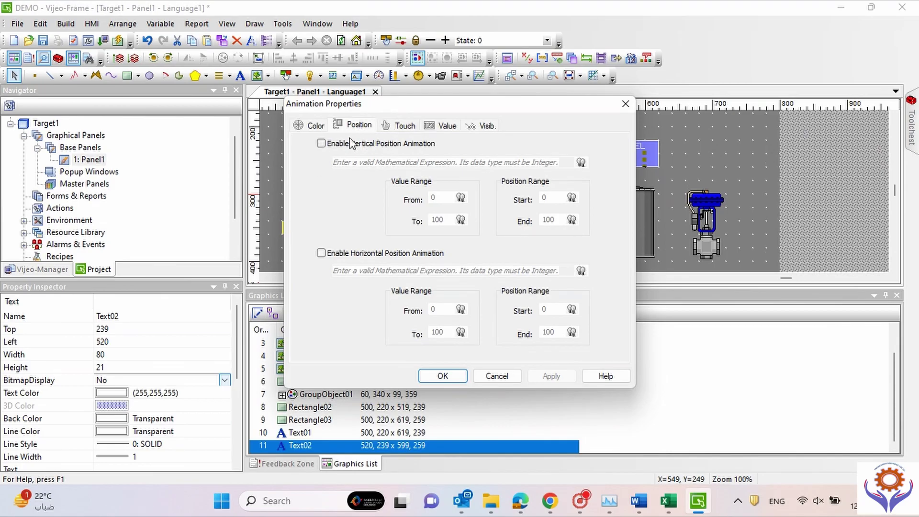
pyautogui.click(391, 126)
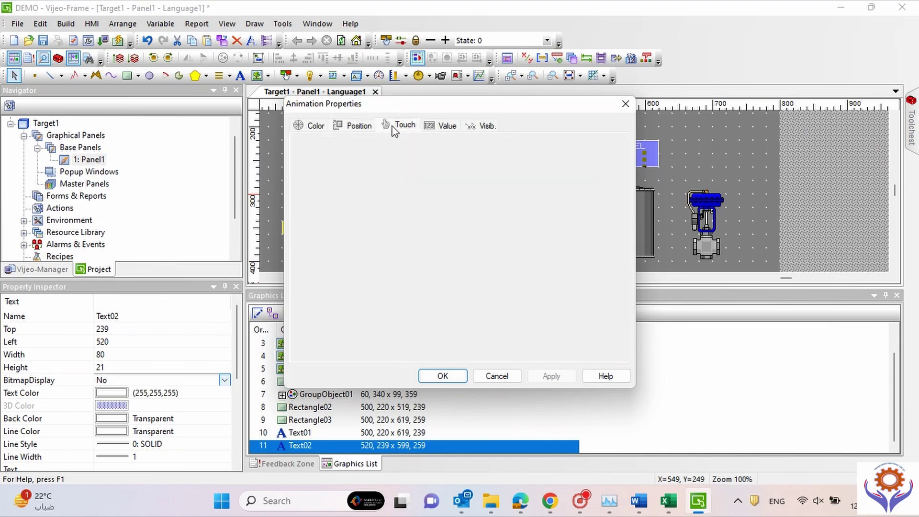
pyautogui.click(436, 126)
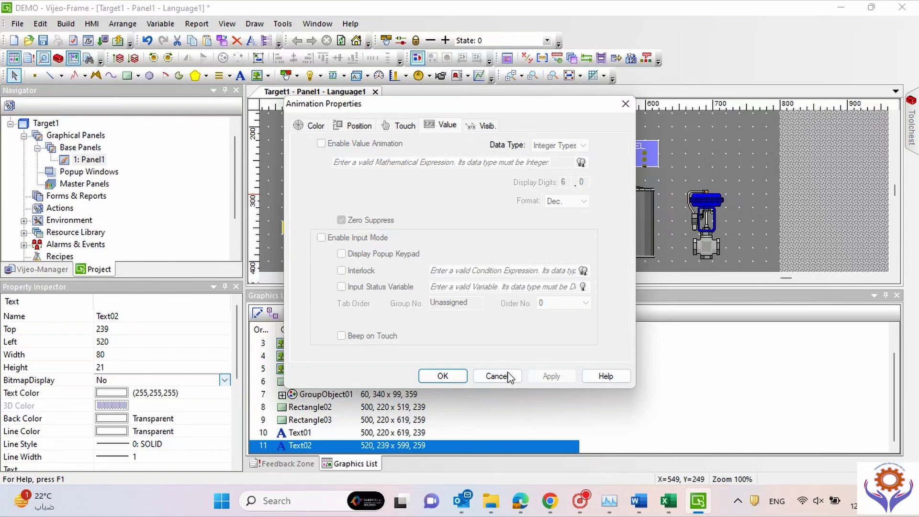
pyautogui.click(495, 376)
pyautogui.click(705, 148)
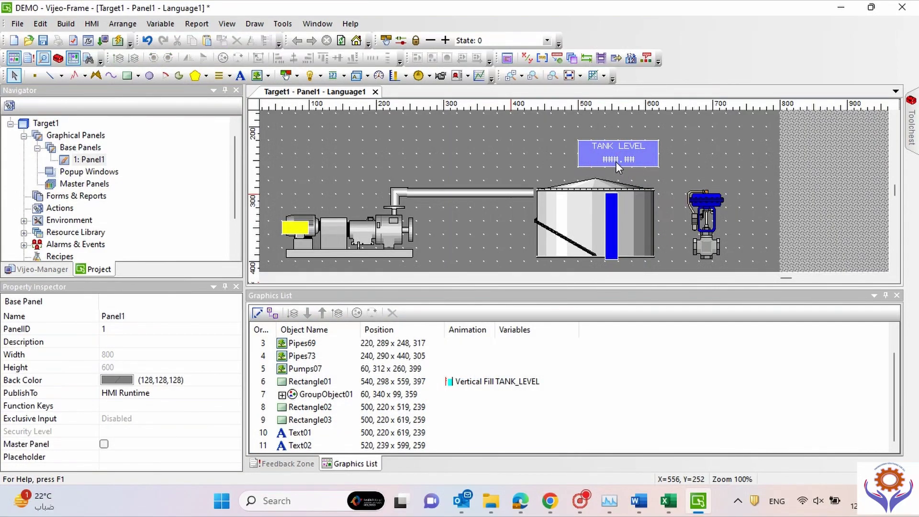
pyautogui.click(615, 162)
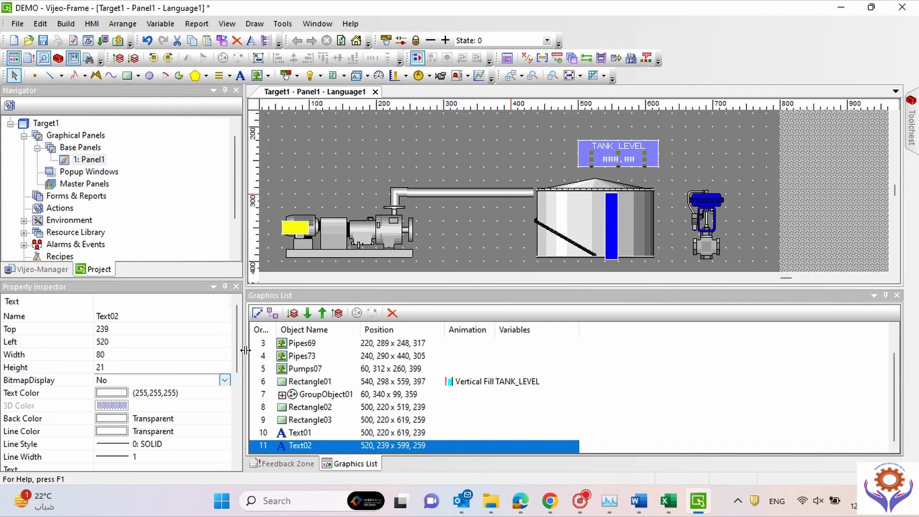
pyautogui.moveTo(237, 341)
pyautogui.mouseDown()
pyautogui.moveTo(237, 443)
pyautogui.moveTo(237, 353)
pyautogui.mouseUp()
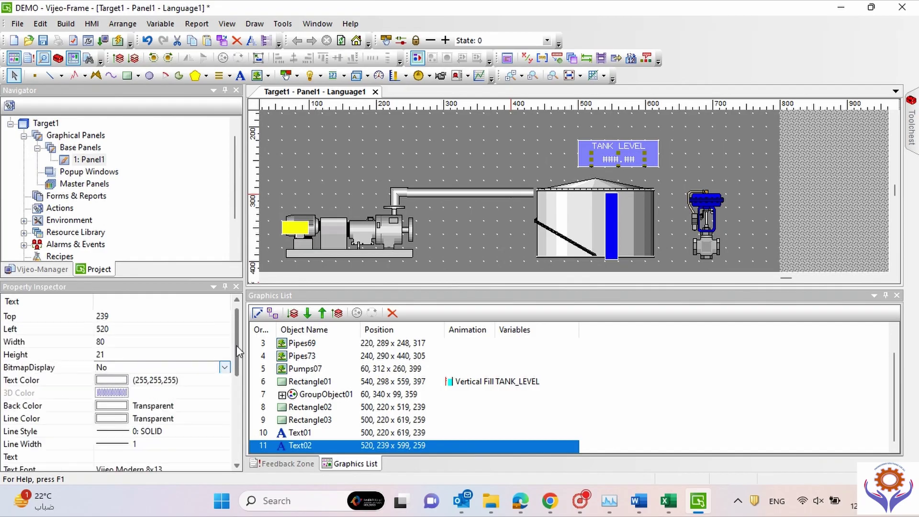
pyautogui.doubleClick(615, 161)
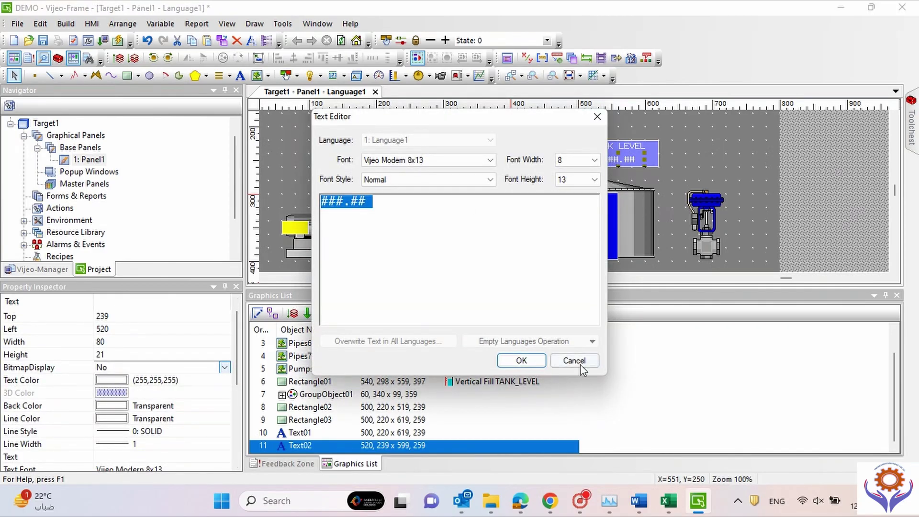
pyautogui.click(574, 360)
pyautogui.click(487, 132)
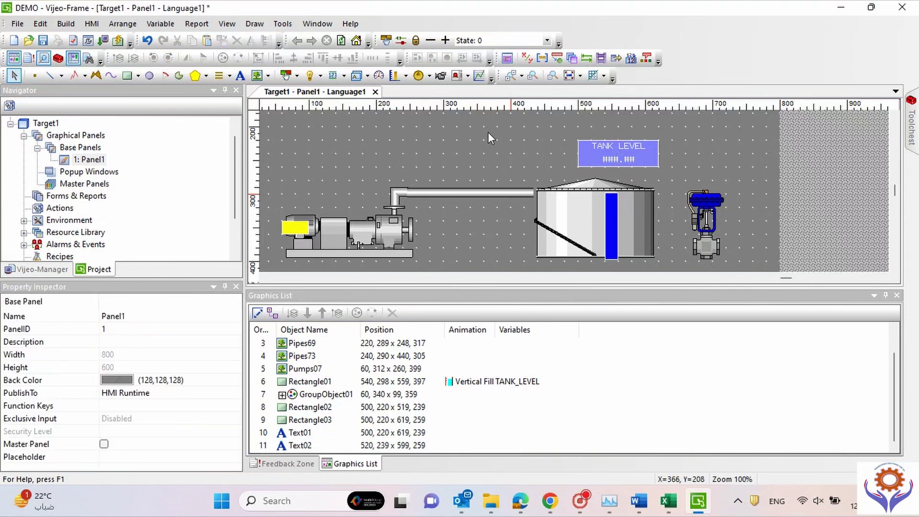
# Step: Place a message display with default settings beside the TANK LEVEL label, 60 wide and 20 high at left 400 and top 220
pyautogui.click(355, 76)
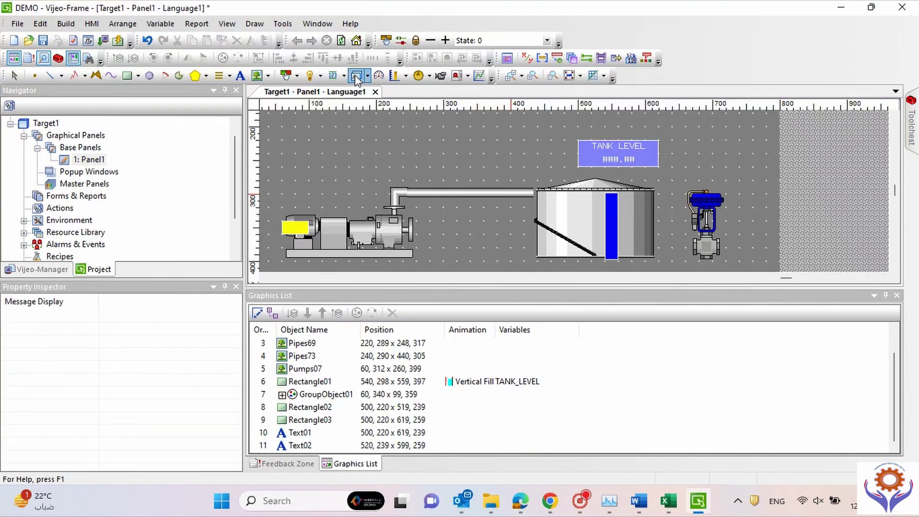
pyautogui.click(511, 150)
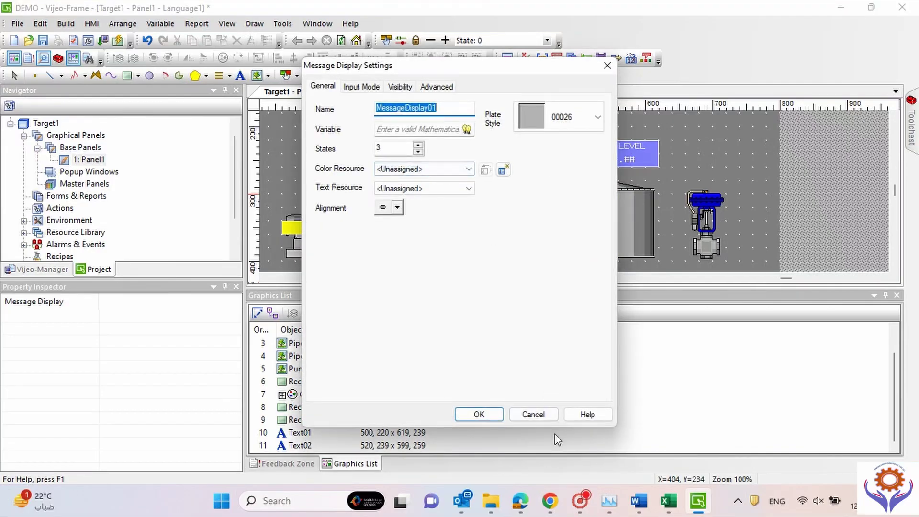
pyautogui.click(533, 414)
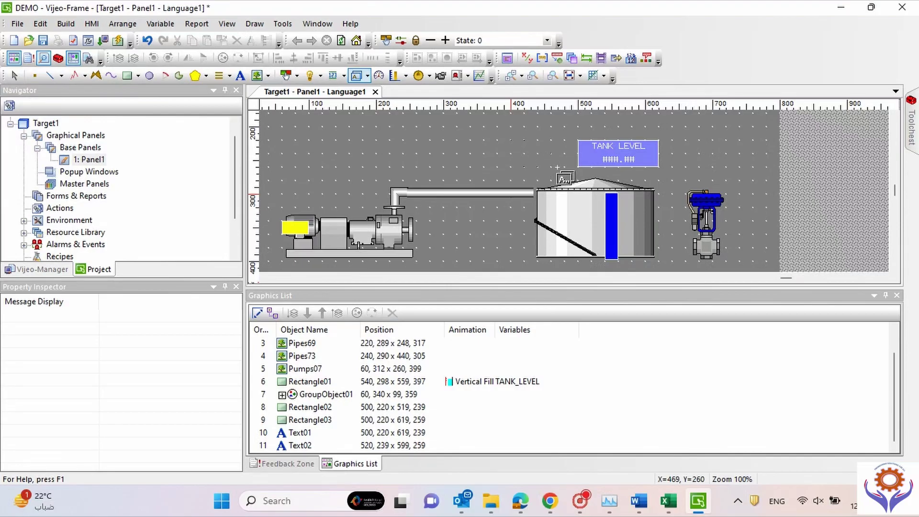
pyautogui.click(551, 161)
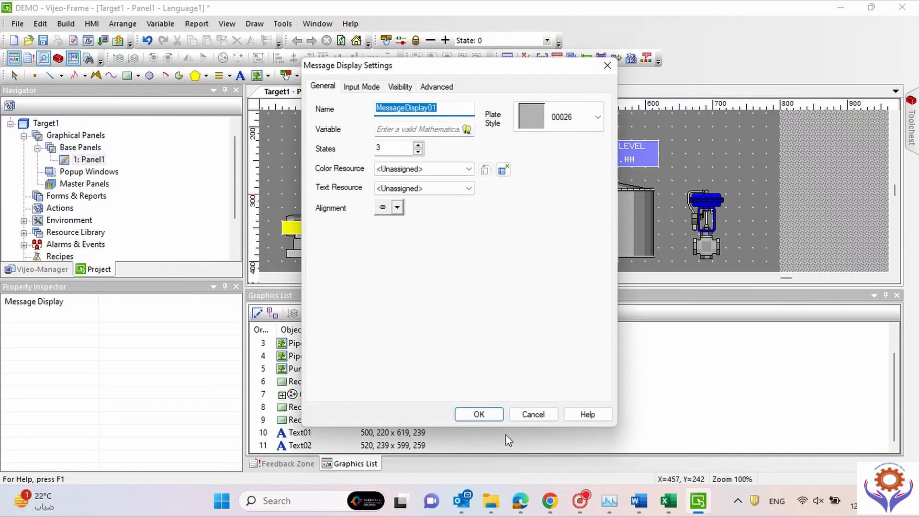
pyautogui.click(490, 415)
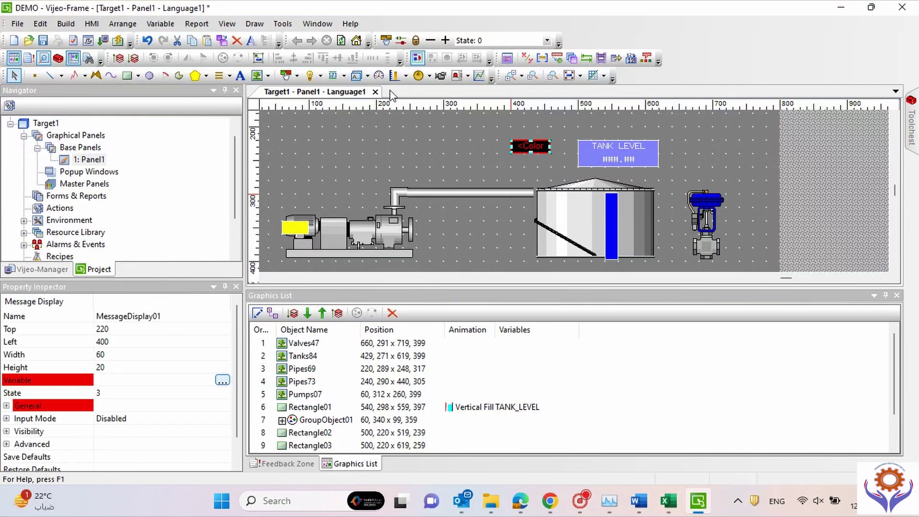
# Step: Place a Float numeric display linked to TANK_LEVEL above the pipe, 60 wide and 20 high at left 340 and top 260
pyautogui.click(240, 76)
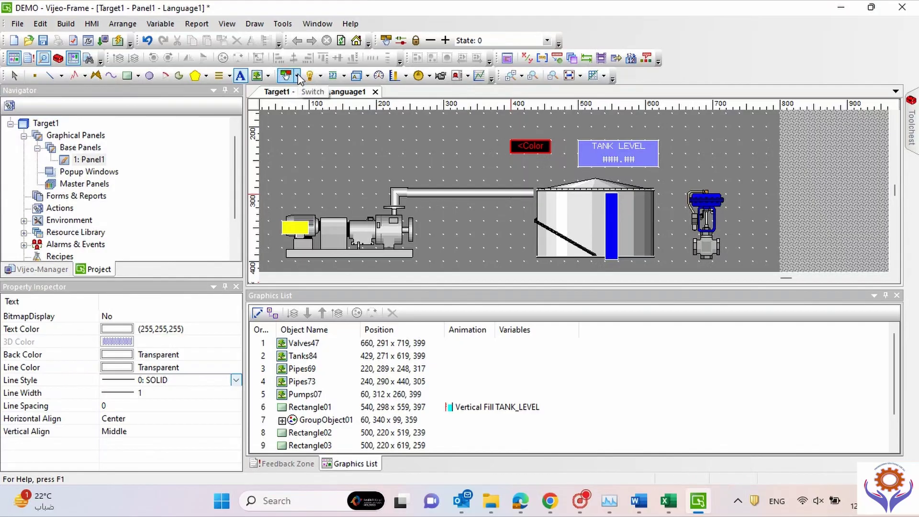
pyautogui.click(333, 75)
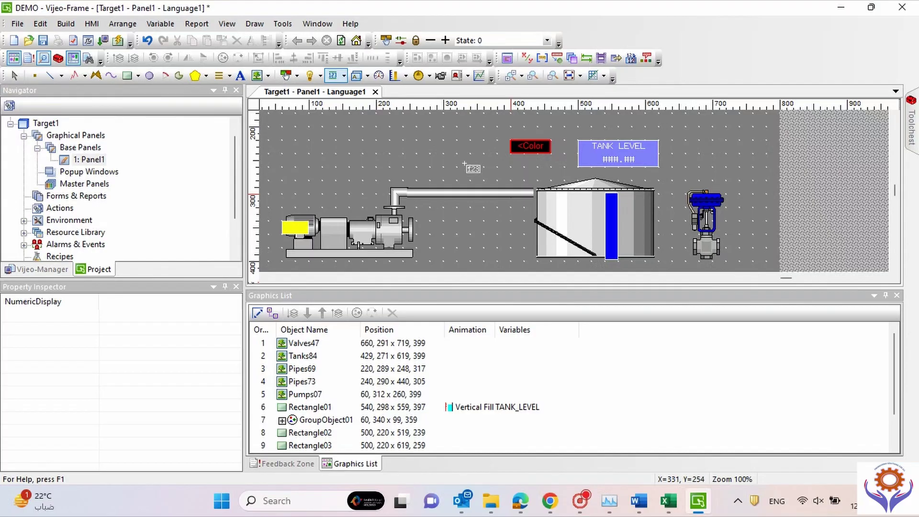
pyautogui.click(515, 181)
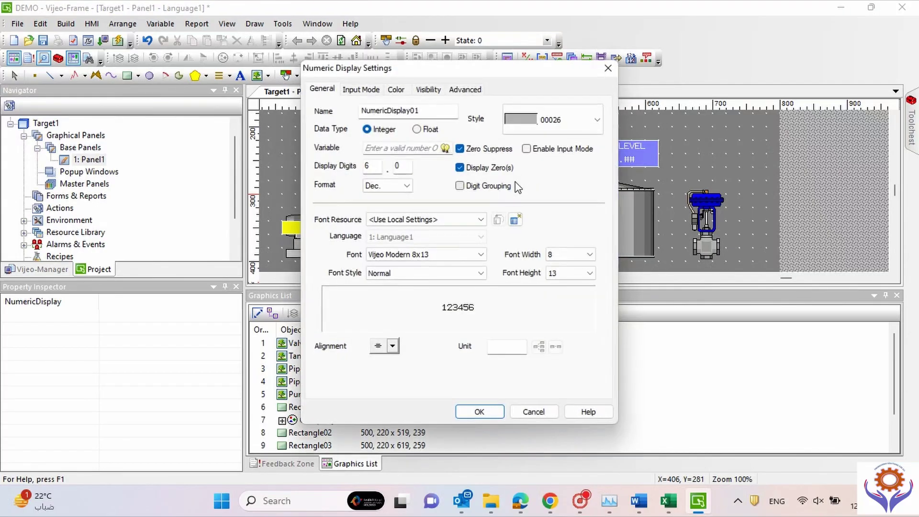
pyautogui.click(416, 129)
pyautogui.click(445, 148)
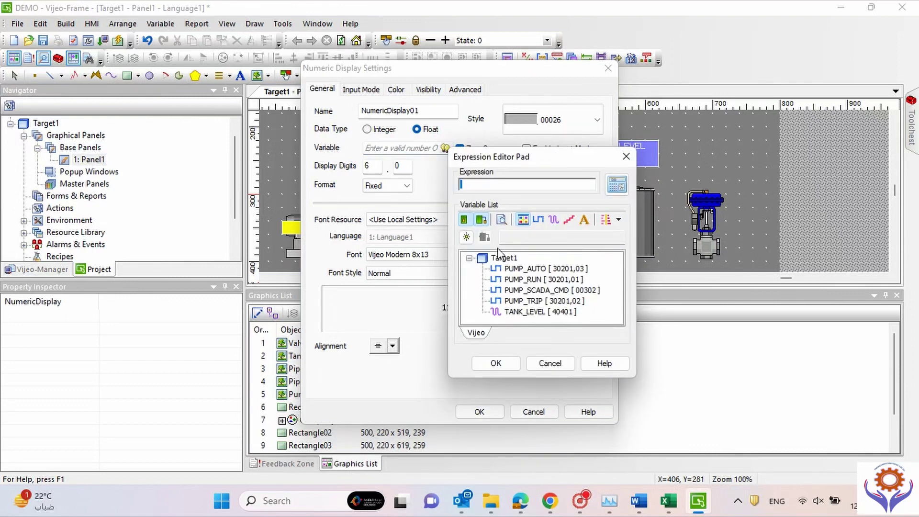
pyautogui.doubleClick(522, 312)
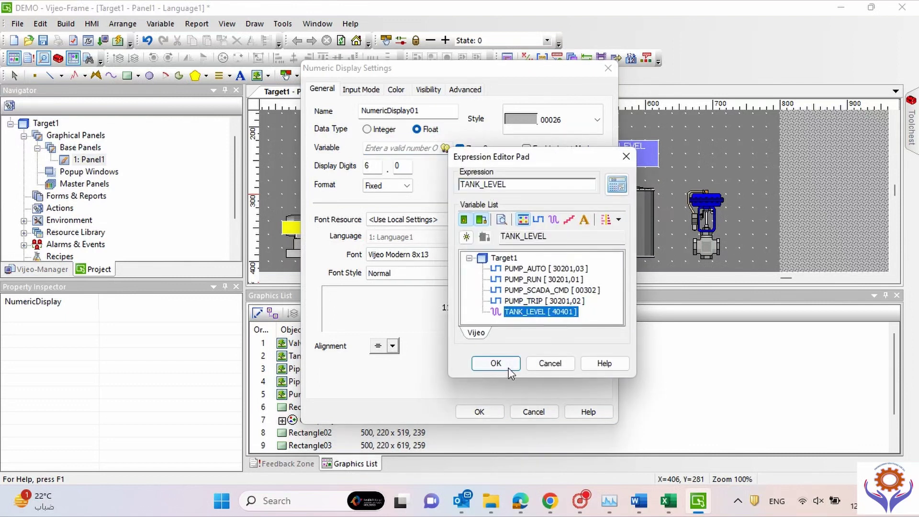
pyautogui.click(496, 363)
pyautogui.click(479, 412)
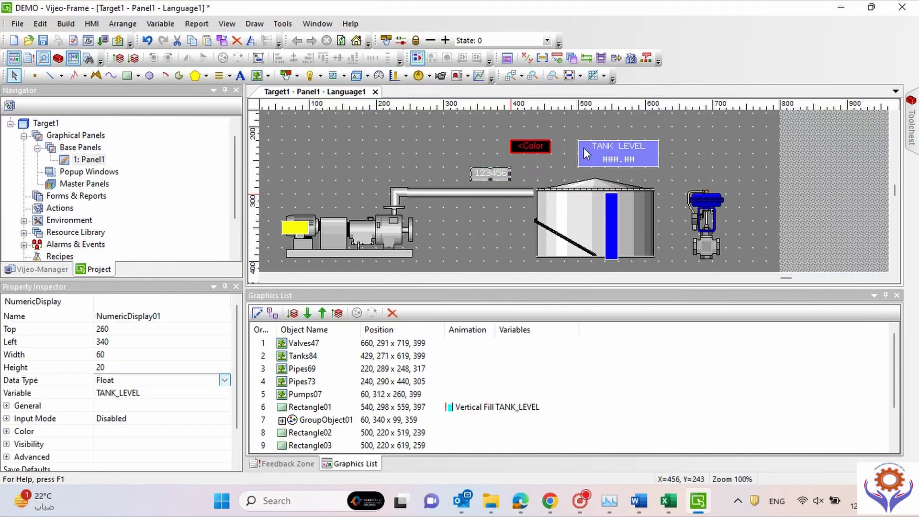
# Step: Delete the ###.## text and move the numeric display into its place under the TANK LEVEL label, at left 520 and top 240
pyautogui.click(609, 158)
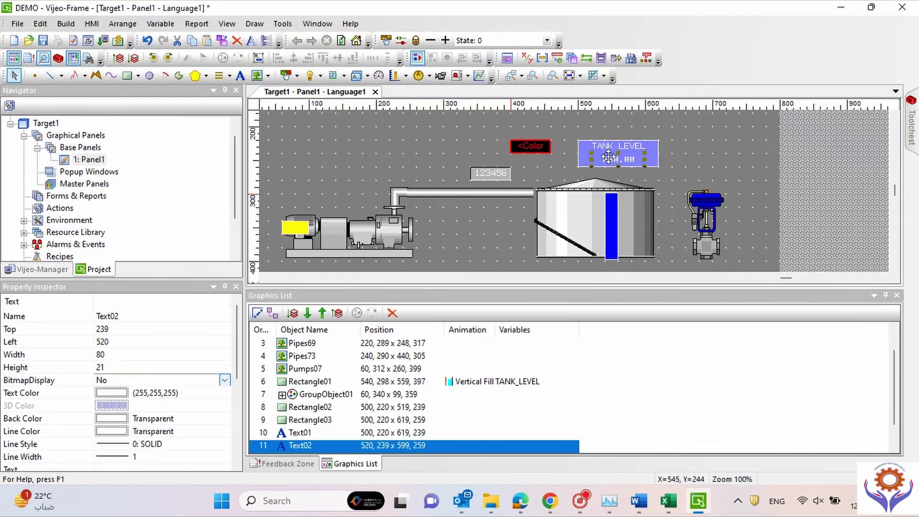
pyautogui.press('Delete')
pyautogui.click(490, 172)
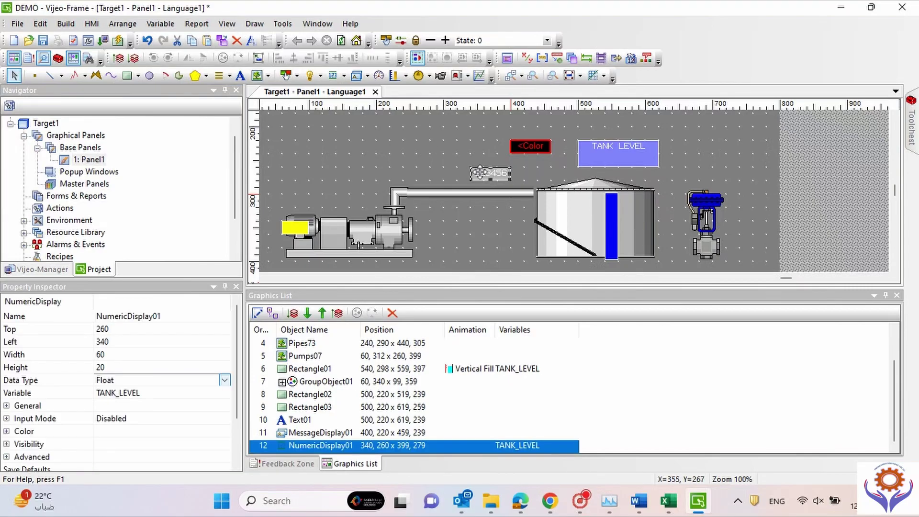
pyautogui.moveTo(610, 156); pyautogui.dragTo(604, 157)
# Step: Delete the message display beside the TANK LEVEL rectangle
pyautogui.click(530, 149)
pyautogui.press('Delete')
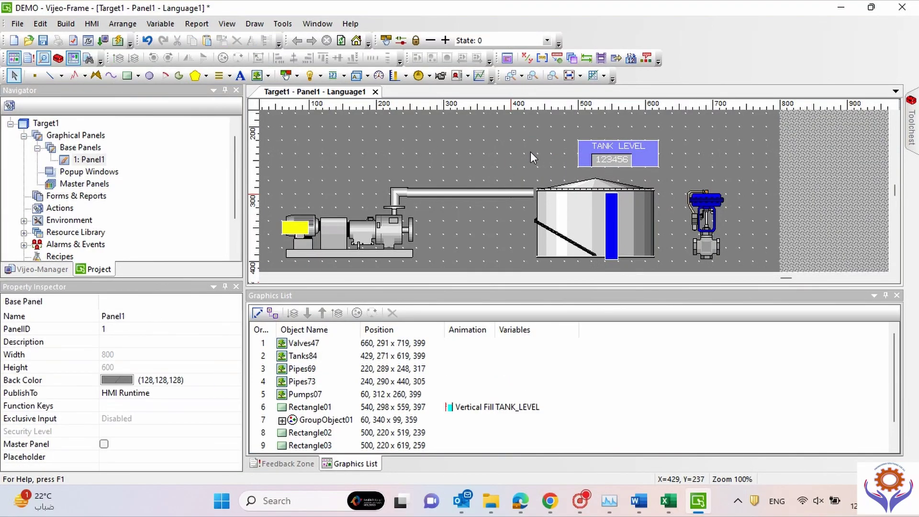
pyautogui.click(620, 162)
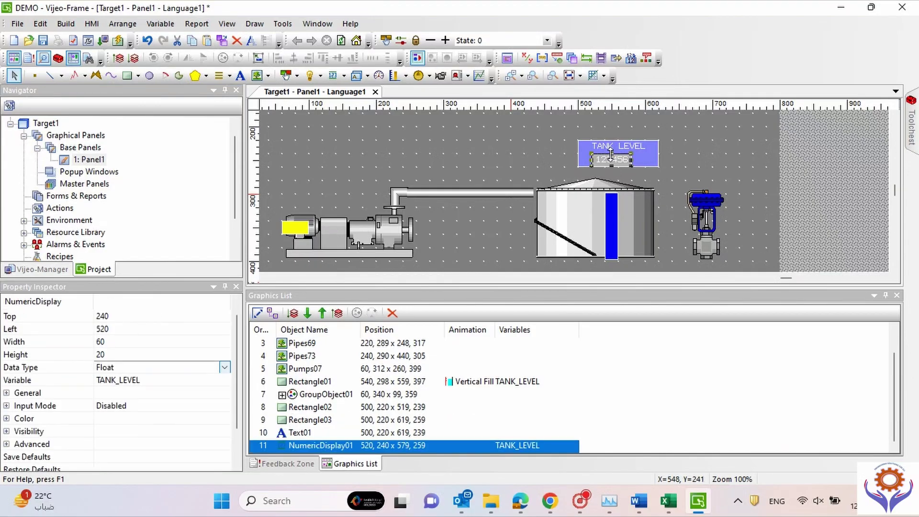
pyautogui.click(694, 152)
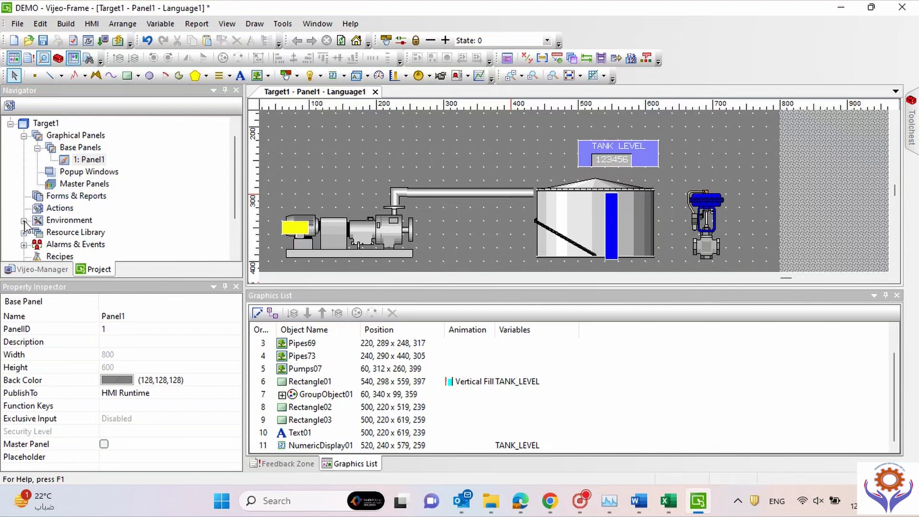
# Step: Create a new popup window in the project and open its panel for editing
pyautogui.click(73, 177)
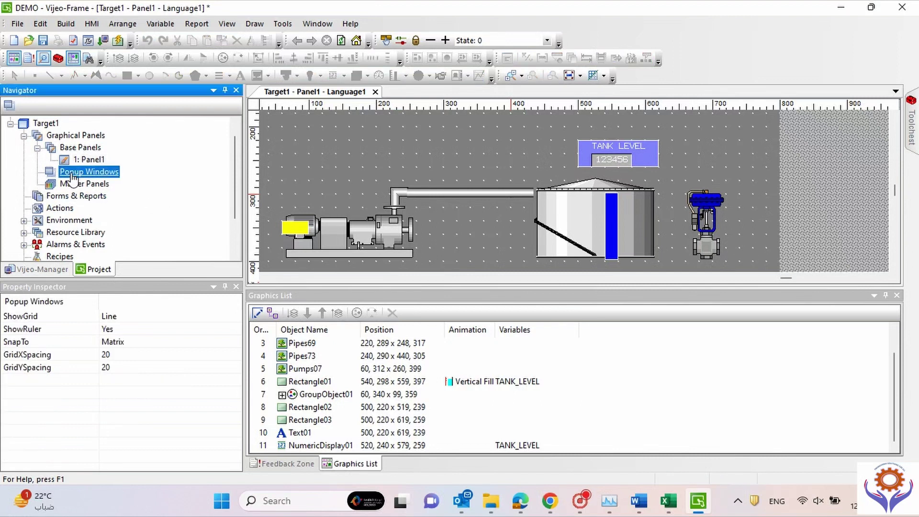
pyautogui.rightClick(73, 176)
pyautogui.click(117, 185)
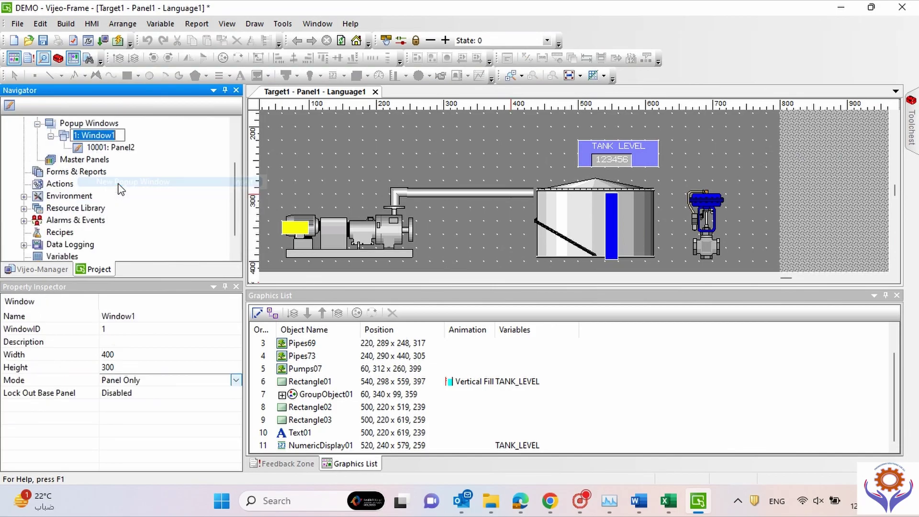
pyautogui.doubleClick(108, 148)
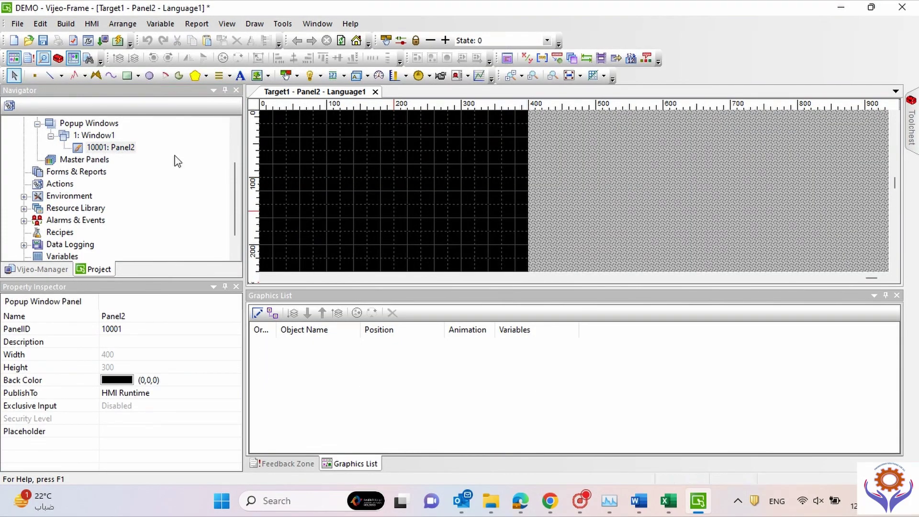
# Step: Rename the popup window's panel as PUMP
pyautogui.click(131, 151)
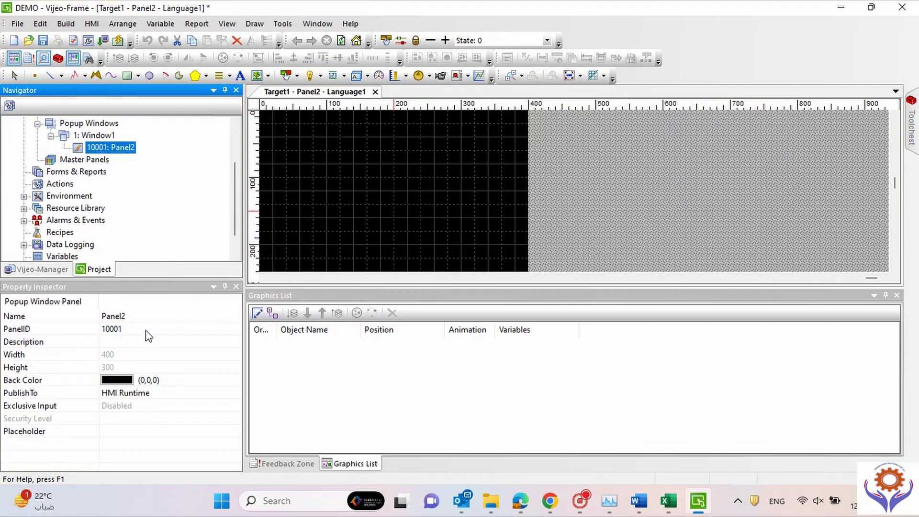
pyautogui.click(141, 316)
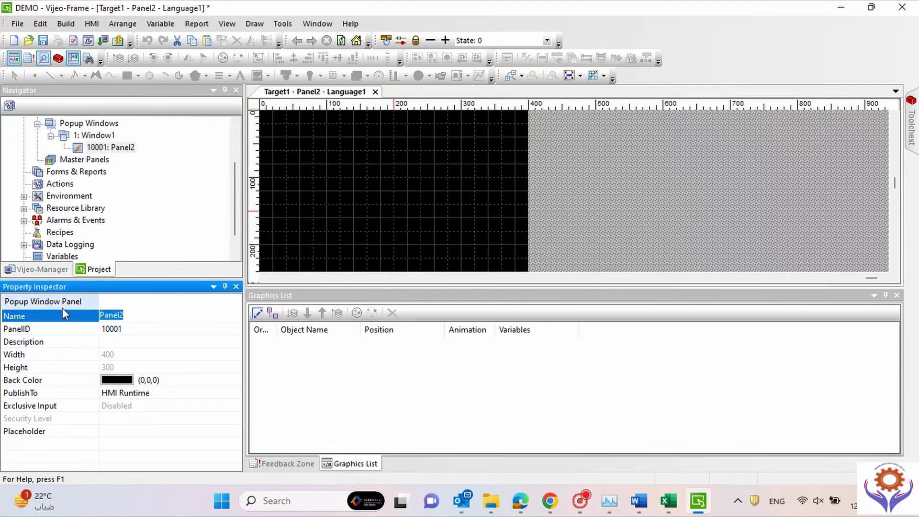
pyautogui.write('pump')
pyautogui.press('BackSpace')
pyautogui.press('BackSpace')
pyautogui.press('BackSpace')
pyautogui.press('BackSpace')
pyautogui.write('PUMP')
pyautogui.press('Return')
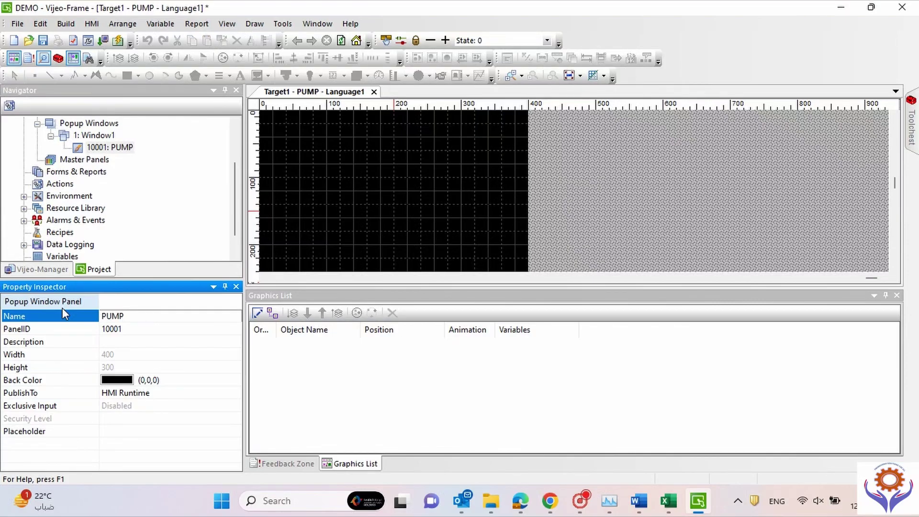
# Step: Browse the Toolchest image library categories, such as Basic Shapes and Chemical, for graphics for the PUMP popup panel
pyautogui.click(396, 134)
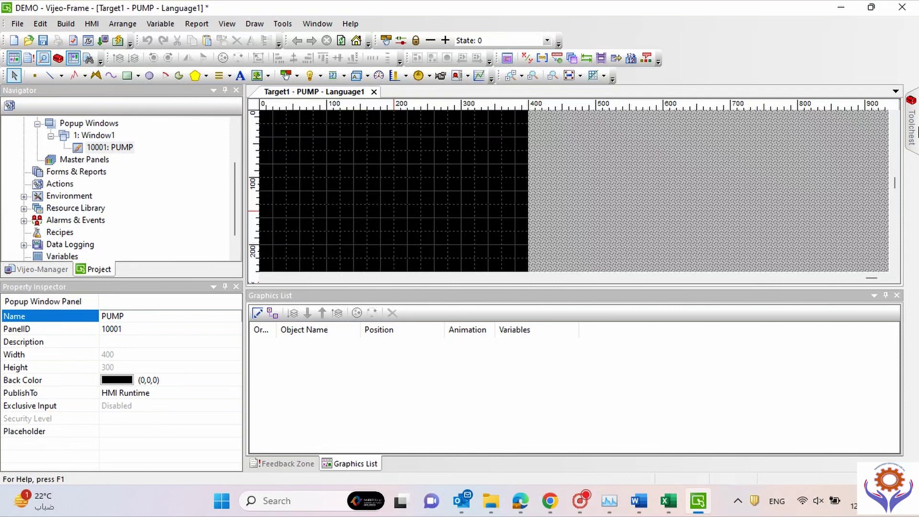
pyautogui.click(912, 122)
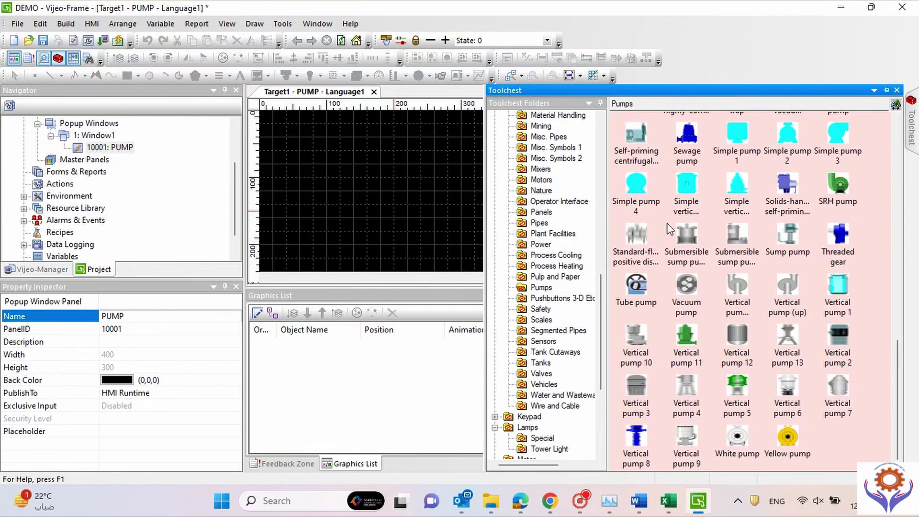
pyautogui.moveTo(602, 340); pyautogui.dragTo(599, 207)
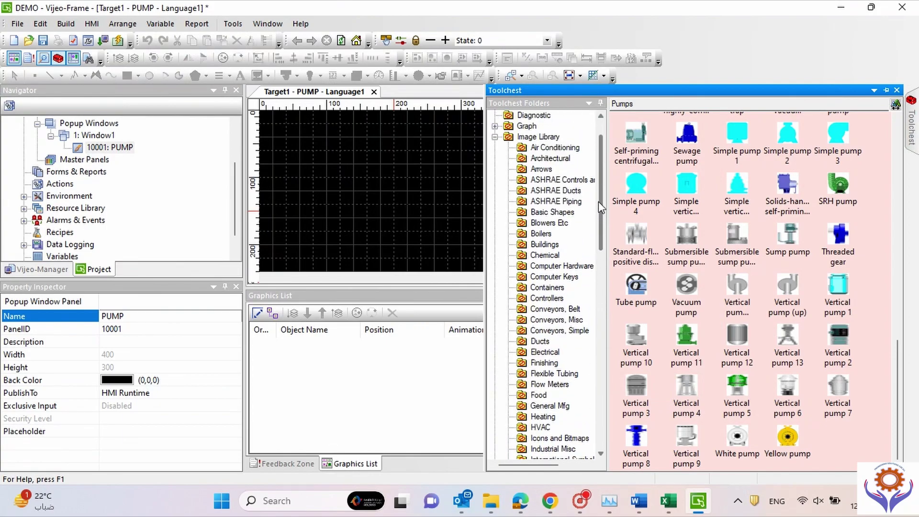
pyautogui.click(574, 211)
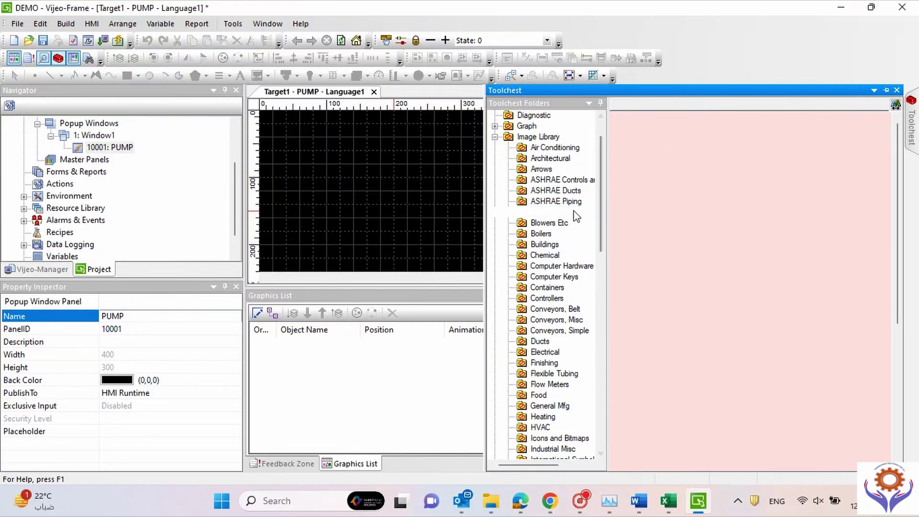
pyautogui.click(566, 204)
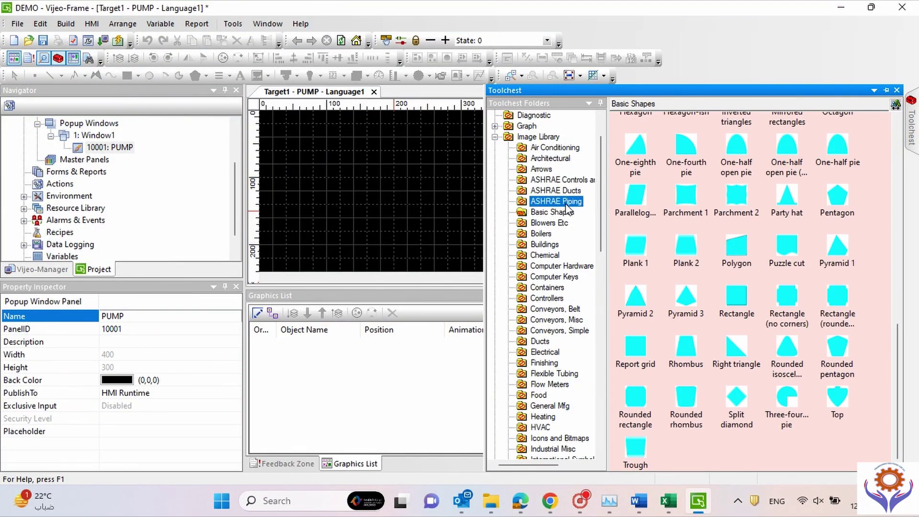
pyautogui.click(548, 234)
pyautogui.click(548, 257)
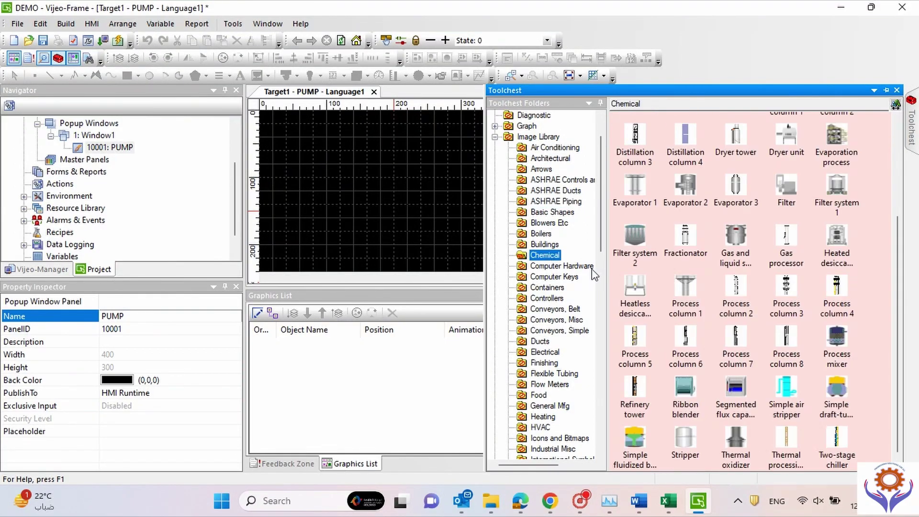
pyautogui.moveTo(598, 232); pyautogui.dragTo(602, 370)
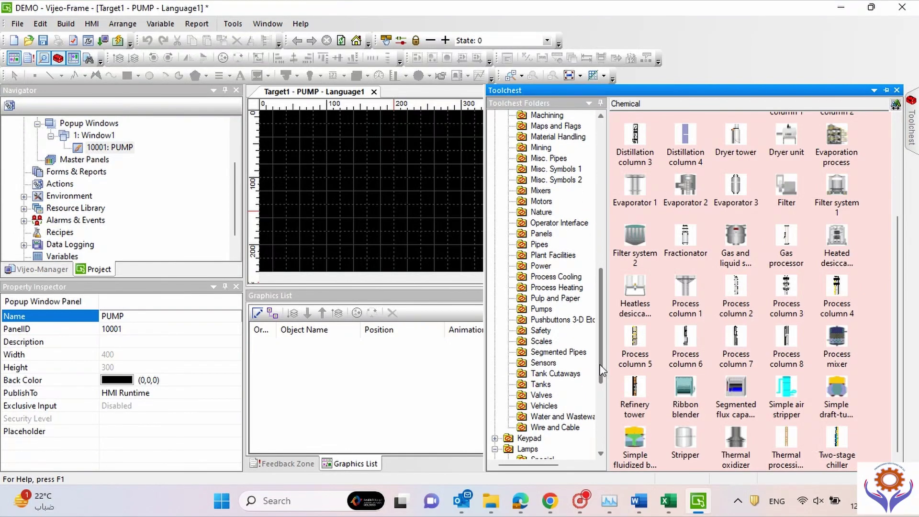
# Step: Place the pressed 3-D green button from the Pushbuttons 3-D Etc folder at left 20, top 120, about 80 by 69 in size
pyautogui.click(545, 364)
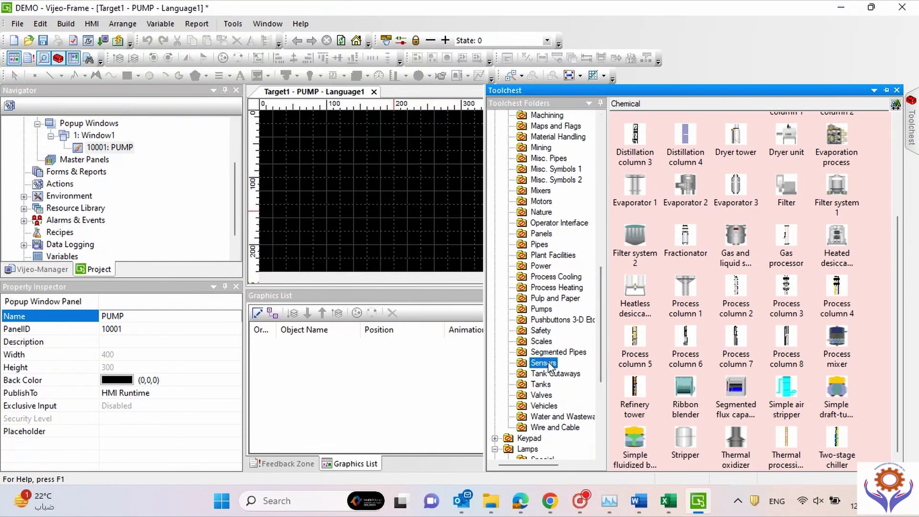
pyautogui.click(541, 384)
pyautogui.click(542, 396)
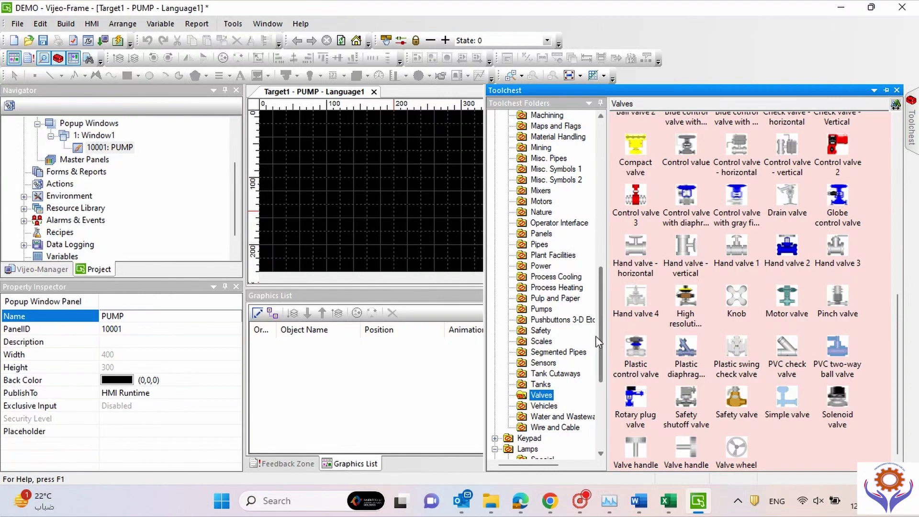
pyautogui.click(560, 319)
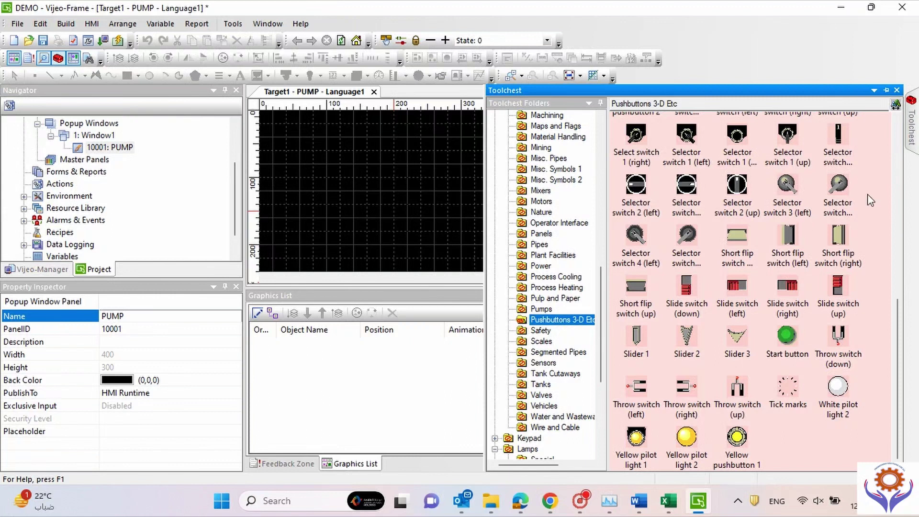
pyautogui.moveTo(897, 353); pyautogui.dragTo(885, 175)
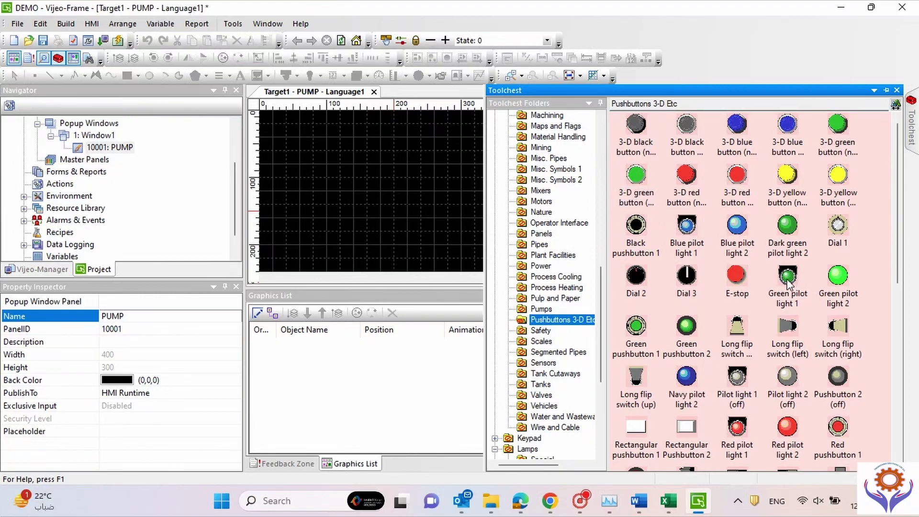
pyautogui.click(636, 177)
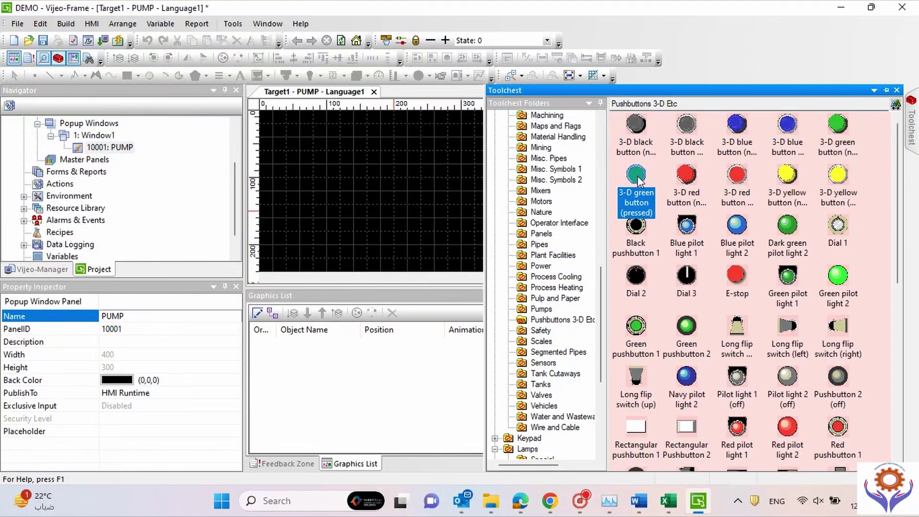
pyautogui.moveTo(636, 178); pyautogui.dragTo(331, 187)
pyautogui.click(618, 194)
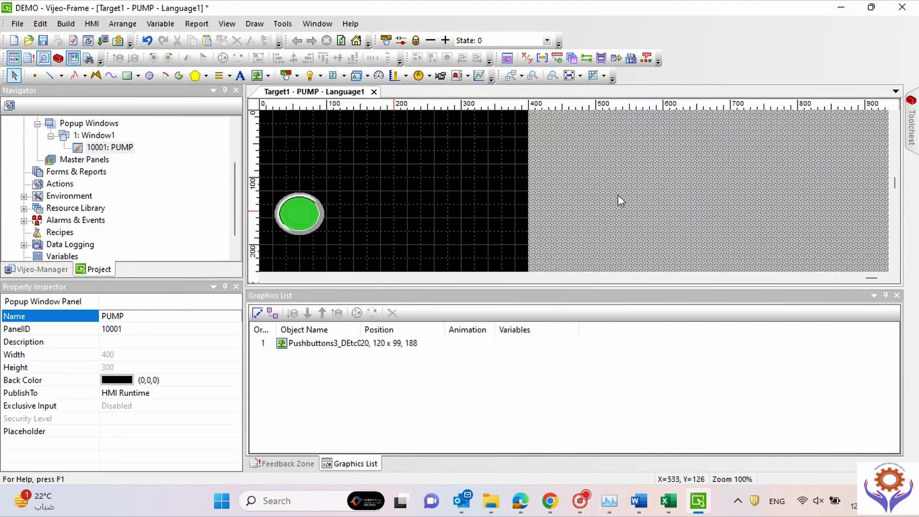
pyautogui.click(910, 125)
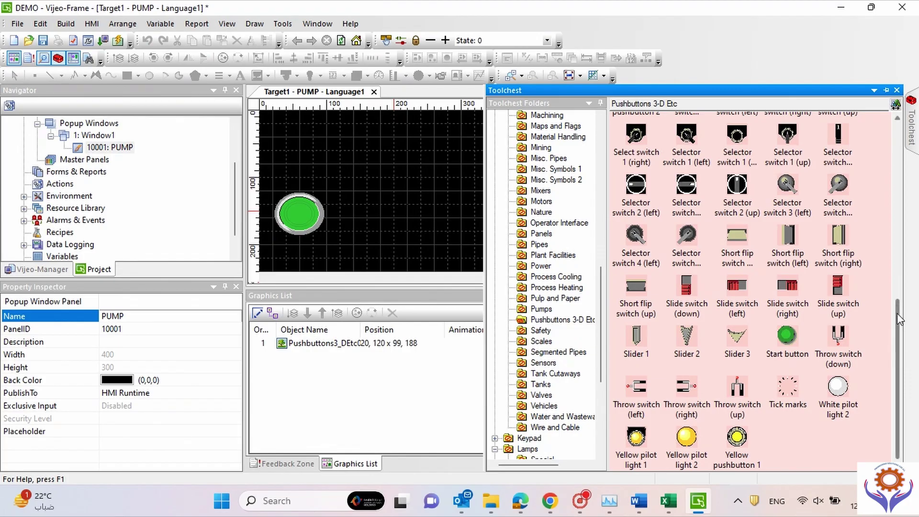
pyautogui.moveTo(897, 330); pyautogui.dragTo(879, 140)
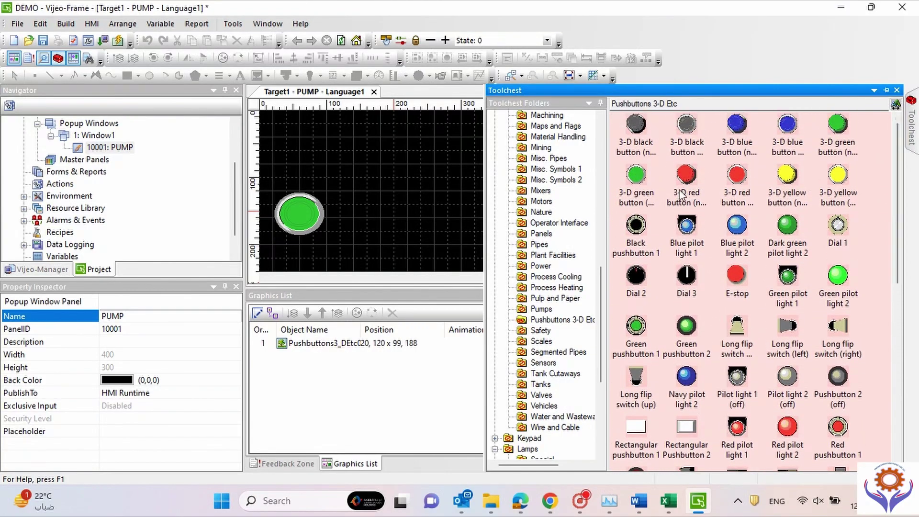
pyautogui.moveTo(682, 190); pyautogui.dragTo(409, 221)
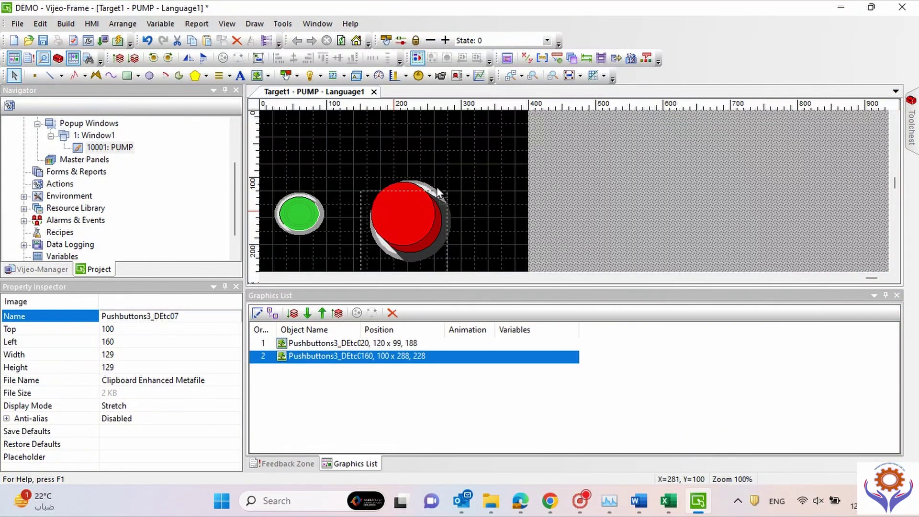
pyautogui.moveTo(448, 188); pyautogui.dragTo(418, 185)
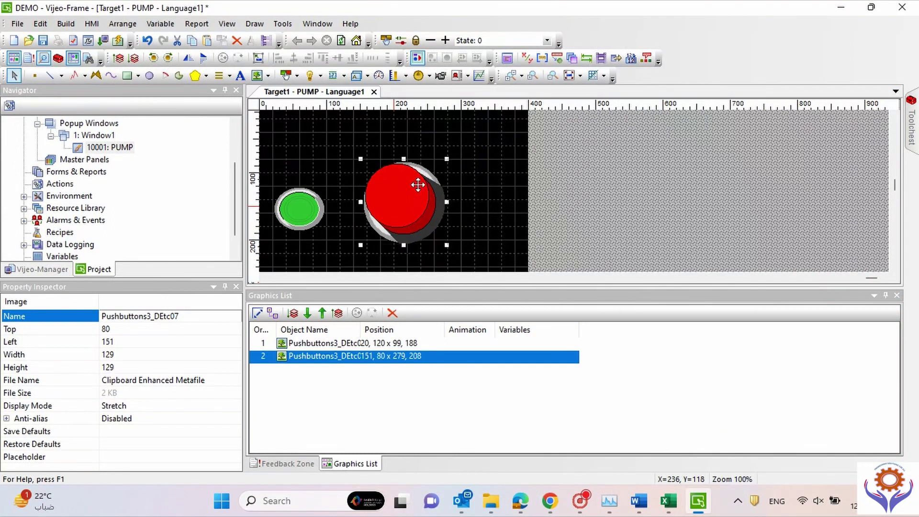
pyautogui.moveTo(361, 160); pyautogui.dragTo(377, 183)
pyautogui.moveTo(396, 213); pyautogui.dragTo(395, 211)
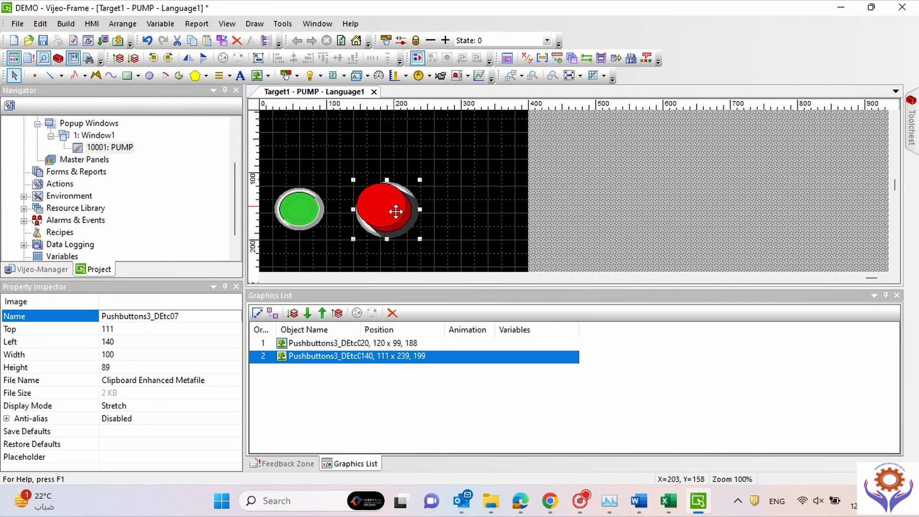
pyautogui.press('Delete')
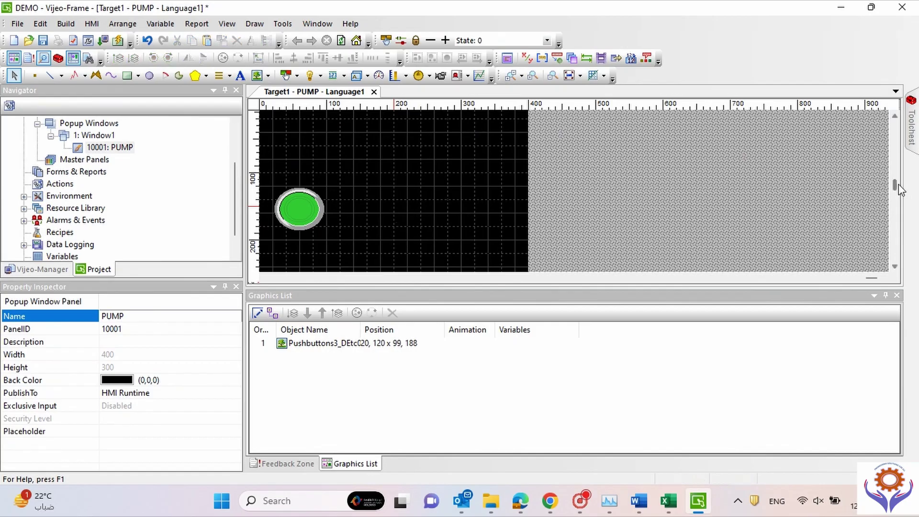
# Step: Place the pressed 3-D red button beside the green button and resize it to 80 by 80
pyautogui.moveTo(914, 136)
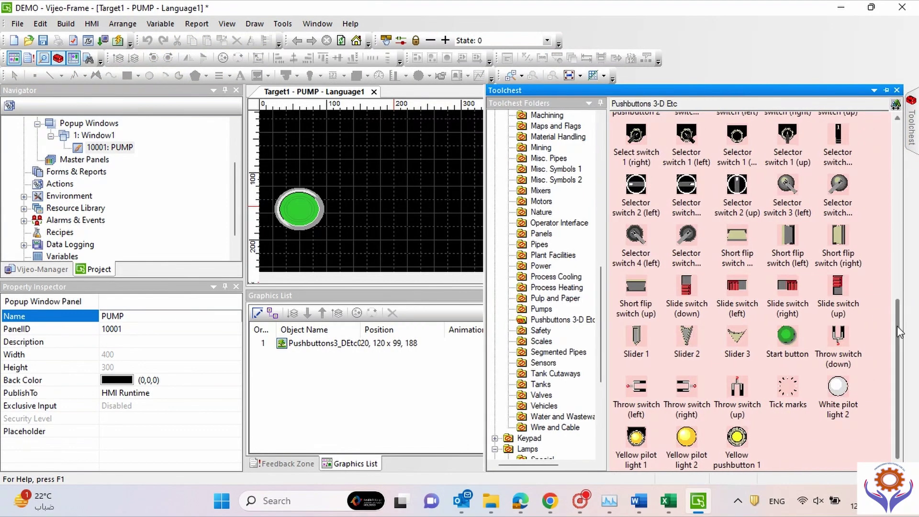
pyautogui.moveTo(899, 332); pyautogui.dragTo(890, 138)
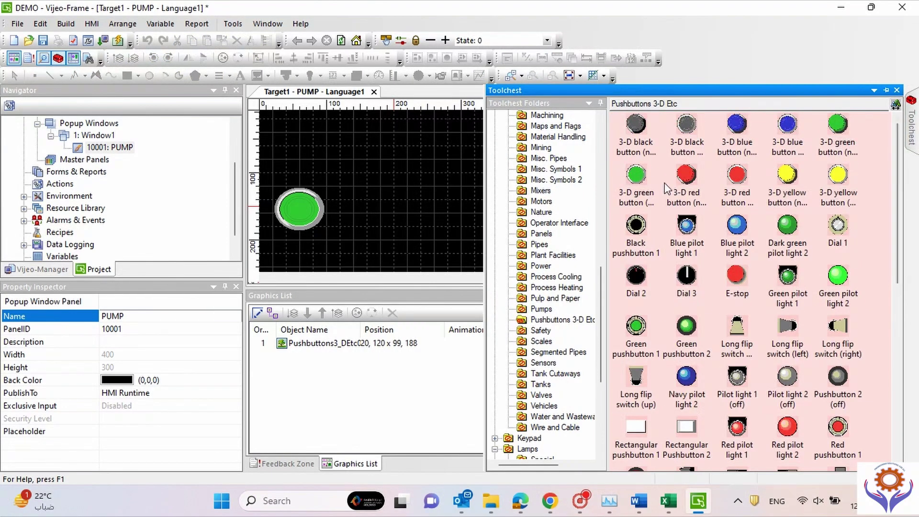
pyautogui.click(641, 187)
pyautogui.click(748, 191)
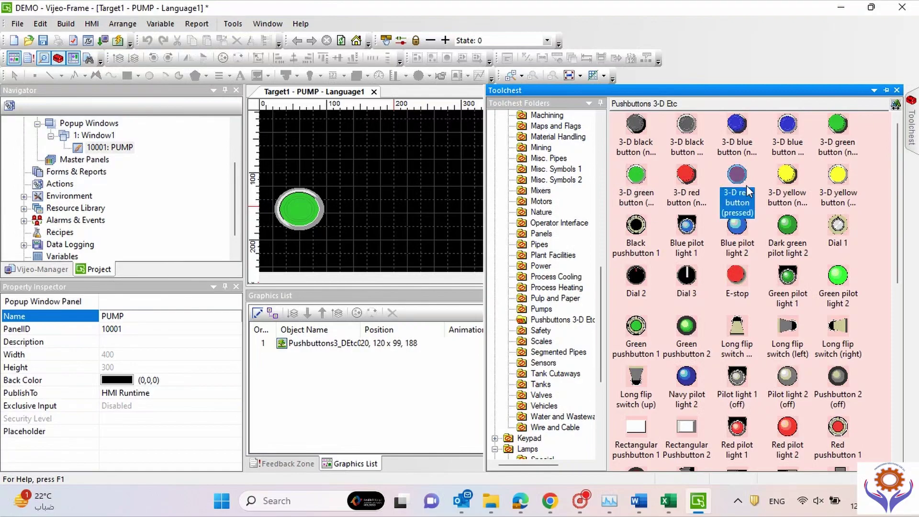
pyautogui.moveTo(749, 191); pyautogui.dragTo(431, 215)
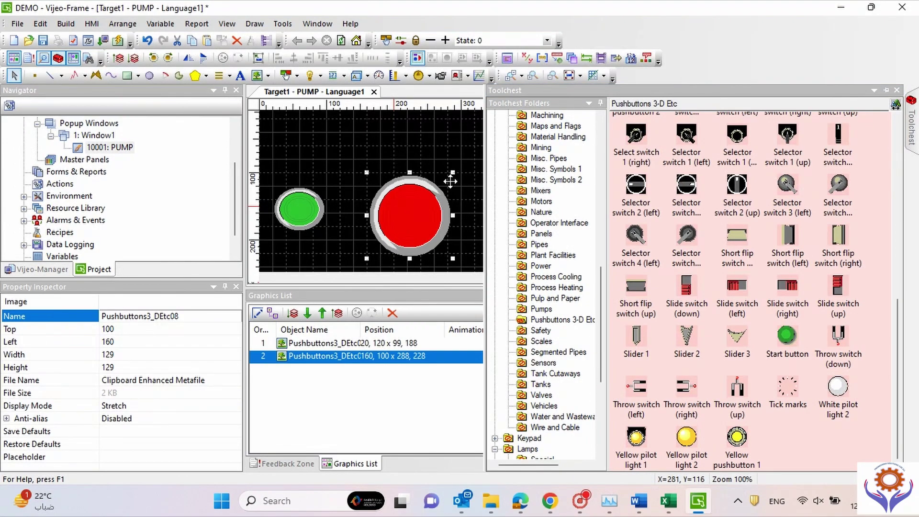
pyautogui.moveTo(451, 174); pyautogui.dragTo(396, 213)
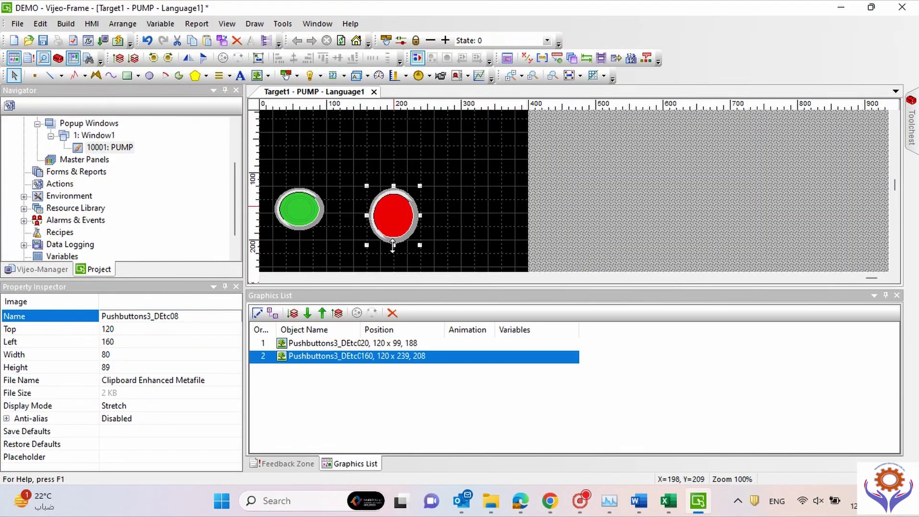
pyautogui.moveTo(392, 246); pyautogui.dragTo(388, 240)
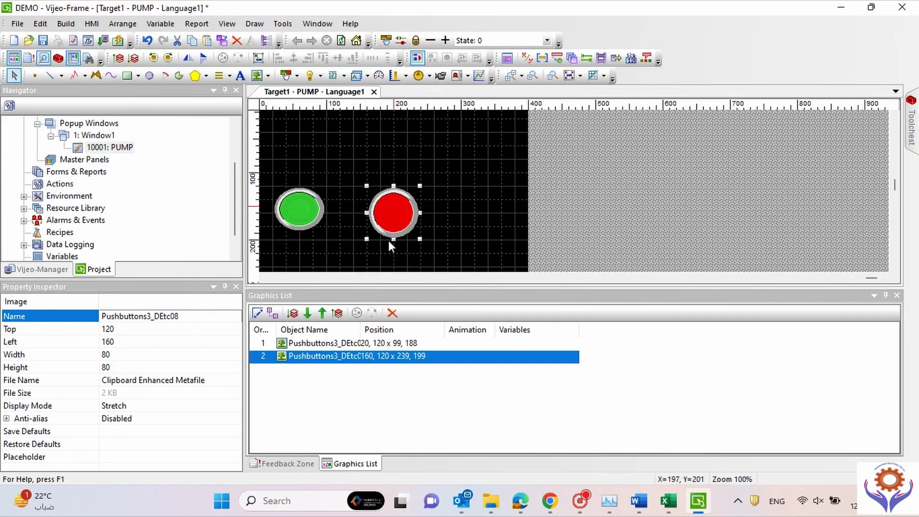
# Step: Move the red button closer to the green one, to left 140 and top 120
pyautogui.click(291, 224)
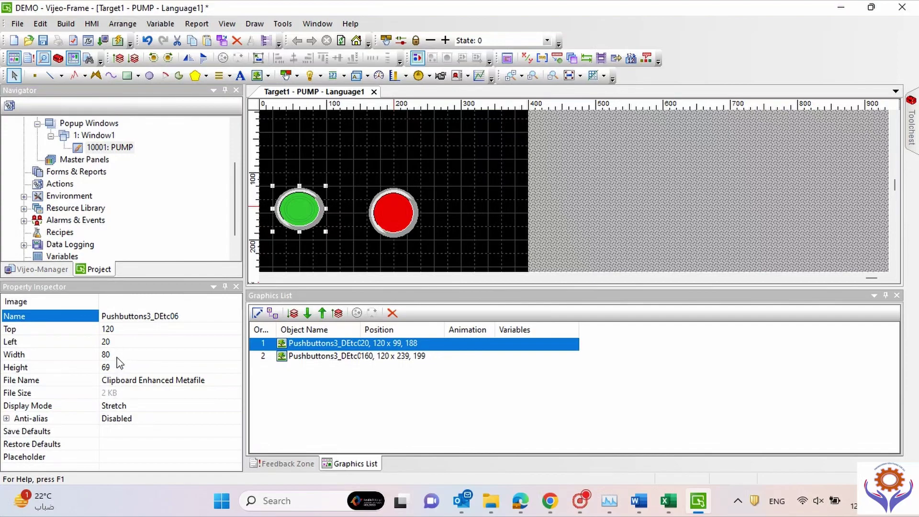
pyautogui.click(400, 213)
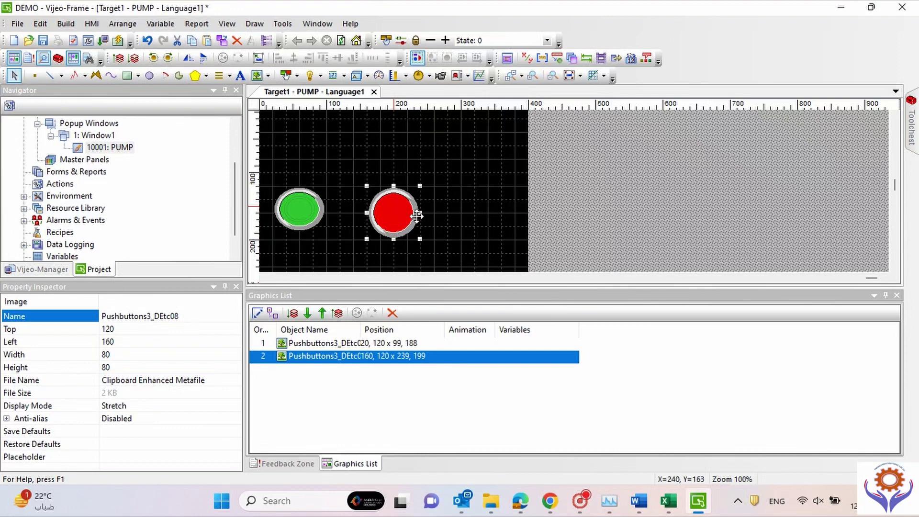
pyautogui.press('Left')
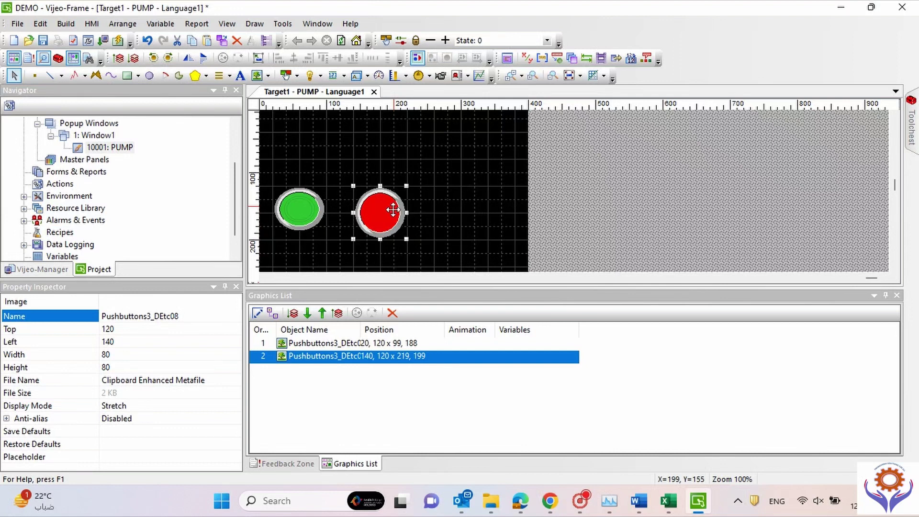
pyautogui.click(673, 179)
# Step: Place Green pilot light 2 above the green button at left 20, top 40, and shrink it to about 80 by 60
pyautogui.click(907, 143)
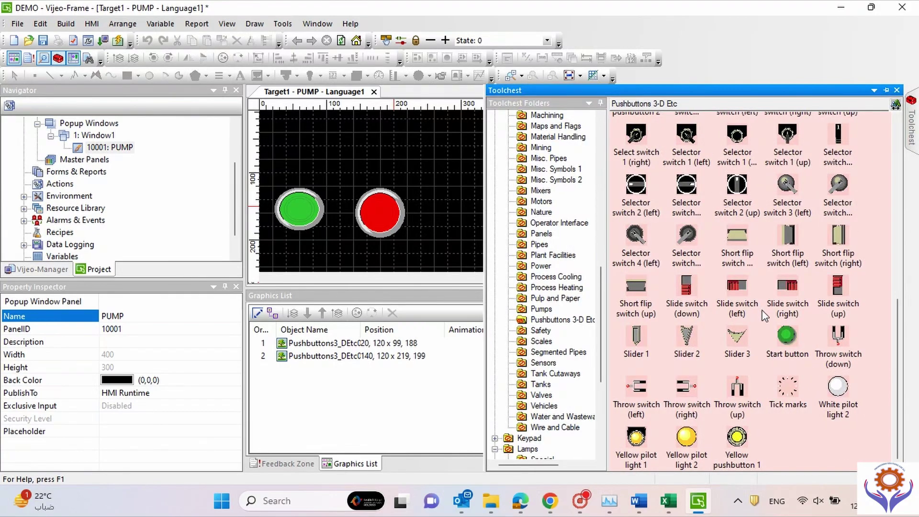
pyautogui.moveTo(897, 316); pyautogui.dragTo(887, 169)
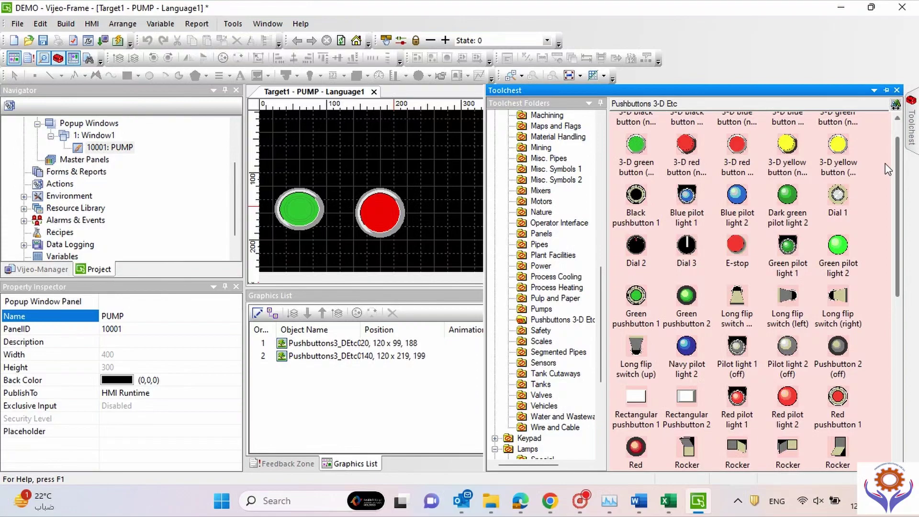
pyautogui.click(837, 253)
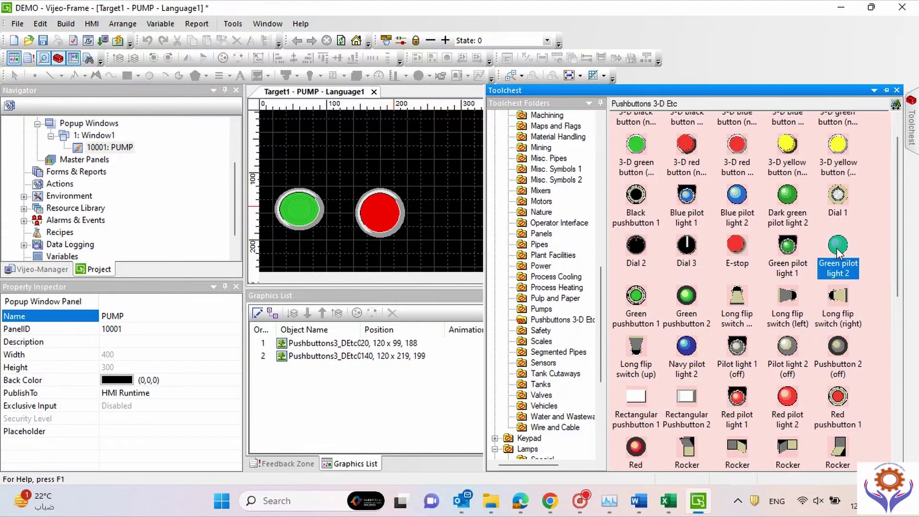
pyautogui.moveTo(838, 254); pyautogui.dragTo(313, 157)
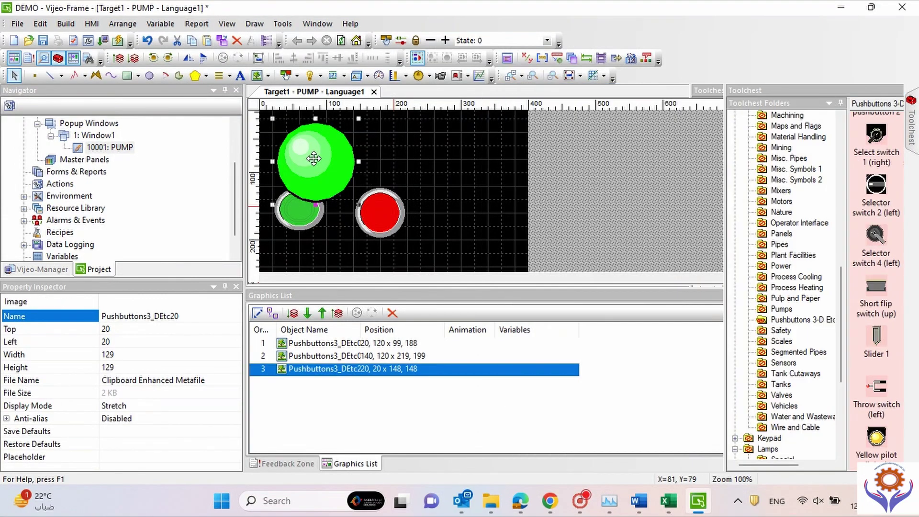
pyautogui.click(358, 117)
pyautogui.click(337, 144)
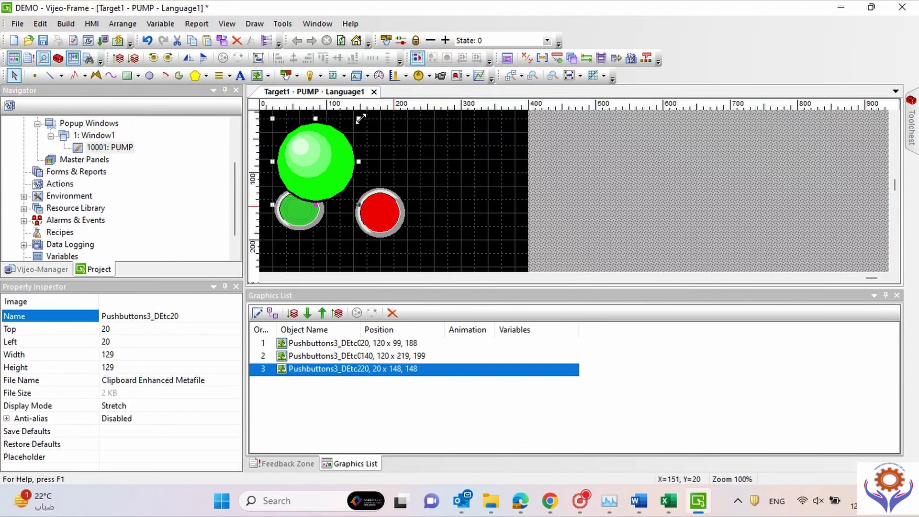
pyautogui.moveTo(360, 119); pyautogui.dragTo(299, 132)
pyautogui.click(657, 195)
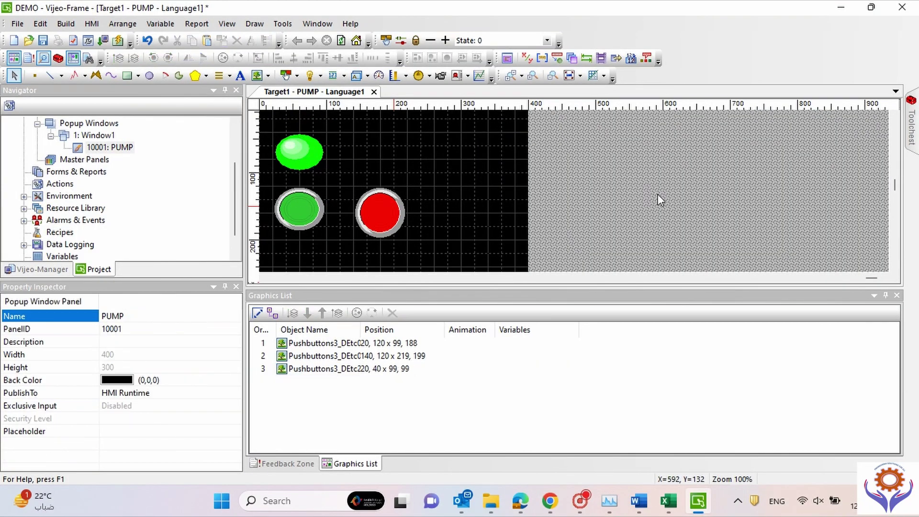
# Step: Place Red pilot light 2 above the red button at left 140, top 40, sized 80 by 60
pyautogui.moveTo(912, 116)
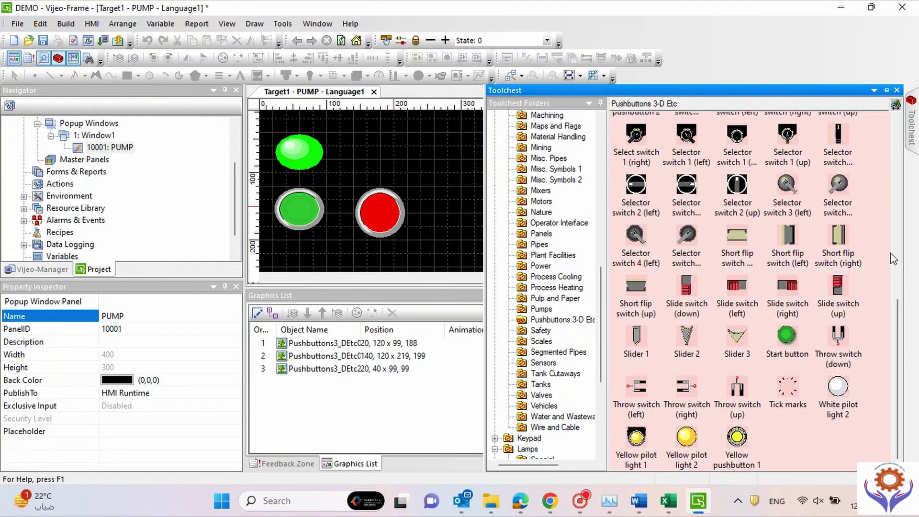
pyautogui.moveTo(898, 390); pyautogui.dragTo(891, 249)
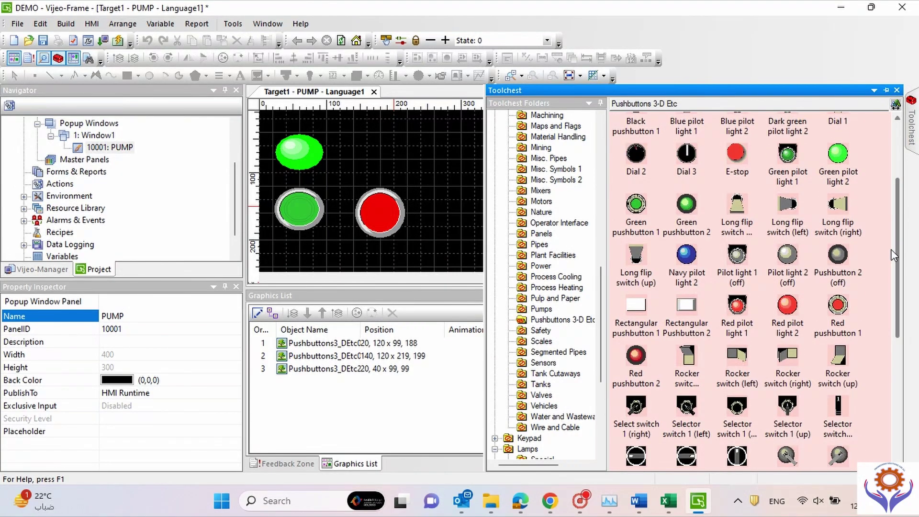
pyautogui.moveTo(794, 308); pyautogui.dragTo(406, 153)
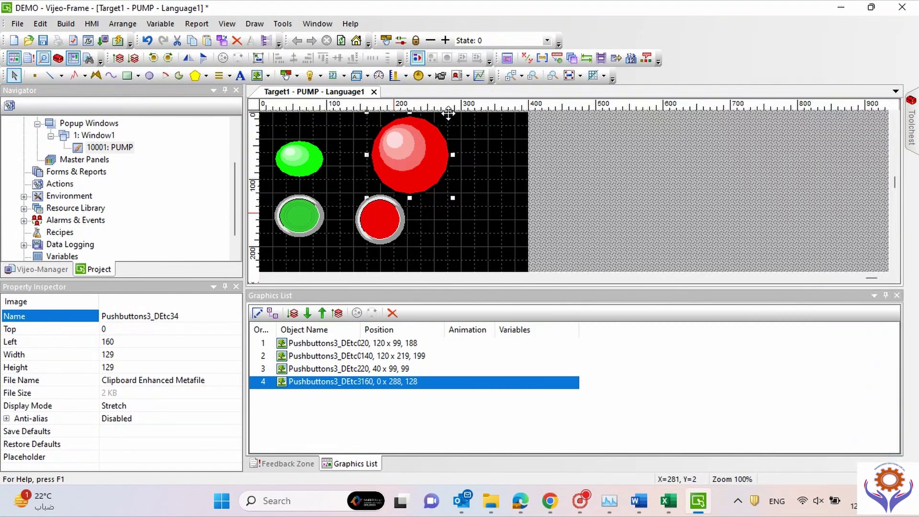
pyautogui.moveTo(453, 112); pyautogui.dragTo(425, 150)
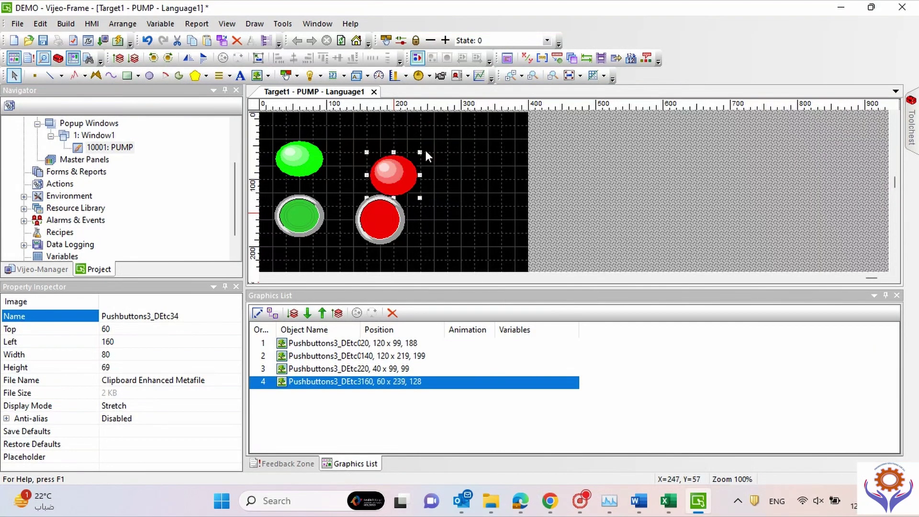
pyautogui.moveTo(388, 173); pyautogui.dragTo(404, 137)
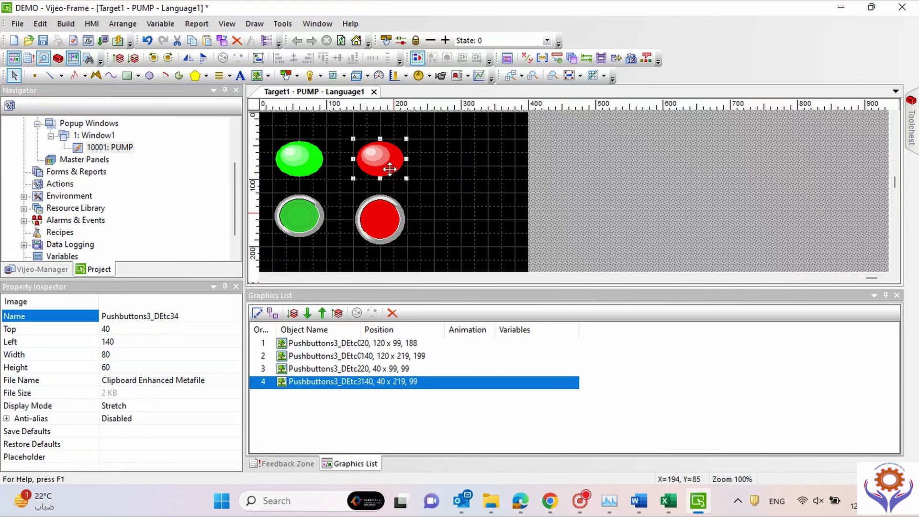
pyautogui.click(544, 202)
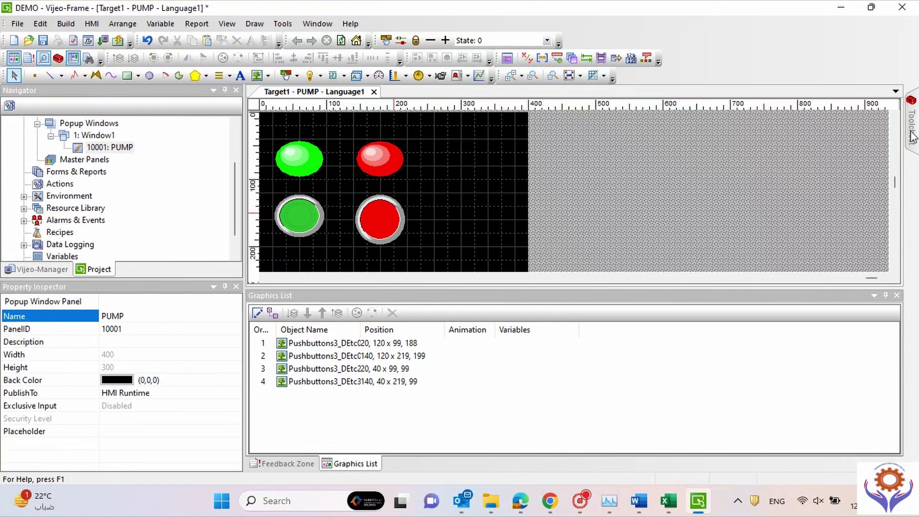
# Step: Place Select switch 1 (right) from the Toolchest beside the red button, at left 220, top 60
pyautogui.moveTo(914, 134)
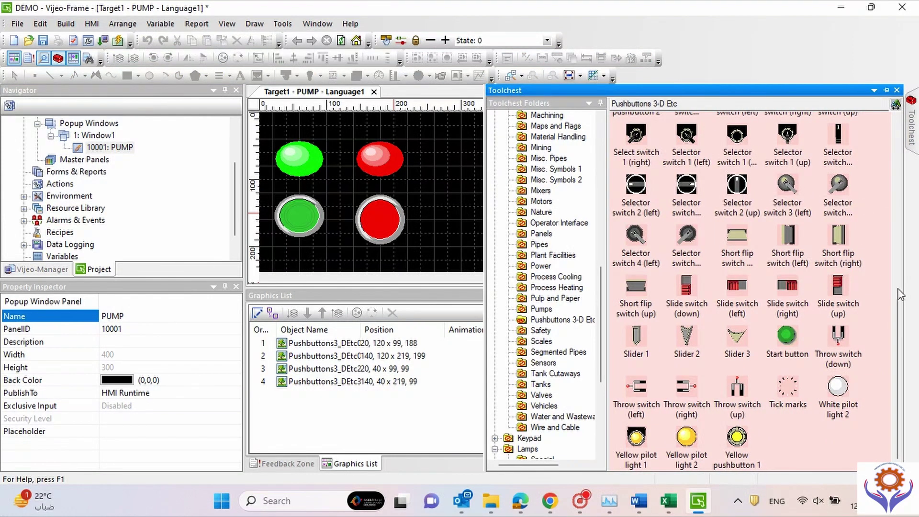
pyautogui.click(896, 337)
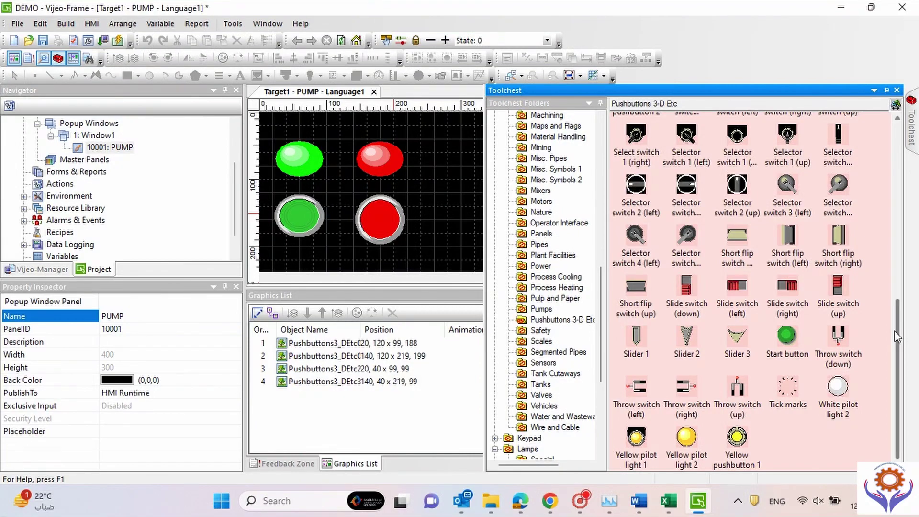
pyautogui.moveTo(896, 337); pyautogui.dragTo(897, 269)
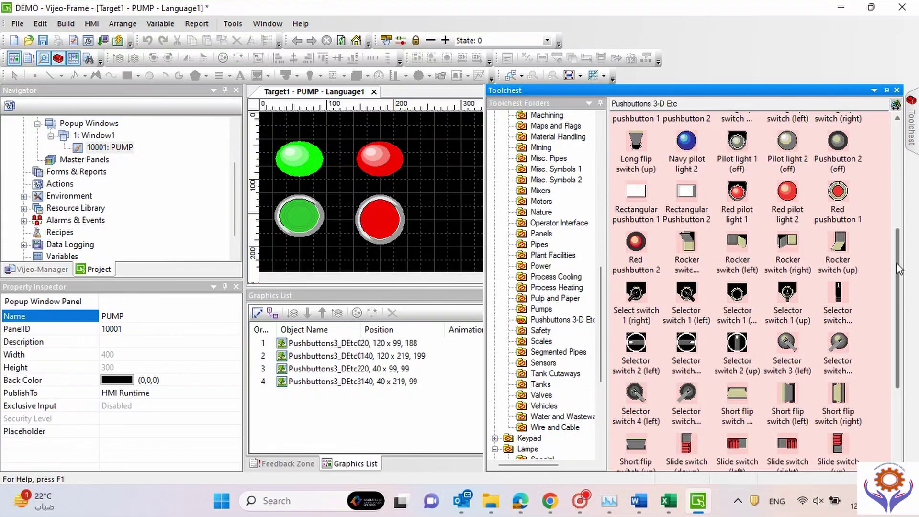
pyautogui.moveTo(897, 269)
pyautogui.mouseDown()
pyautogui.moveTo(899, 159)
pyautogui.moveTo(902, 259)
pyautogui.mouseUp()
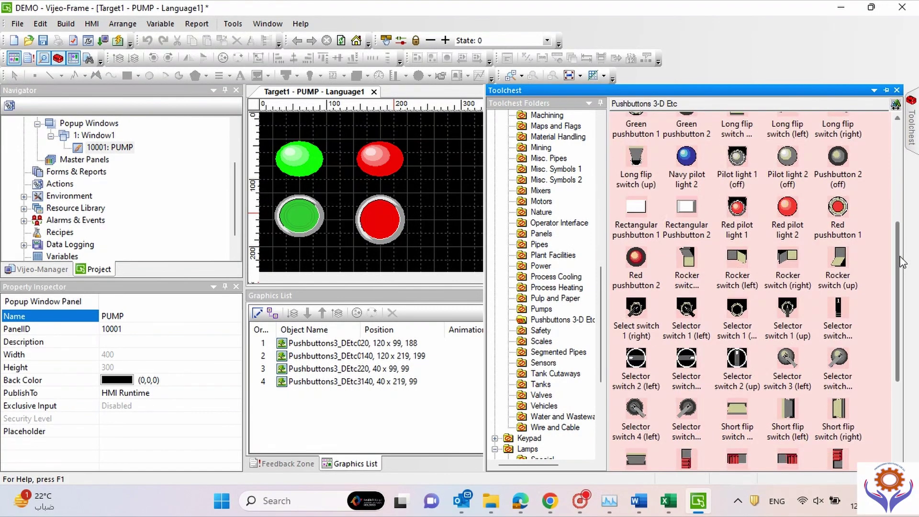
pyautogui.click(635, 317)
pyautogui.scroll(-3, 737, 406)
pyautogui.moveTo(735, 437); pyautogui.dragTo(454, 194)
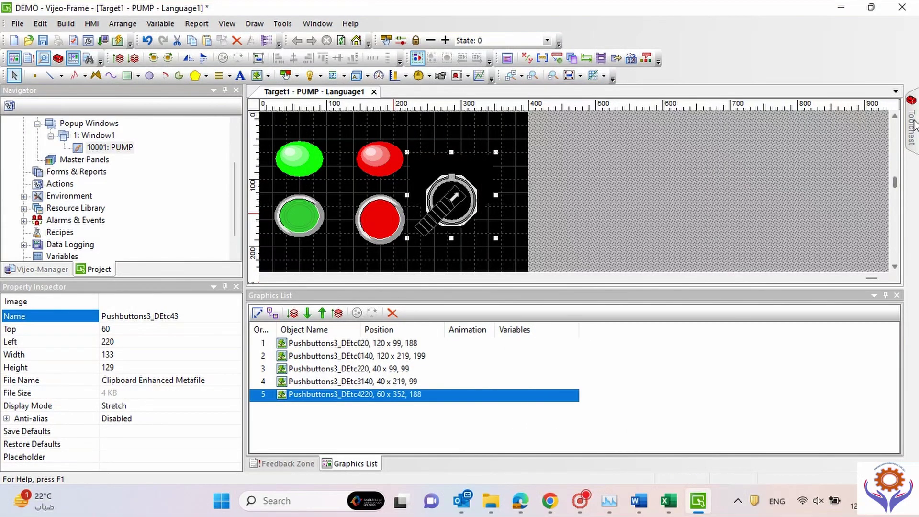
# Step: Place Selector switch 1 (left) from the Toolchest near the right-pointing switch, at left 200, top 80
pyautogui.moveTo(912, 125)
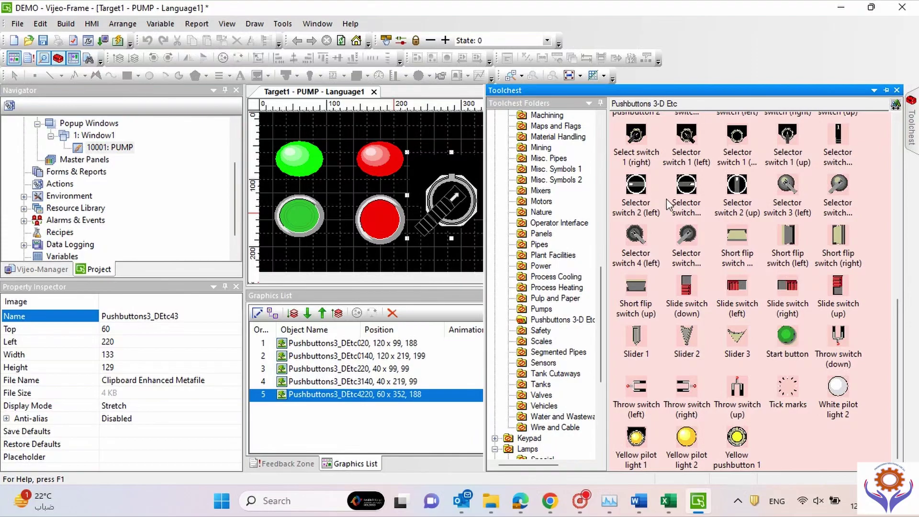
pyautogui.moveTo(896, 382); pyautogui.dragTo(894, 327)
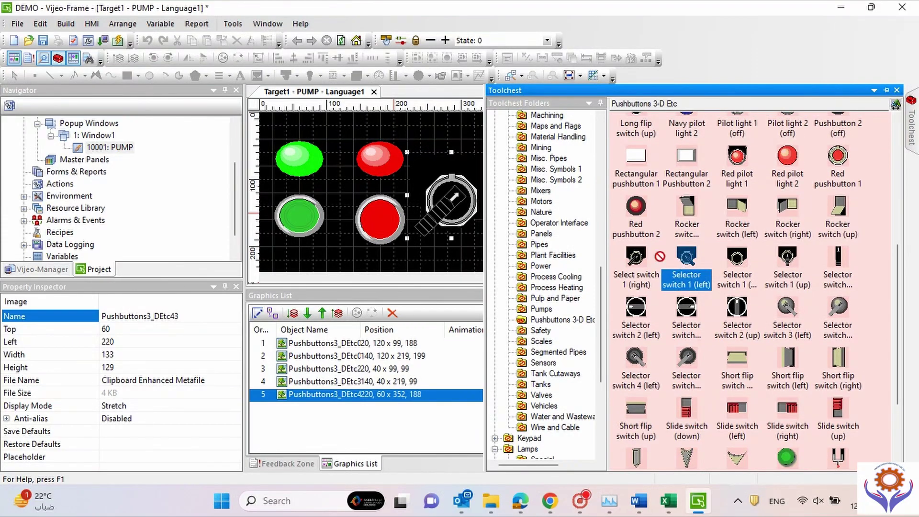
pyautogui.moveTo(659, 256); pyautogui.dragTo(440, 212)
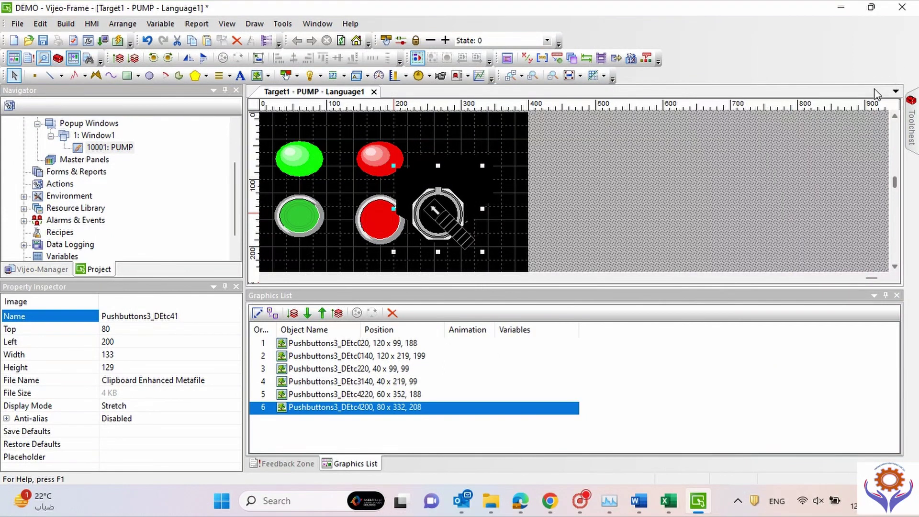
# Step: Move the left-pointing selector switch over the right-pointing one, to left 227, top 60
pyautogui.moveTo(437, 211); pyautogui.dragTo(498, 209)
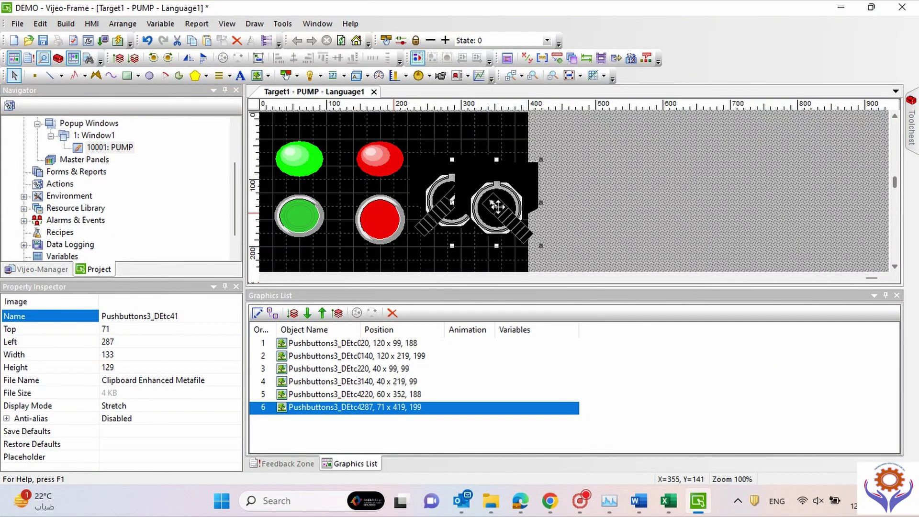
pyautogui.click(454, 191)
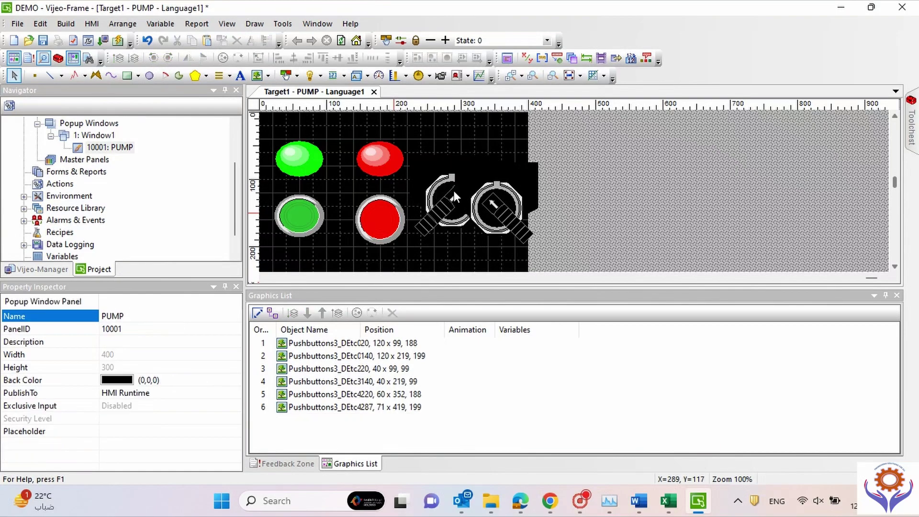
pyautogui.click(496, 202)
pyautogui.moveTo(496, 202); pyautogui.dragTo(460, 201)
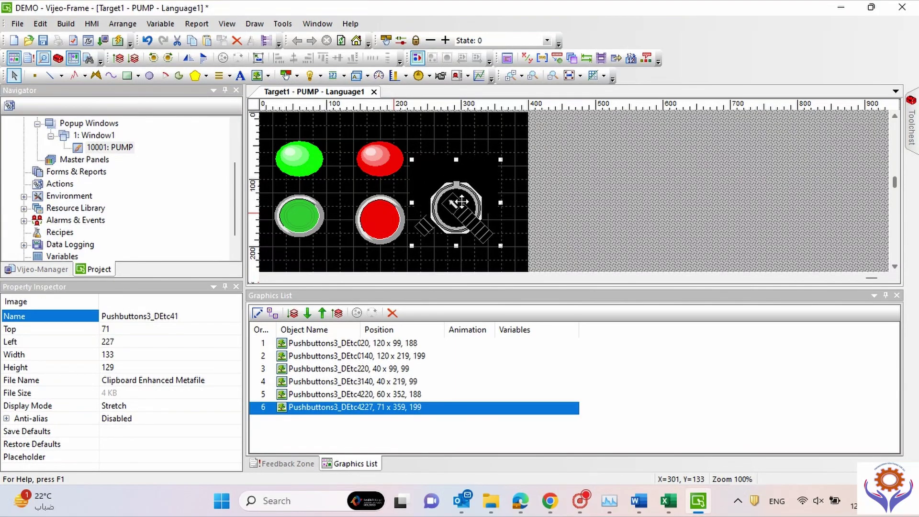
pyautogui.moveTo(460, 202); pyautogui.dragTo(466, 194)
pyautogui.click(604, 191)
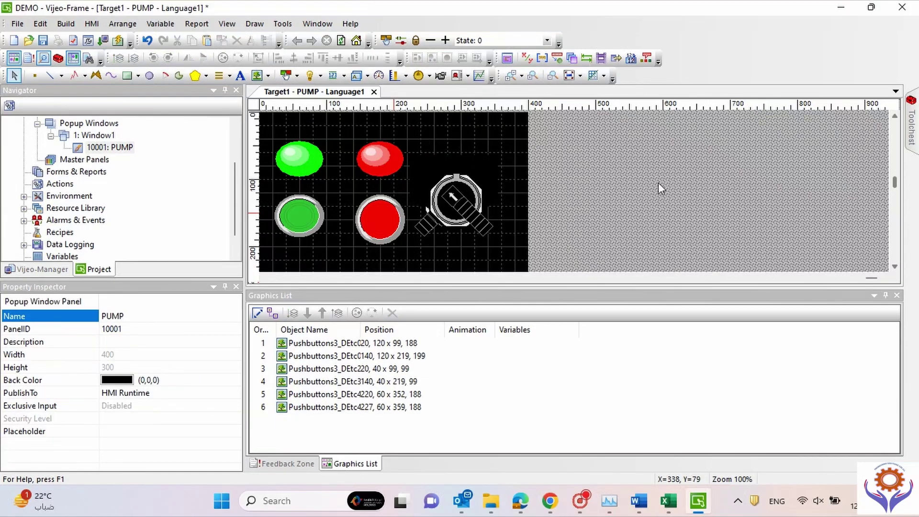
pyautogui.moveTo(894, 182)
pyautogui.mouseDown()
pyautogui.moveTo(904, 220)
pyautogui.moveTo(893, 154)
pyautogui.moveTo(893, 183)
pyautogui.mouseUp()
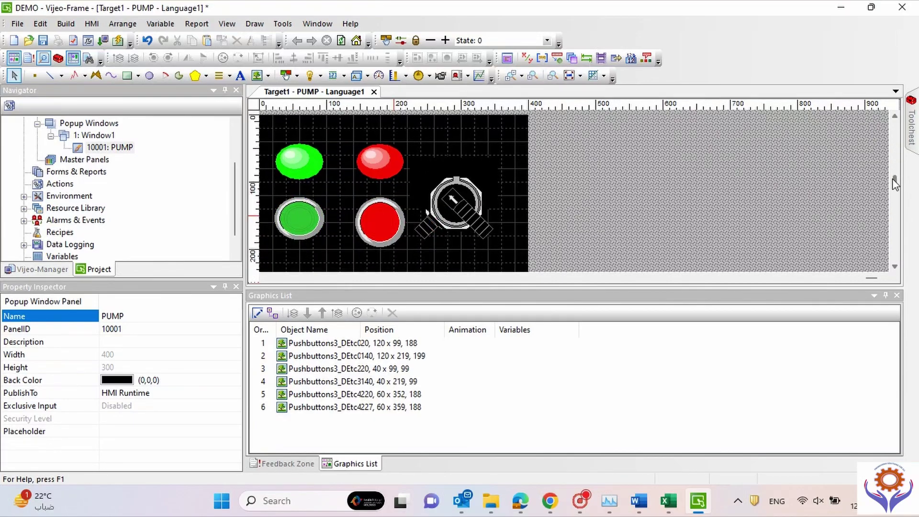
pyautogui.doubleClick(305, 220)
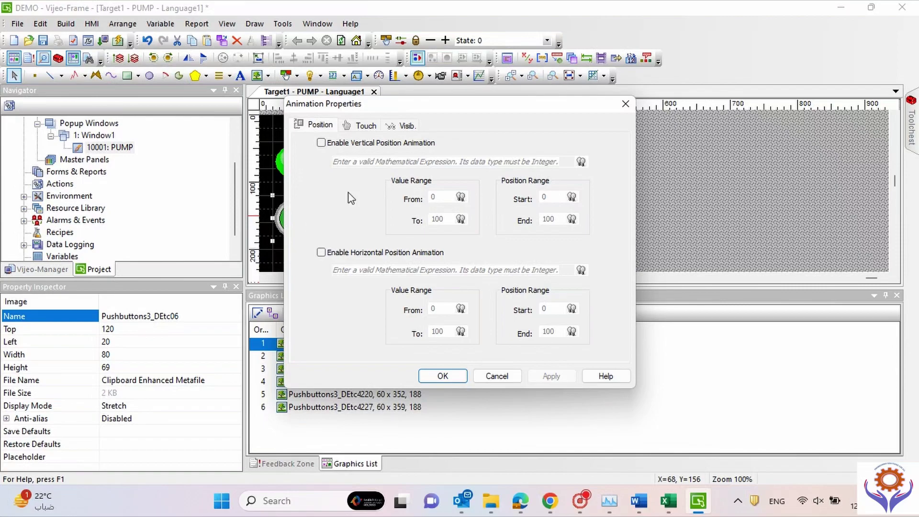
pyautogui.click(508, 374)
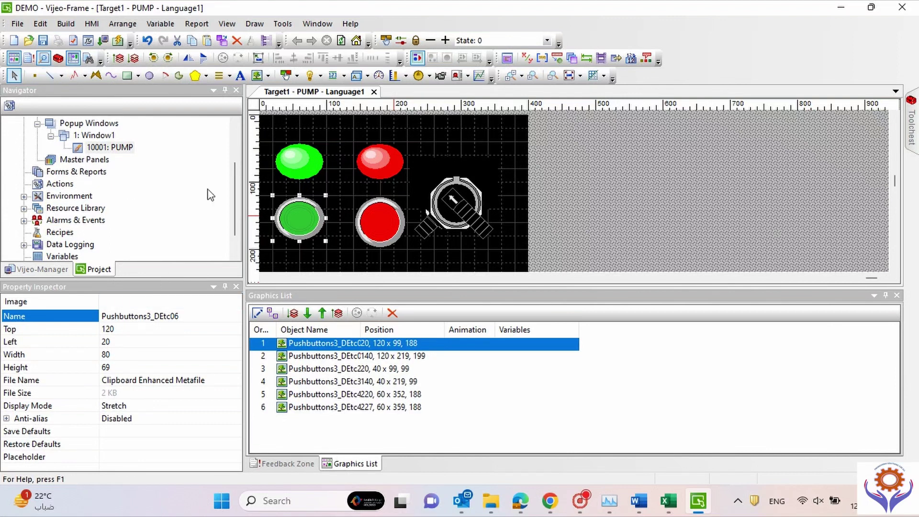
# Step: Open the base panel Panel1 and bring its pump and tank graphics into view
pyautogui.scroll(2, 231, 206)
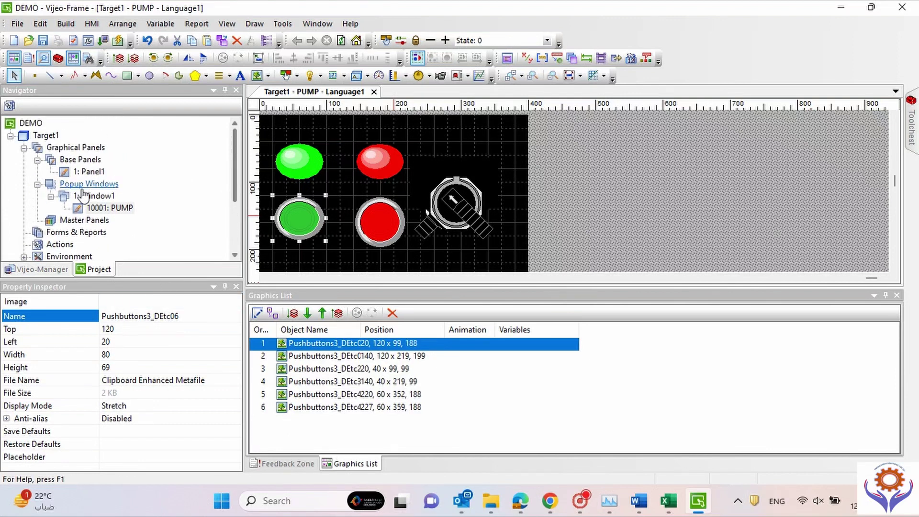
pyautogui.doubleClick(89, 171)
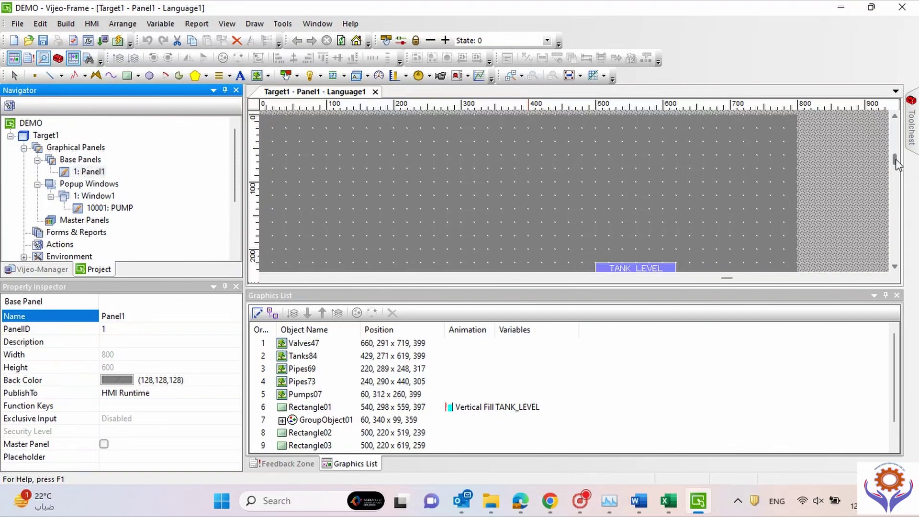
pyautogui.moveTo(894, 159); pyautogui.dragTo(897, 211)
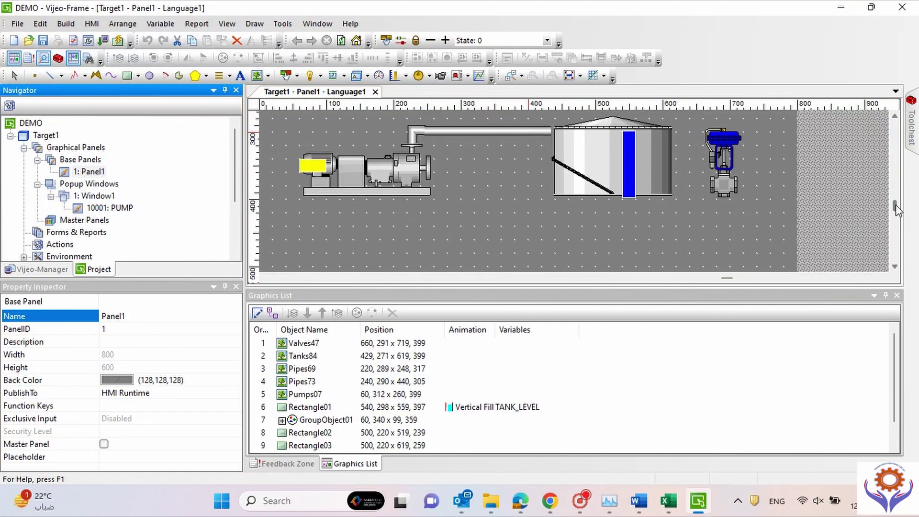
# Step: Enable touch animation for the pump image, keeping a single operation row
pyautogui.doubleClick(383, 188)
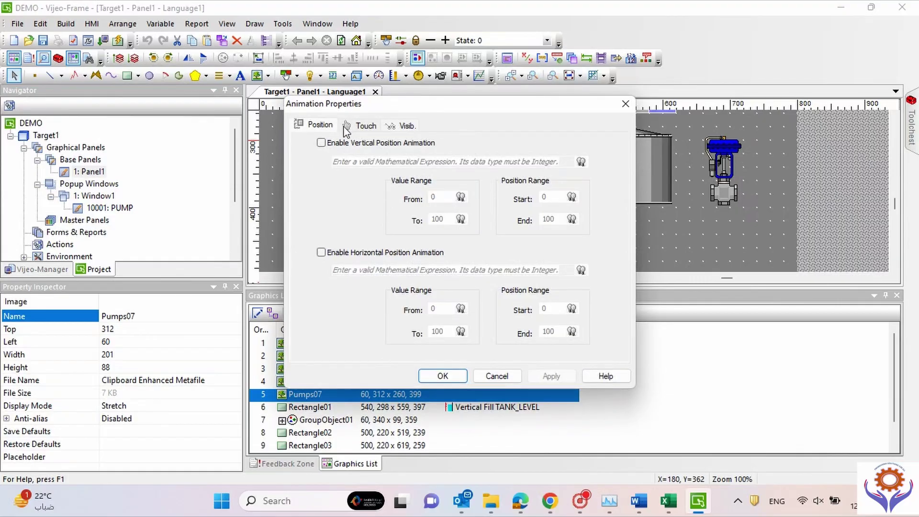
pyautogui.click(358, 125)
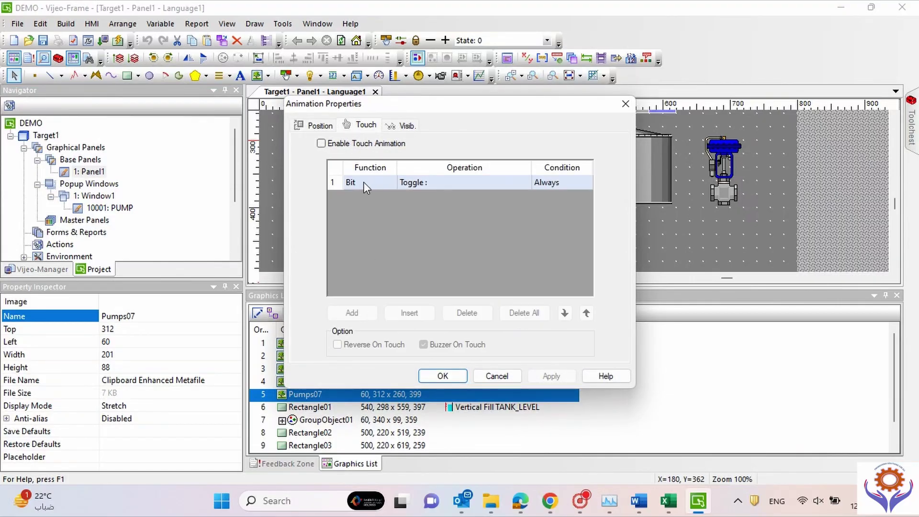
pyautogui.click(321, 143)
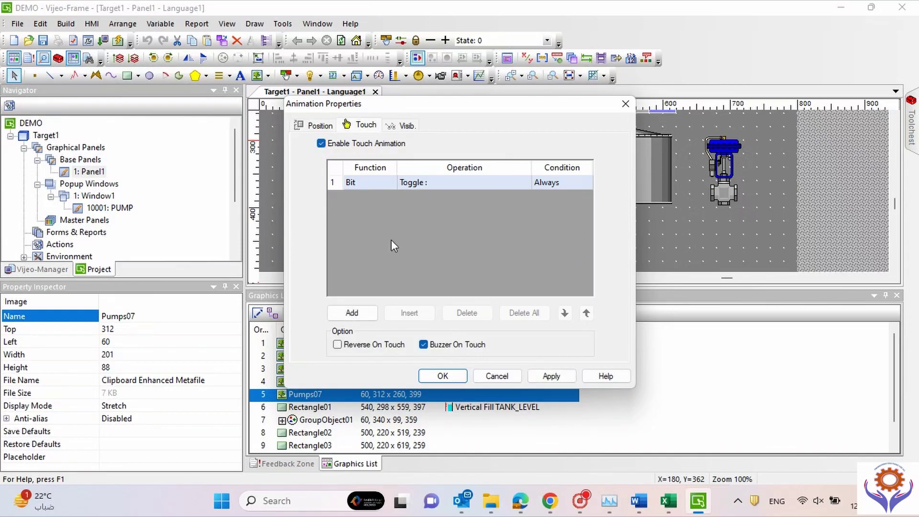
pyautogui.click(358, 315)
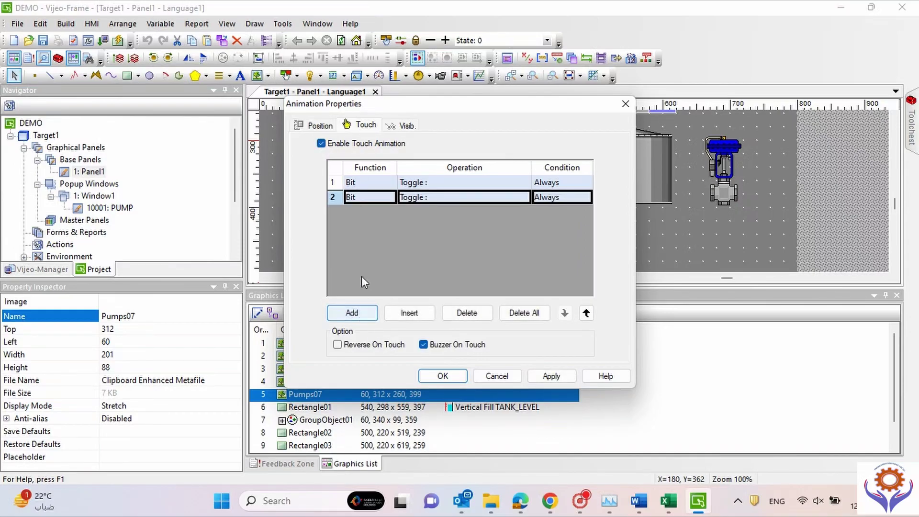
pyautogui.click(467, 315)
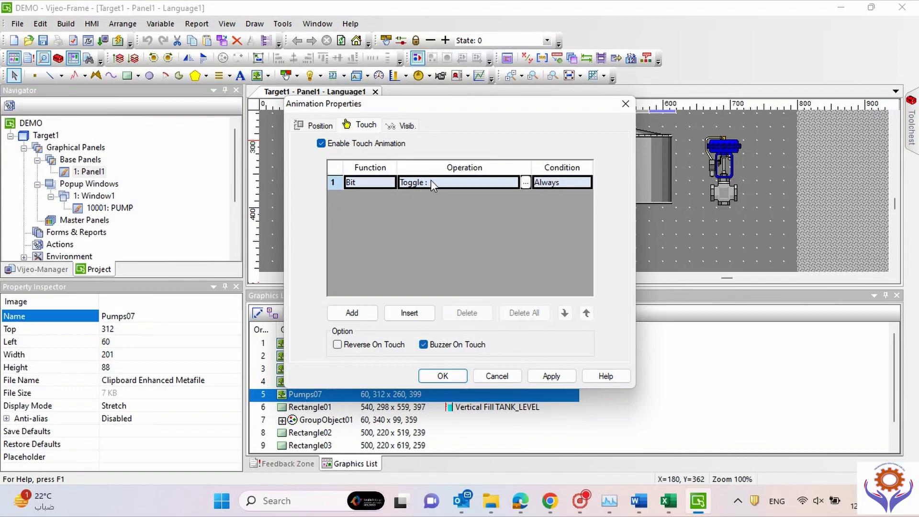
# Step: Set the function of the pump's touch operation to Popup Panel
pyautogui.click(474, 184)
pyautogui.click(525, 183)
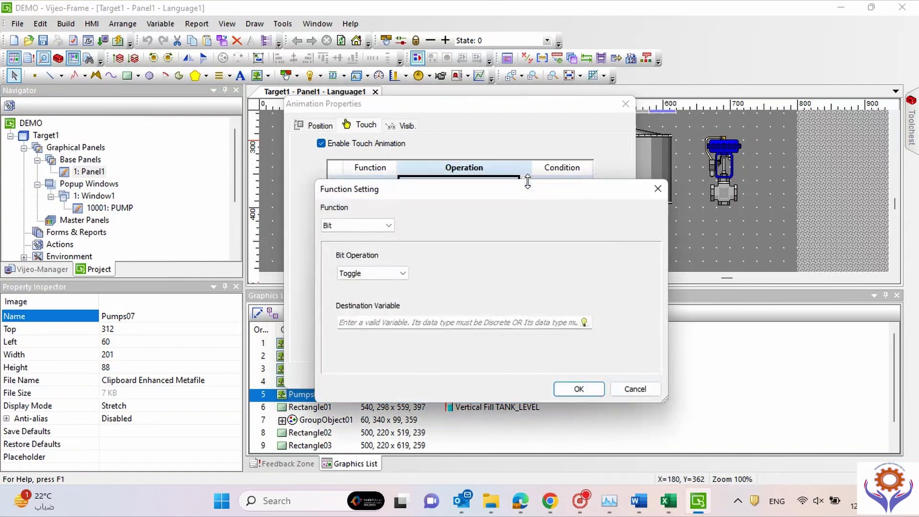
pyautogui.click(388, 227)
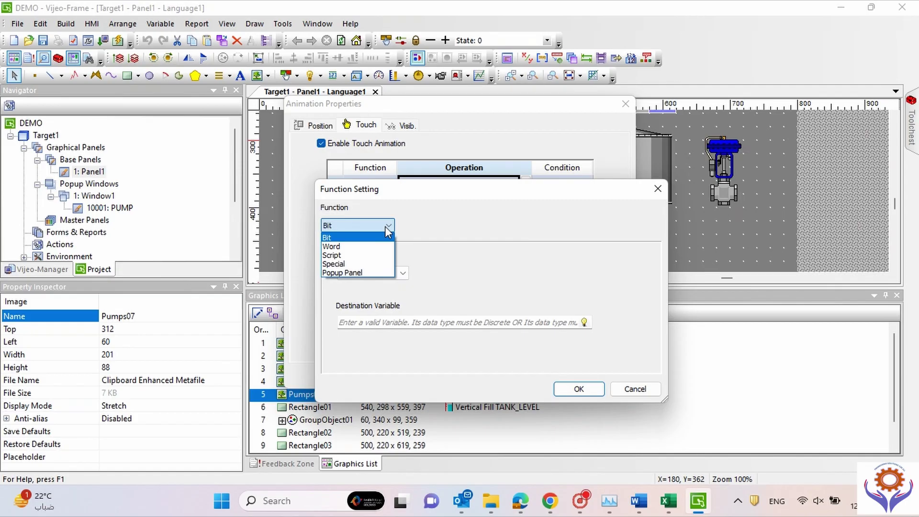
pyautogui.click(388, 227)
pyautogui.click(388, 227)
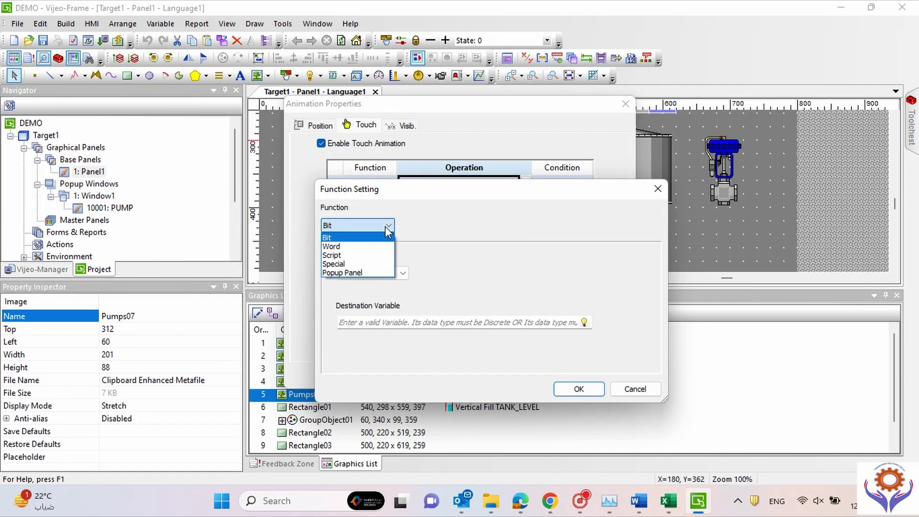
pyautogui.click(364, 272)
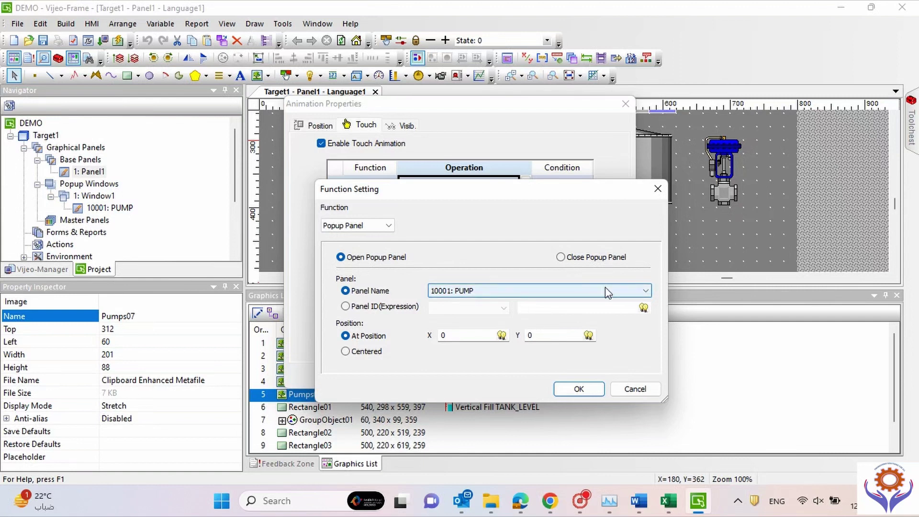
# Step: Make the pump's touch operation open panel 10001: PUMP, and apply the animation settings
pyautogui.click(646, 292)
pyautogui.click(641, 303)
pyautogui.click(477, 293)
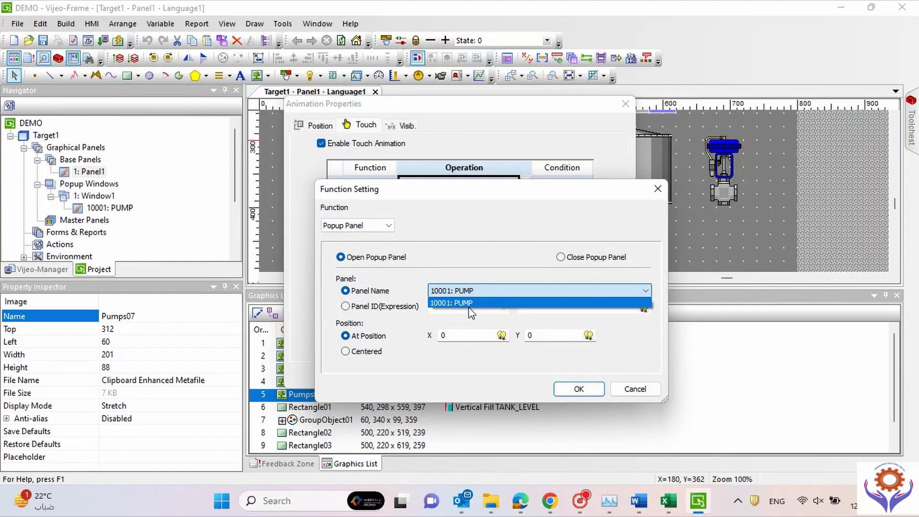
pyautogui.click(589, 390)
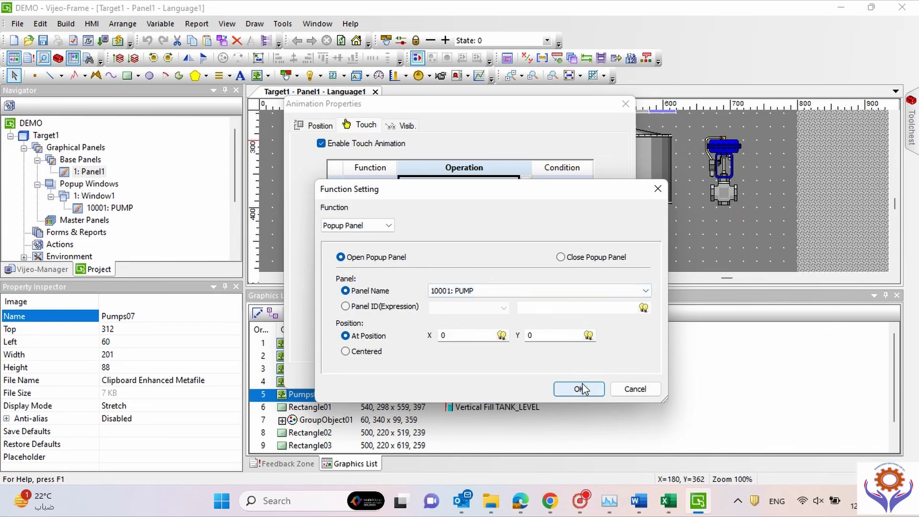
pyautogui.click(588, 389)
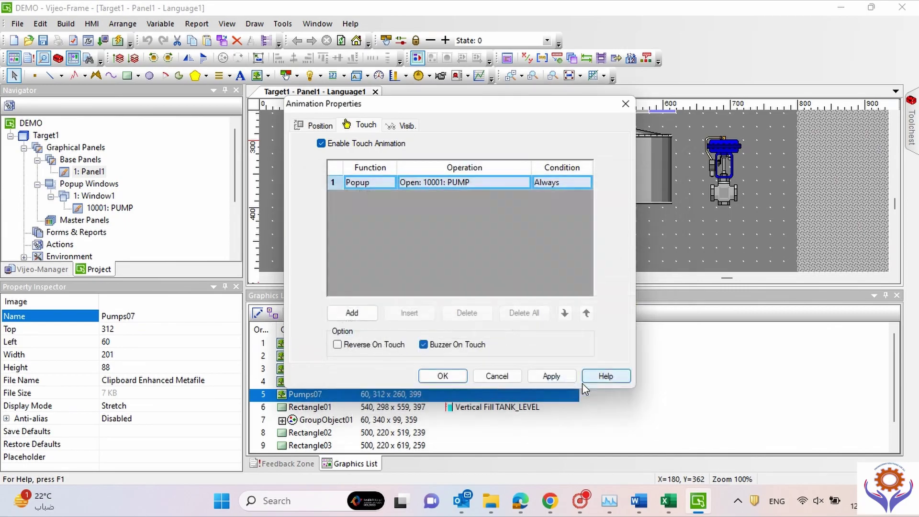
pyautogui.click(550, 377)
pyautogui.click(442, 376)
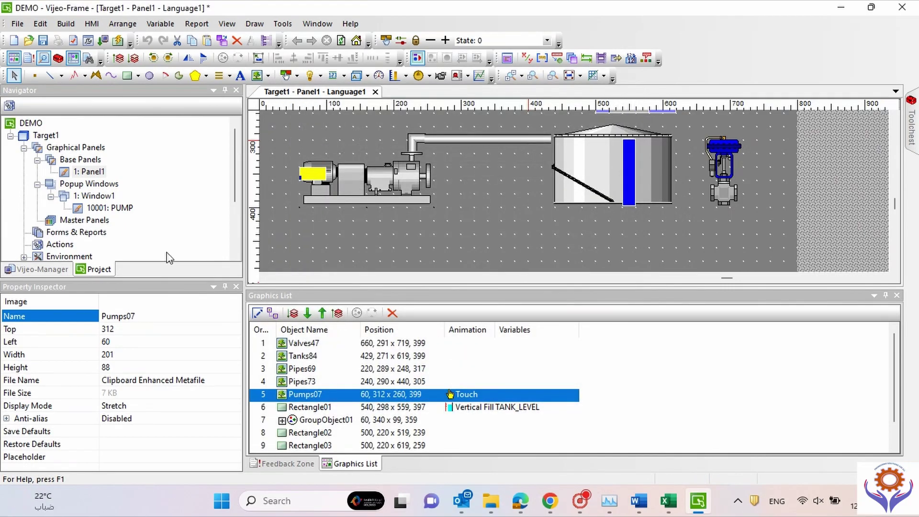
# Step: Open the 10001: PUMP popup panel and look through the Pushbuttons 3-D Etc graphics in the Toolchest
pyautogui.doubleClick(112, 208)
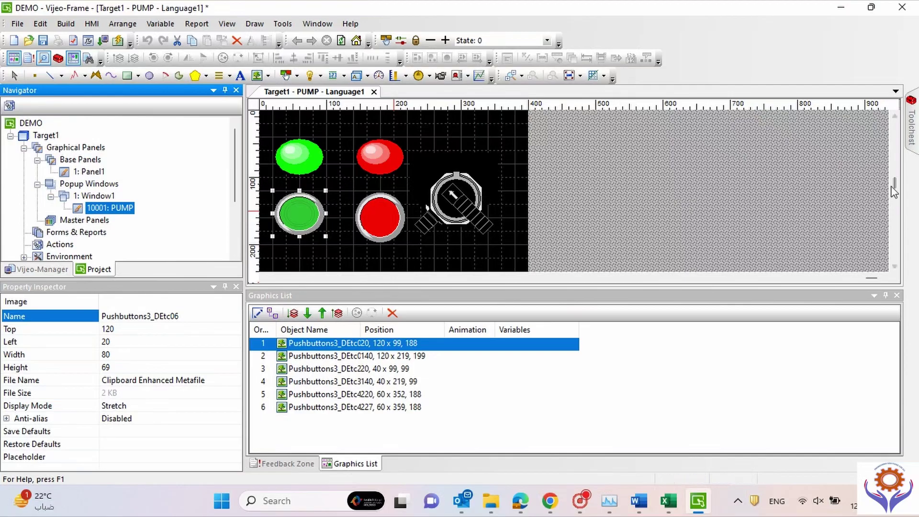
pyautogui.moveTo(894, 184); pyautogui.dragTo(800, 165)
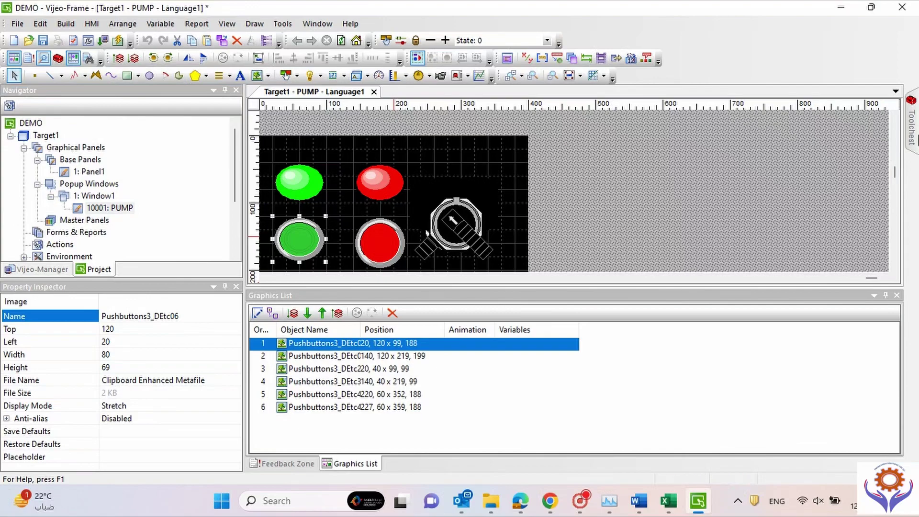
pyautogui.click(910, 136)
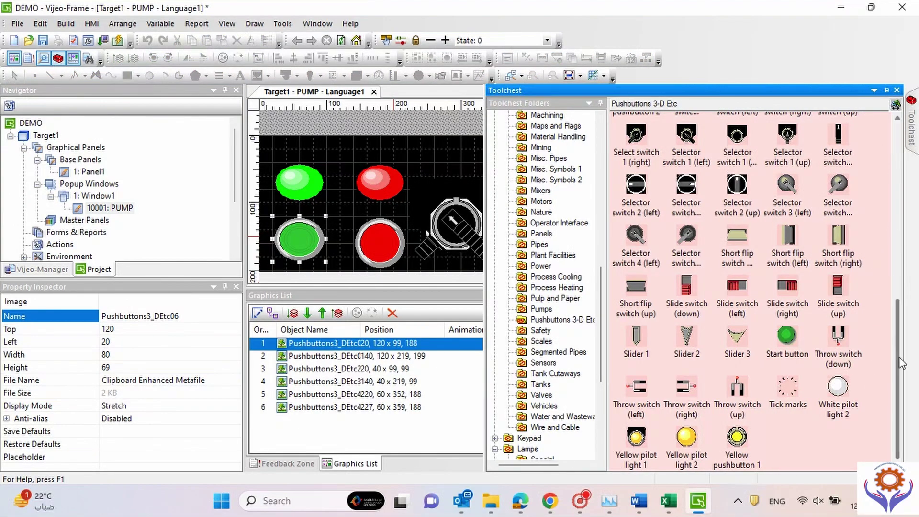
pyautogui.moveTo(895, 370); pyautogui.dragTo(878, 187)
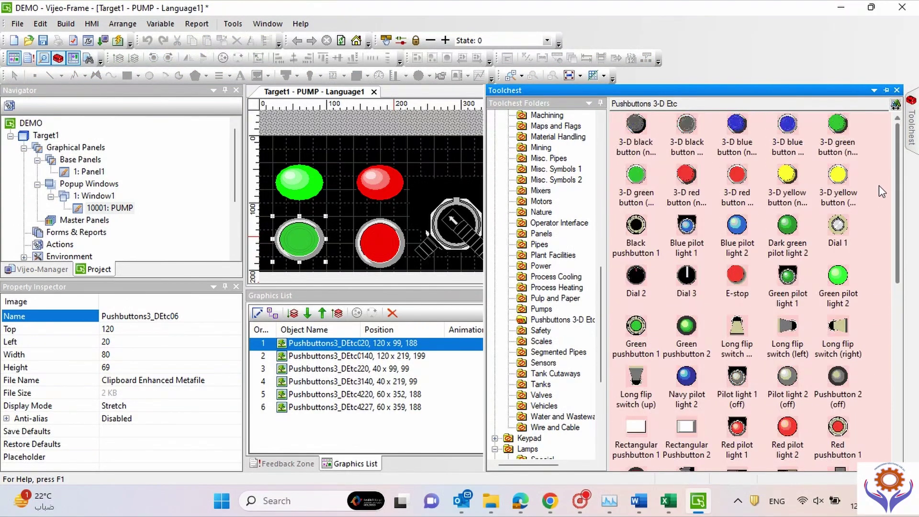
pyautogui.moveTo(880, 154); pyautogui.dragTo(899, 375)
pyautogui.click(435, 133)
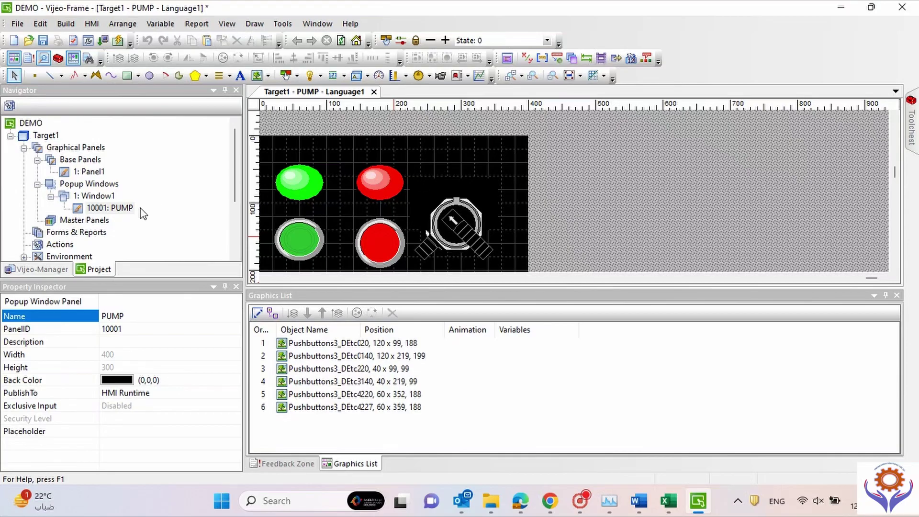
# Step: Return to base panel Panel1 and review the pump image's animation properties
pyautogui.click(127, 209)
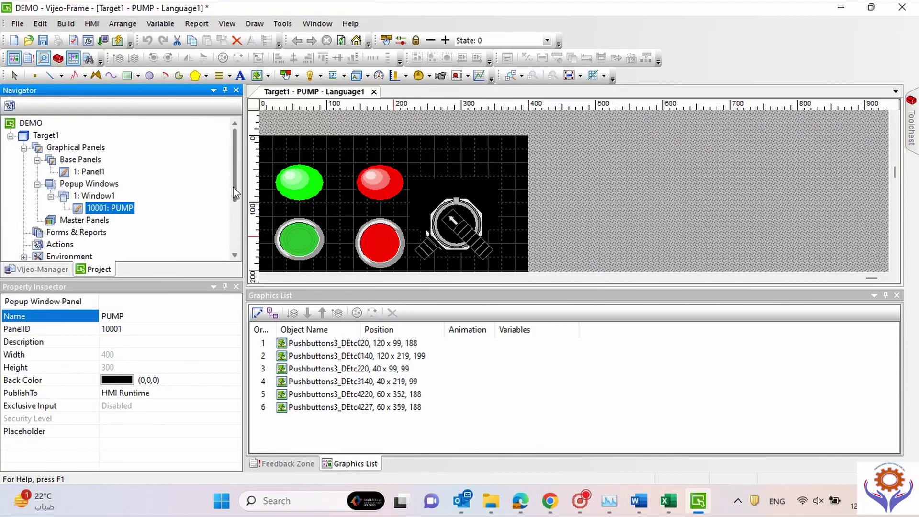
pyautogui.moveTo(234, 187)
pyautogui.mouseDown()
pyautogui.moveTo(233, 239)
pyautogui.moveTo(225, 174)
pyautogui.mouseUp()
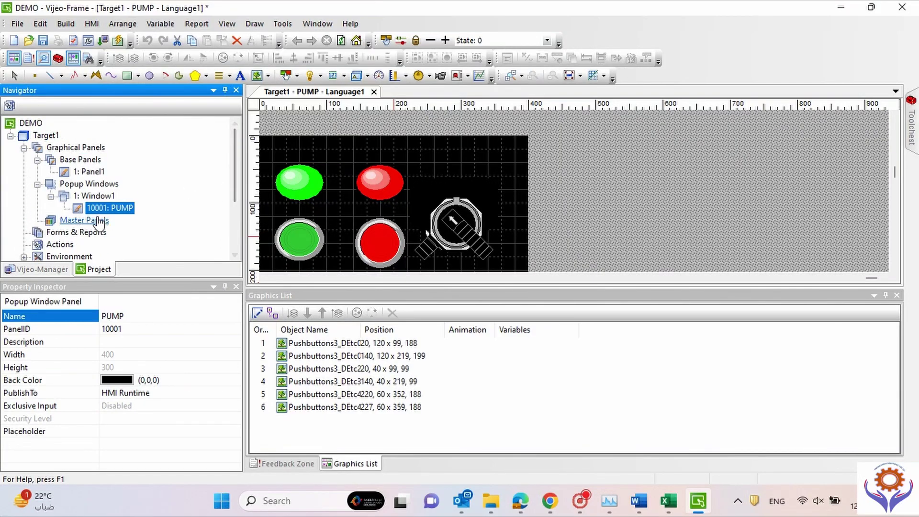
pyautogui.click(89, 170)
pyautogui.doubleClick(89, 171)
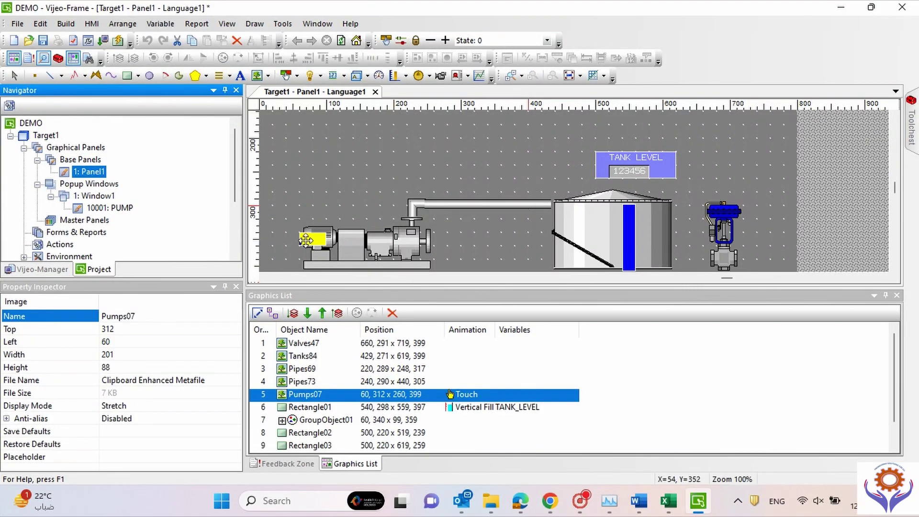
pyautogui.doubleClick(306, 239)
pyautogui.click(441, 375)
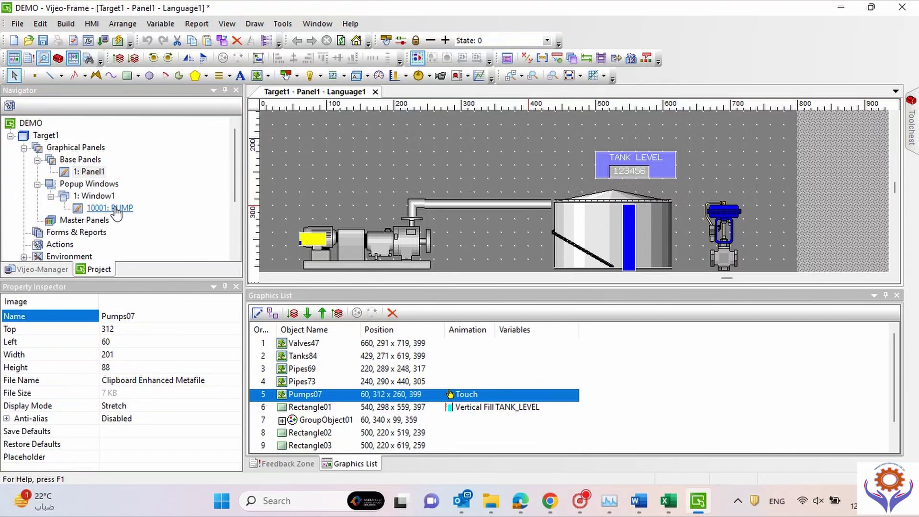
# Step: Save the DEMO project and open the PS15_SK_SITE_migrate project
pyautogui.click(187, 230)
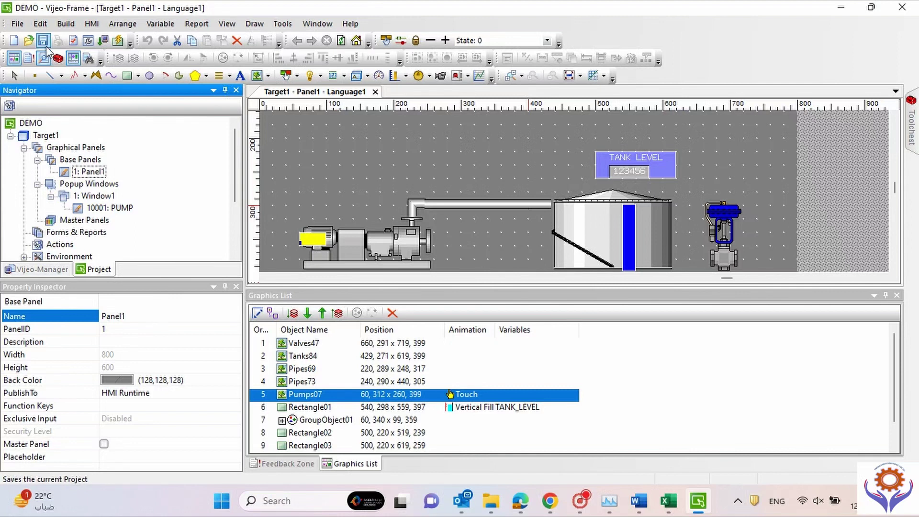
pyautogui.click(53, 271)
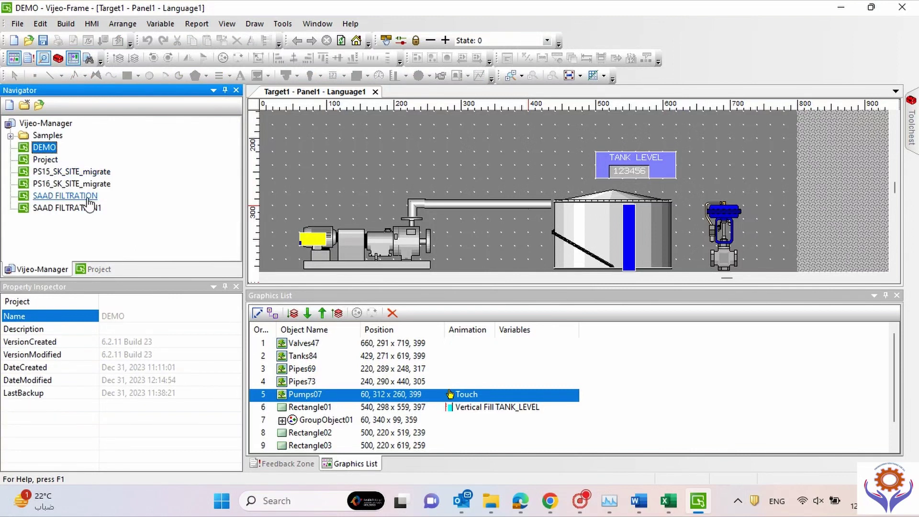
pyautogui.doubleClick(74, 172)
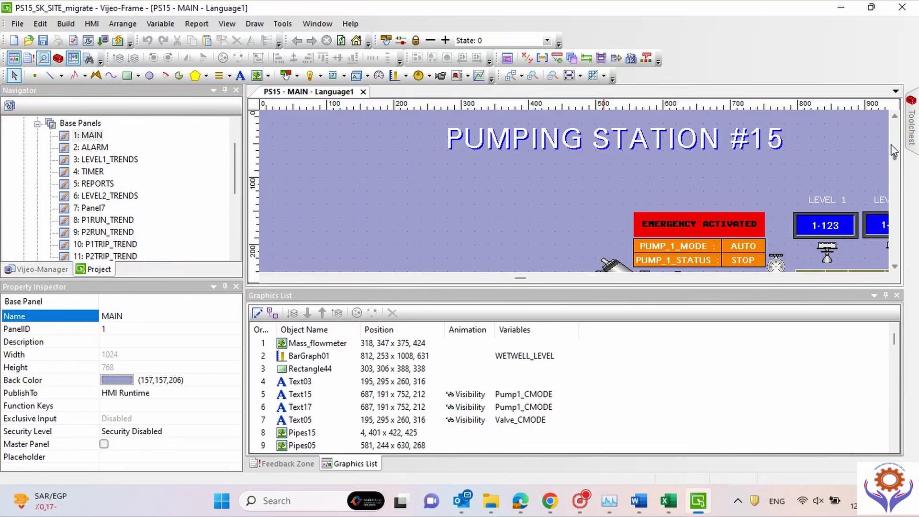
# Step: Open the popup panel 10001: MOV under Window1 of the PS15 target for reference
pyautogui.moveTo(238, 178); pyautogui.dragTo(230, 214)
pyautogui.click(50, 161)
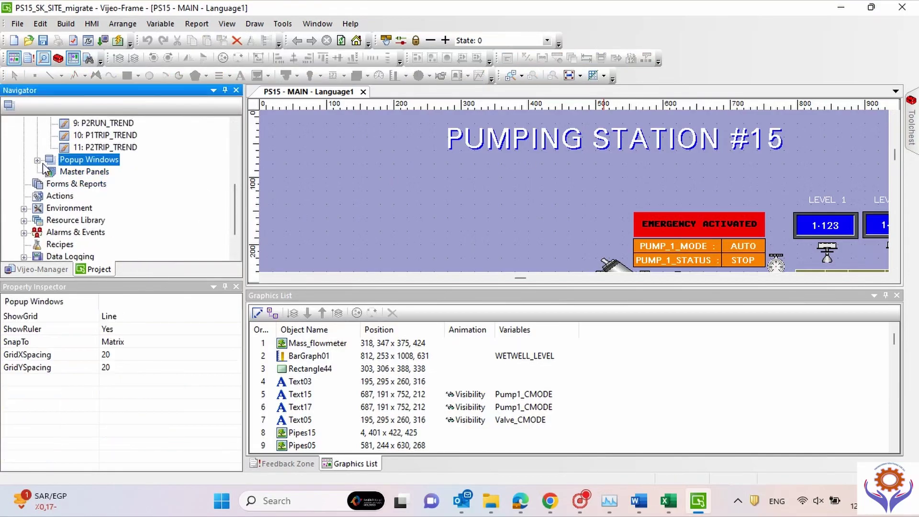
pyautogui.click(37, 160)
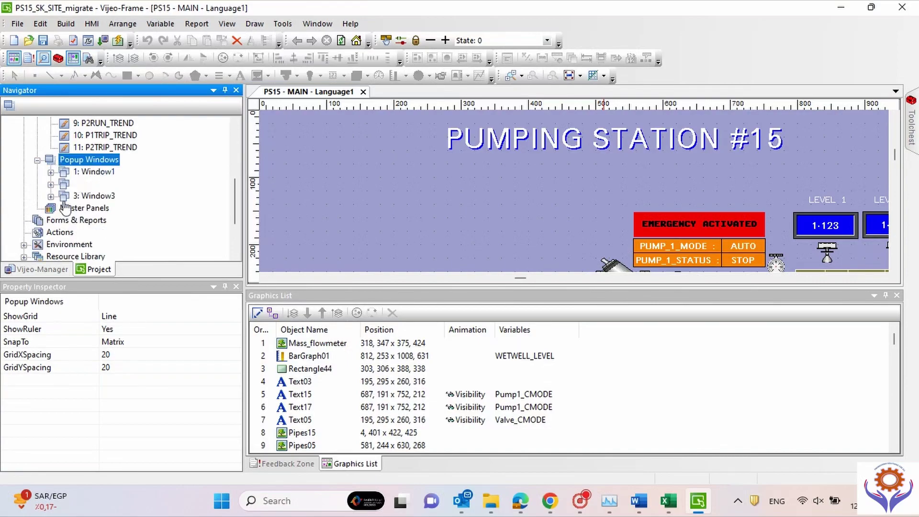
pyautogui.doubleClick(75, 173)
pyautogui.doubleClick(77, 182)
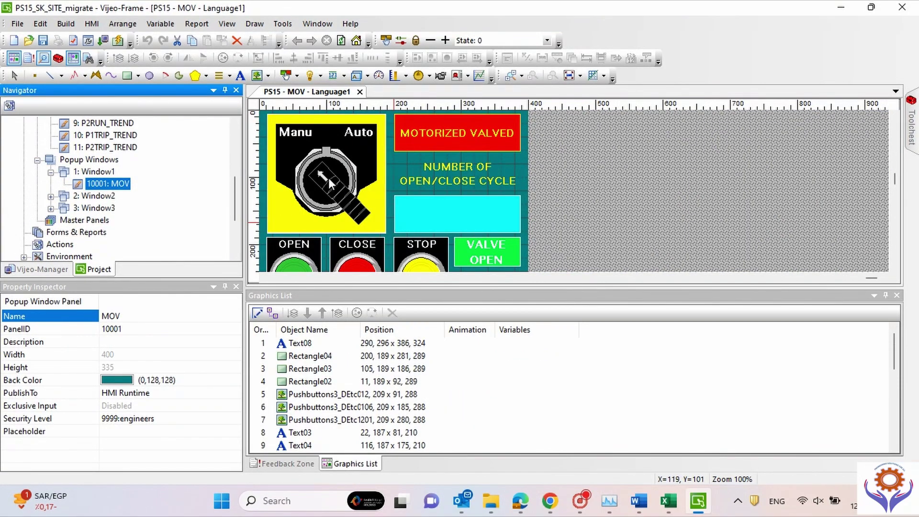
pyautogui.click(51, 172)
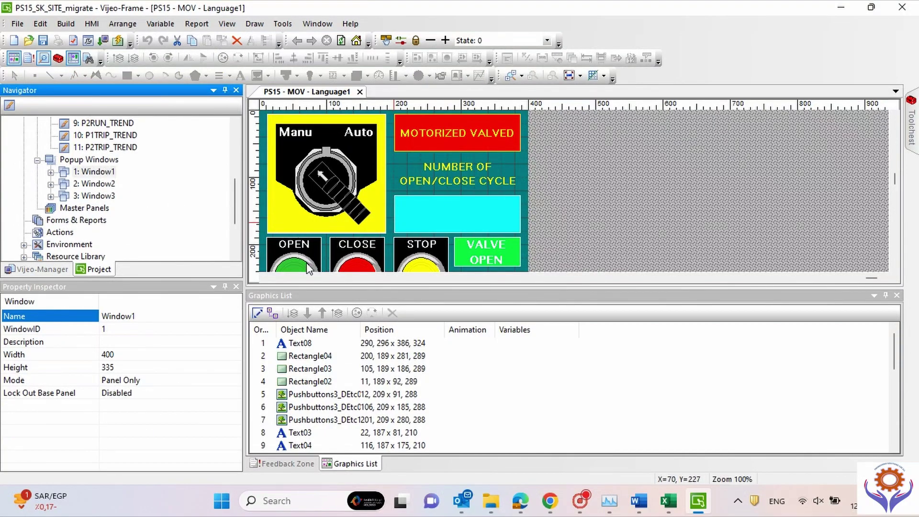
# Step: Examine the touch operation settings of the OPEN pushbutton on the MOV panel, leaving them unaltered
pyautogui.doubleClick(308, 268)
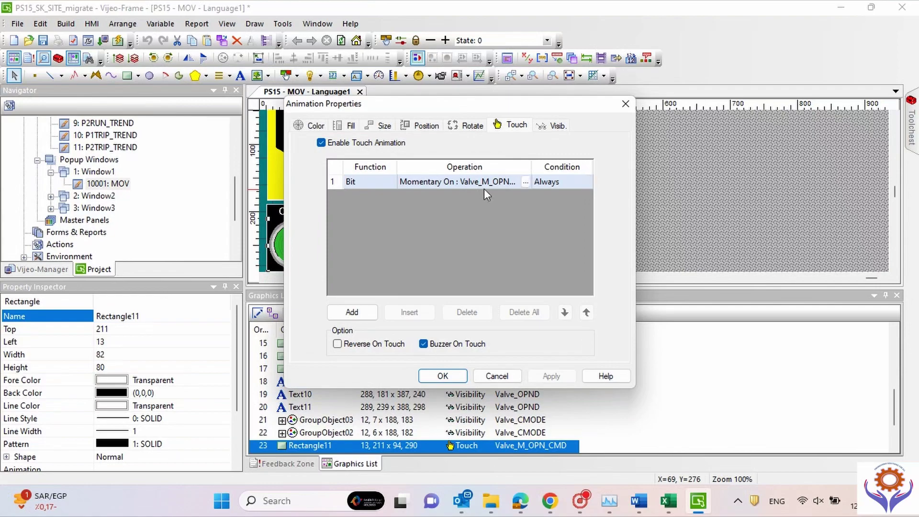
pyautogui.click(526, 182)
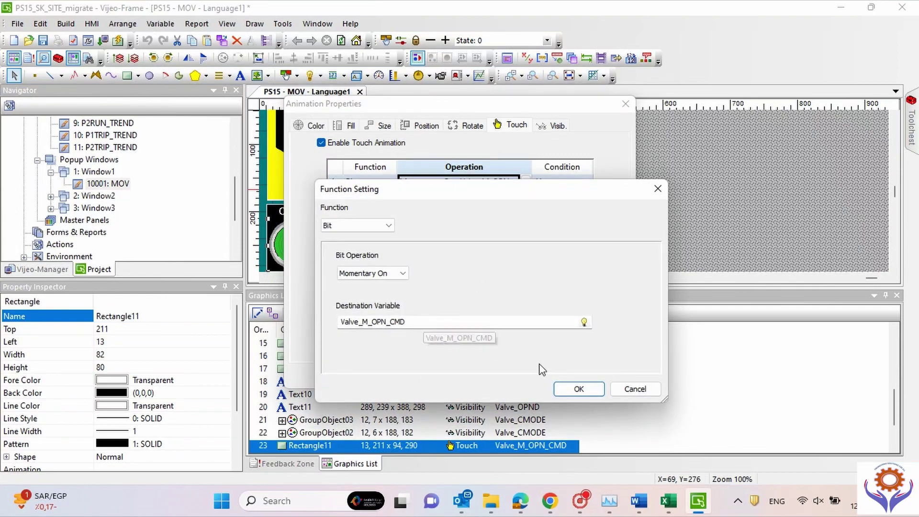
pyautogui.click(635, 391)
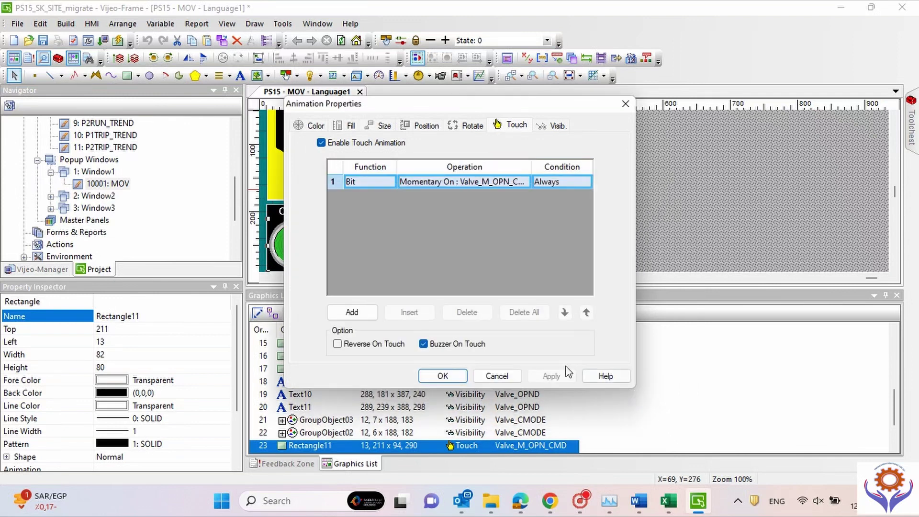
pyautogui.click(517, 377)
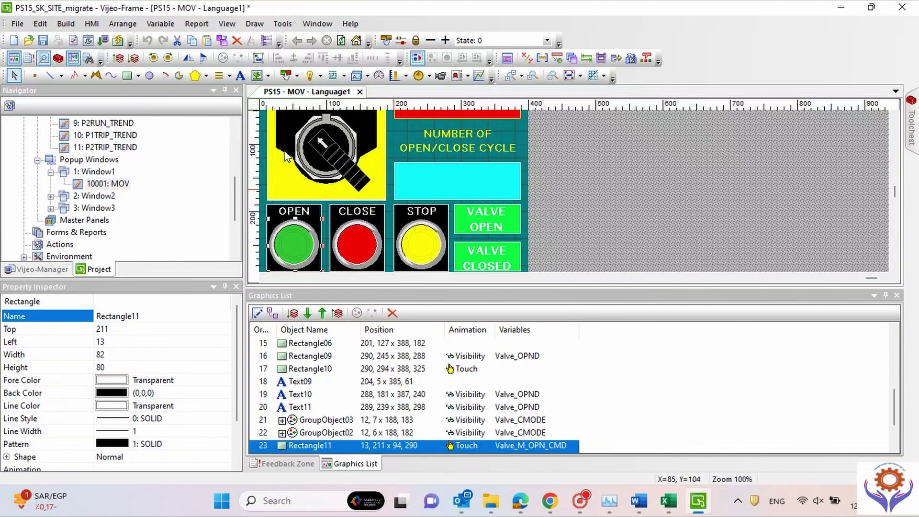
# Step: Switch back to the DEMO project, enlarge the project tree area and open popup panel 10001: PUMP
pyautogui.click(48, 269)
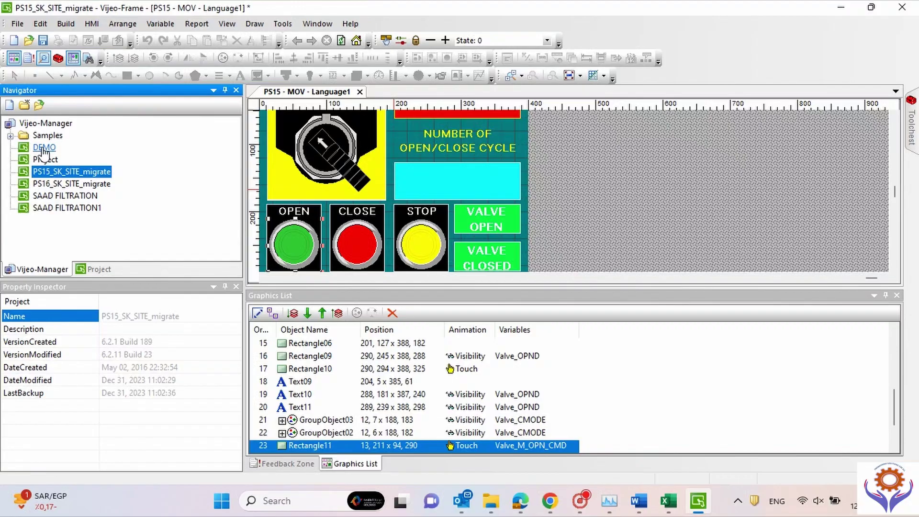
pyautogui.doubleClick(44, 148)
pyautogui.click(474, 277)
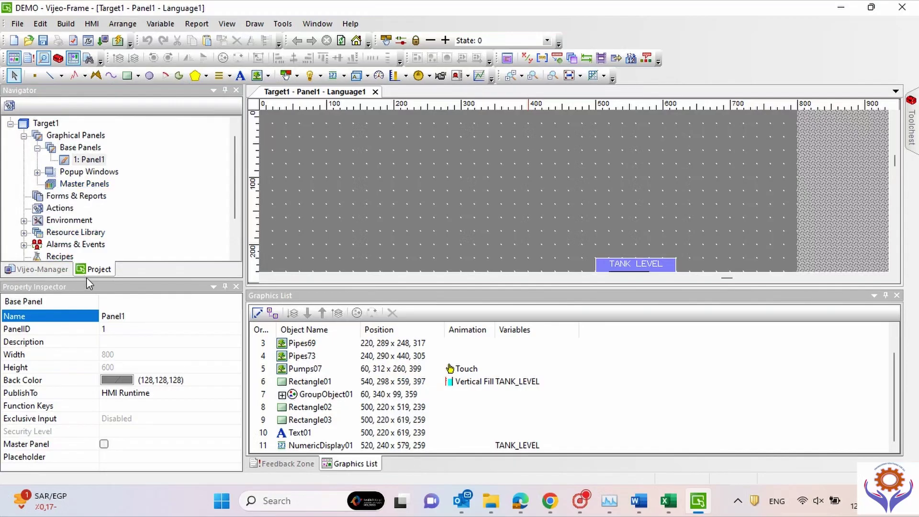
pyautogui.moveTo(86, 277); pyautogui.dragTo(86, 352)
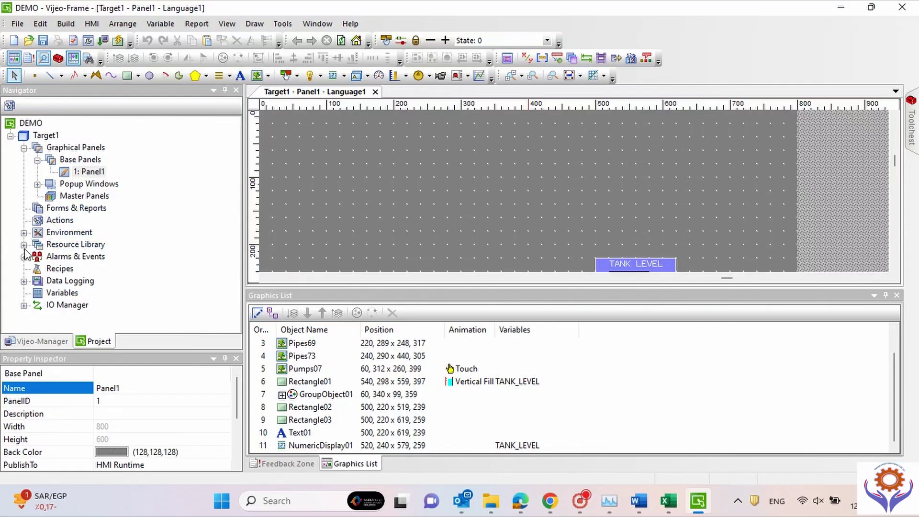
pyautogui.click(40, 186)
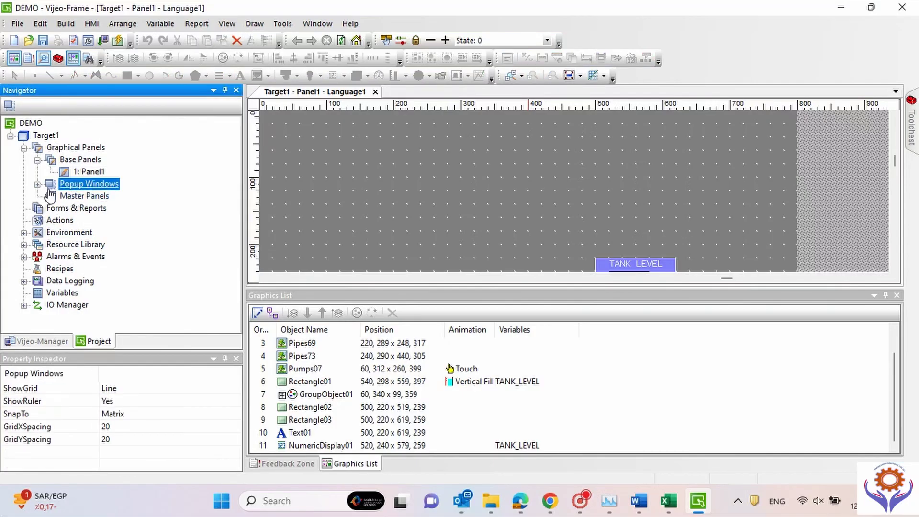
pyautogui.click(37, 184)
pyautogui.click(95, 197)
pyautogui.doubleClick(98, 208)
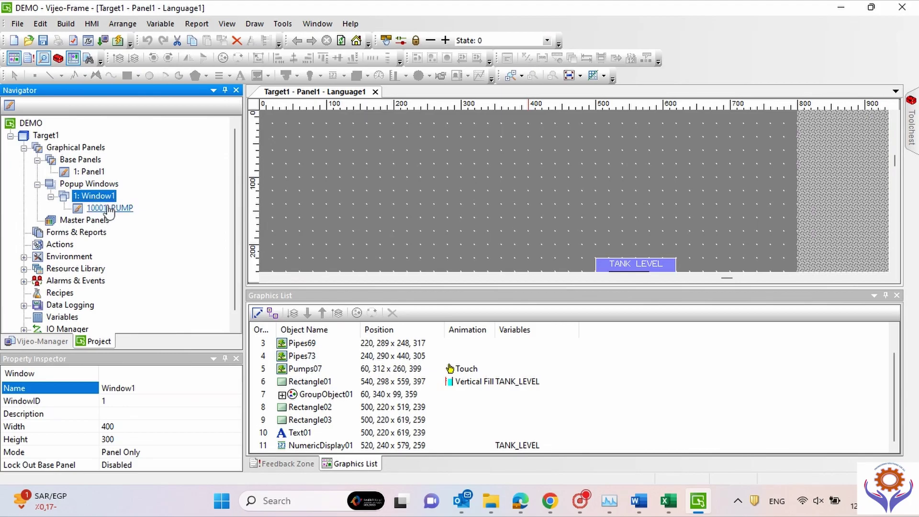
# Step: Enable touch animation for the green pushbutton and set its bit operation to Momentary On
pyautogui.doubleClick(314, 216)
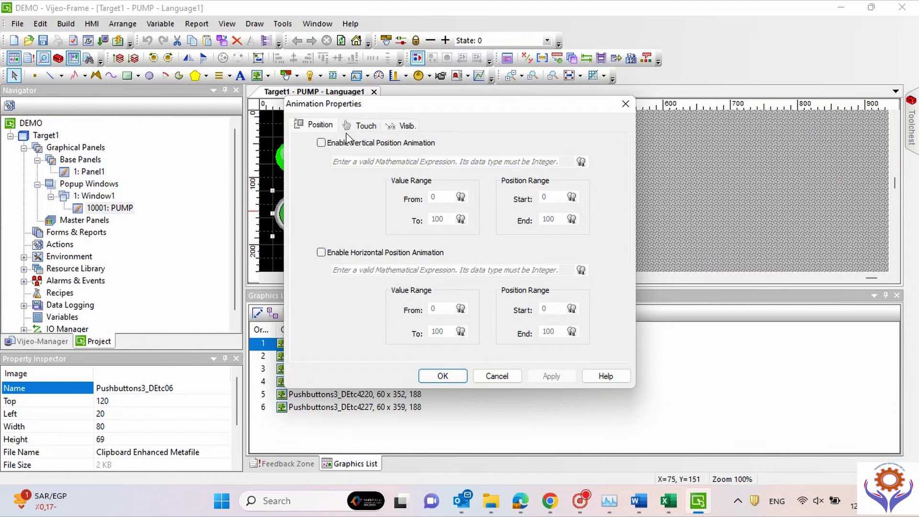
pyautogui.click(356, 126)
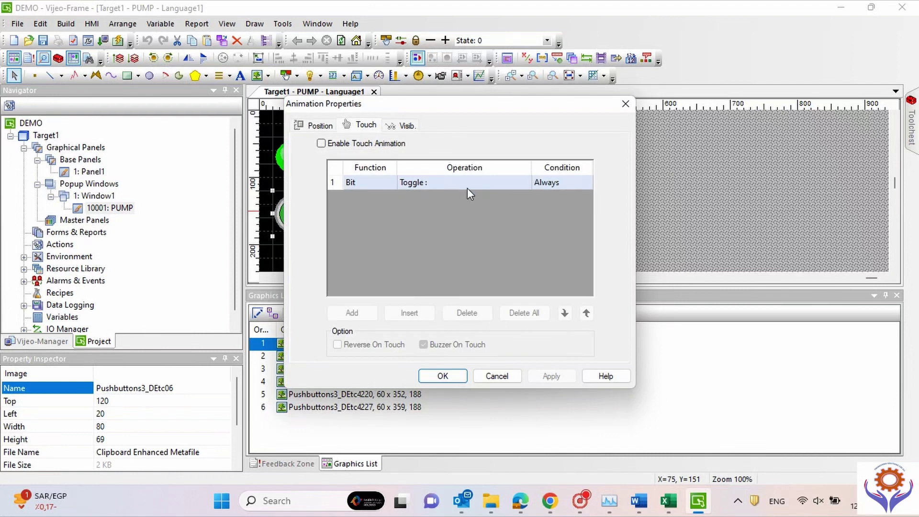
pyautogui.click(321, 143)
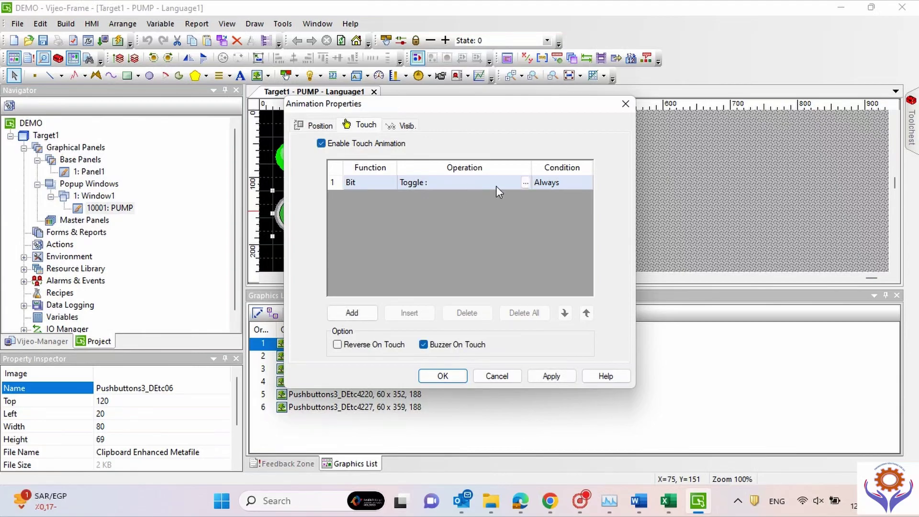
pyautogui.click(523, 183)
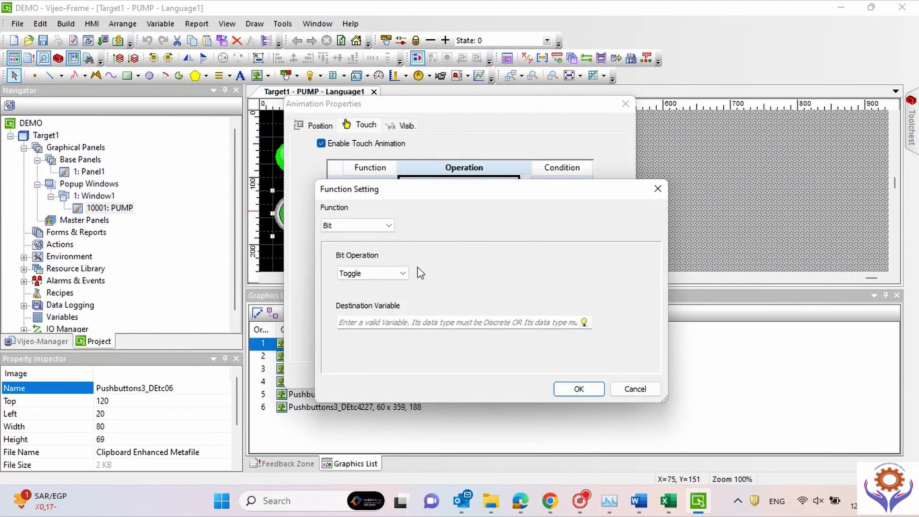
pyautogui.click(402, 272)
pyautogui.click(381, 315)
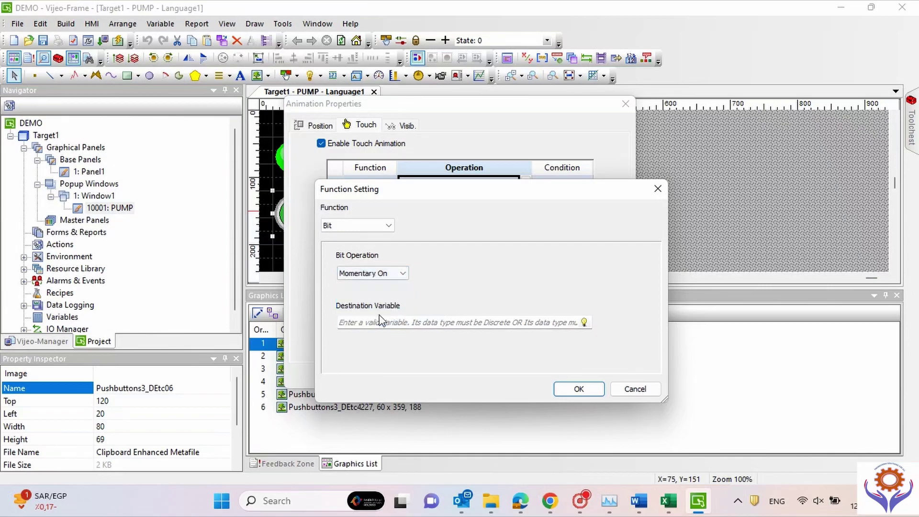
# Step: Assign PUMP_SCADA_CMD as the green pushbutton's destination variable and apply the touch animation
pyautogui.click(584, 322)
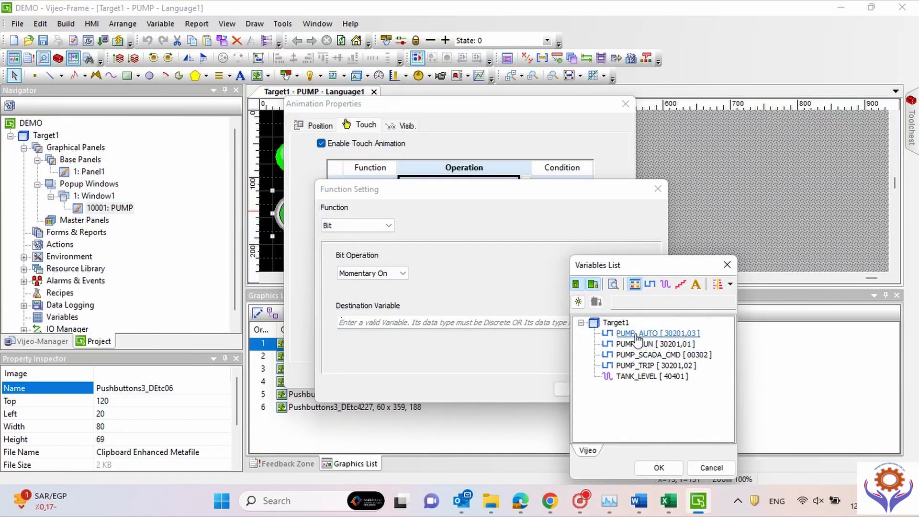
pyautogui.click(640, 355)
pyautogui.doubleClick(640, 355)
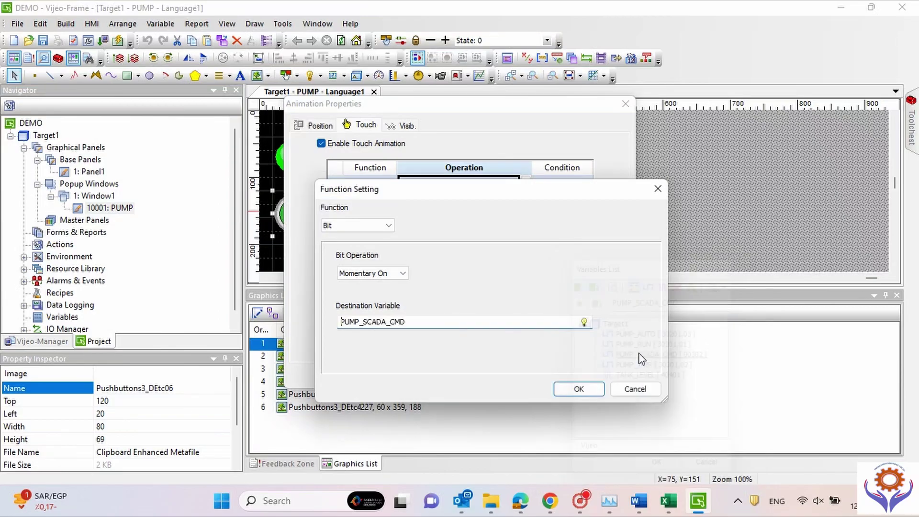
pyautogui.click(585, 388)
pyautogui.click(550, 376)
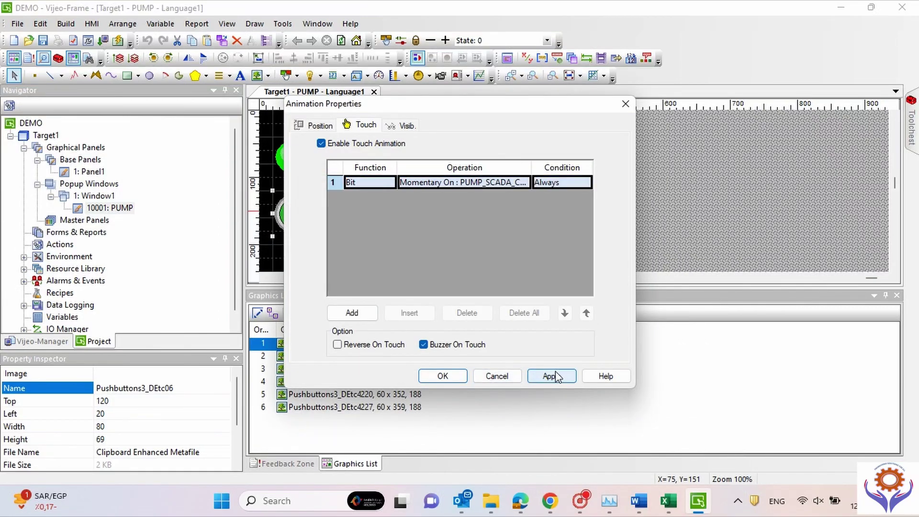
pyautogui.click(442, 376)
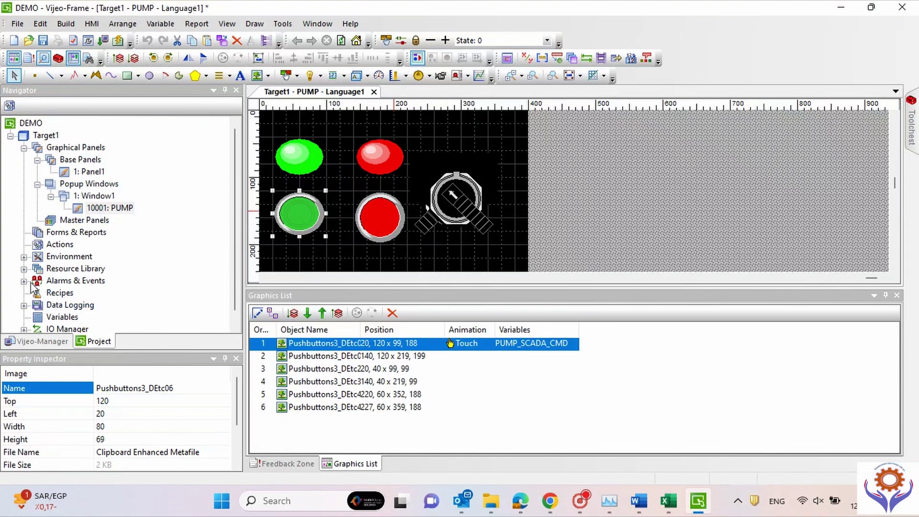
pyautogui.doubleClick(46, 245)
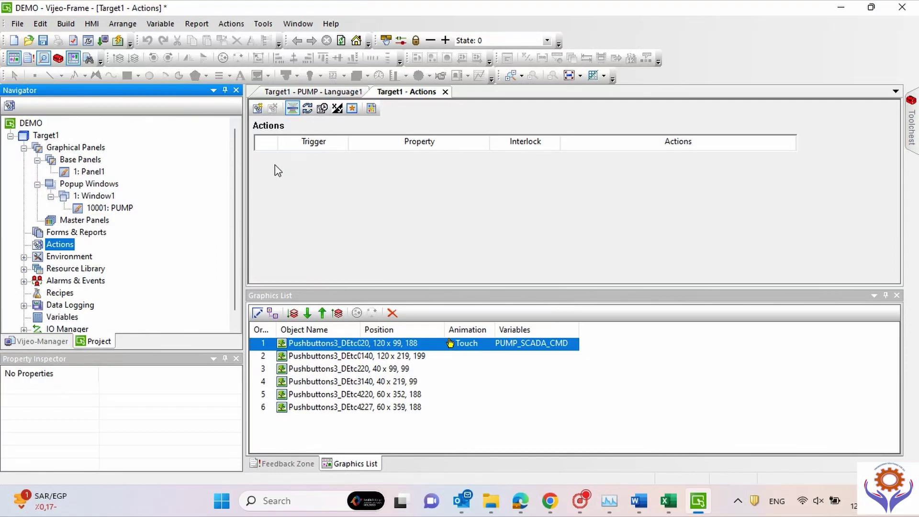
pyautogui.doubleClick(99, 175)
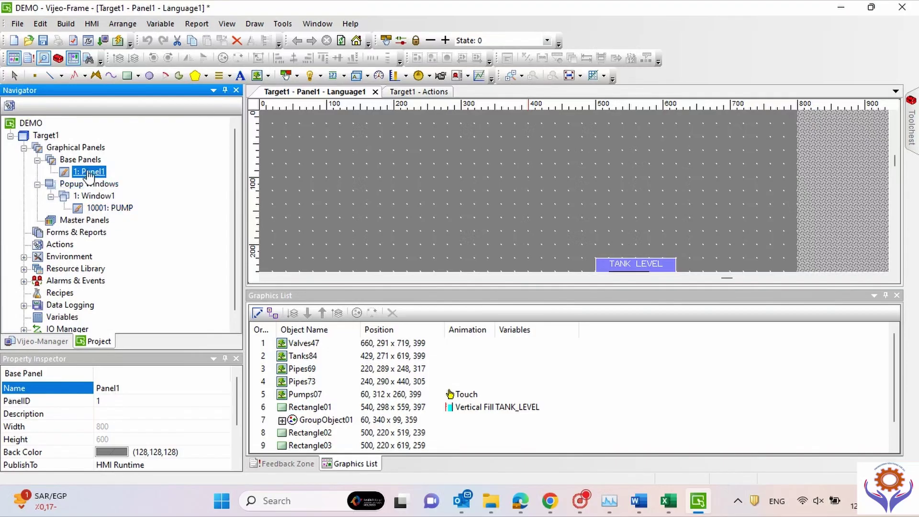
pyautogui.doubleClick(110, 208)
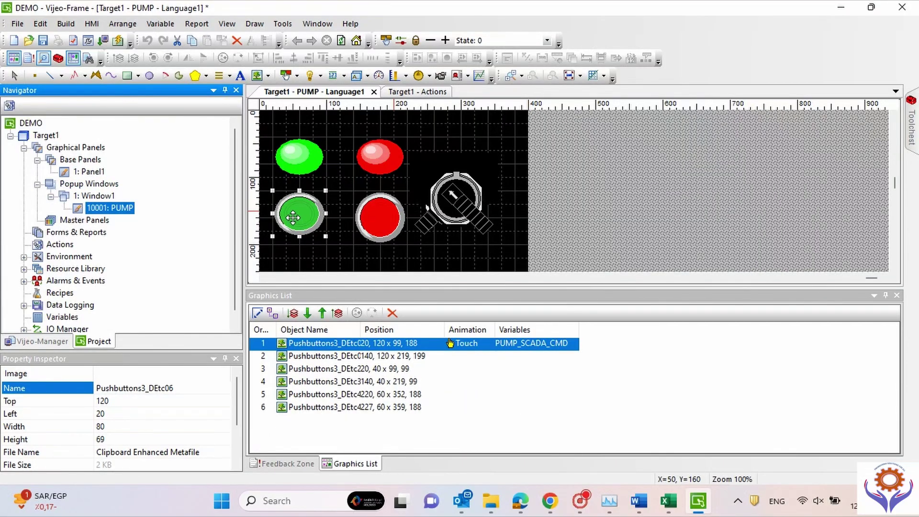
# Step: Enable touch animation for the red pushbutton on the PUMP popup and set its bit operation to Momentary Off
pyautogui.click(390, 219)
pyautogui.doubleClick(390, 218)
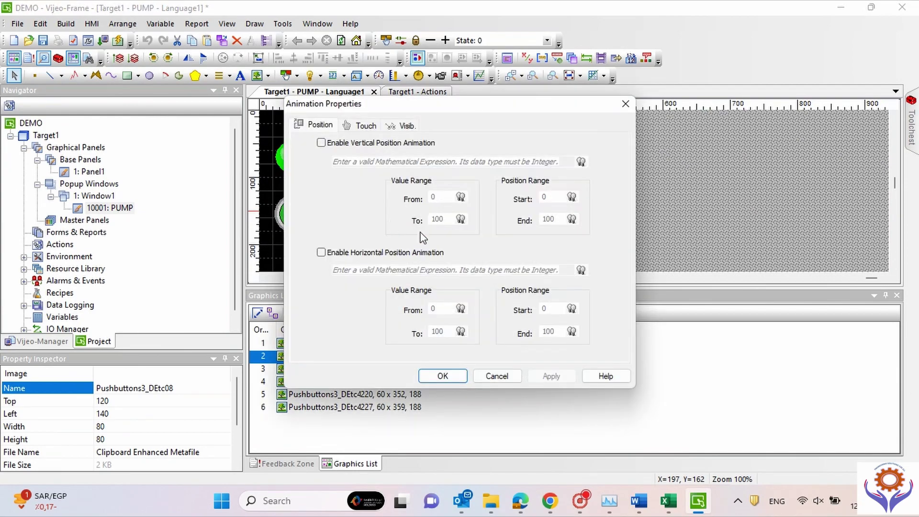
pyautogui.click(359, 127)
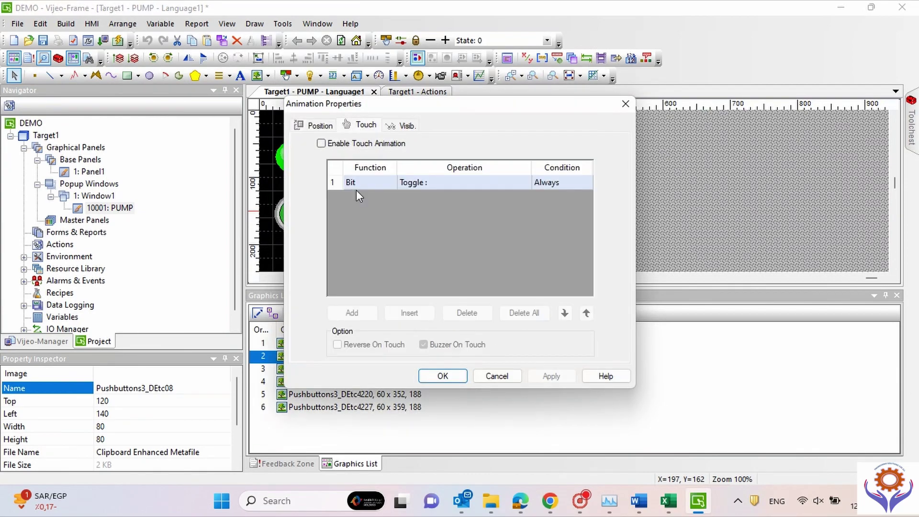
pyautogui.click(372, 148)
pyautogui.doubleClick(520, 182)
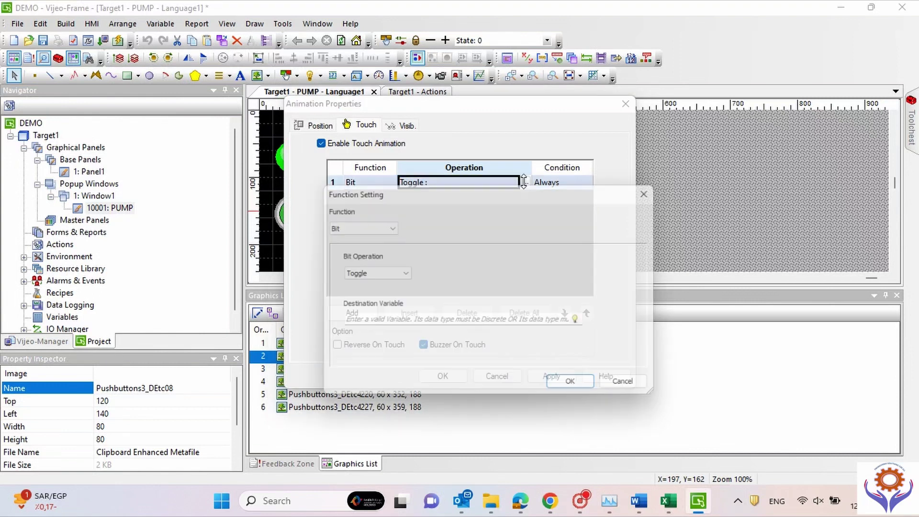
pyautogui.click(403, 274)
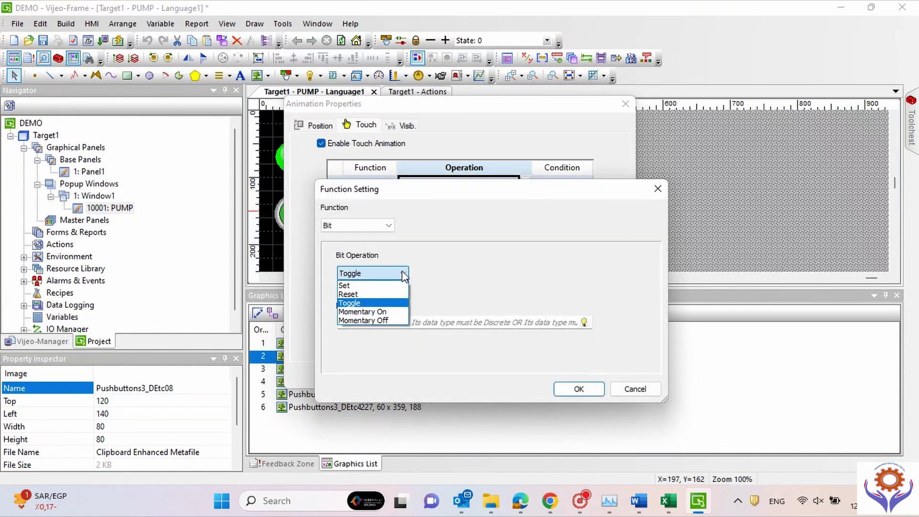
pyautogui.click(395, 322)
# Step: Assign PUMP_SCADA_CMD as the red pushbutton's destination variable and apply the touch animation
pyautogui.click(585, 322)
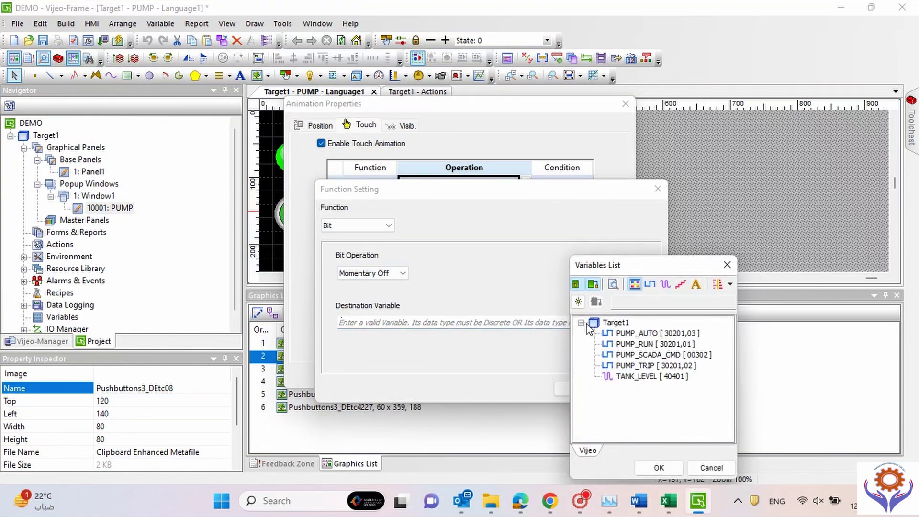
pyautogui.click(641, 355)
pyautogui.doubleClick(642, 356)
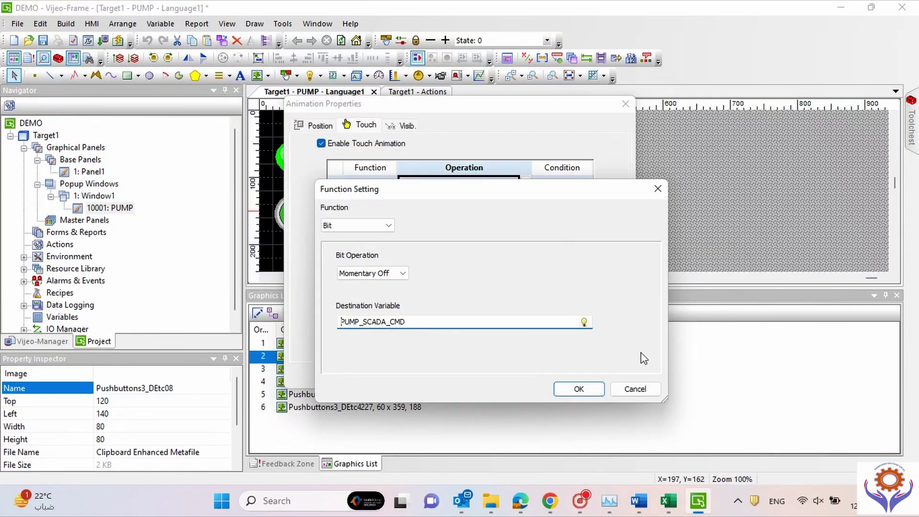
pyautogui.click(595, 394)
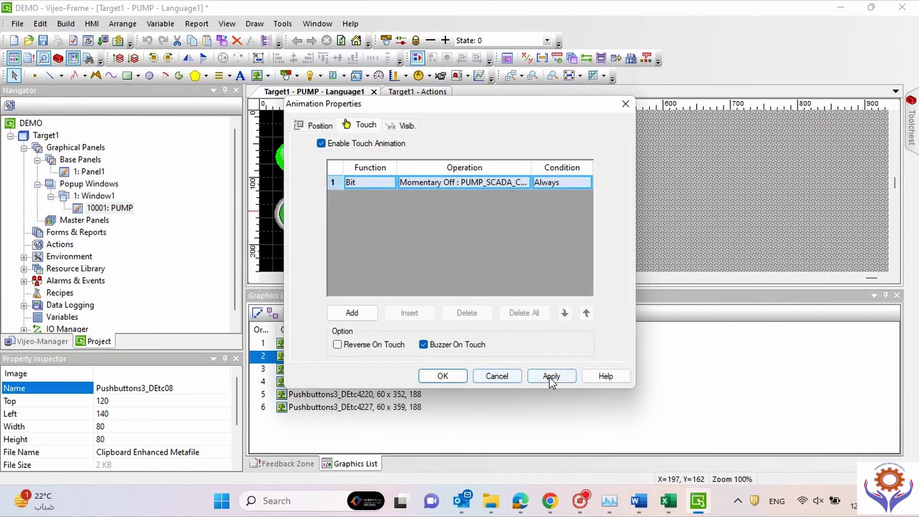
pyautogui.click(549, 376)
pyautogui.click(442, 376)
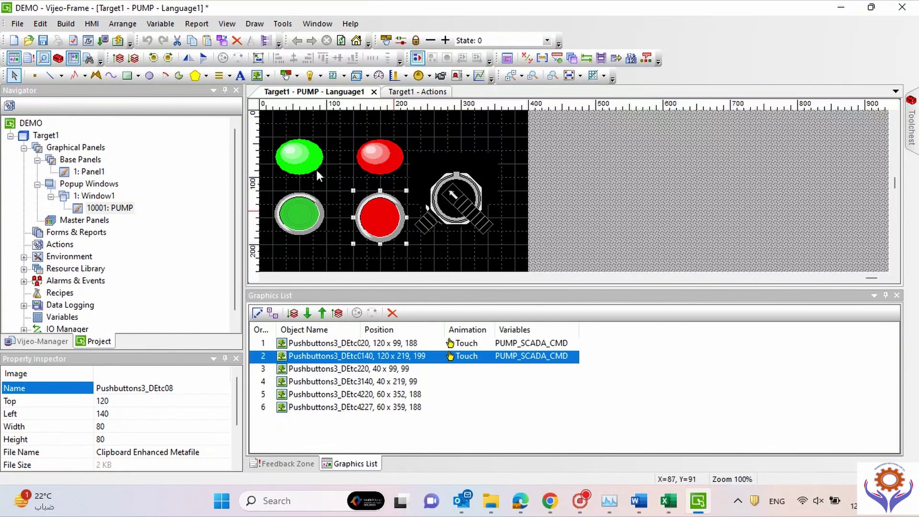
# Step: Enable visibility animation for the green light above the green pushbutton
pyautogui.doubleClick(303, 164)
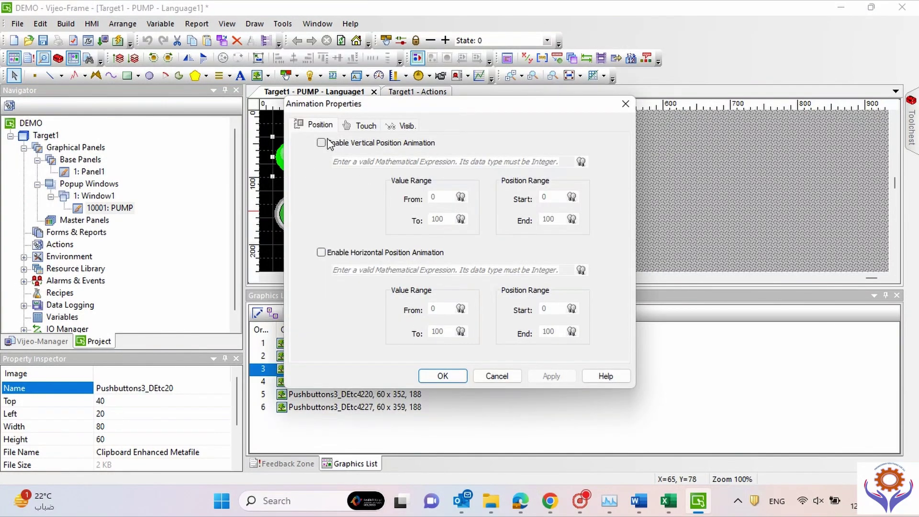
pyautogui.click(389, 126)
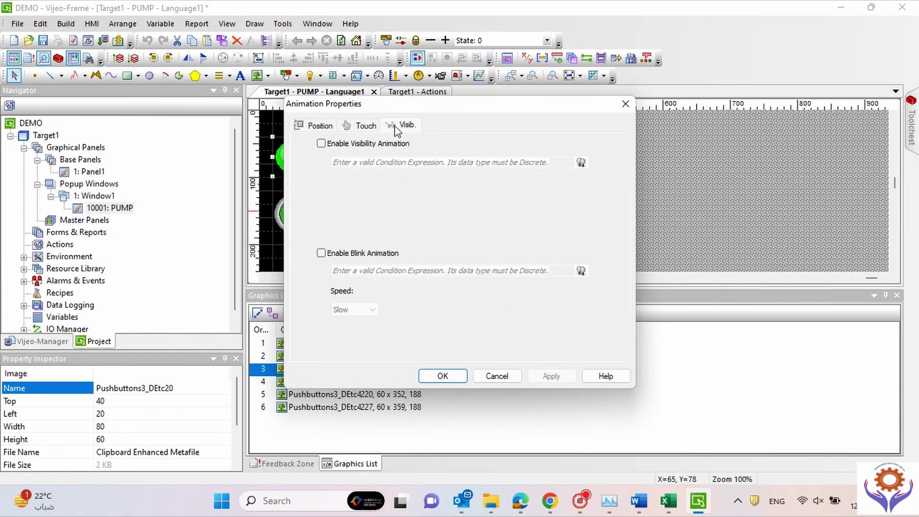
pyautogui.click(321, 144)
pyautogui.click(581, 162)
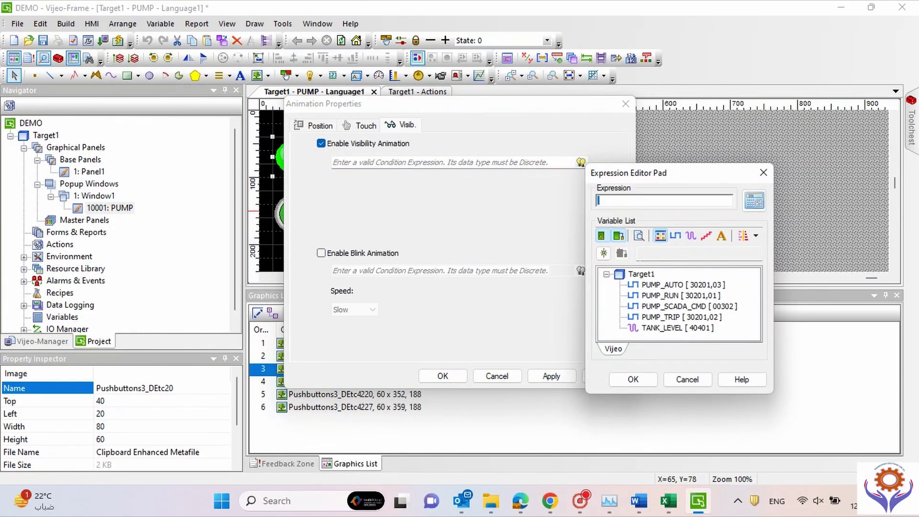
pyautogui.doubleClick(668, 295)
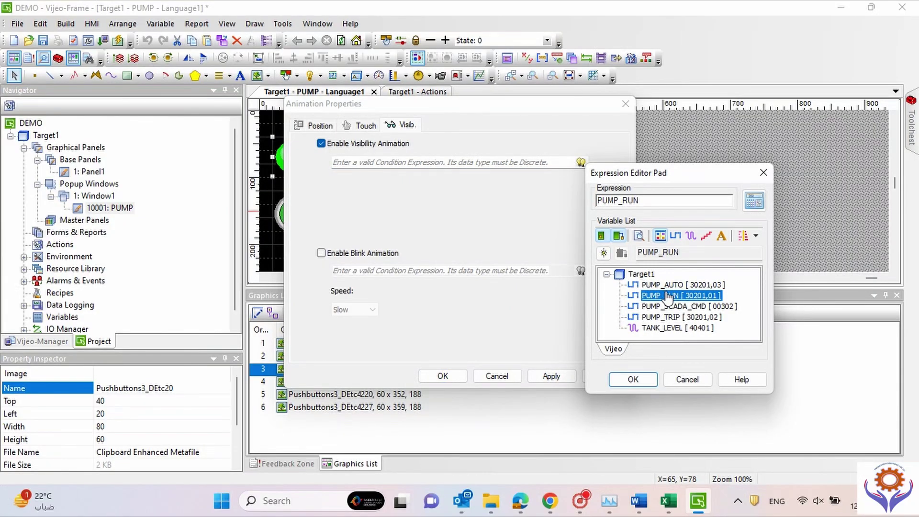
pyautogui.doubleClick(668, 296)
pyautogui.click(680, 200)
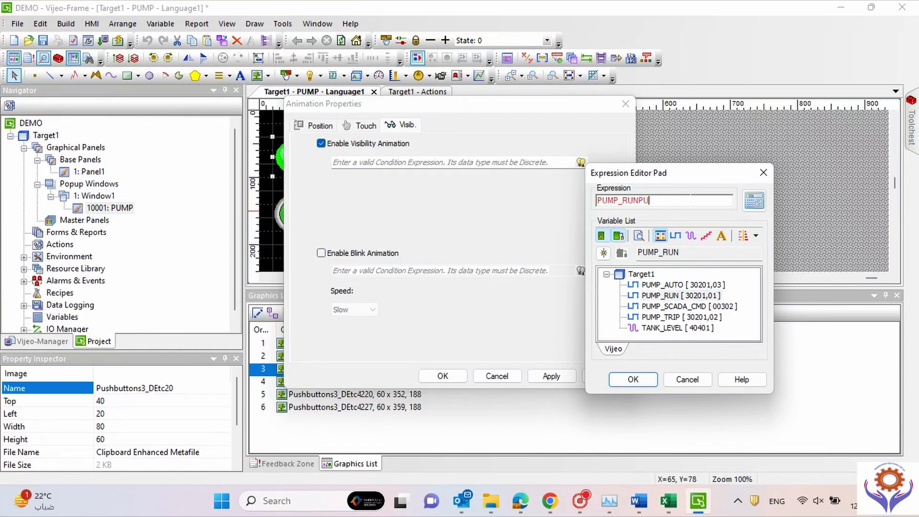
pyautogui.press('BackSpace')
pyautogui.press('Return')
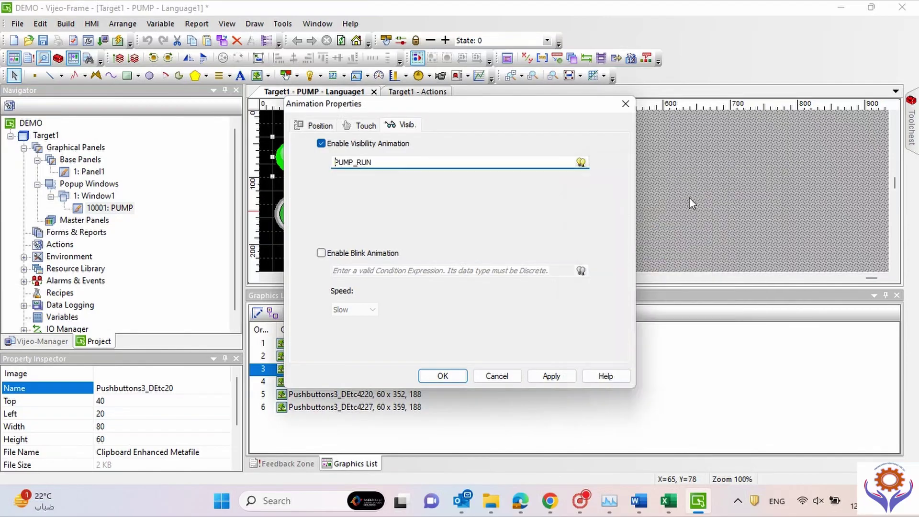
pyautogui.hotkey('ctrl', 'a')
pyautogui.press('BackSpace')
# Step: Set the green light's visibility condition to PUMP_RUN==1 and apply the animation
pyautogui.click(580, 162)
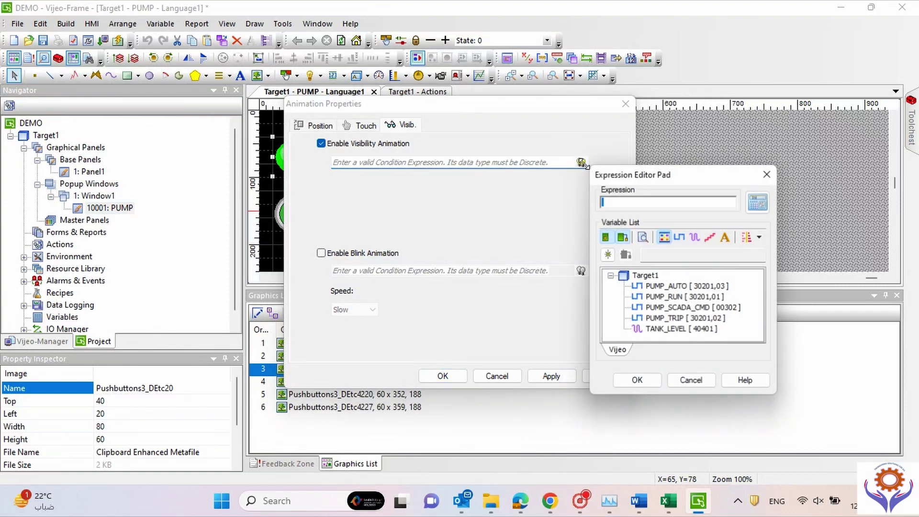
pyautogui.doubleClick(672, 297)
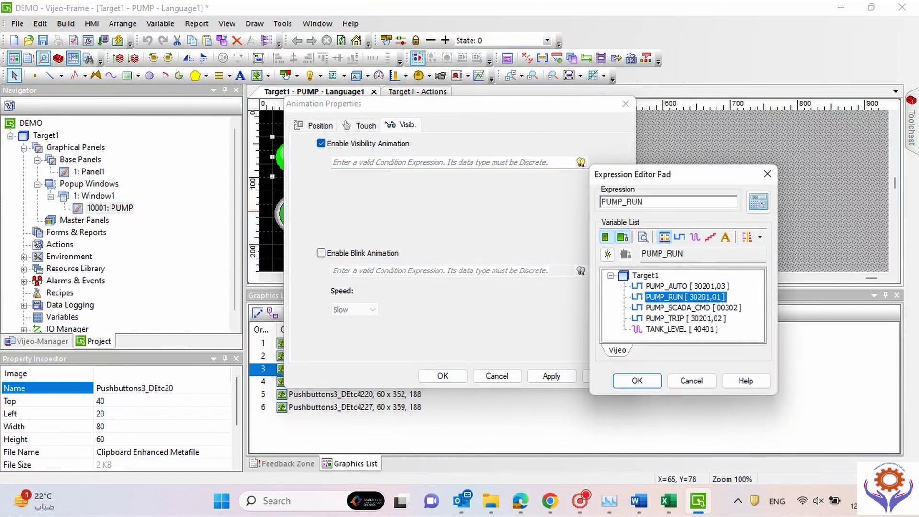
pyautogui.click(640, 381)
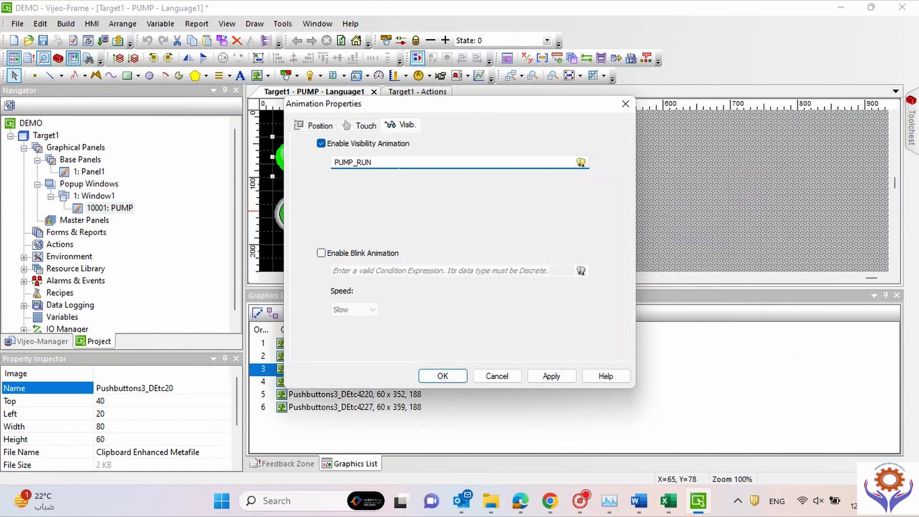
pyautogui.write('==1')
pyautogui.click(552, 376)
pyautogui.click(440, 376)
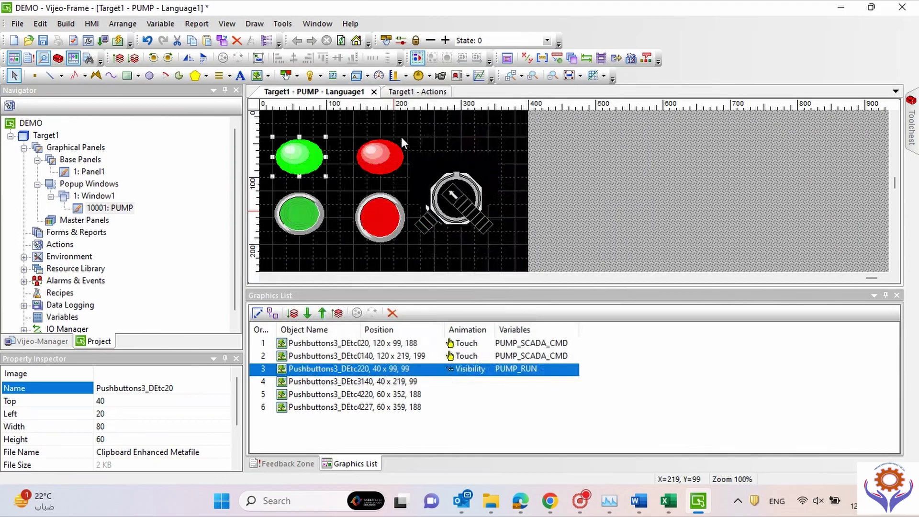
pyautogui.doubleClick(380, 161)
pyautogui.click(320, 142)
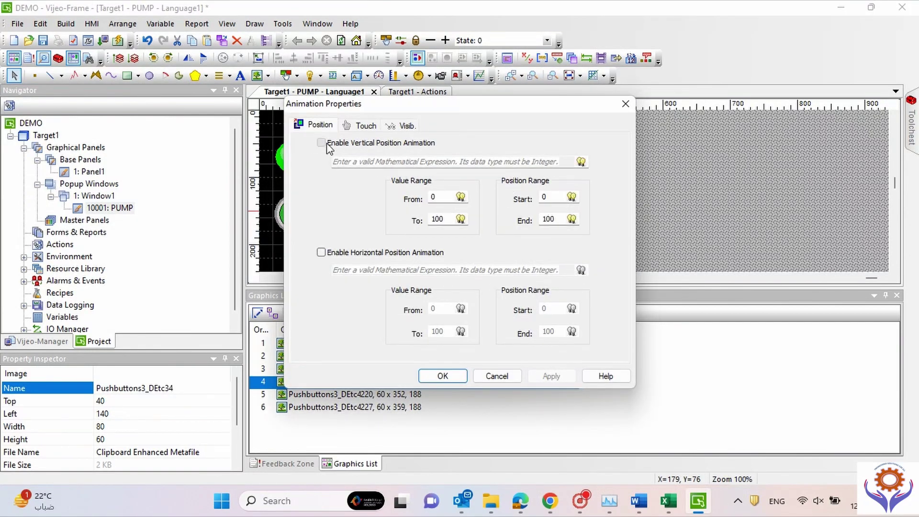
pyautogui.click(580, 161)
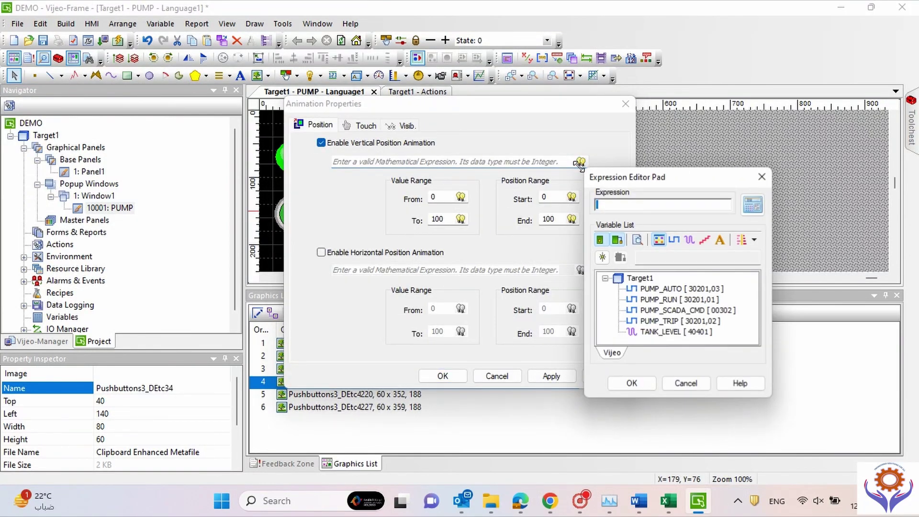
pyautogui.doubleClick(667, 300)
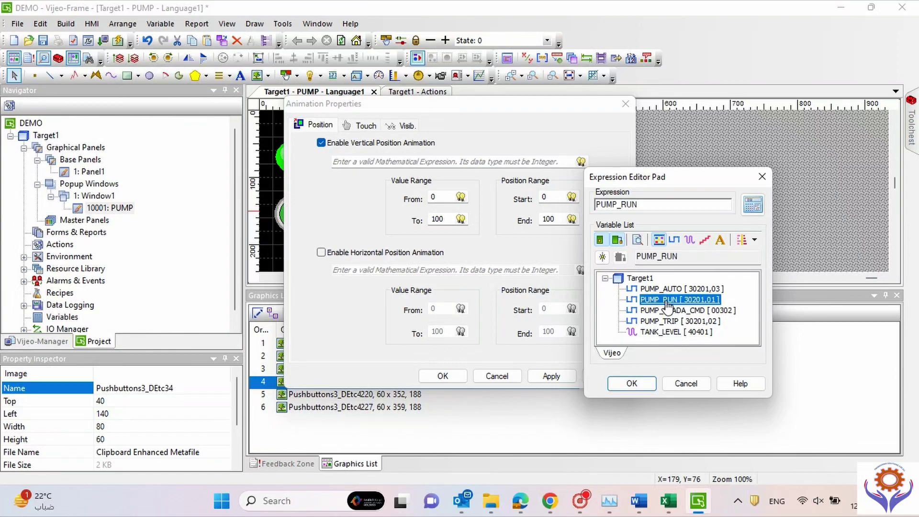
pyautogui.click(631, 383)
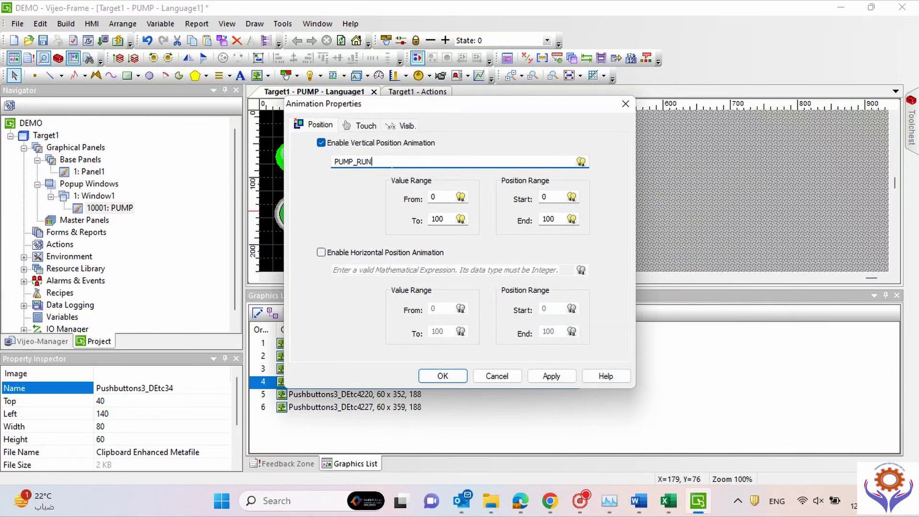
pyautogui.write('== 0')
# Step: Enable visibility animation for the red light with the condition PUMP_RUN==0, and save the project
pyautogui.click(406, 125)
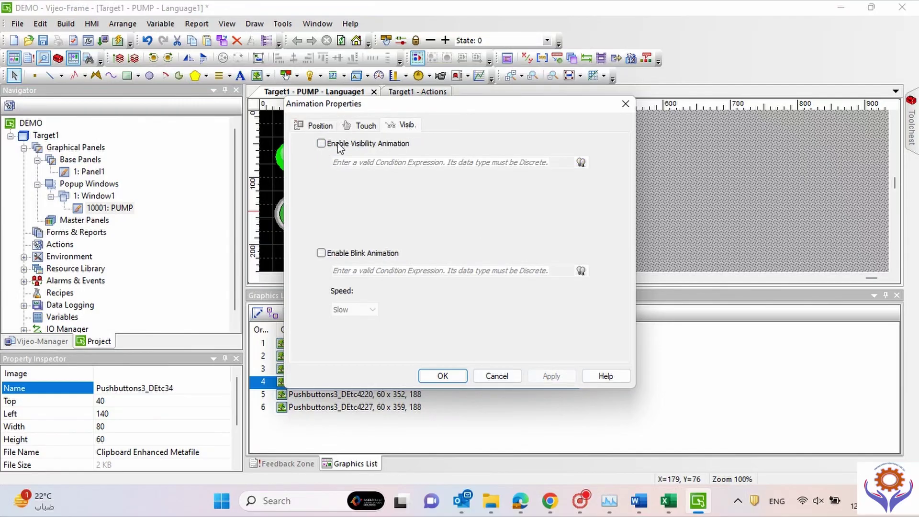
pyautogui.click(320, 144)
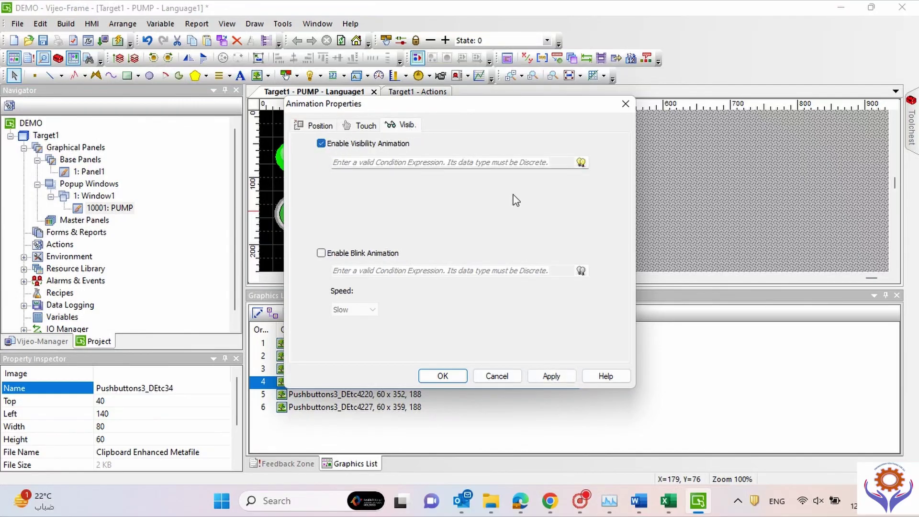
pyautogui.click(580, 162)
pyautogui.doubleClick(663, 295)
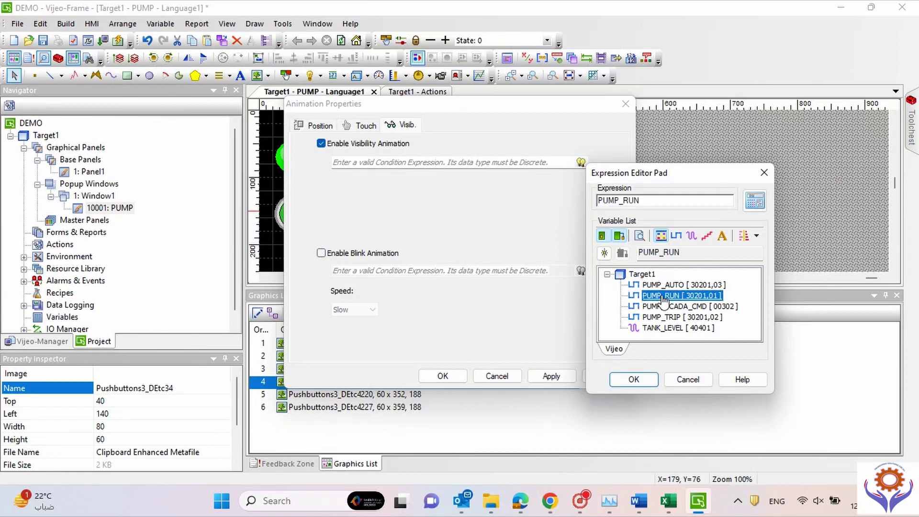
pyautogui.click(634, 378)
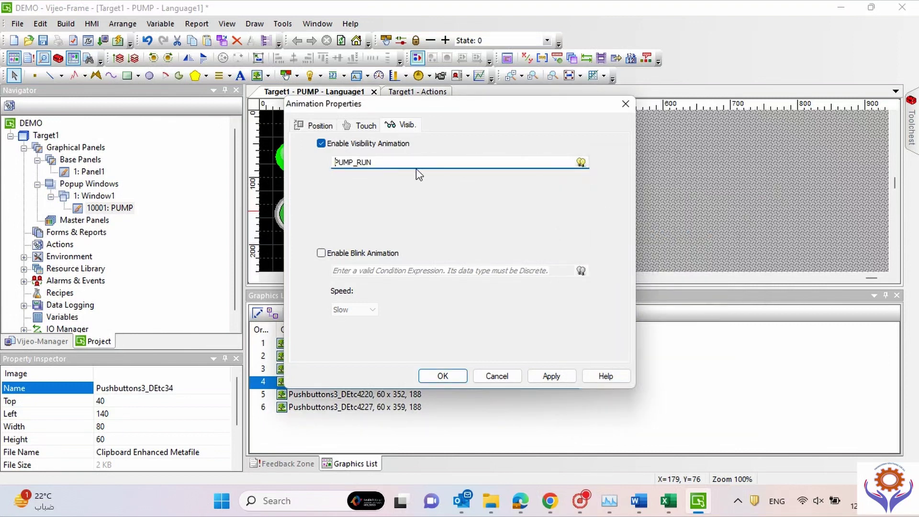
pyautogui.write('==0')
pyautogui.click(567, 373)
pyautogui.click(448, 375)
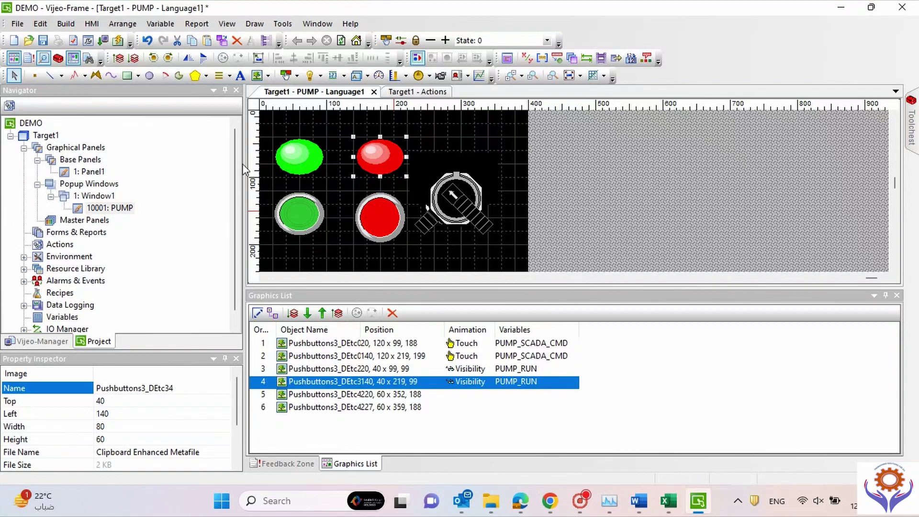
pyautogui.click(43, 39)
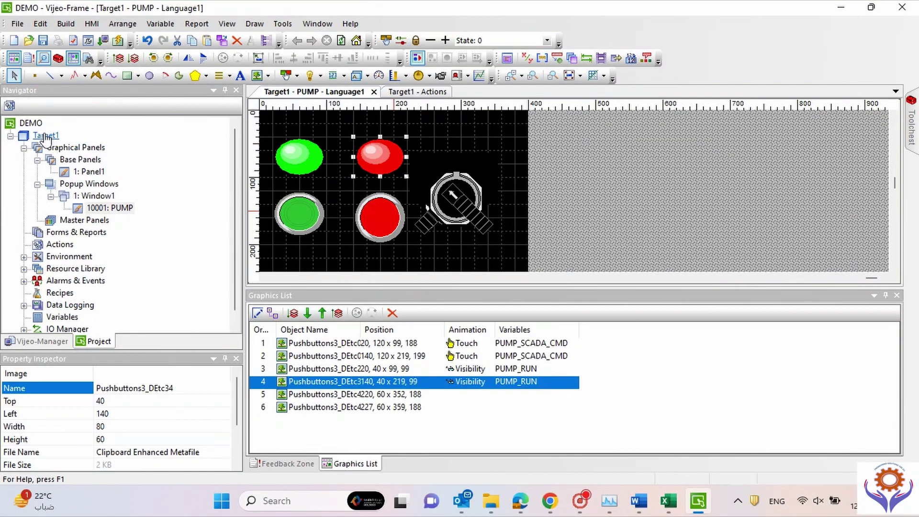
# Step: Open the PS15_SK_SITE_migrate project and collapse the graphics list to view its MAIN panel at full height
pyautogui.click(32, 340)
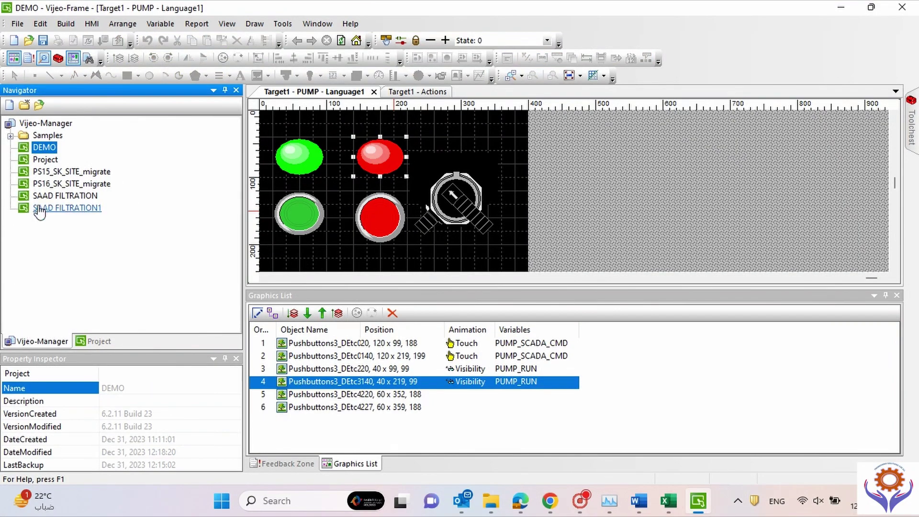
pyautogui.doubleClick(47, 172)
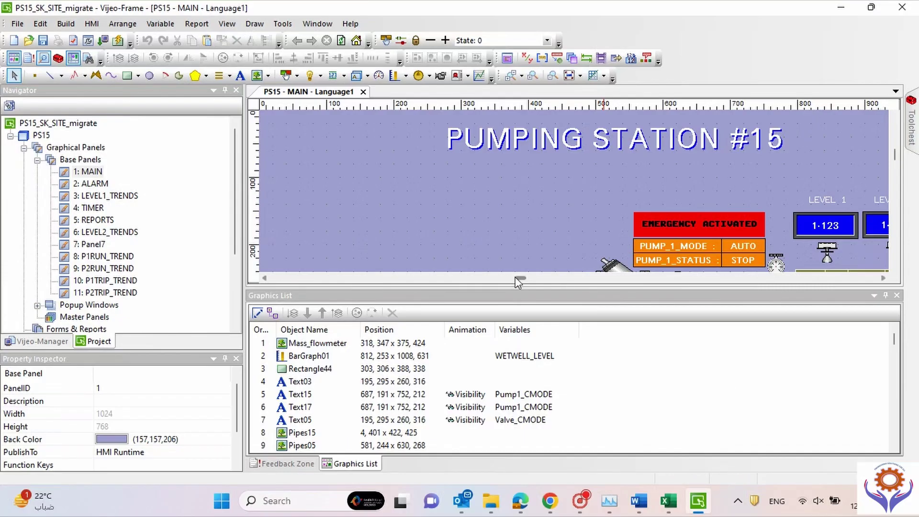
pyautogui.click(886, 295)
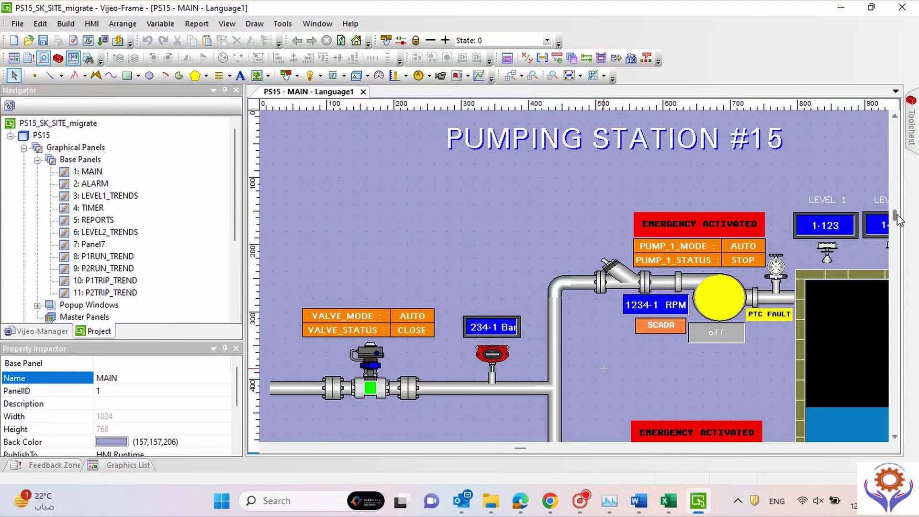
pyautogui.scroll(-3, 897, 222)
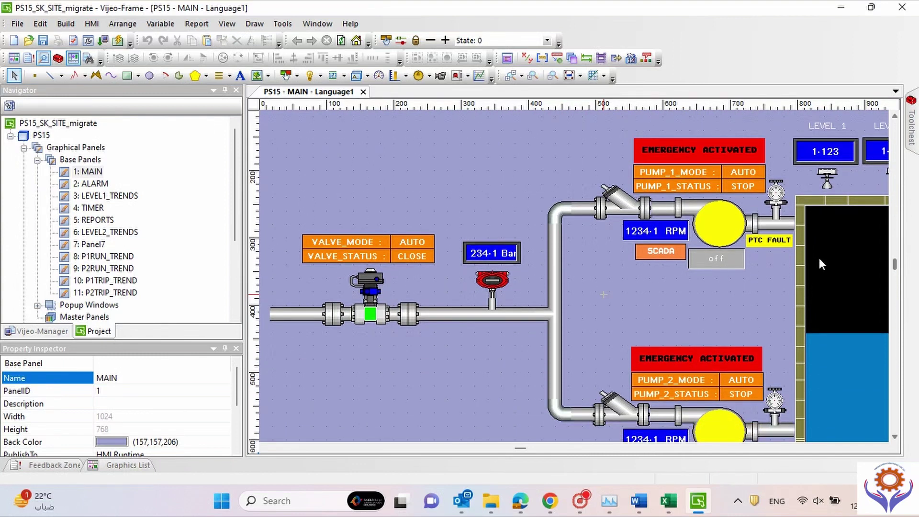
# Step: Examine the touch animation of the motorized valve image on the MAIN panel, leaving it unmodified
pyautogui.doubleClick(367, 300)
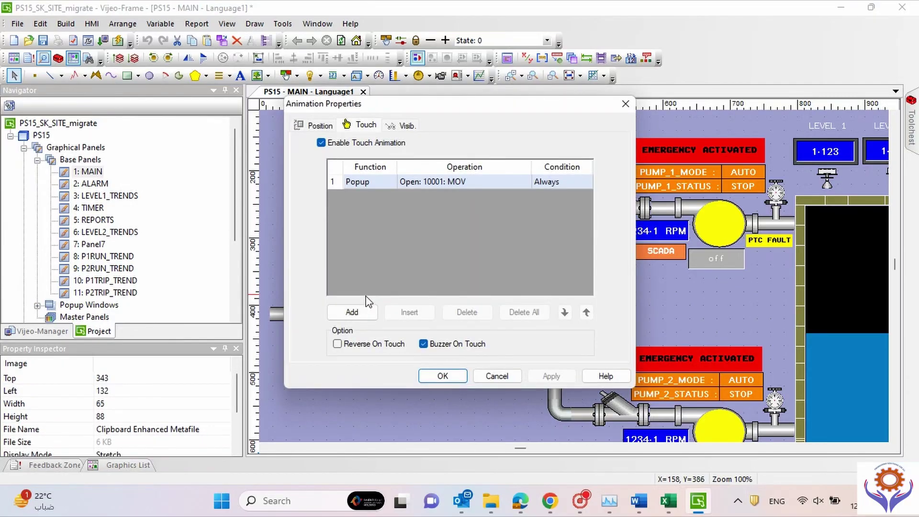
pyautogui.click(495, 378)
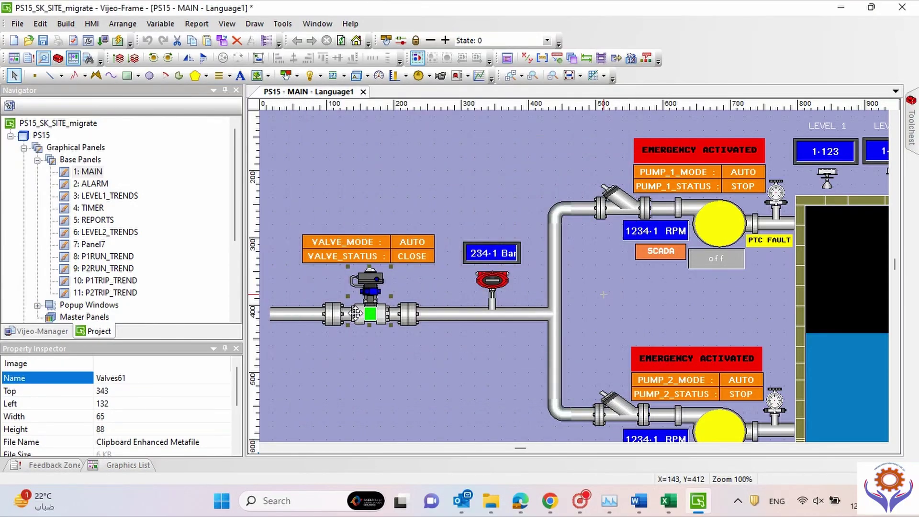
pyautogui.doubleClick(355, 313)
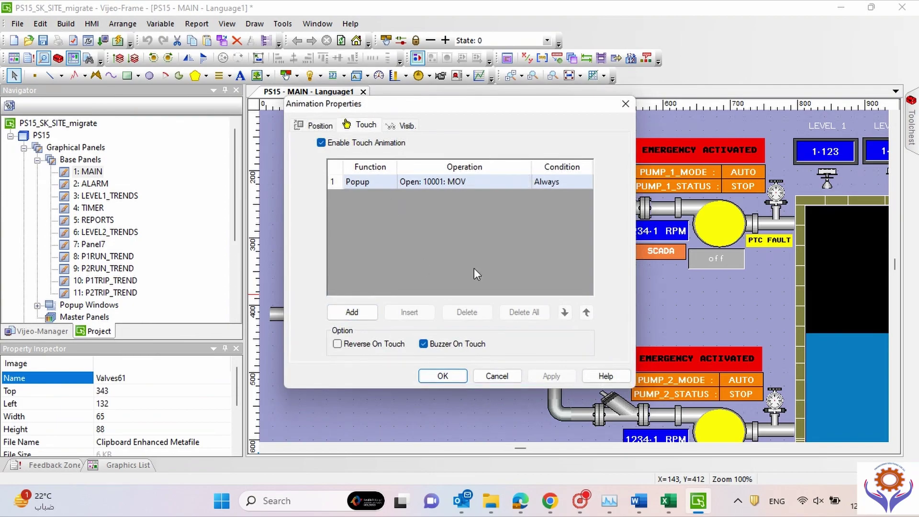
pyautogui.click(497, 376)
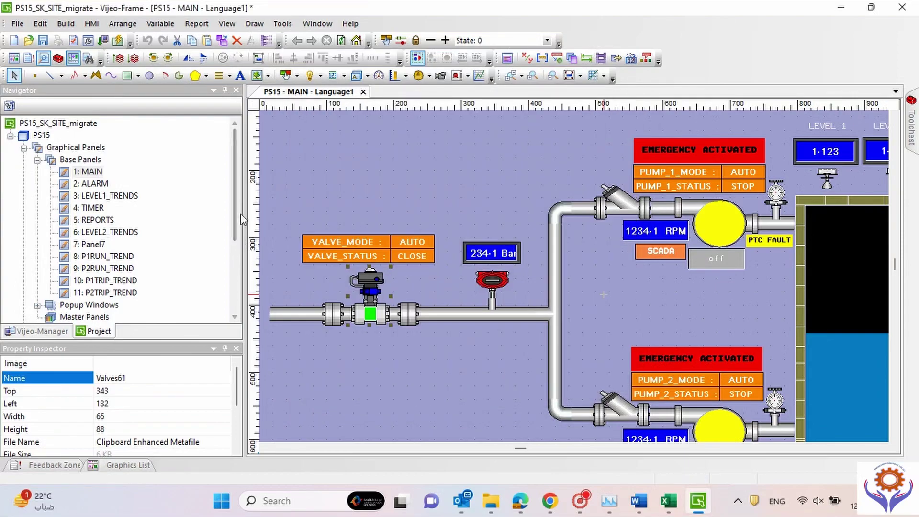
# Step: Expand Window1 in the project's popup windows and open its MOV panel
pyautogui.moveTo(236, 214); pyautogui.dragTo(219, 274)
pyautogui.click(38, 197)
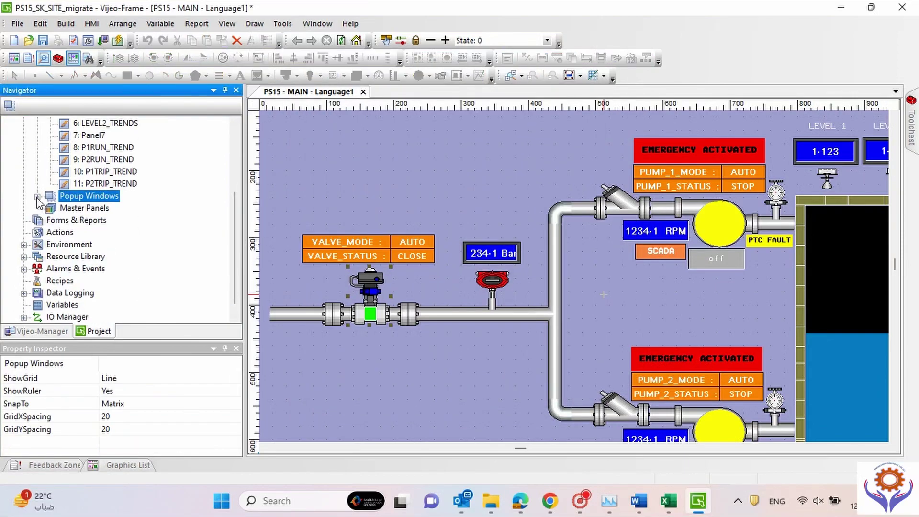
pyautogui.click(94, 207)
pyautogui.click(51, 208)
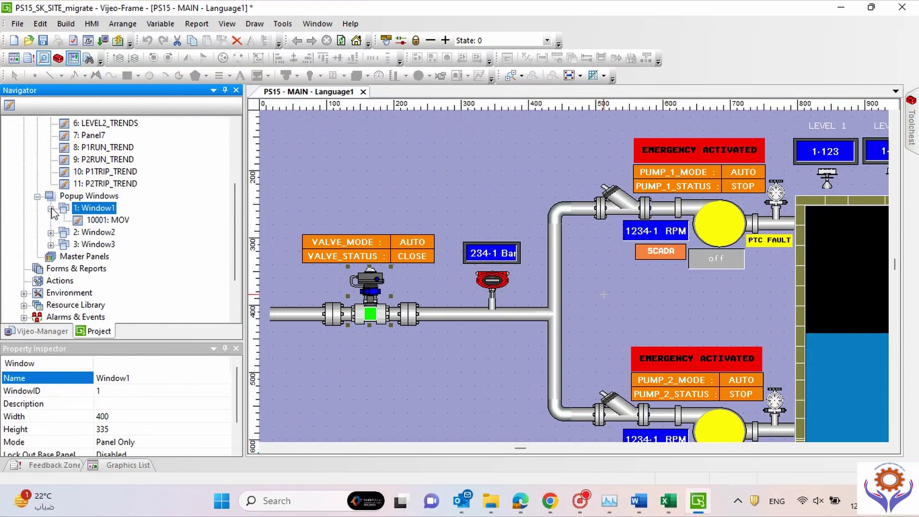
pyautogui.click(101, 220)
pyautogui.doubleClick(102, 221)
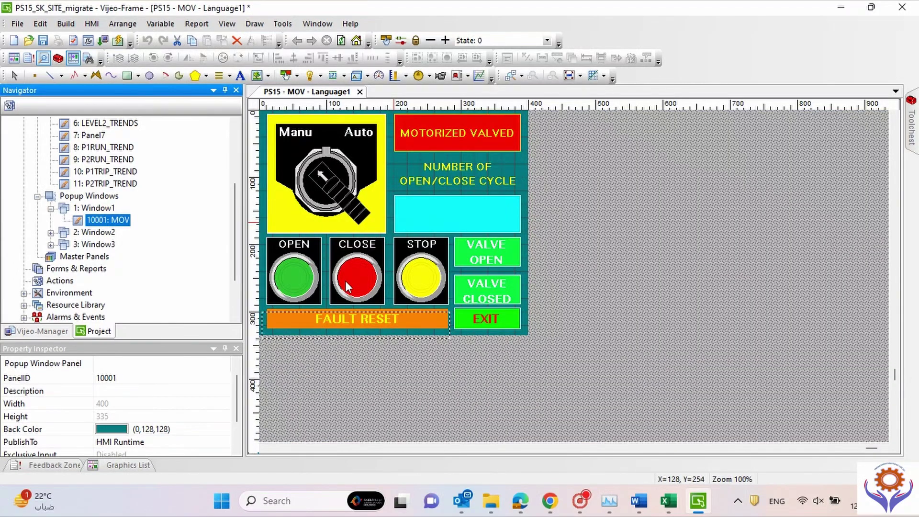
# Step: Examine the OPEN pushbutton's touch function and its destination variable, cancelling without changes
pyautogui.doubleClick(293, 276)
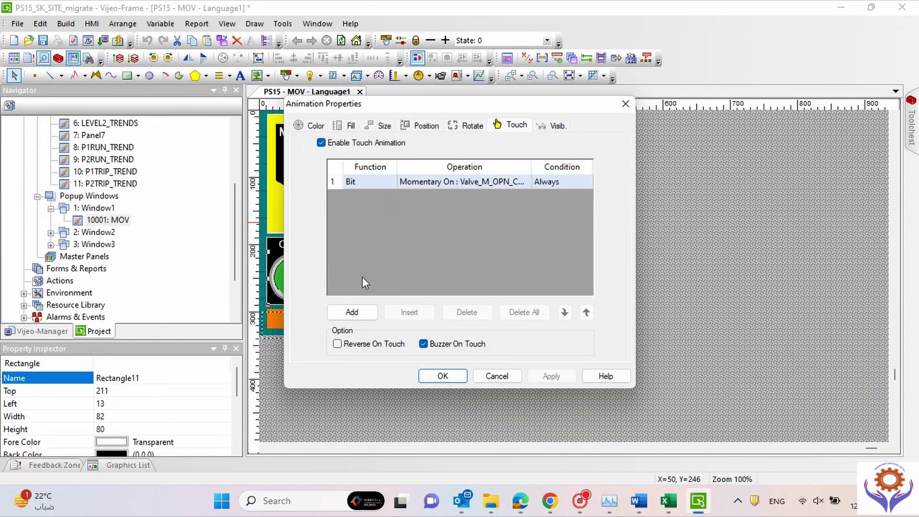
pyautogui.click(502, 180)
pyautogui.click(525, 181)
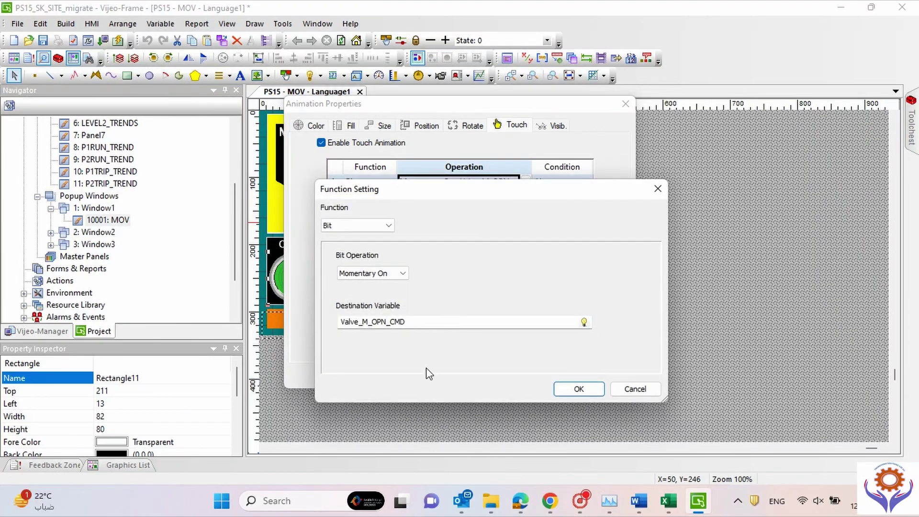
pyautogui.click(584, 321)
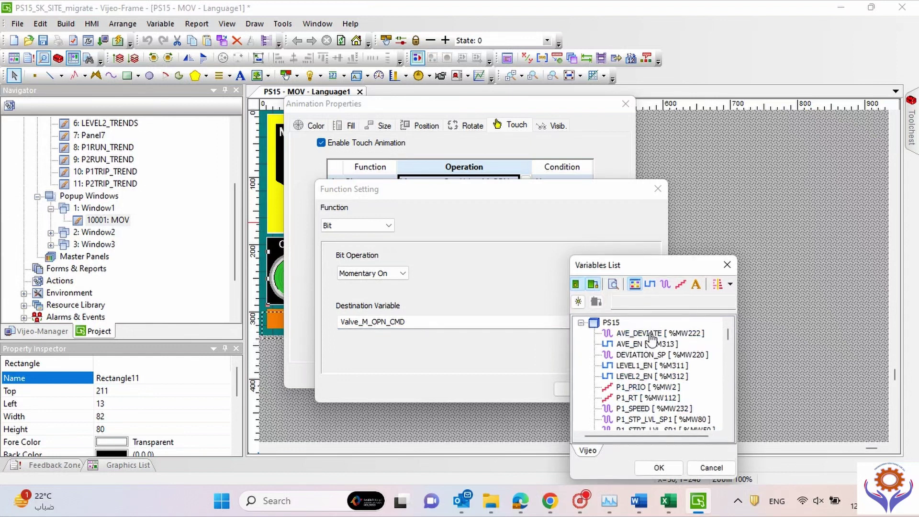
pyautogui.click(711, 468)
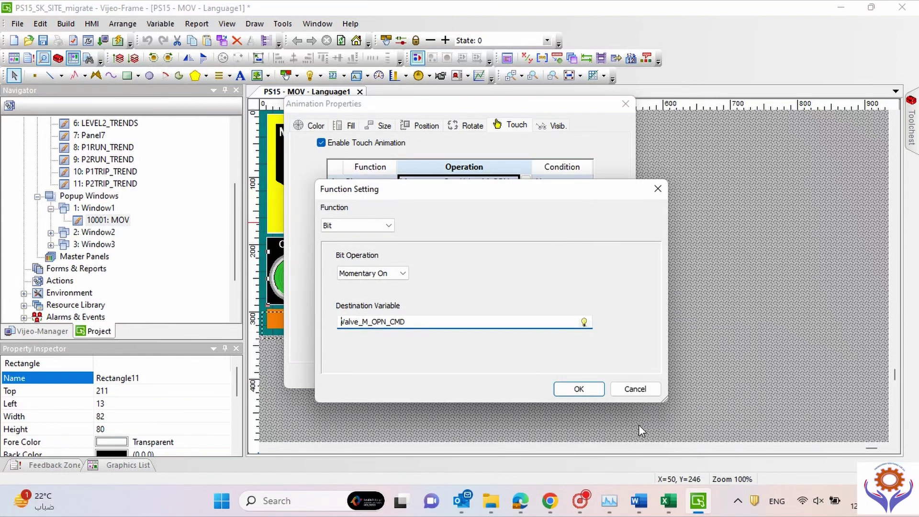
pyautogui.click(638, 390)
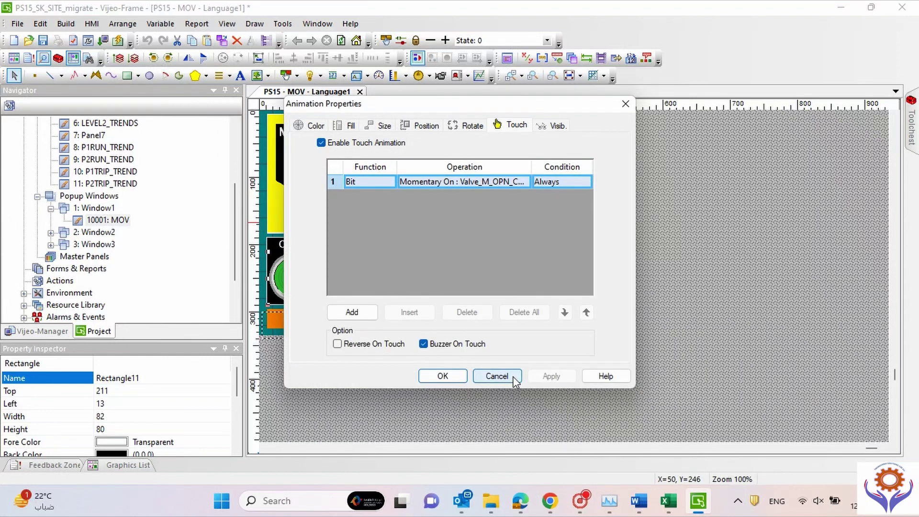
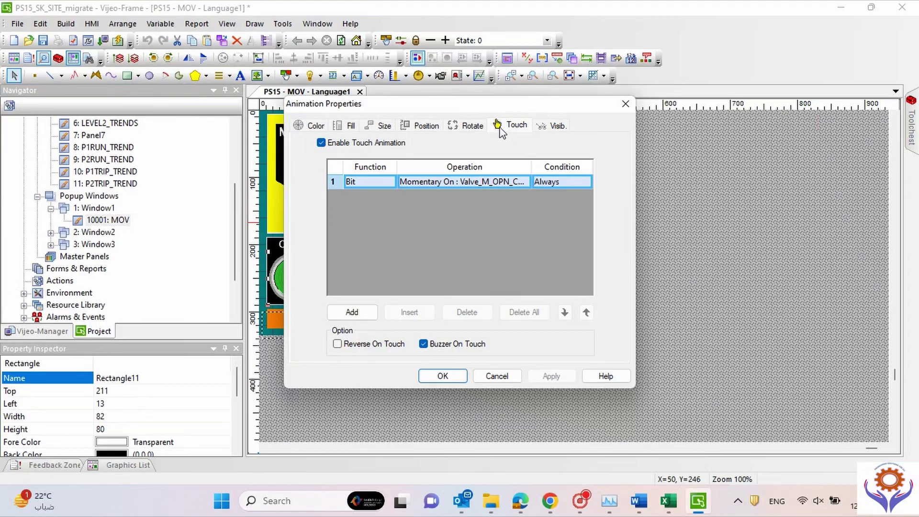
pyautogui.click(498, 377)
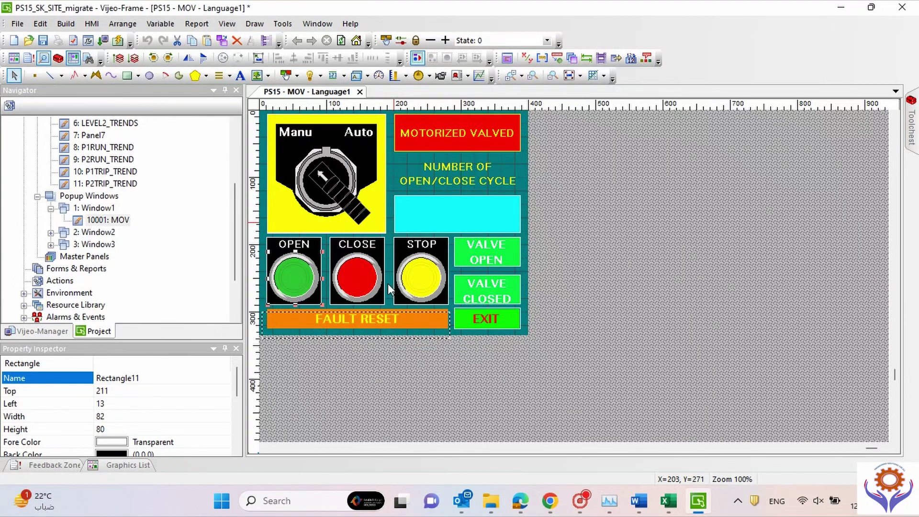
# Step: Examine the operation and variable assigned to the CLOSE pushbutton's touch animation
pyautogui.doubleClick(359, 271)
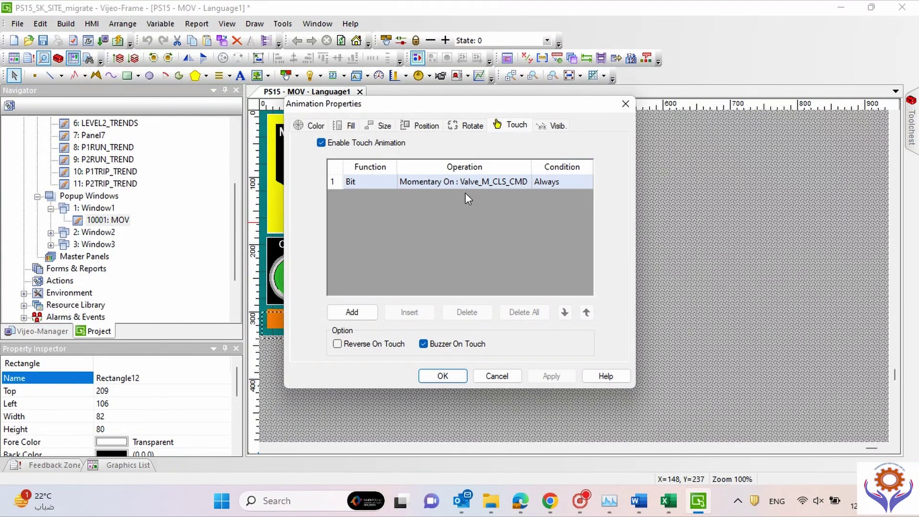
pyautogui.click(505, 187)
pyautogui.click(497, 375)
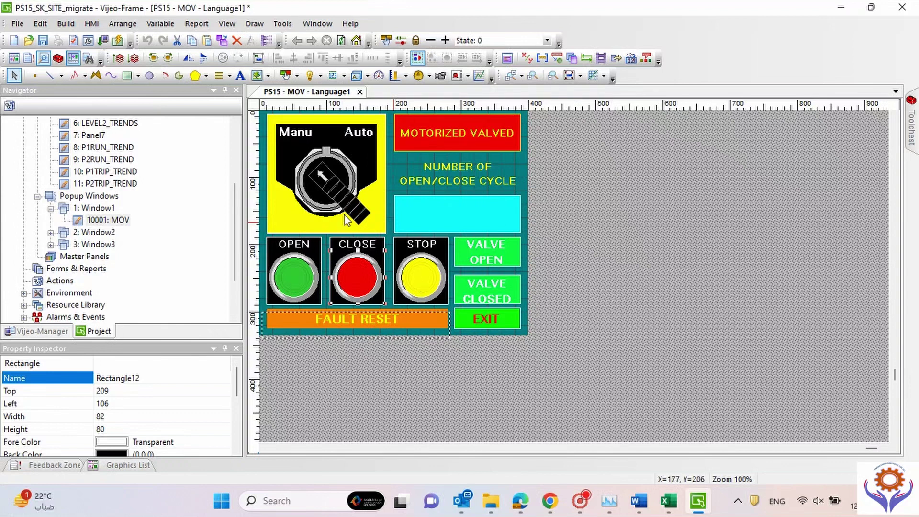
# Step: Examine the touch function and destination variable of the transparent rectangle over the Manu/Auto selector
pyautogui.doubleClick(304, 163)
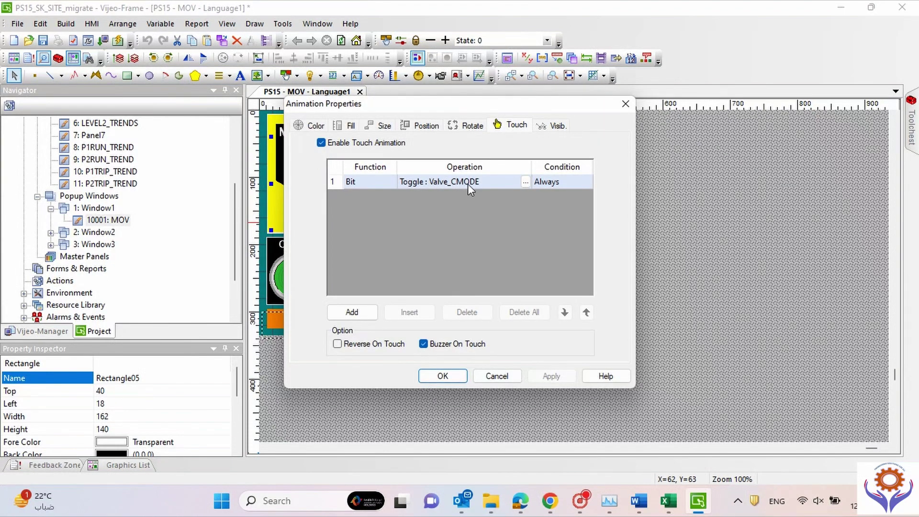
pyautogui.click(525, 183)
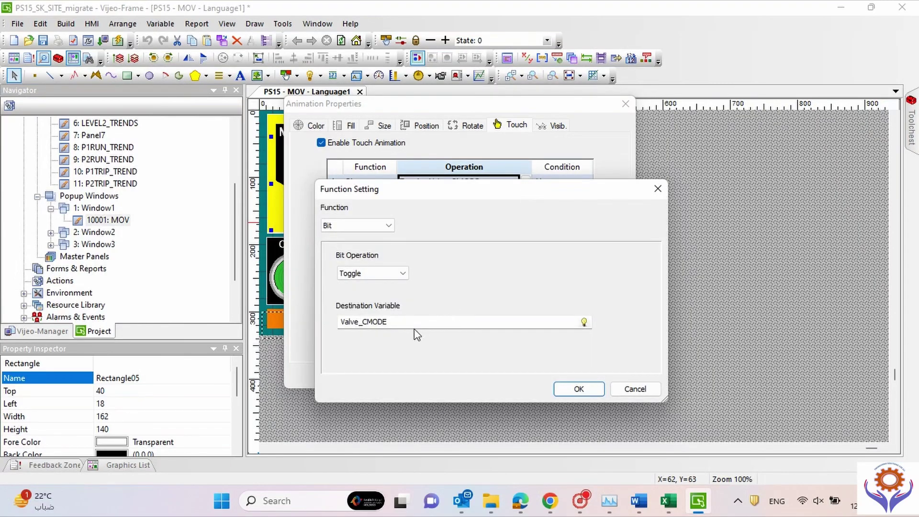
pyautogui.click(635, 389)
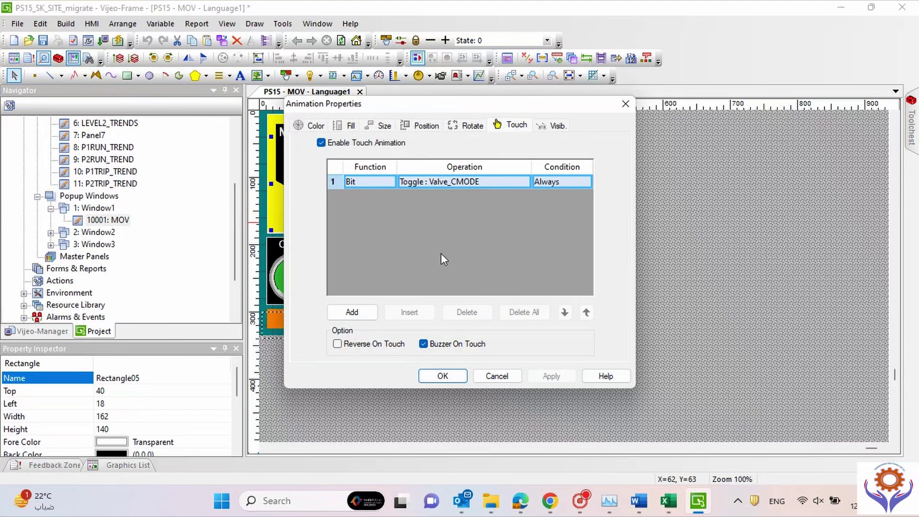
pyautogui.click(497, 376)
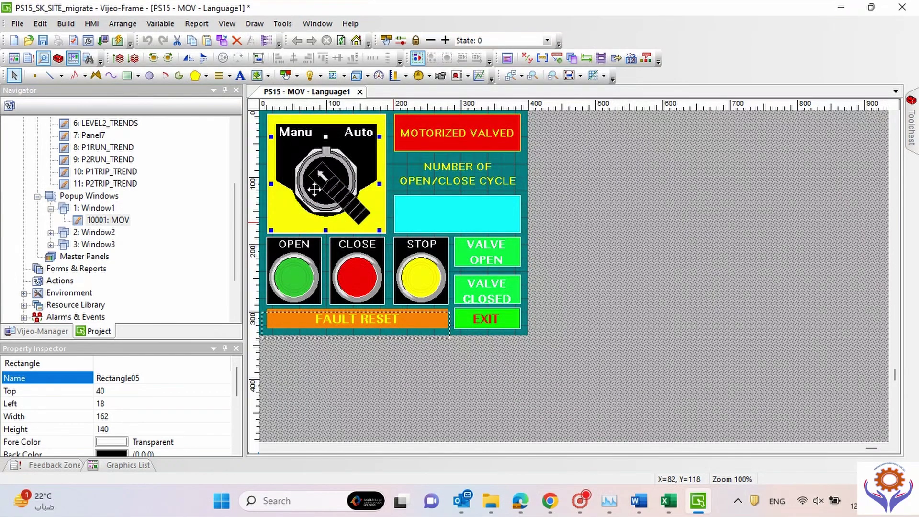
# Step: Move the selector's transparent touch rectangle to about Top 80, Left 0, and check the selector group's visibility animation
pyautogui.moveTo(318, 173); pyautogui.dragTo(308, 209)
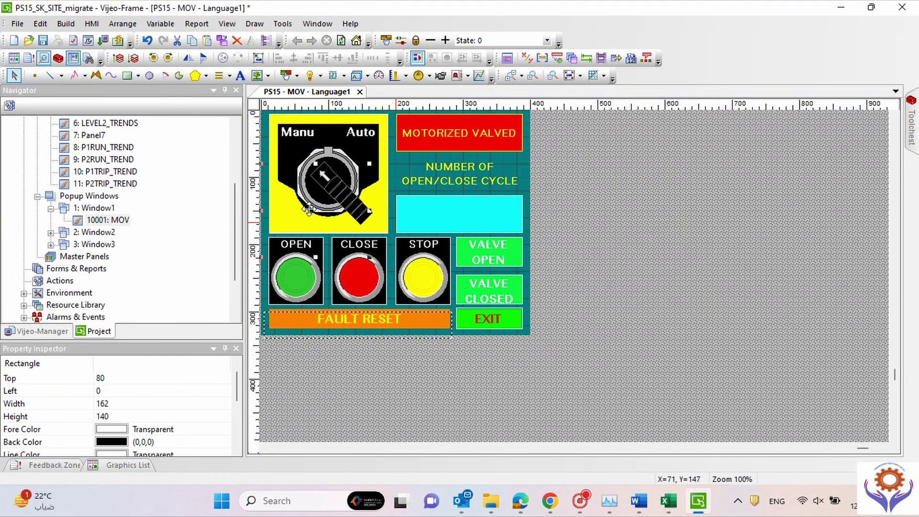
pyautogui.doubleClick(302, 140)
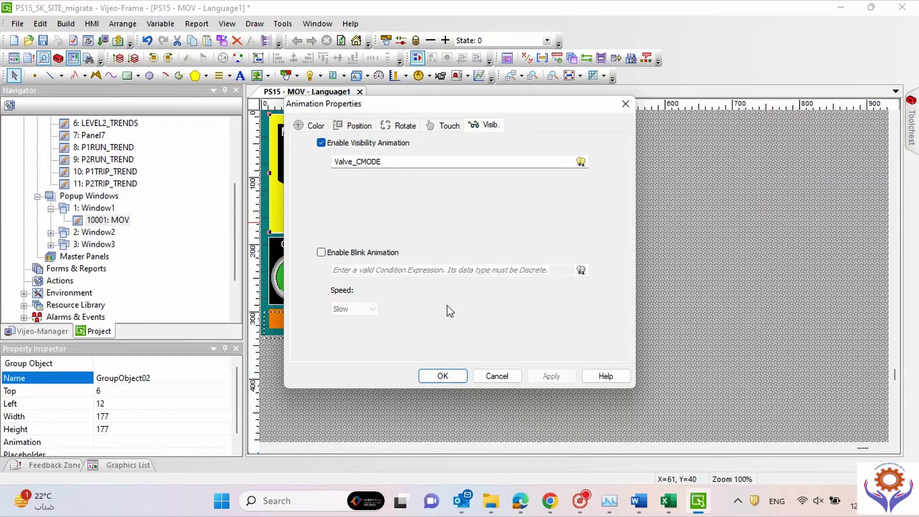
pyautogui.click(500, 374)
pyautogui.doubleClick(374, 156)
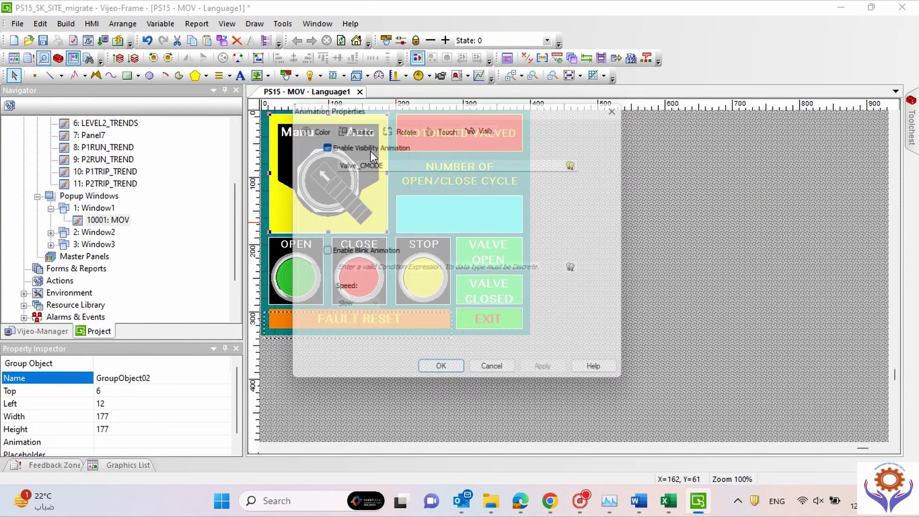
pyautogui.click(496, 375)
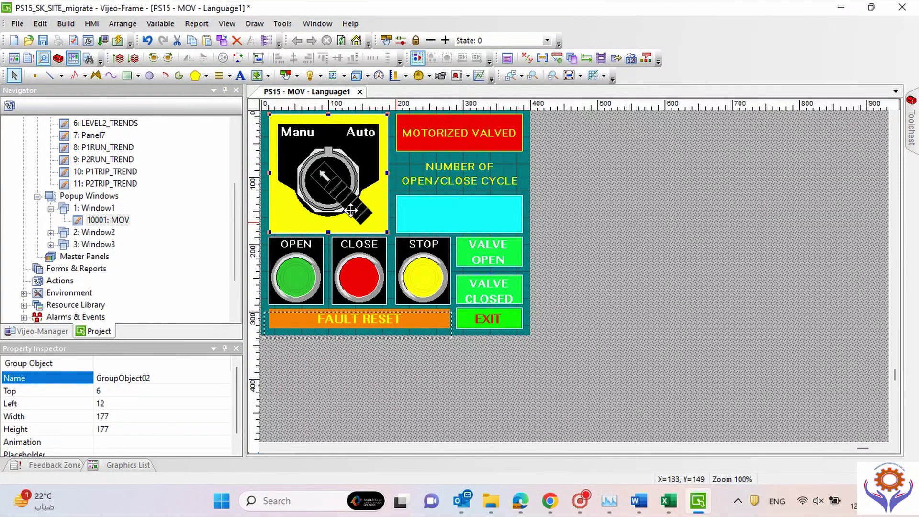
# Step: Move the front selector group to about Top 23, Left 103, and recheck the transparent rectangle's touch function
pyautogui.moveTo(324, 192); pyautogui.dragTo(385, 203)
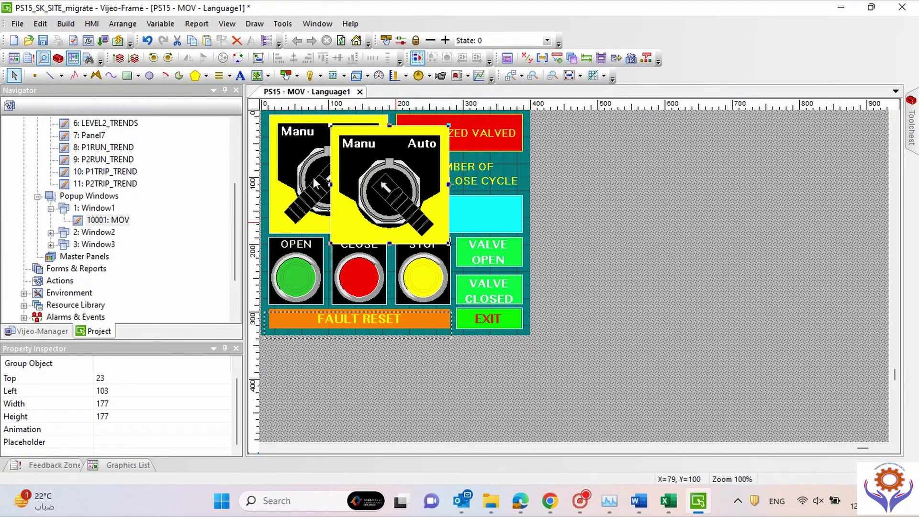
pyautogui.doubleClick(312, 176)
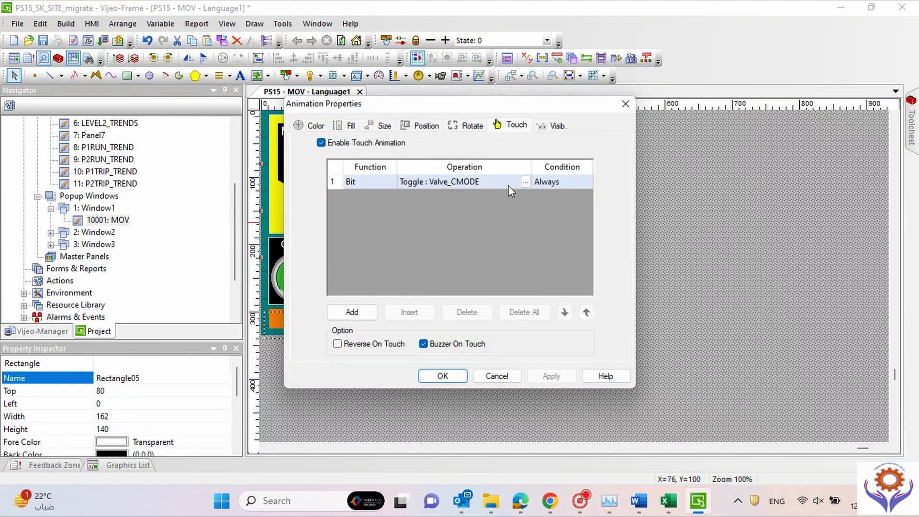
pyautogui.click(515, 183)
pyautogui.click(525, 181)
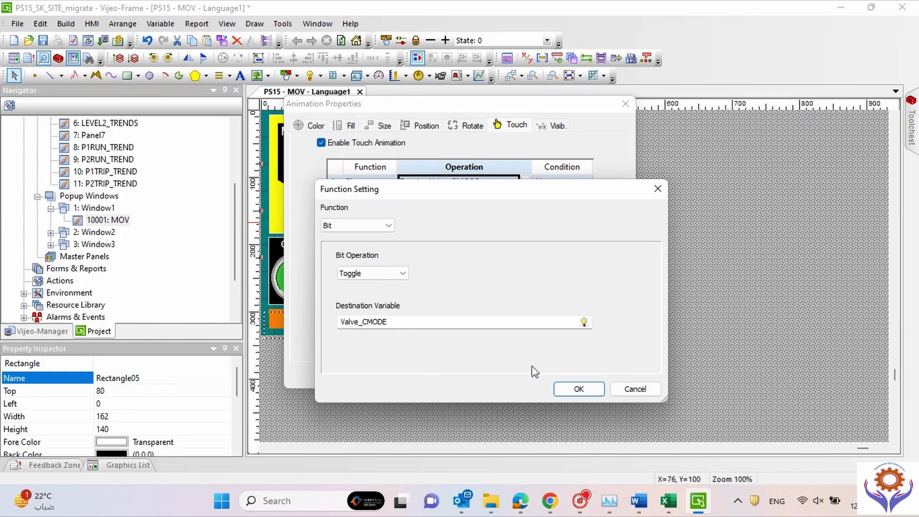
pyautogui.click(635, 389)
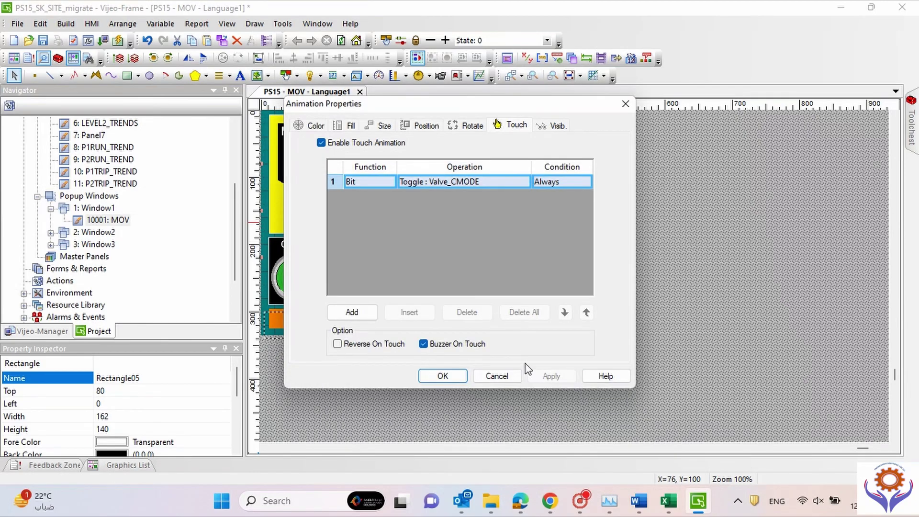
pyautogui.click(496, 375)
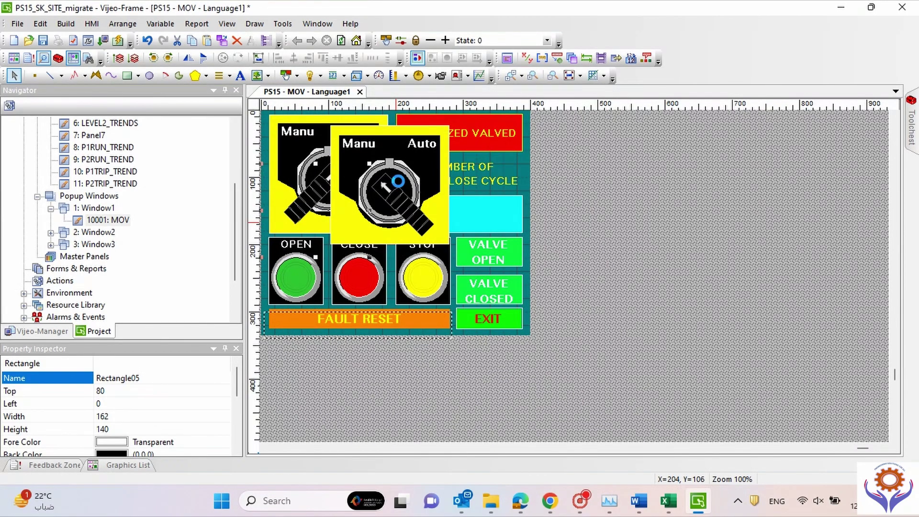
# Step: Check the visibility condition of the displaced selector group, and select the selector group behind it
pyautogui.doubleClick(401, 186)
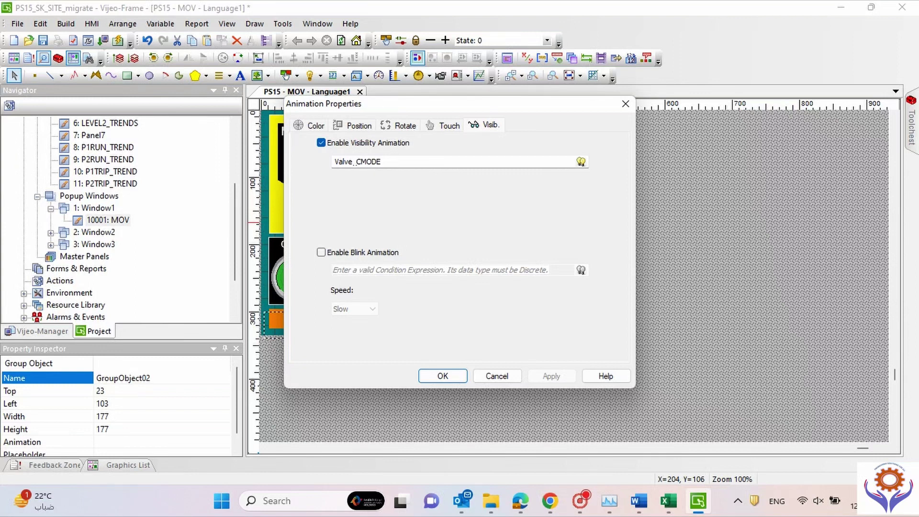
pyautogui.click(498, 377)
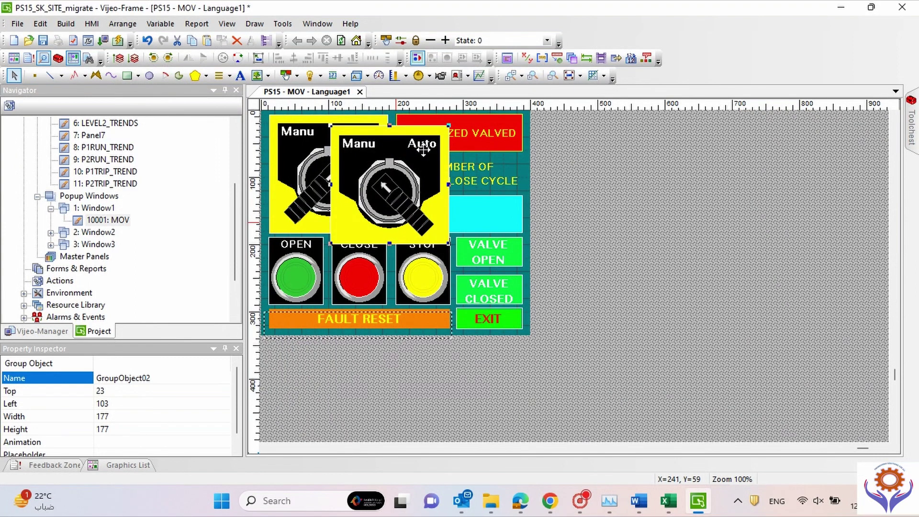
pyautogui.click(312, 157)
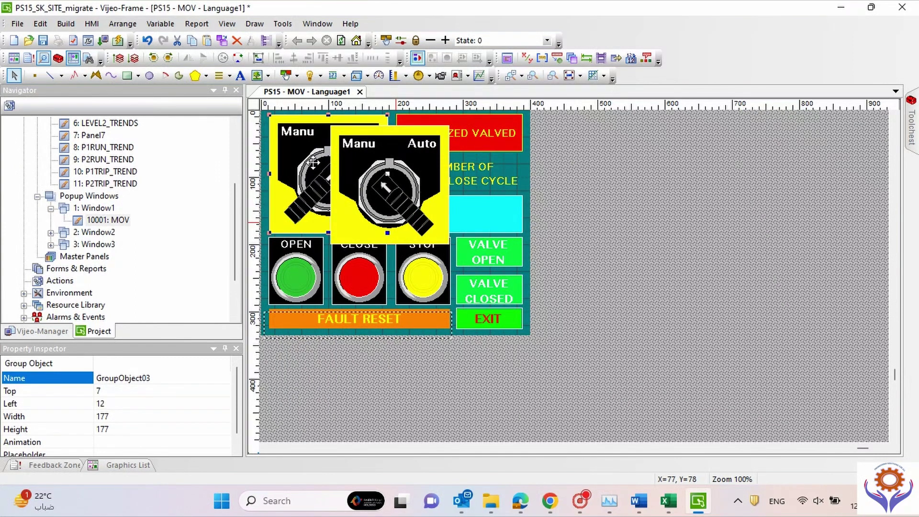
# Step: Check the text settings of the VALVE OPEN label and close them without changes
pyautogui.click(515, 268)
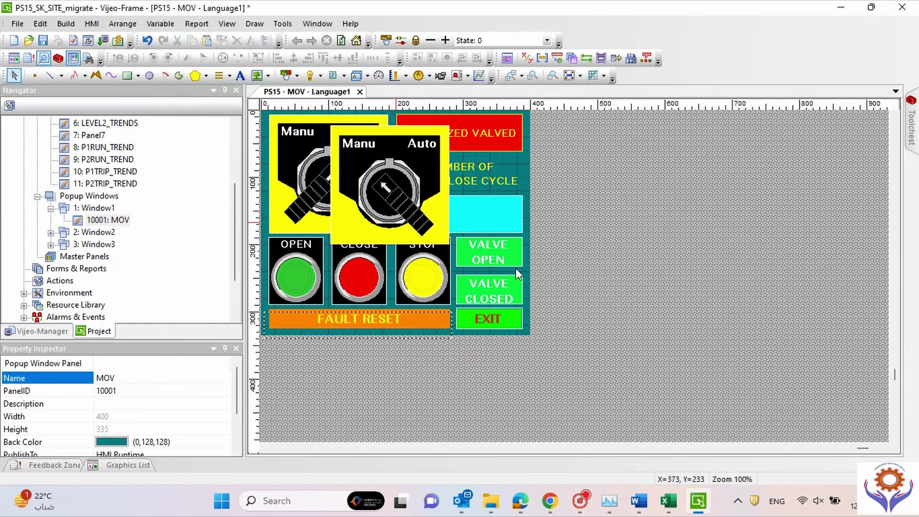
pyautogui.doubleClick(489, 260)
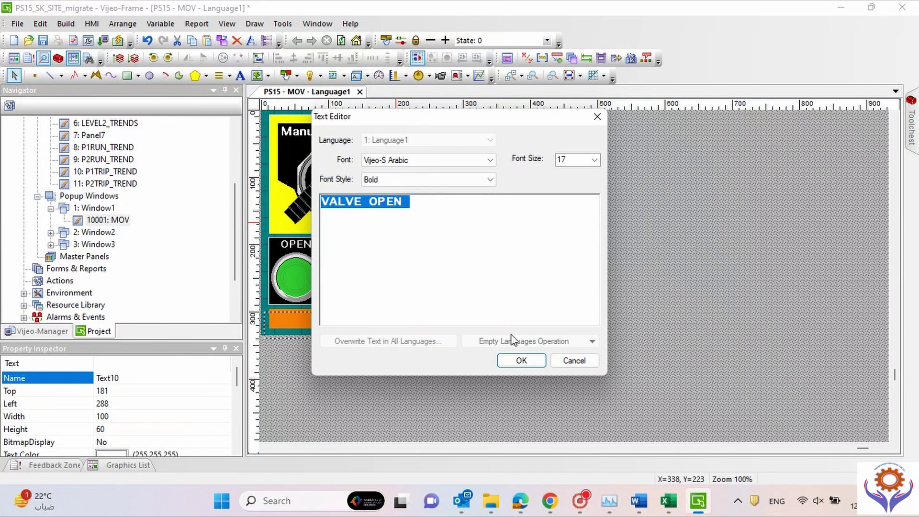
pyautogui.click(570, 362)
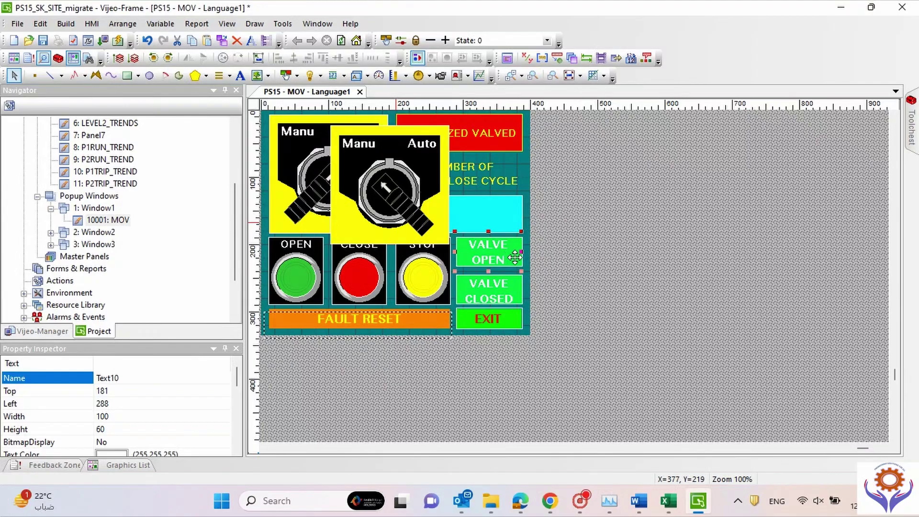
# Step: Check the text settings of the VALVE CLOSED label and close them without changes
pyautogui.click(515, 288)
pyautogui.doubleClick(515, 287)
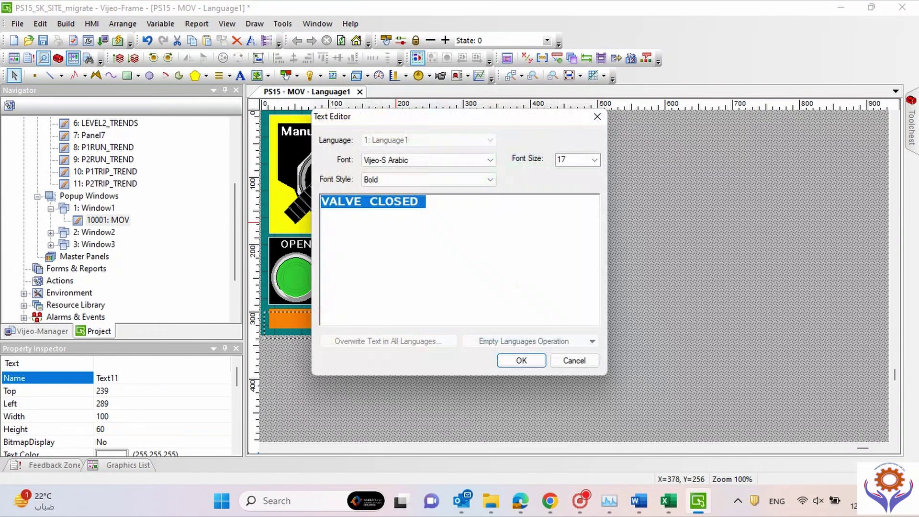
pyautogui.click(569, 362)
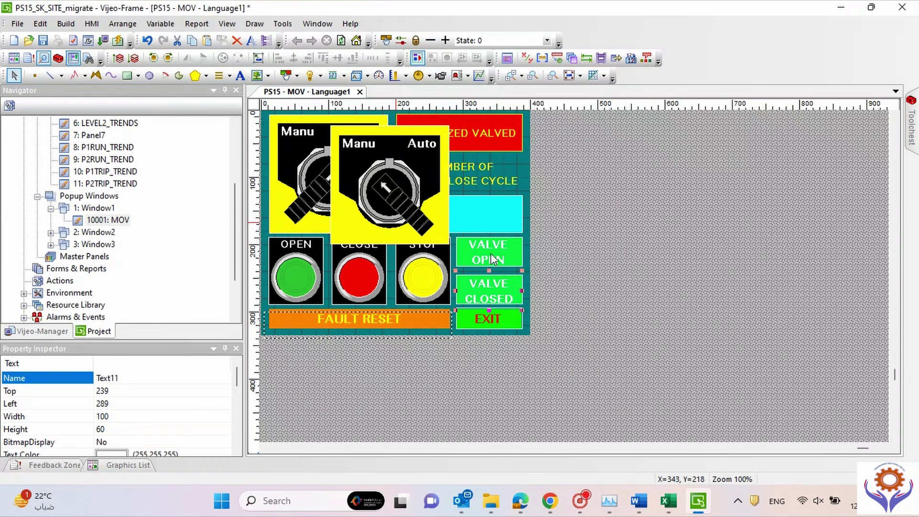
# Step: Check the VALVE OPEN label's text settings and visibility animation, closing both without changes
pyautogui.click(490, 254)
pyautogui.doubleClick(491, 252)
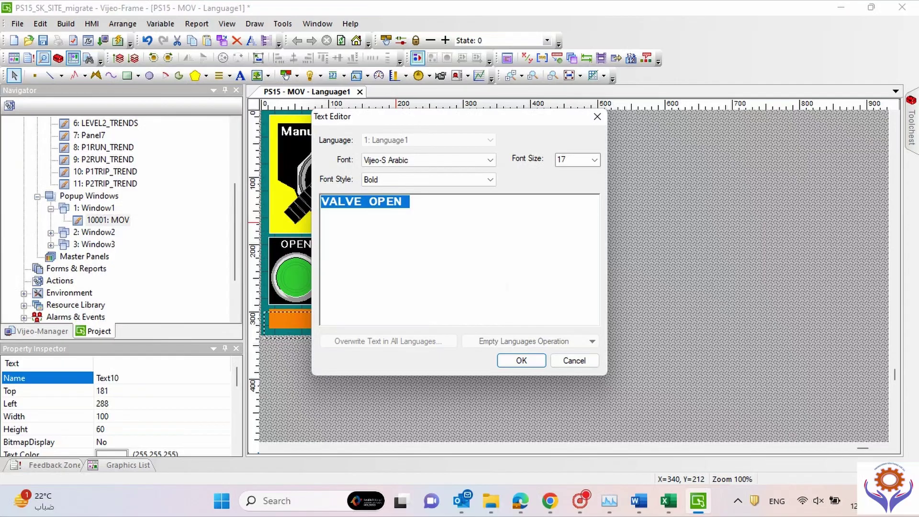
pyautogui.click(574, 360)
pyautogui.rightClick(494, 259)
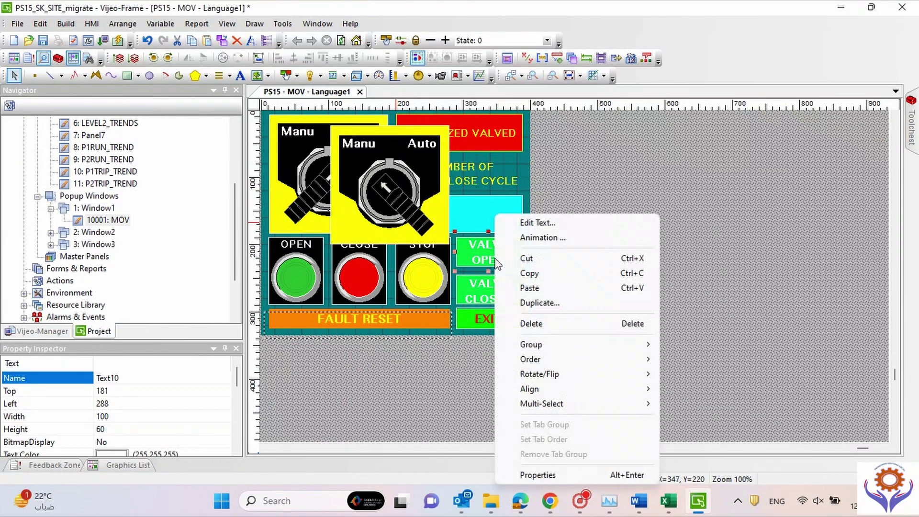
pyautogui.click(540, 242)
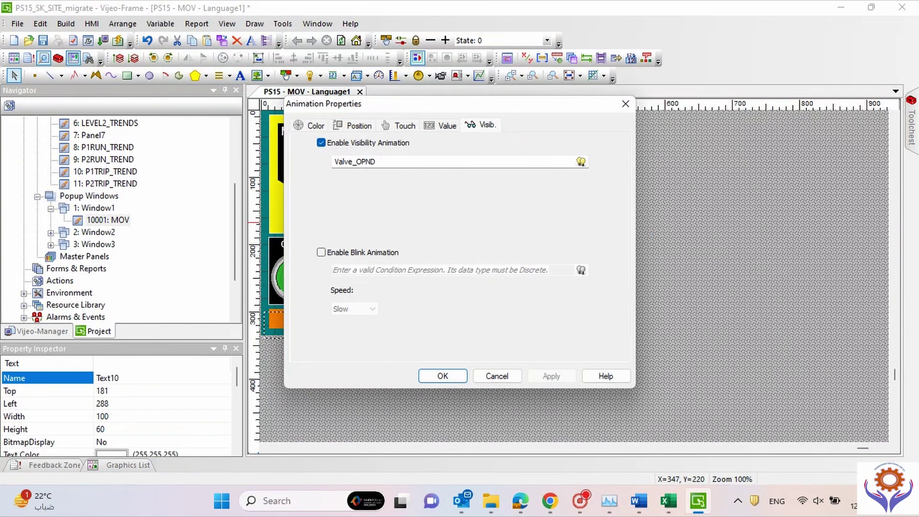
pyautogui.click(512, 376)
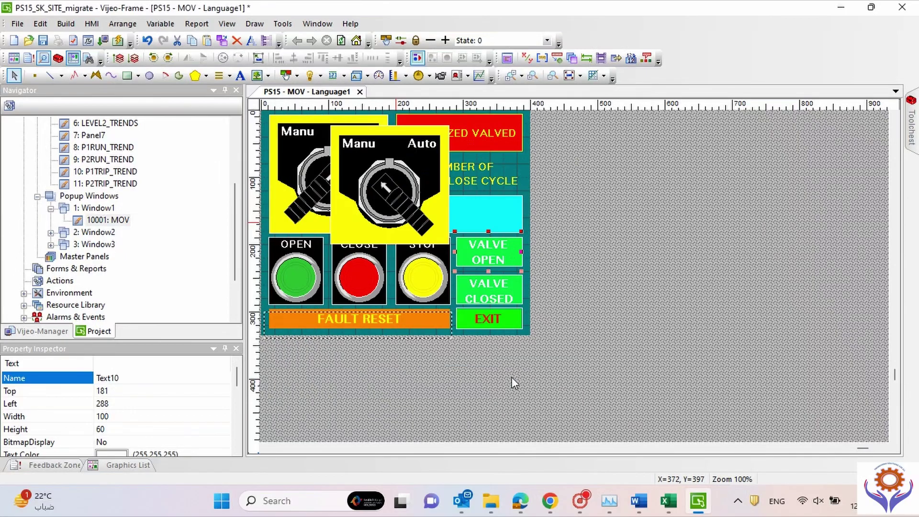
# Step: Check the EXIT label's text settings and its color and position animation settings, leaving everything unchanged
pyautogui.click(505, 299)
pyautogui.doubleClick(505, 321)
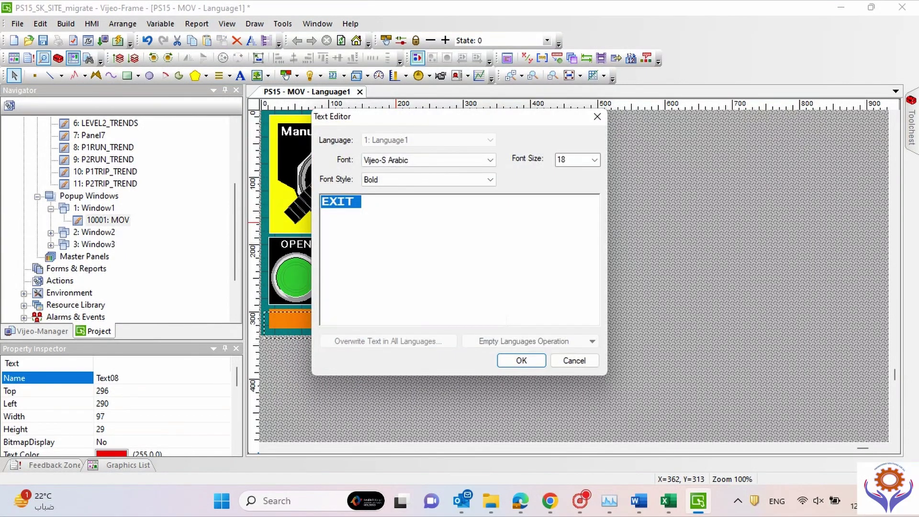
pyautogui.click(571, 357)
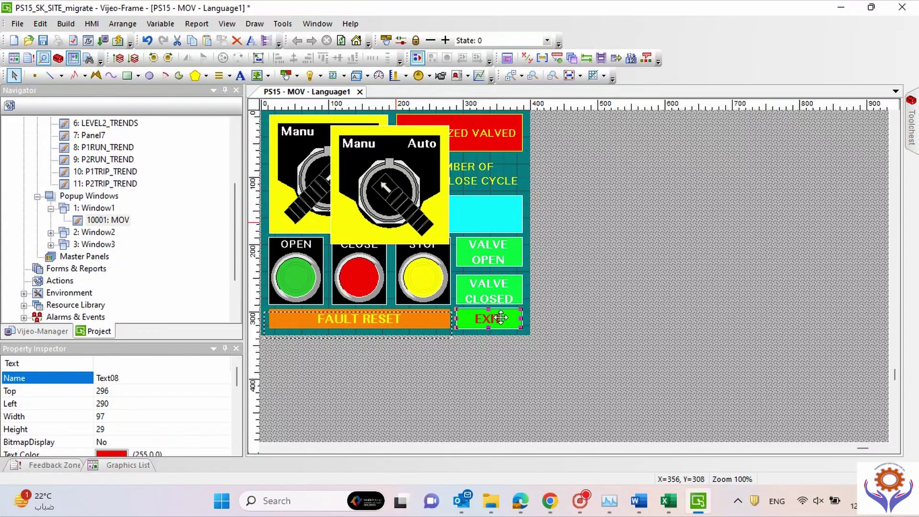
pyautogui.rightClick(500, 318)
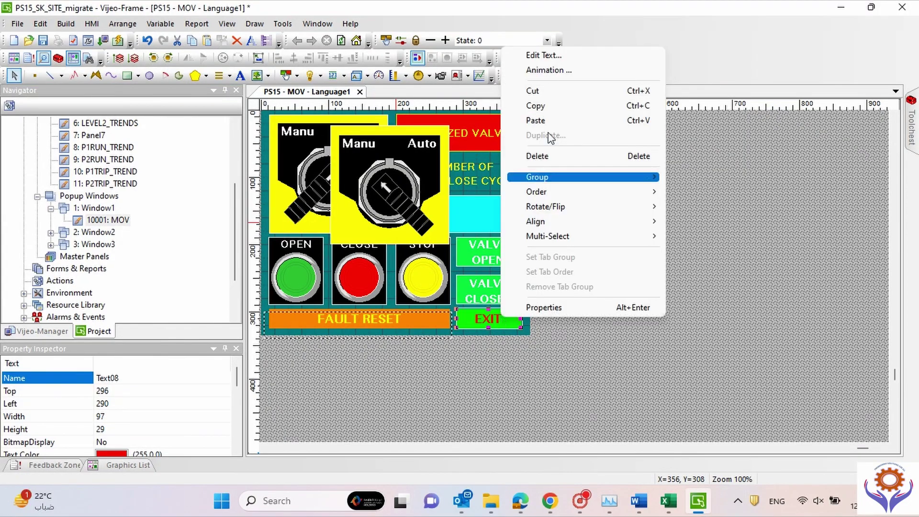
pyautogui.click(543, 69)
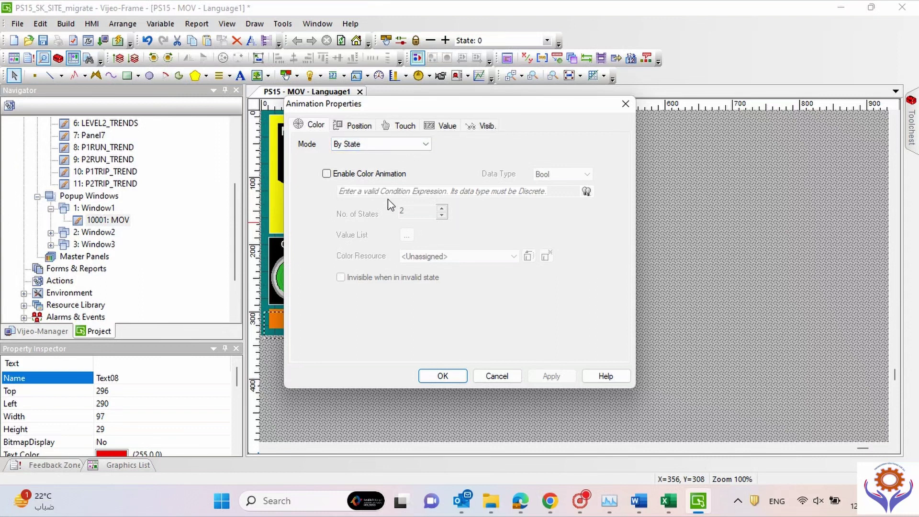
pyautogui.click(358, 125)
pyautogui.click(309, 124)
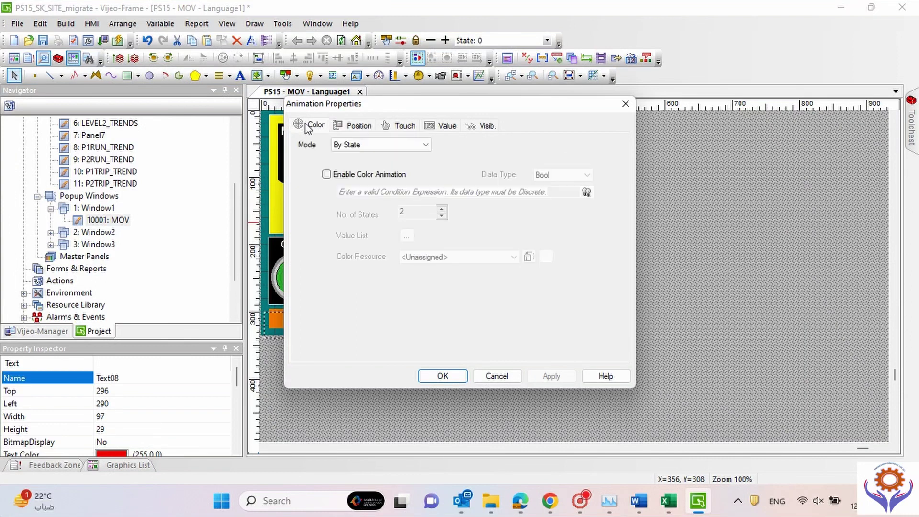
pyautogui.click(500, 377)
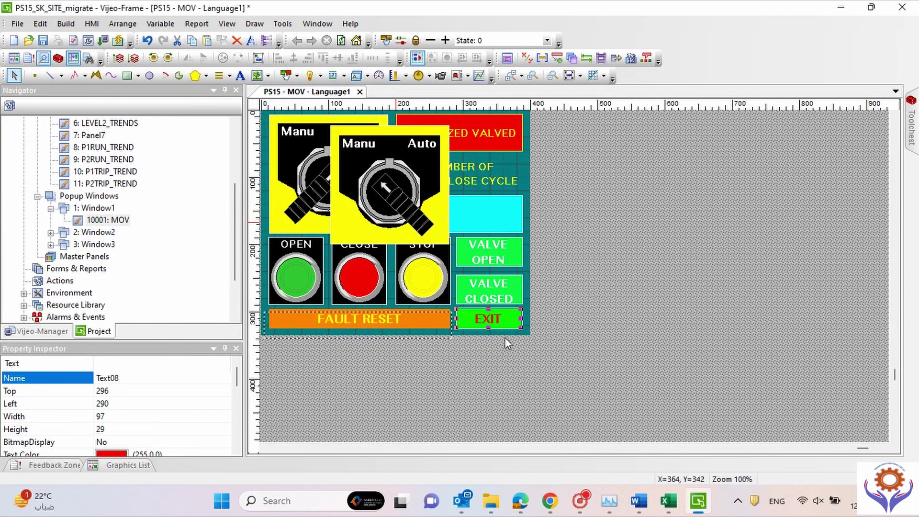
# Step: Move the EXIT label off the rectangle beneath it, to about Top 320, Left 340
pyautogui.doubleClick(489, 319)
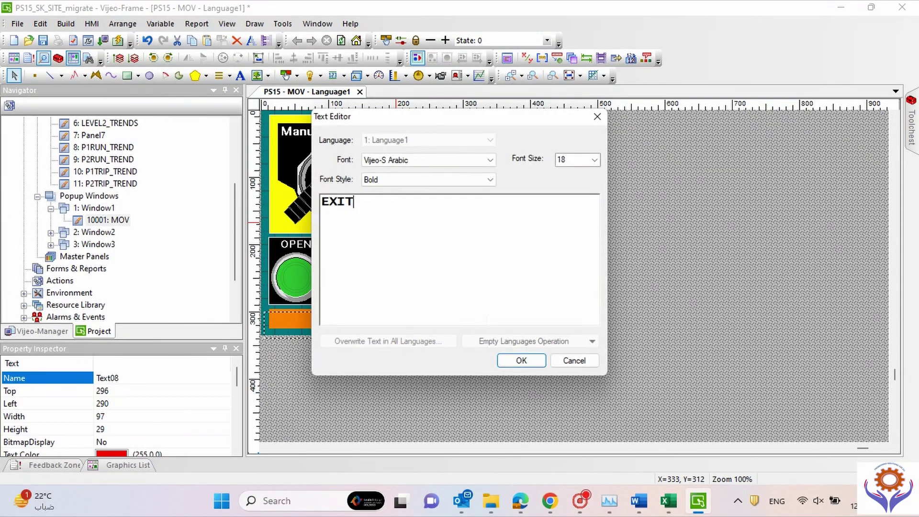
pyautogui.click(561, 362)
pyautogui.click(558, 356)
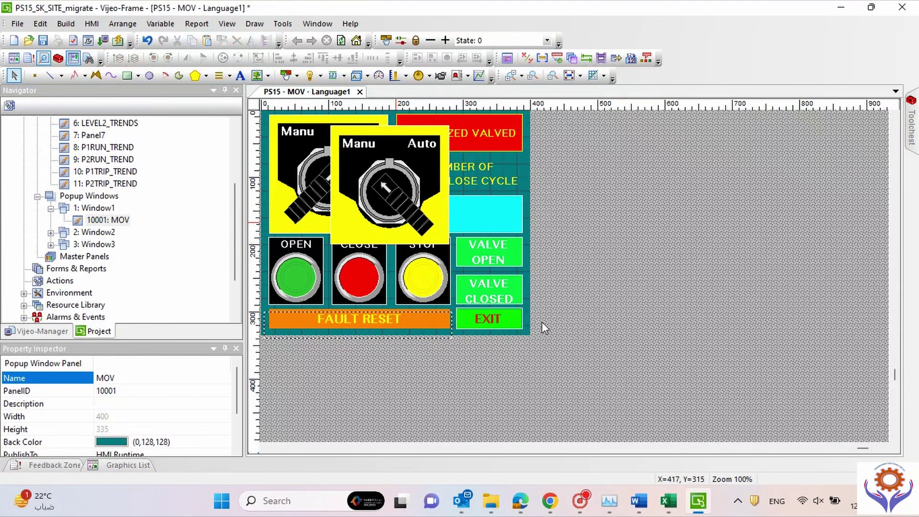
pyautogui.click(498, 318)
pyautogui.moveTo(480, 318); pyautogui.dragTo(514, 334)
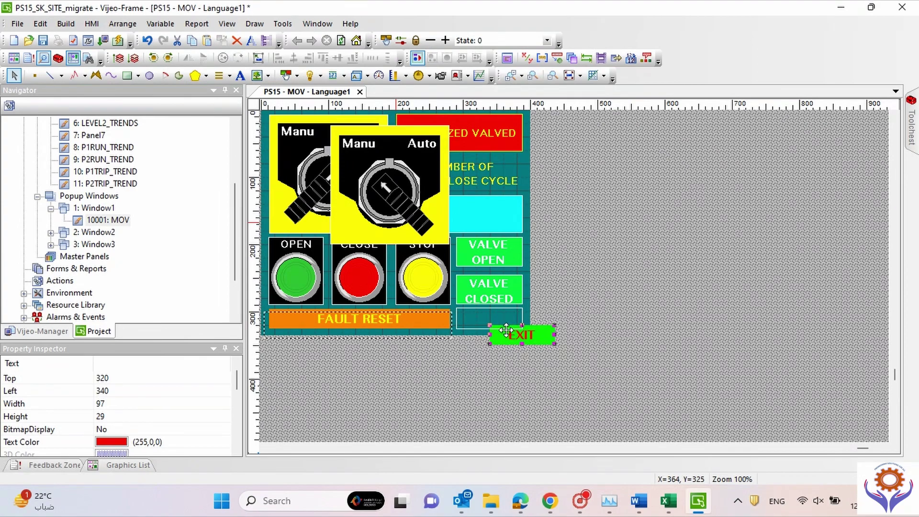
# Step: Recheck the animation properties of the displaced EXIT label and close them without changes
pyautogui.doubleClick(492, 310)
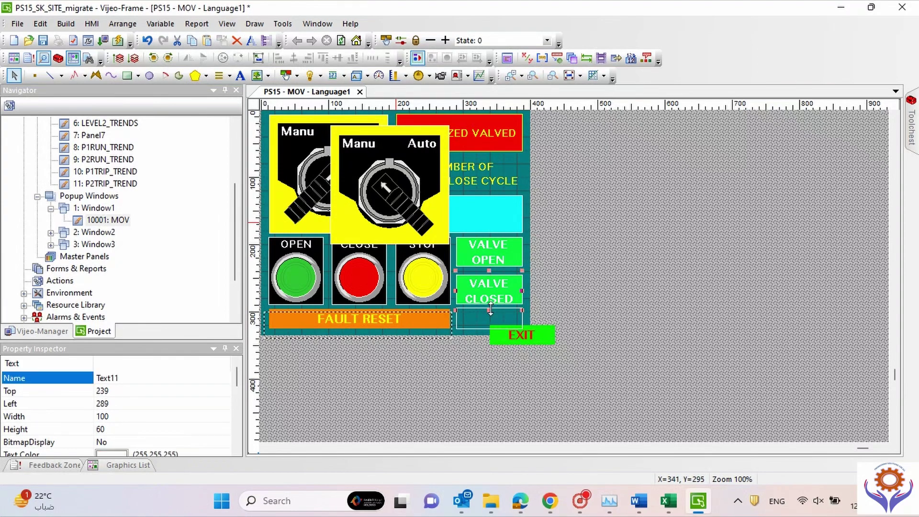
pyautogui.click(568, 361)
pyautogui.click(506, 336)
pyautogui.rightClick(506, 336)
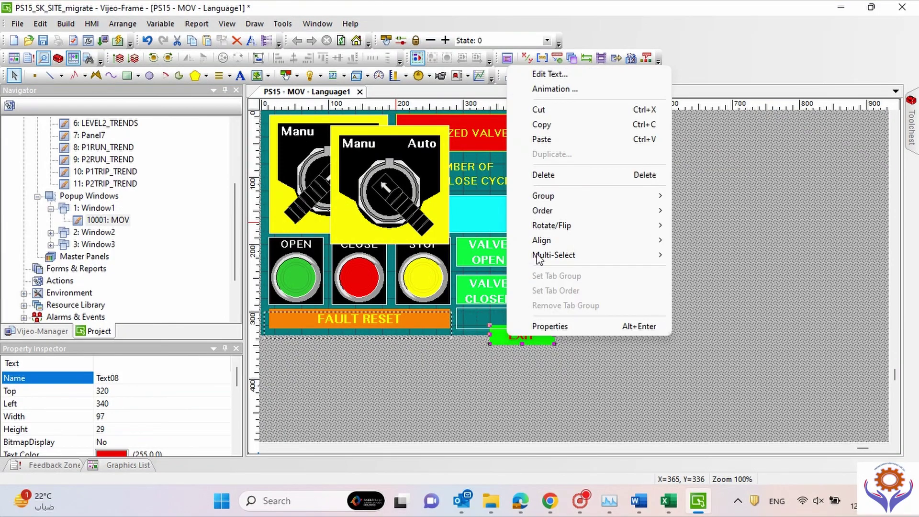
pyautogui.click(542, 91)
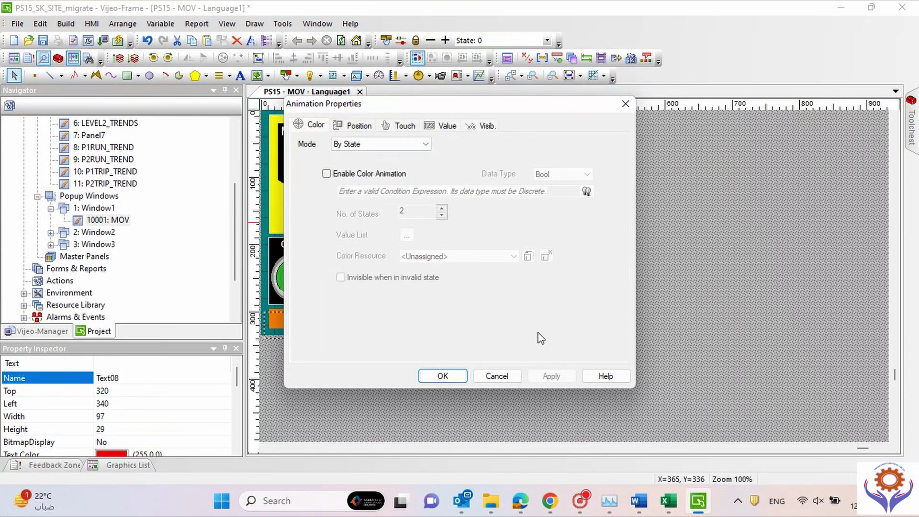
pyautogui.click(505, 378)
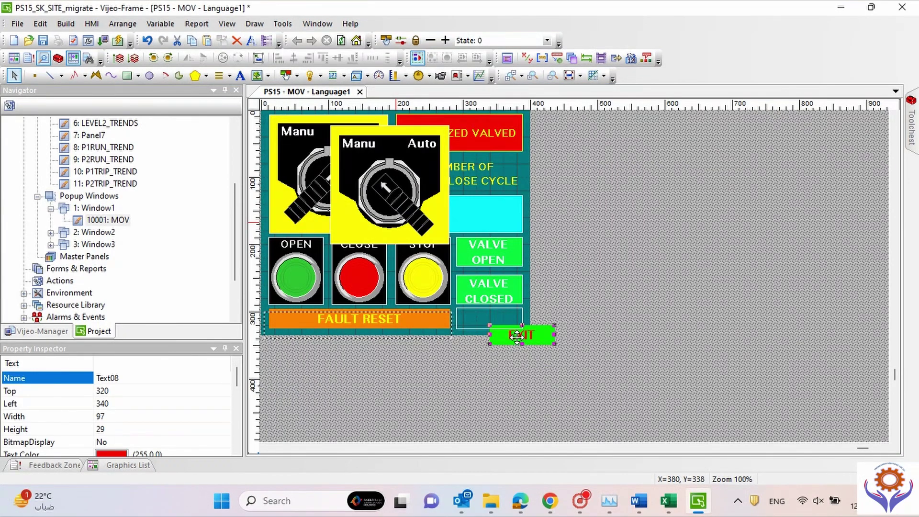
# Step: Move the EXIT label to about Top 331, Left 300, and check the touch animation of the transparent rectangle it covered
pyautogui.moveTo(517, 336); pyautogui.dragTo(483, 341)
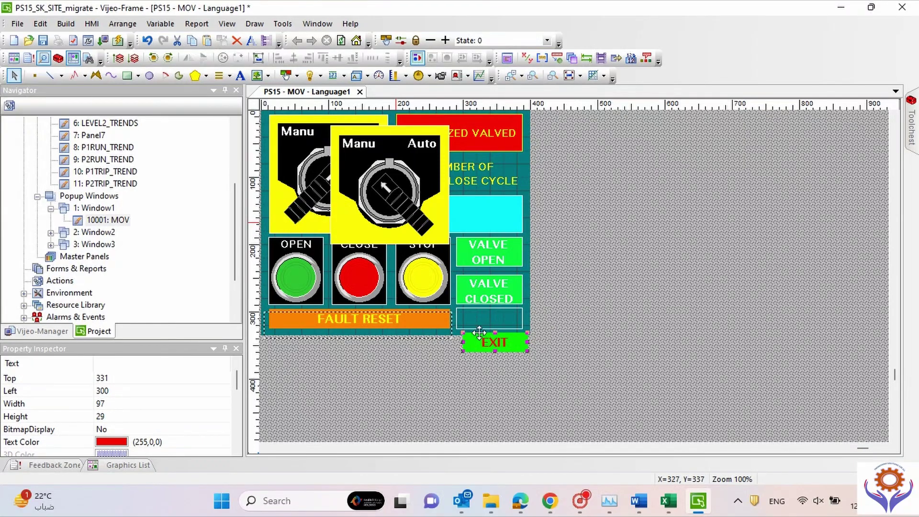
pyautogui.click(458, 311)
pyautogui.rightClick(458, 311)
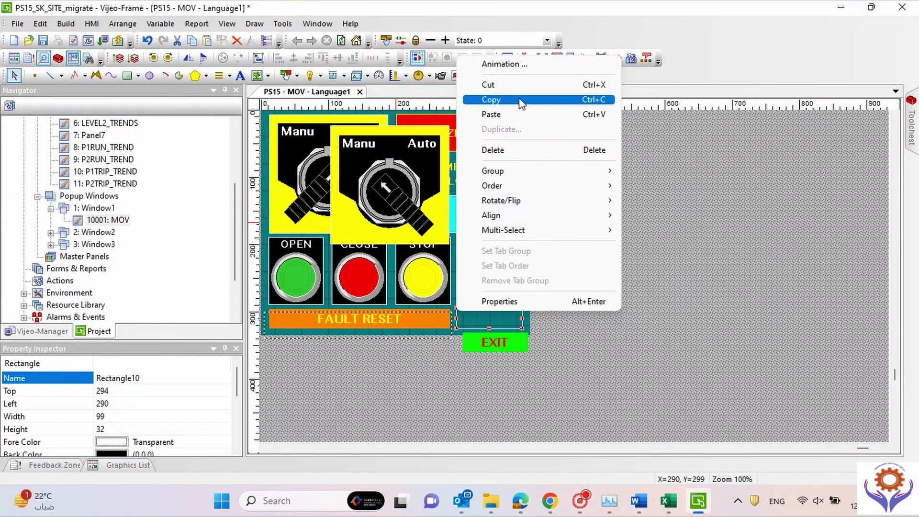
pyautogui.click(513, 67)
pyautogui.click(446, 185)
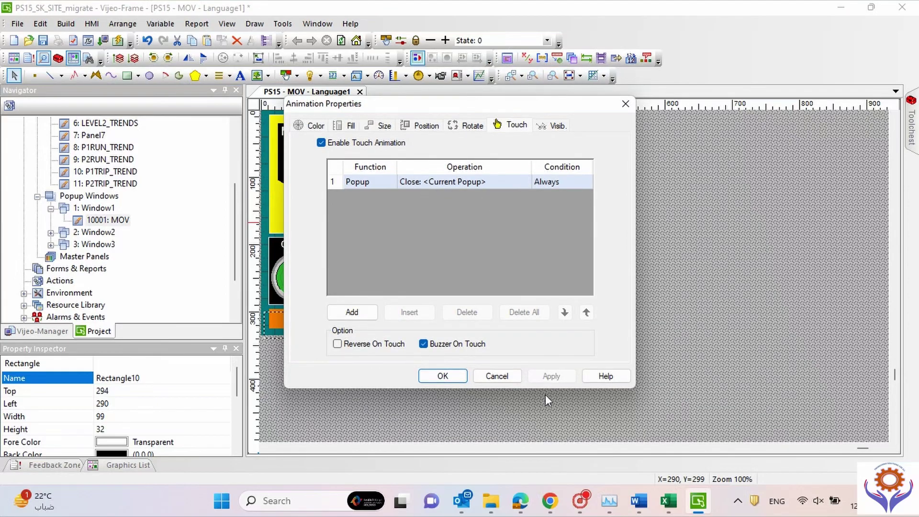
pyautogui.click(496, 376)
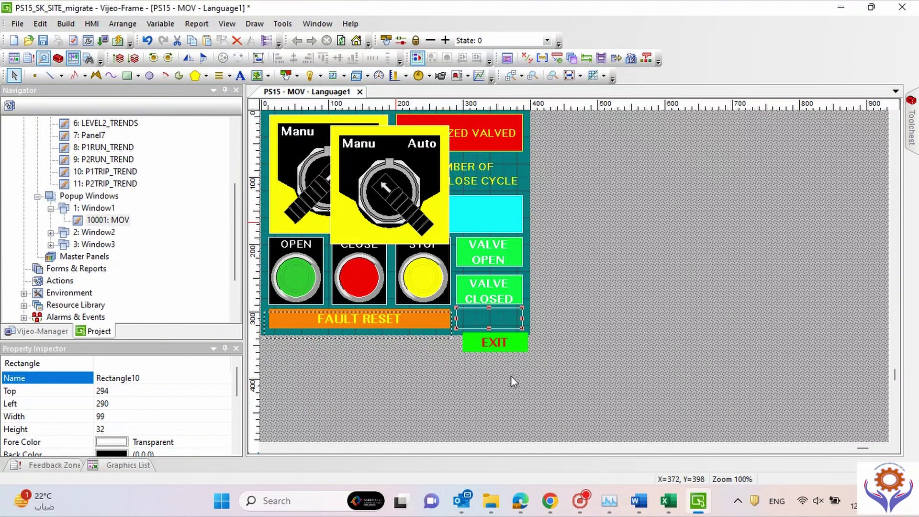
# Step: Inspect the transparent exit rectangle's popup touch function and its available panel names, cancelling without changes
pyautogui.doubleClick(460, 314)
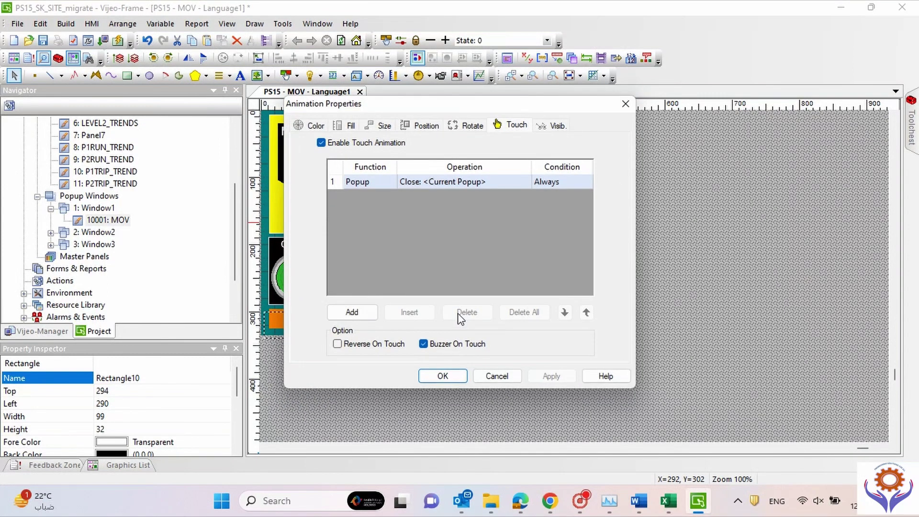
pyautogui.doubleClick(524, 183)
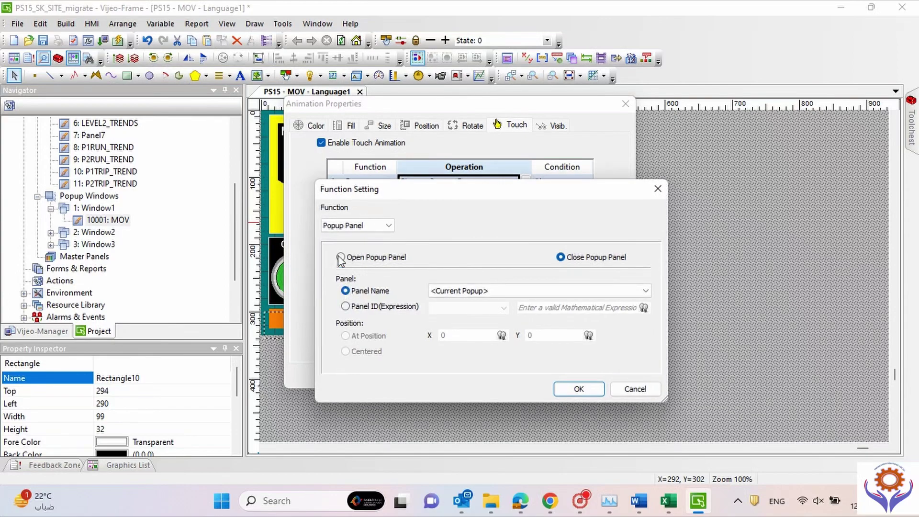
pyautogui.click(383, 226)
pyautogui.click(382, 228)
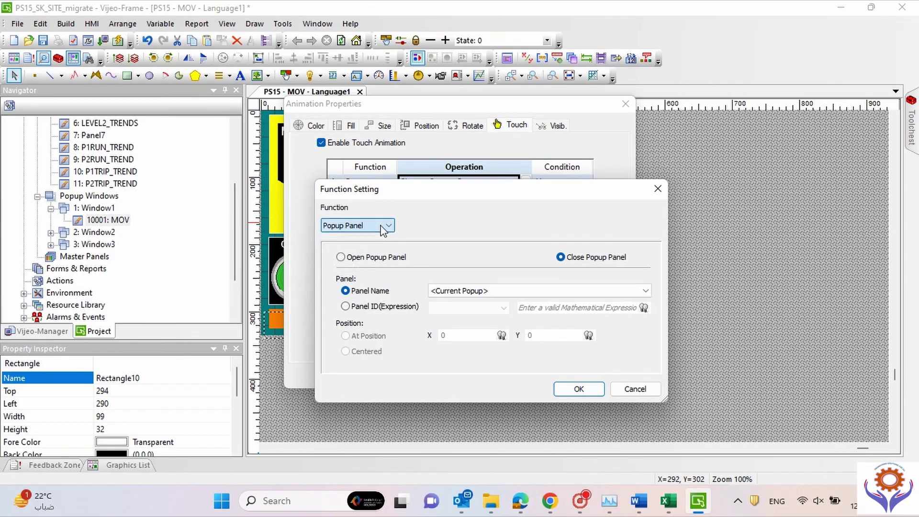
pyautogui.click(650, 296)
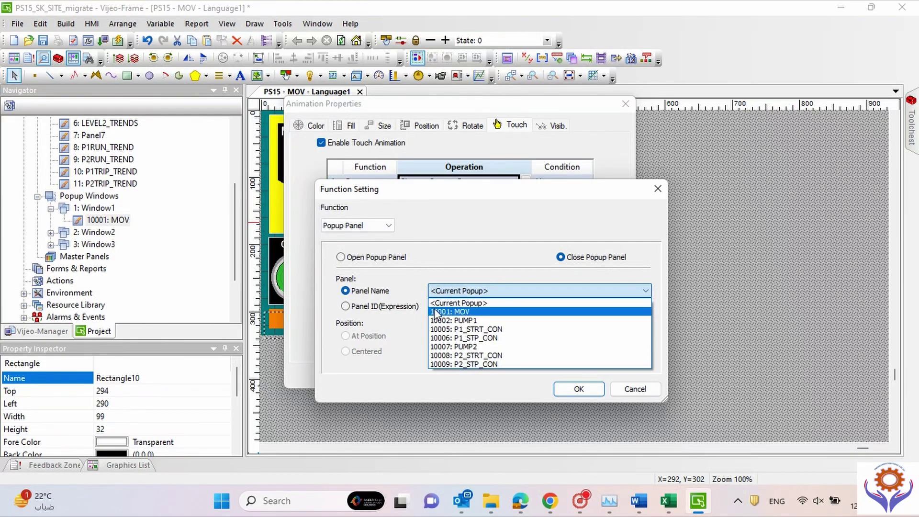
pyautogui.click(492, 268)
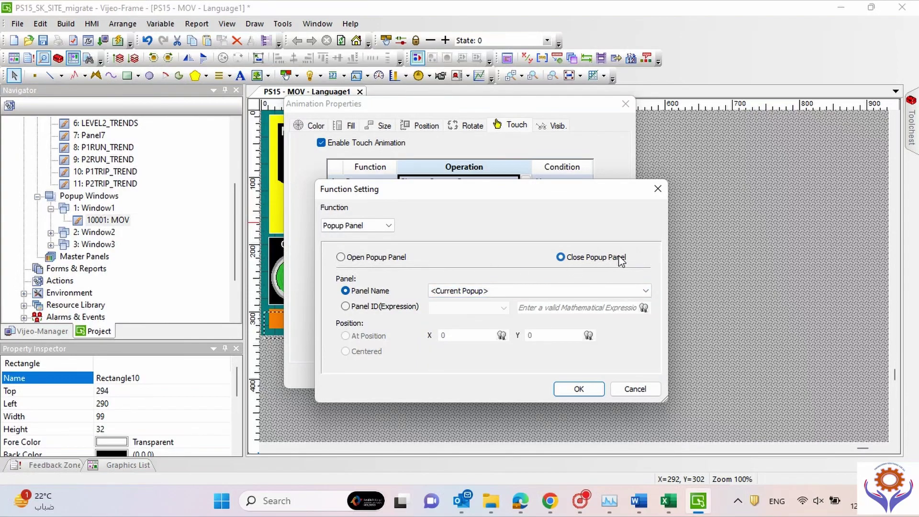
pyautogui.click(633, 389)
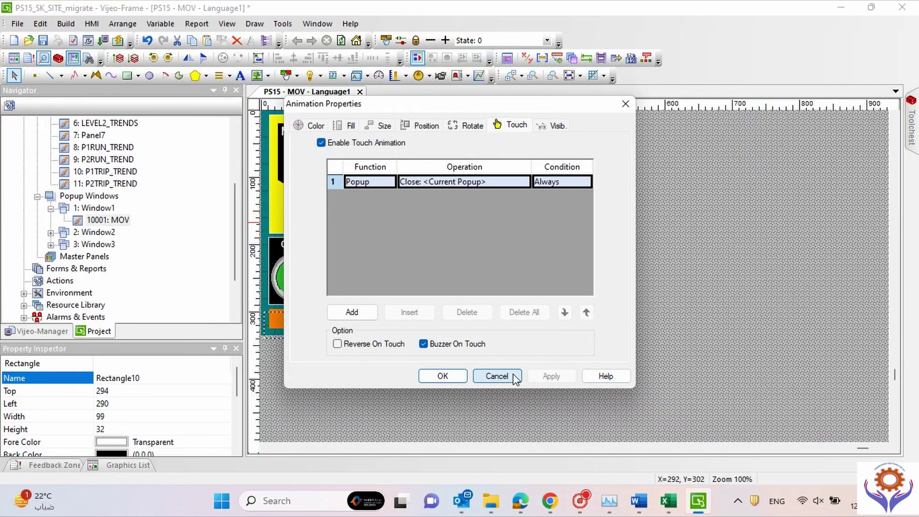
pyautogui.click(513, 376)
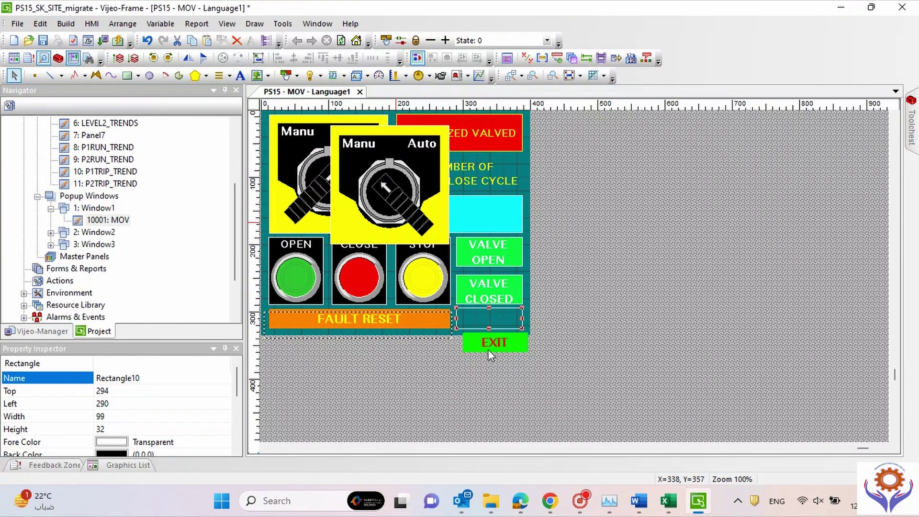
# Step: Close the MOV popup panel and return to the start of the PS15 project tree
pyautogui.click(482, 326)
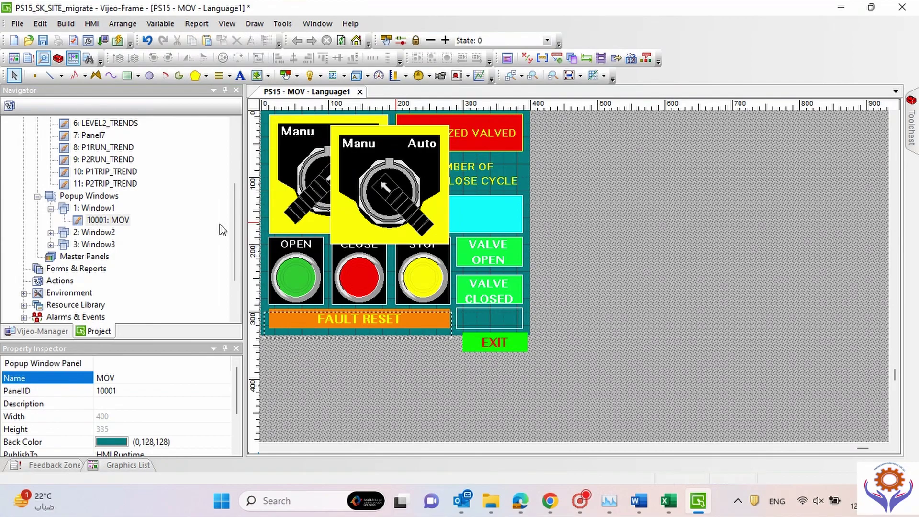
pyautogui.moveTo(233, 237); pyautogui.dragTo(230, 188)
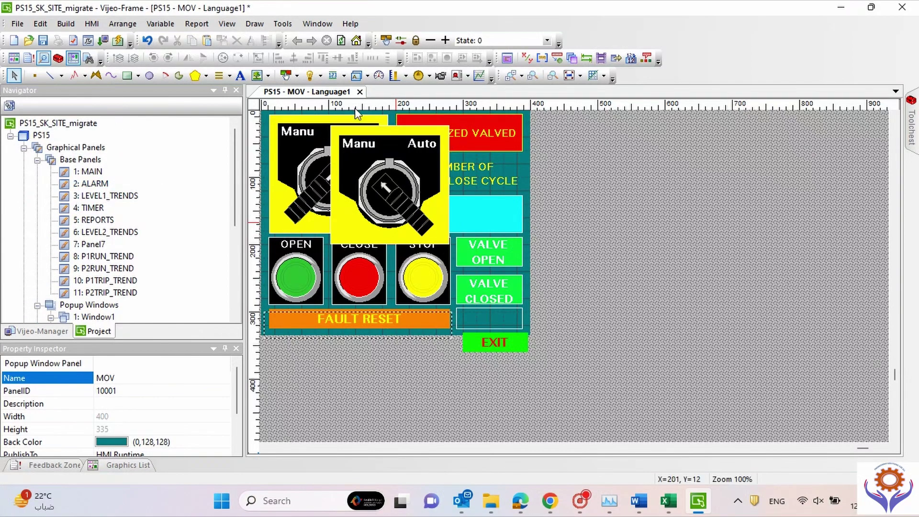
pyautogui.click(360, 91)
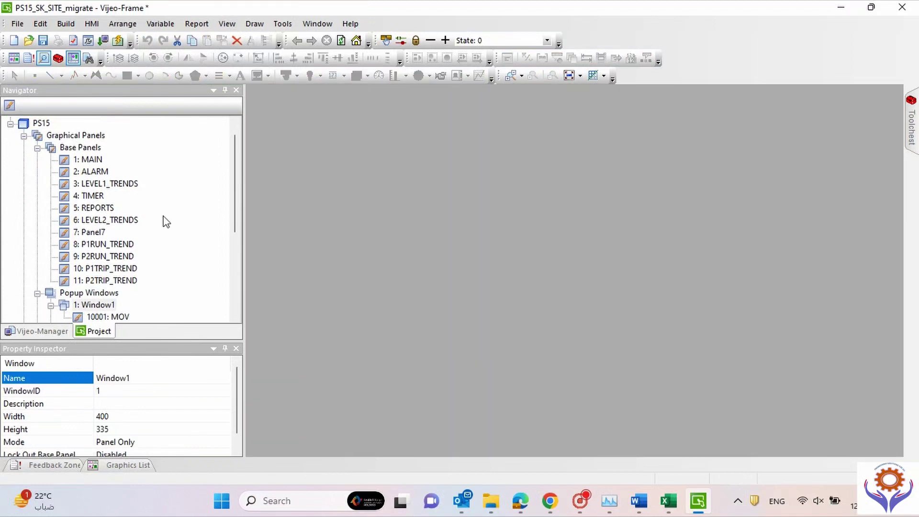
pyautogui.moveTo(235, 212)
pyautogui.mouseDown()
pyautogui.moveTo(226, 301)
pyautogui.moveTo(220, 205)
pyautogui.mouseUp()
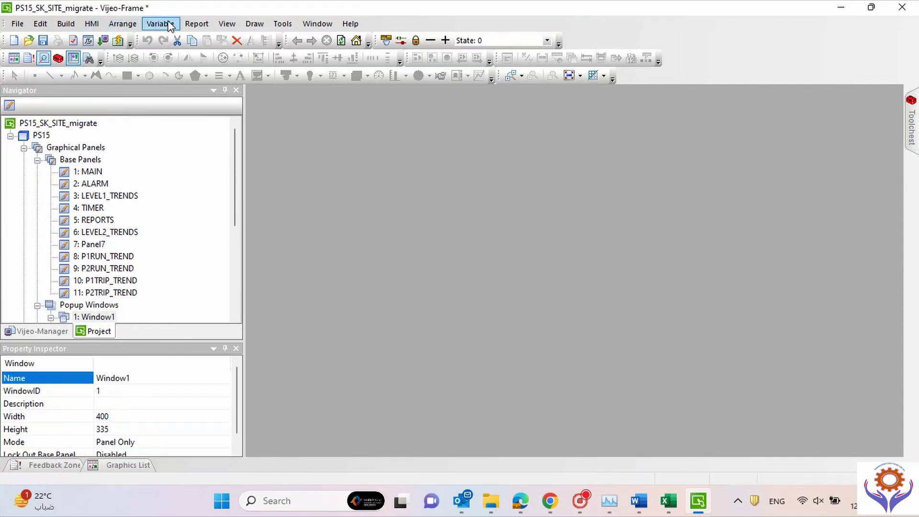
pyautogui.click(91, 23)
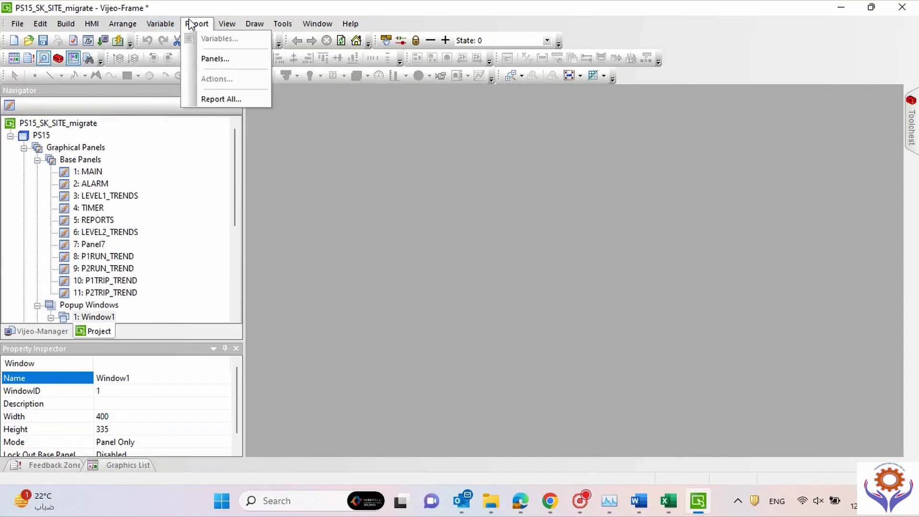
# Step: Build all targets of the PS15_SK_SITE_migrate project
pyautogui.moveTo(224, 26)
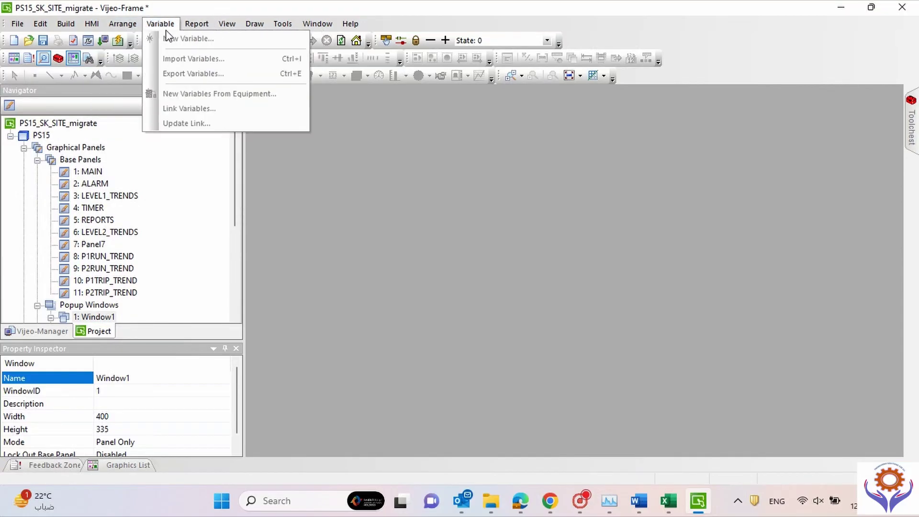
pyautogui.moveTo(73, 32)
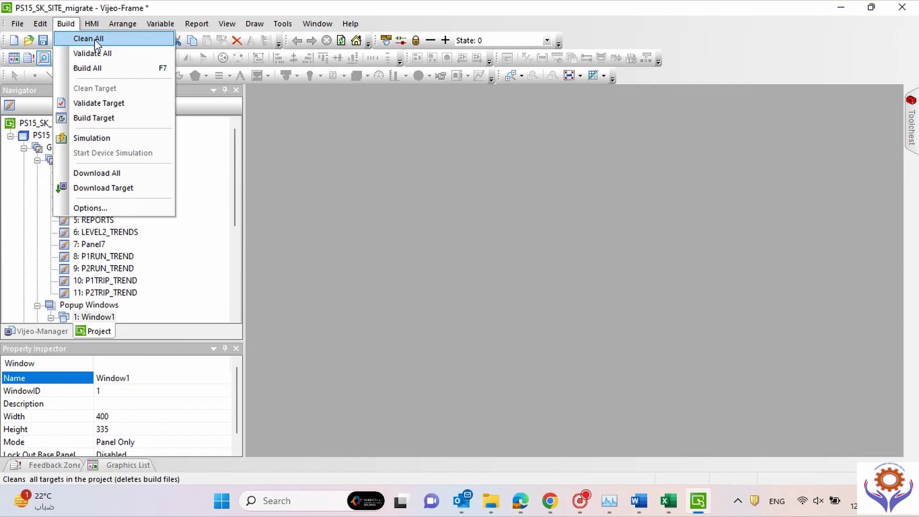
pyautogui.click(97, 68)
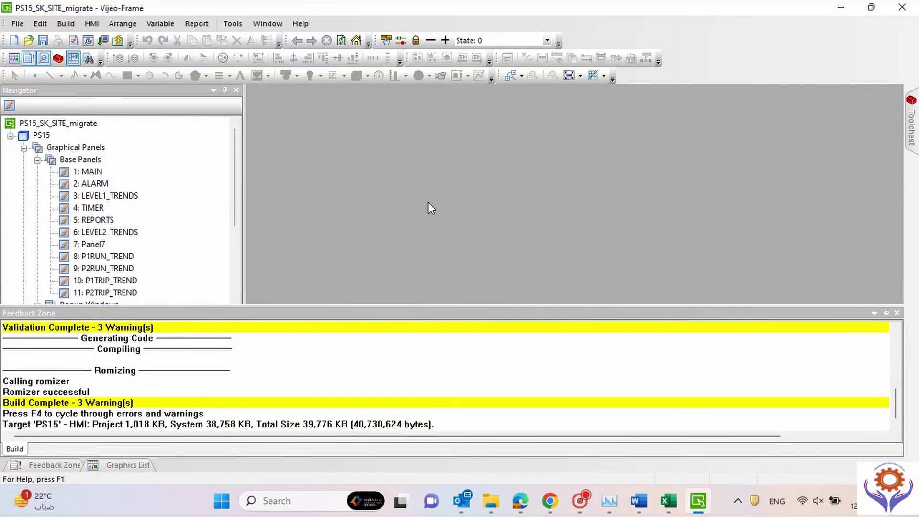
# Step: Build the PS15 target and run it in simulation
pyautogui.click(92, 25)
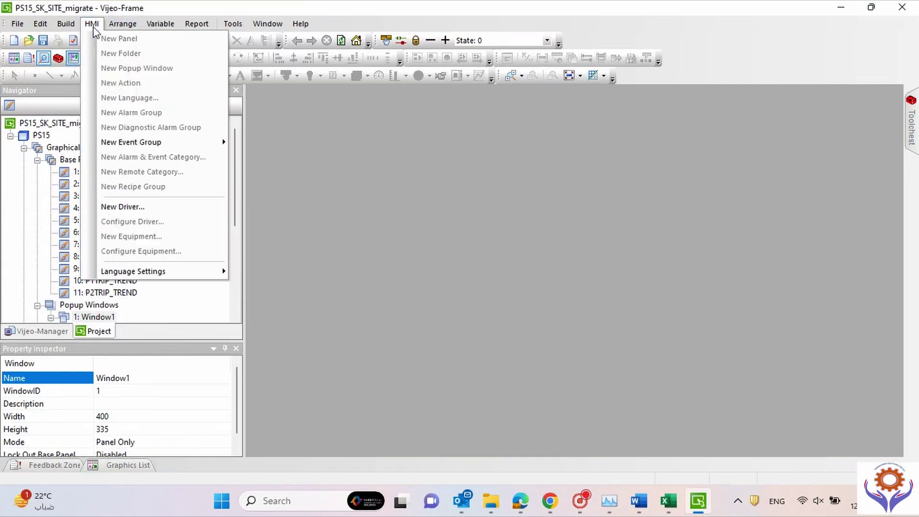
pyautogui.moveTo(66, 24)
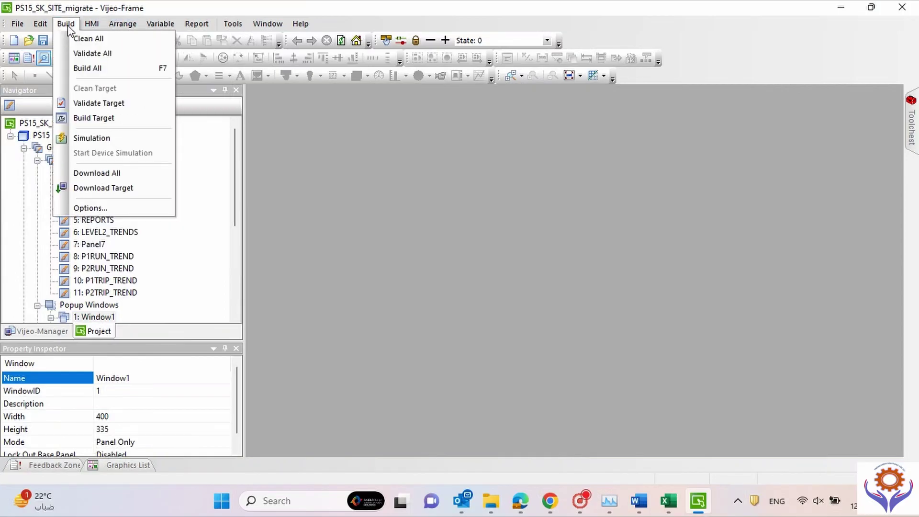
pyautogui.click(100, 117)
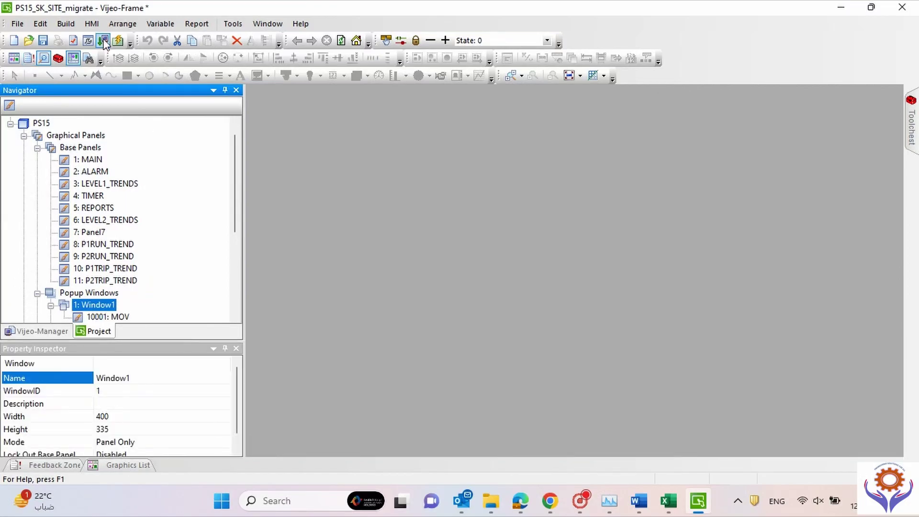
pyautogui.click(66, 23)
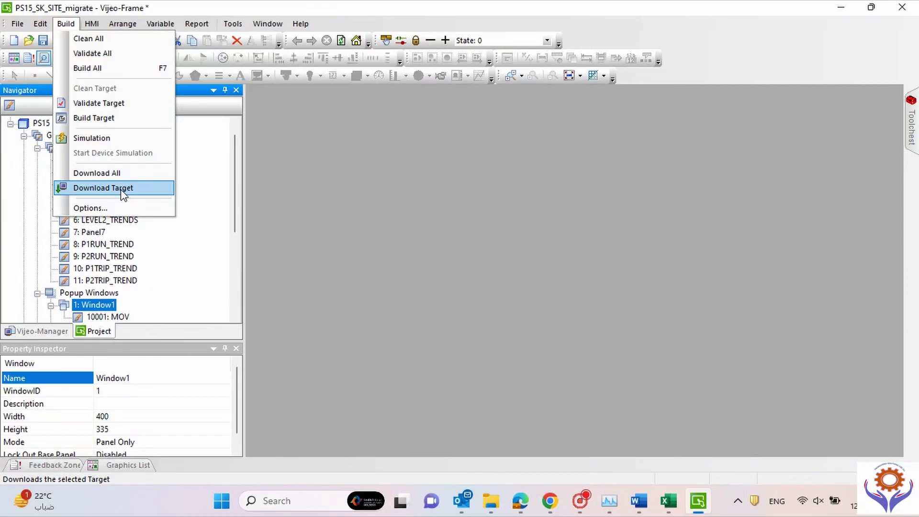
pyautogui.click(102, 139)
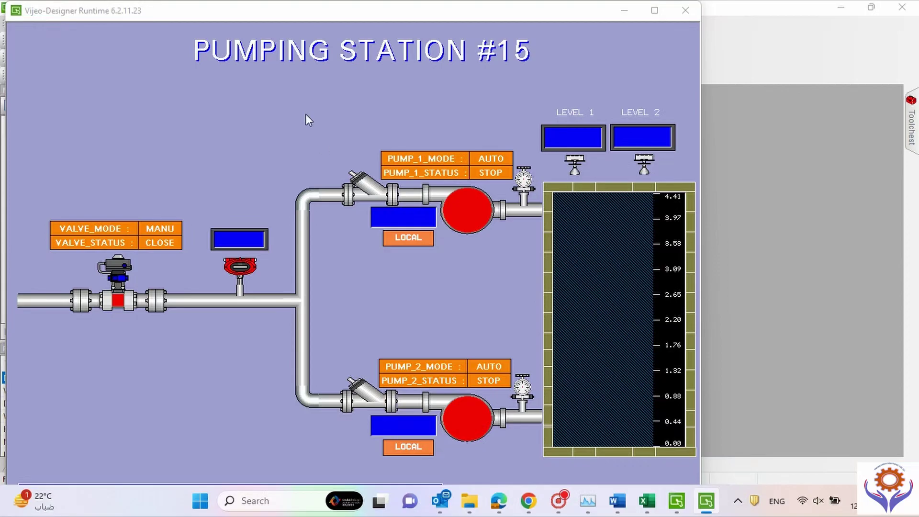
# Step: Try moving, maximizing and restoring the simulation window to fit the whole PUMPING STATION #15 screen
pyautogui.moveTo(263, 24); pyautogui.dragTo(314, 18)
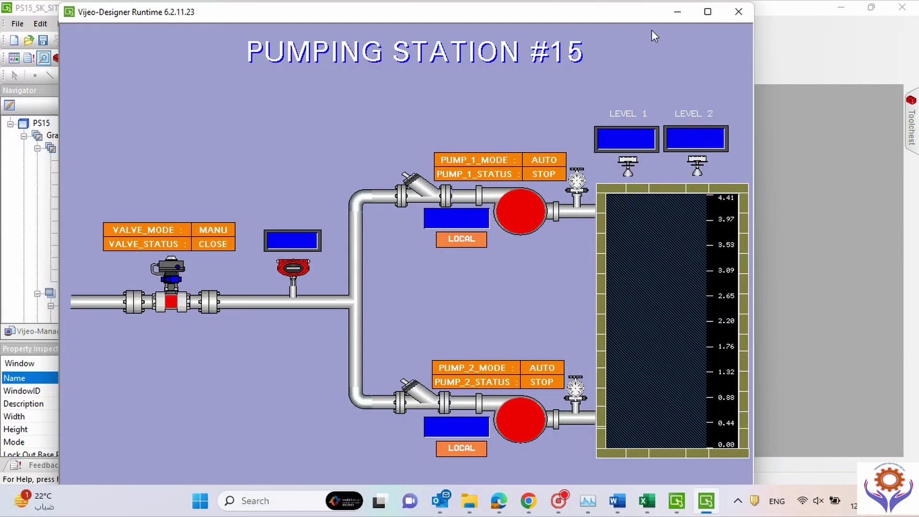
pyautogui.doubleClick(630, 15)
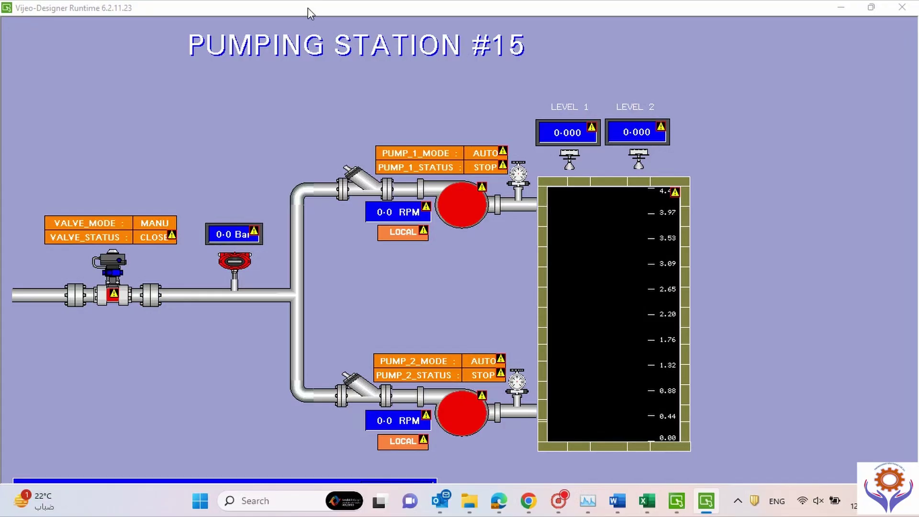
pyautogui.click(874, 7)
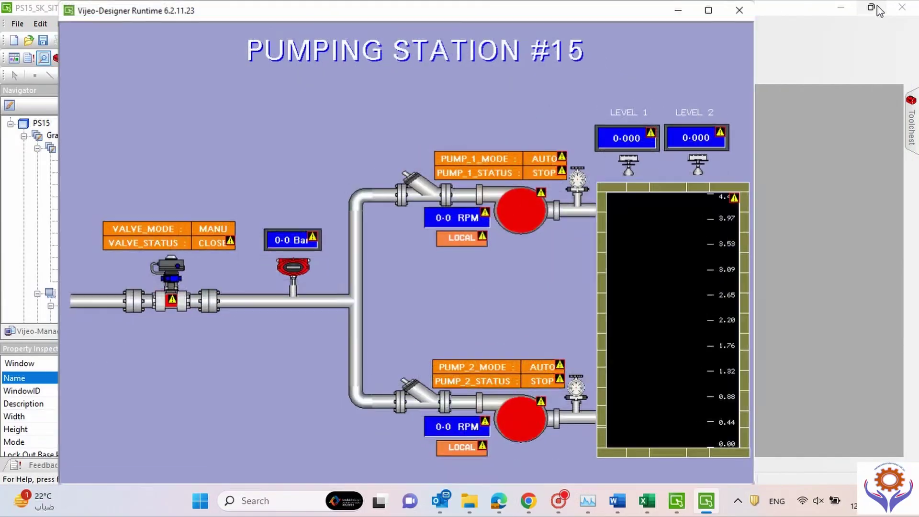
pyautogui.moveTo(468, 12); pyautogui.dragTo(470, 6)
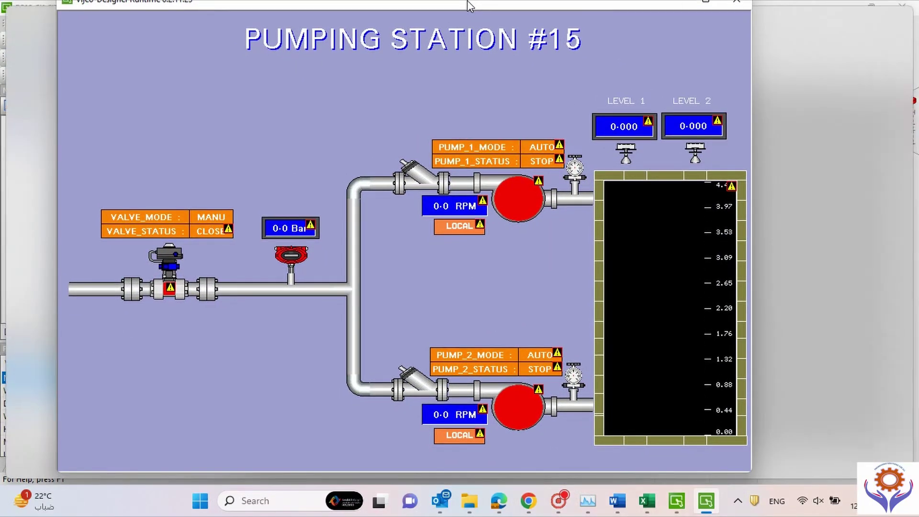
pyautogui.doubleClick(467, 2)
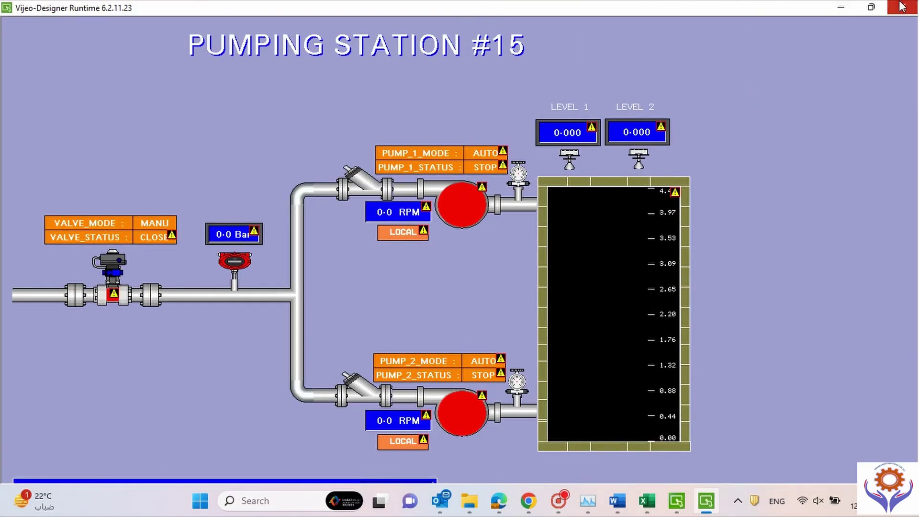
pyautogui.click(870, 12)
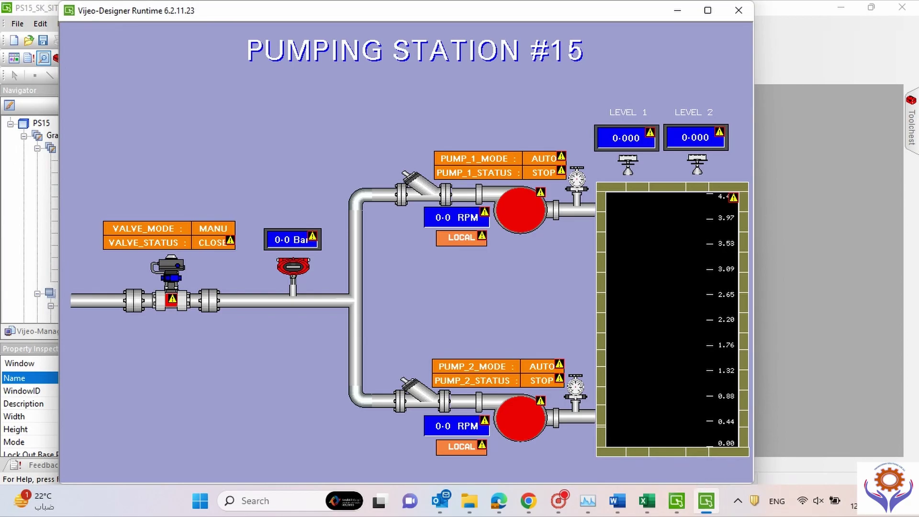
pyautogui.press('super+d')
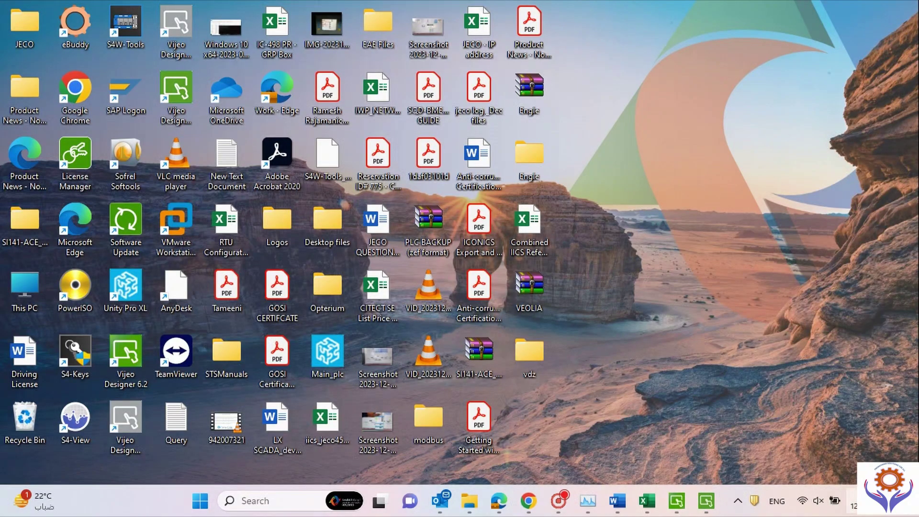
pyautogui.click(705, 500)
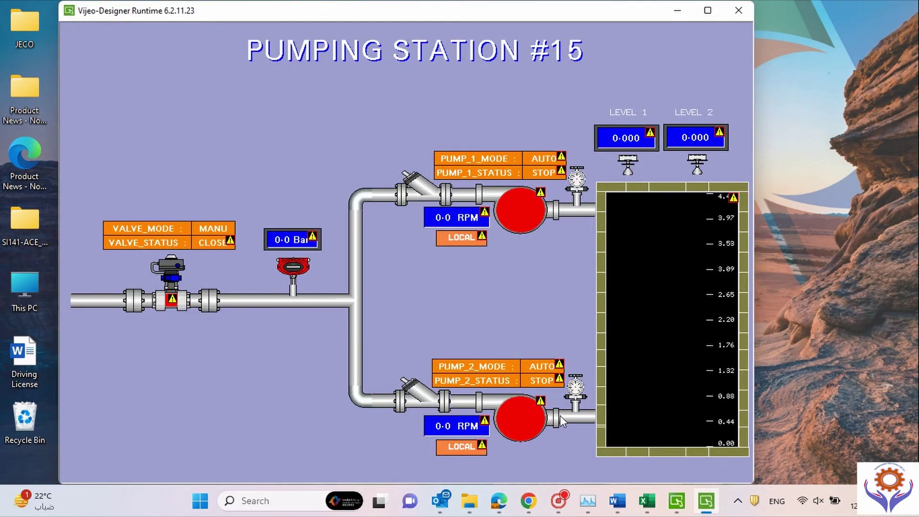
pyautogui.click(707, 11)
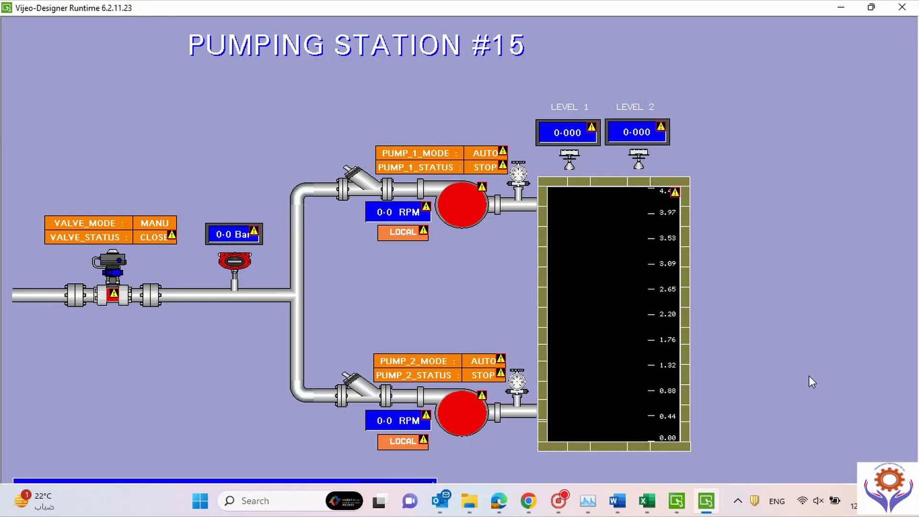
pyautogui.click(55, 483)
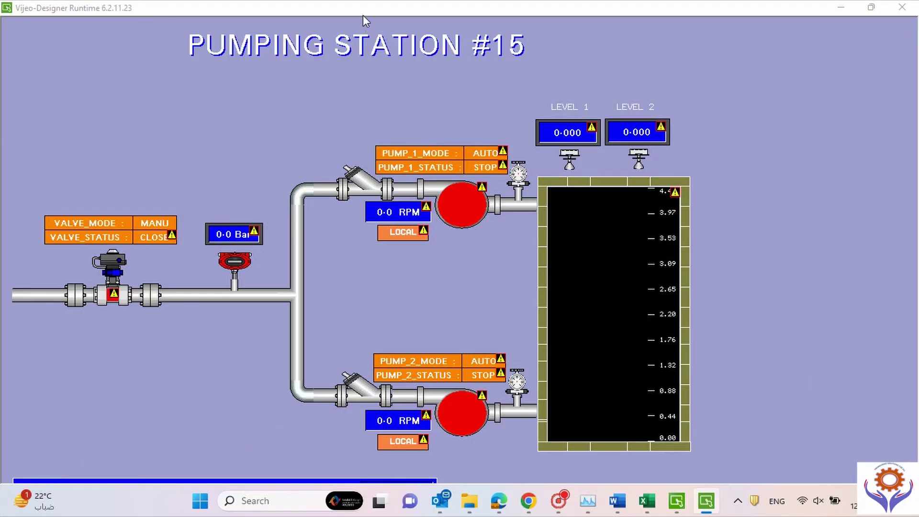
pyautogui.moveTo(362, 15); pyautogui.dragTo(384, 10)
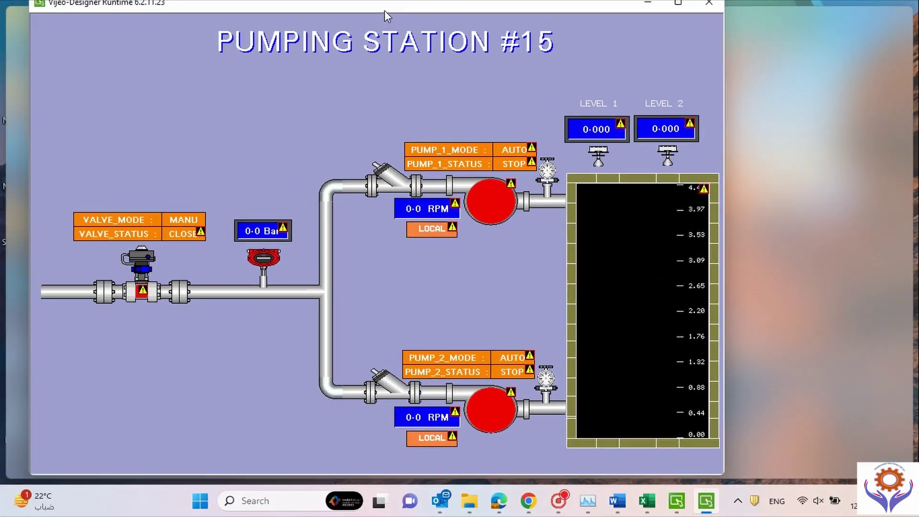
pyautogui.doubleClick(389, 11)
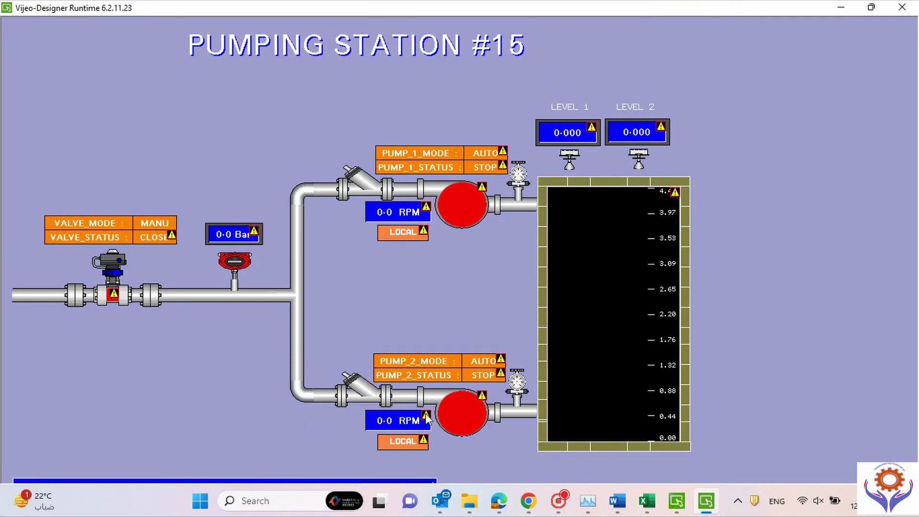
# Step: Try the motorized valve's touch action in the simulation, close the runtime and return to the project editor
pyautogui.click(119, 295)
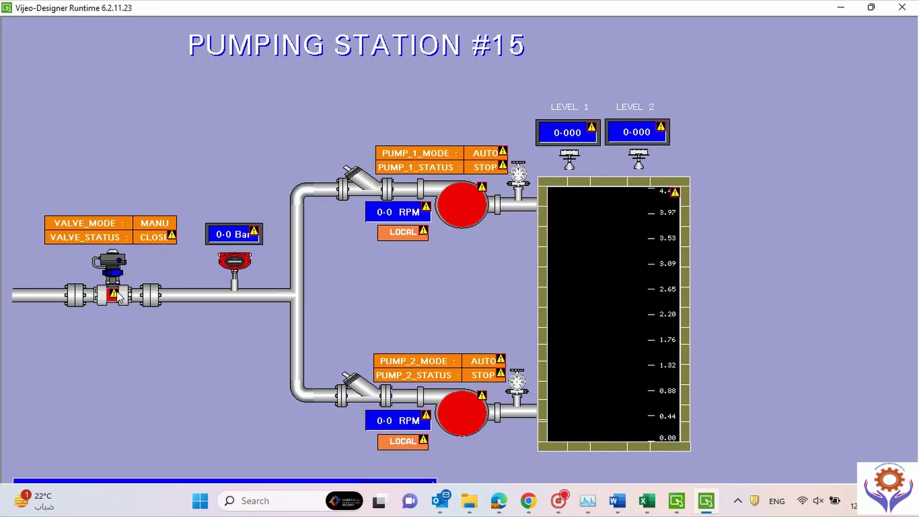
pyautogui.click(902, 7)
pyautogui.click(699, 501)
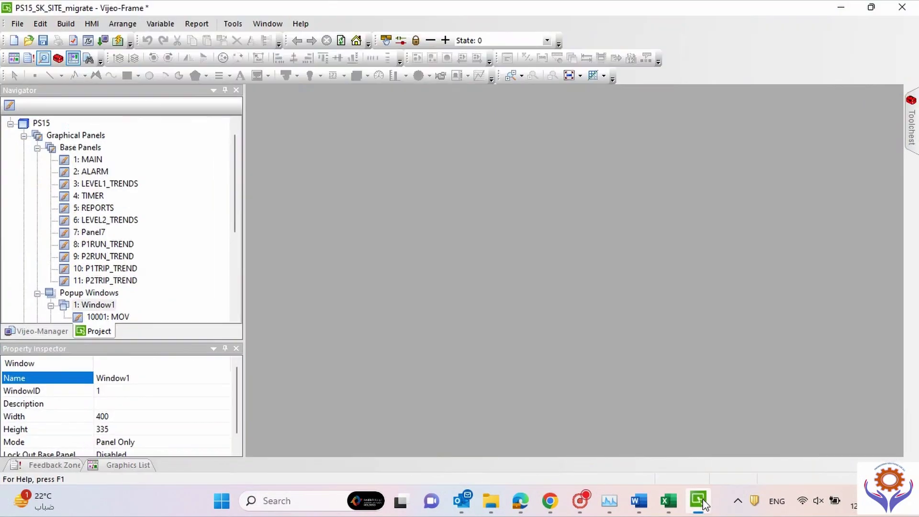
# Step: Open the SAAD FILTRATION1 project, saving the changes to PS15_SK_SITE_migrate, and look over its FILTER_OVERVIEW panel
pyautogui.scroll(-2, 234, 196)
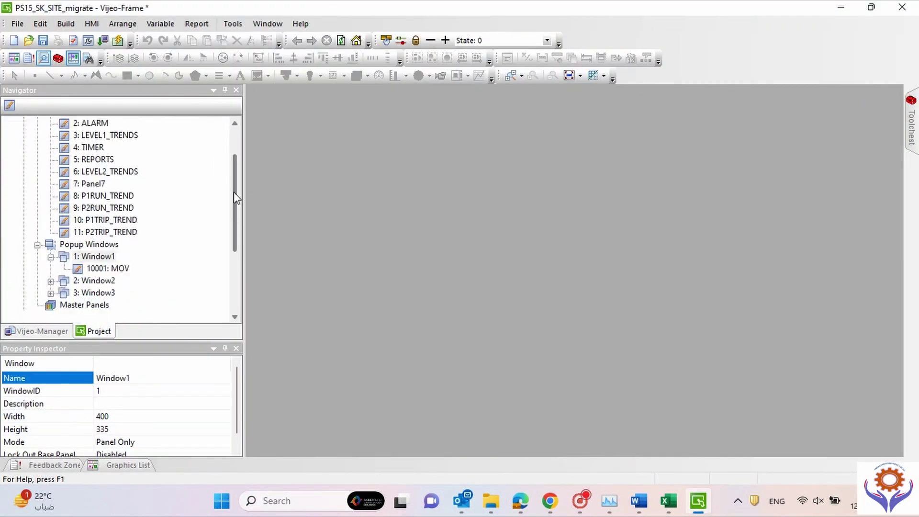
pyautogui.moveTo(234, 197); pyautogui.dragTo(221, 134)
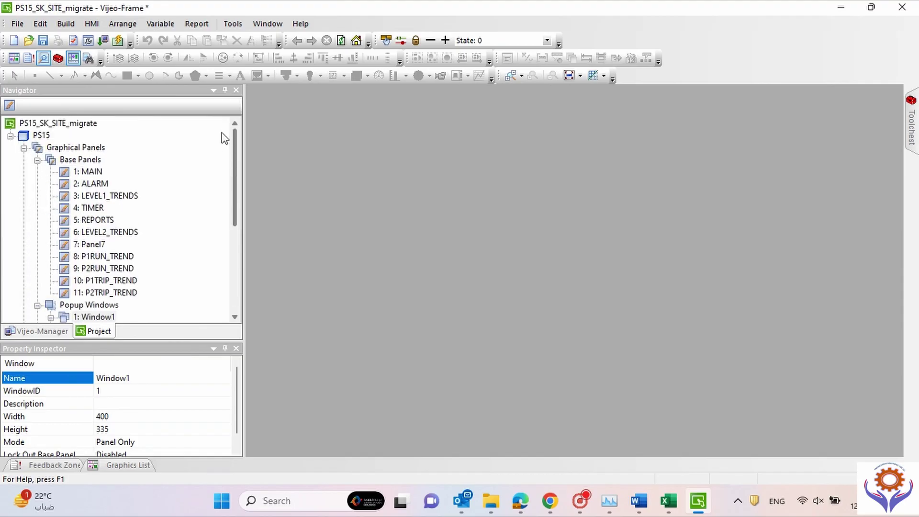
pyautogui.click(46, 334)
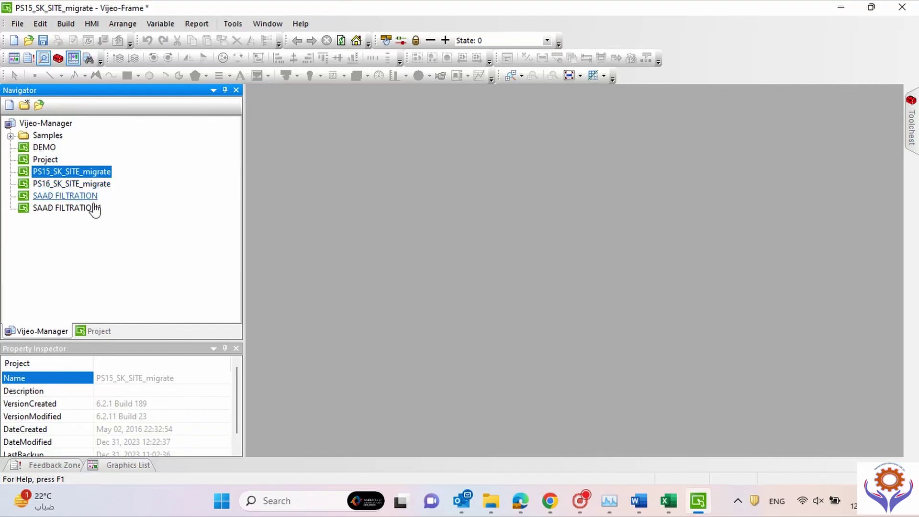
pyautogui.doubleClick(76, 209)
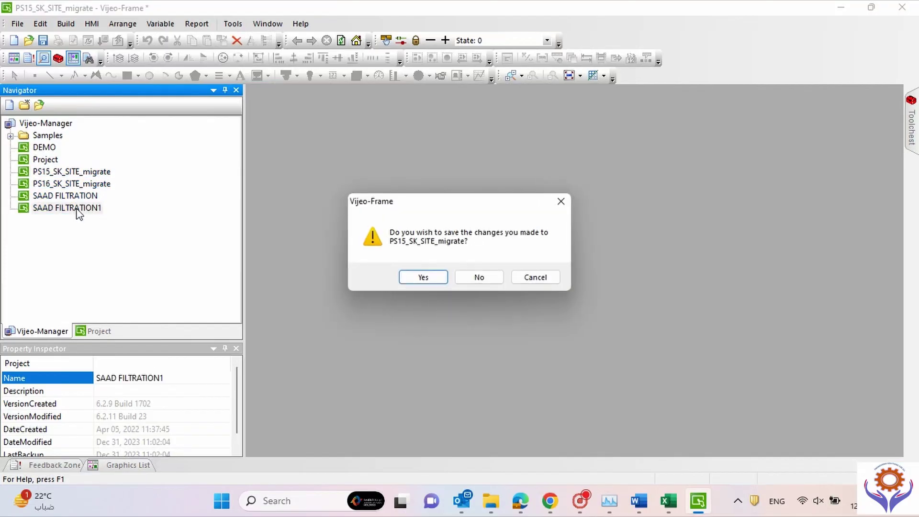
pyautogui.click(418, 276)
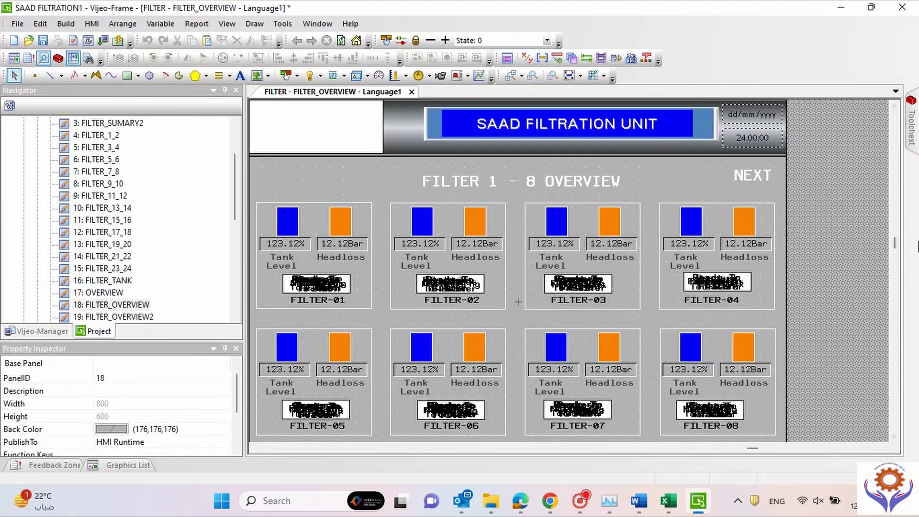
pyautogui.moveTo(895, 241); pyautogui.dragTo(895, 308)
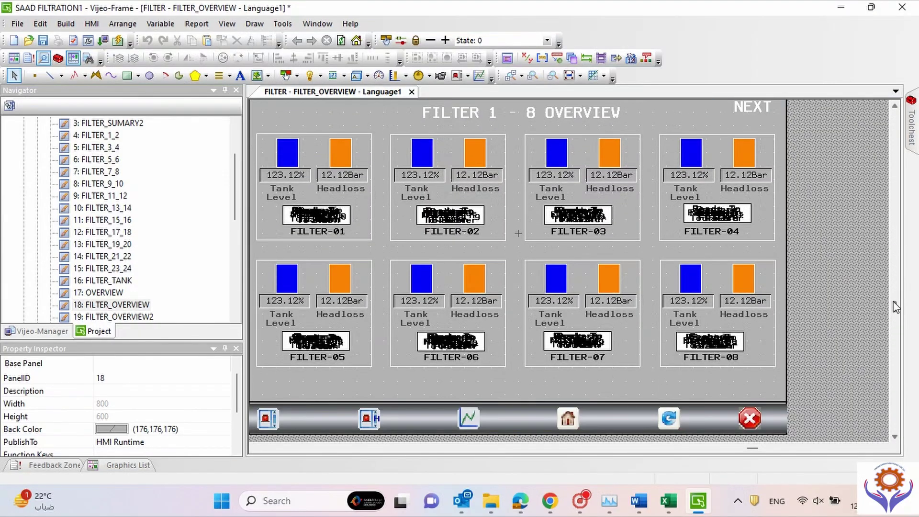
pyautogui.moveTo(752, 448); pyautogui.dragTo(703, 445)
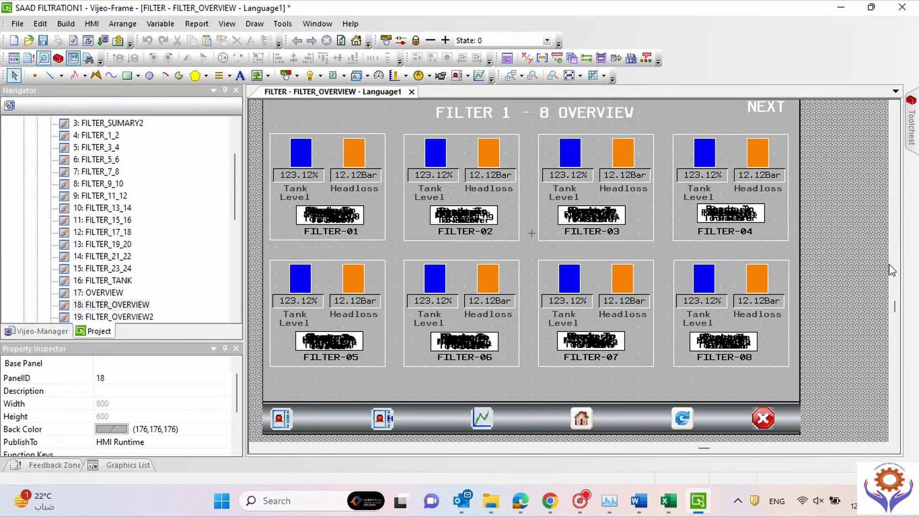
pyautogui.moveTo(895, 309); pyautogui.dragTo(882, 281)
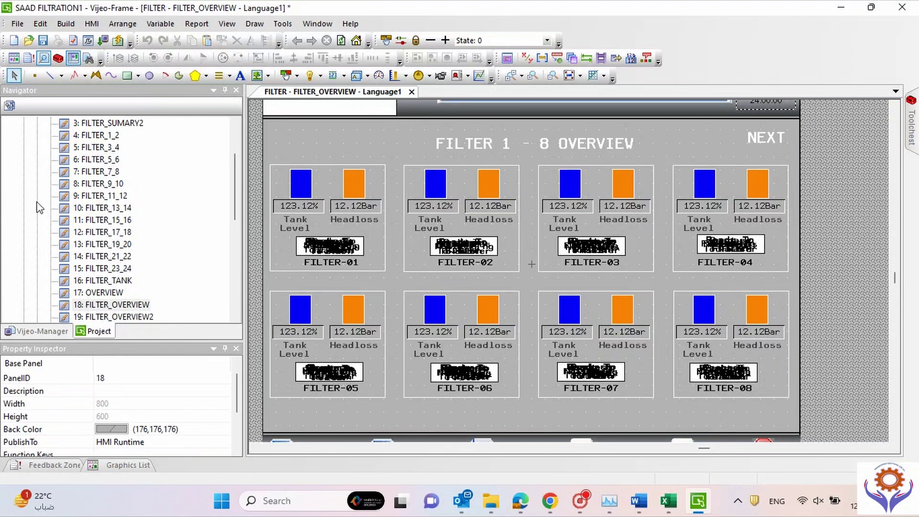
# Step: Reopen the PS15_SK_SITE_migrate project without saving the changes to SAAD FILTRATION1
pyautogui.click(44, 333)
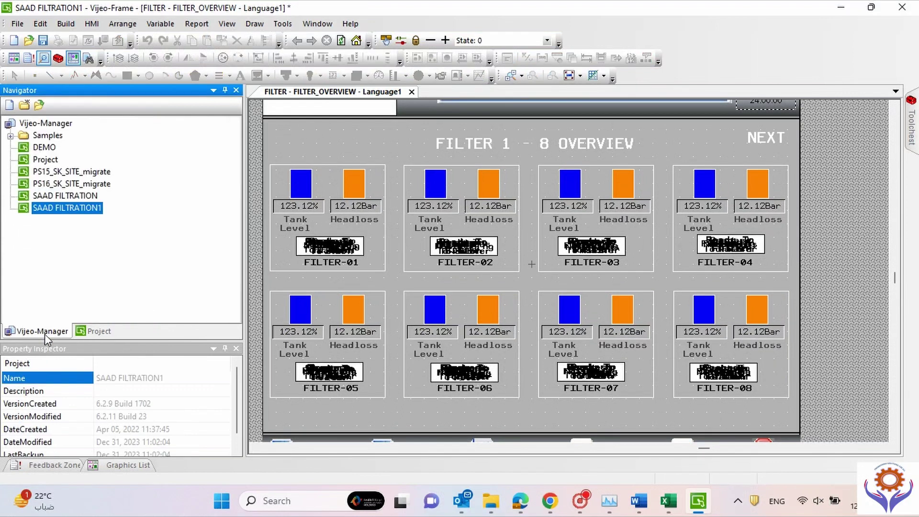
pyautogui.doubleClick(74, 171)
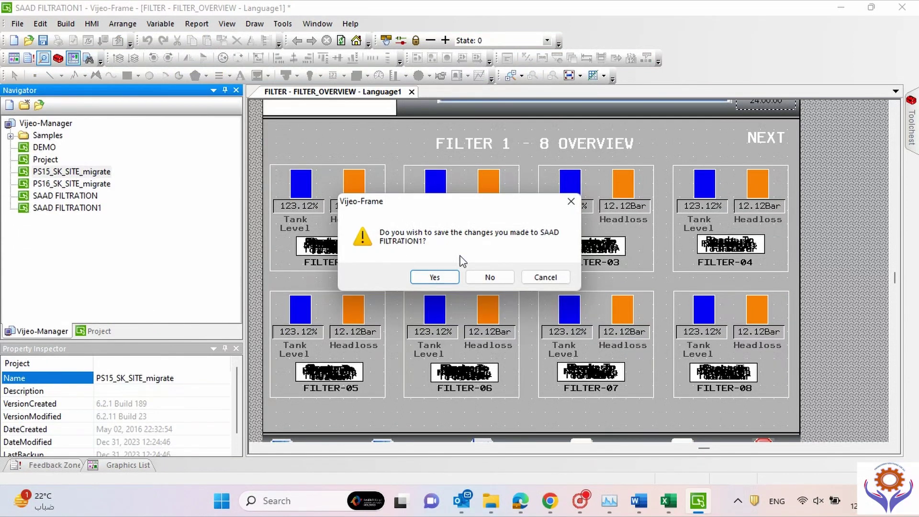
pyautogui.click(487, 276)
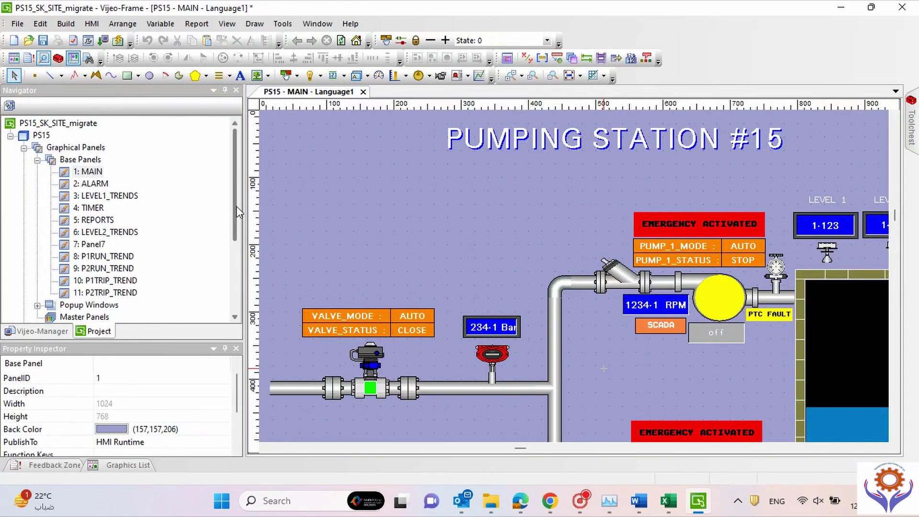
# Step: Open the project's Actions list and the Security settings under Environment
pyautogui.scroll(-3, 229, 258)
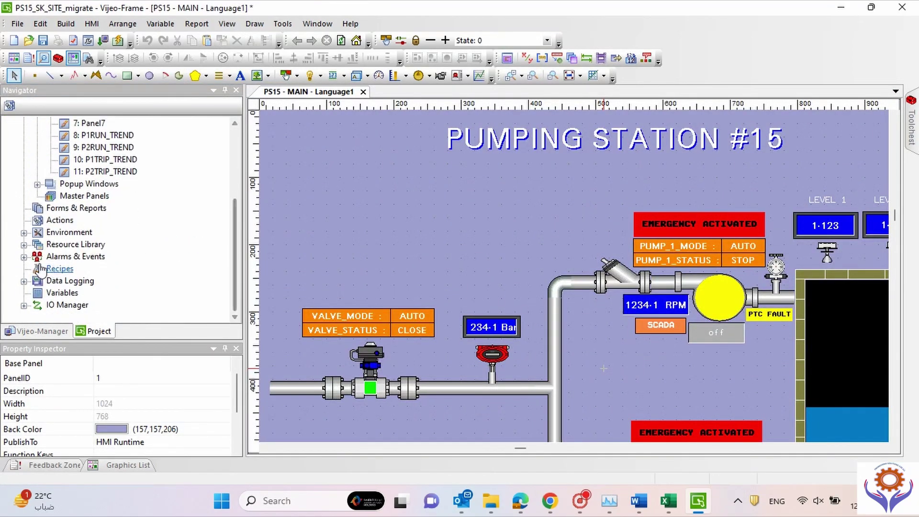
pyautogui.click(24, 233)
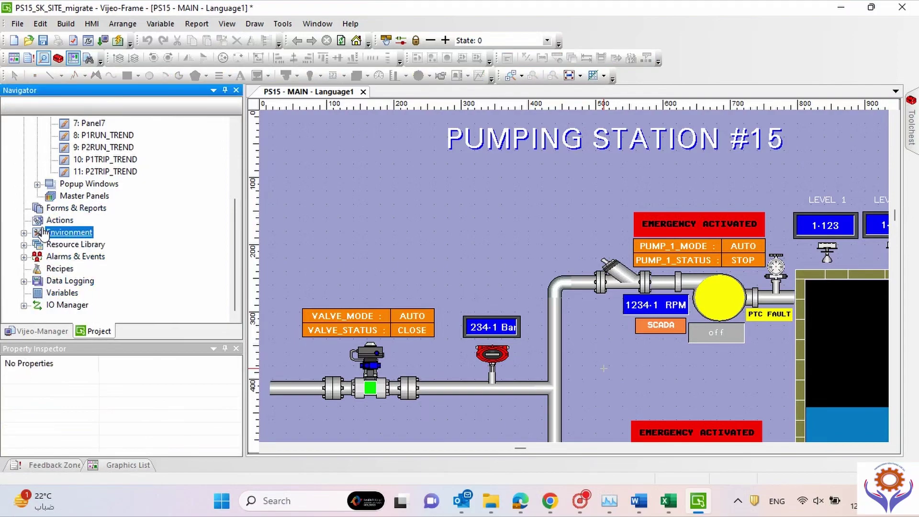
pyautogui.doubleClick(56, 221)
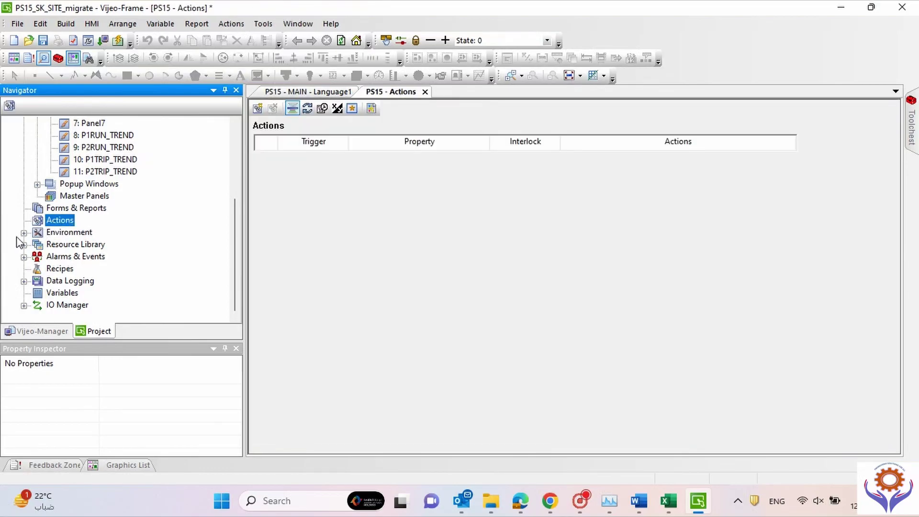
pyautogui.click(23, 233)
pyautogui.click(76, 268)
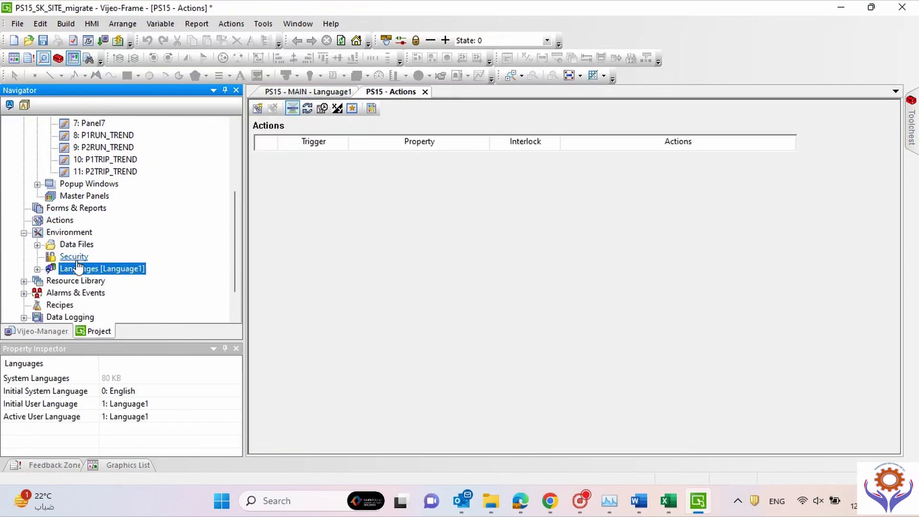
pyautogui.doubleClick(76, 257)
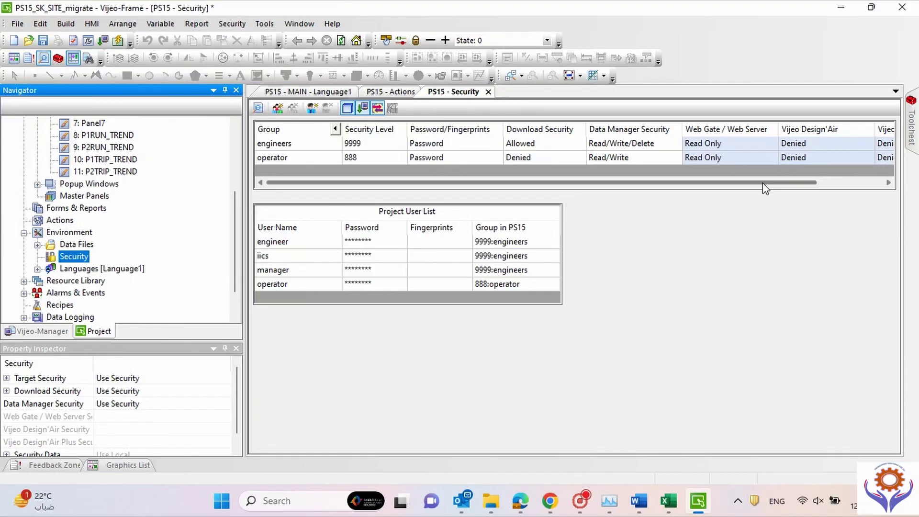
# Step: Examine the security groups, the engineers group's security level and the project user list
pyautogui.moveTo(774, 183); pyautogui.dragTo(636, 205)
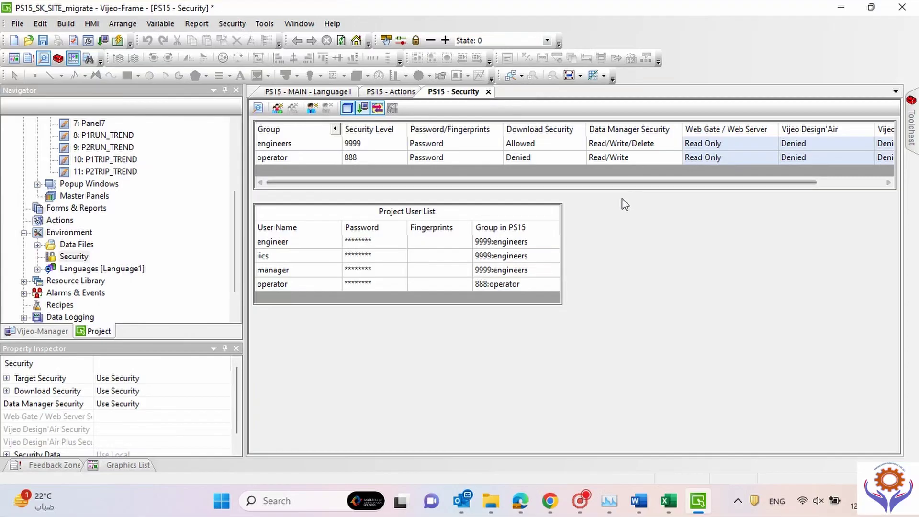
pyautogui.click(278, 260)
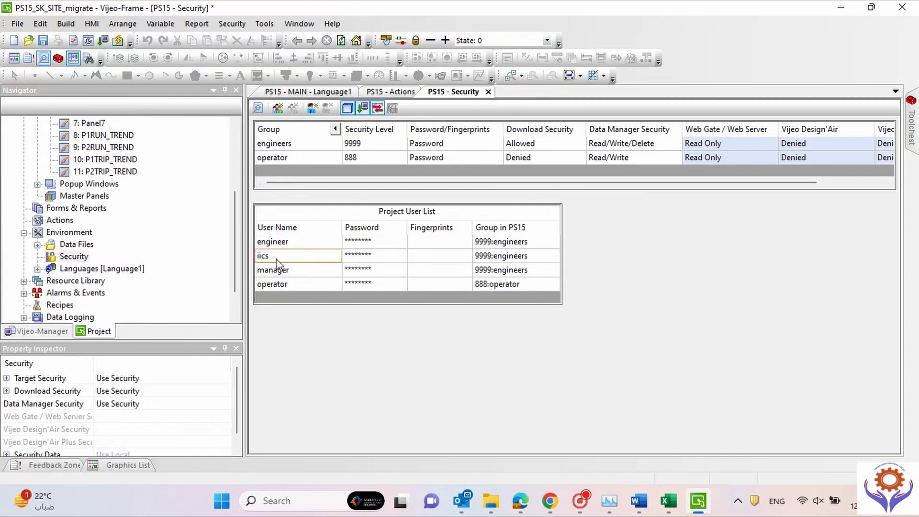
pyautogui.click(275, 143)
pyautogui.click(276, 144)
pyautogui.click(373, 143)
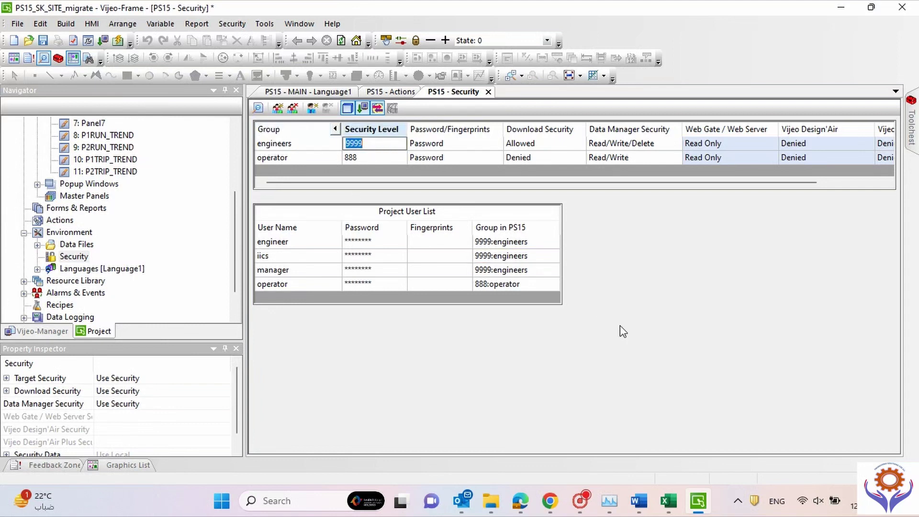
# Step: Simulate the project, try to fit the bottom navigation bar in the enlarged runtime window, and return to the MAIN panel editor
pyautogui.click(92, 24)
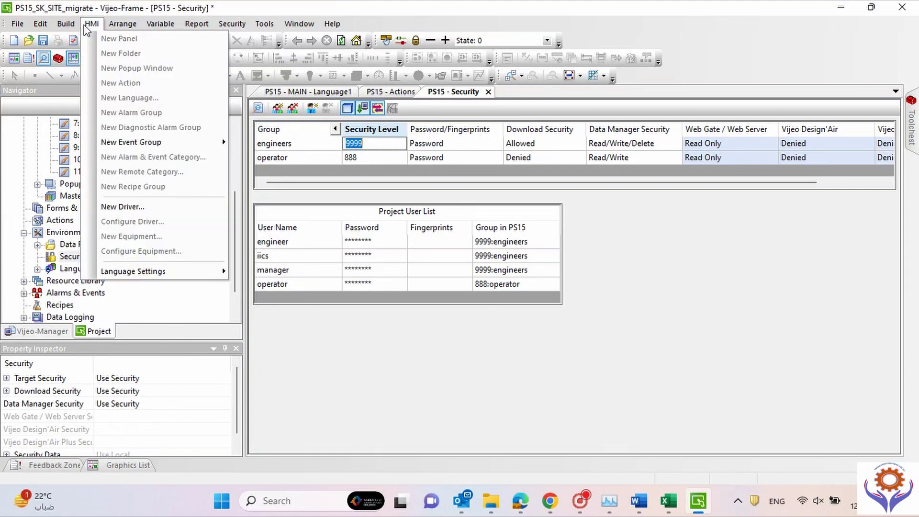
pyautogui.click(65, 24)
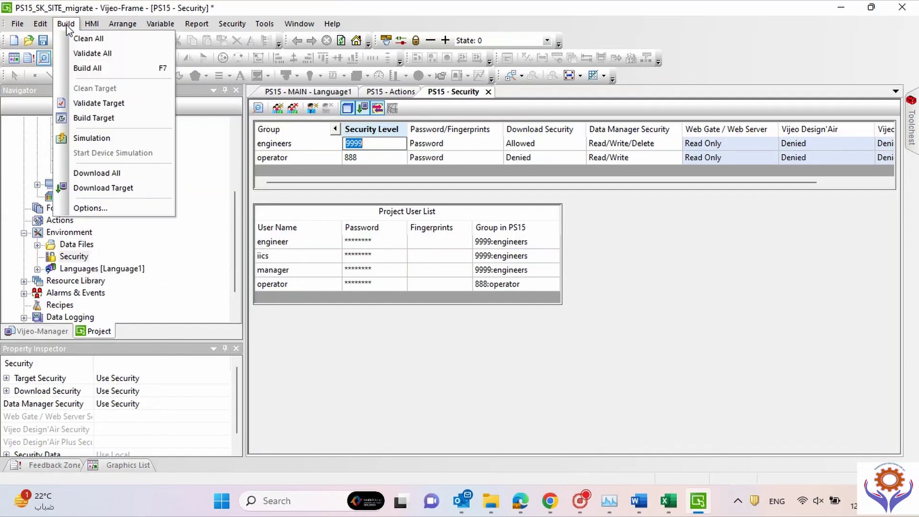
pyautogui.click(113, 139)
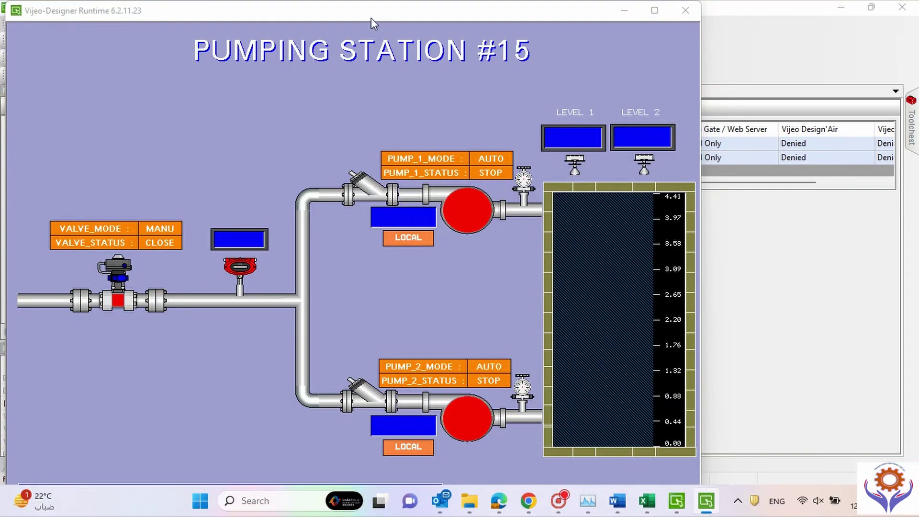
pyautogui.moveTo(371, 18); pyautogui.dragTo(386, 12)
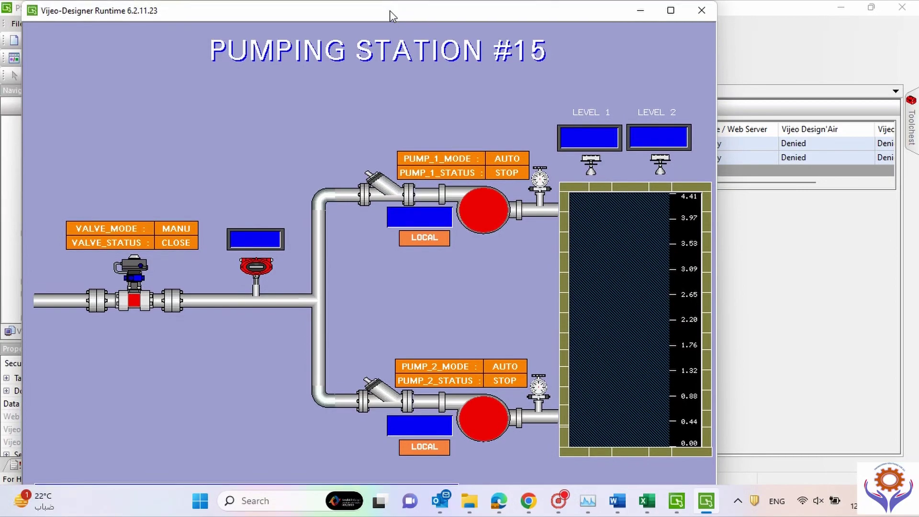
pyautogui.moveTo(391, 18); pyautogui.dragTo(391, 6)
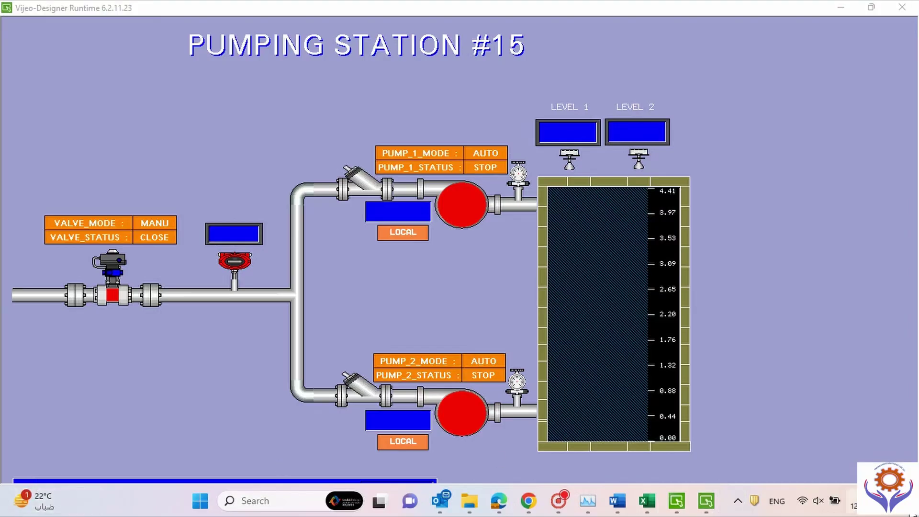
pyautogui.rightClick(853, 504)
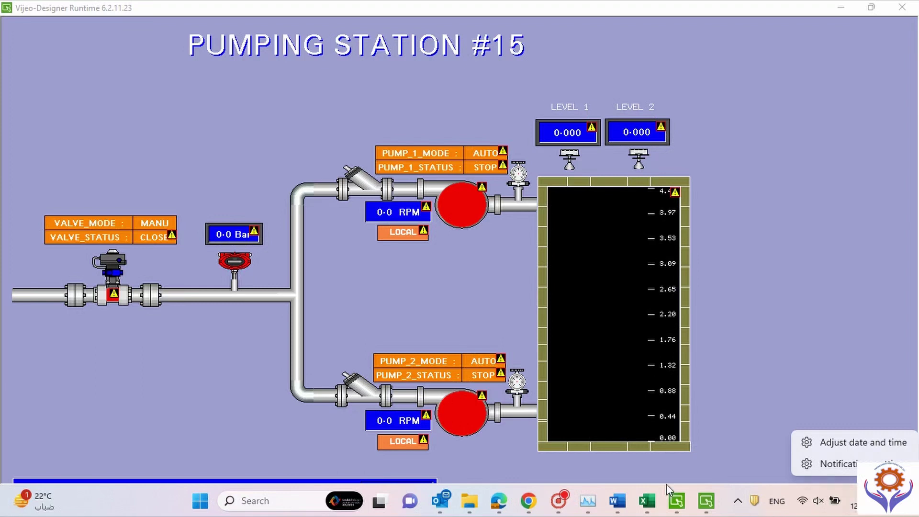
pyautogui.click(394, 484)
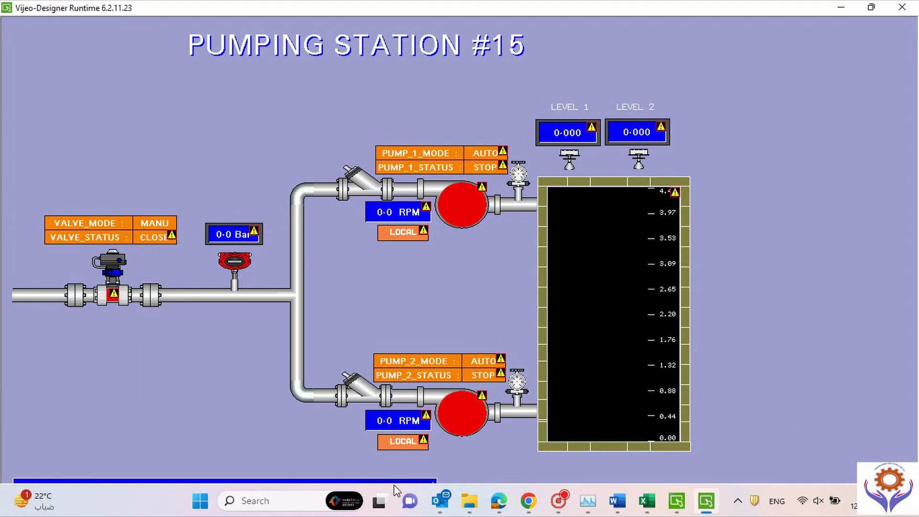
pyautogui.rightClick(727, 493)
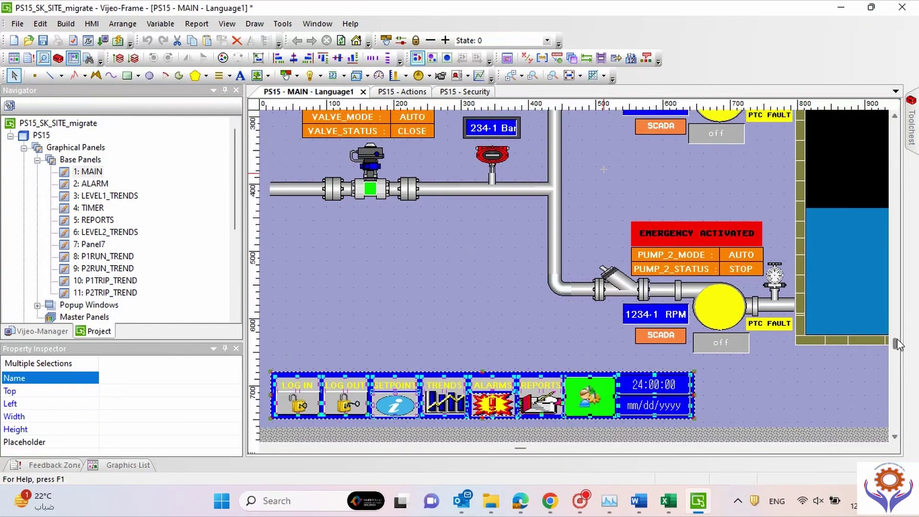
# Step: Move the selected navigation bar with LOG IN, SETPOINT, TRENDS and date/time from the MAIN panel's lower edge to just below the title
pyautogui.scroll(2, 899, 336)
pyautogui.scroll(2, 897, 337)
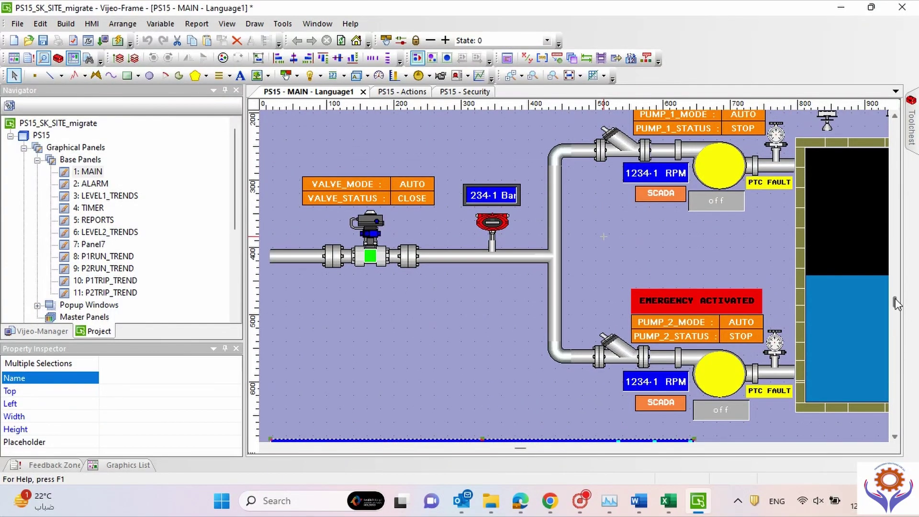
pyautogui.scroll(-4, 897, 337)
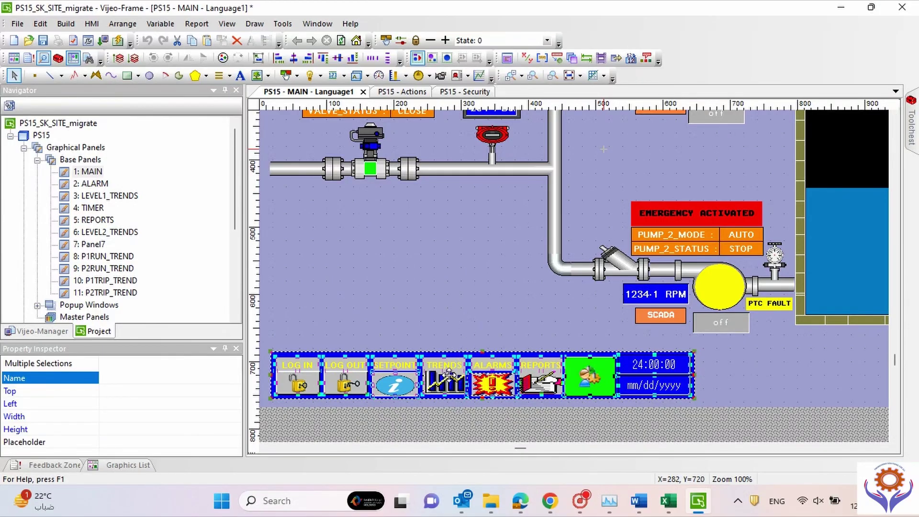
pyautogui.moveTo(462, 376); pyautogui.dragTo(531, 177)
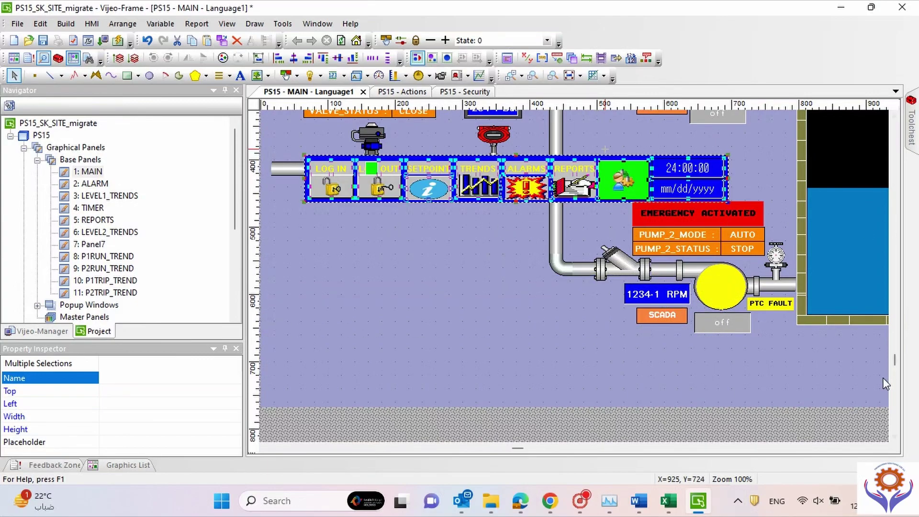
pyautogui.moveTo(893, 360); pyautogui.dragTo(893, 248)
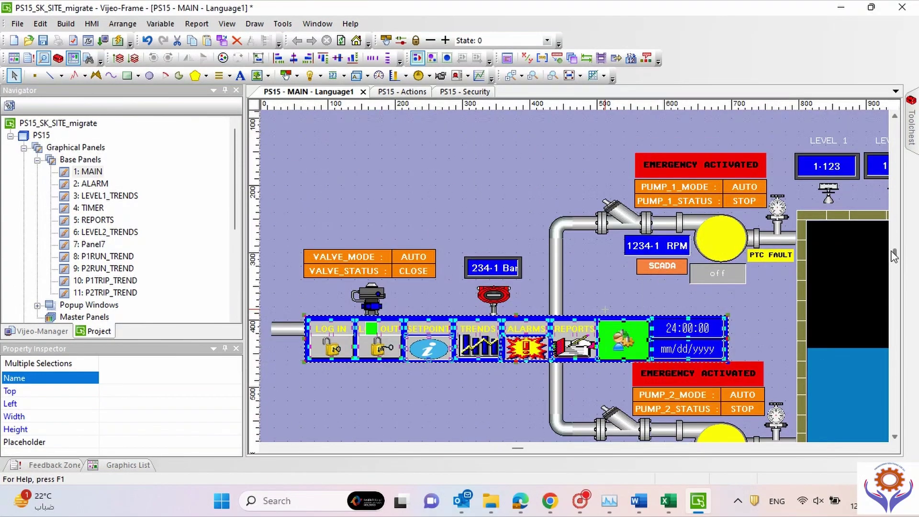
pyautogui.moveTo(497, 355); pyautogui.dragTo(467, 148)
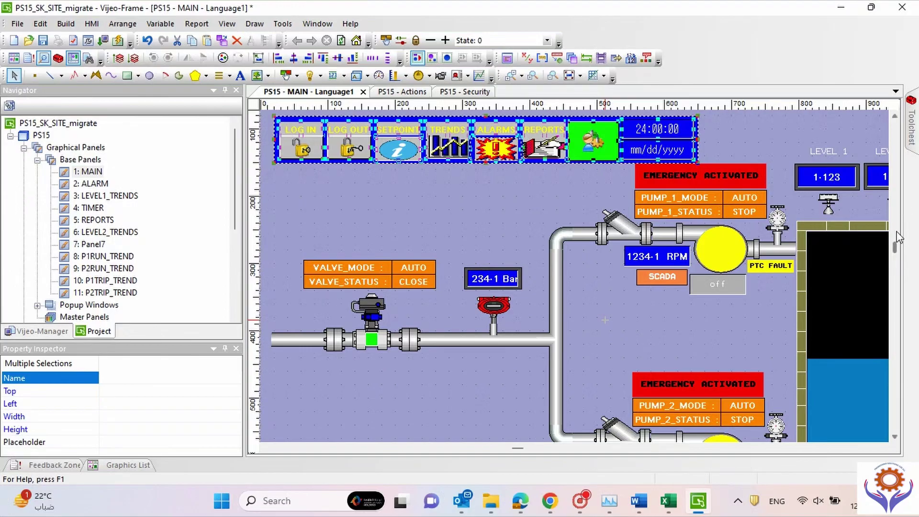
pyautogui.moveTo(894, 246); pyautogui.dragTo(893, 202)
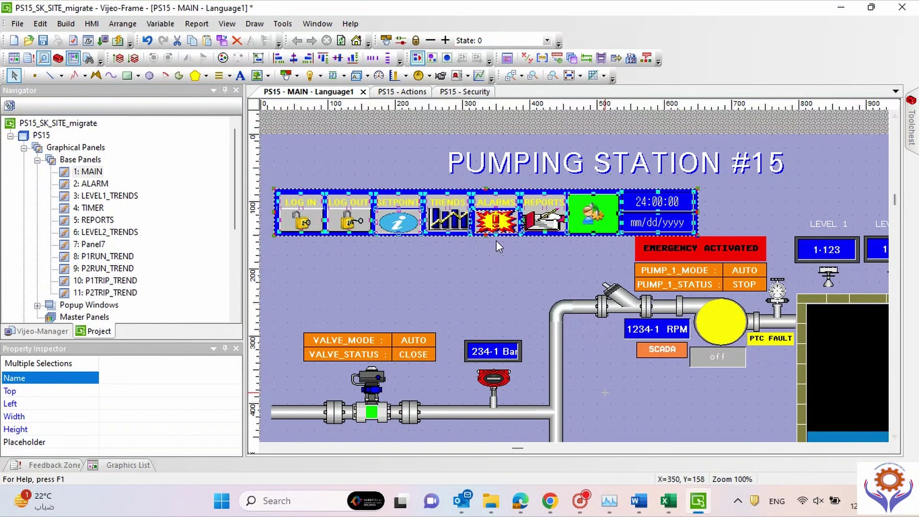
pyautogui.moveTo(463, 207); pyautogui.dragTo(461, 197)
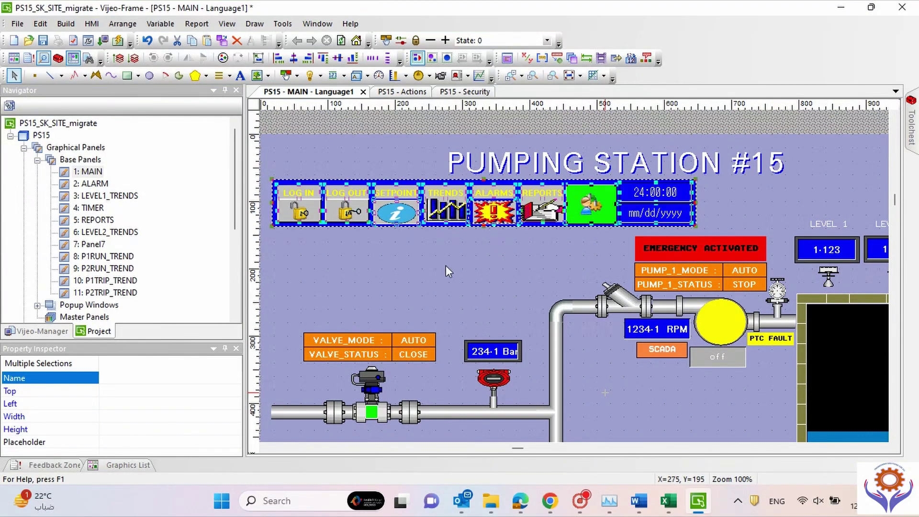
pyautogui.click(296, 153)
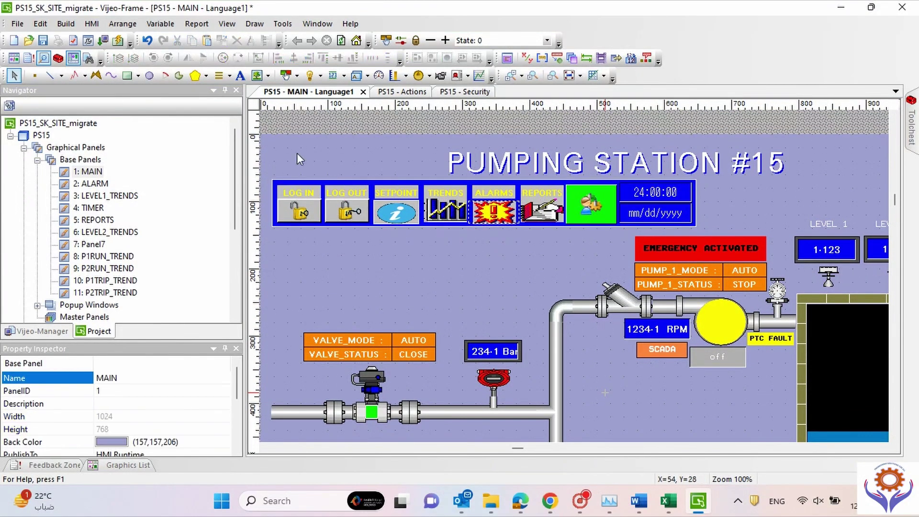
# Step: Save the project and build the target with the relocated navigation bar
pyautogui.click(44, 42)
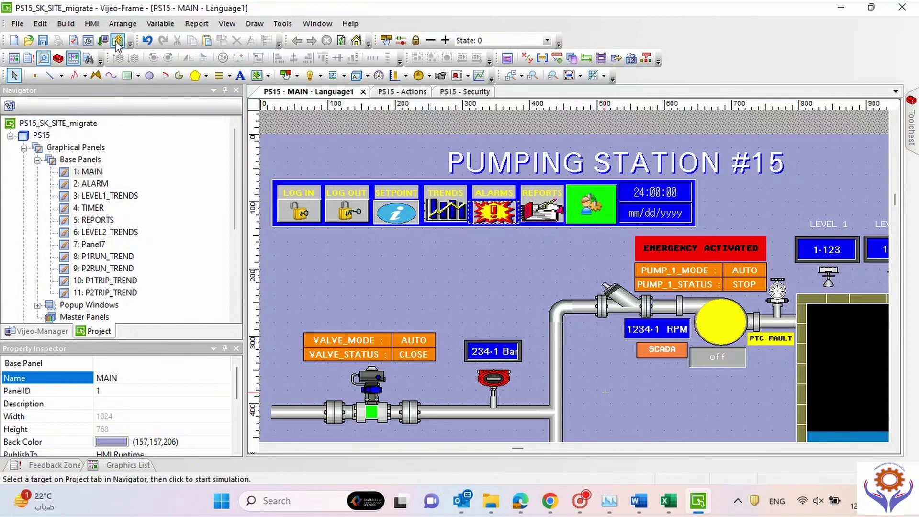
pyautogui.click(94, 25)
pyautogui.click(65, 24)
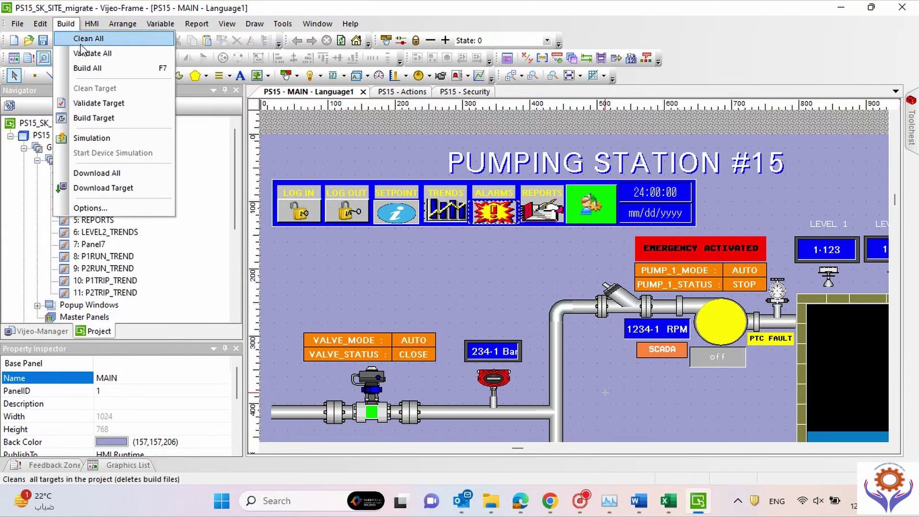
pyautogui.click(94, 118)
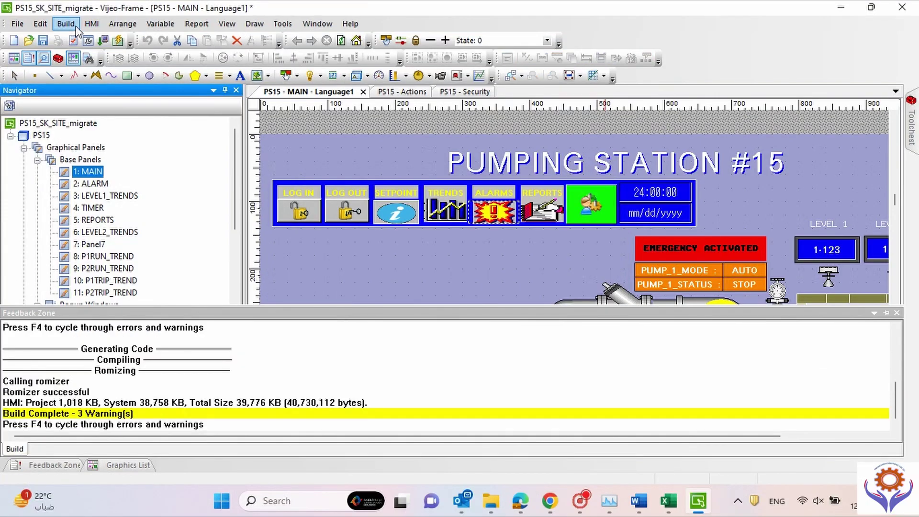
# Step: Start the simulation of the rebuilt project and maximize the runtime window
pyautogui.click(76, 29)
pyautogui.click(114, 138)
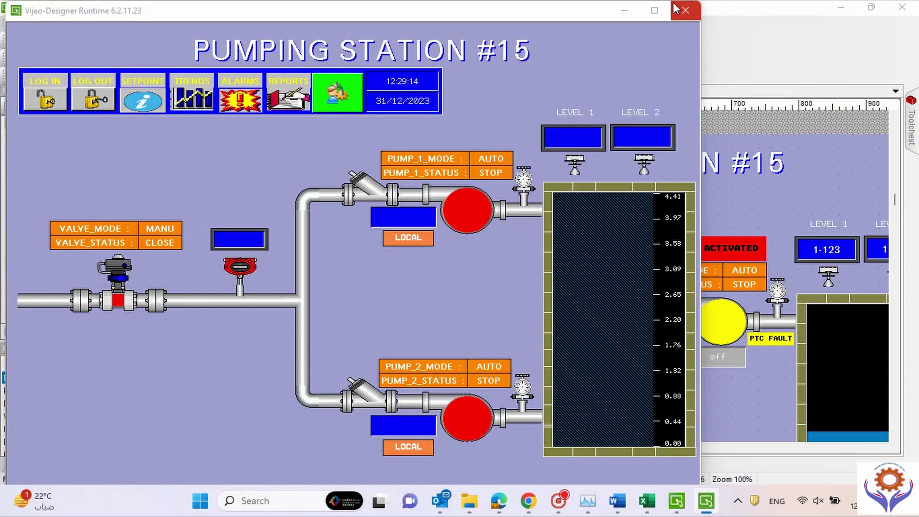
pyautogui.click(654, 10)
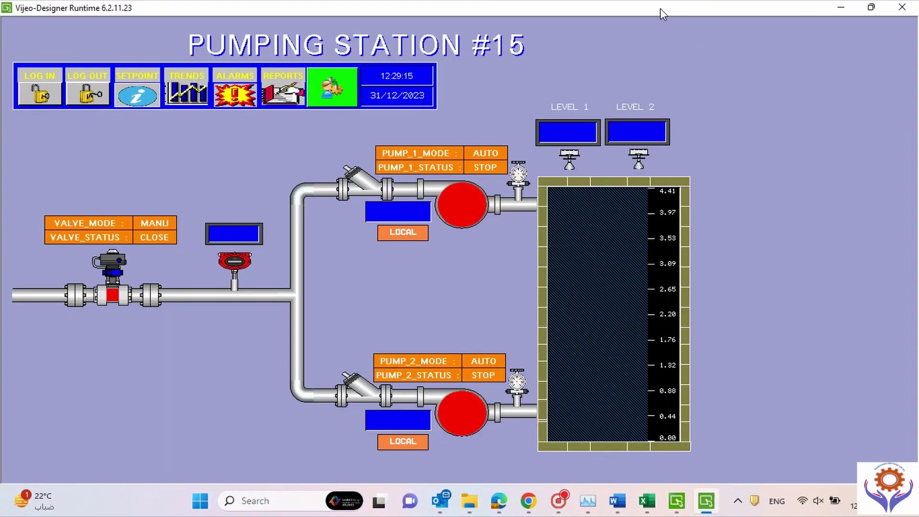
# Step: Open the runtime's login screen, turn off capital letters and enter iics as the user name
pyautogui.click(37, 89)
pyautogui.click(100, 32)
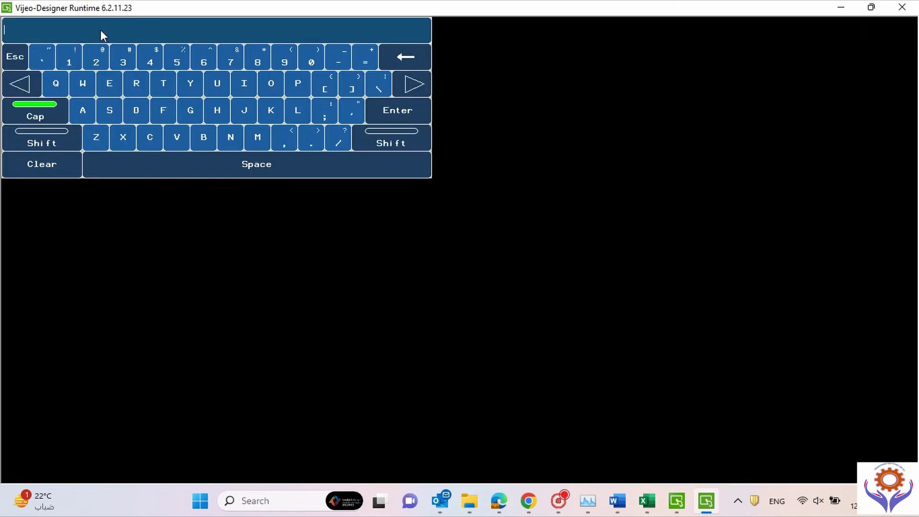
pyautogui.click(44, 108)
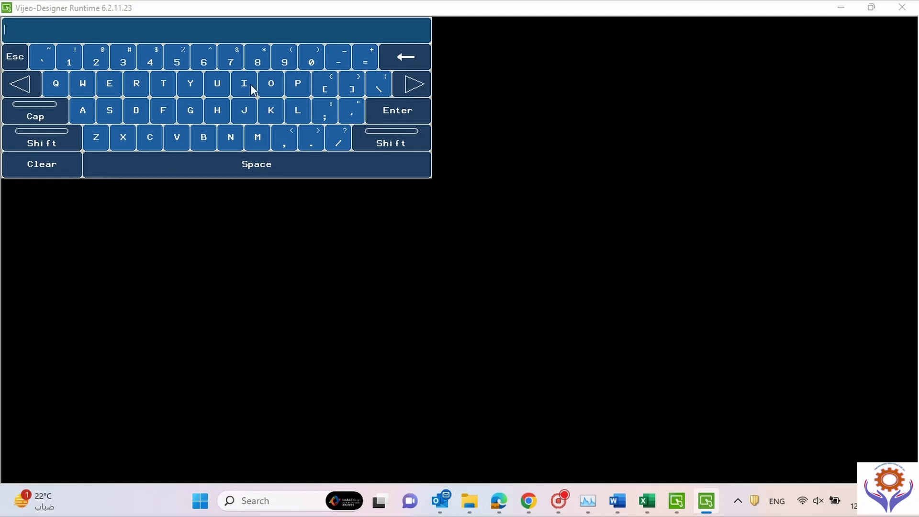
pyautogui.click(108, 117)
pyautogui.click(405, 116)
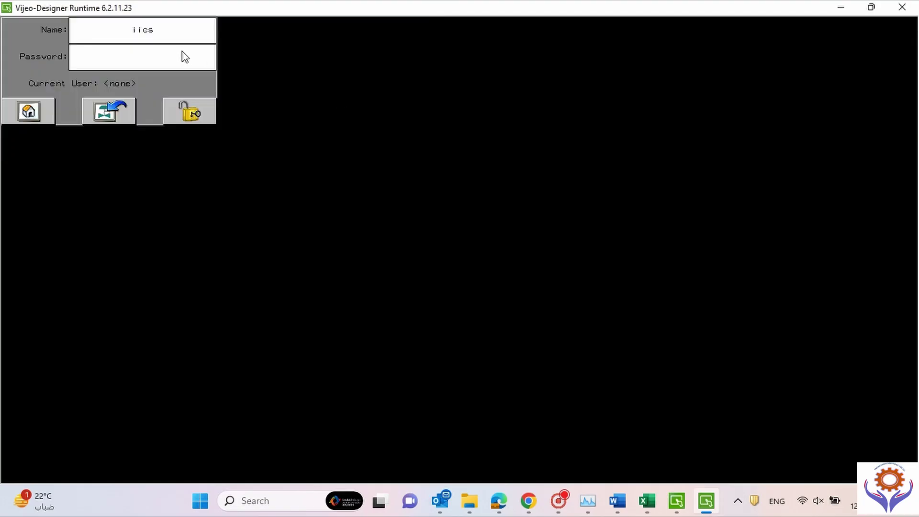
# Step: Enter the account password on the login screen and log in to the runtime
pyautogui.click(168, 57)
pyautogui.click(245, 87)
pyautogui.click(217, 85)
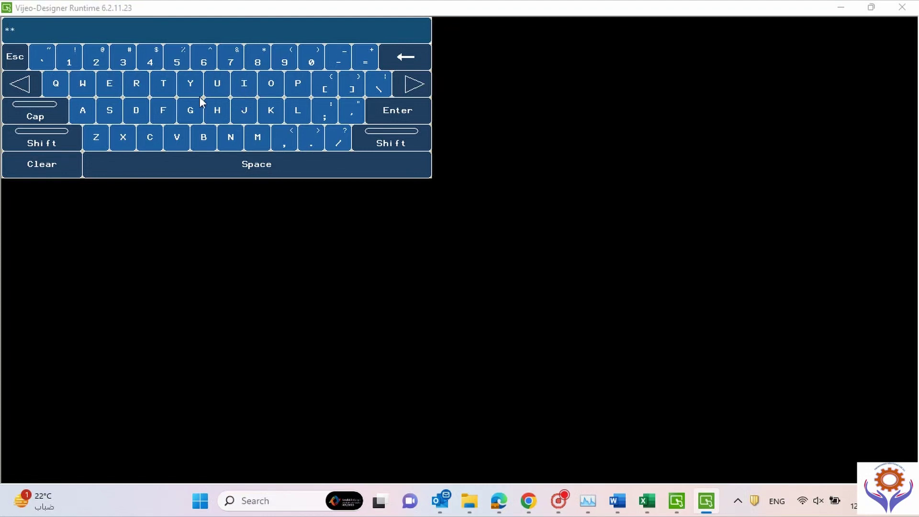
pyautogui.click(146, 141)
pyautogui.click(407, 109)
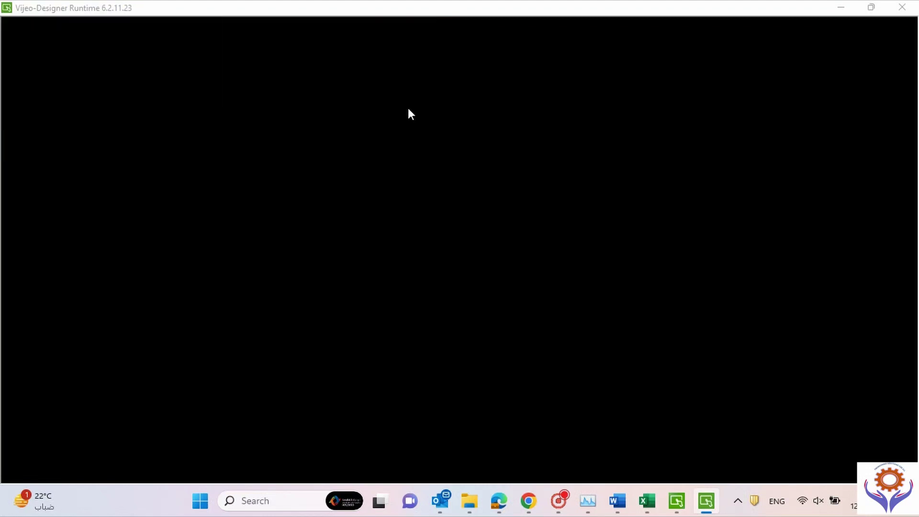
pyautogui.click(194, 115)
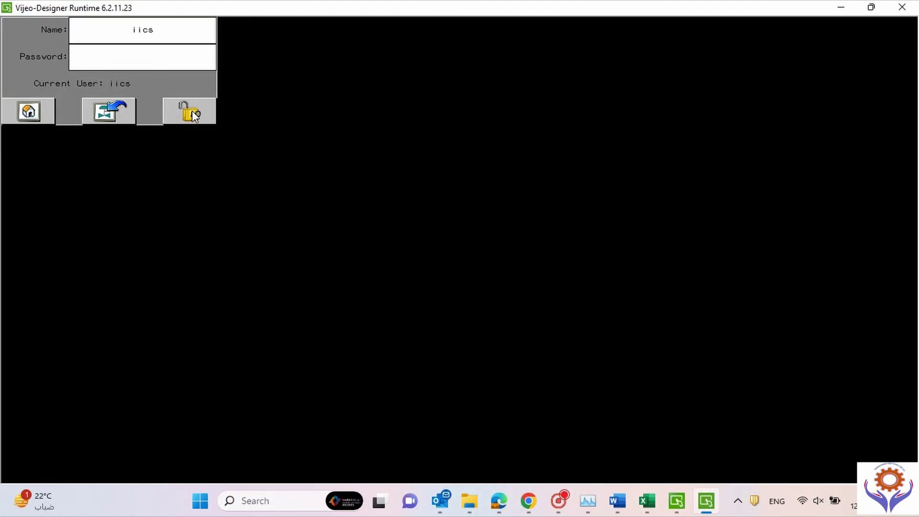
# Step: Go to the runtime's main pumping station screen, then open and close the motorized valve popup
pyautogui.click(41, 114)
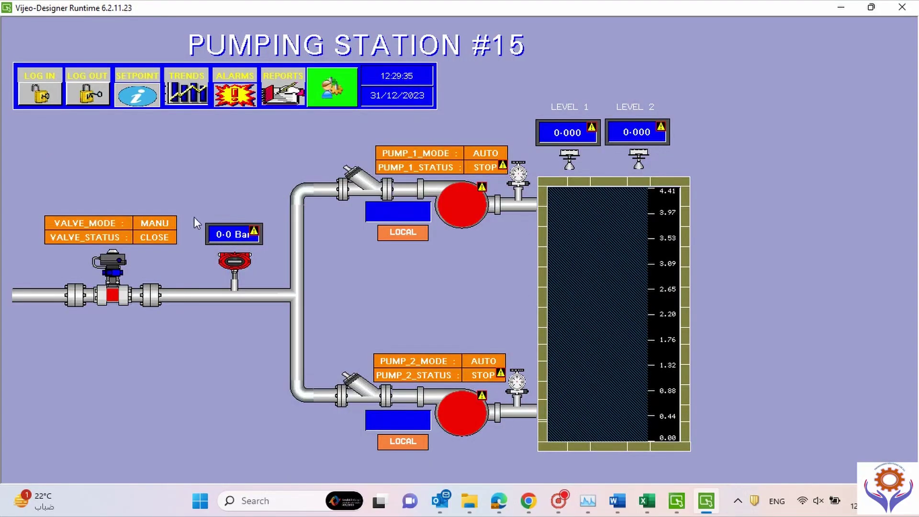
pyautogui.click(117, 295)
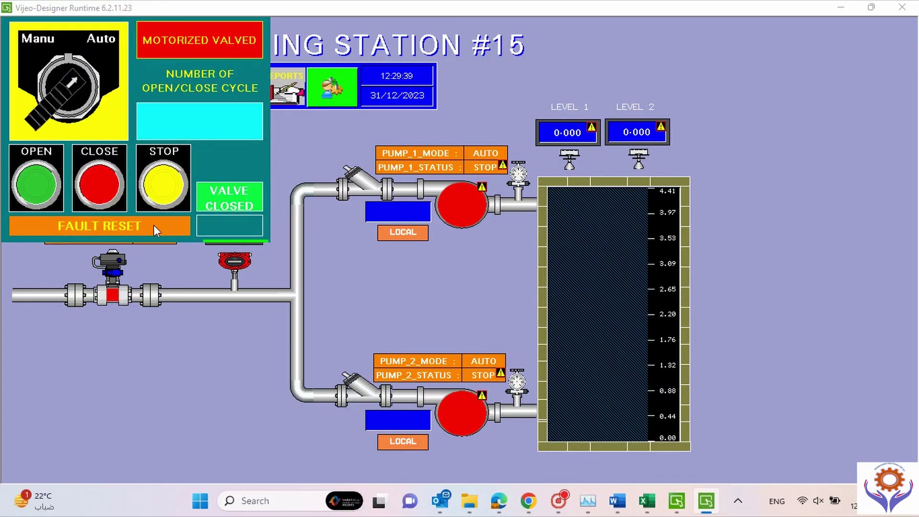
pyautogui.click(227, 227)
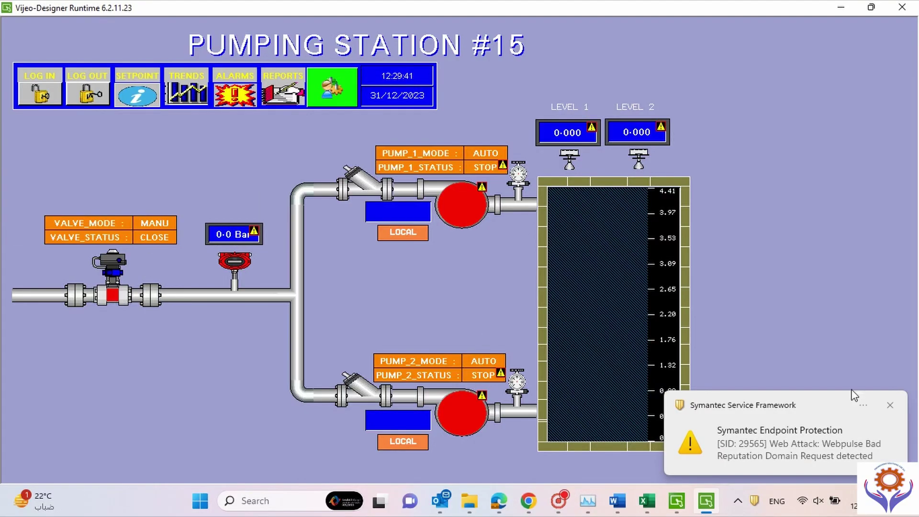
# Step: Dismiss the Symantec Endpoint Protection notification covering the runtime screen
pyautogui.click(890, 404)
pyautogui.click(890, 404)
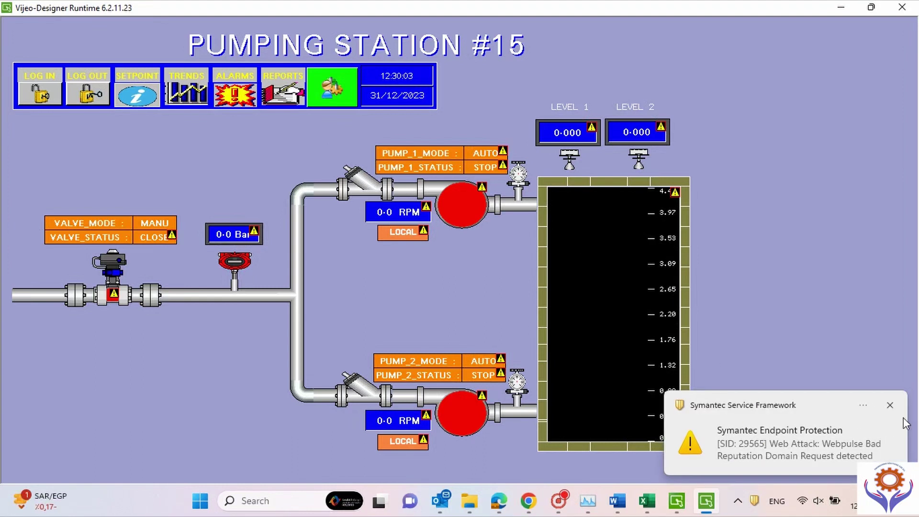
pyautogui.click(889, 405)
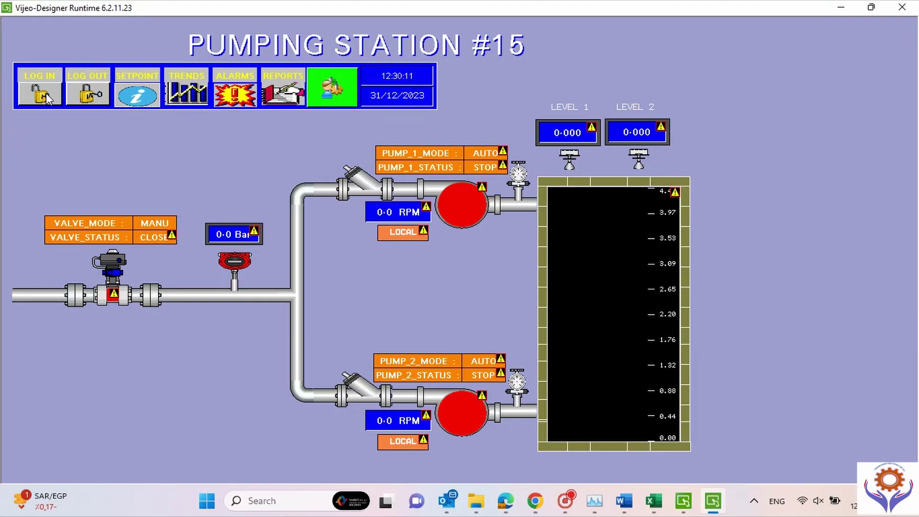
# Step: View the Level 1, Level 2 and P1 run trend screens in the runtime and return to the main screen
pyautogui.click(191, 103)
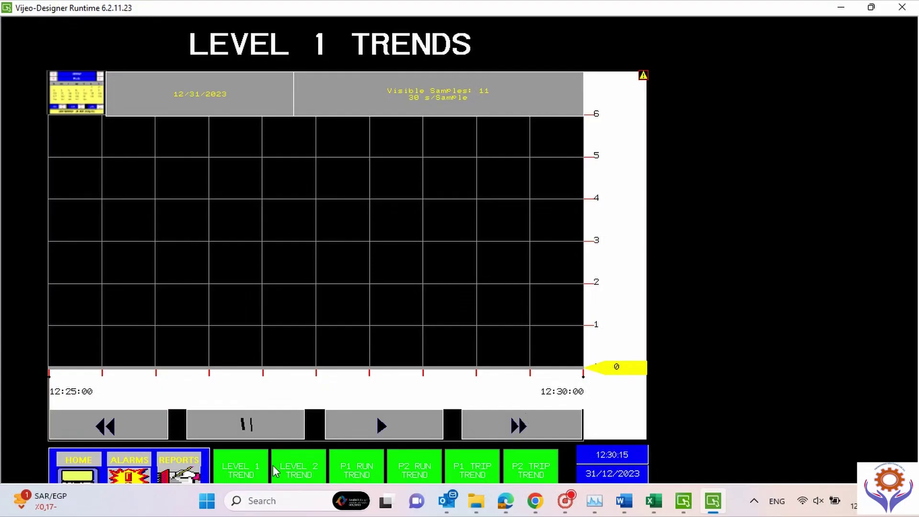
pyautogui.click(305, 470)
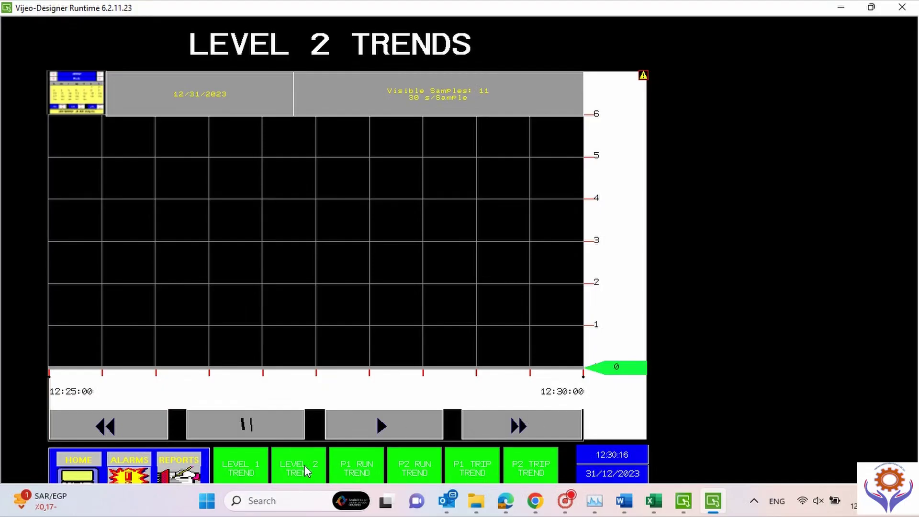
pyautogui.click(340, 465)
pyautogui.click(83, 475)
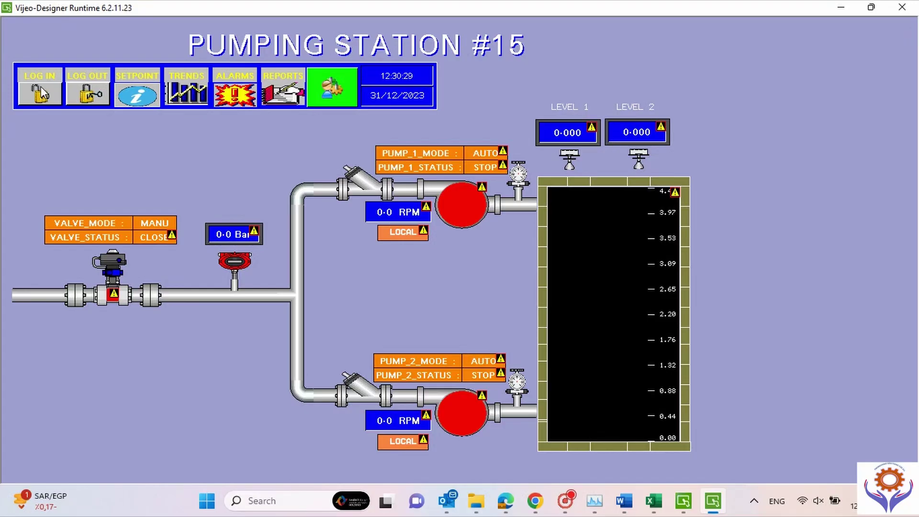
pyautogui.click(121, 306)
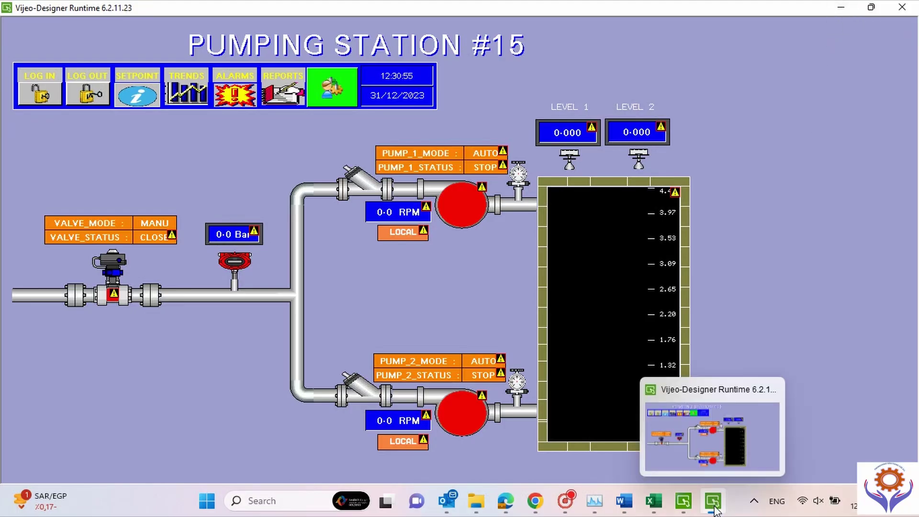
# Step: Switch to the PS15_SK_SITE_migrate project in Vijeo-Frame and open its Security settings to examine the groups and user list
pyautogui.click(682, 501)
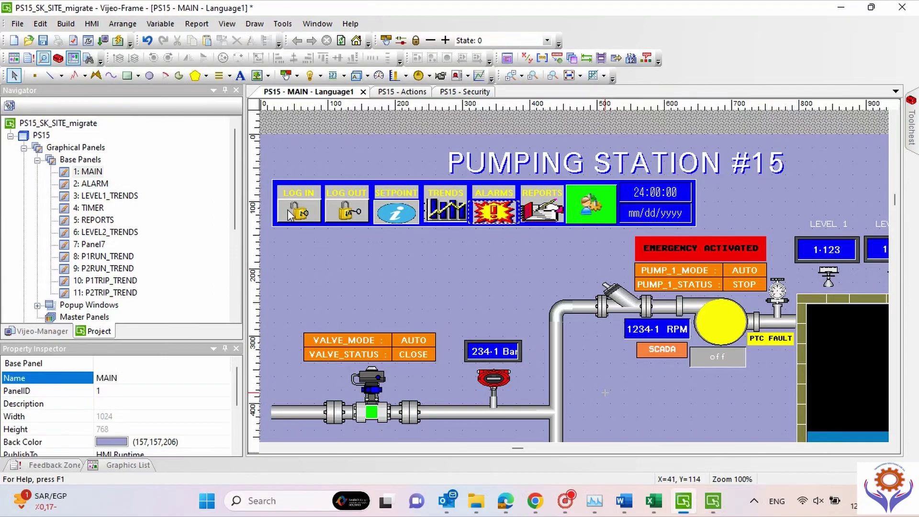
pyautogui.scroll(-1, 236, 155)
pyautogui.scroll(-1, 235, 172)
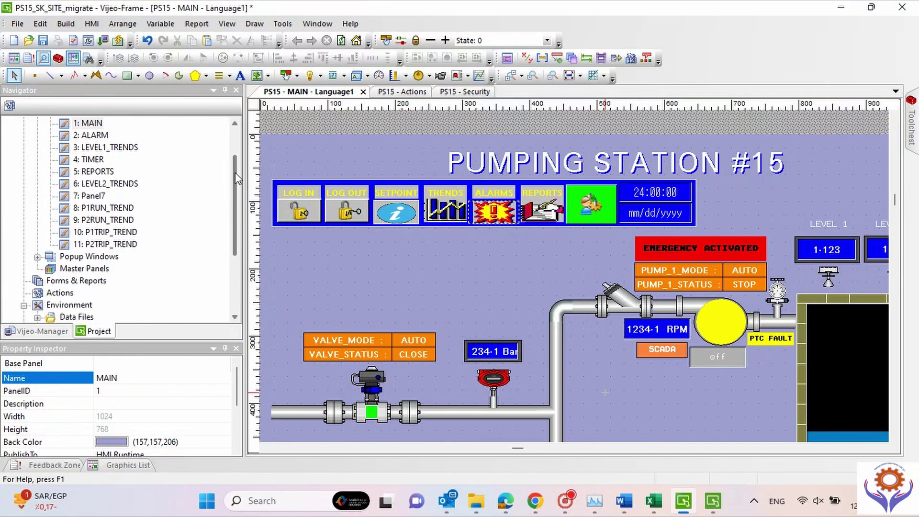
pyautogui.scroll(2, 233, 142)
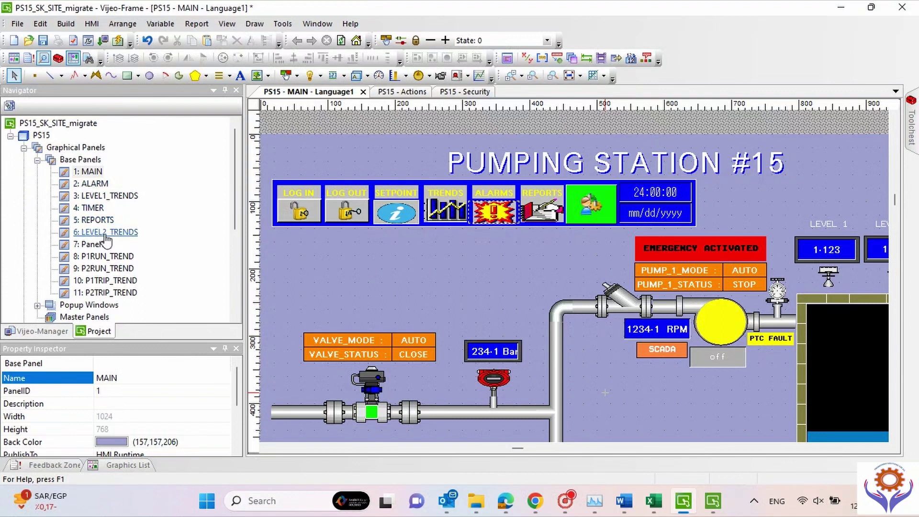
pyautogui.moveTo(238, 186); pyautogui.dragTo(233, 258)
pyautogui.click(72, 220)
pyautogui.click(70, 232)
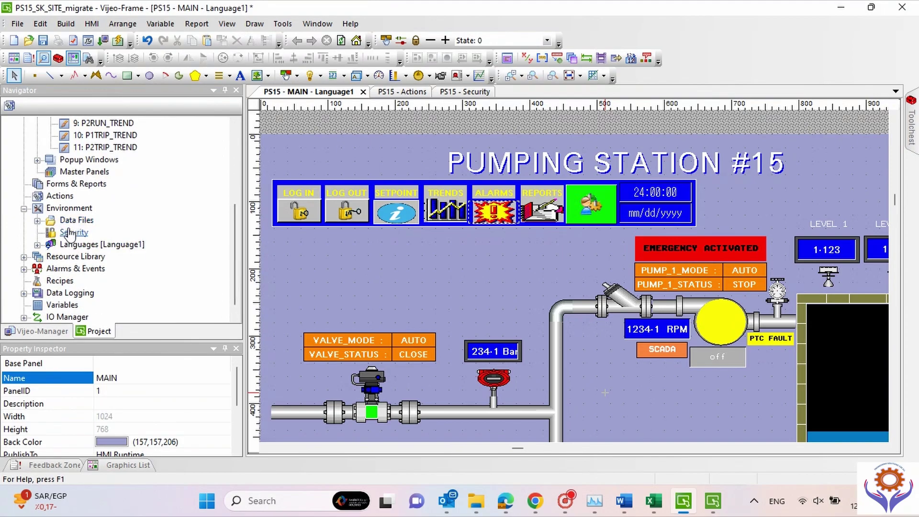
pyautogui.doubleClick(71, 232)
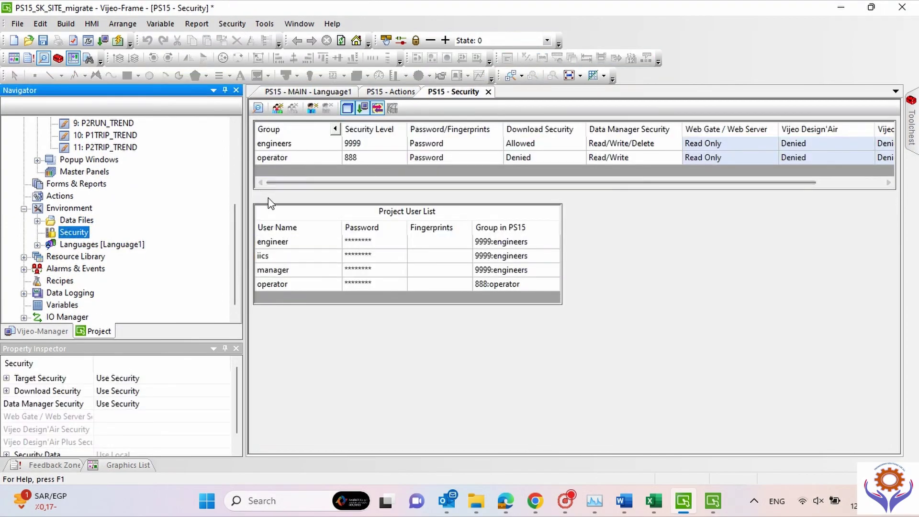
# Step: Open LoggingGroup01 under Data Logging, check its sampling settings and cancel them to examine the logged variables
pyautogui.scroll(-1, 232, 245)
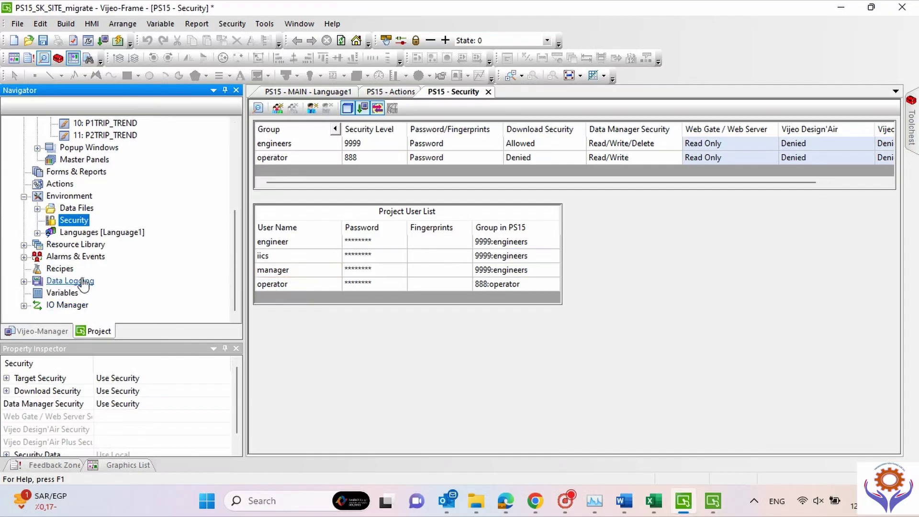
pyautogui.click(24, 280)
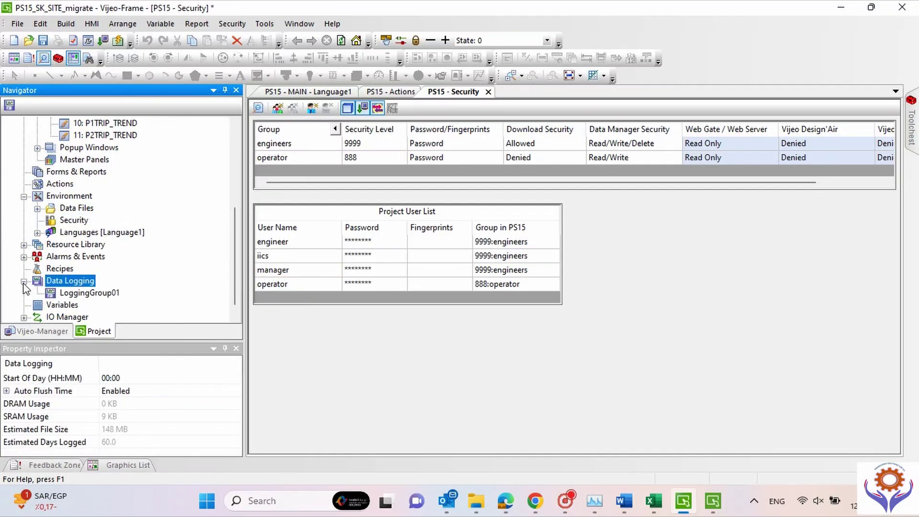
pyautogui.doubleClick(90, 293)
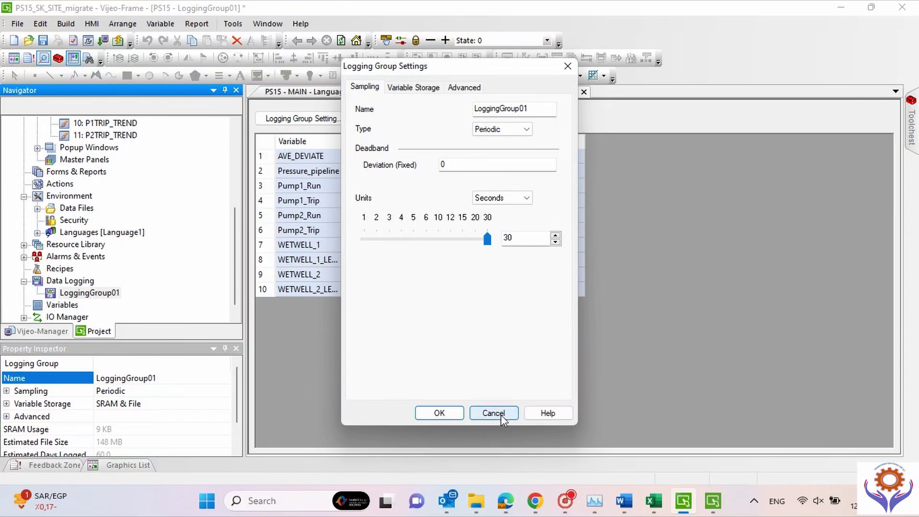
pyautogui.click(493, 413)
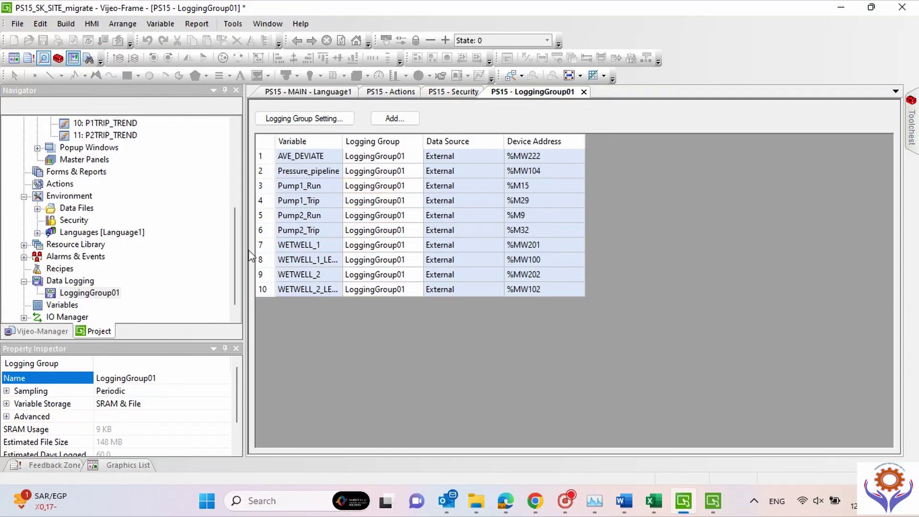
# Step: Open AlarmGroup1 under Alarms & Events and close its settings dialog to examine the alarm variables and messages
pyautogui.scroll(2, 234, 256)
pyautogui.scroll(-2, 233, 254)
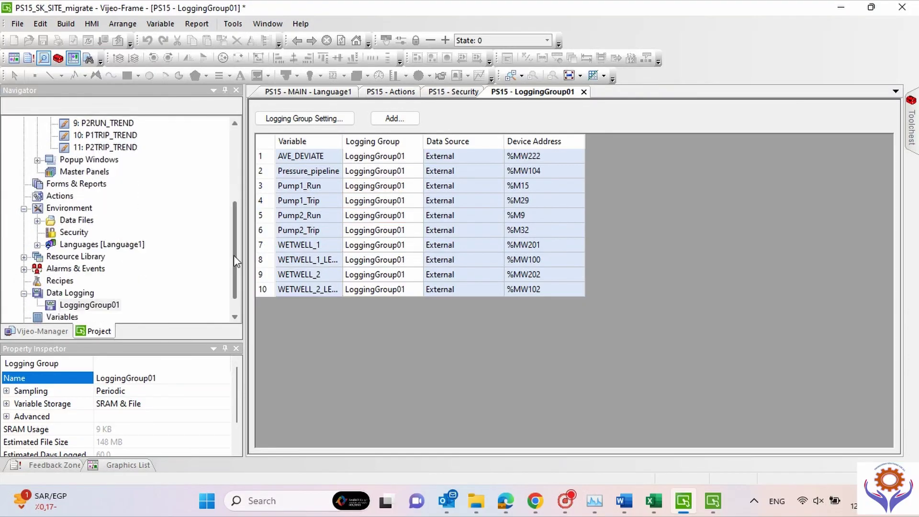
pyautogui.doubleClick(76, 244)
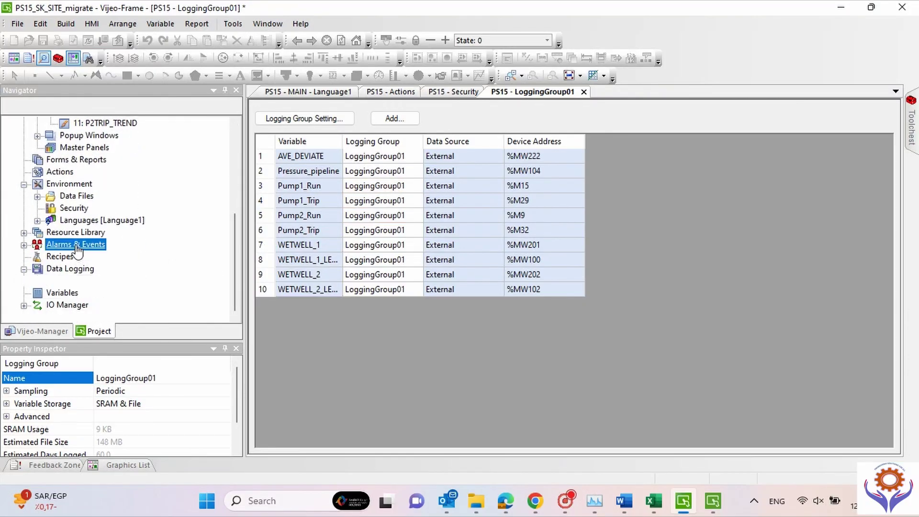
pyautogui.doubleClick(83, 258)
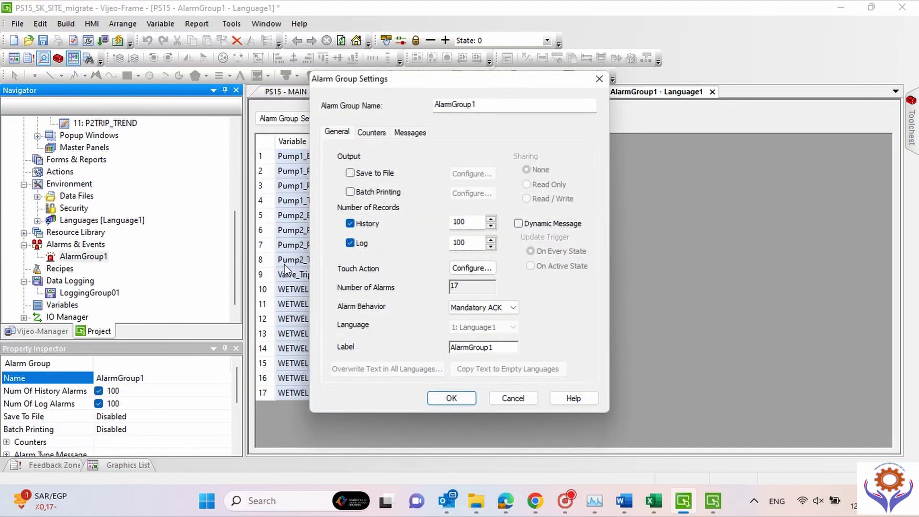
pyautogui.click(468, 400)
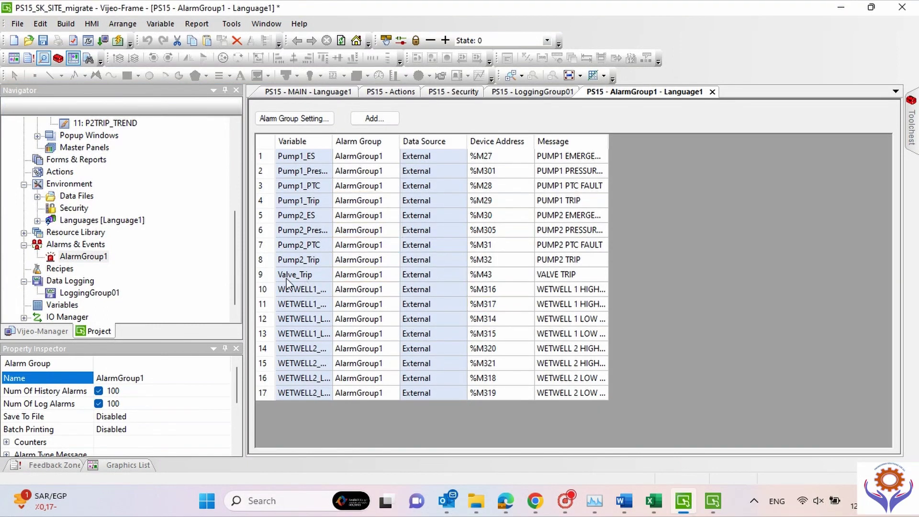
# Step: Open the ALARM base panel of PS15 in the editor
pyautogui.moveTo(235, 271)
pyautogui.mouseDown()
pyautogui.moveTo(233, 206)
pyautogui.moveTo(234, 258)
pyautogui.mouseUp()
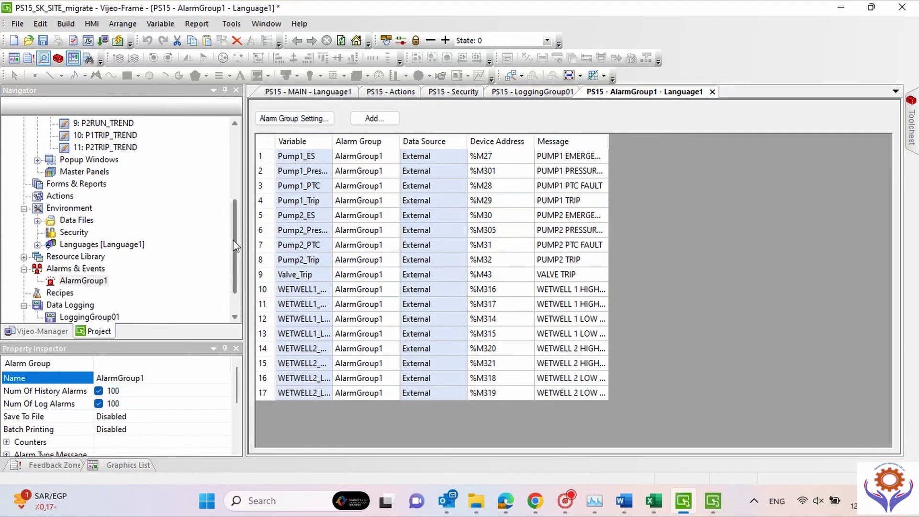
pyautogui.moveTo(234, 218); pyautogui.dragTo(228, 149)
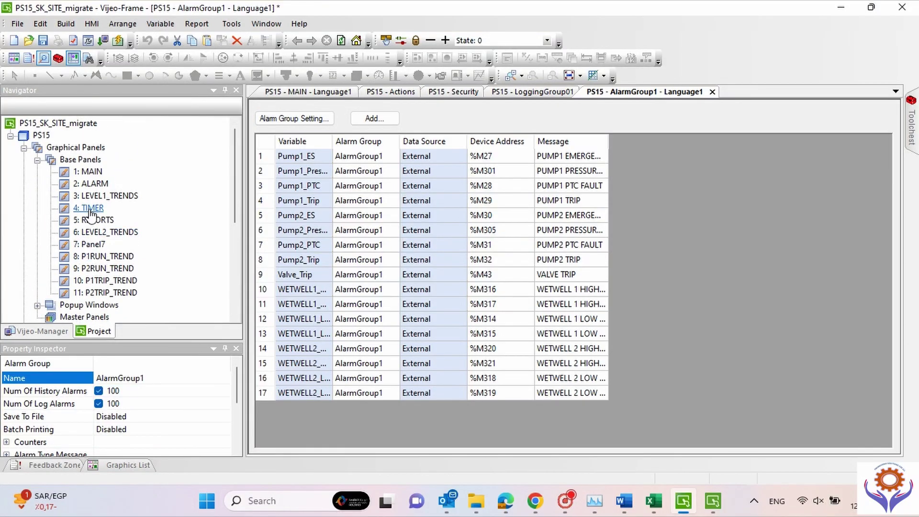
pyautogui.click(97, 185)
pyautogui.doubleClick(97, 185)
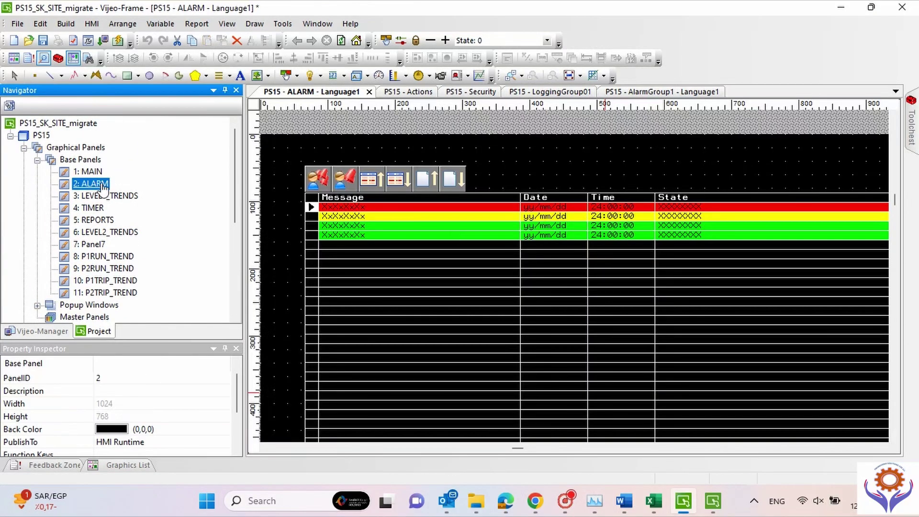
# Step: Examine the general, message colour, column and button settings of the ALARM panel's alarm summary, then cancel
pyautogui.doubleClick(353, 234)
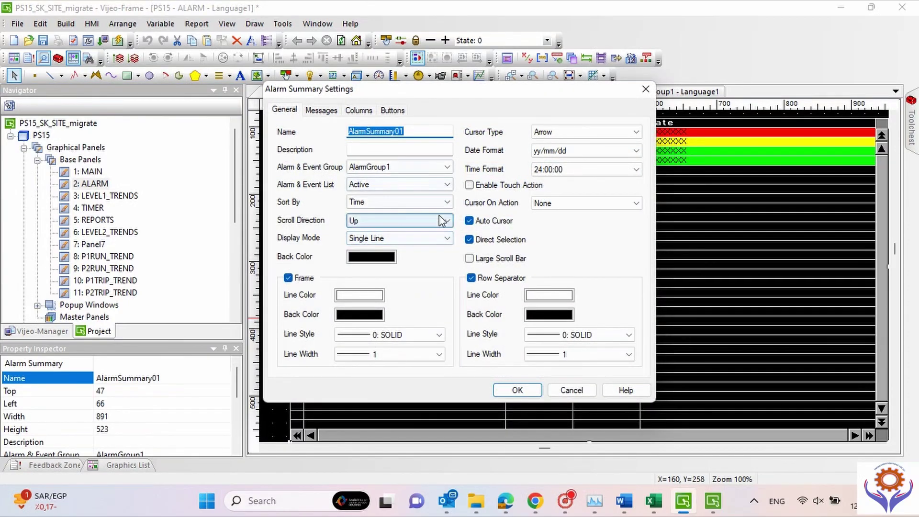
pyautogui.click(319, 110)
pyautogui.click(359, 111)
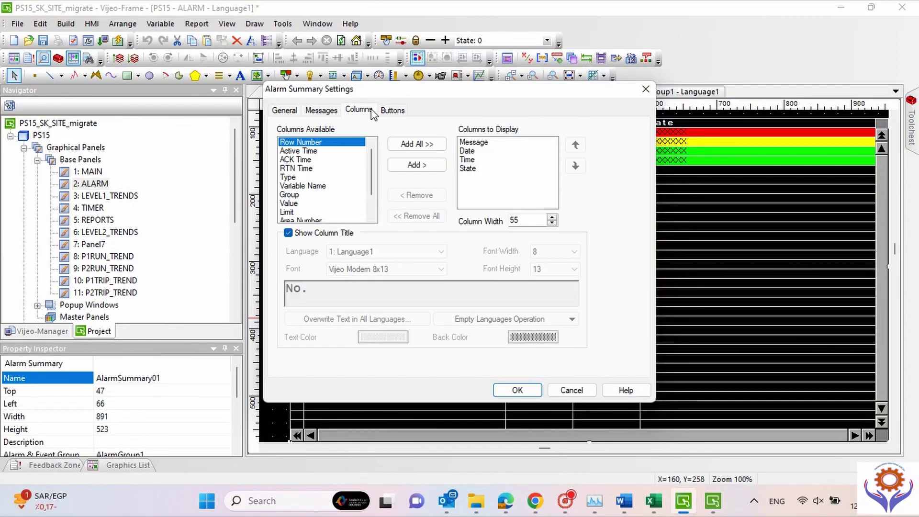
pyautogui.click(392, 111)
pyautogui.click(358, 111)
pyautogui.click(320, 111)
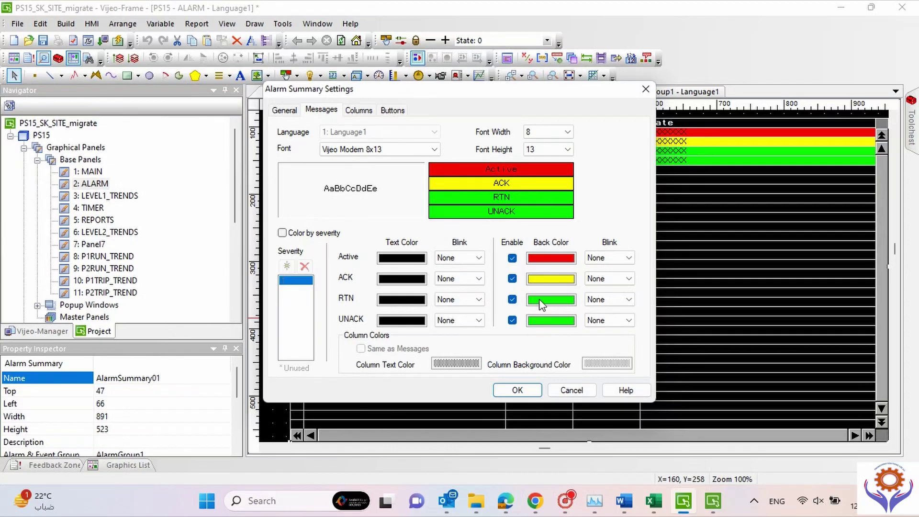
pyautogui.click(561, 392)
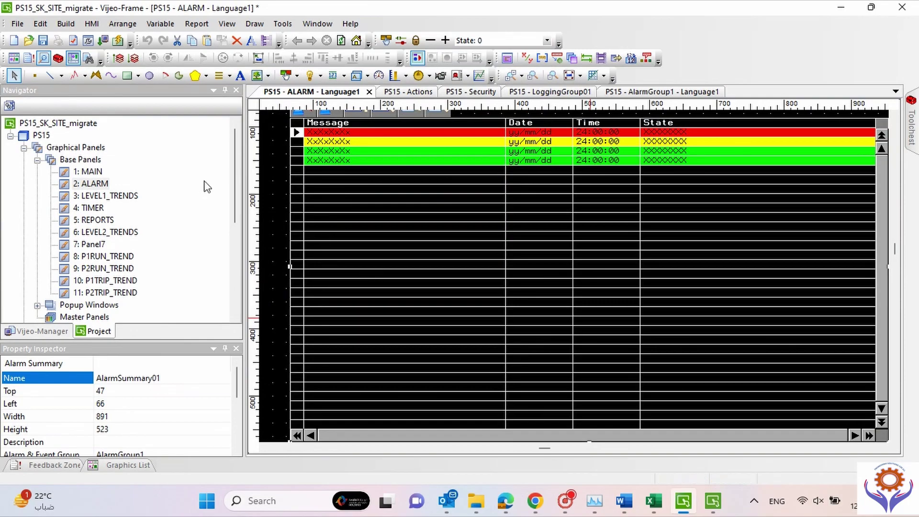